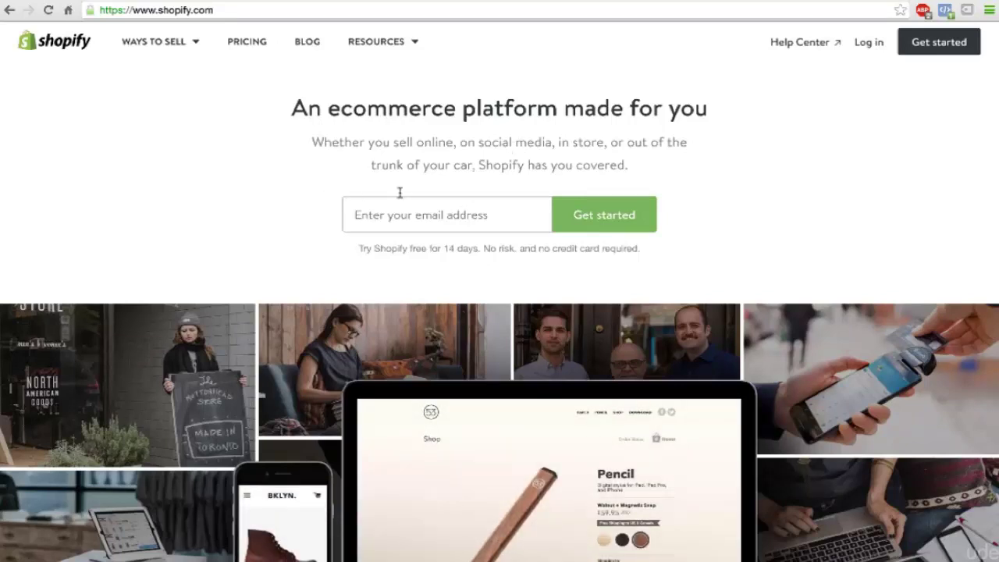
Step: Start a Shopify free trial by entering your e-mail address
left_click(413, 215)
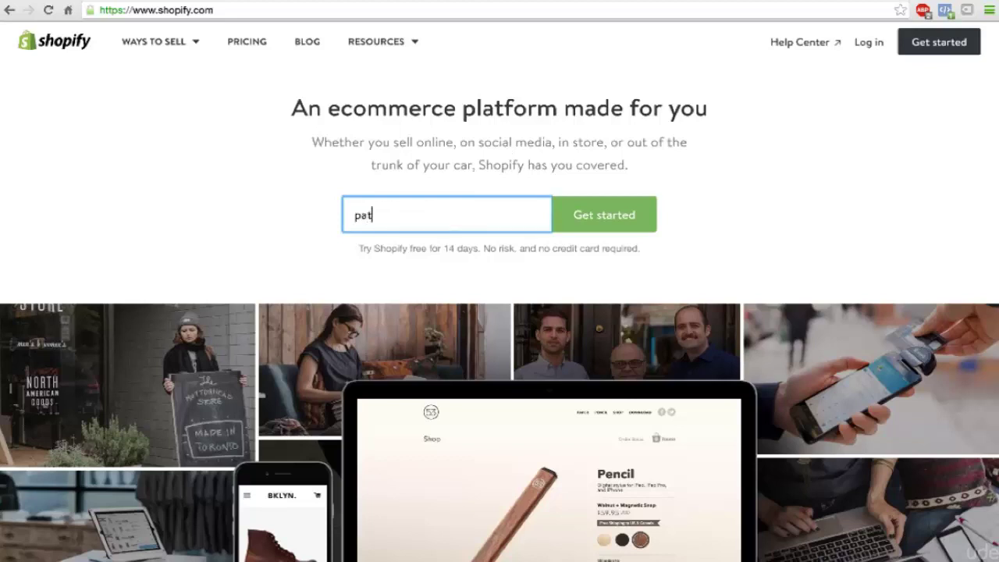
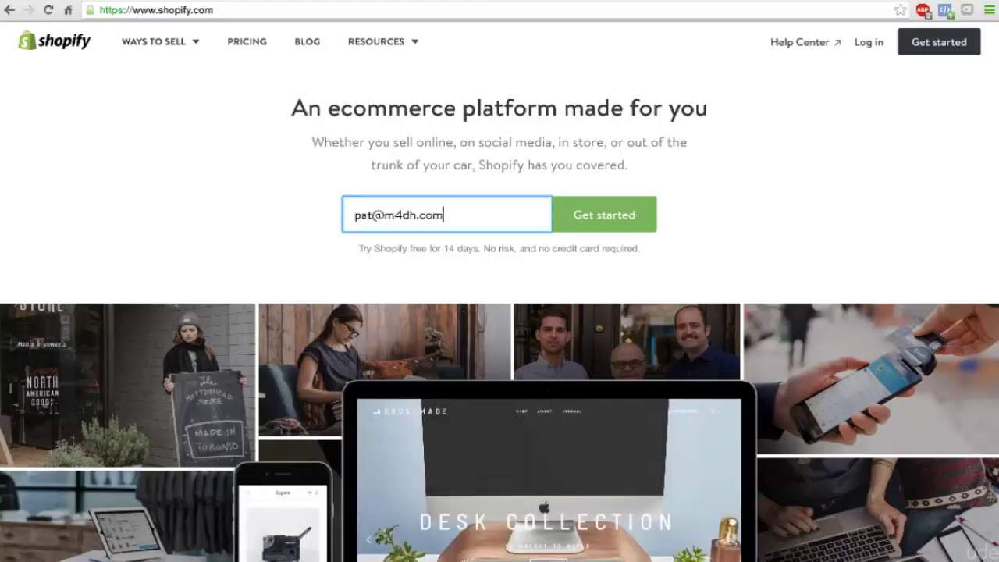
key("Return")
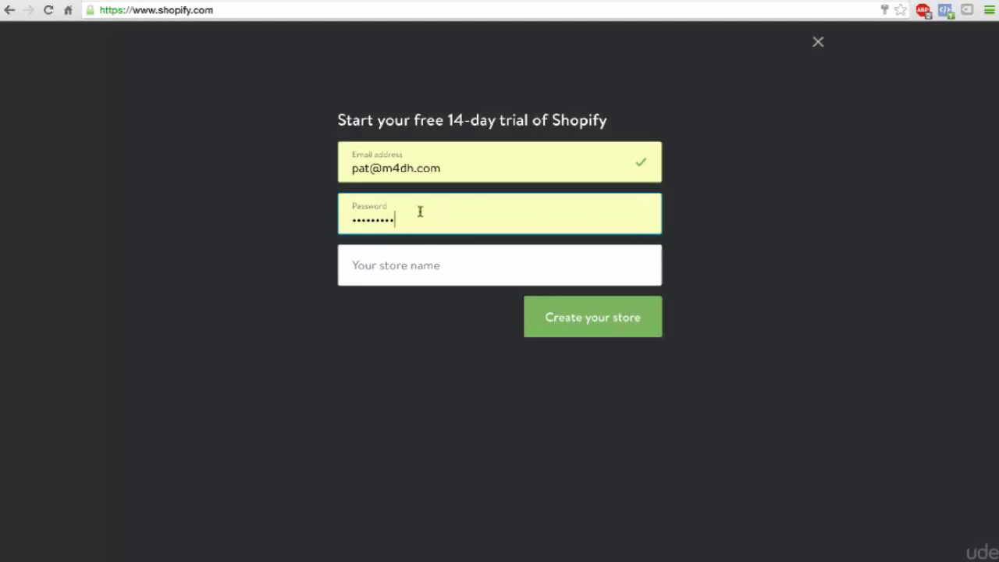
Step: Set the account password, name the store golf-kings and create it
key("ctrl+a")
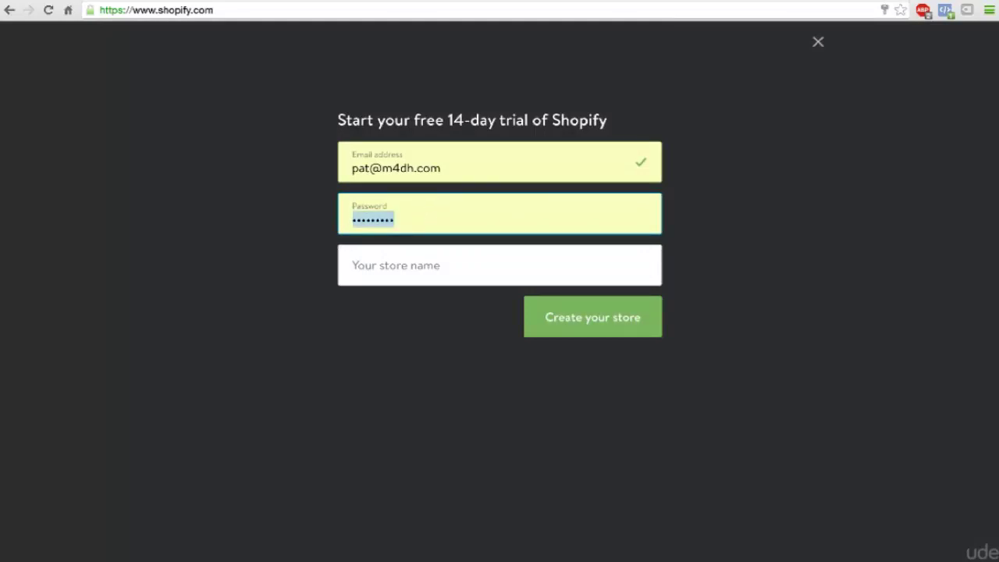
type("••••••••")
key("Tab")
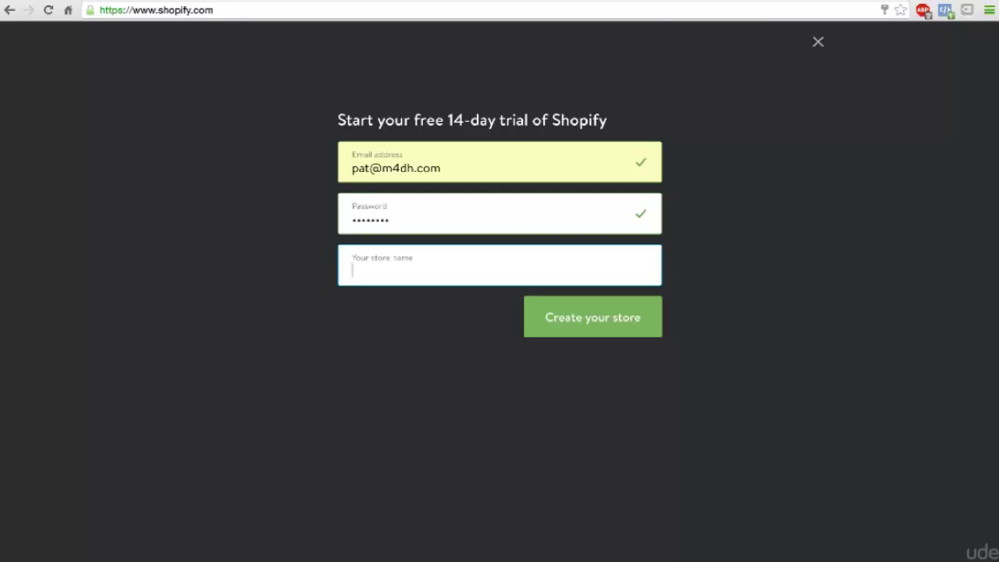
type("golf-")
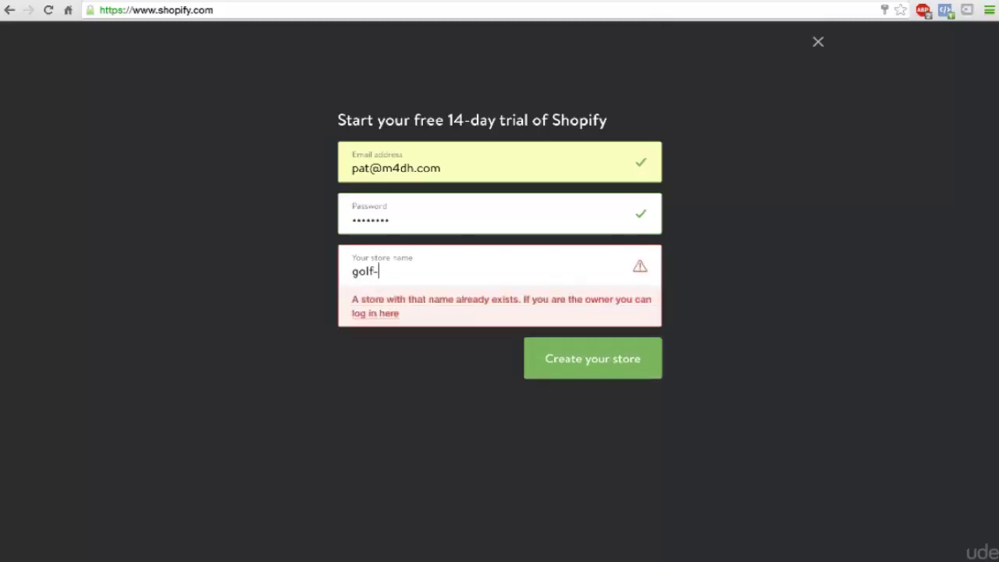
type("kings")
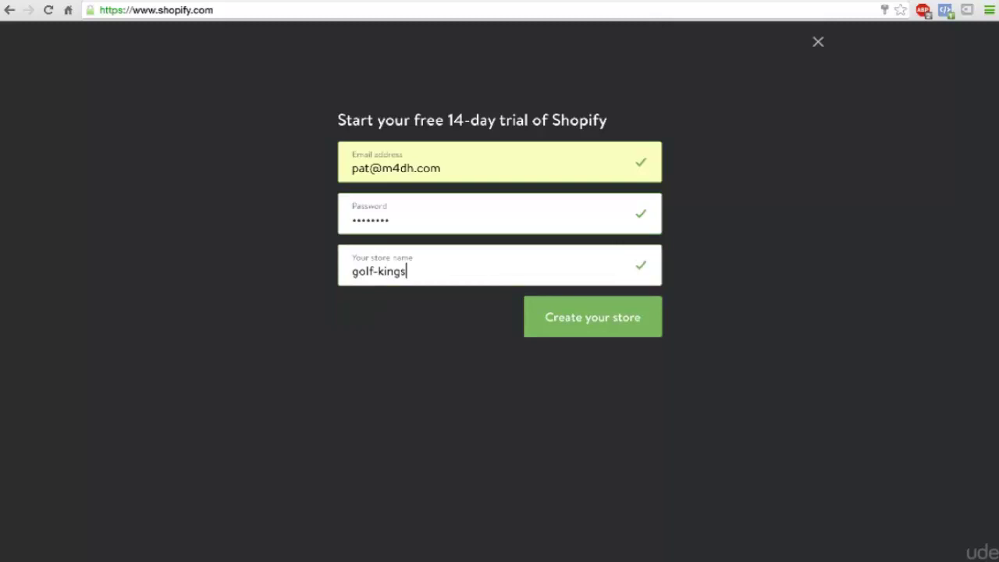
left_click(573, 323)
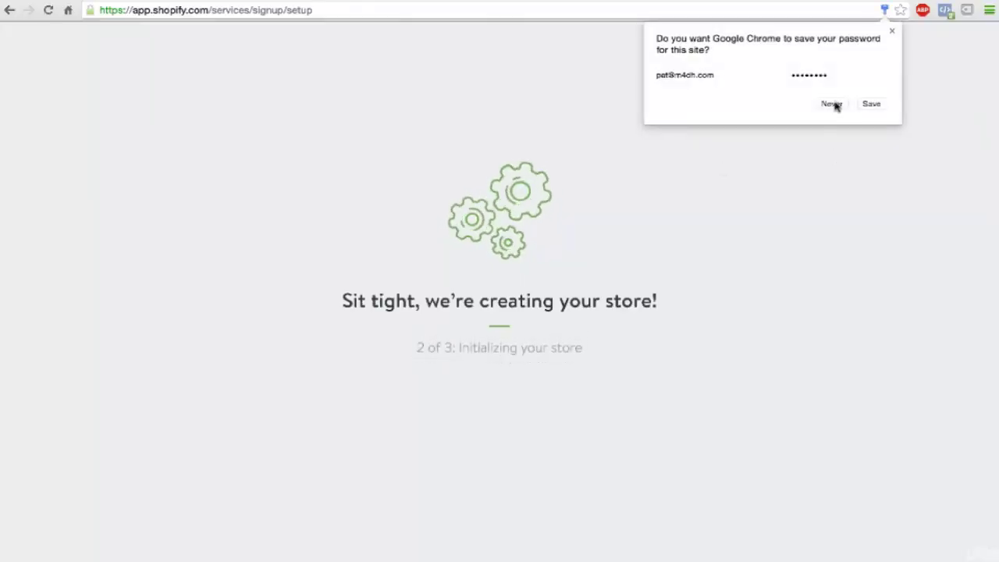
Step: Decline Chrome's offer to save the password and look over the setup form
left_click(869, 103)
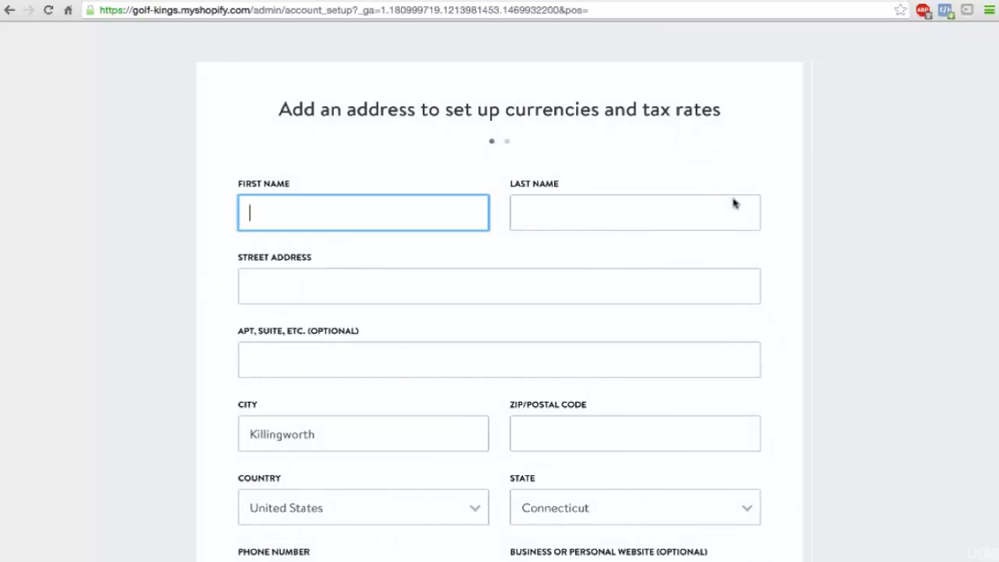
scroll(733, 203, "down", 3)
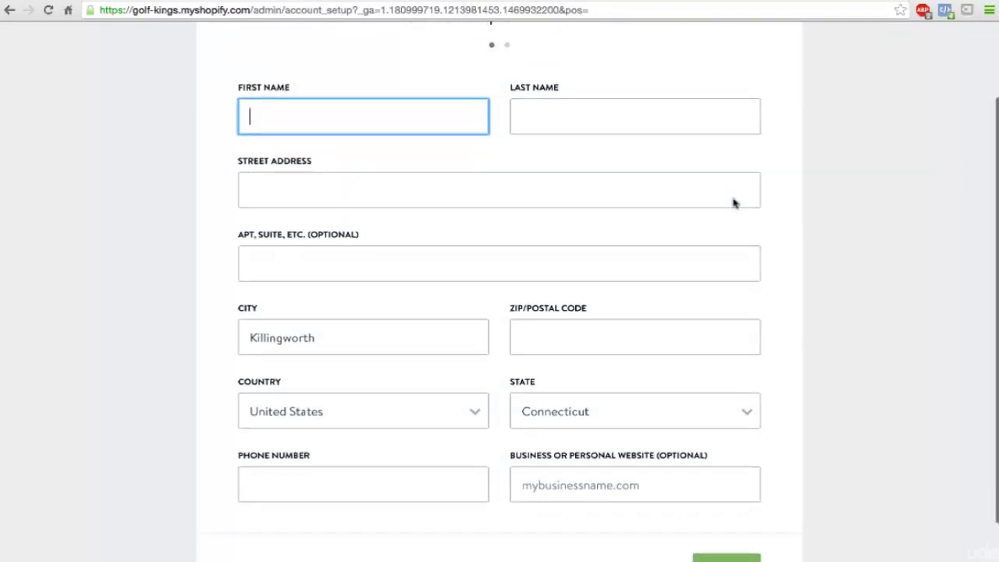
scroll(732, 203, "up", 2)
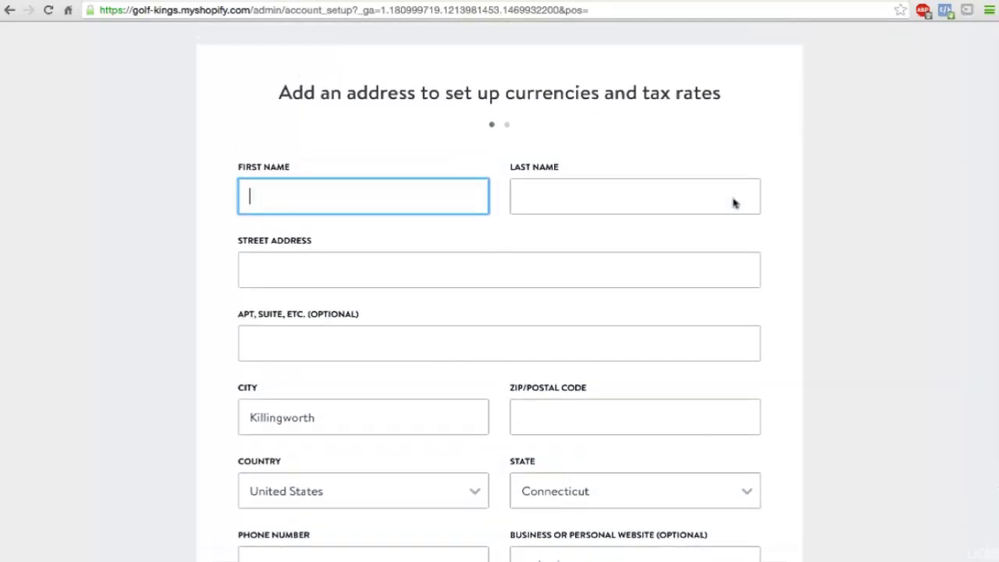
scroll(733, 203, "down", 1)
scroll(607, 179, "down", 3)
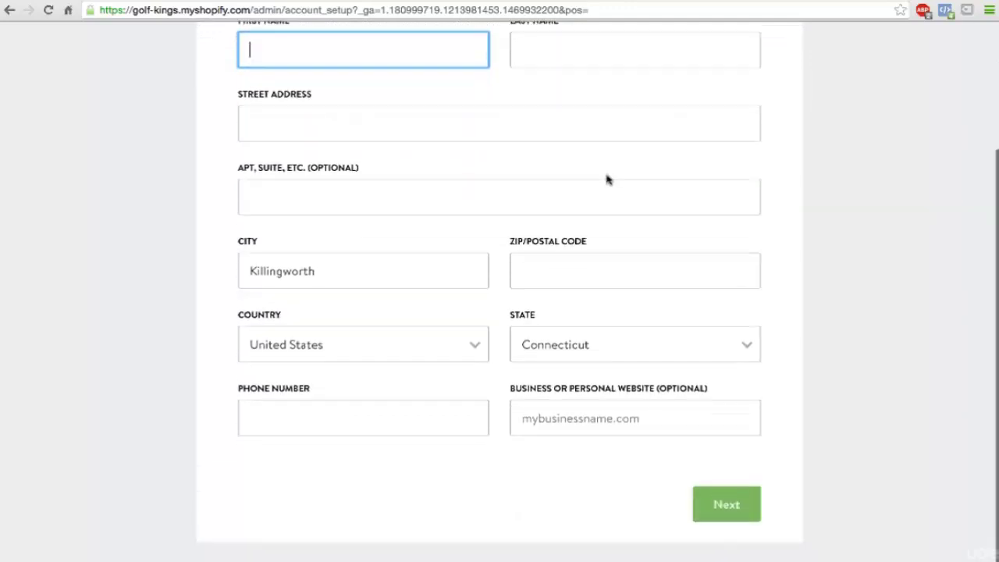
scroll(607, 180, "up", 1)
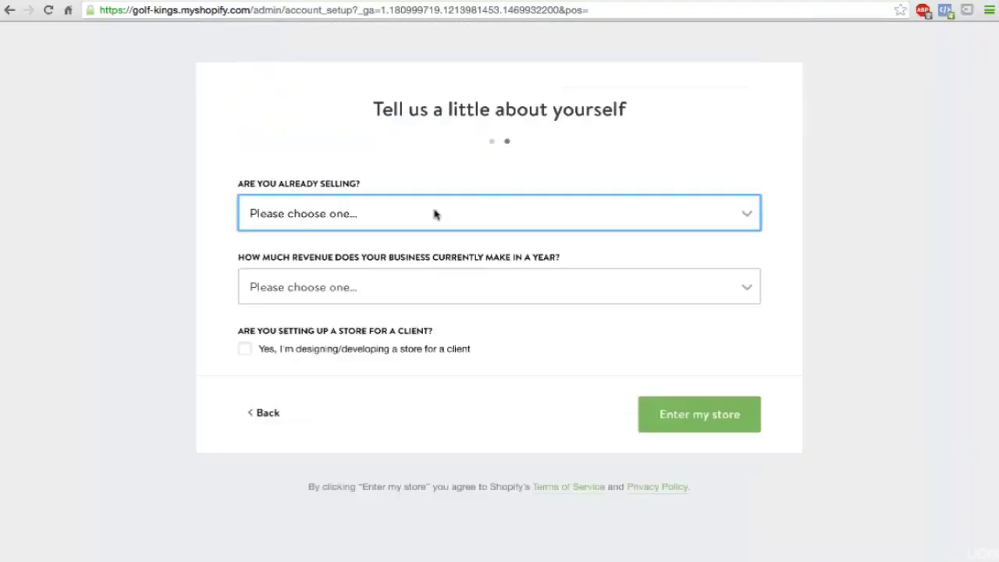
Step: Answer 'I'm not selling products yet' with $0 revenue, then enter the store
left_click(436, 213)
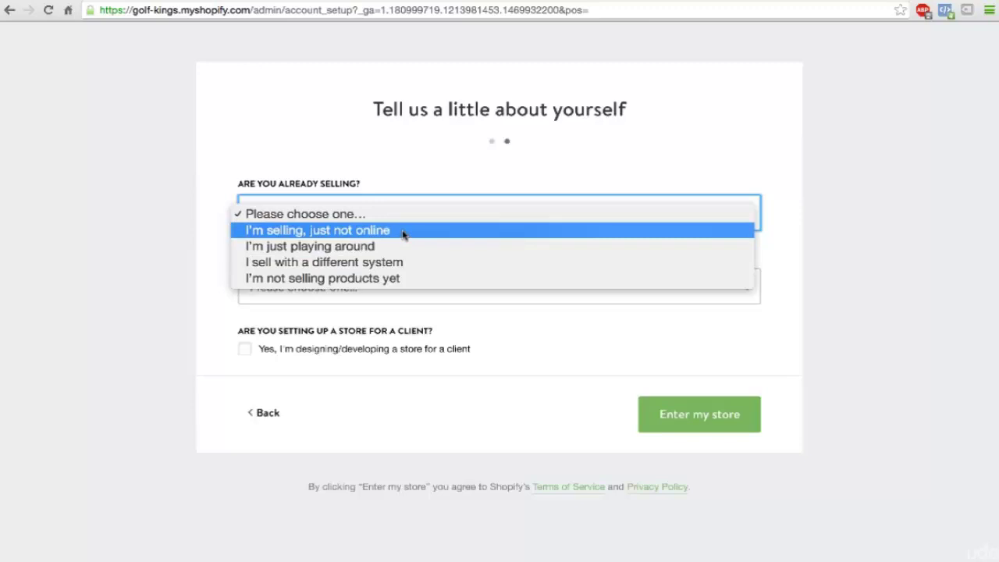
left_click(404, 279)
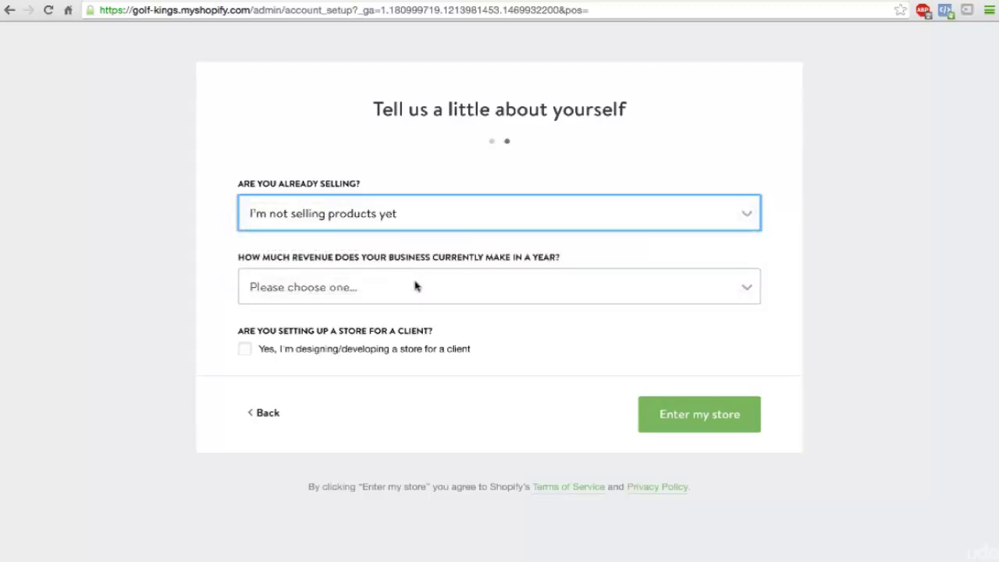
left_click(415, 287)
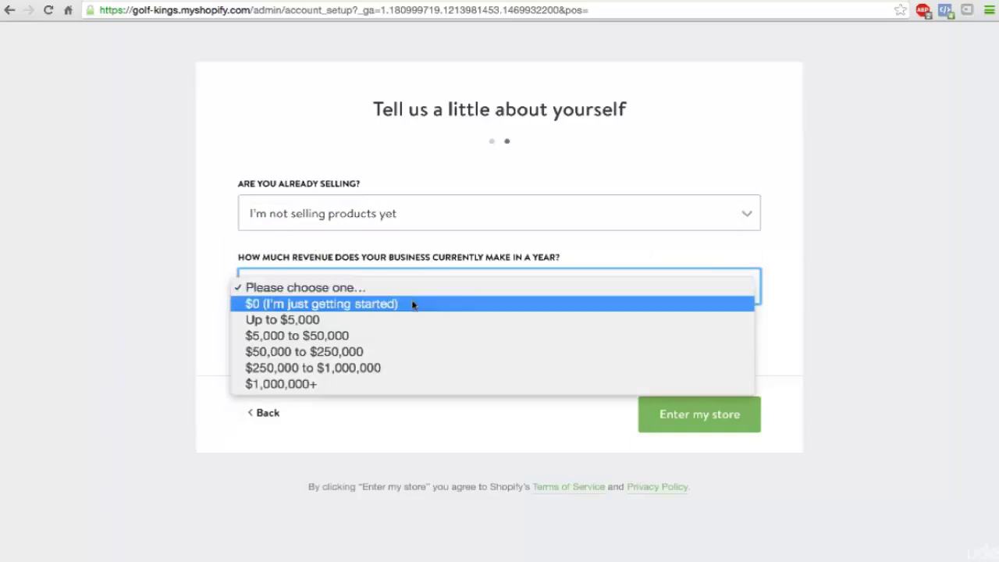
left_click(413, 306)
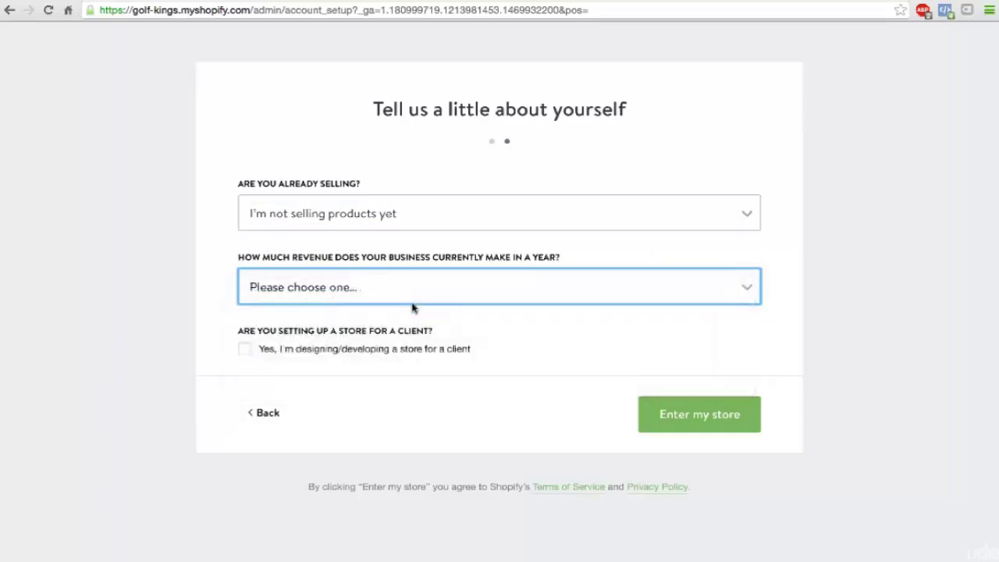
left_click(408, 289)
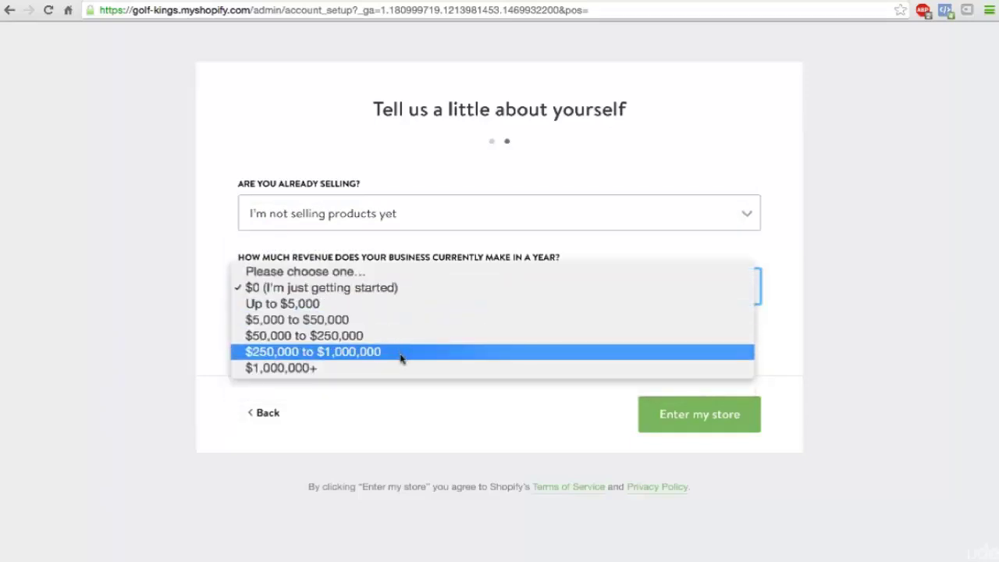
left_click(402, 354)
left_click(374, 285)
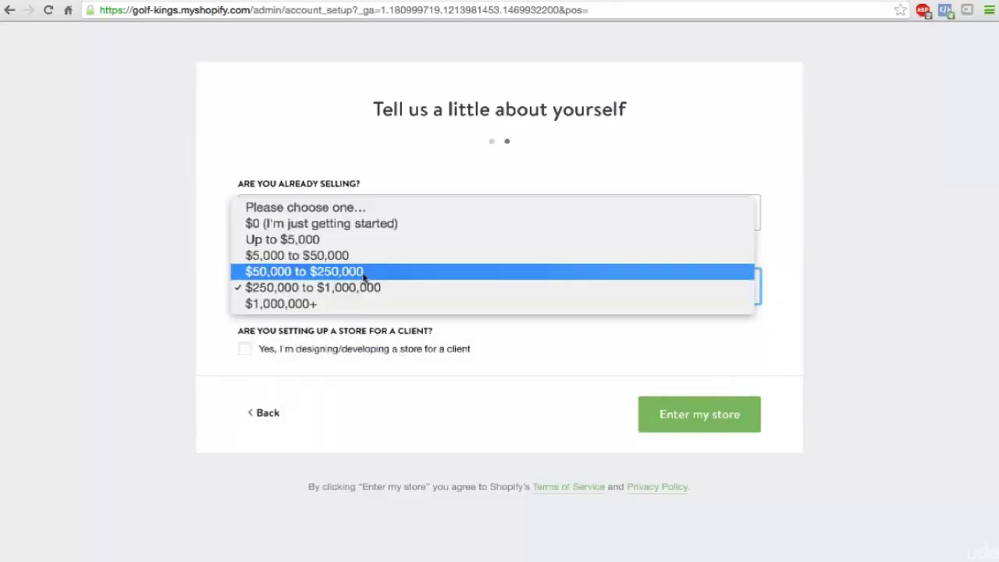
left_click(351, 226)
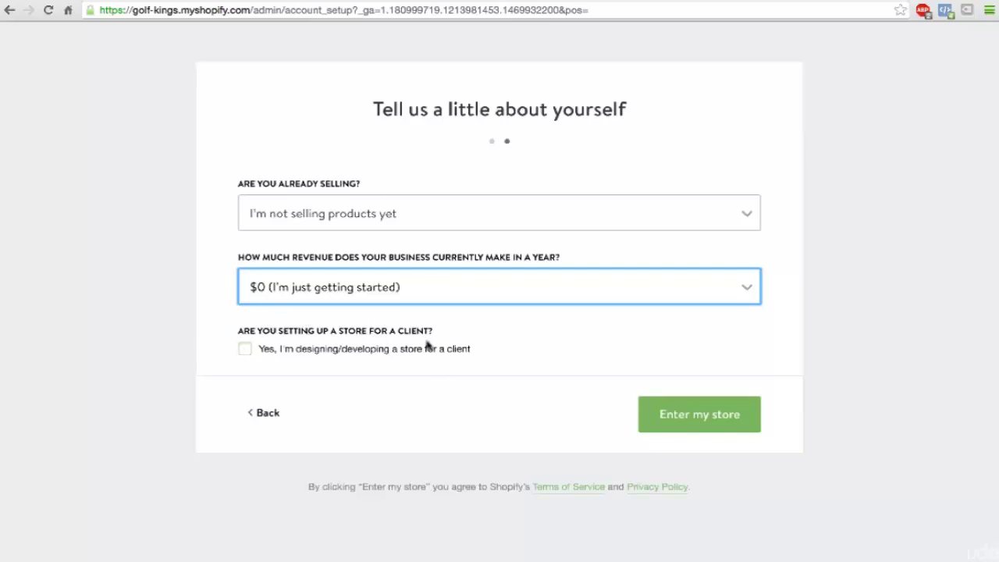
left_click(697, 418)
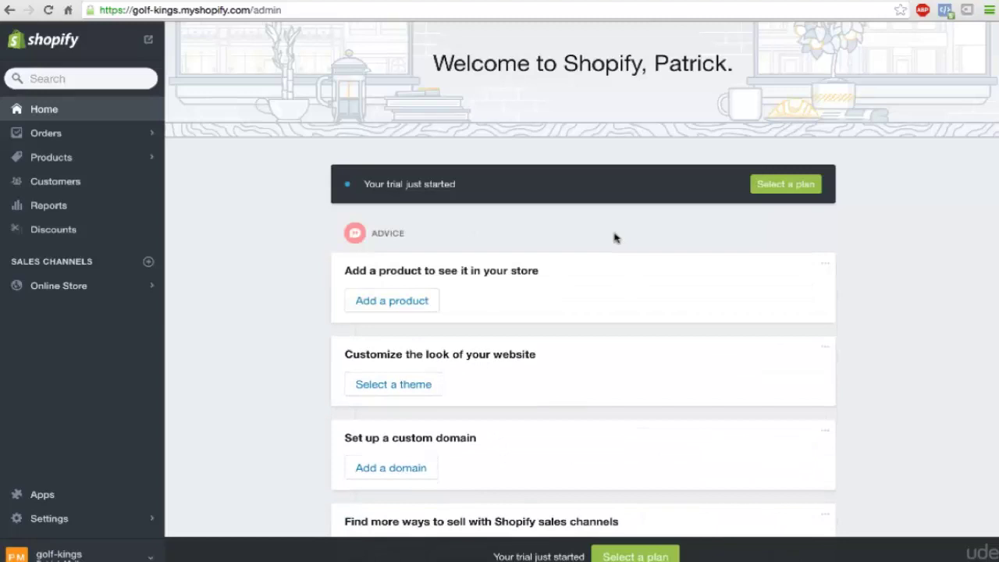
Step: Compare the available plans and choose Basic Shopify at $29/month
left_click(782, 188)
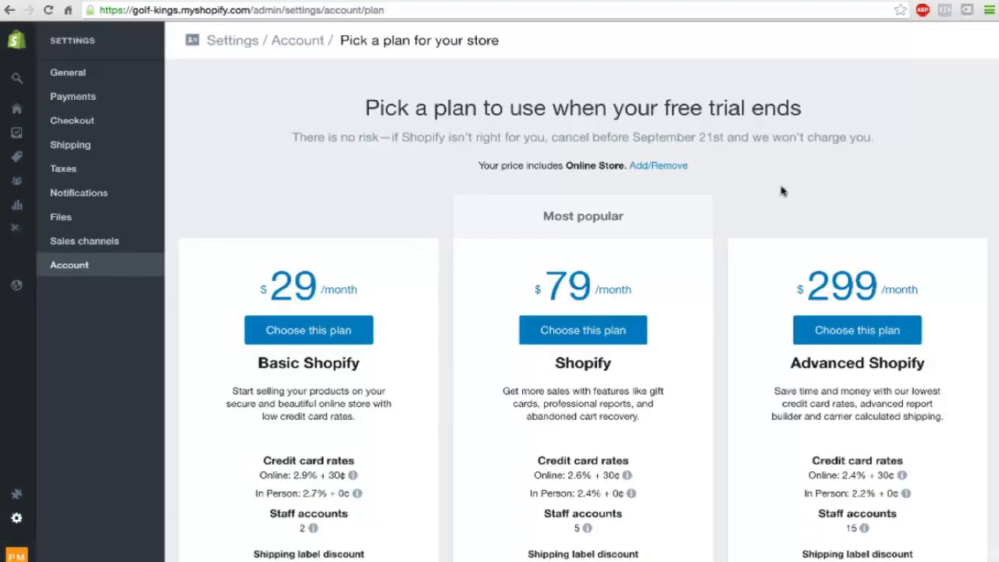
scroll(782, 191, "down", 1)
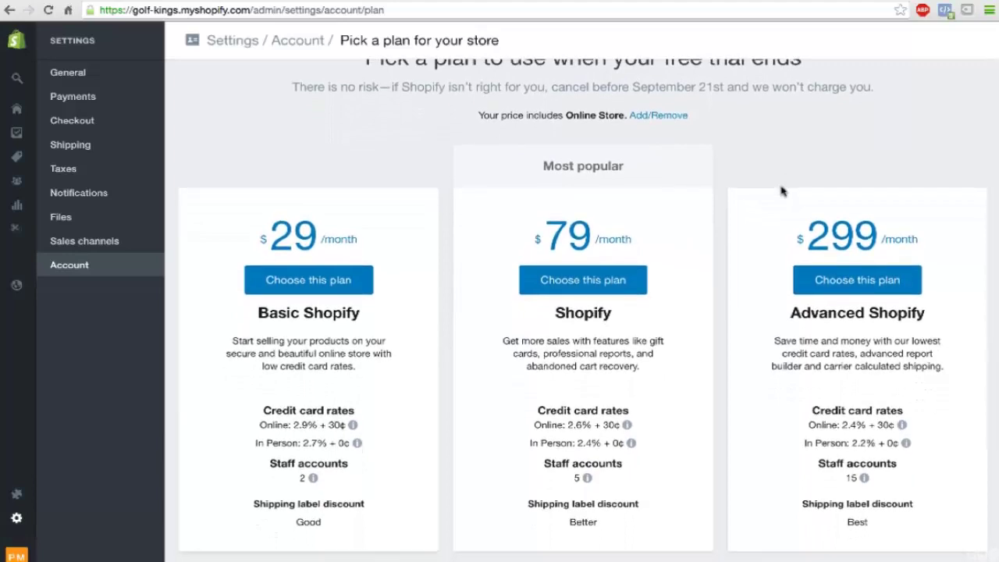
scroll(782, 191, "up", 1)
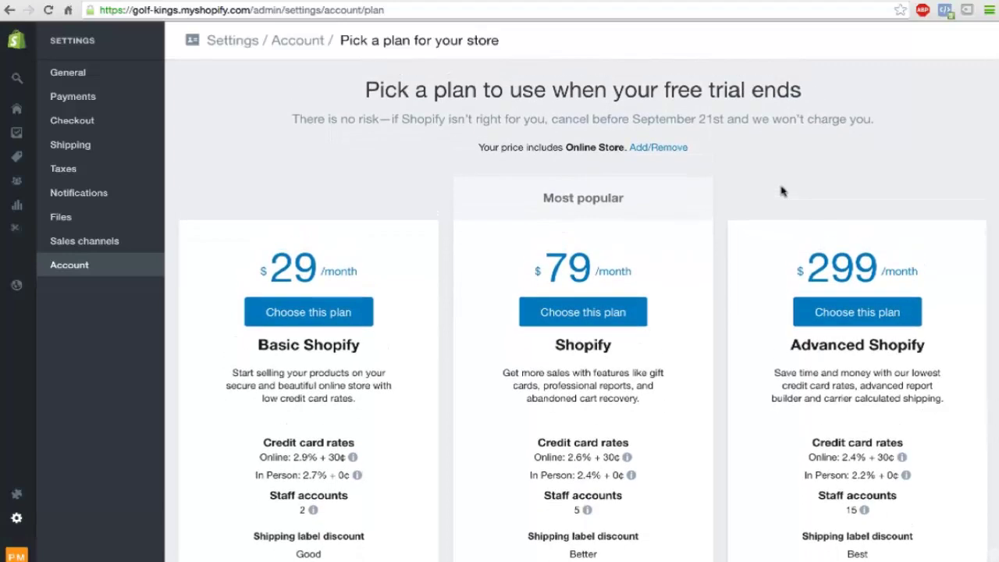
scroll(782, 191, "down", 2)
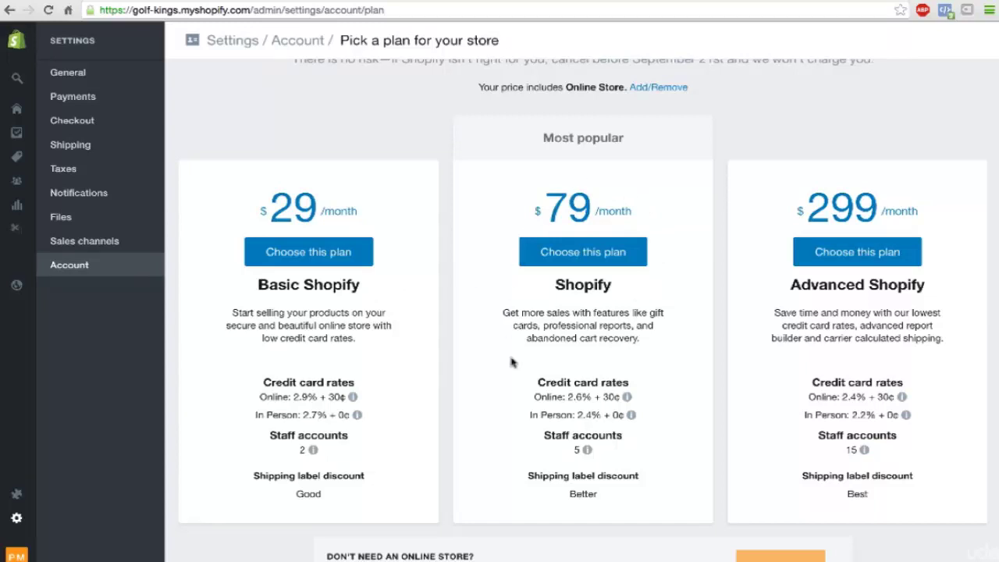
mouse_move(631, 415)
mouse_move(578, 400)
scroll(652, 438, "down", 1)
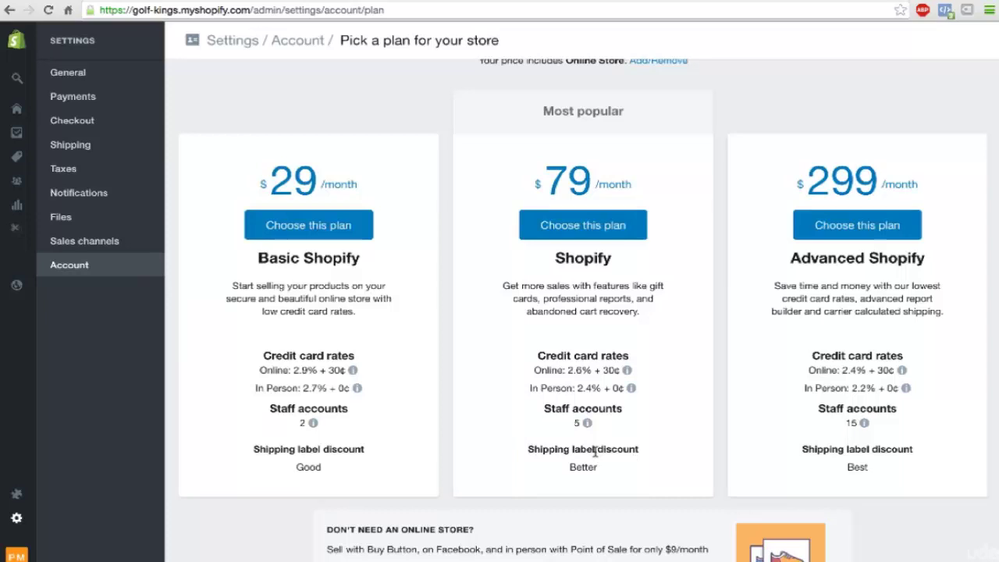
mouse_move(664, 428)
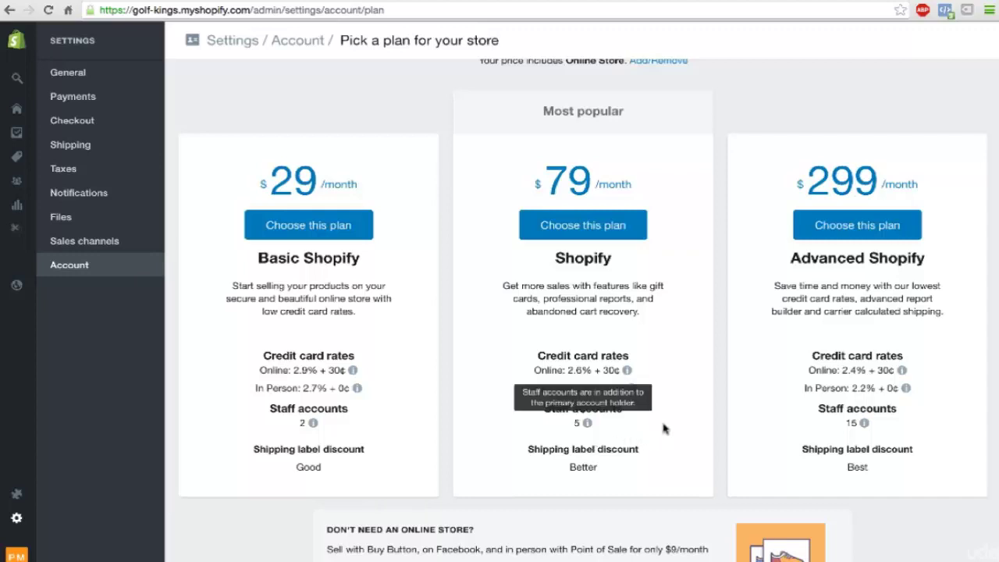
mouse_move(687, 386)
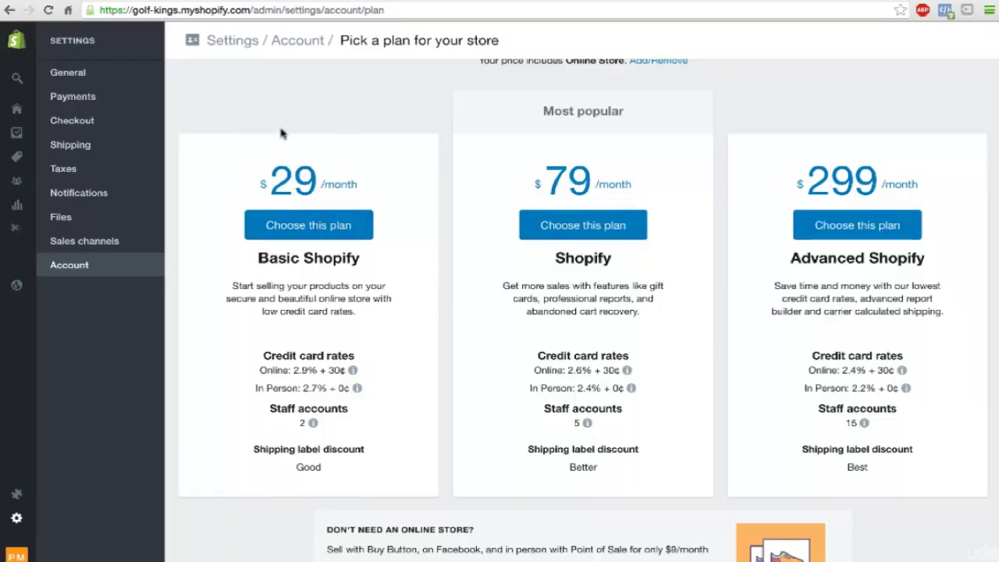
scroll(397, 250, "down", 1)
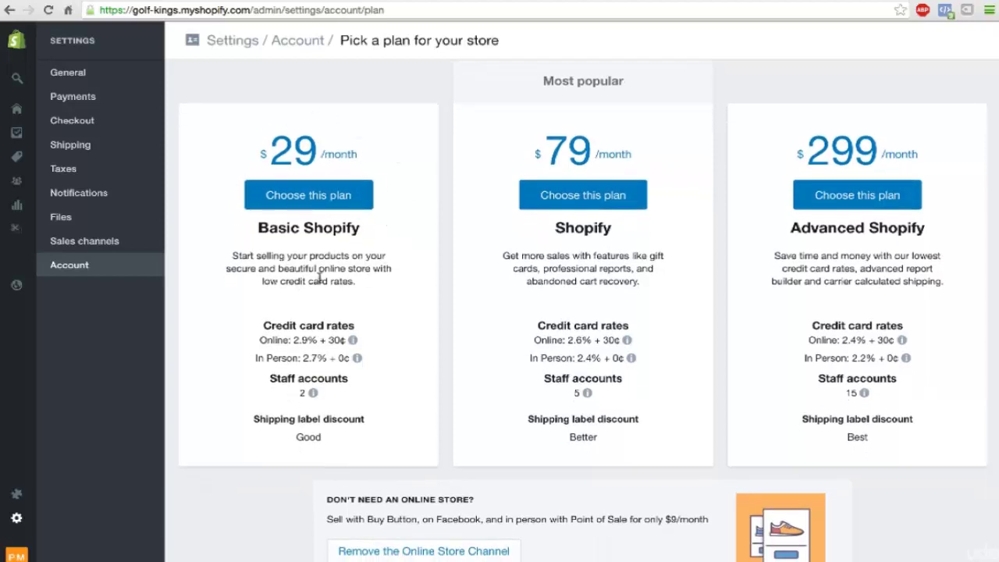
scroll(318, 274, "down", 1)
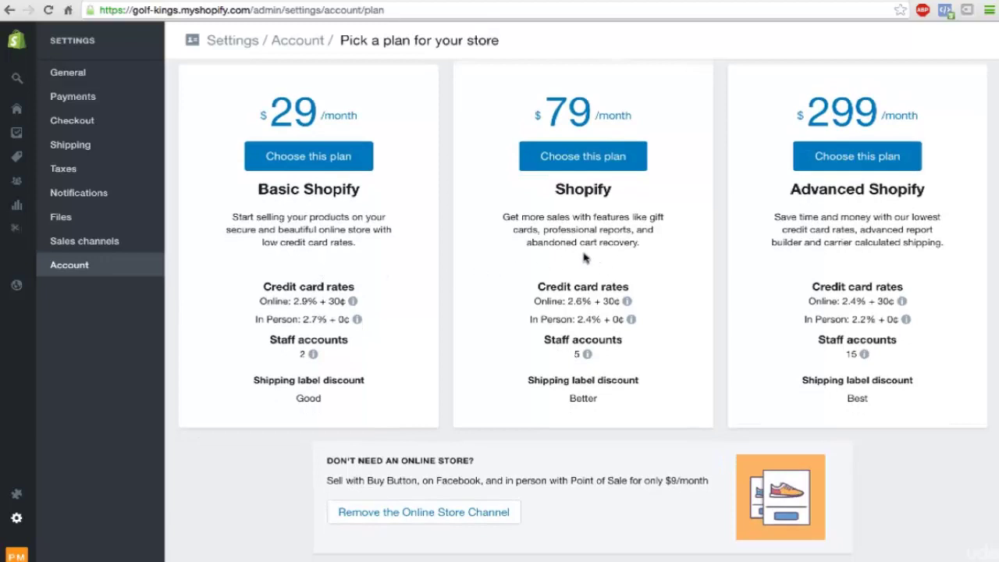
scroll(526, 296, "up", 1)
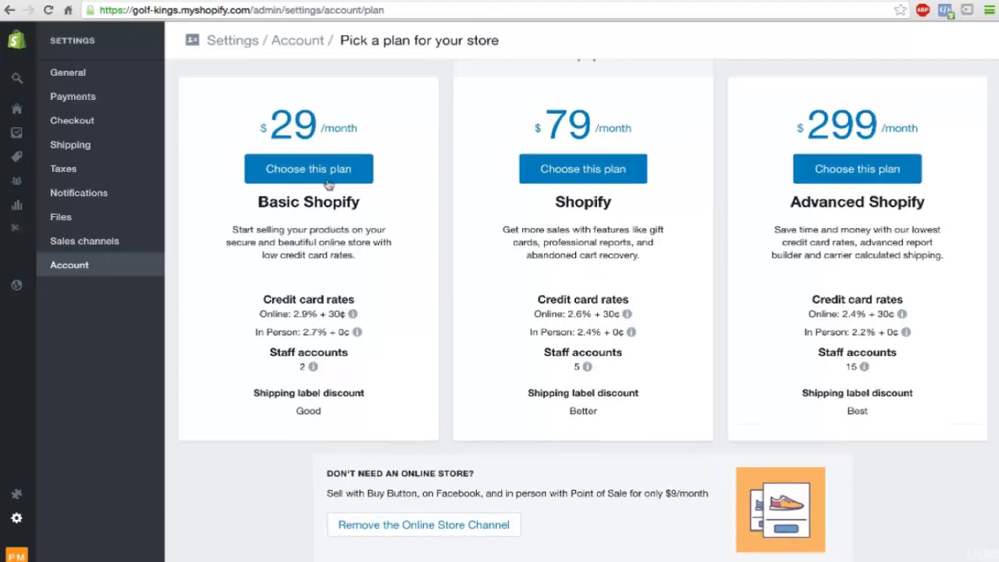
left_click(304, 170)
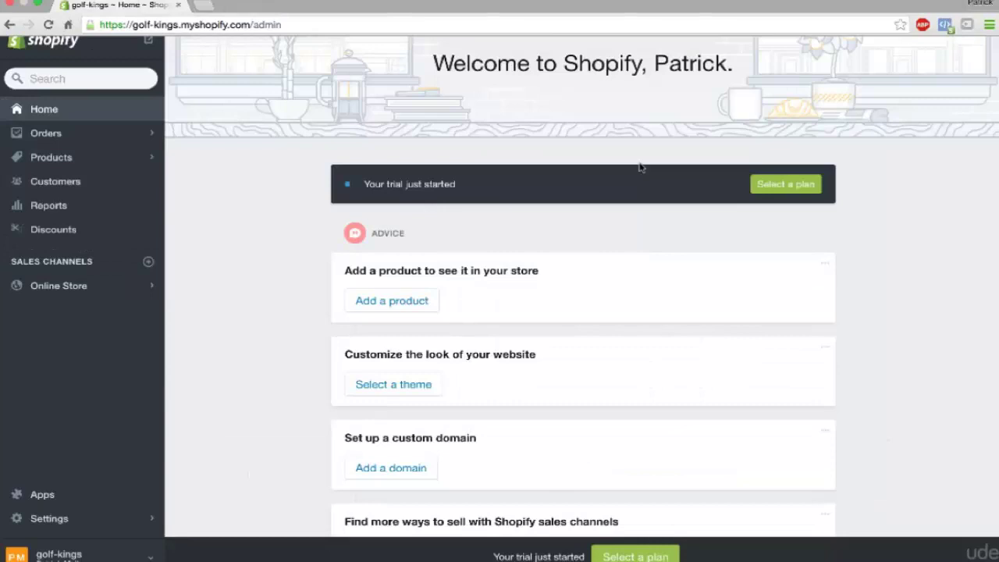
Step: Go from Online Store > Themes to the Theme Store and browse its gallery
left_click(59, 287)
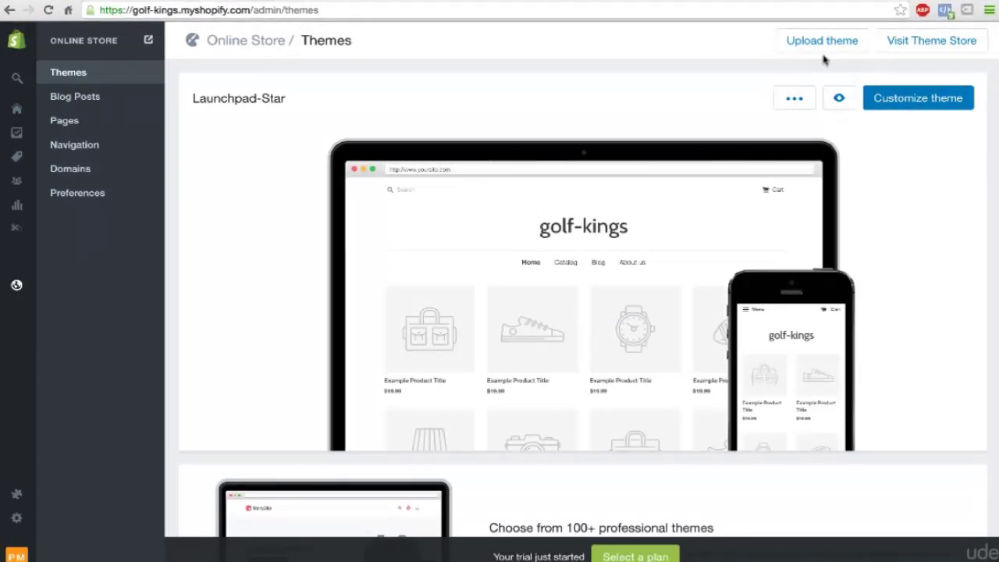
left_click(903, 51)
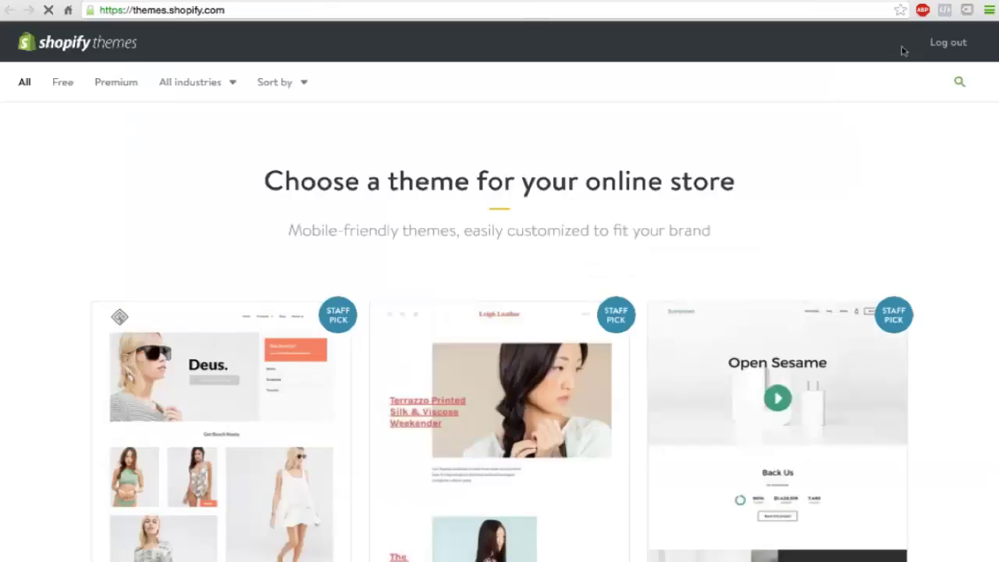
scroll(536, 234, "down", 3)
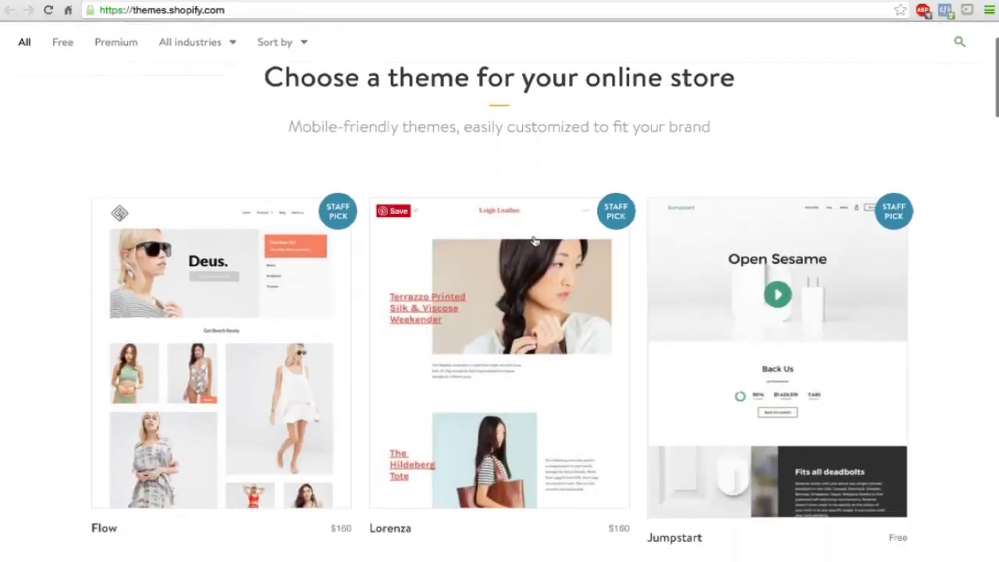
scroll(535, 241, "down", 3)
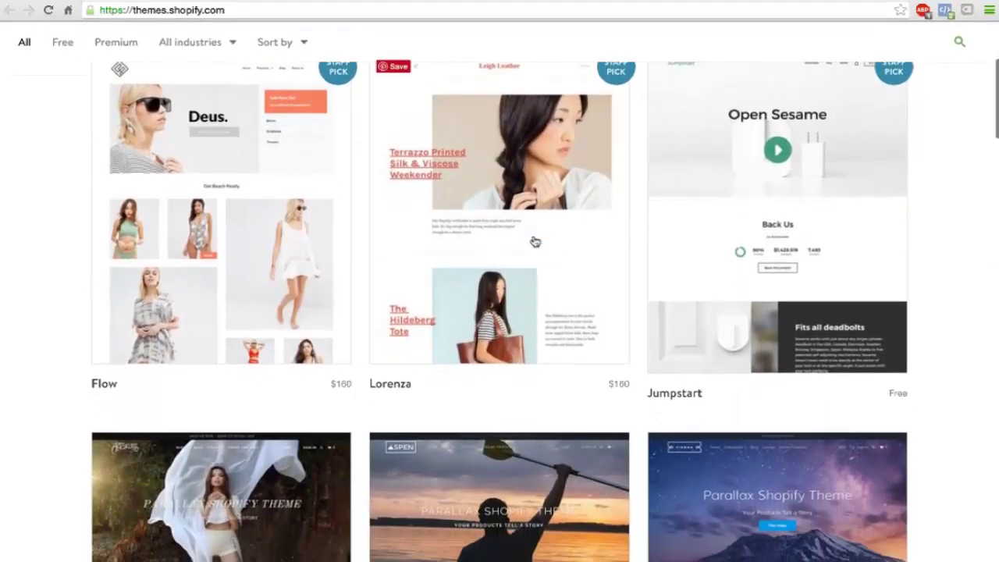
scroll(535, 241, "down", 1)
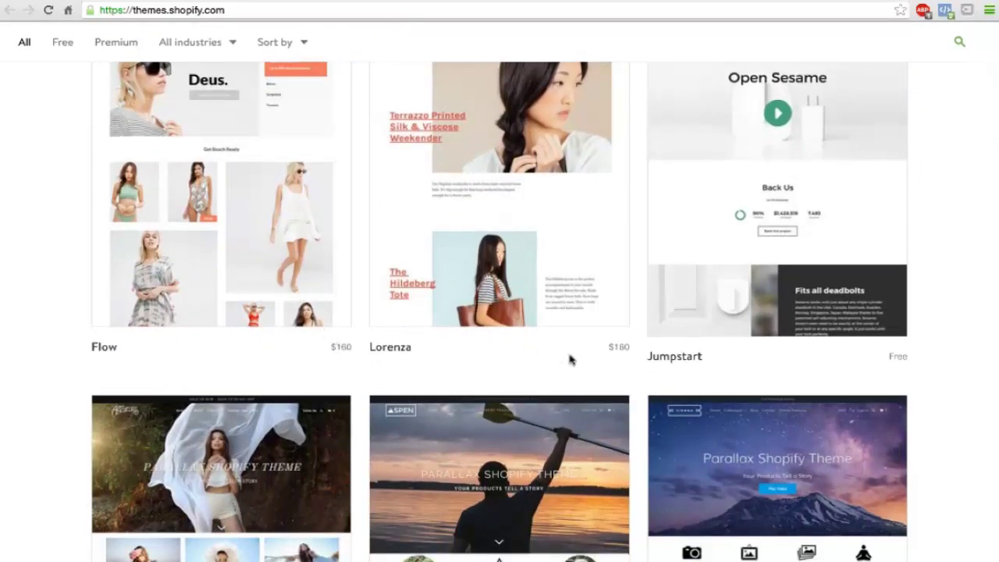
scroll(570, 359, "down", 1)
scroll(570, 359, "up", 2)
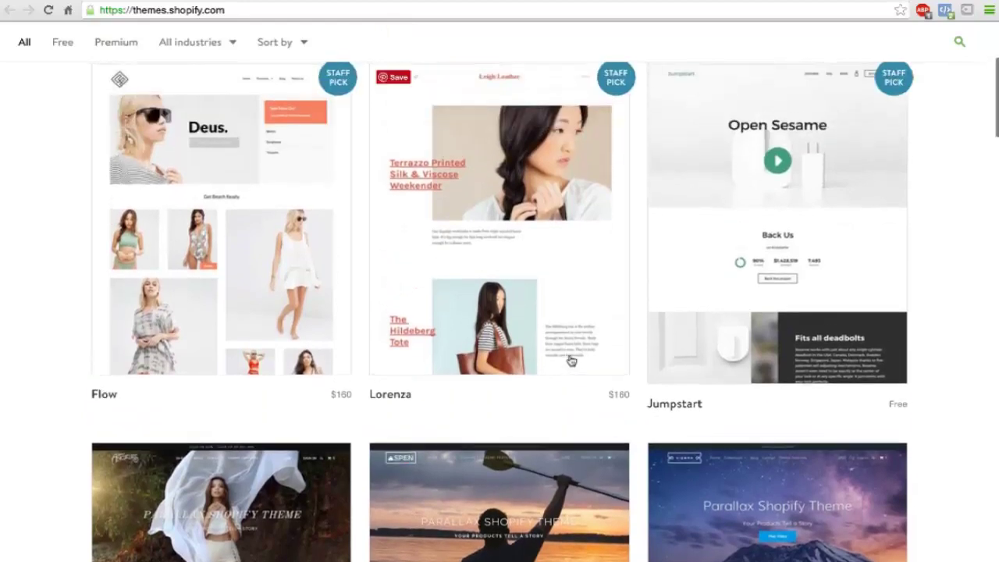
scroll(570, 358, "up", 1)
scroll(570, 358, "down", 3)
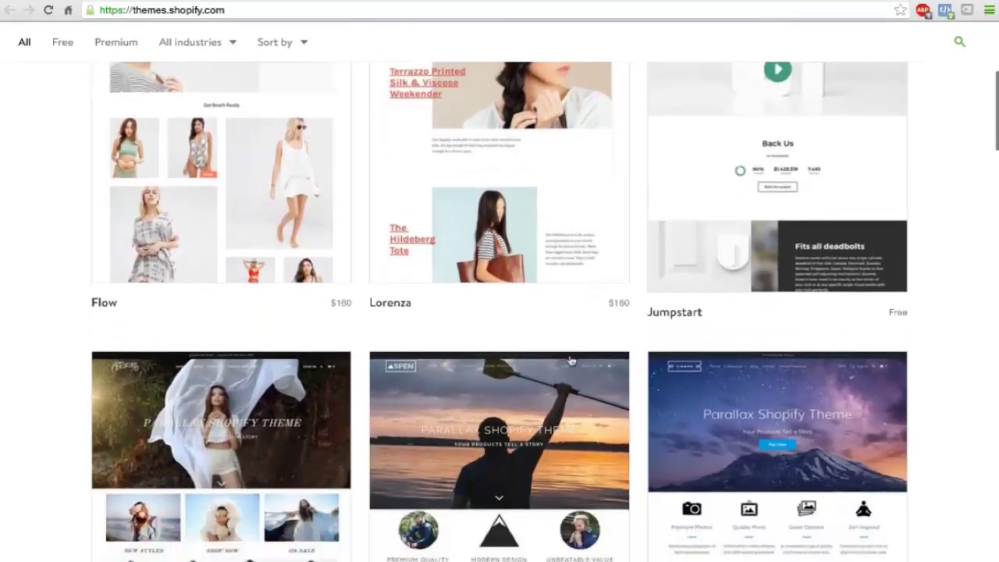
scroll(570, 361, "down", 3)
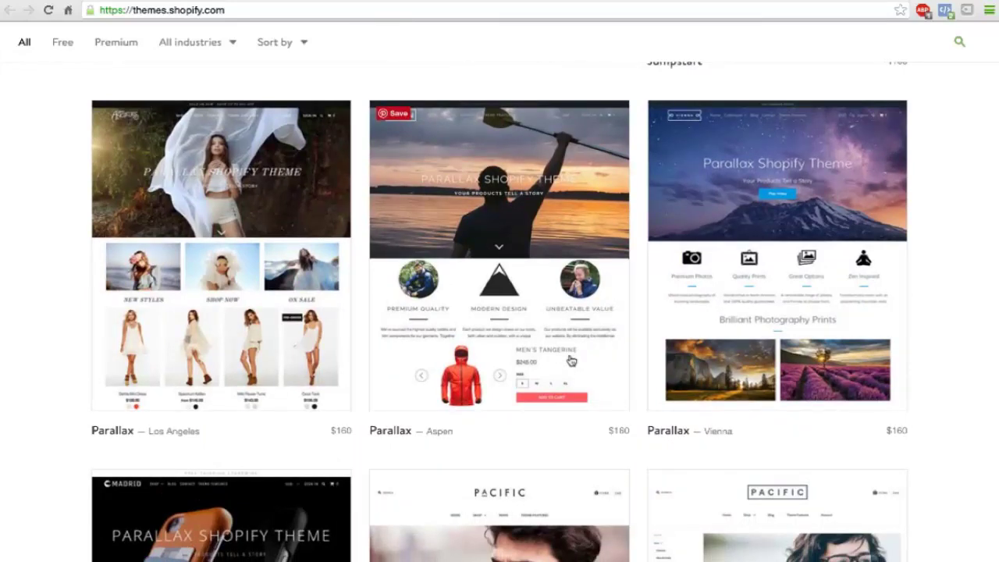
scroll(571, 360, "down", 3)
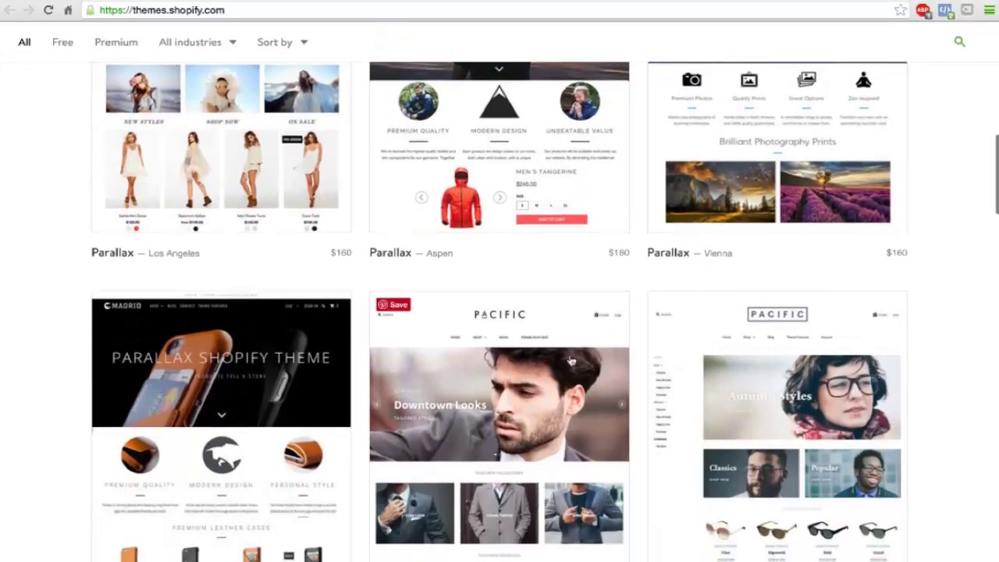
scroll(570, 361, "up", 10)
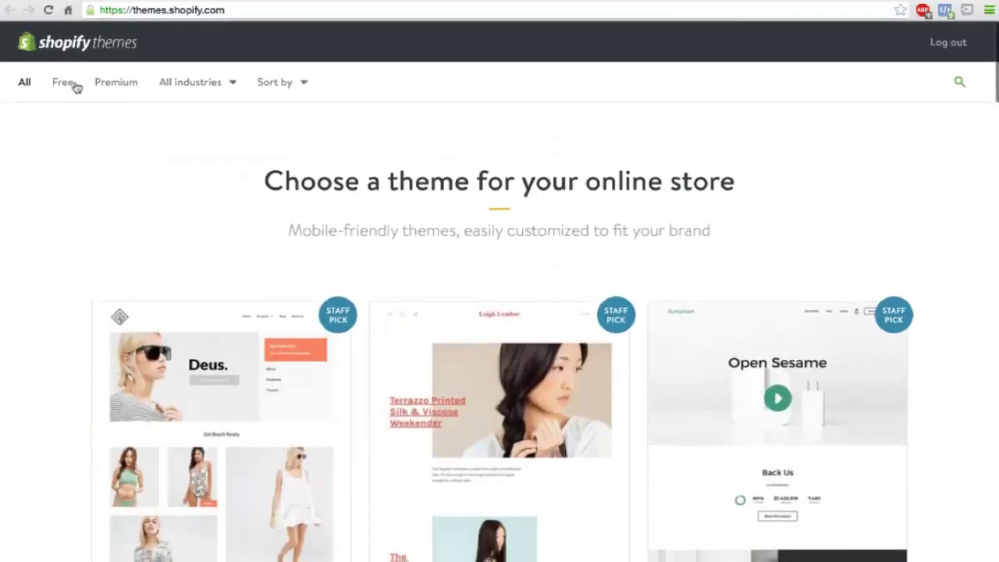
Step: Filter the theme store to free themes and open Brooklyn's details page
left_click(74, 85)
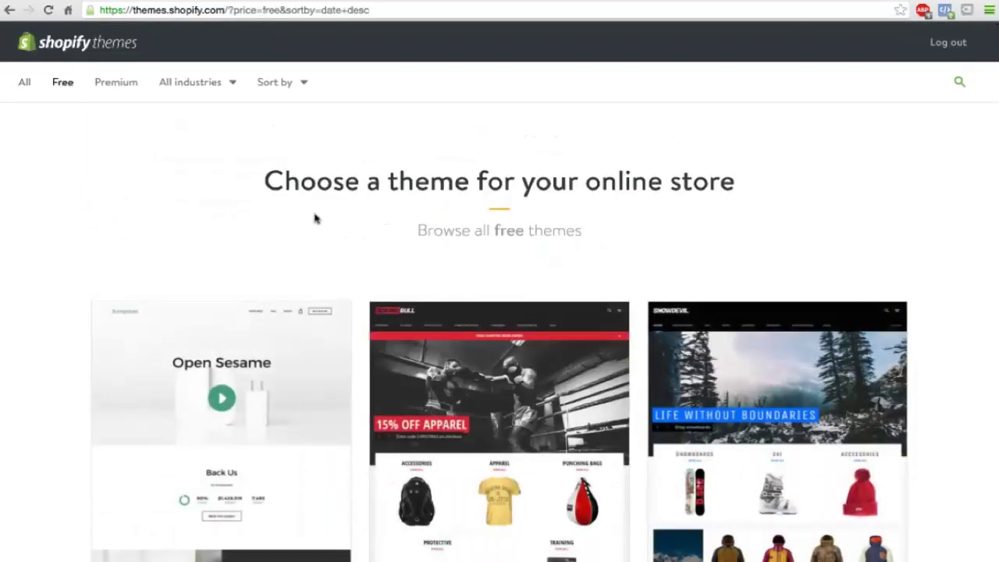
scroll(328, 232, "down", 3)
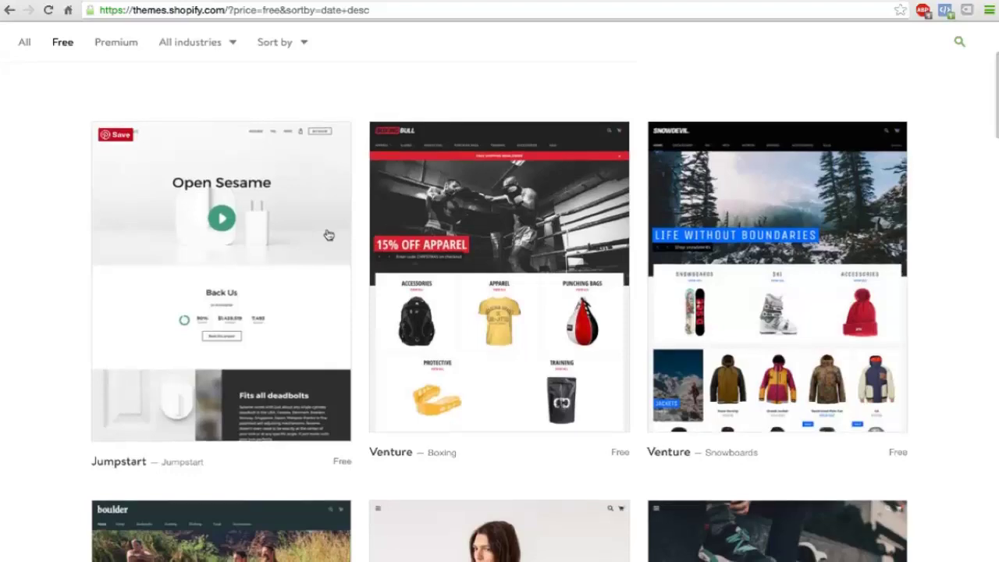
scroll(329, 235, "down", 4)
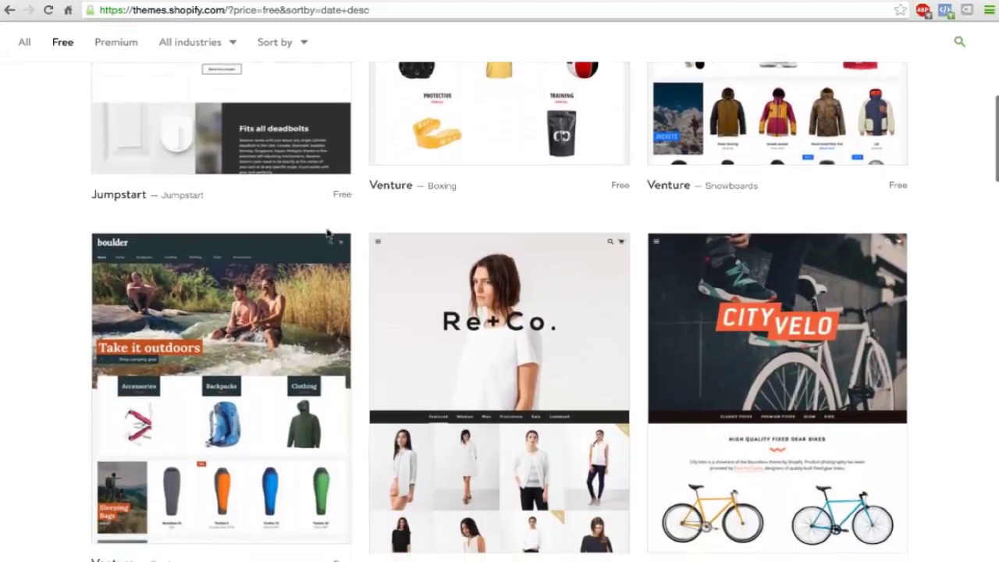
scroll(327, 232, "down", 7)
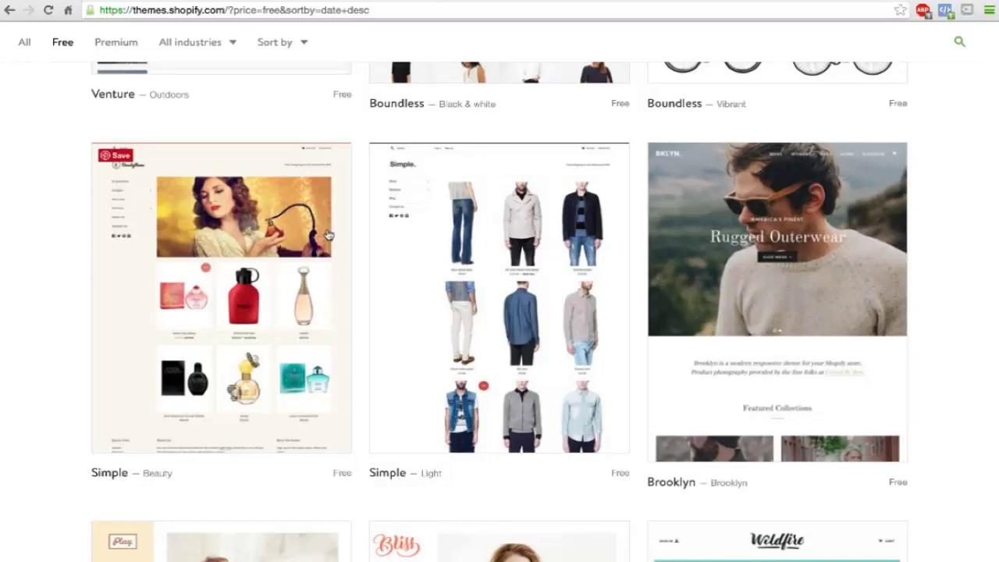
left_click(702, 283)
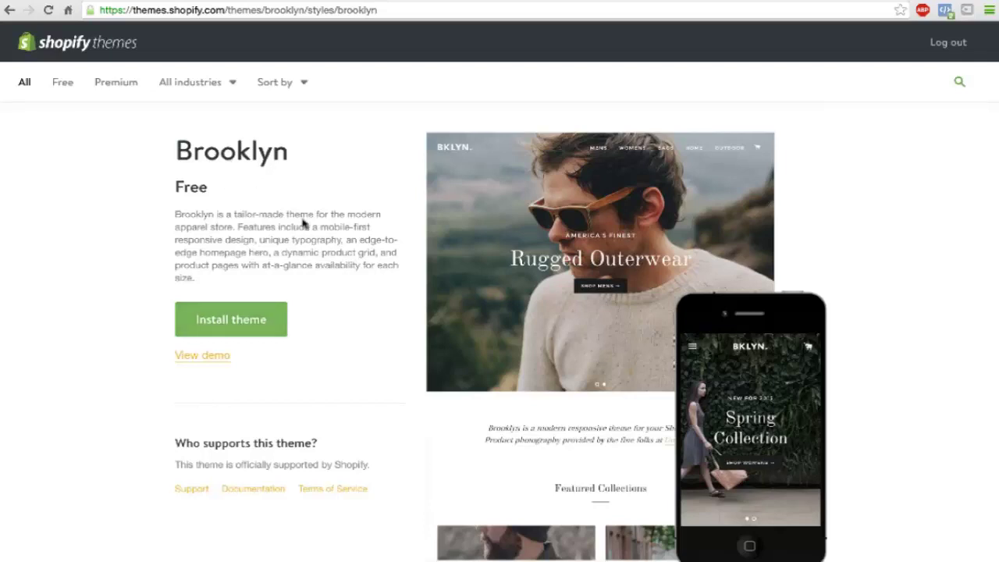
Step: Install the Brooklyn theme and publish it as the store's live theme
mouse_move(507, 226)
scroll(372, 233, "down", 2)
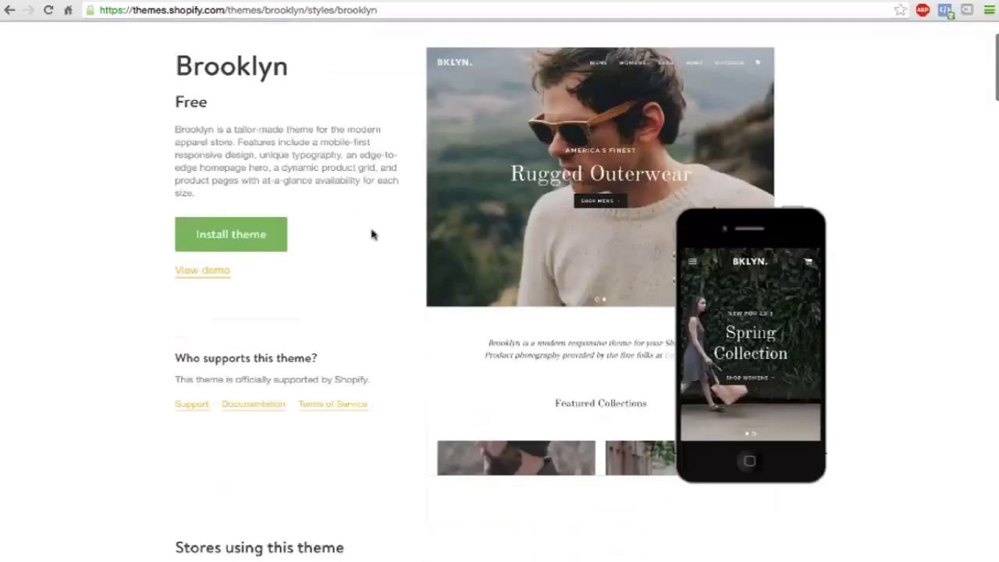
scroll(372, 233, "down", 3)
scroll(372, 233, "up", 4)
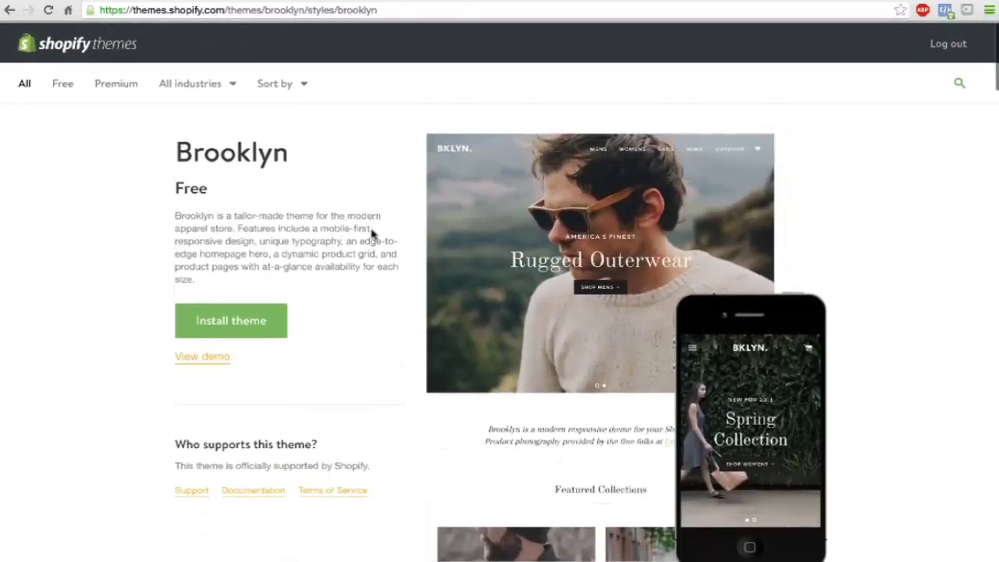
scroll(312, 258, "down", 1)
left_click(226, 296)
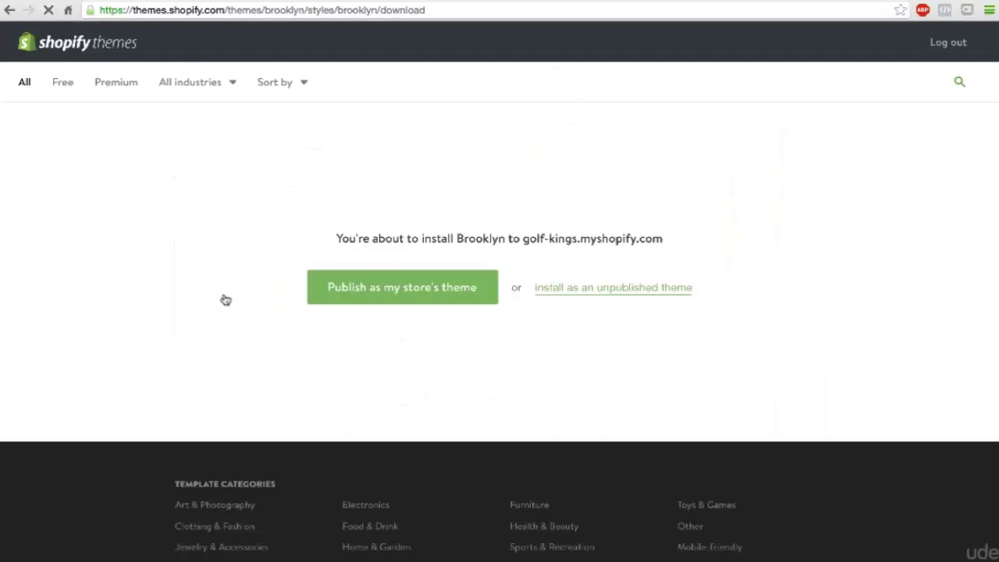
left_click(388, 293)
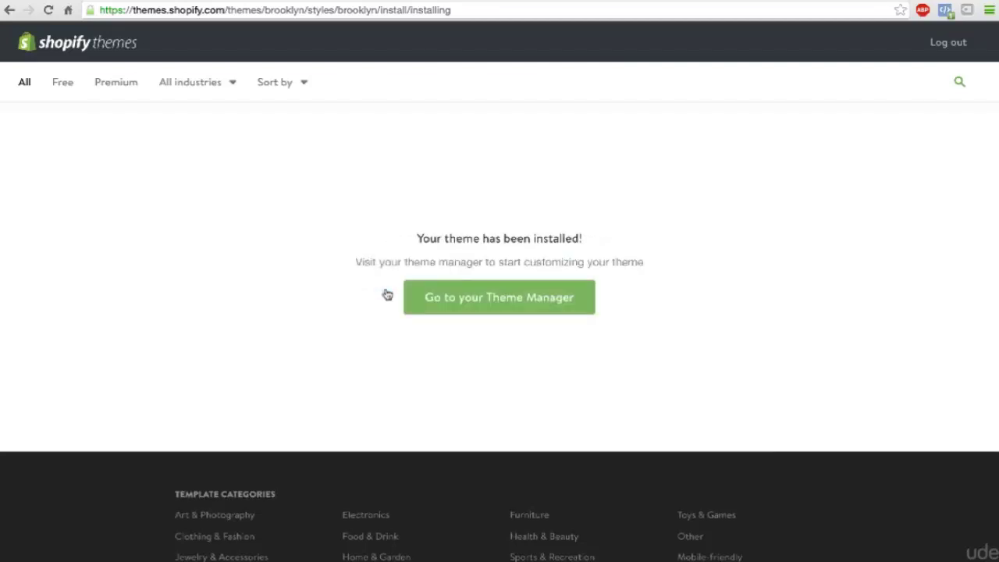
Step: Open Brooklyn in the theme customizer via the Theme Manager
left_click(484, 297)
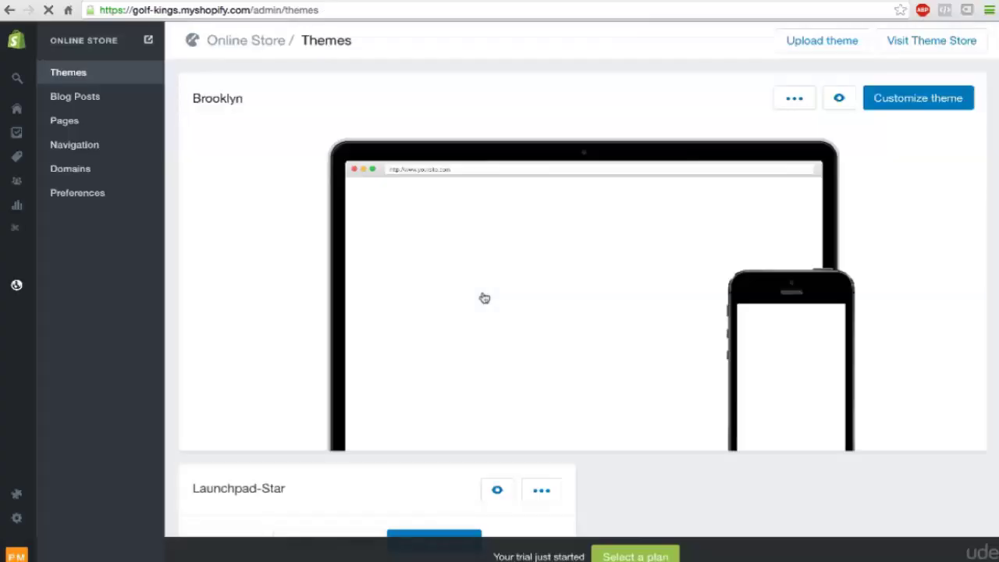
mouse_move(621, 233)
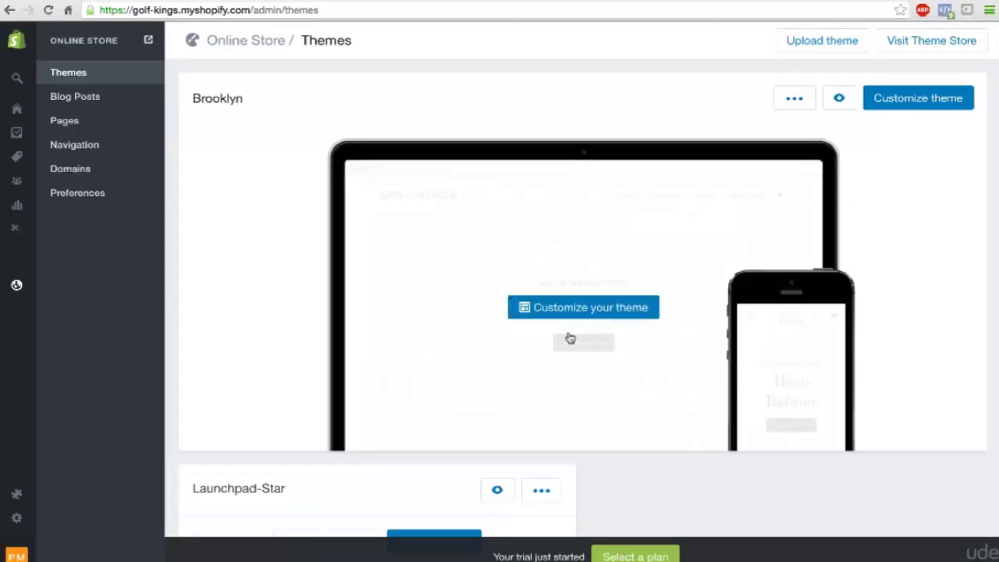
left_click(928, 98)
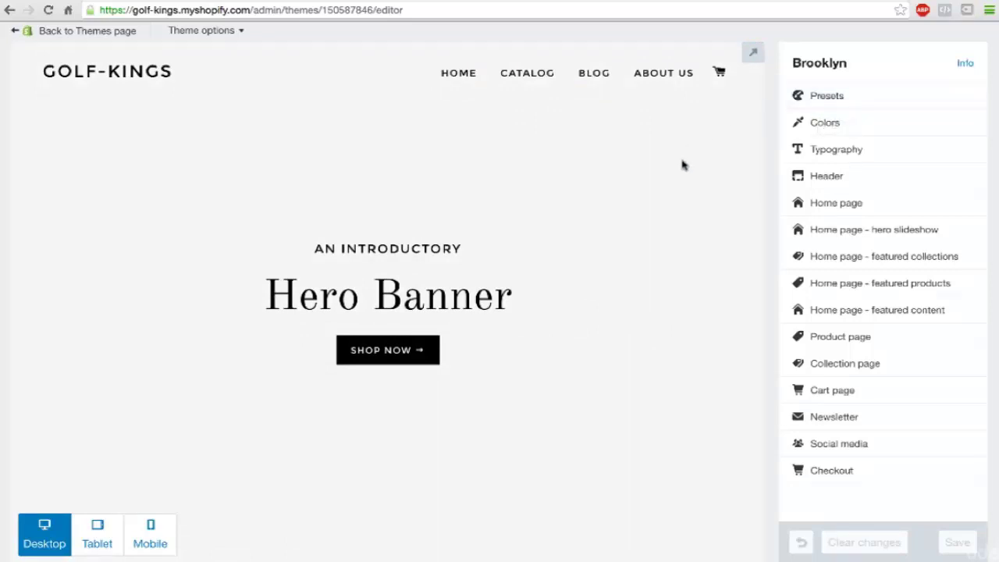
scroll(681, 164, "down", 2)
scroll(681, 165, "up", 1)
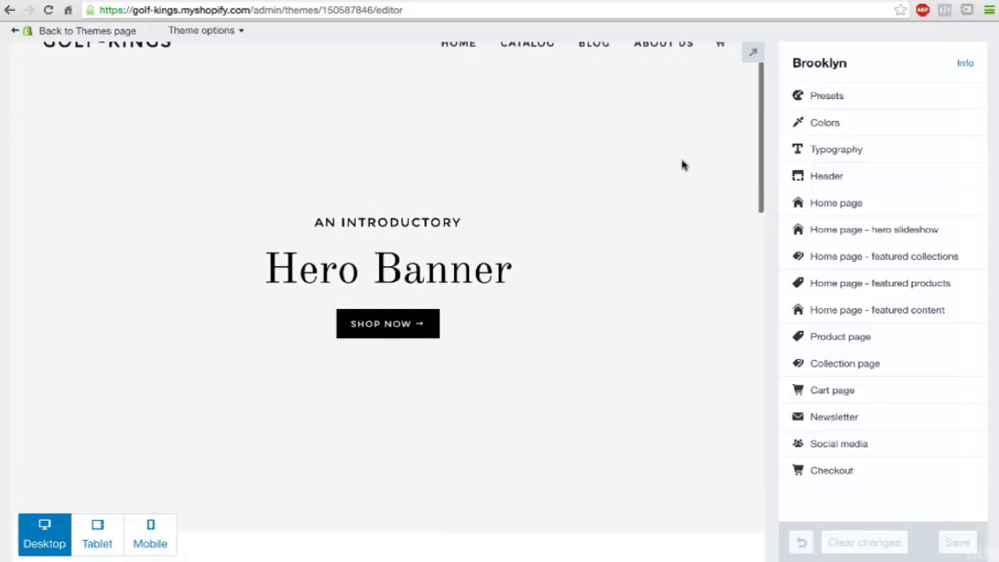
scroll(681, 164, "up", 1)
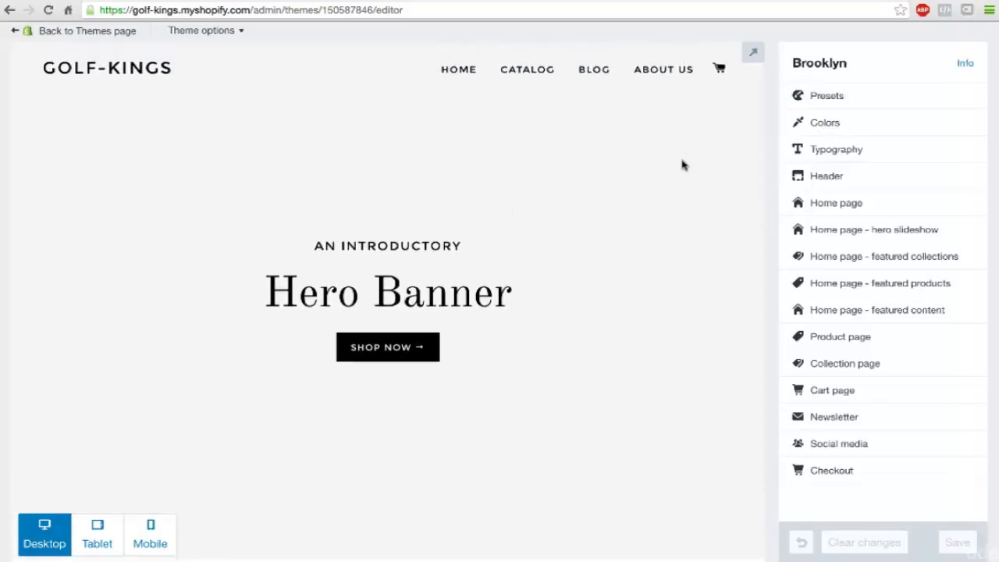
scroll(682, 165, "down", 6)
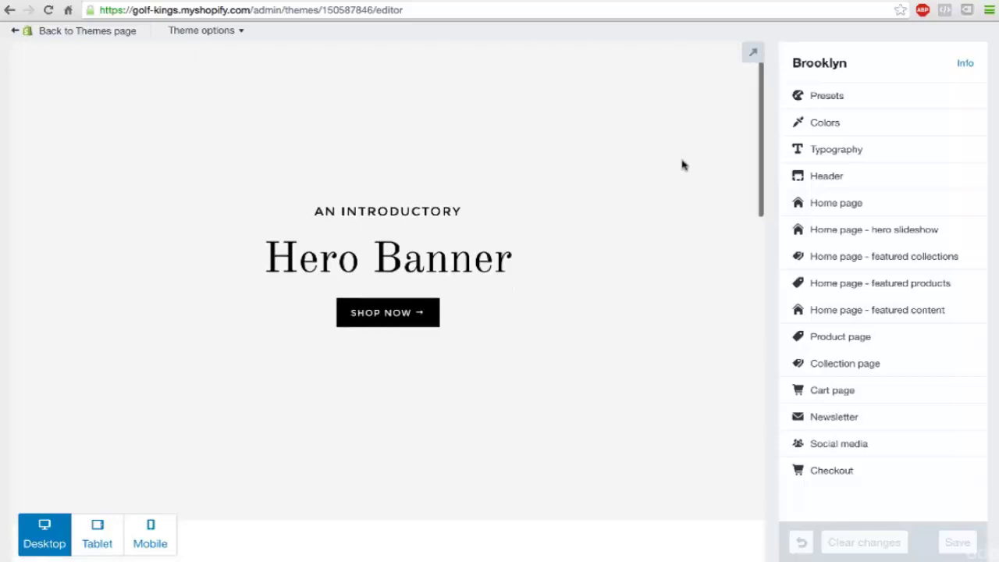
scroll(681, 165, "down", 2)
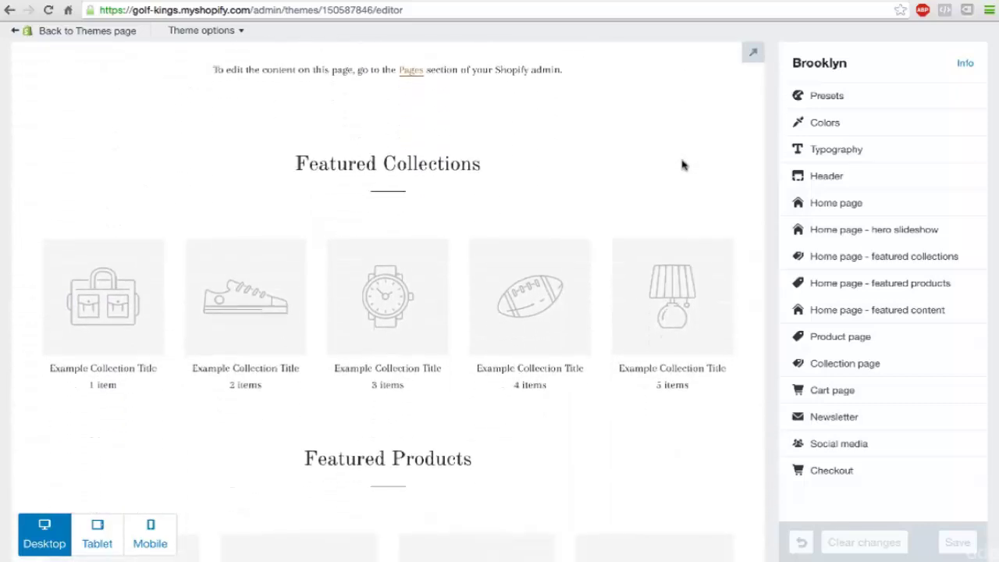
scroll(681, 164, "down", 1)
scroll(681, 165, "down", 1)
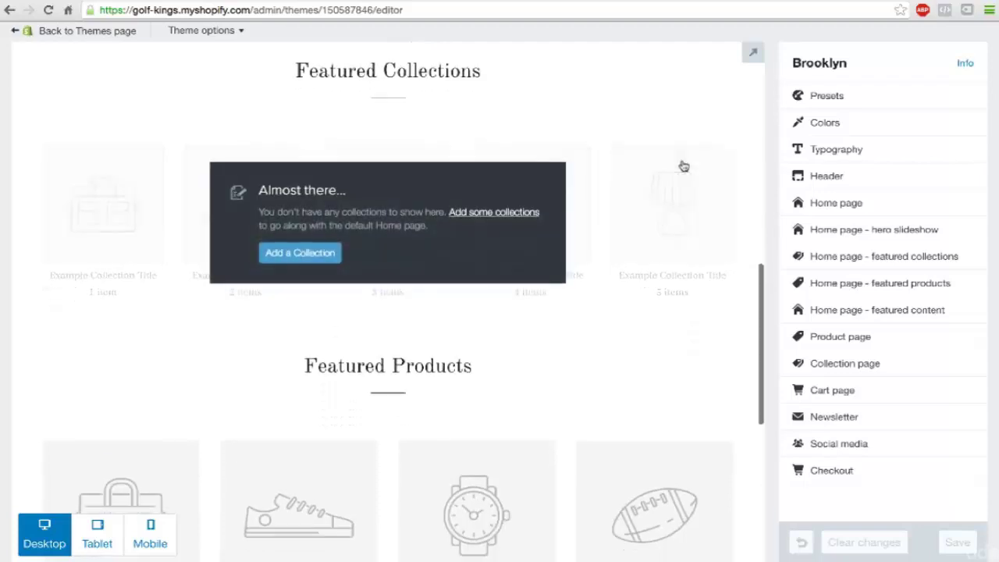
scroll(682, 192, "down", 1)
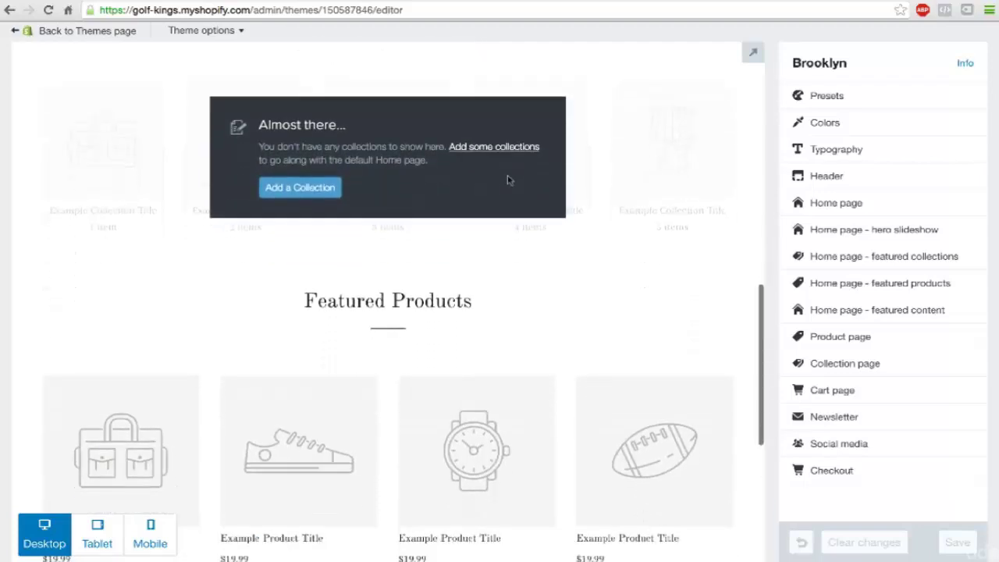
scroll(541, 247, "down", 3)
scroll(542, 248, "down", 1)
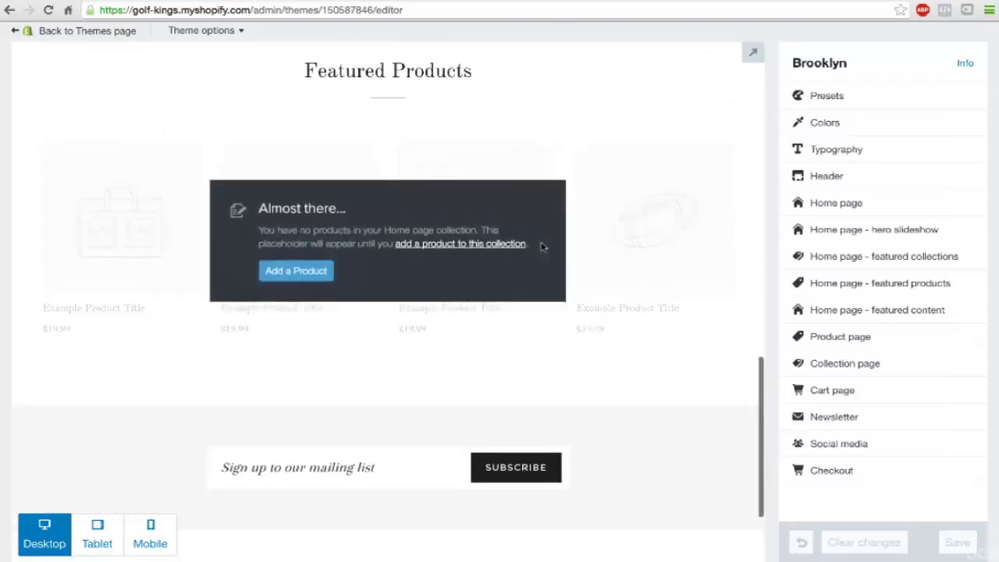
scroll(541, 248, "down", 2)
scroll(541, 247, "up", 20)
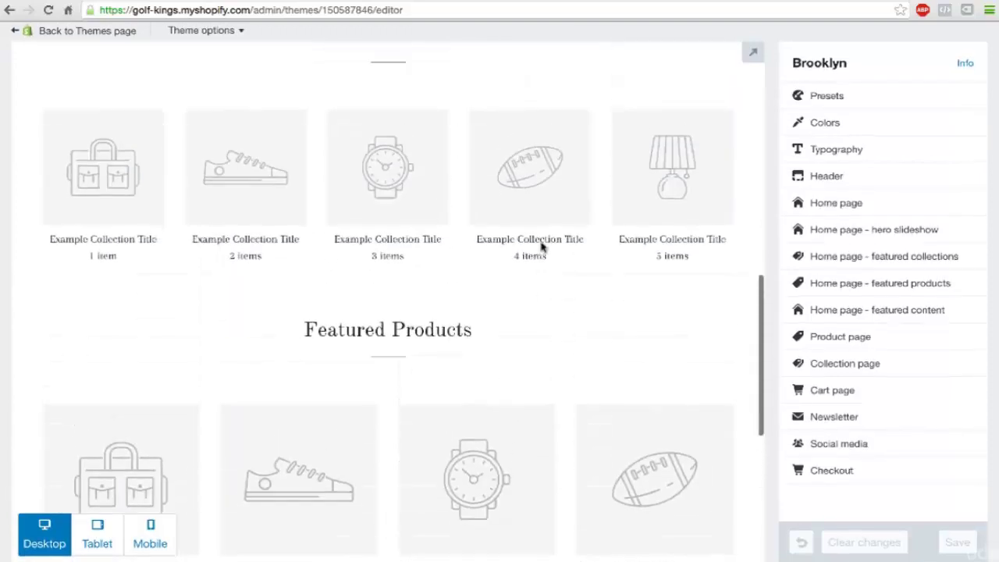
scroll(542, 248, "up", 2)
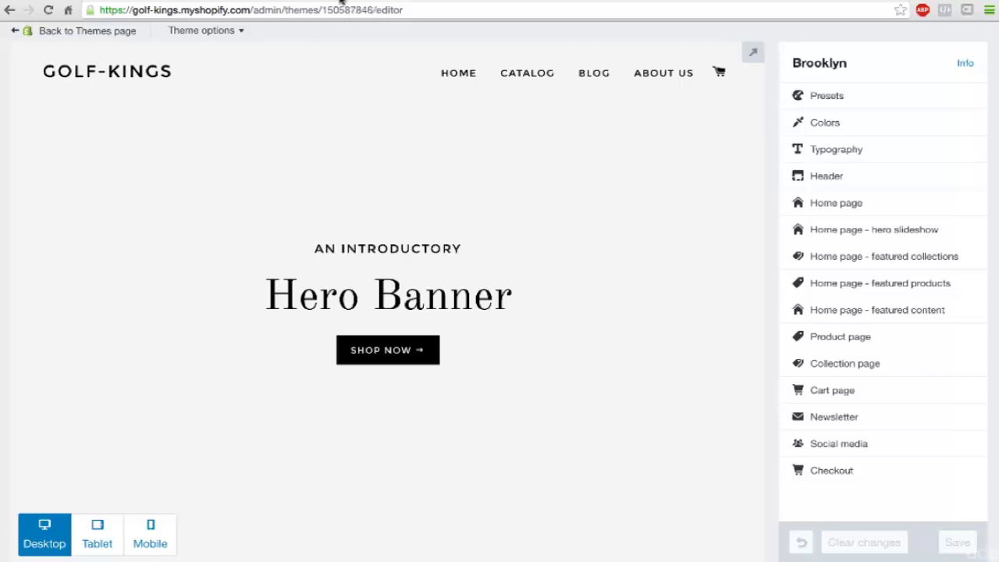
Step: Open freepik.com in a new browser tab
key("ctrl+t")
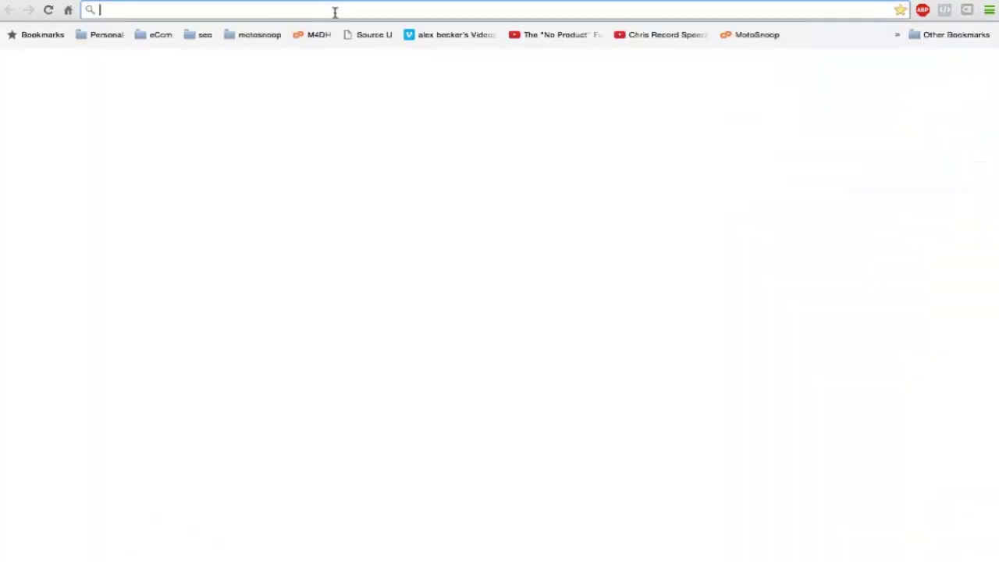
type("free")
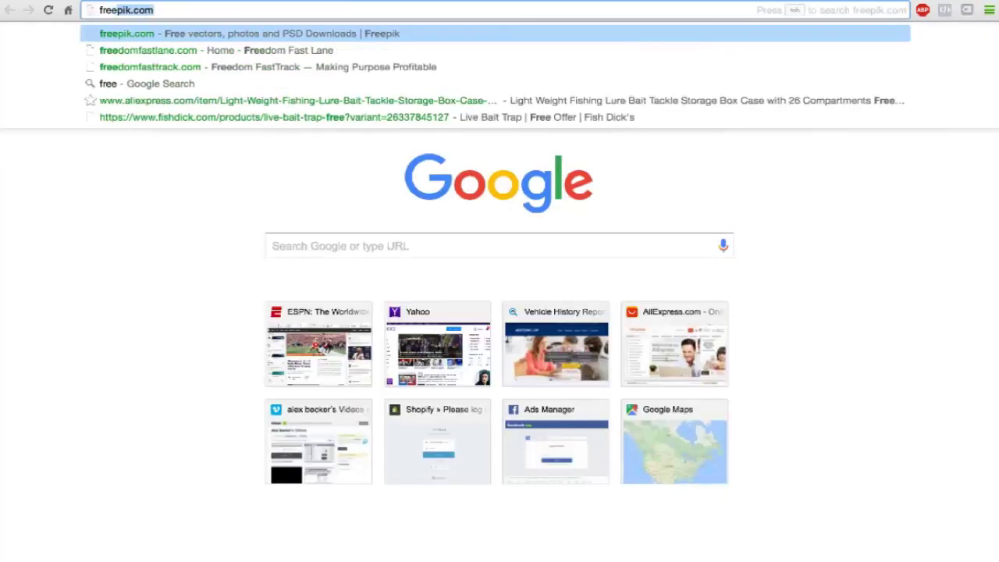
type("pik.com")
key("Return")
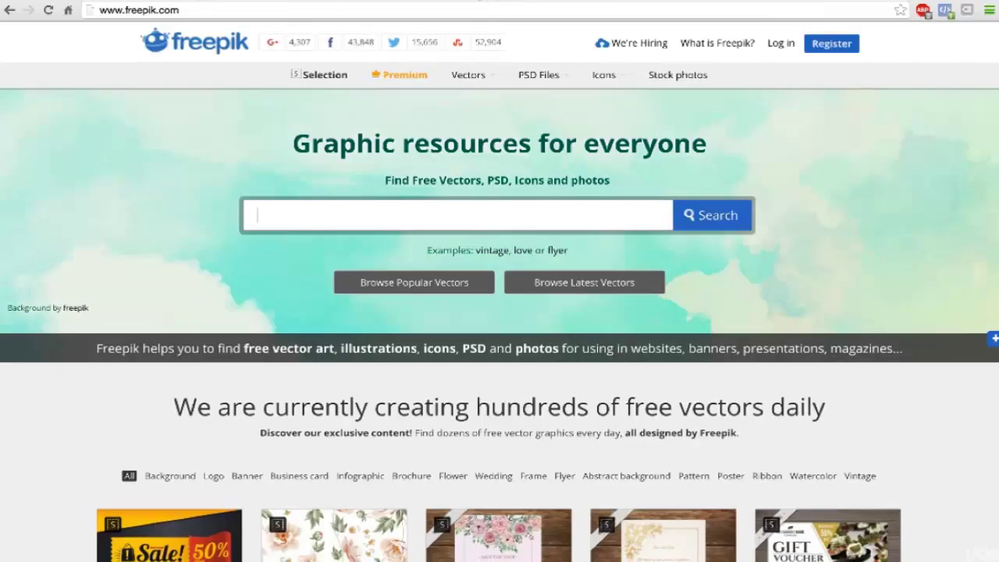
key("ctrl+t")
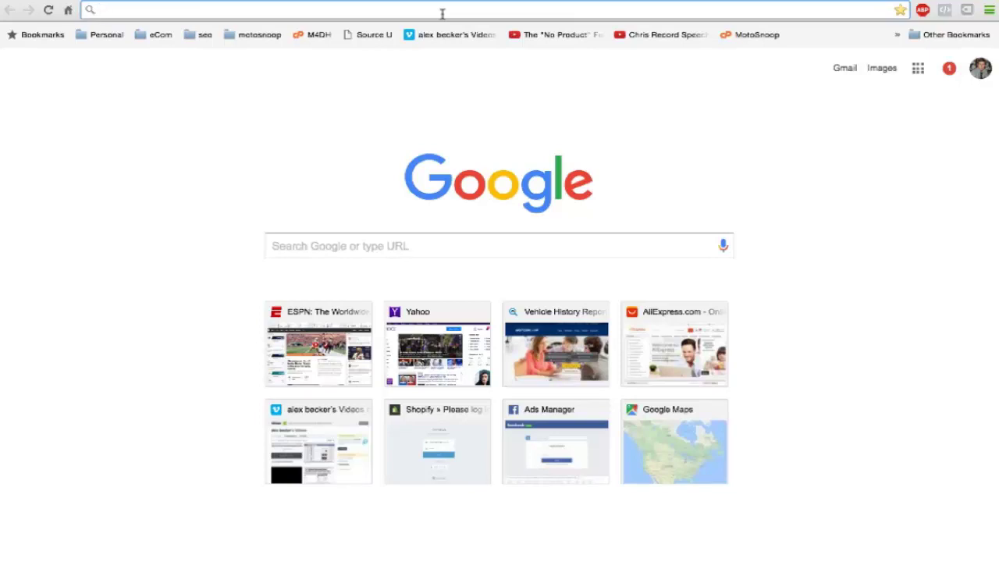
key("ctrl+w")
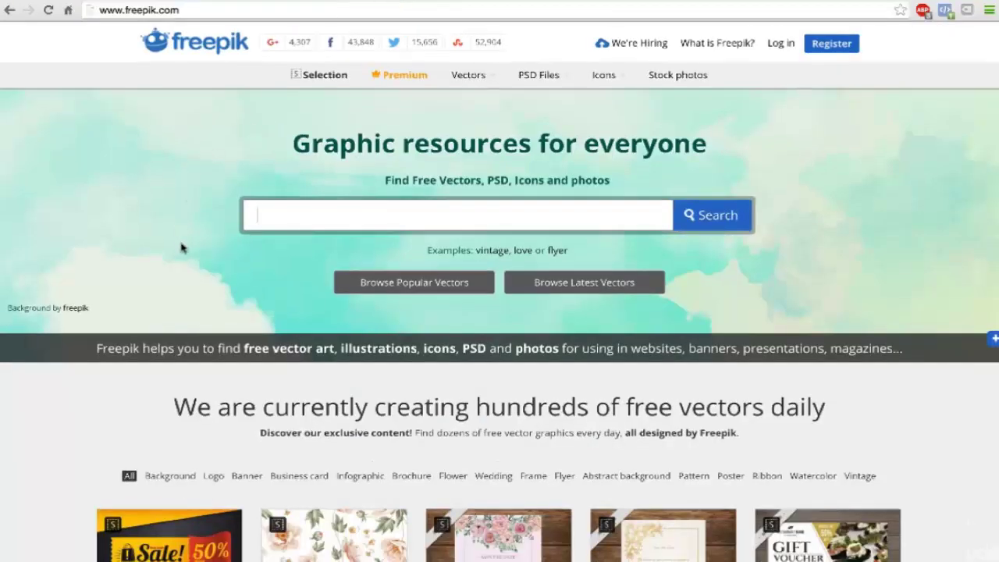
Step: Search Freepik for 'golf' and scroll through the 614 golf graphics
scroll(181, 248, "down", 1)
type("golf")
key("Return")
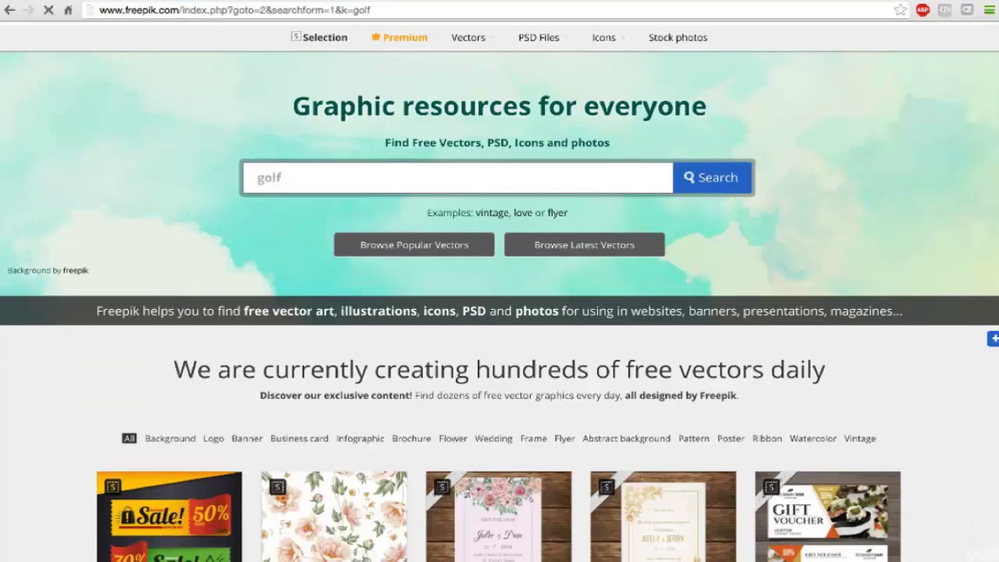
scroll(275, 312, "down", 4)
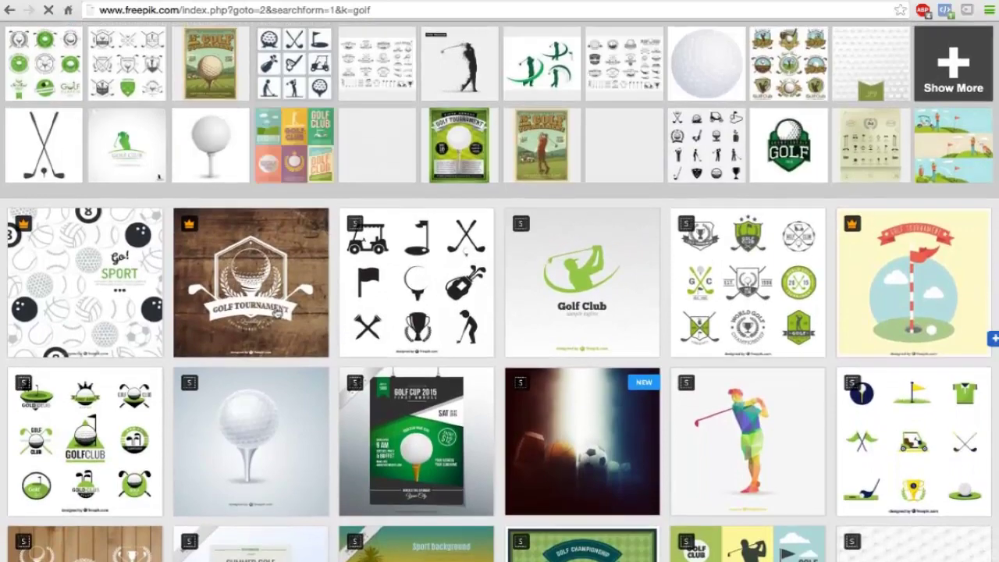
scroll(277, 313, "down", 3)
scroll(277, 312, "down", 2)
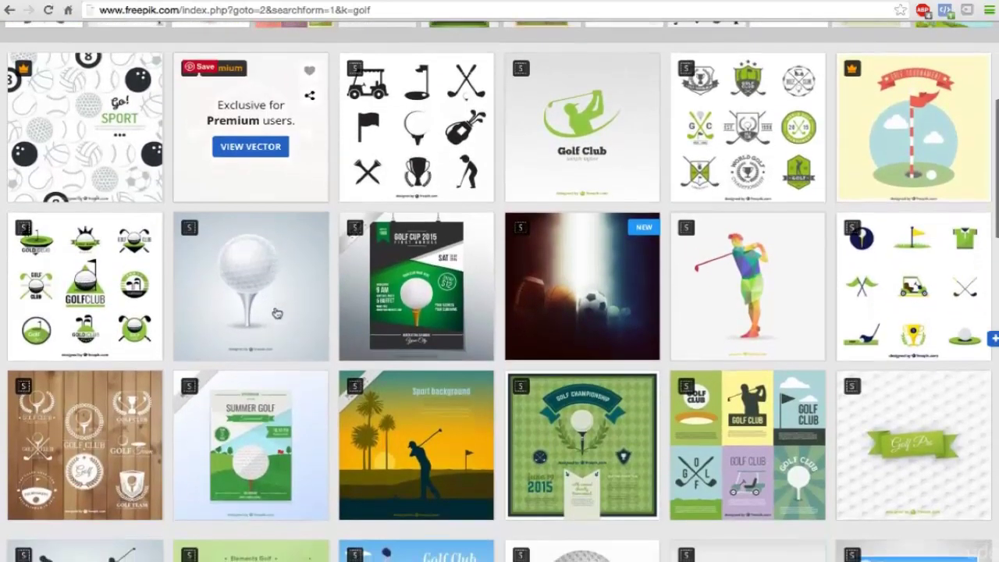
Step: Open pixabay.com in a new tab and search for 'golf'
key("ctrl+t")
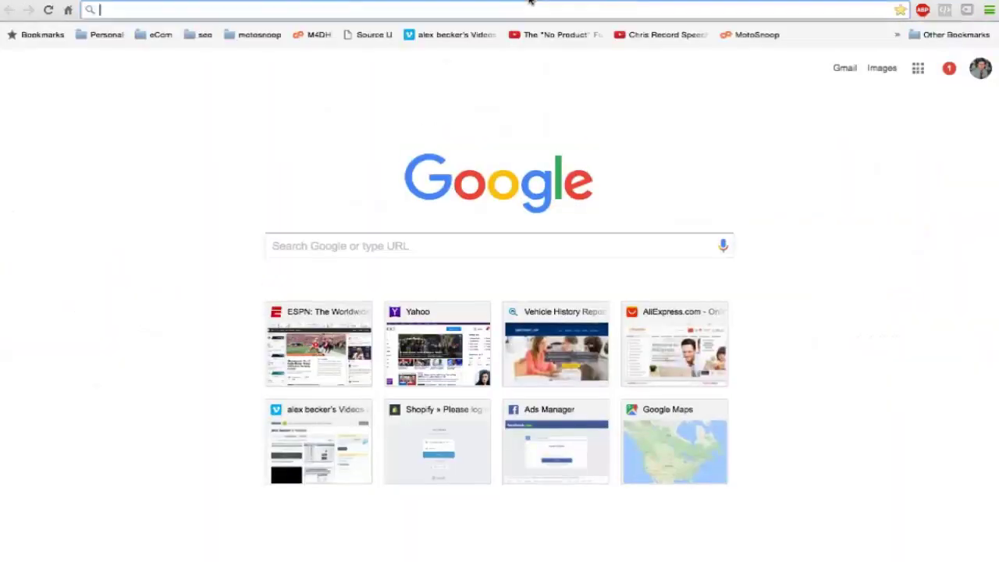
type("pixabay.com")
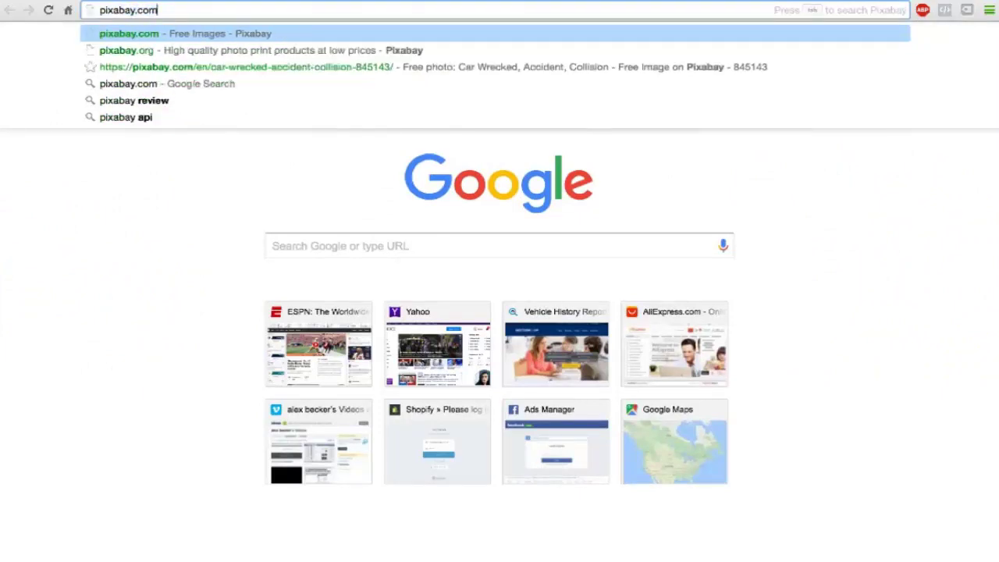
key("Return")
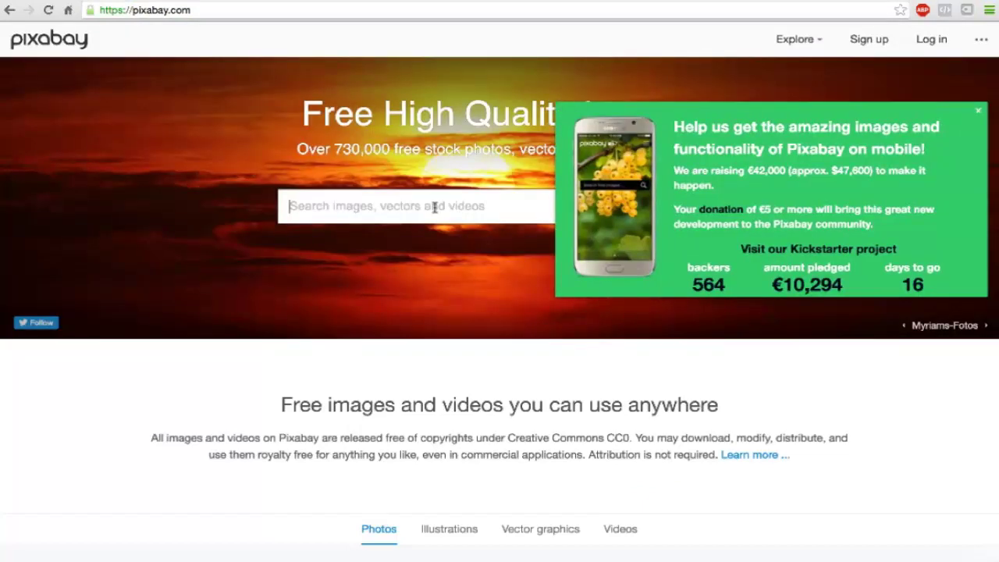
type("golf")
key("Return")
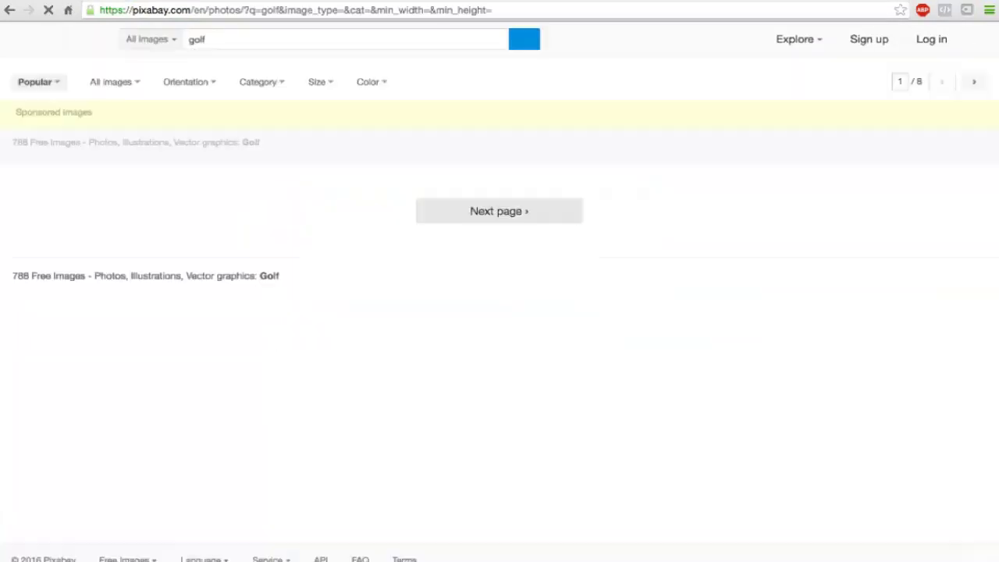
scroll(410, 299, "down", 1)
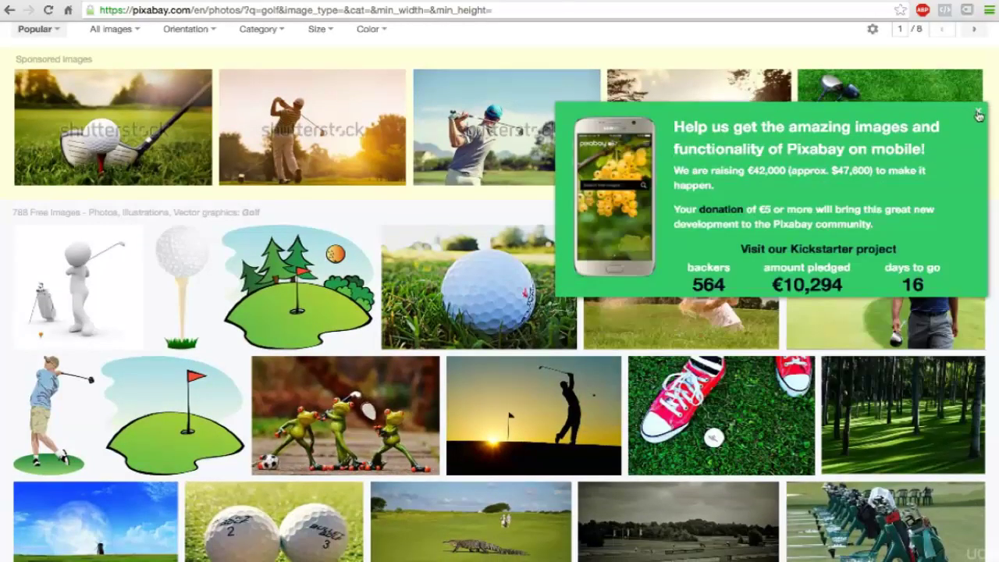
Step: Close the Kickstarter popup and scroll through the golf photo results
left_click(978, 115)
scroll(776, 263, "down", 5)
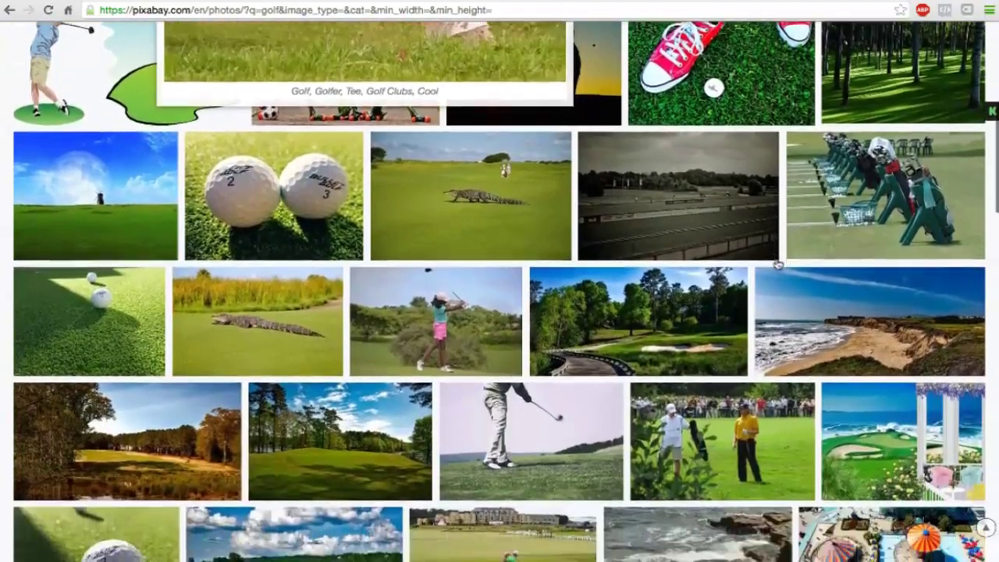
scroll(776, 266, "up", 1)
scroll(778, 266, "down", 1)
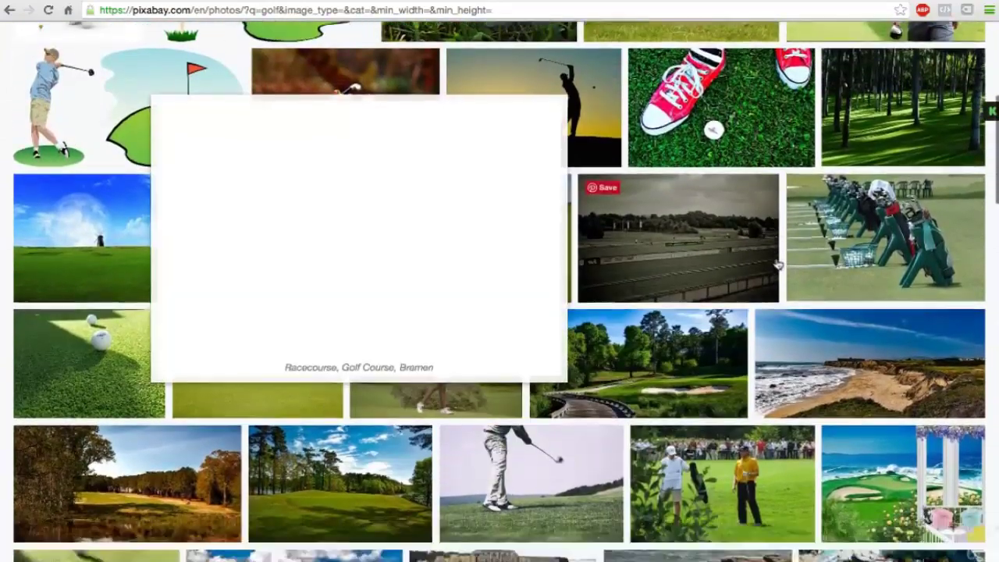
scroll(778, 265, "down", 3)
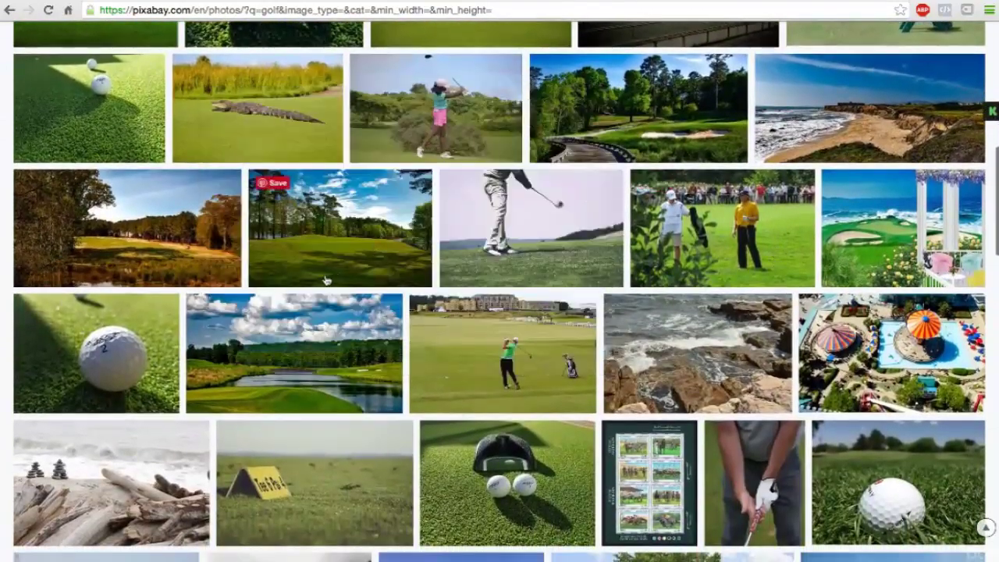
scroll(490, 413, "down", 3)
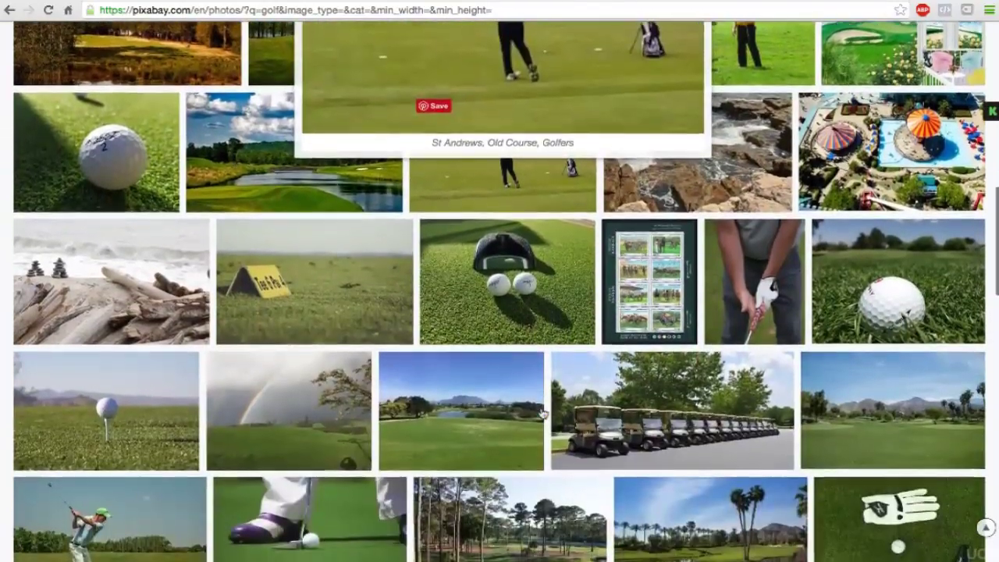
scroll(420, 338, "down", 2)
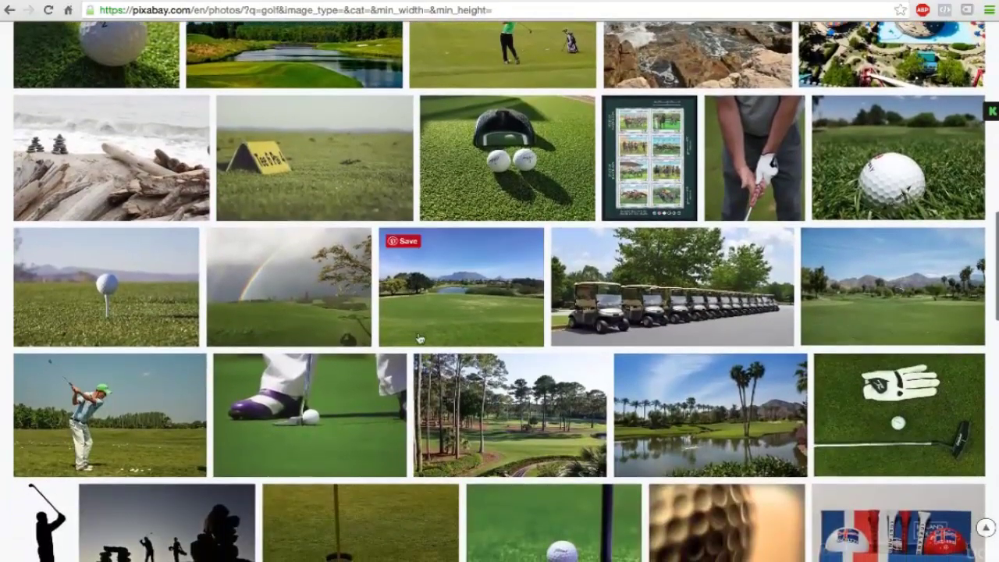
scroll(419, 337, "down", 2)
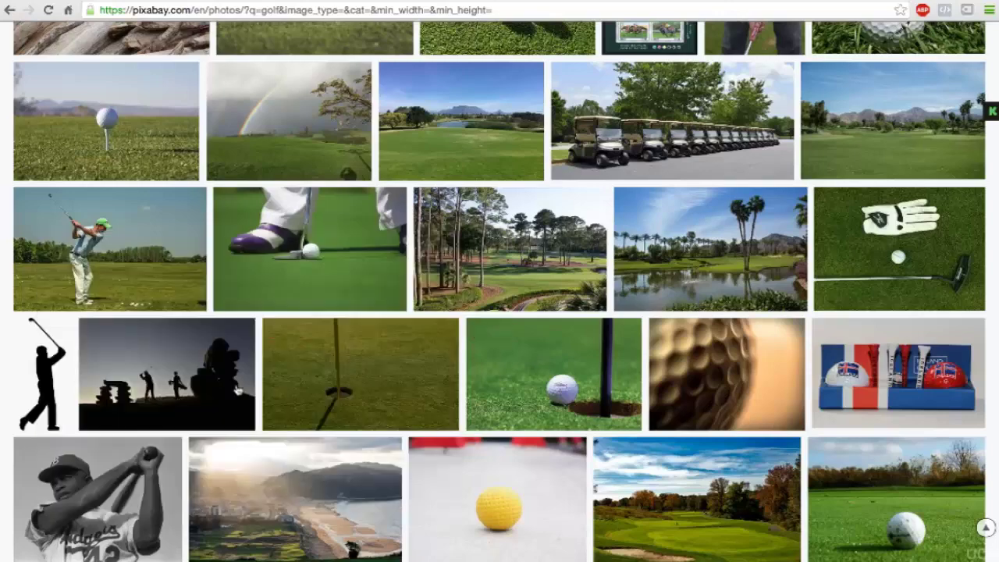
mouse_move(572, 376)
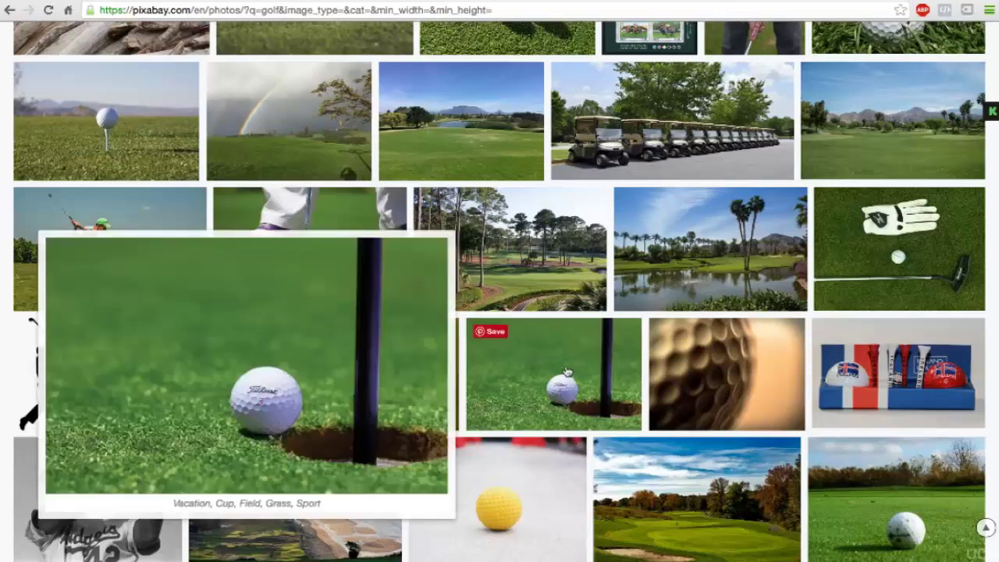
scroll(565, 372, "down", 6)
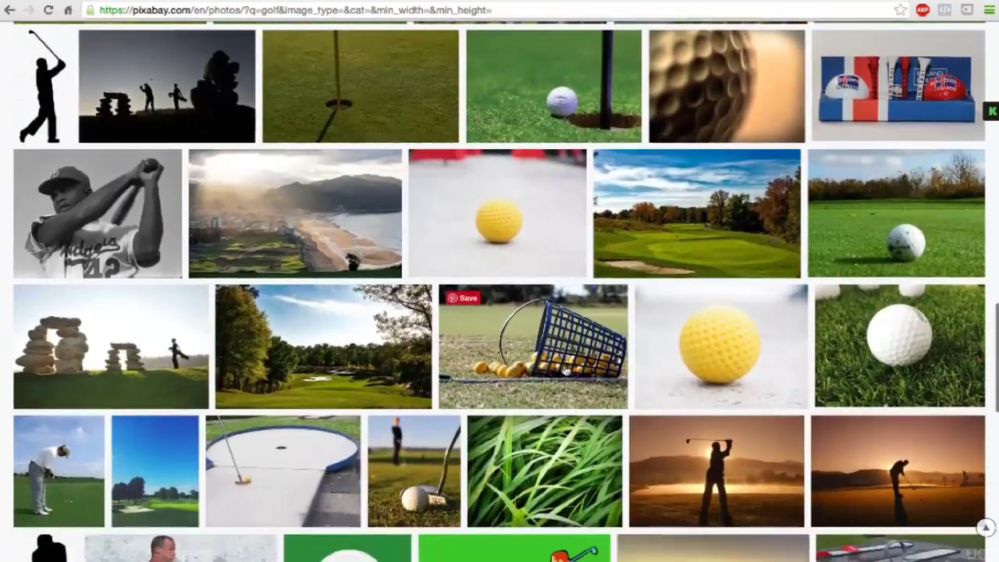
scroll(566, 371, "down", 5)
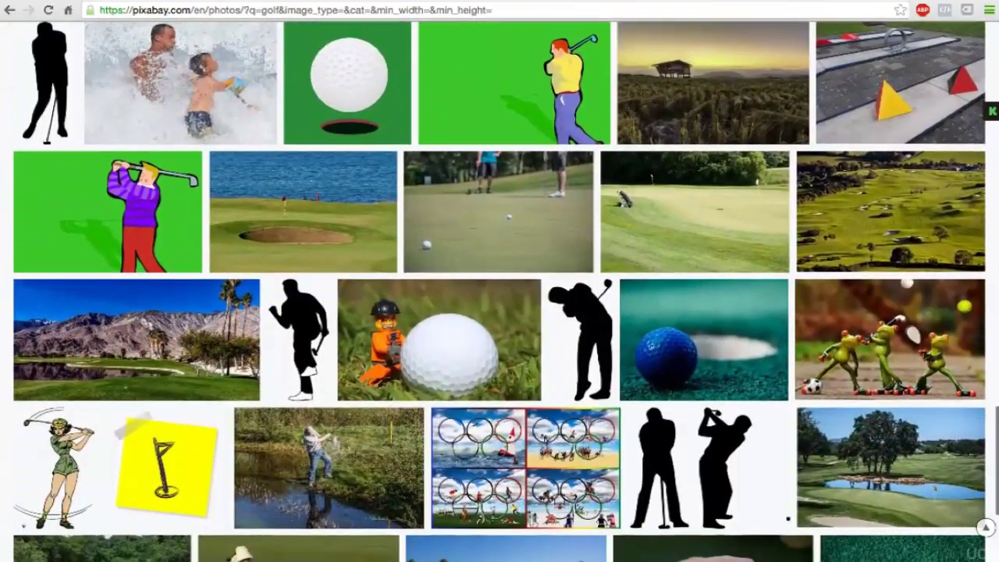
Step: Return to Freepik's golf results and open the Golf club logo vector
left_click(416, 5)
scroll(495, 231, "down", 8)
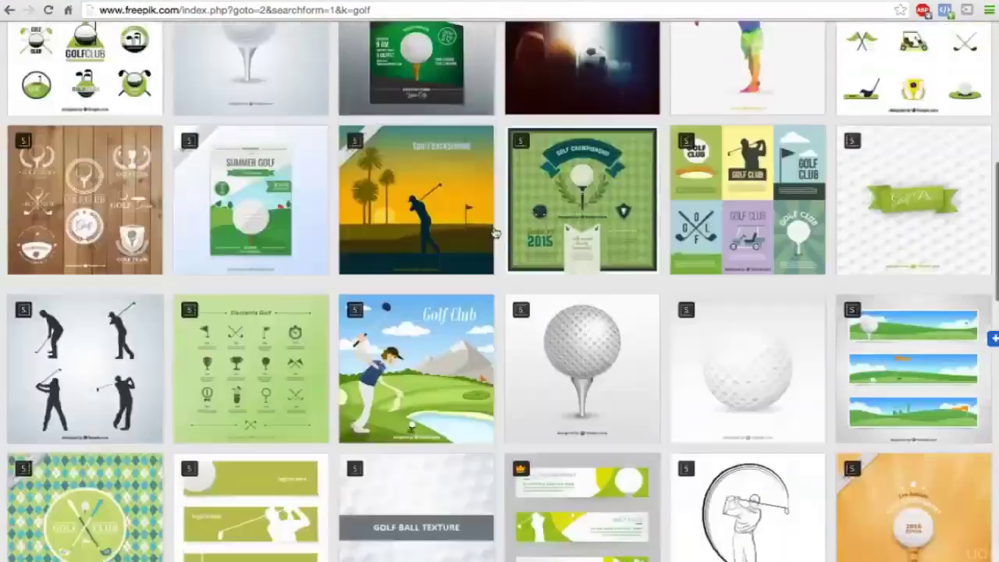
scroll(495, 232, "down", 5)
scroll(494, 233, "up", 13)
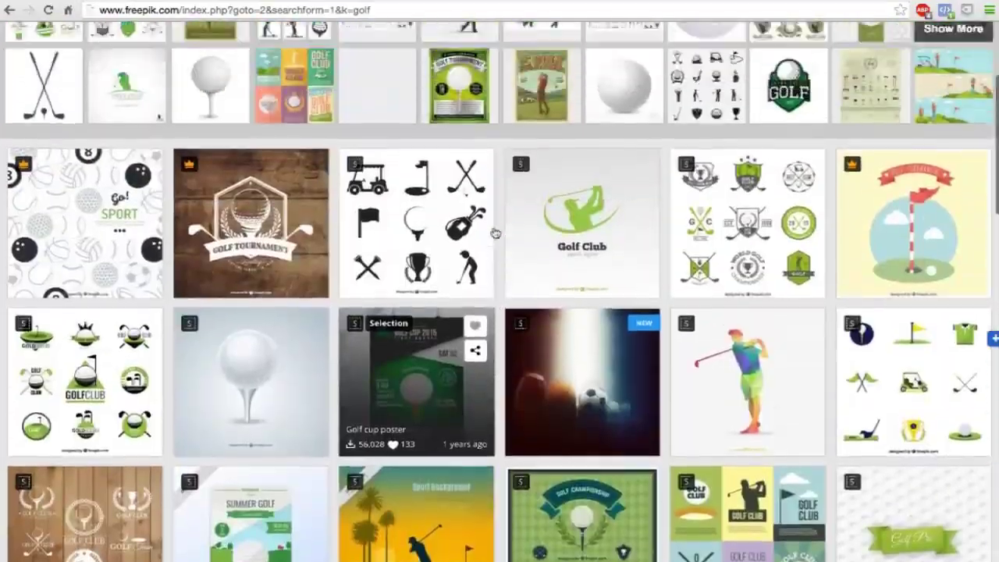
scroll(535, 290, "down", 4)
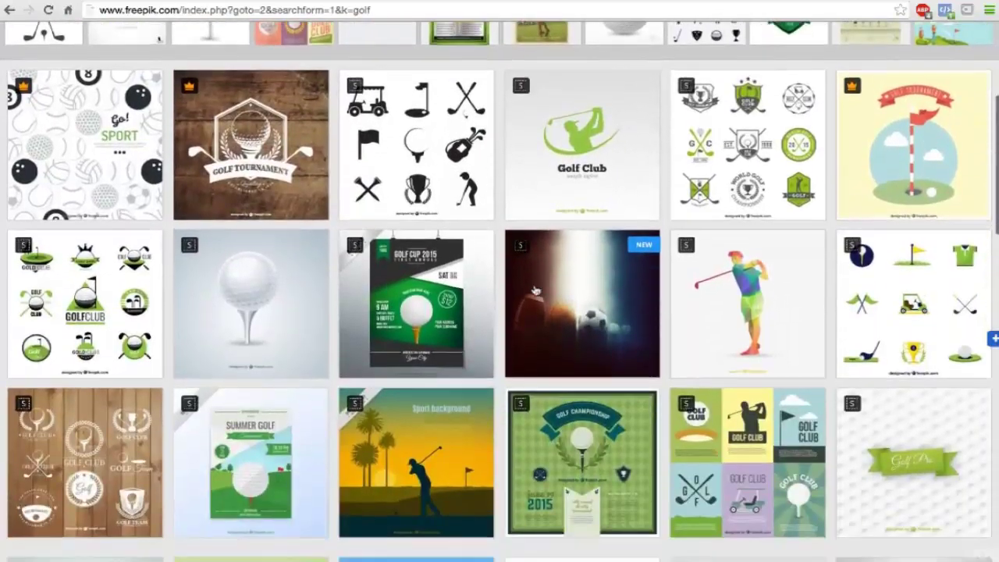
left_click(592, 138)
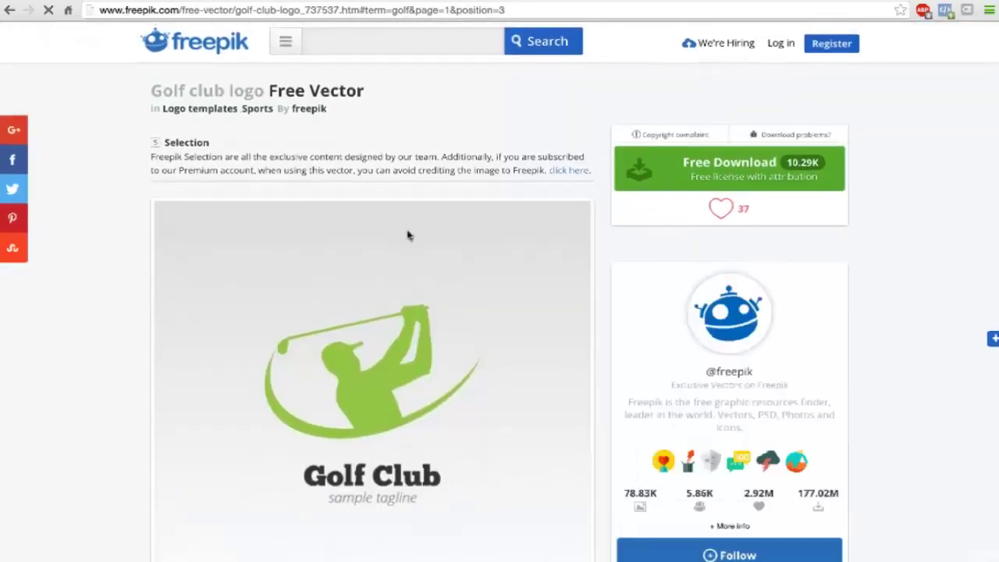
Step: Download the Golf club logo free, choosing the credit-the-author option
scroll(406, 234, "down", 3)
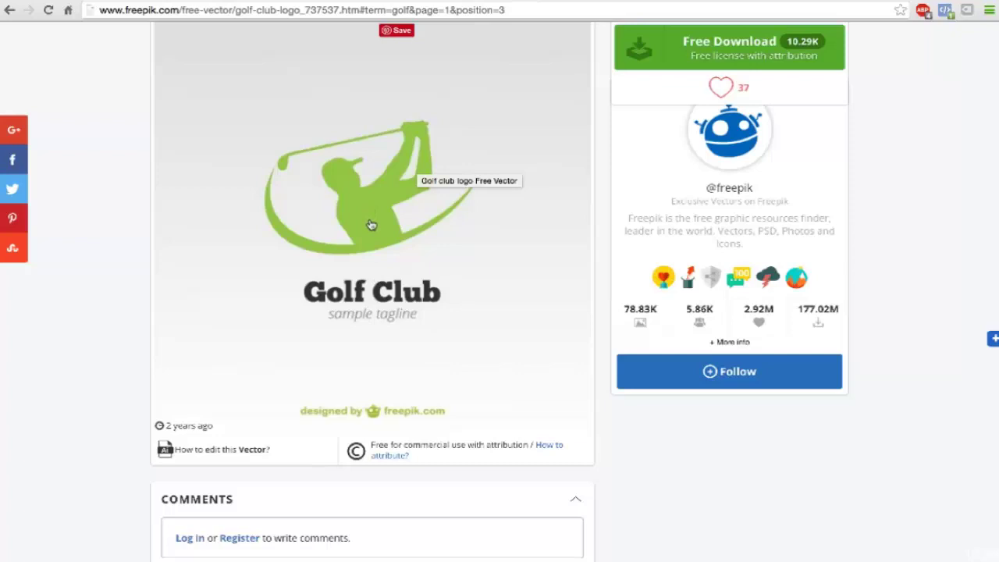
scroll(371, 225, "up", 1)
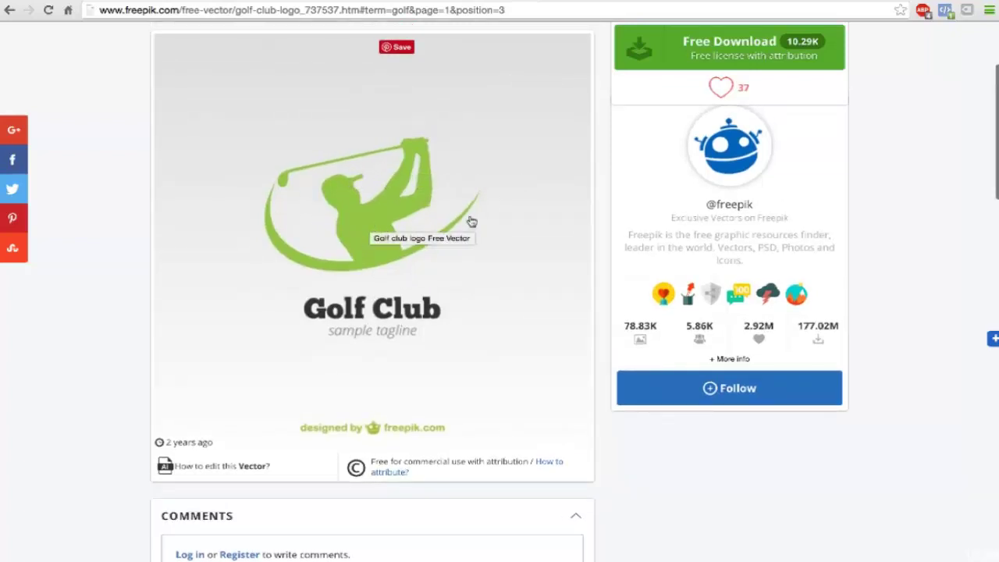
scroll(471, 222, "up", 2)
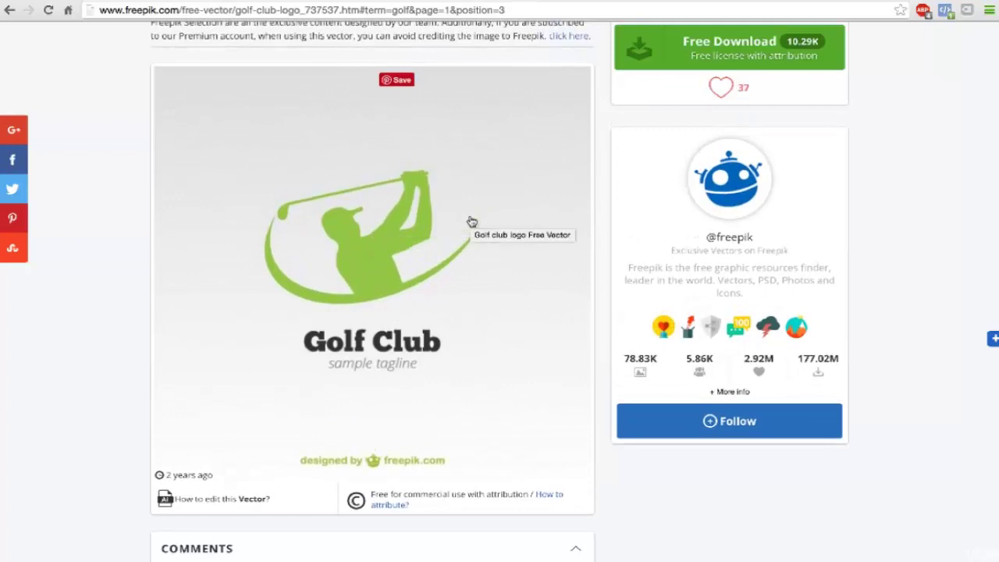
left_click(647, 47)
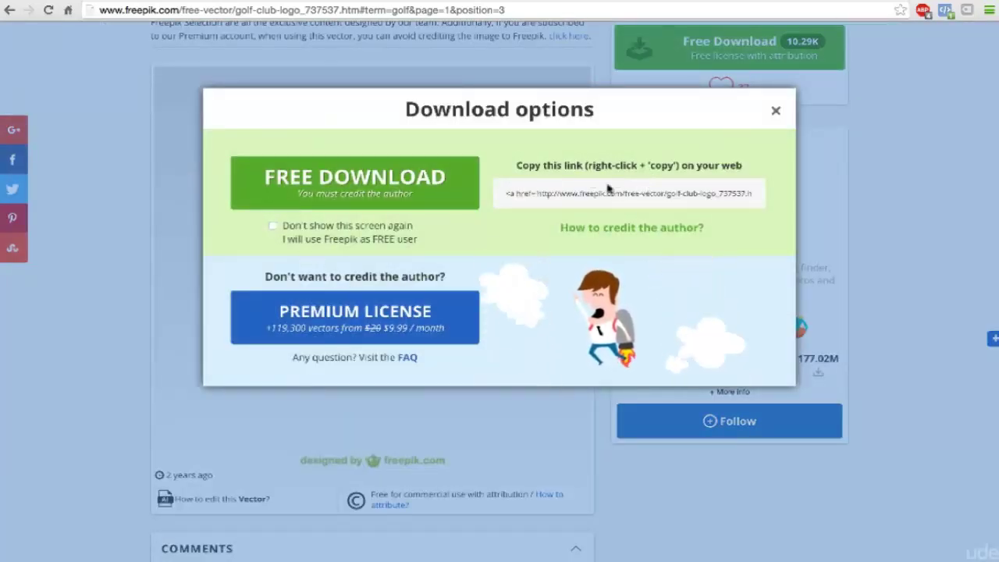
left_click(344, 182)
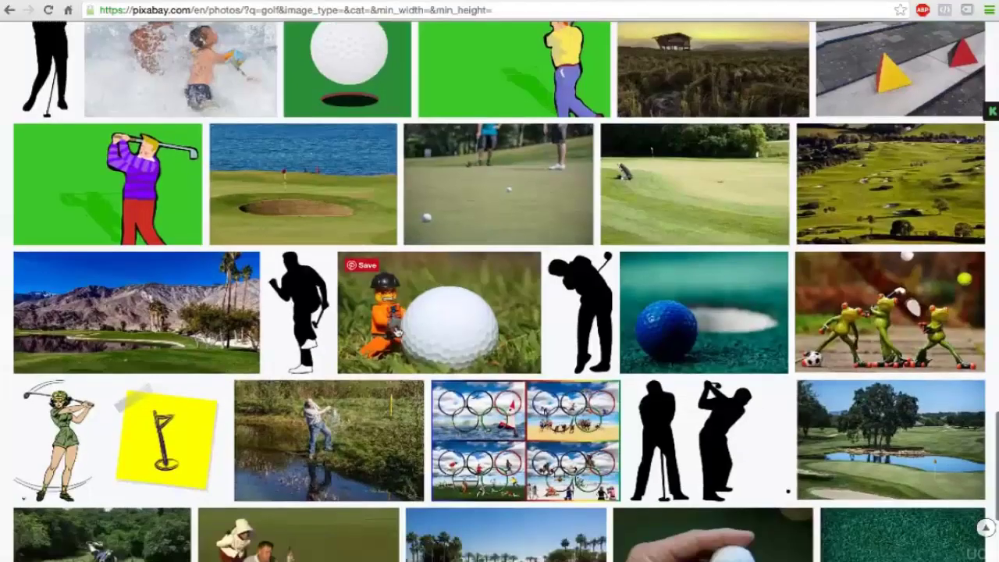
Step: Scroll through Pixabay's golf photos, previewing carts, a glove and putter, and course scenes
scroll(397, 330, "down", 4)
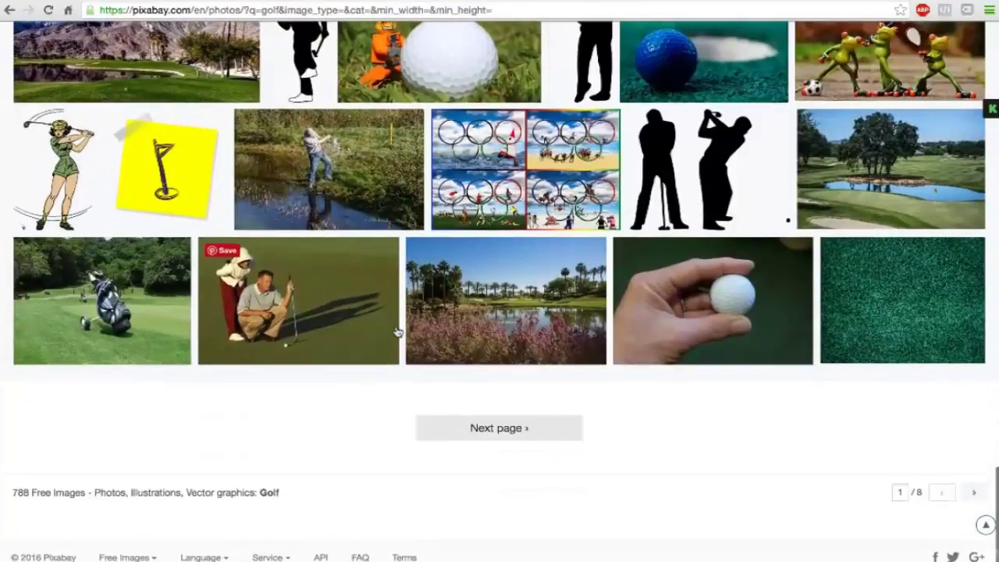
scroll(397, 330, "up", 3)
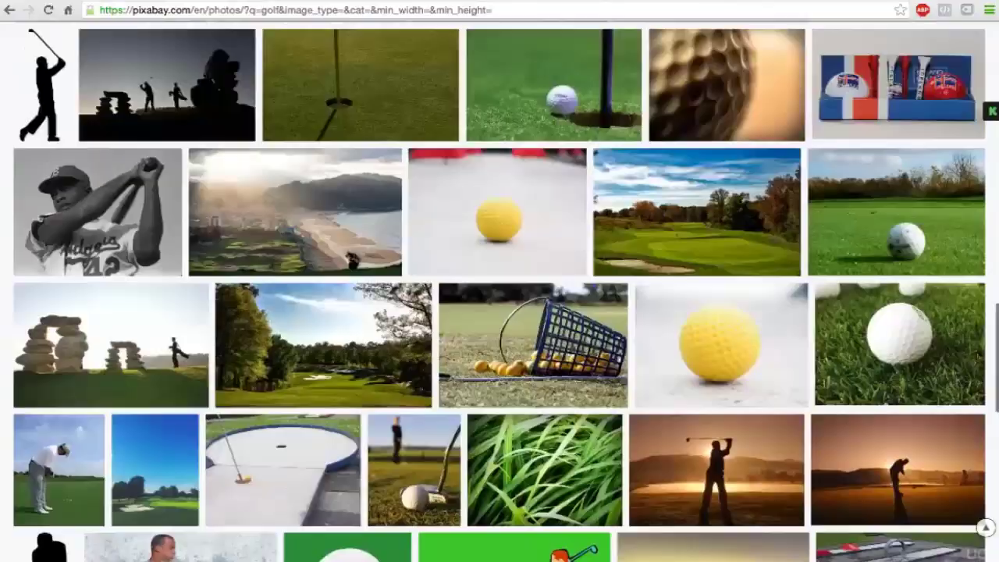
scroll(397, 330, "up", 3)
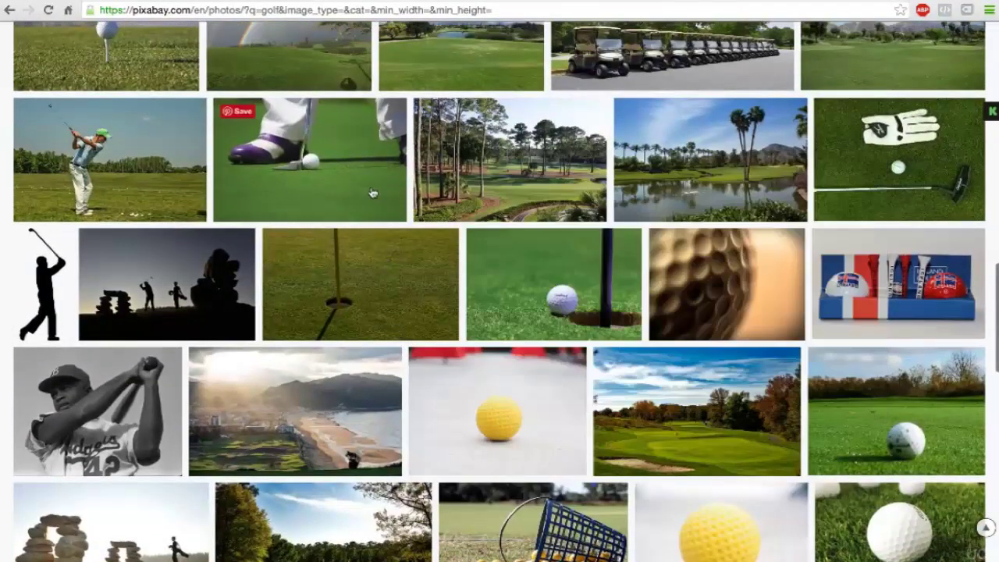
mouse_move(333, 158)
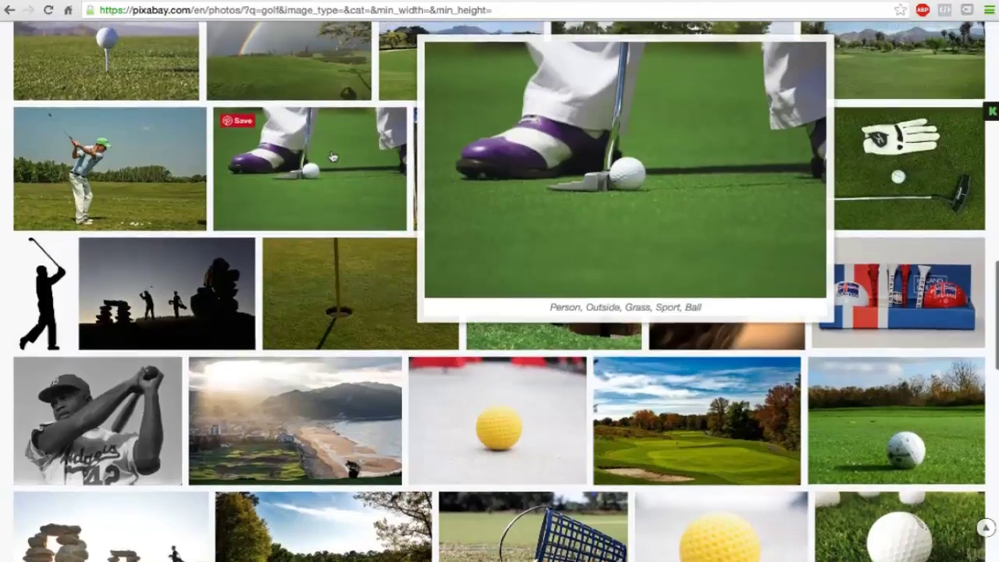
scroll(334, 158, "up", 2)
mouse_move(257, 157)
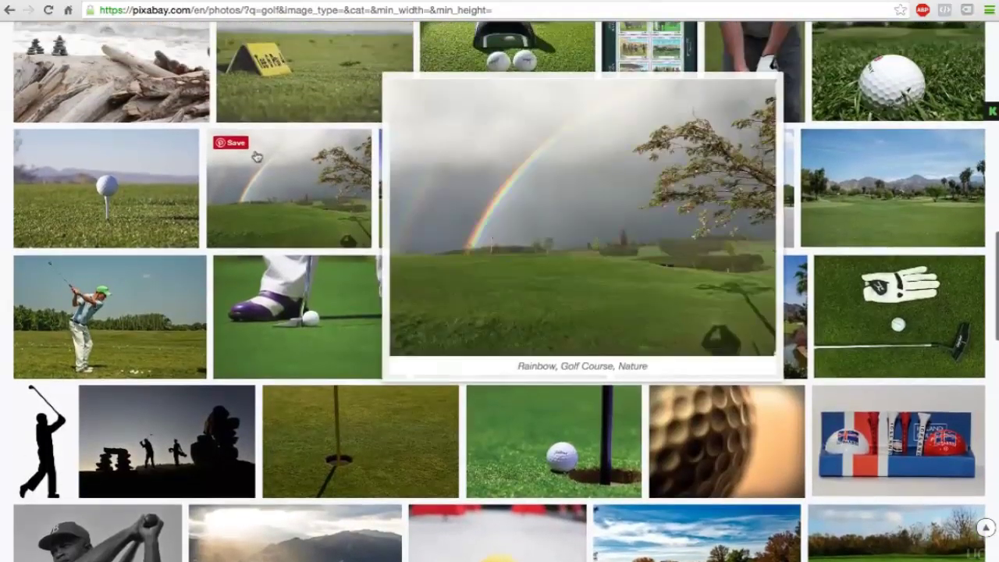
mouse_move(94, 181)
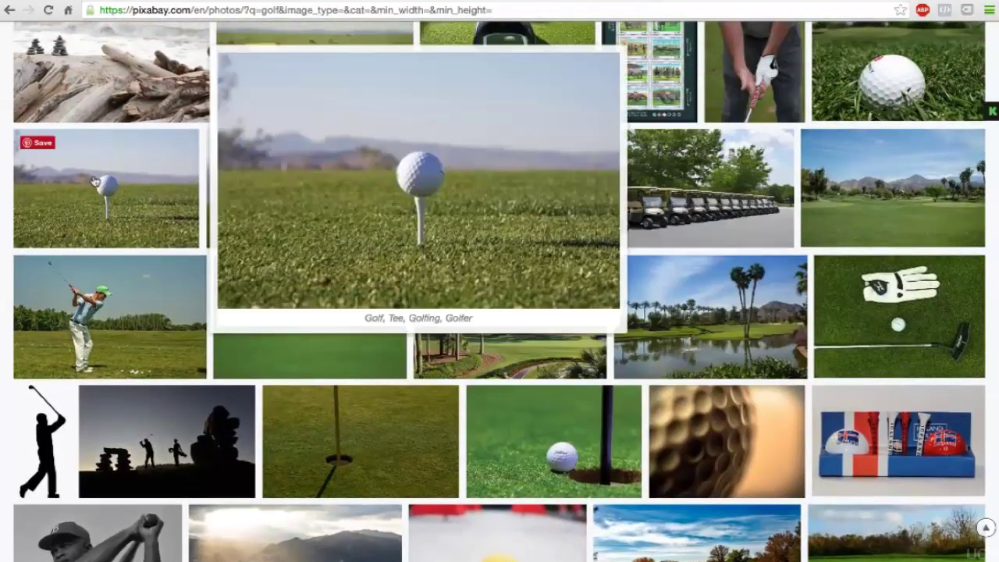
scroll(93, 181, "up", 3)
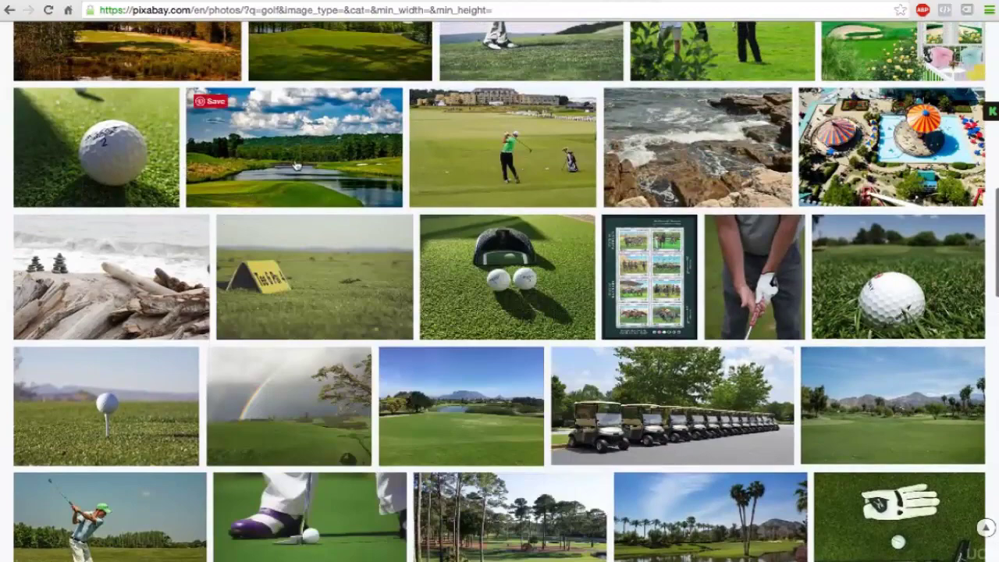
mouse_move(296, 156)
scroll(297, 167, "up", 3)
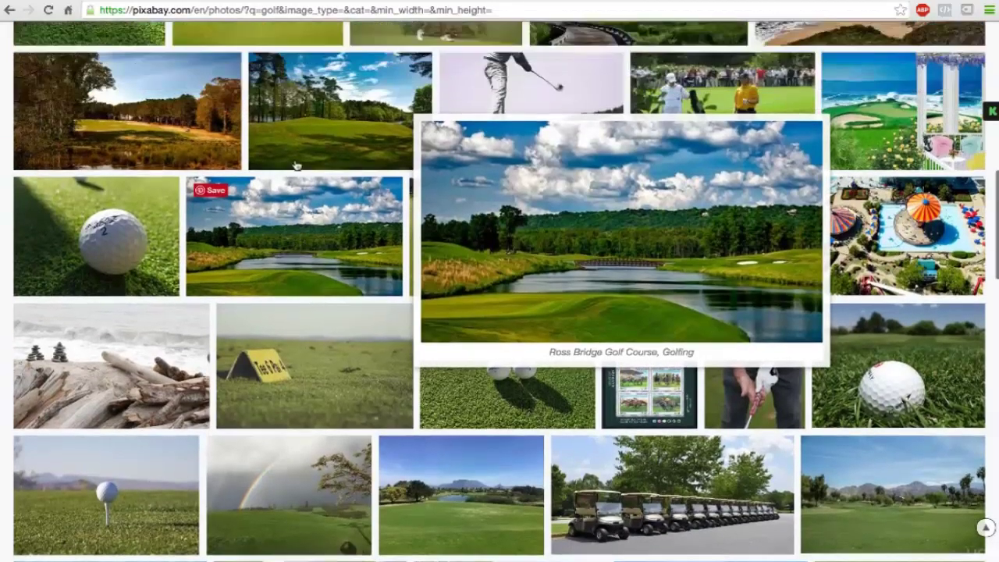
mouse_move(508, 203)
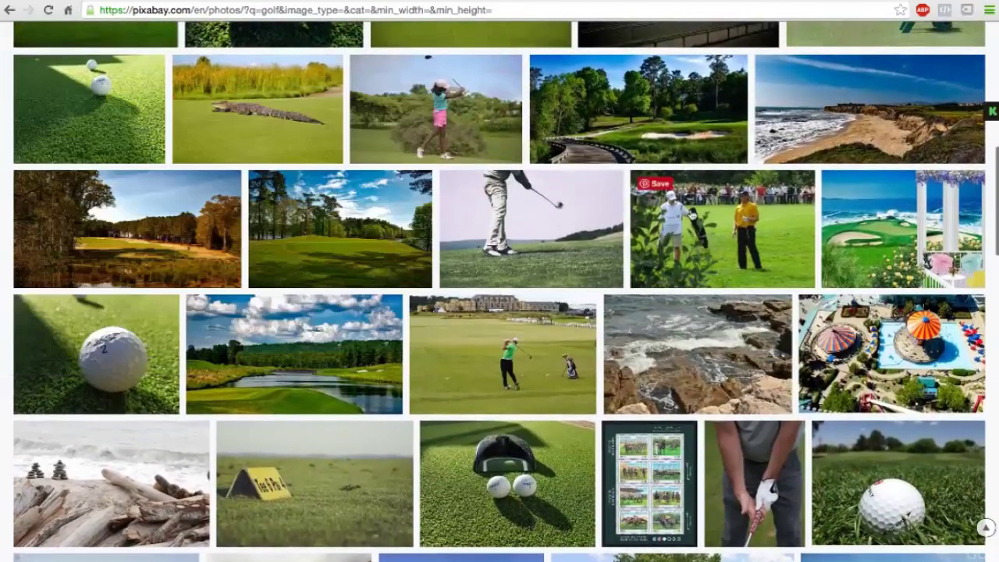
scroll(468, 150, "up", 2)
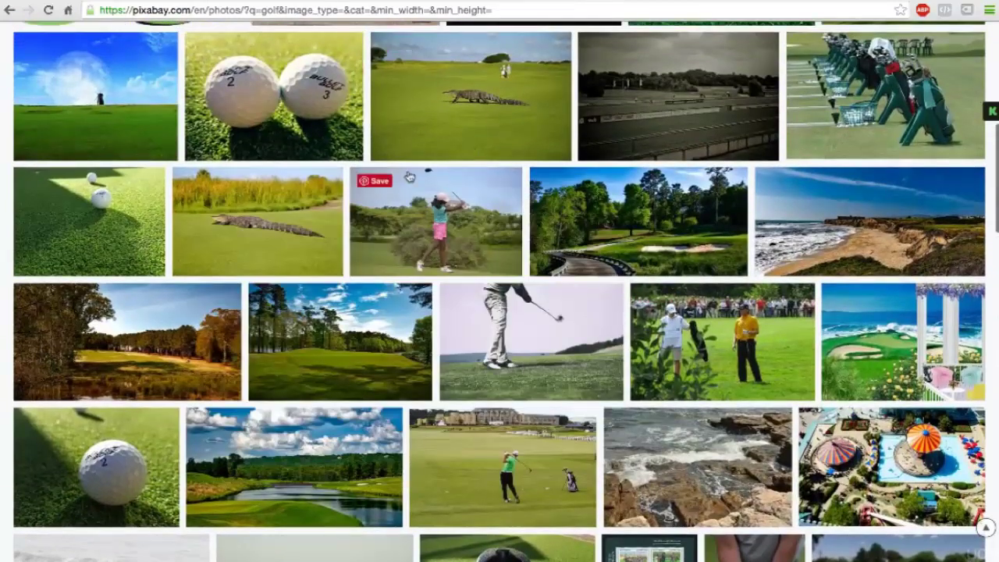
scroll(404, 241, "up", 2)
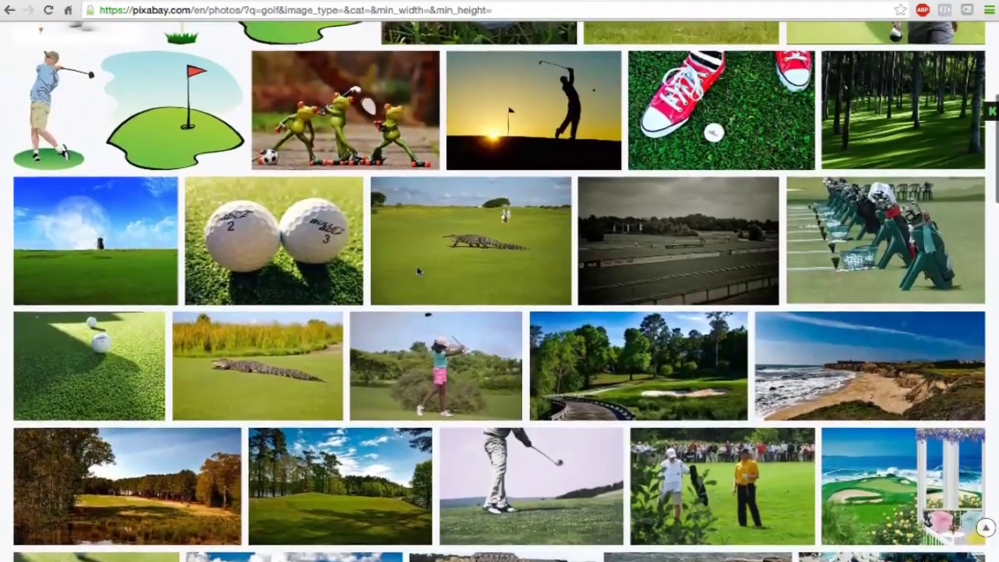
scroll(419, 271, "up", 2)
scroll(420, 271, "up", 1)
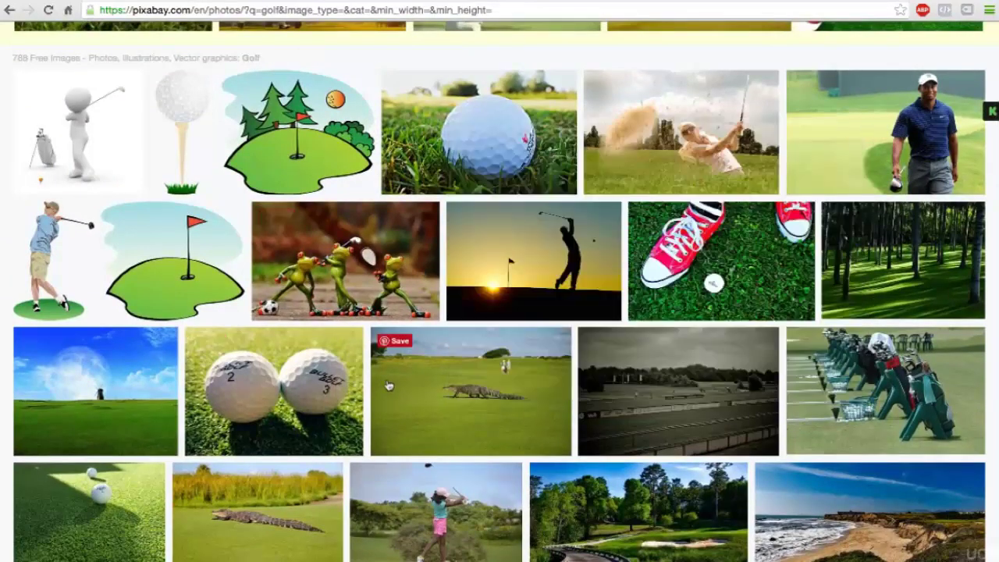
mouse_move(507, 287)
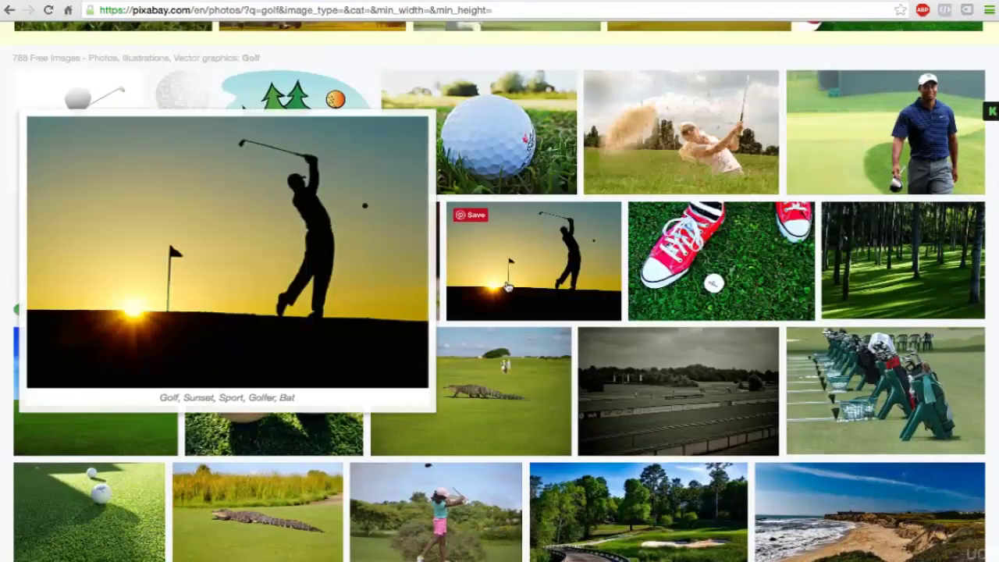
scroll(507, 288, "up", 3)
scroll(507, 287, "down", 9)
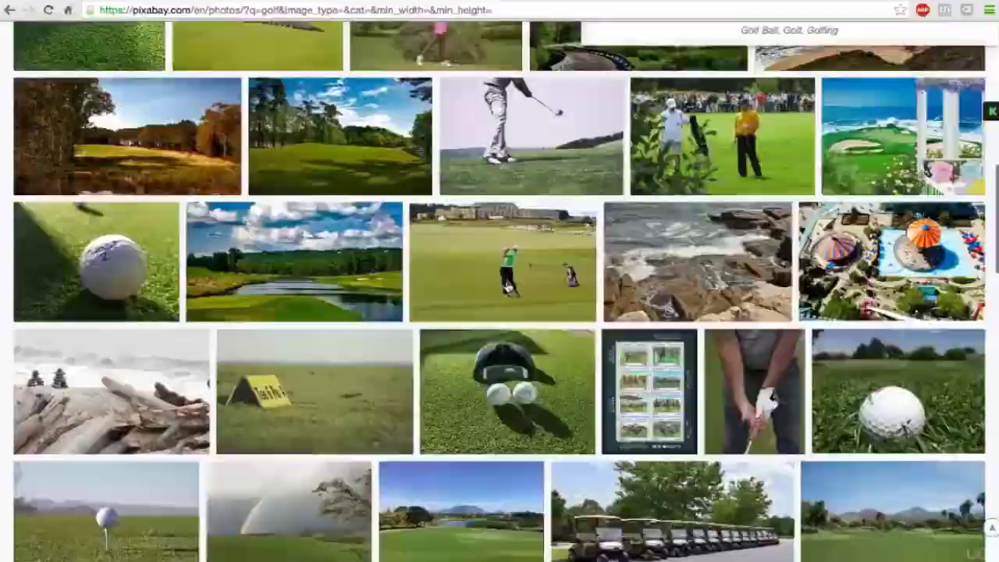
scroll(508, 287, "down", 10)
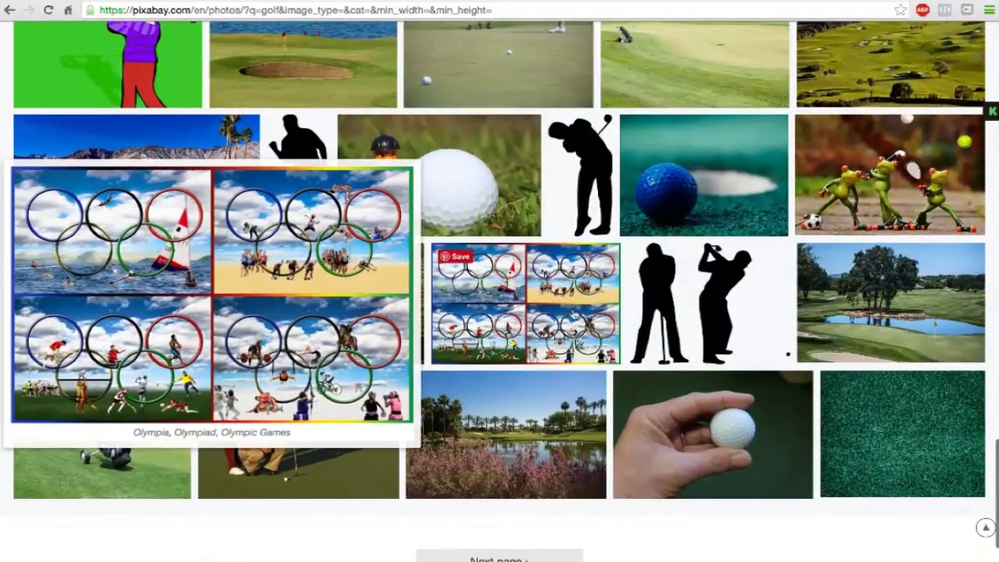
mouse_move(625, 427)
scroll(625, 427, "up", 5)
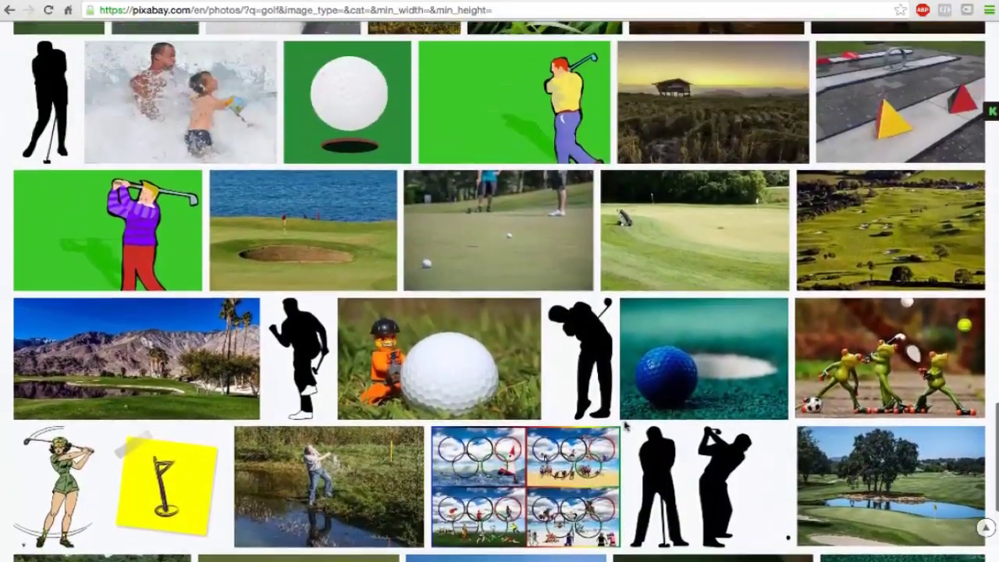
scroll(625, 427, "up", 3)
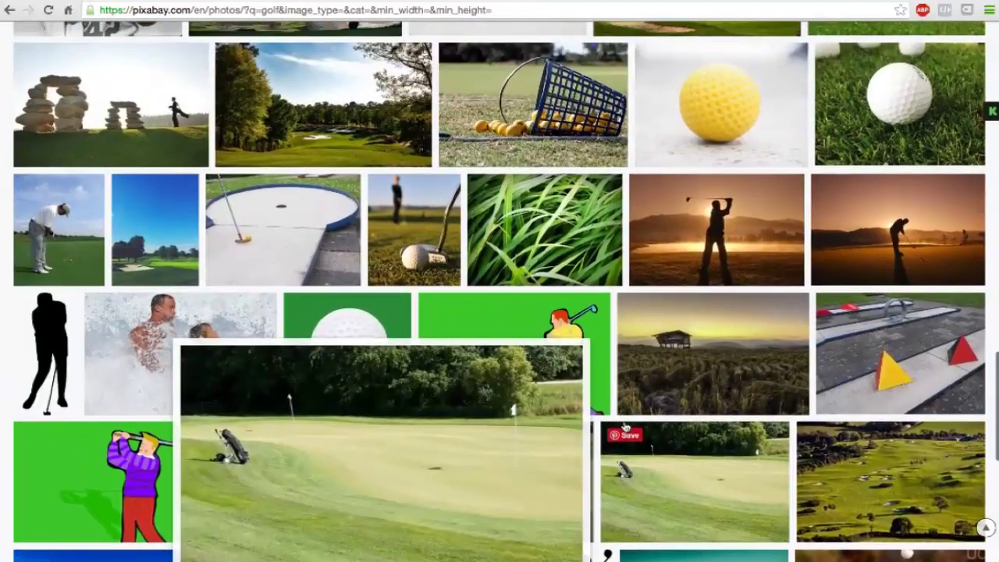
scroll(625, 427, "up", 3)
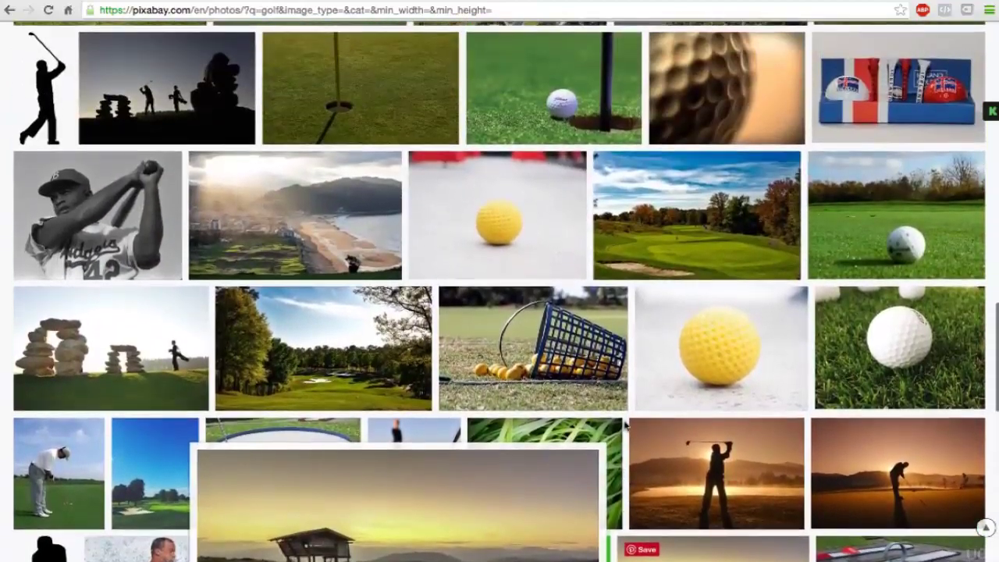
scroll(625, 425, "up", 3)
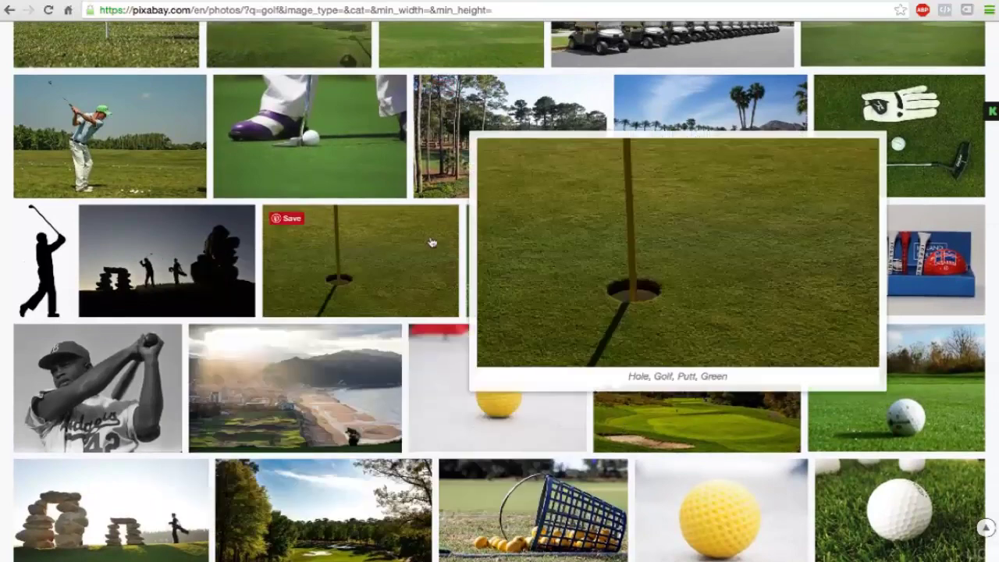
mouse_move(539, 155)
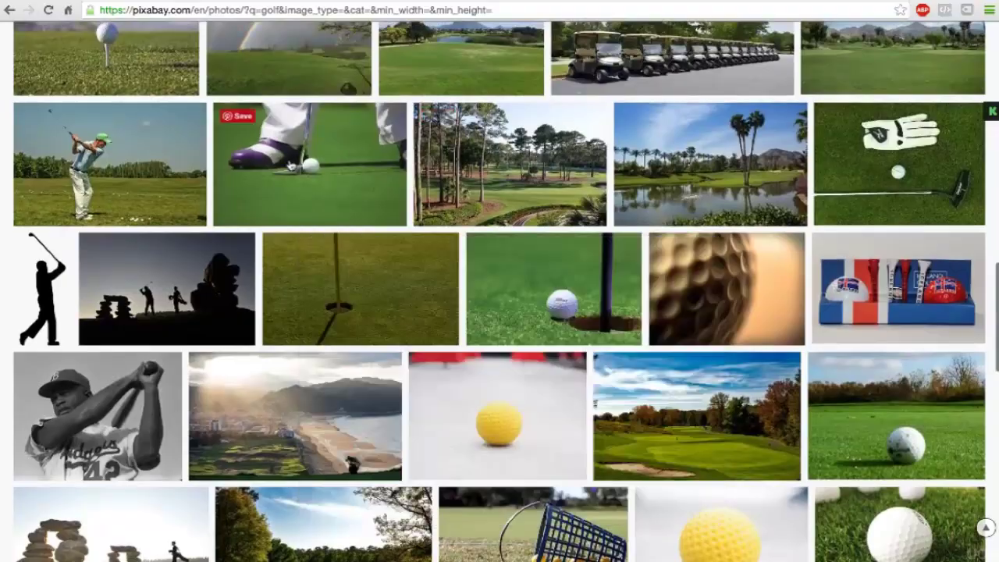
Step: Download the purple-shoe putting photo from Pixabay at L size, 1920×1280 (person-1284011_1920.jpg)
left_click(290, 165)
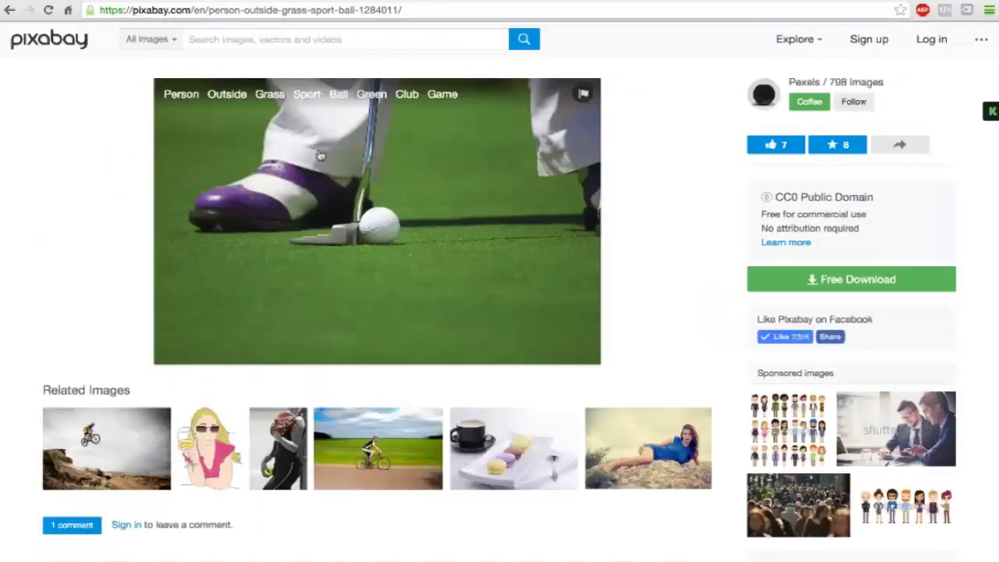
left_click(835, 285)
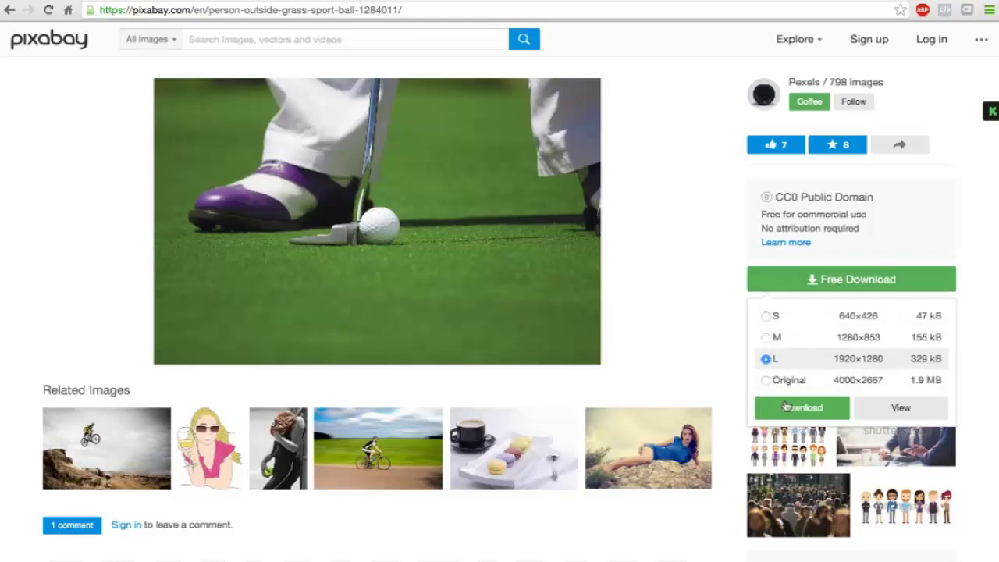
left_click(797, 414)
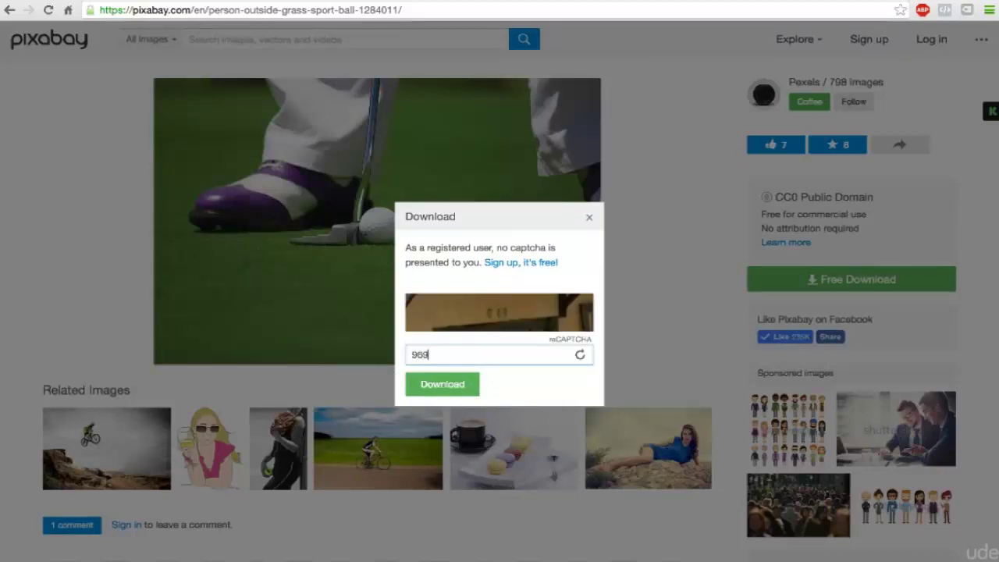
left_click(433, 386)
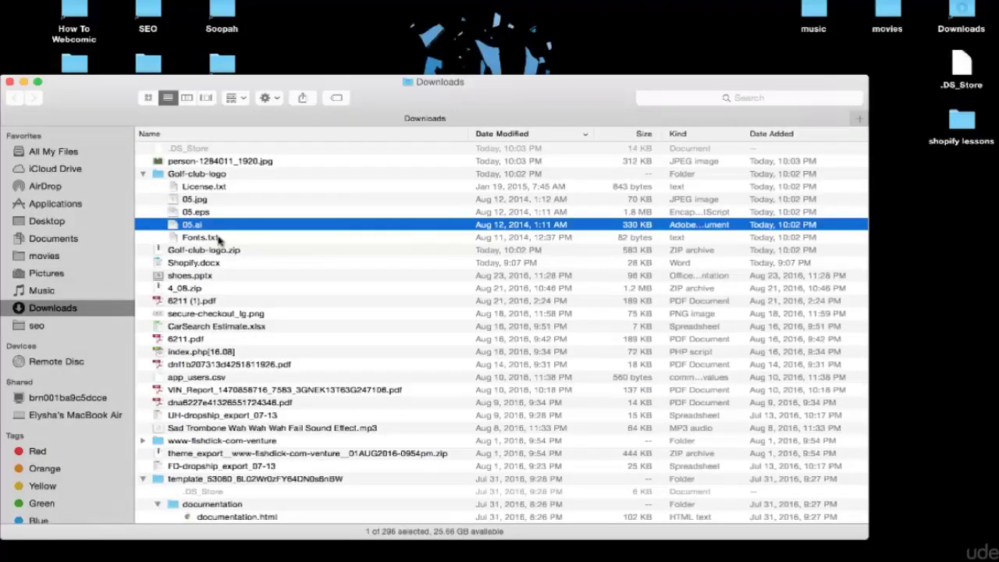
Step: Open 05.ai from the Golf-club-logo folder with Adobe Illustrator CS5
right_click(188, 226)
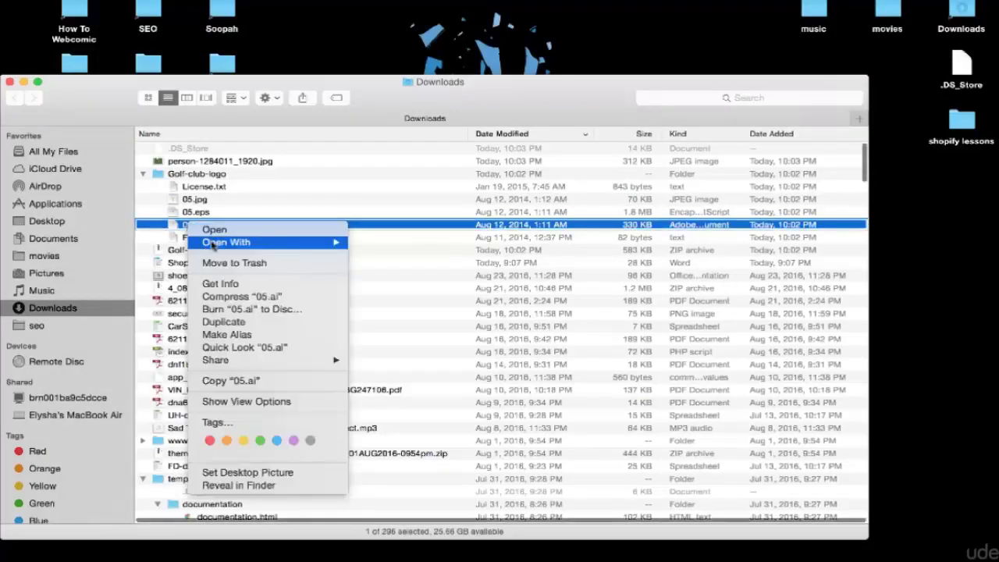
mouse_move(270, 244)
left_click(378, 244)
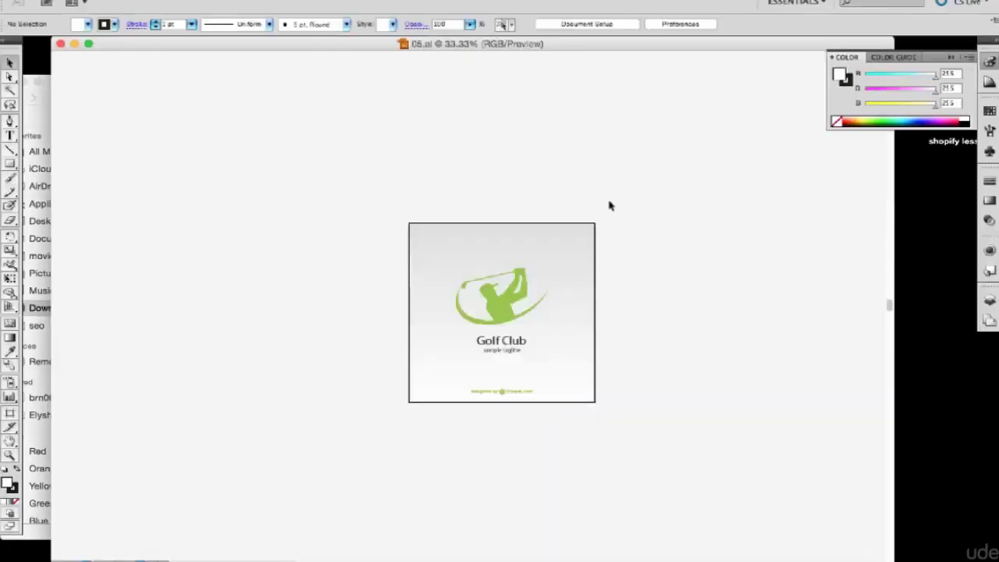
Step: Delete the grey gradient background rectangle behind the logo
left_click(424, 245)
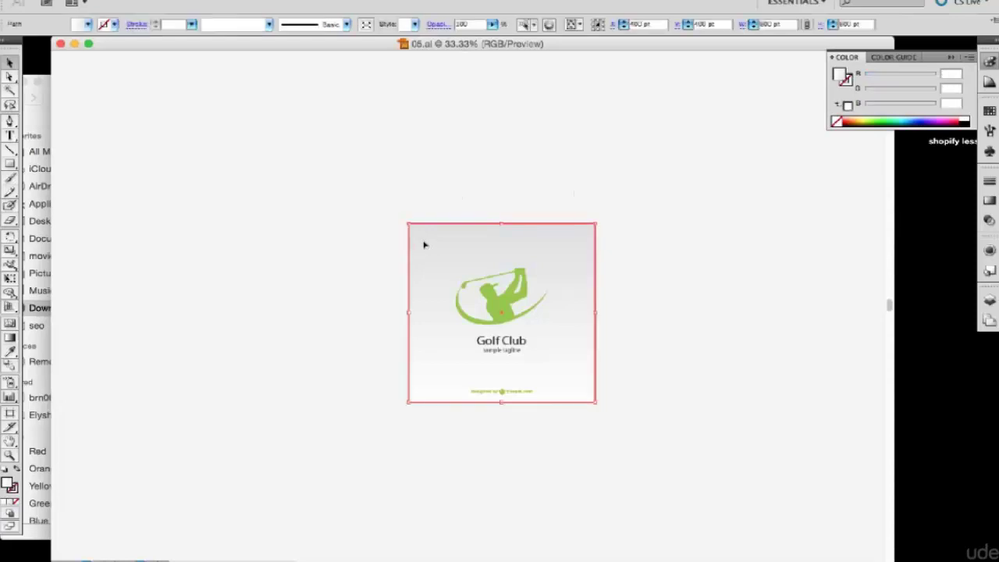
key("Delete")
left_click_drag(441, 253, 556, 363)
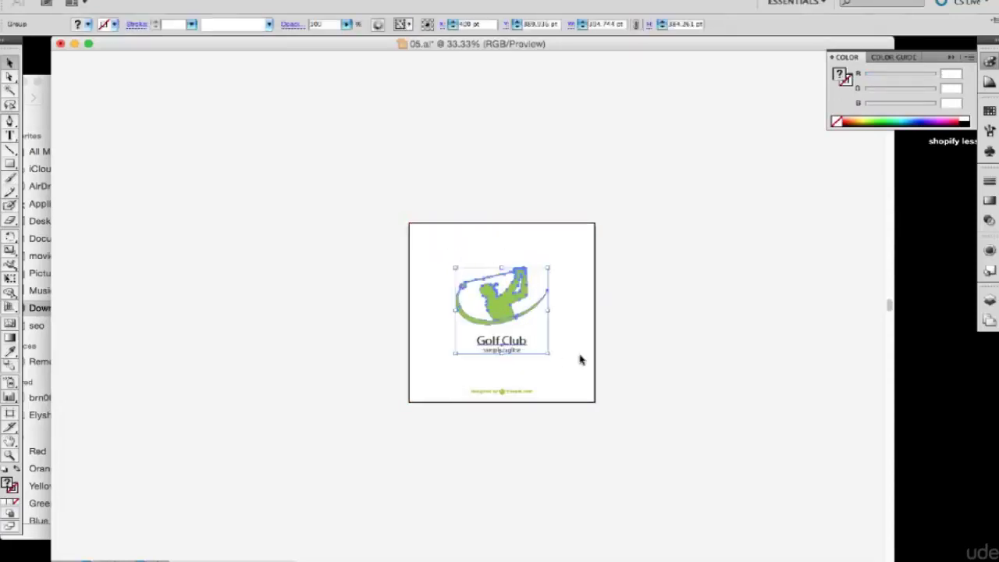
left_click(582, 359)
Step: Change the logo title text from 'Golf Club' to 'Golf Kings'
double_click(511, 342)
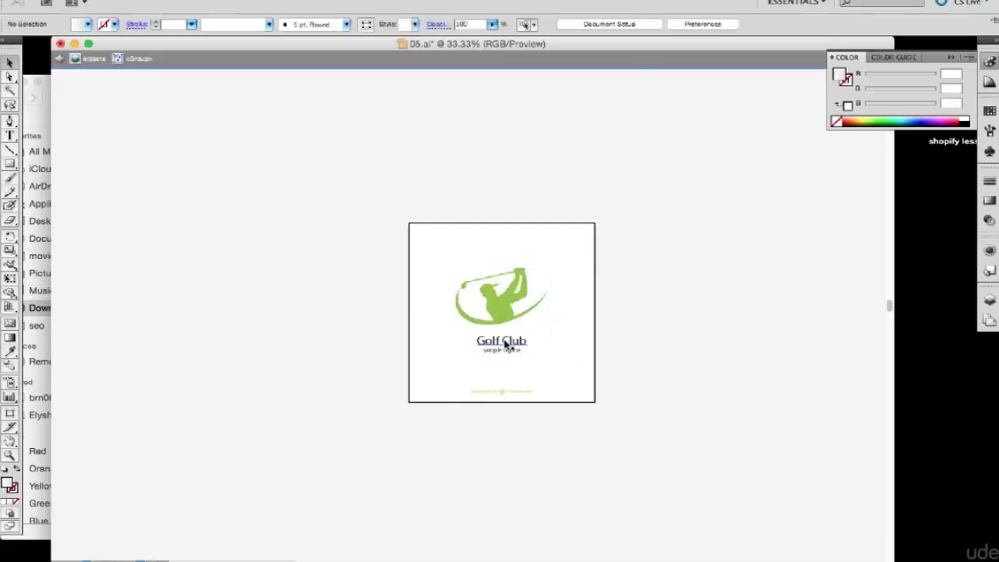
left_click(504, 345)
double_click(506, 342)
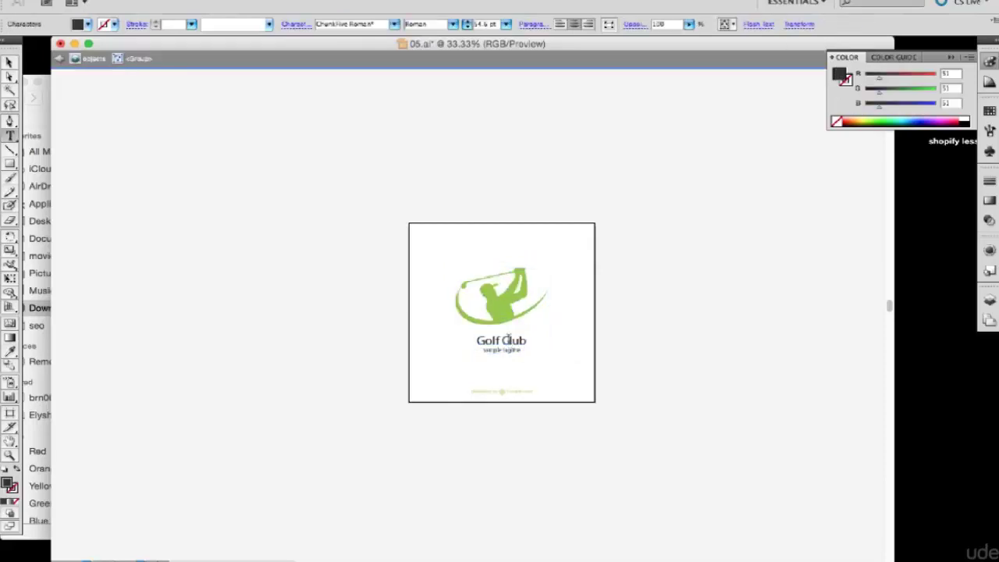
triple_click(504, 340)
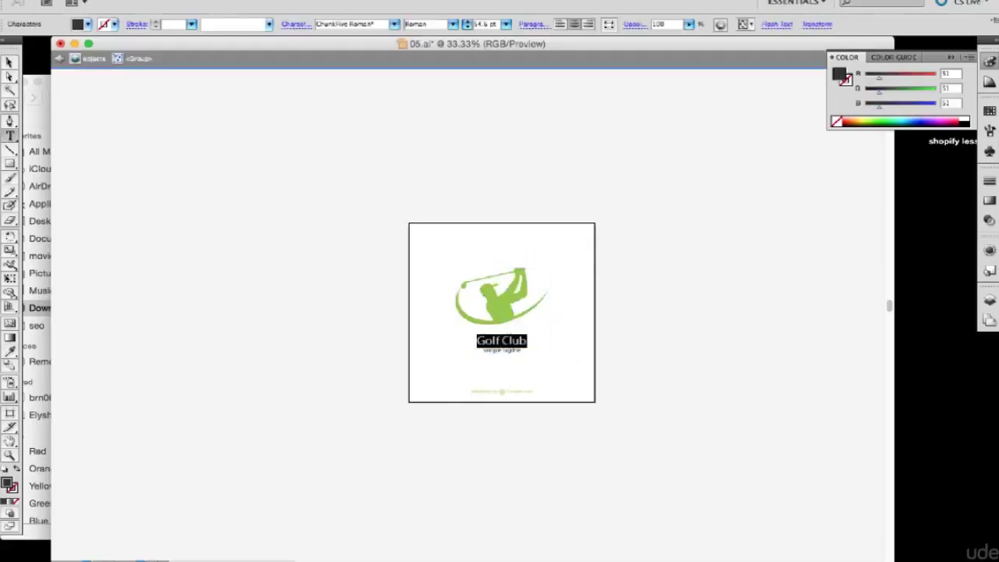
type("Golf")
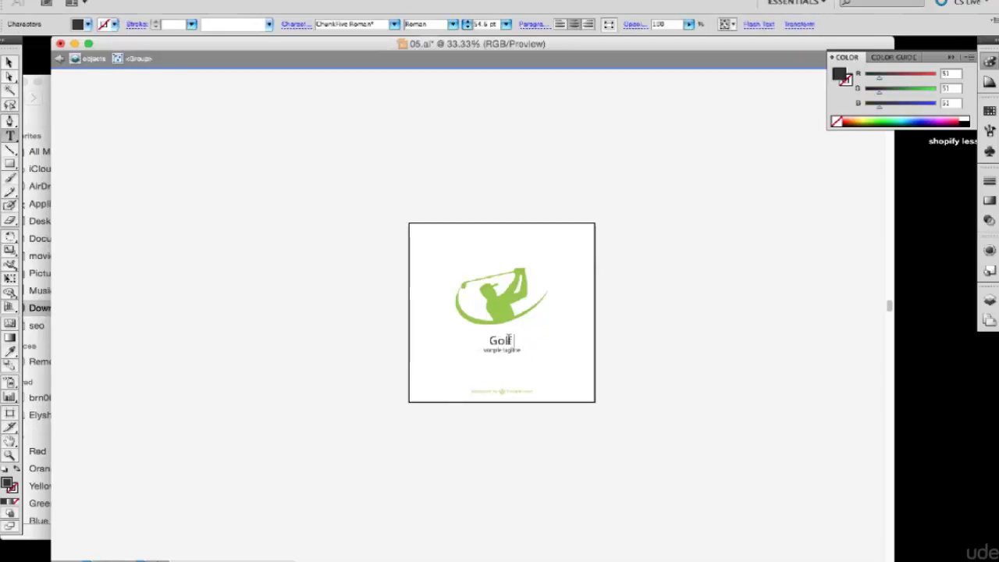
type(" Kings")
key("Escape")
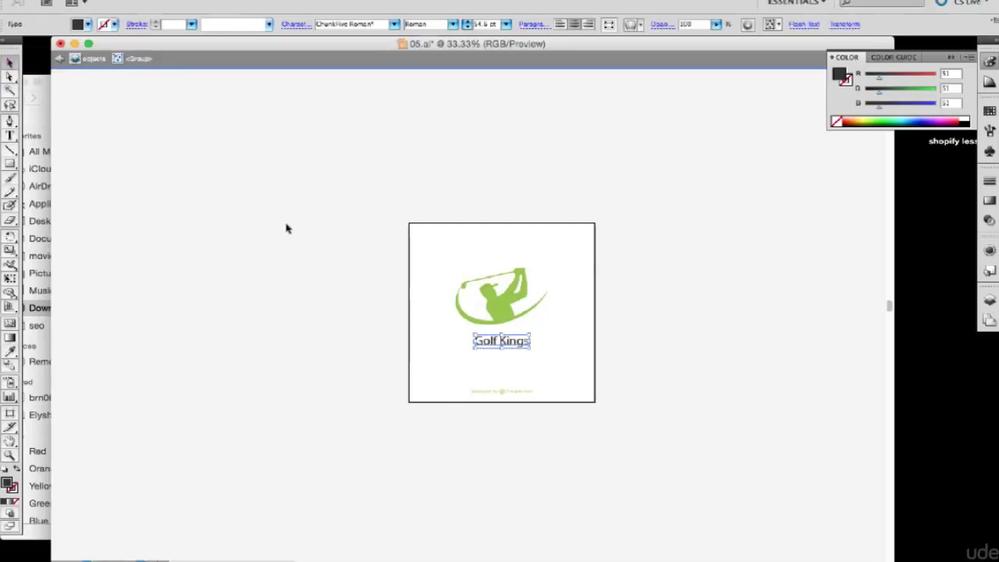
left_click(303, 255)
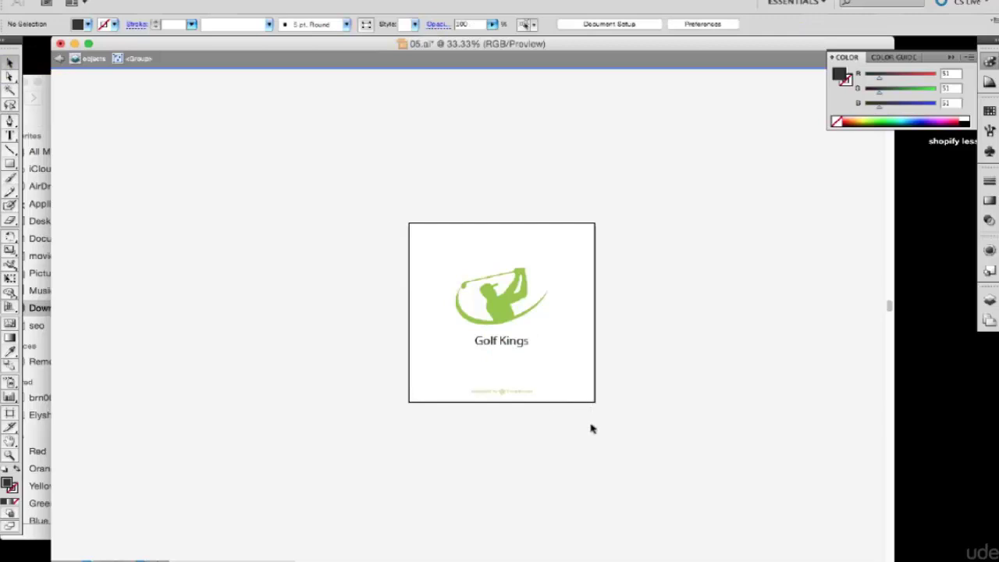
Step: Delete the small credit line at the bottom of the artboard
left_click_drag(520, 402, 477, 394)
double_click(492, 393)
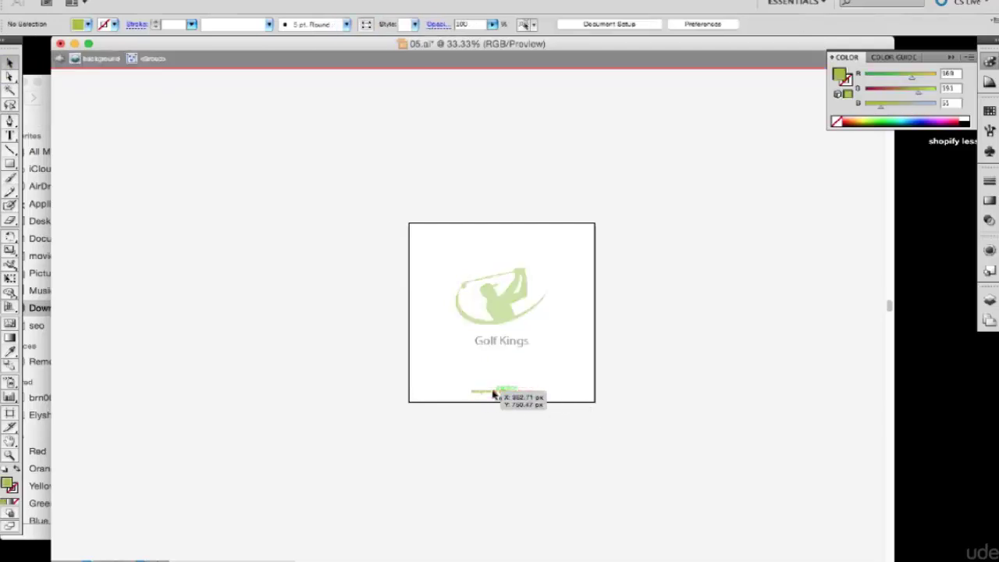
left_click(476, 392)
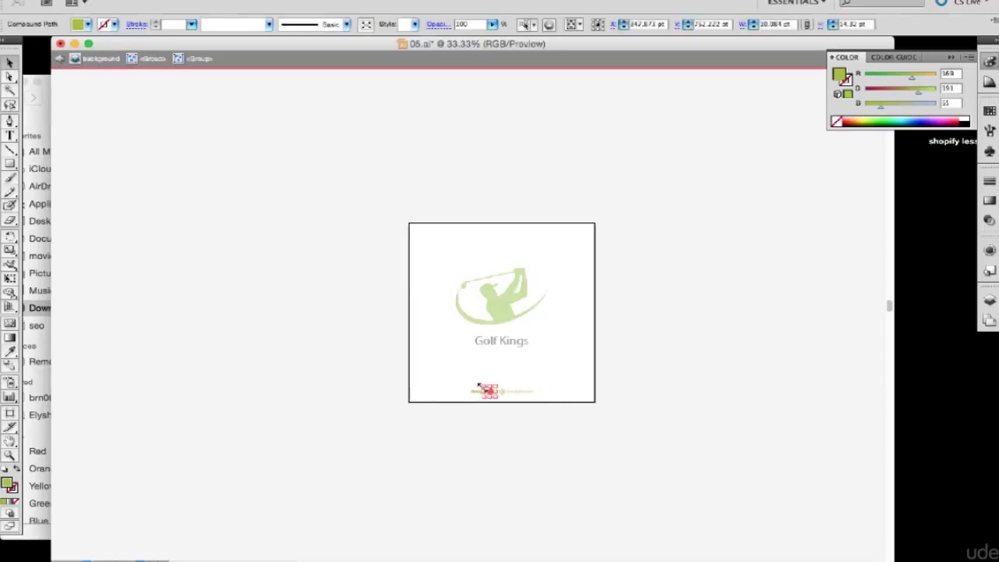
left_click_drag(456, 377, 544, 402)
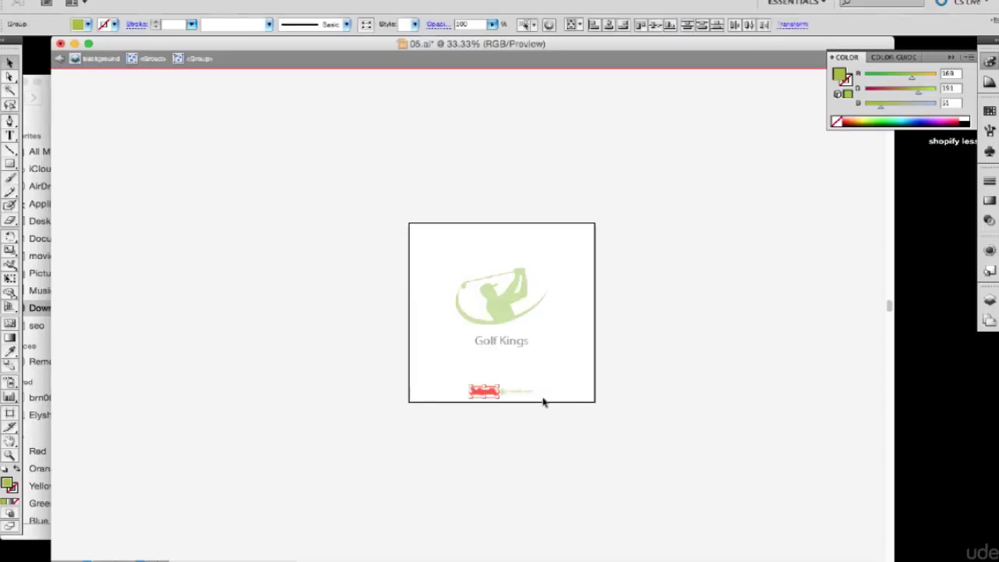
key("Delete")
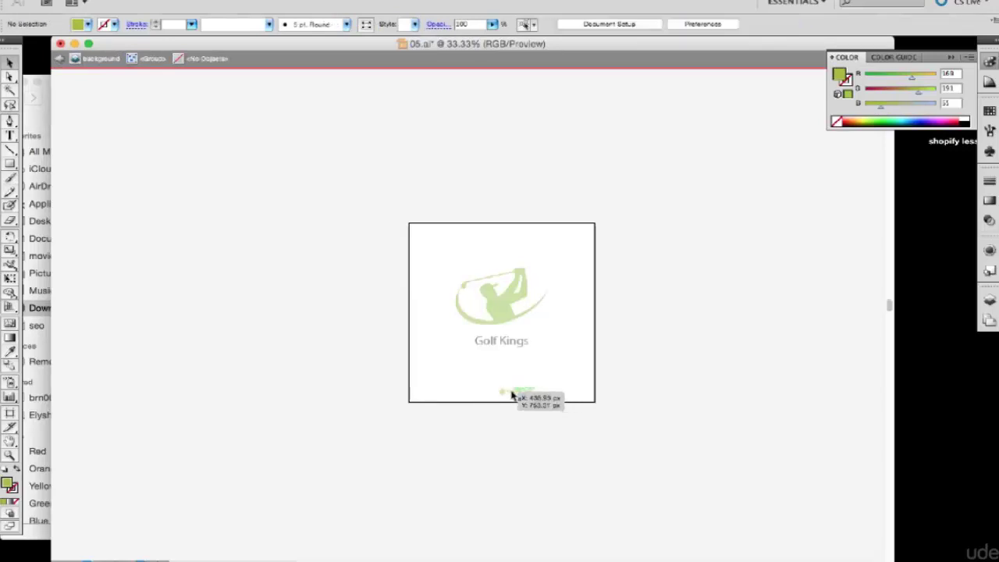
double_click(488, 381)
left_click_drag(485, 377, 544, 415)
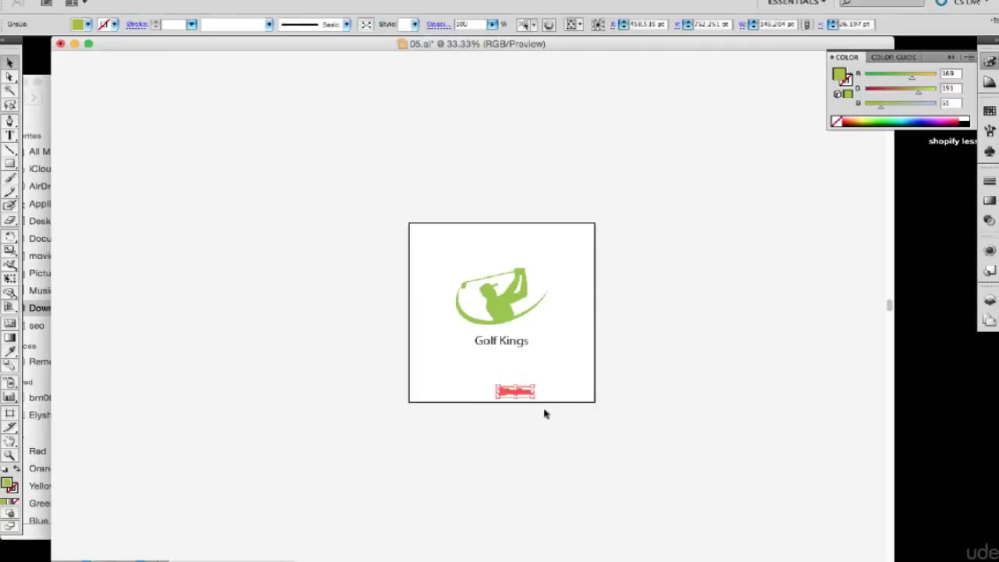
key("Delete")
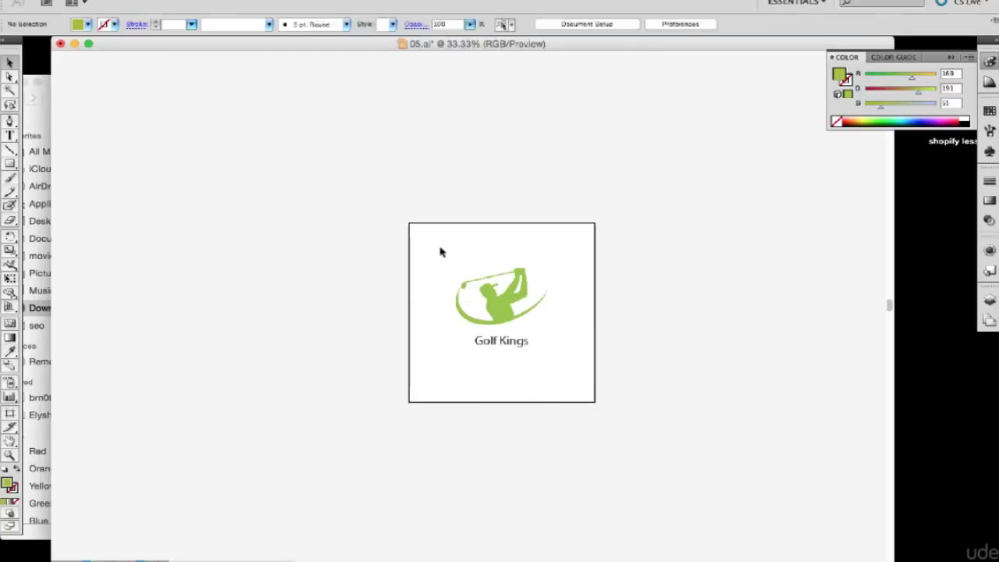
Step: Inside the logo group, delete the Golf Kings heading, leaving only the golfer emblem
left_click_drag(440, 251, 576, 386)
left_click(645, 370)
left_click(517, 352)
left_click(419, 247)
left_click(510, 348)
left_click(513, 346, "shift")
left_click(513, 346)
left_click(515, 351, "shift")
double_click(516, 351)
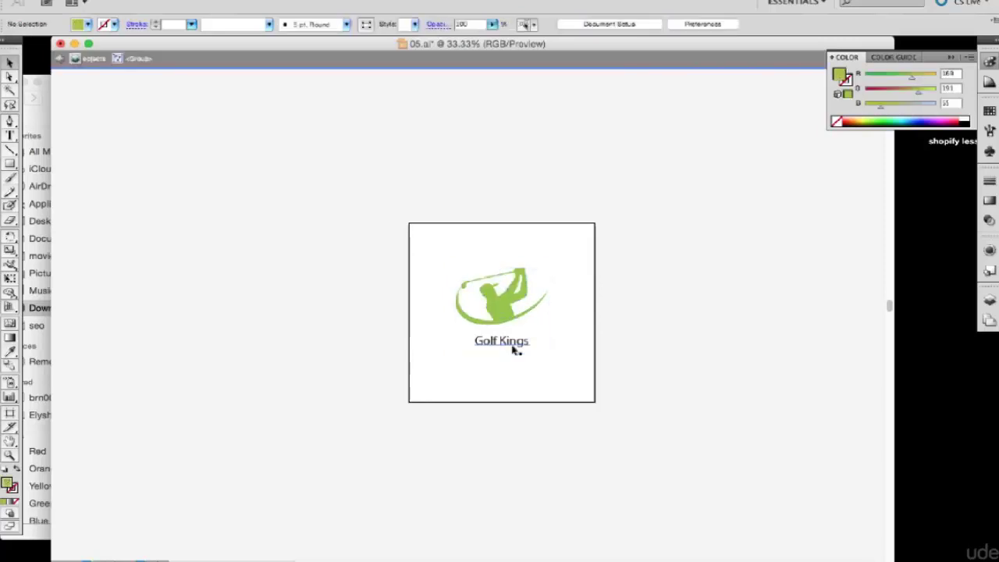
left_click(514, 348)
key("Delete")
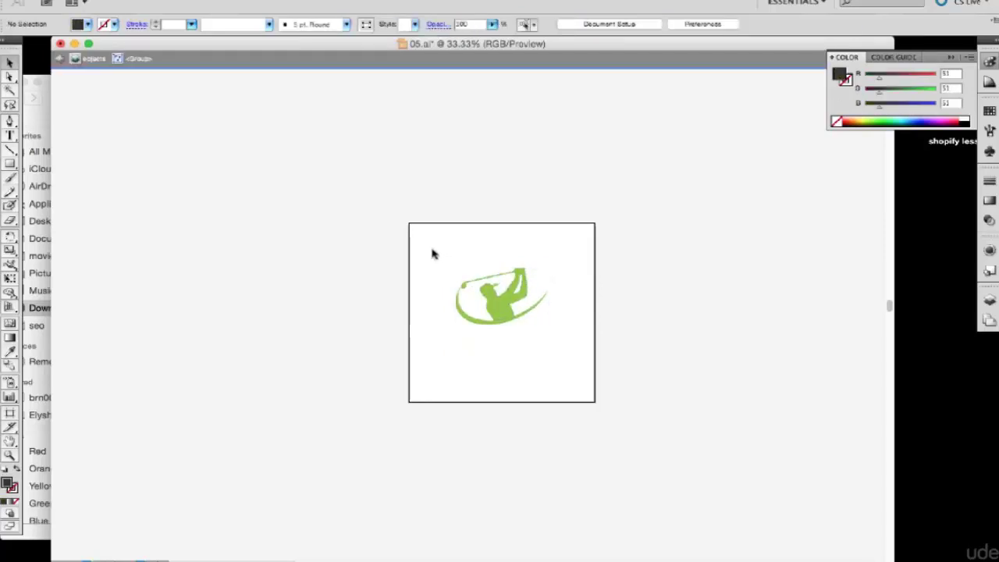
Step: Scale the golfer emblem up by its top-left handle to fill most of the artboard width
left_click_drag(431, 251, 593, 380)
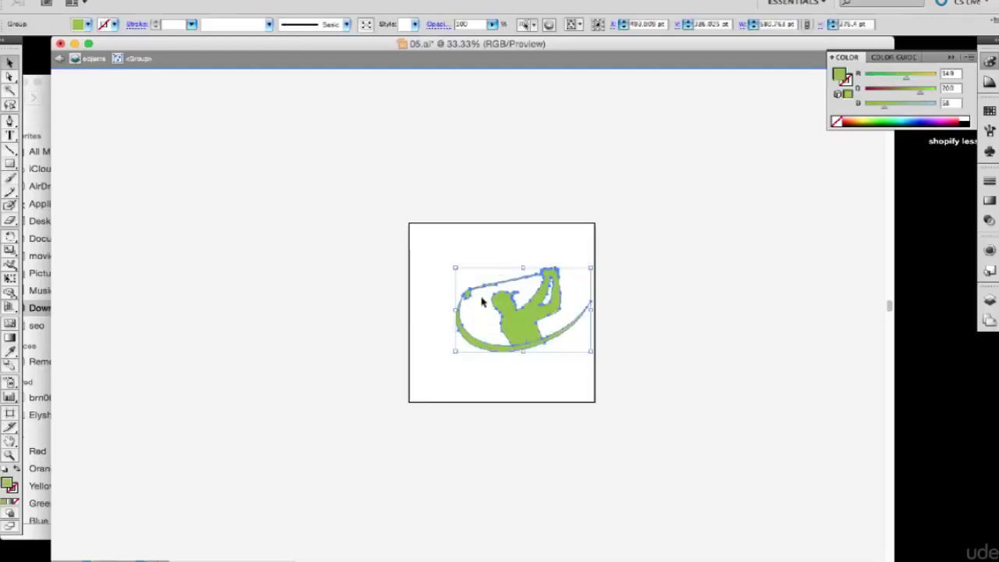
left_click_drag(453, 267, 413, 230)
key("Return")
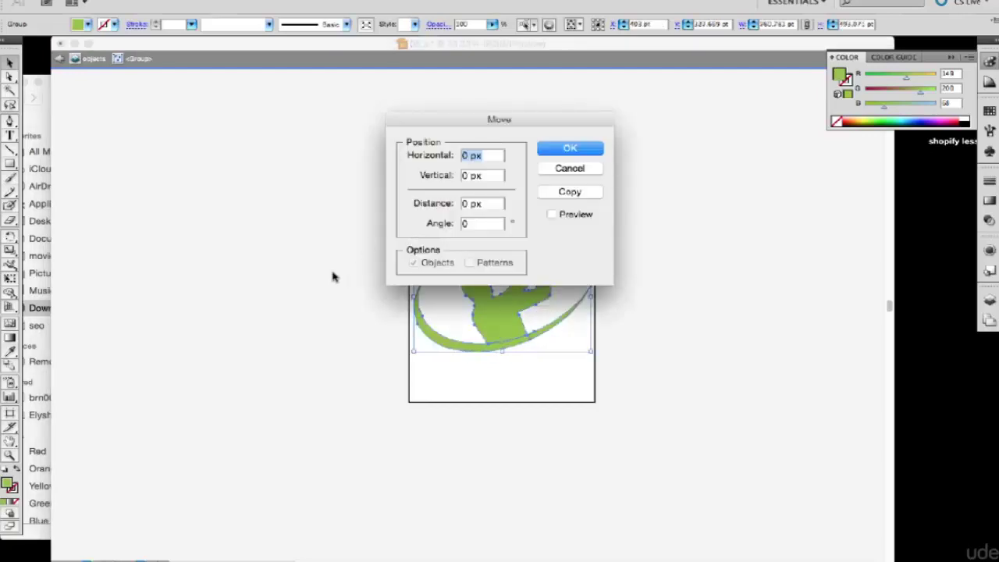
left_click(559, 151)
left_click(380, 172)
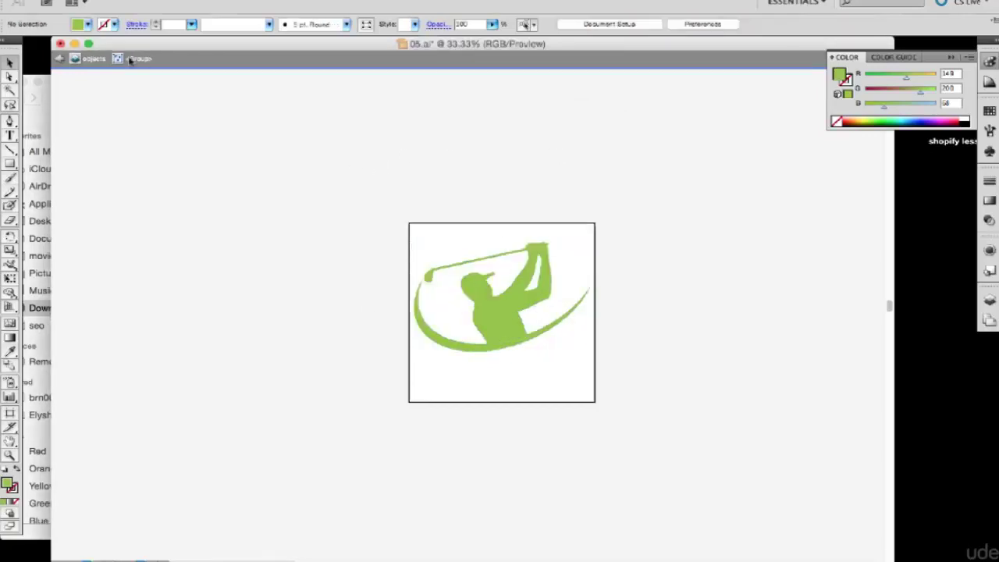
left_click(119, 2)
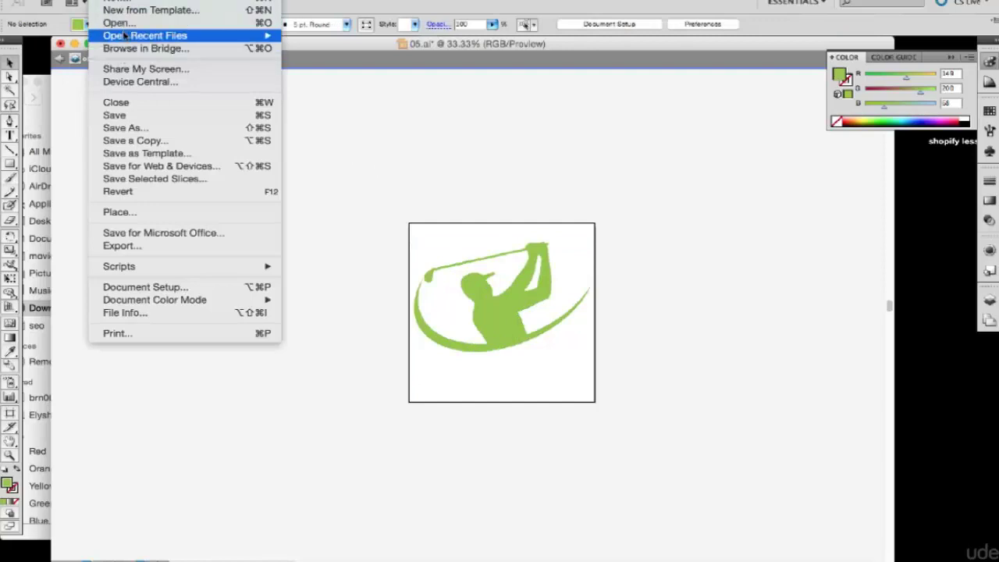
Step: Save the emblem as Illustrator EPS file 05a.eps with the default EPS options
left_click(141, 128)
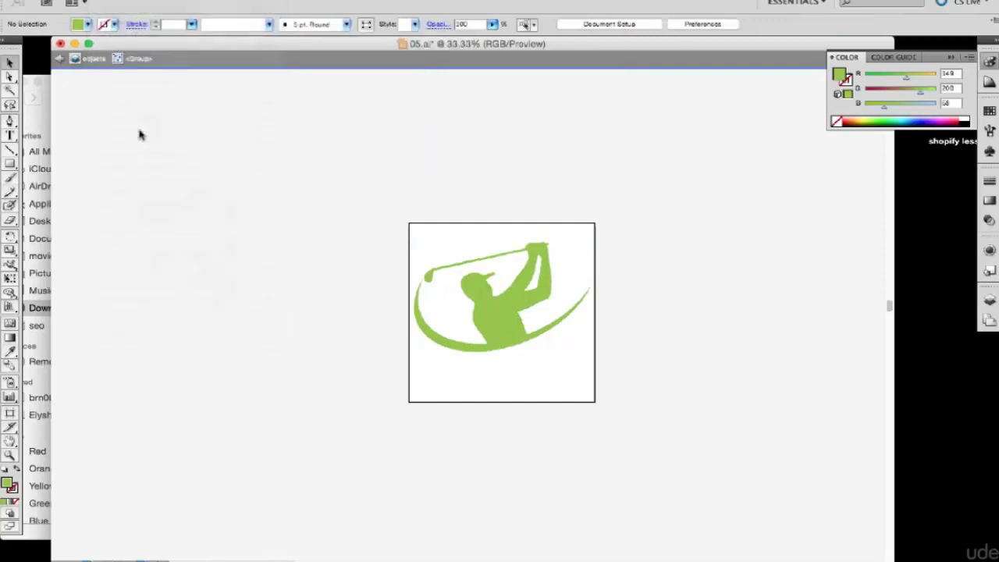
left_click(461, 199)
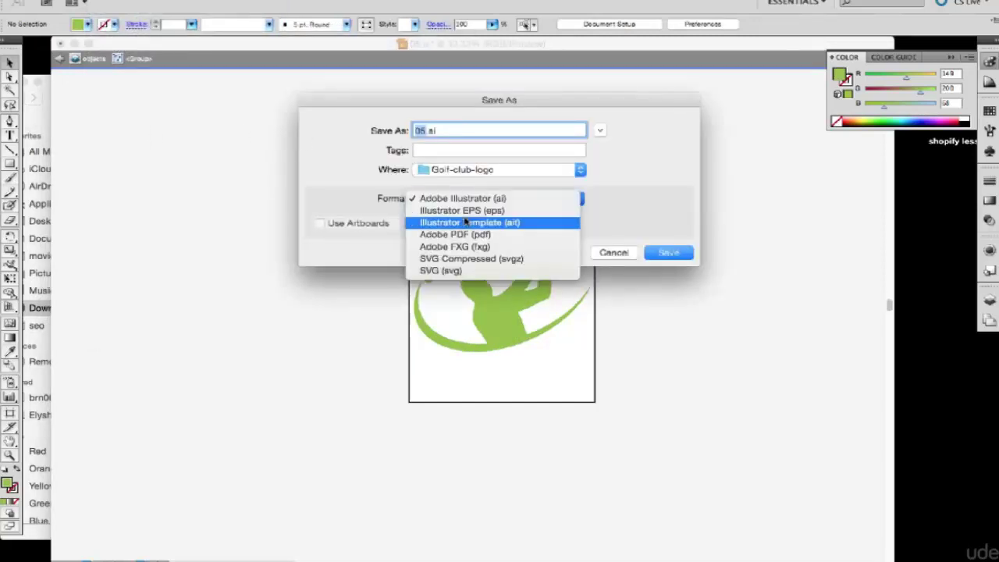
left_click(464, 210)
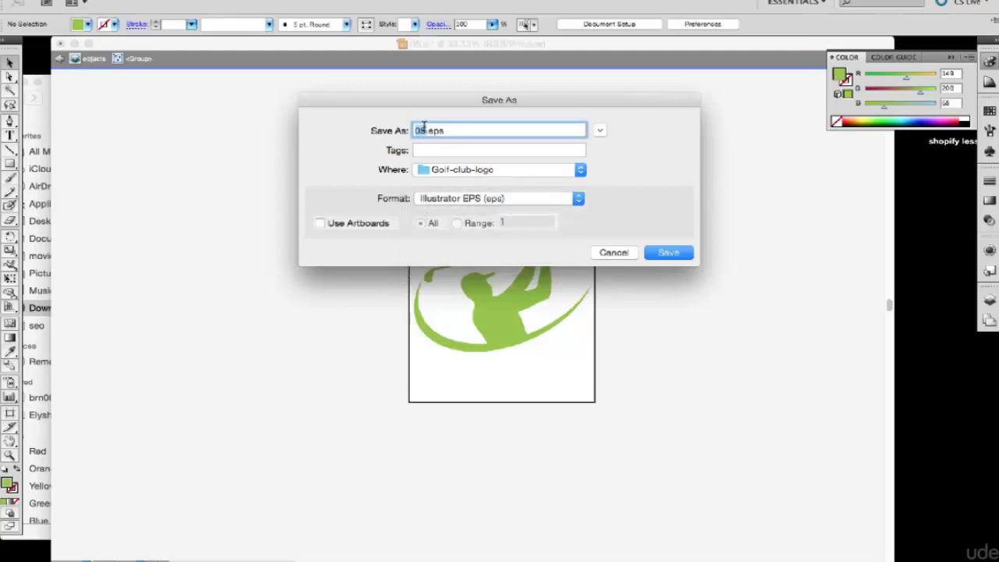
left_click(424, 131)
type("a")
key("Return")
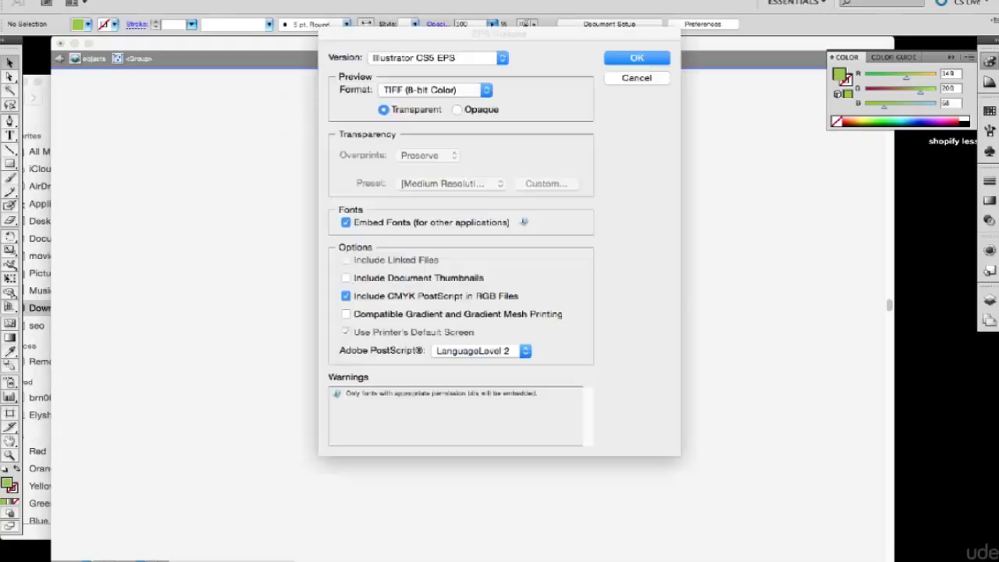
key("Return")
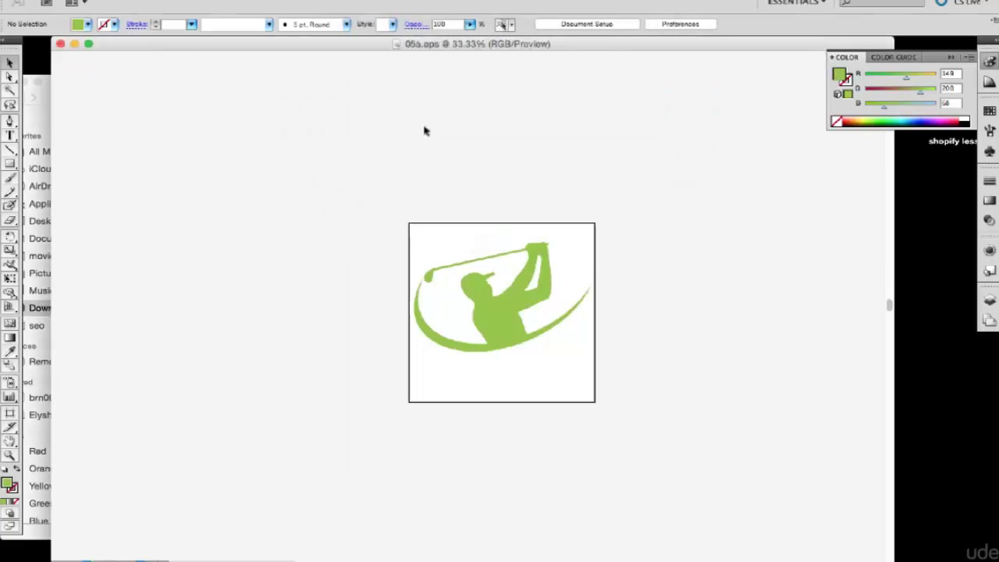
Step: Hide Illustrator and open 05a.eps from Downloads in Adobe Photoshop CS5
key("super+h")
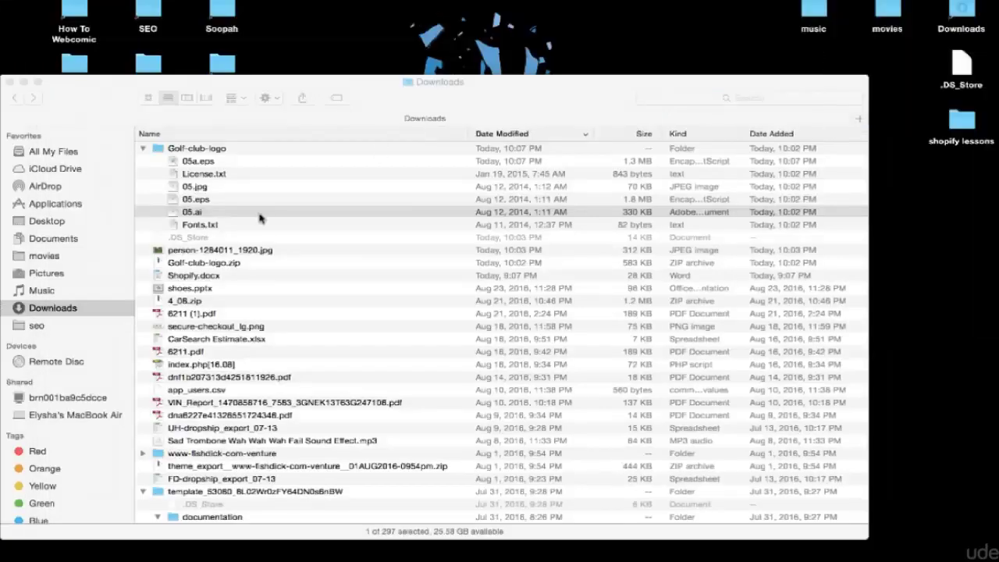
left_click(195, 161)
right_click(199, 161)
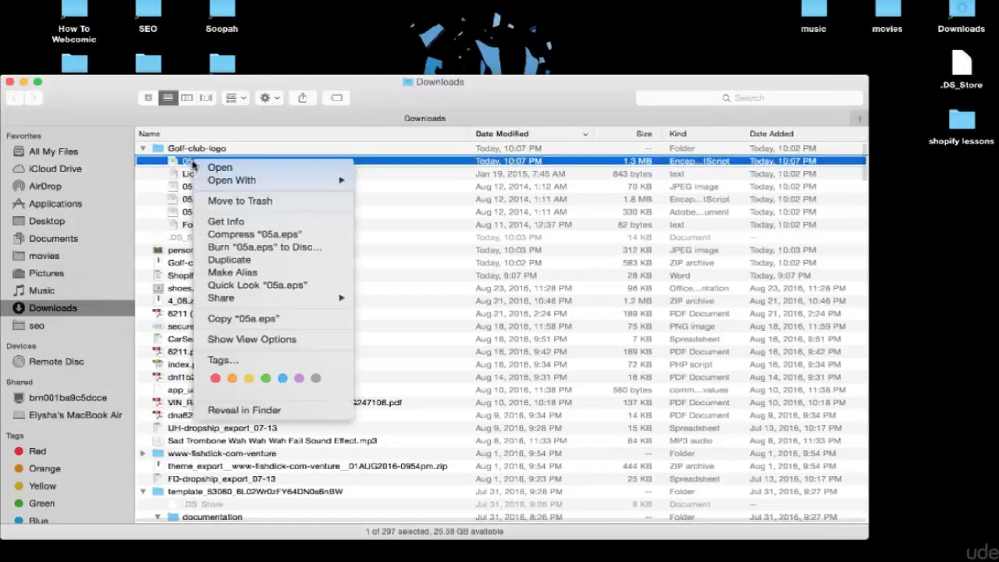
mouse_move(296, 180)
left_click(433, 231)
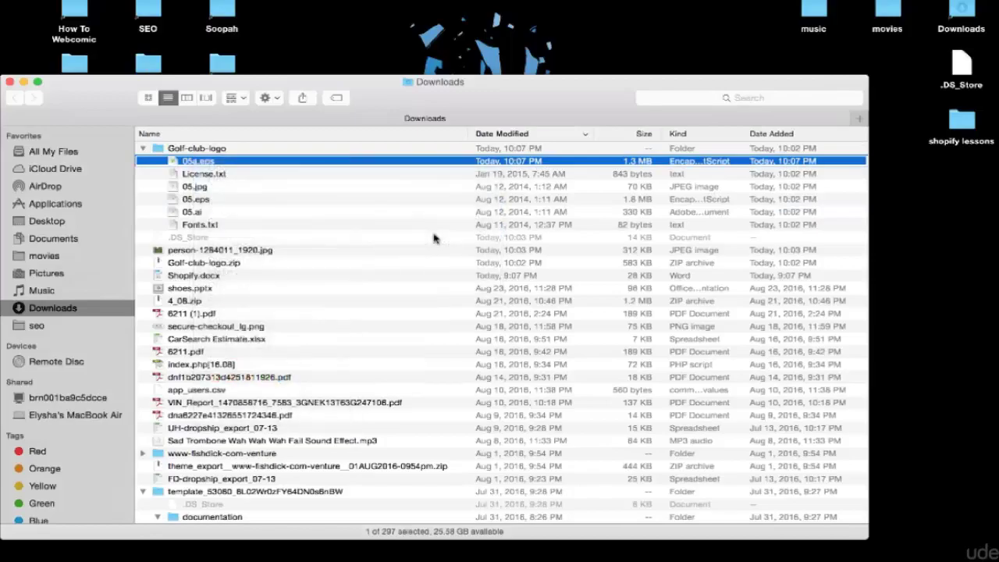
Step: Rasterize 05a.eps and set its canvas to 775 × 775 px with a top-centre anchor
left_click(605, 210)
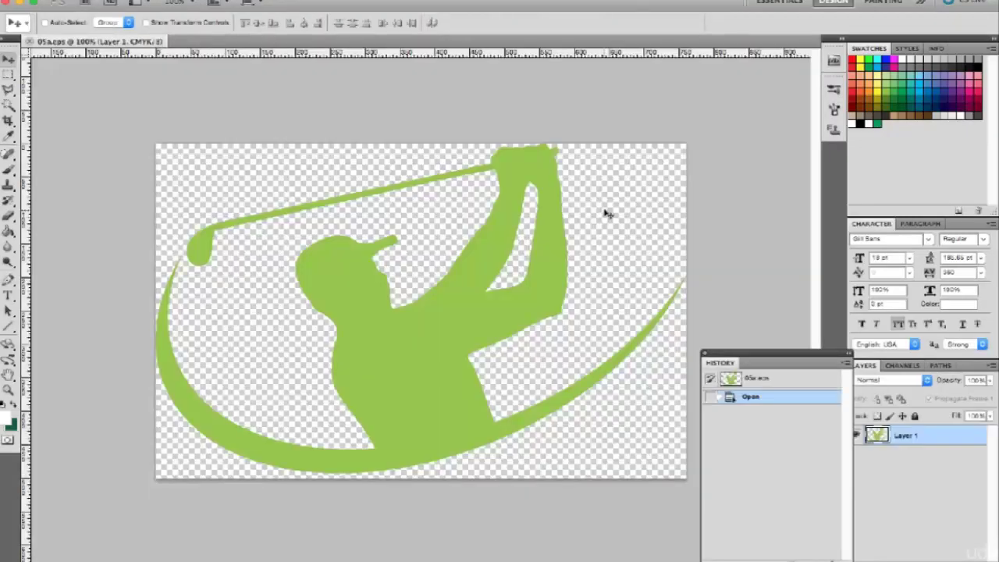
key("super+alt+c")
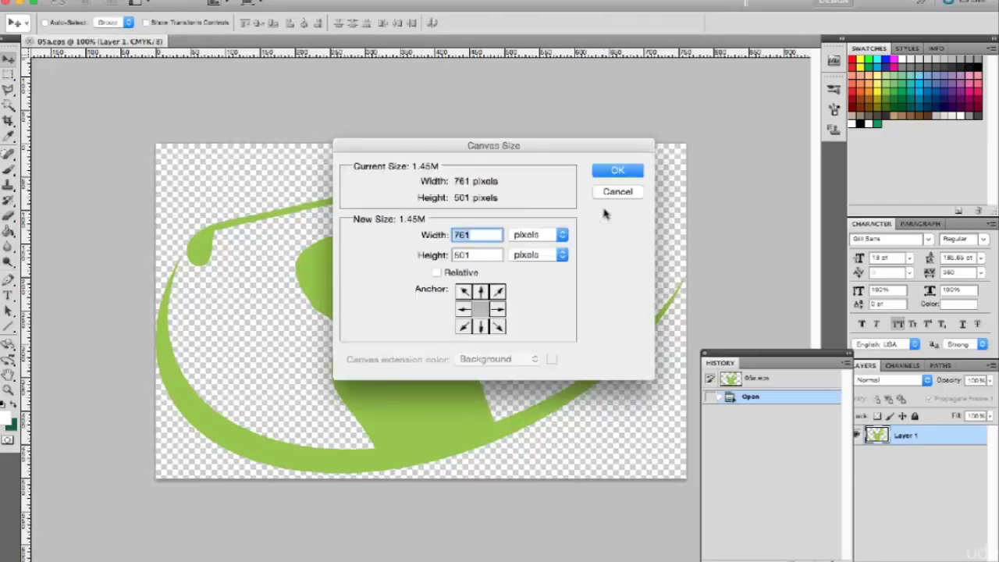
type("775")
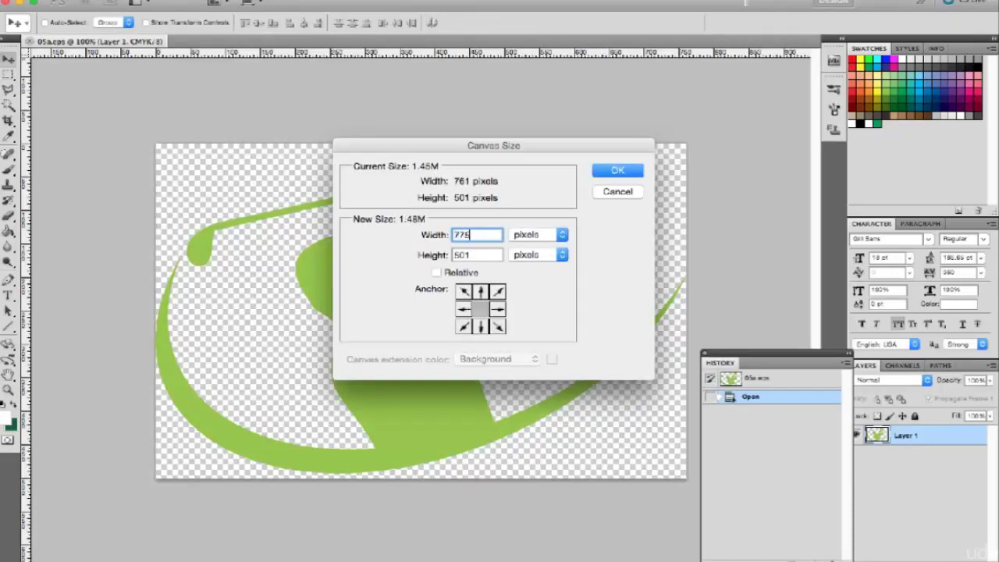
key("Tab")
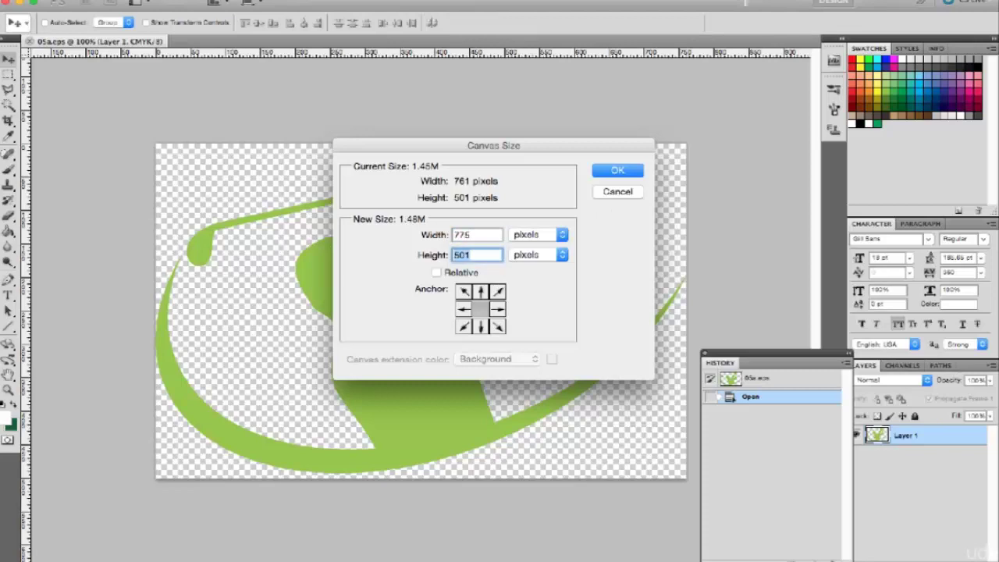
type("775")
left_click(482, 291)
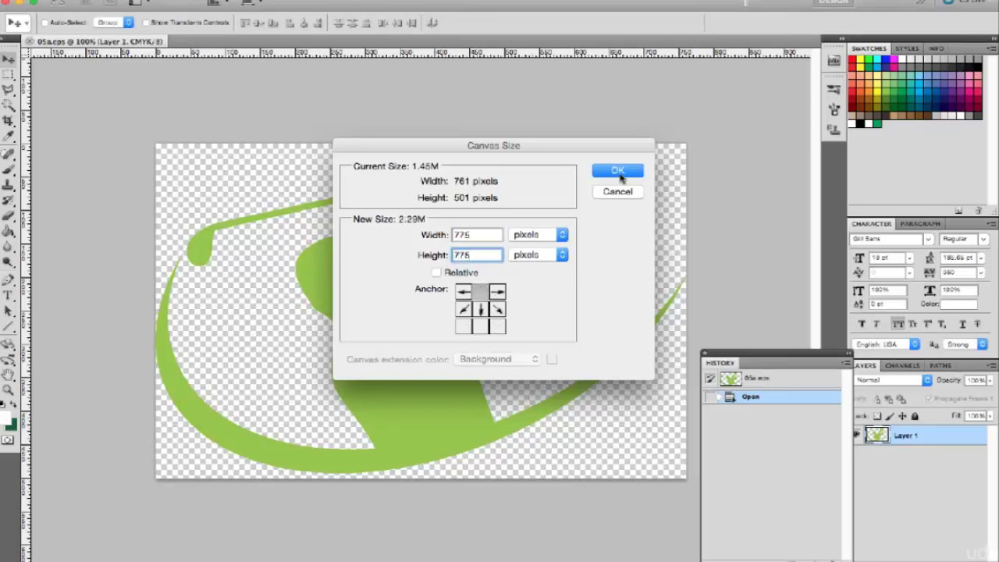
left_click(618, 172)
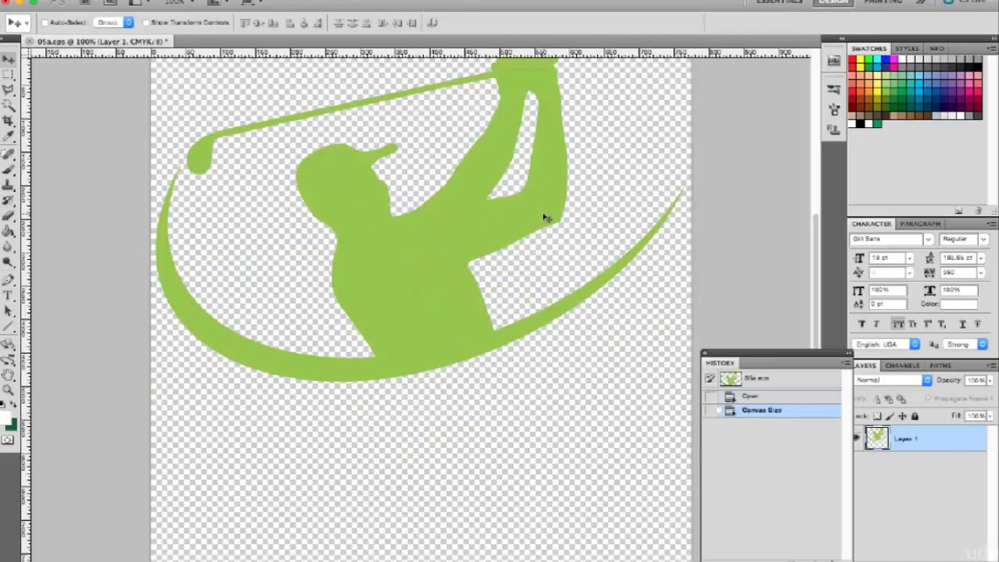
Step: Nudge the golfer graphic down-right and add a 'Golf Kings' text layer beneath it
key("super+minus")
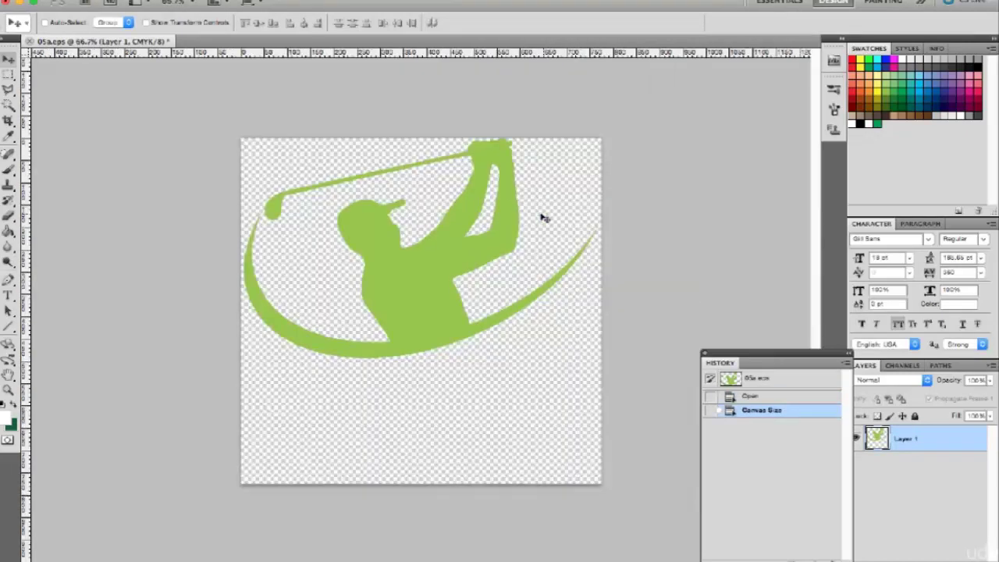
left_click_drag(419, 273, 423, 286)
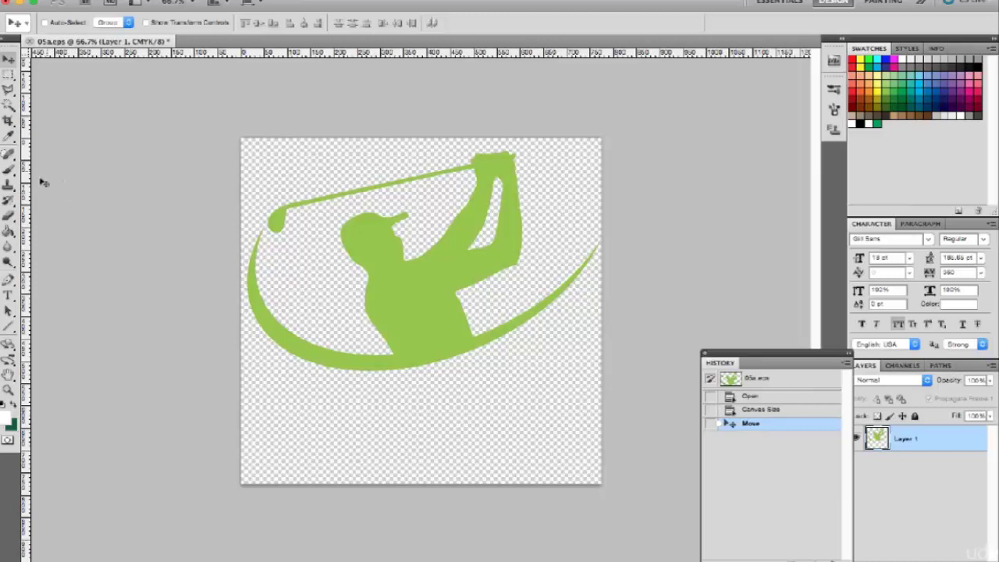
left_click(9, 295)
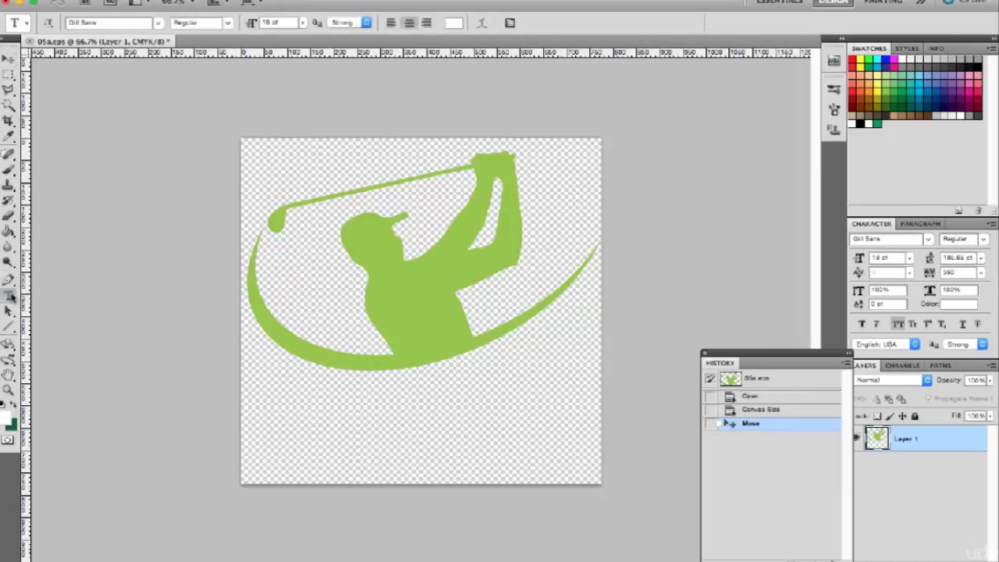
left_click(365, 409)
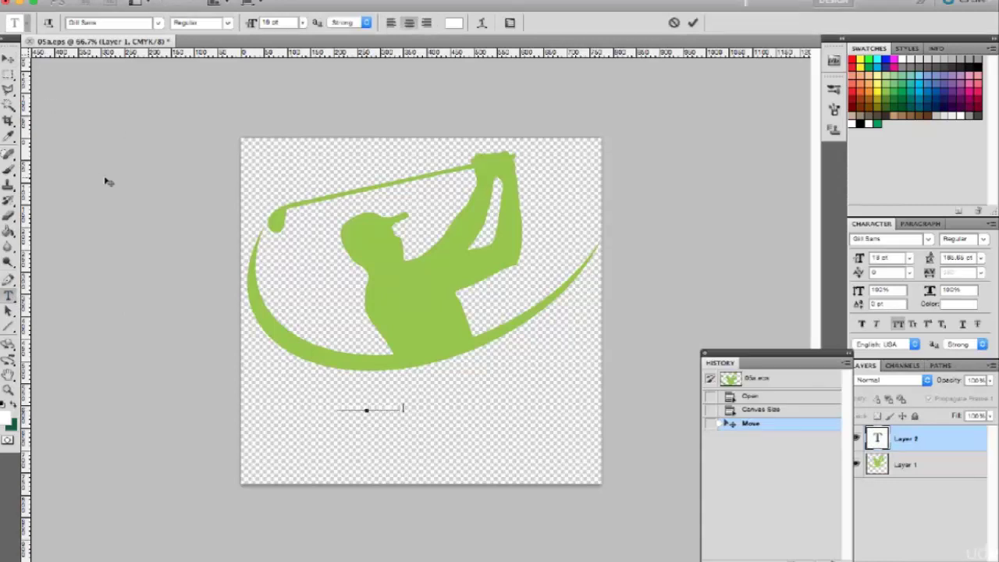
left_click(9, 59)
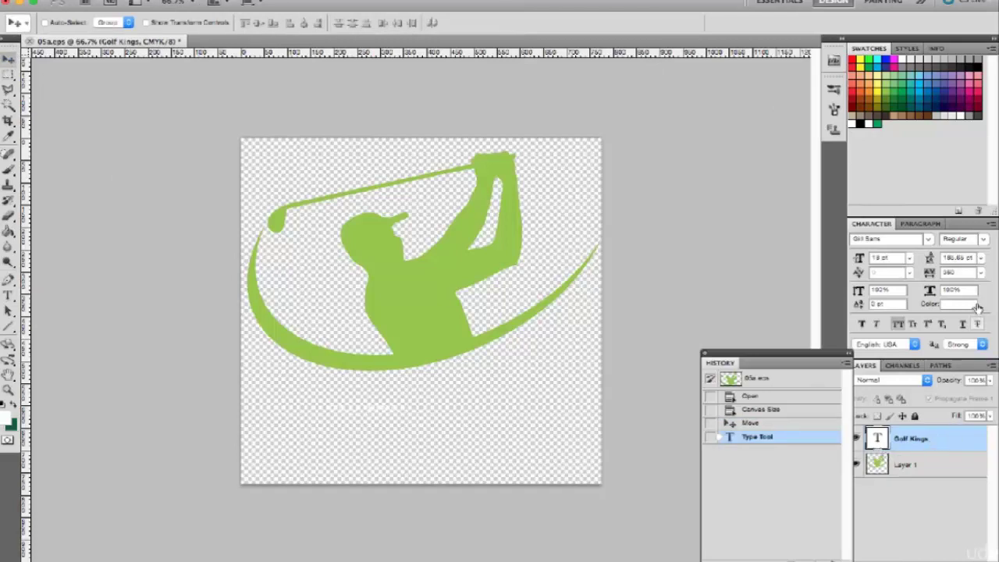
Step: Make the text black, raise its size to 100 pt, and set tracking to 0
left_click(971, 304)
left_click(860, 123)
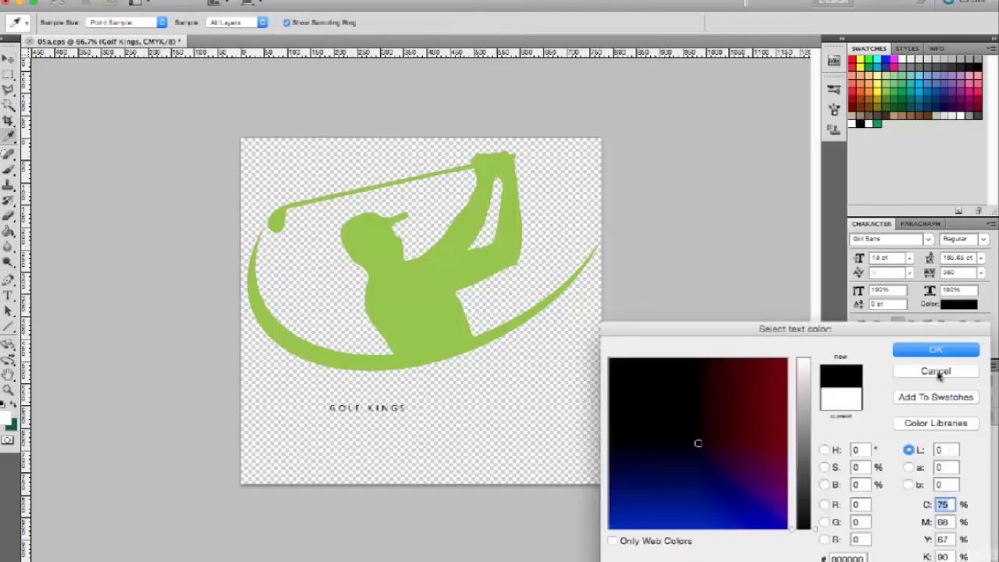
left_click(941, 349)
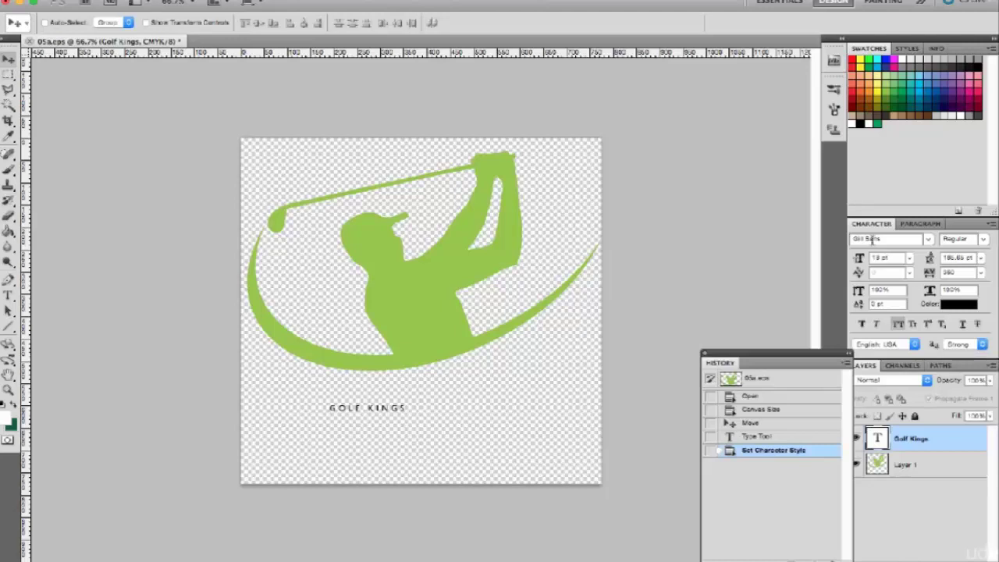
left_click(910, 259)
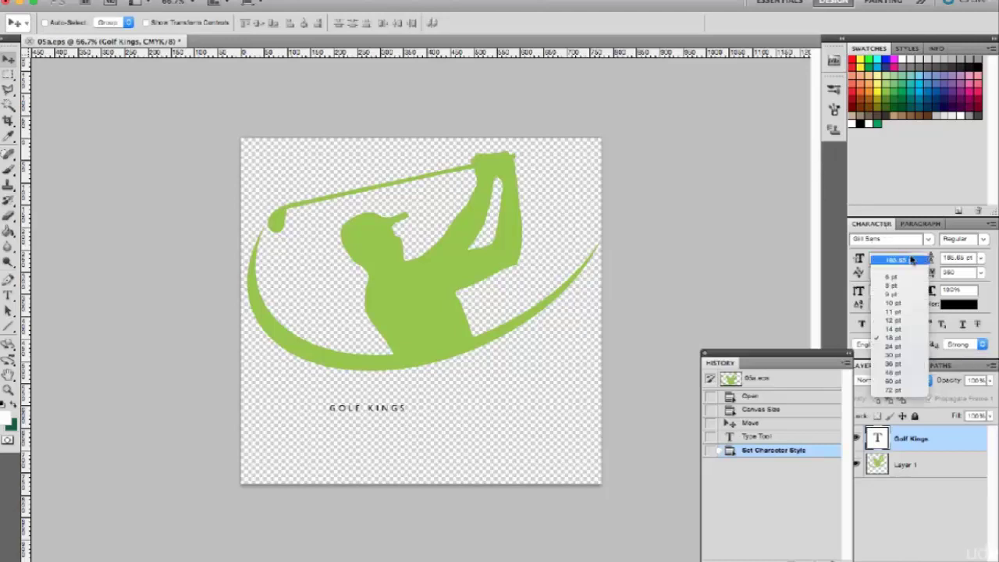
left_click(894, 381)
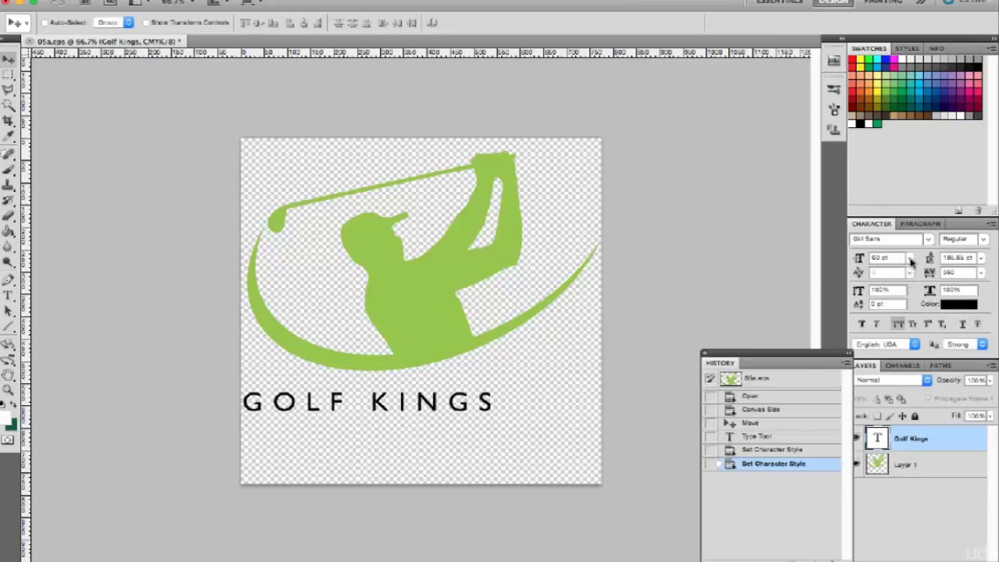
left_click(909, 259)
left_click(898, 393)
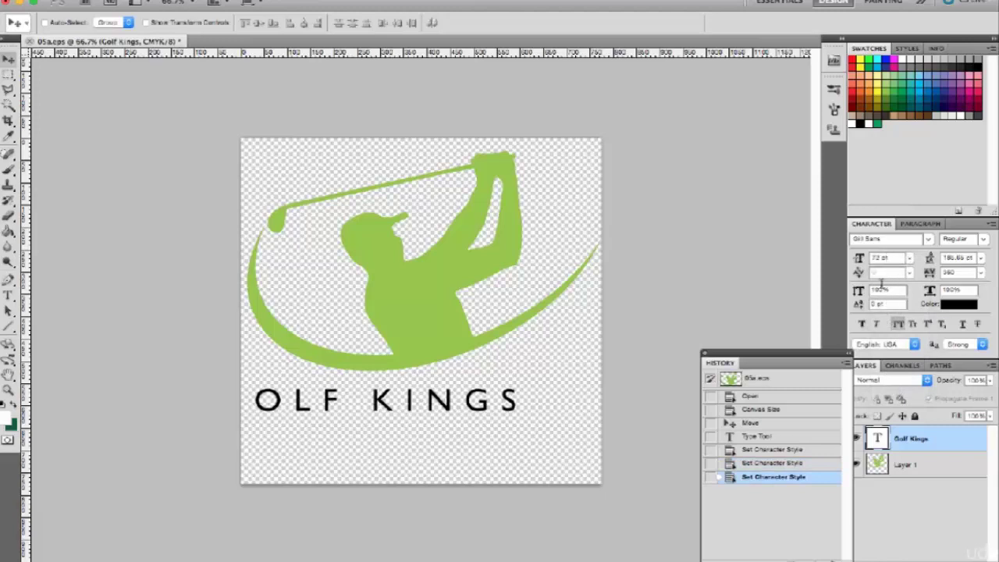
left_click(880, 258)
type("5")
key("Tab")
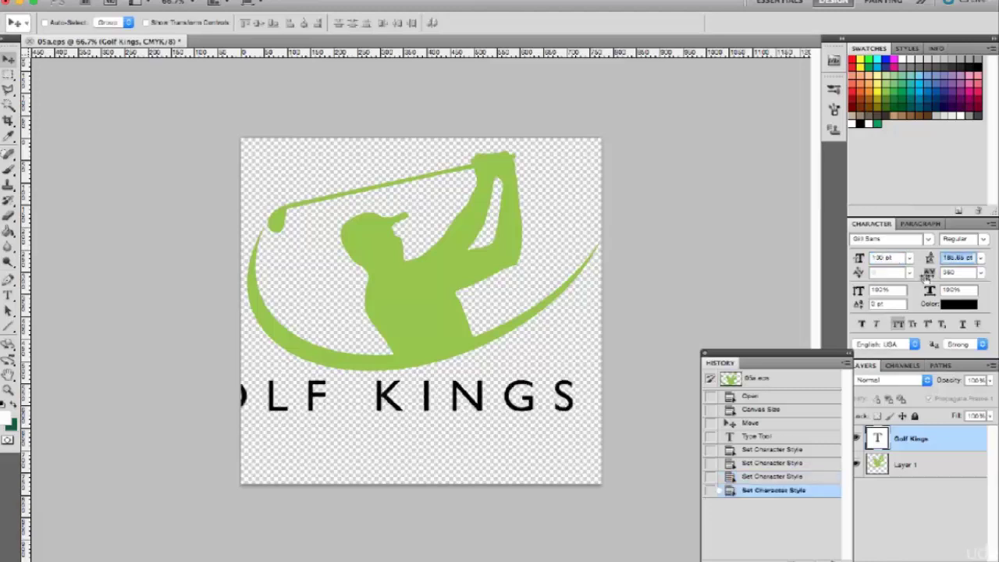
left_click(981, 273)
left_click(958, 334)
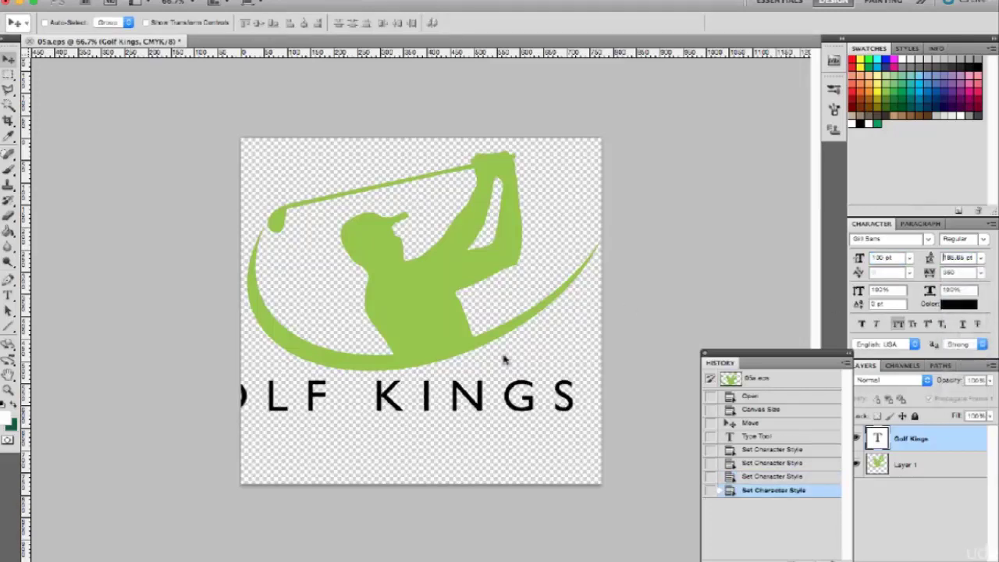
Step: Scale GOLF KINGS with Free Transform to span the logo width and nudge it down
left_click_drag(502, 400, 600, 365)
key("ctrl+t")
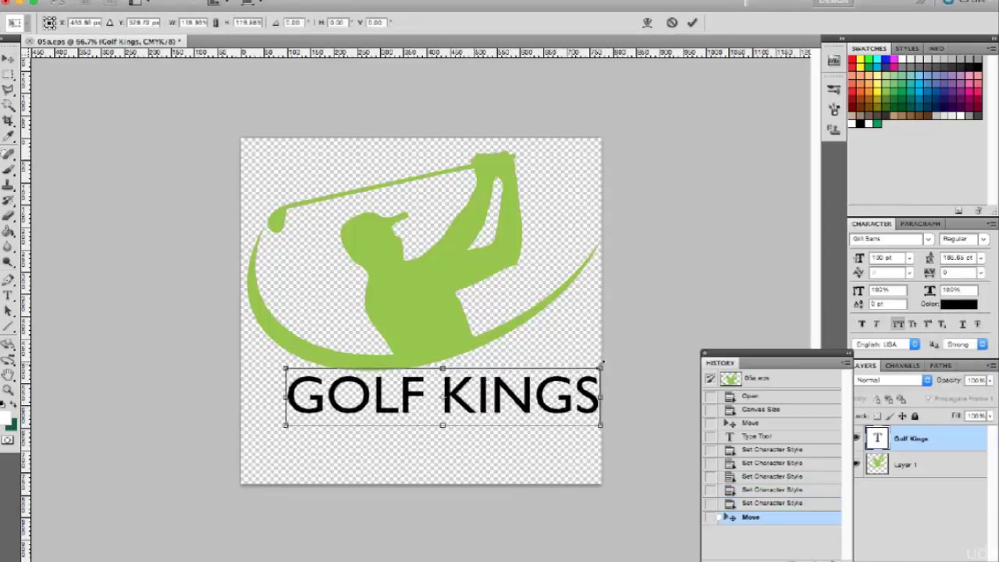
left_click_drag(286, 426, 244, 445)
key("Return")
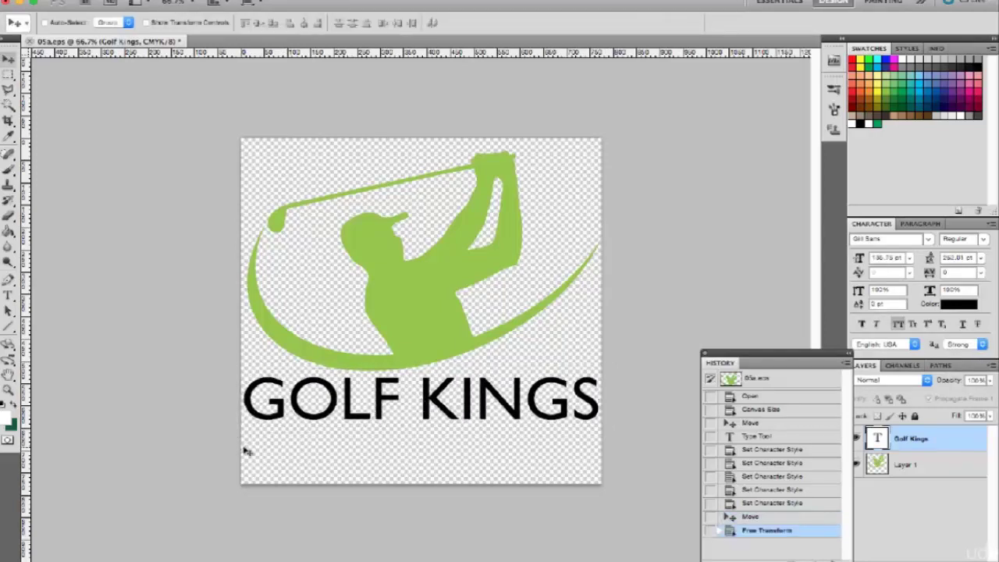
key("Down")
key("Down")
key("Down")
key("Down")
key("Down")
key("Down")
key("Down")
key("Down")
key("Down")
key("Down")
key("Down")
key("Down")
key("Down")
key("Down")
key("Down")
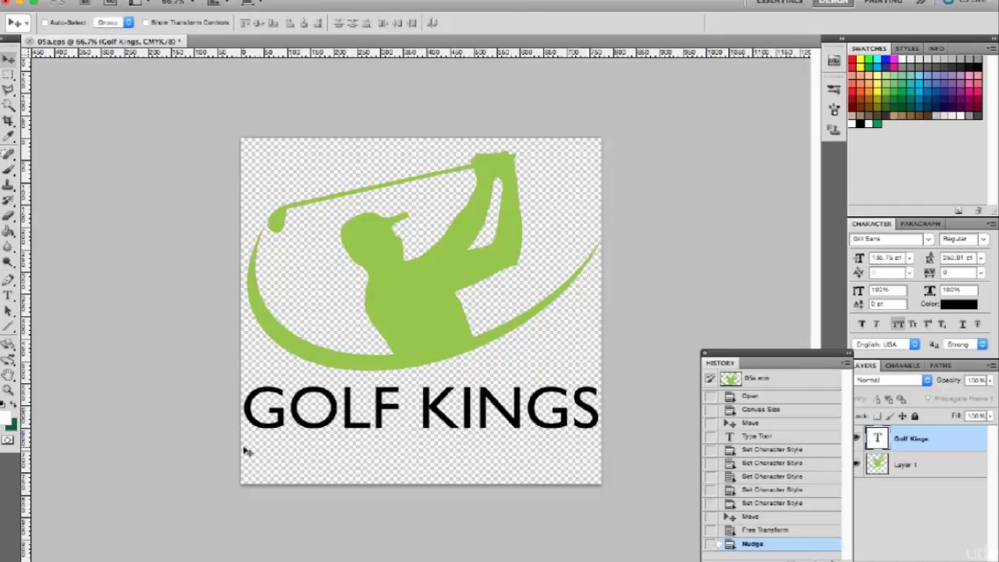
key("Down")
key("Down")
key("Down")
key("Down")
key("Down")
key("Down")
key("Down")
key("Down")
key("Down")
key("Down")
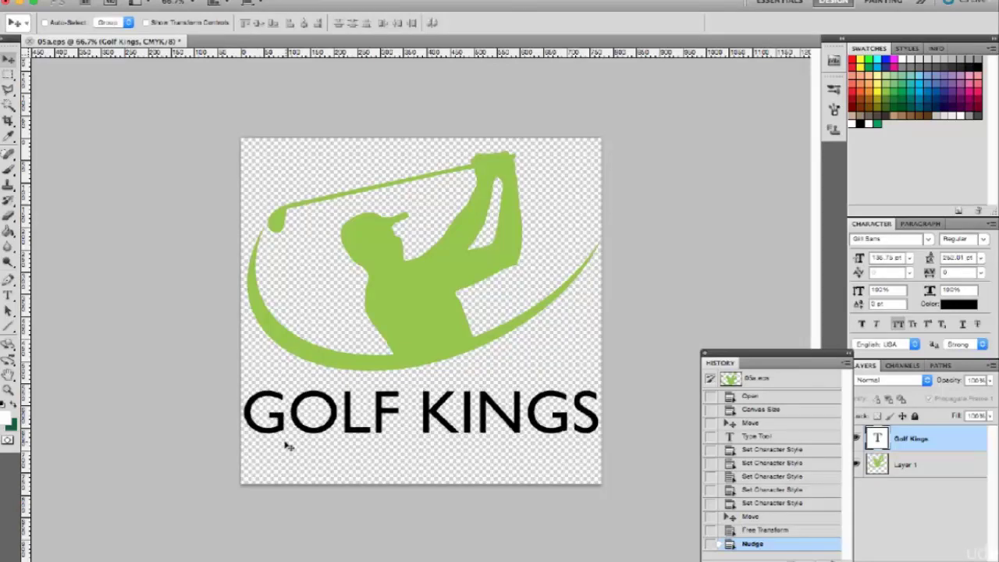
Step: Export the logo through Save for Web & Devices as a transparent PNG-24
key("super+alt+shift+s")
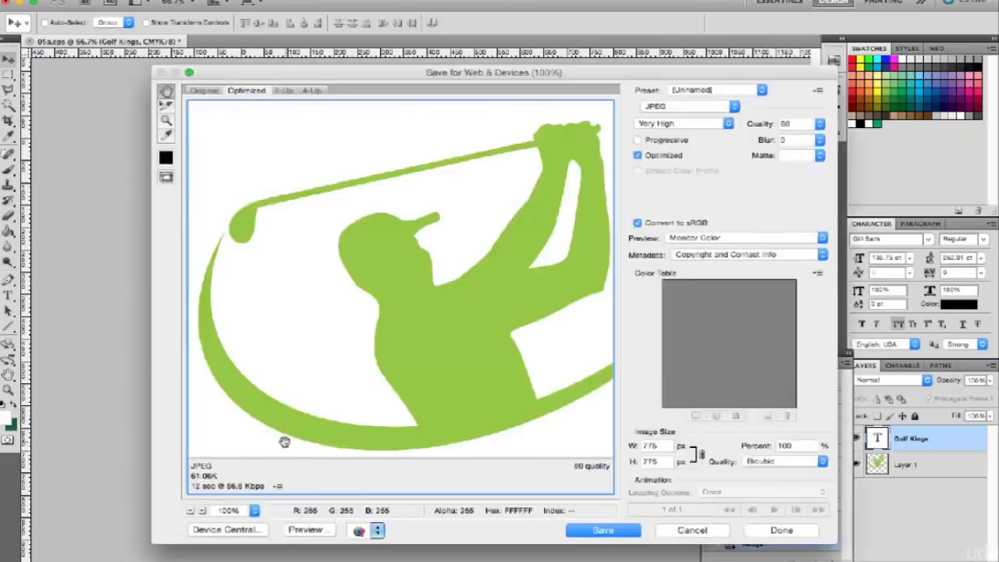
left_click(675, 113)
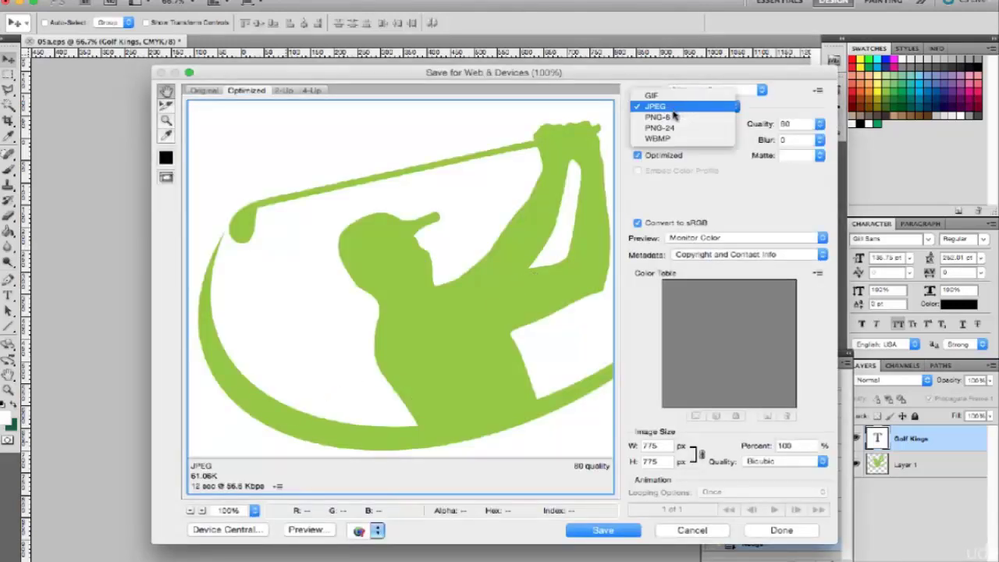
left_click(668, 127)
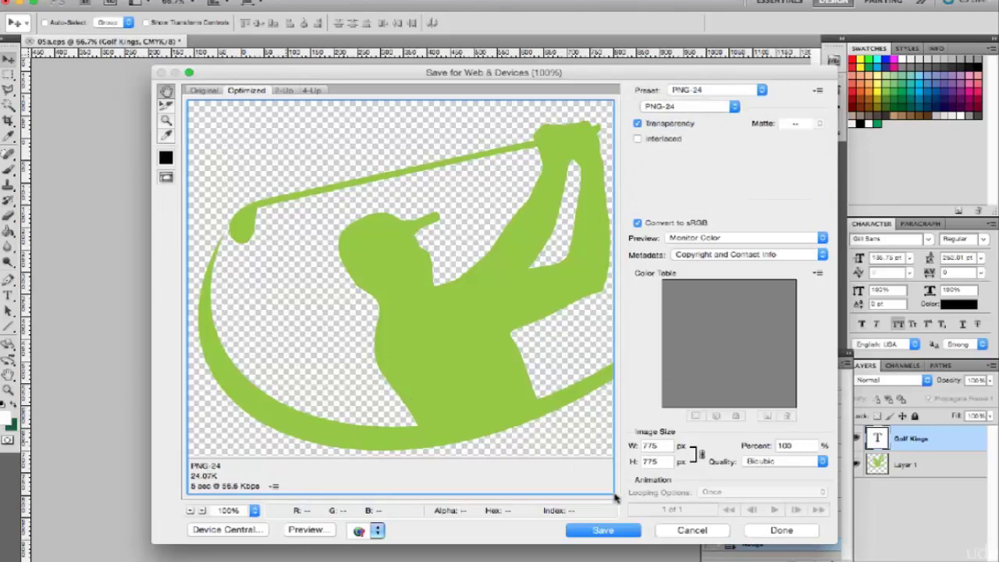
key("Escape")
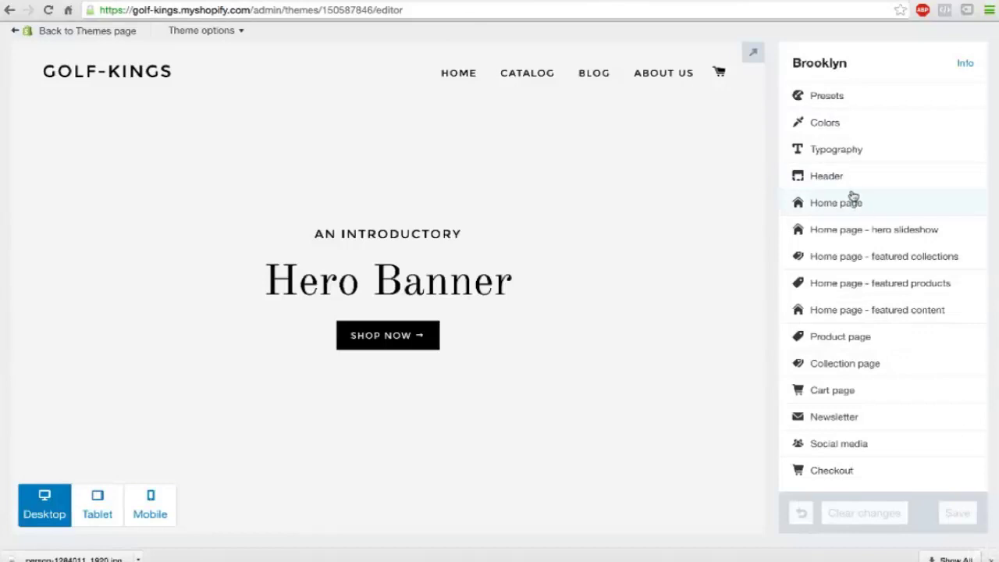
Step: Upload 05a.png from the Desktop as the header's custom GOLF KINGS logo
left_click(839, 175)
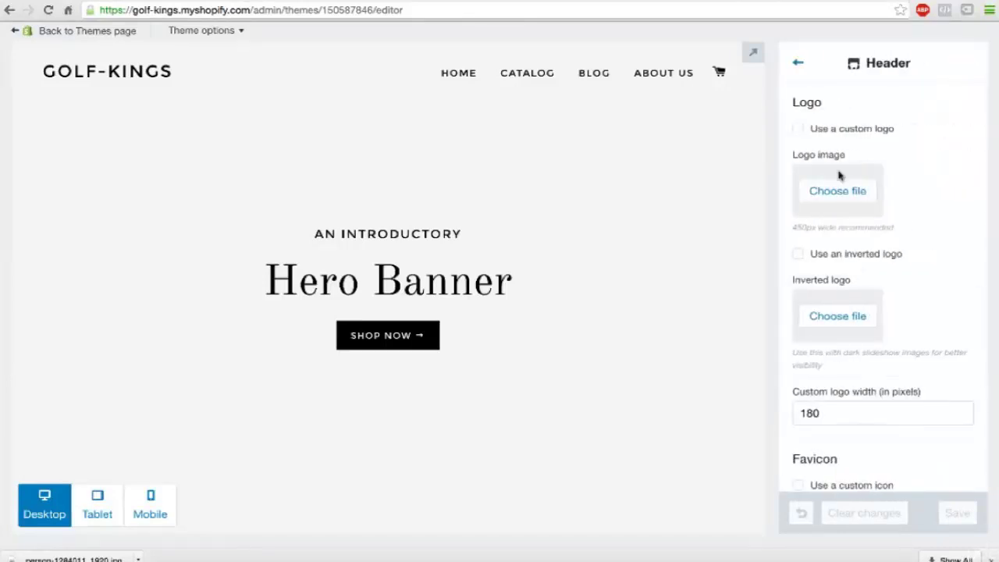
left_click(799, 130)
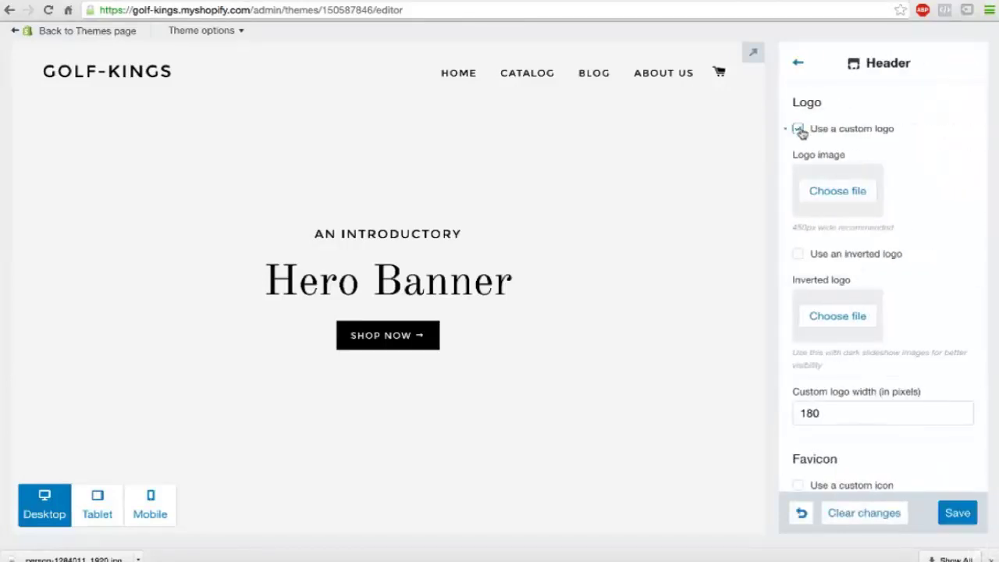
left_click(826, 203)
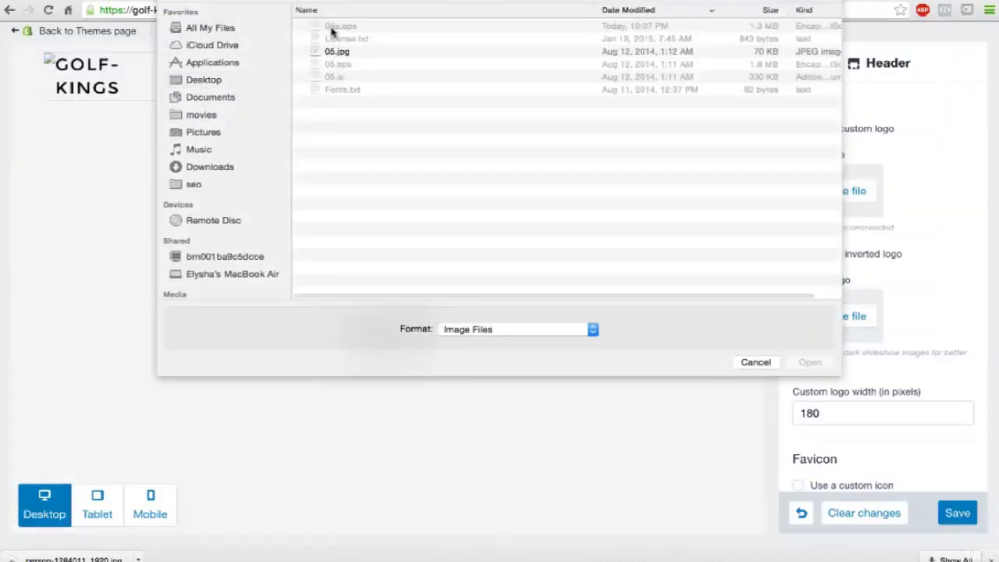
left_click(207, 81)
double_click(333, 27)
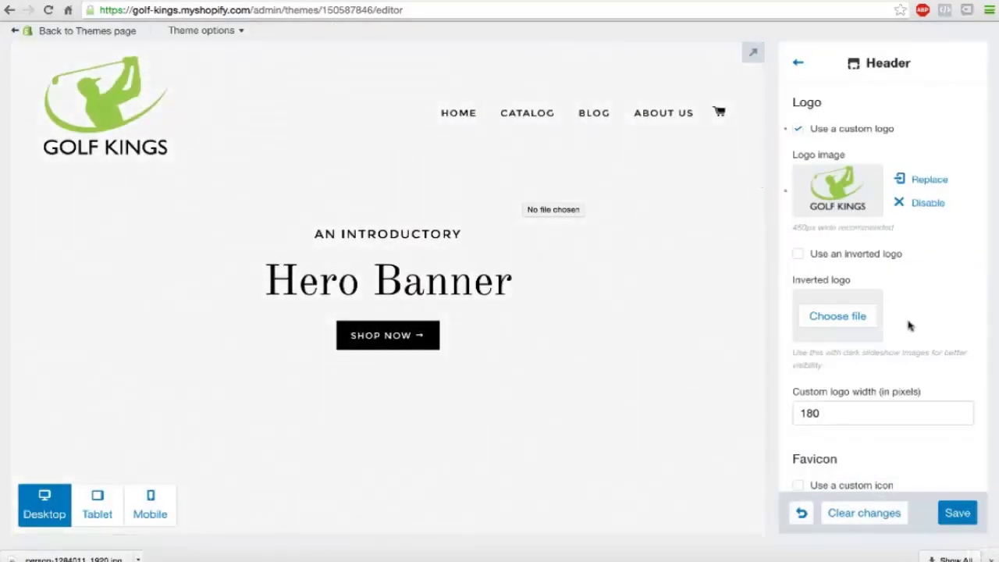
scroll(908, 326, "down", 2)
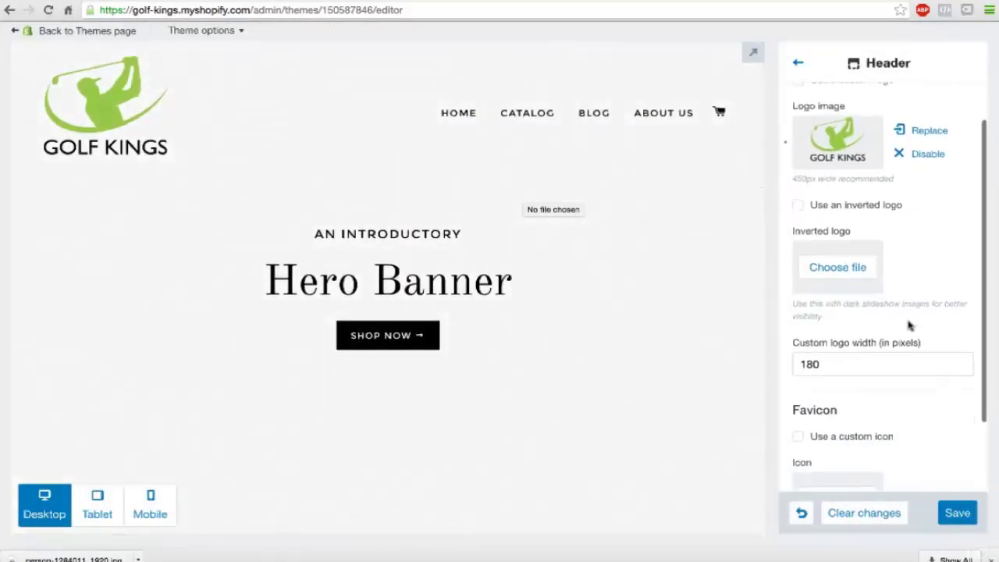
left_click(799, 65)
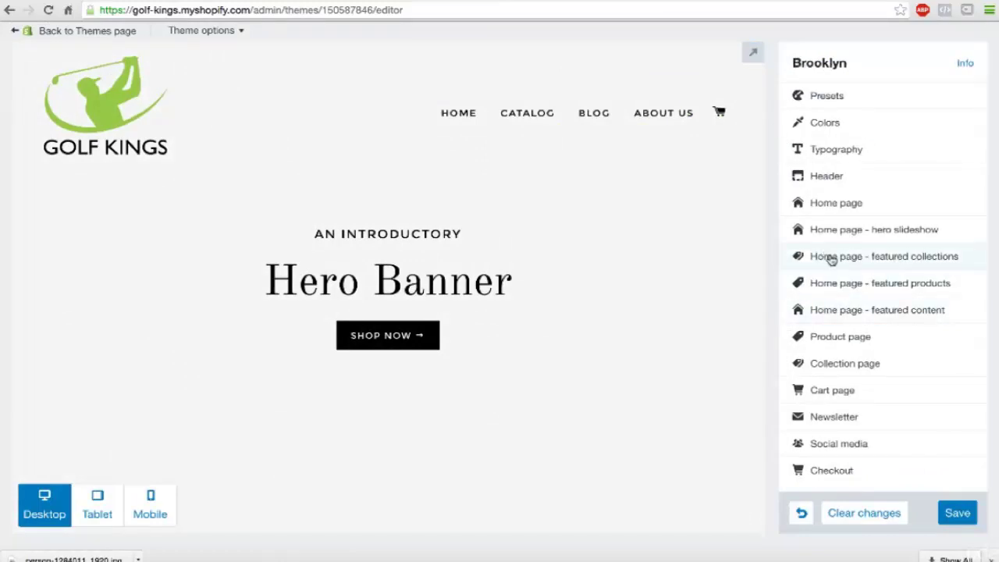
Step: Set hero slide 1's image to person-1284011_1920.jpg from Downloads, with Light text colour
left_click(829, 231)
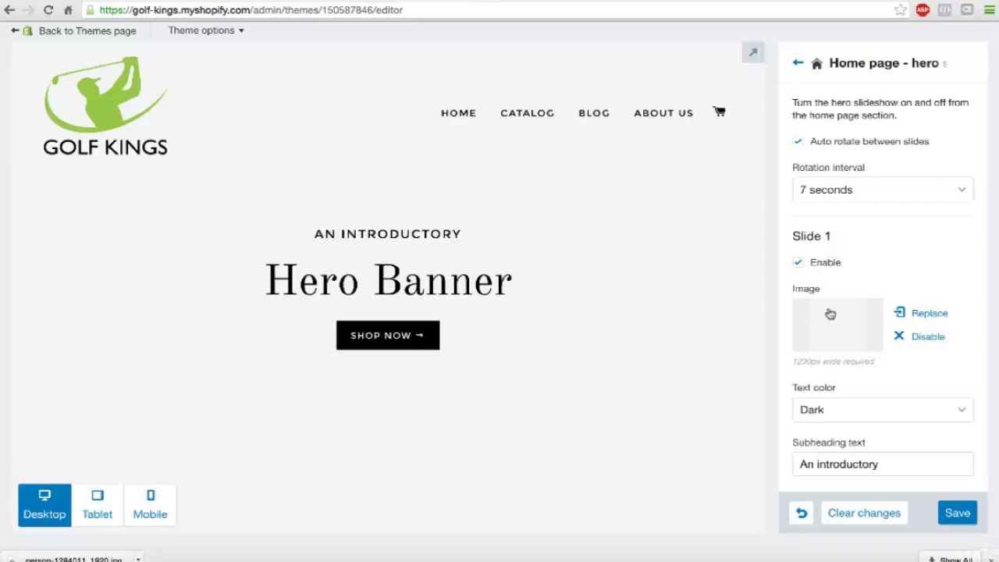
left_click(923, 313)
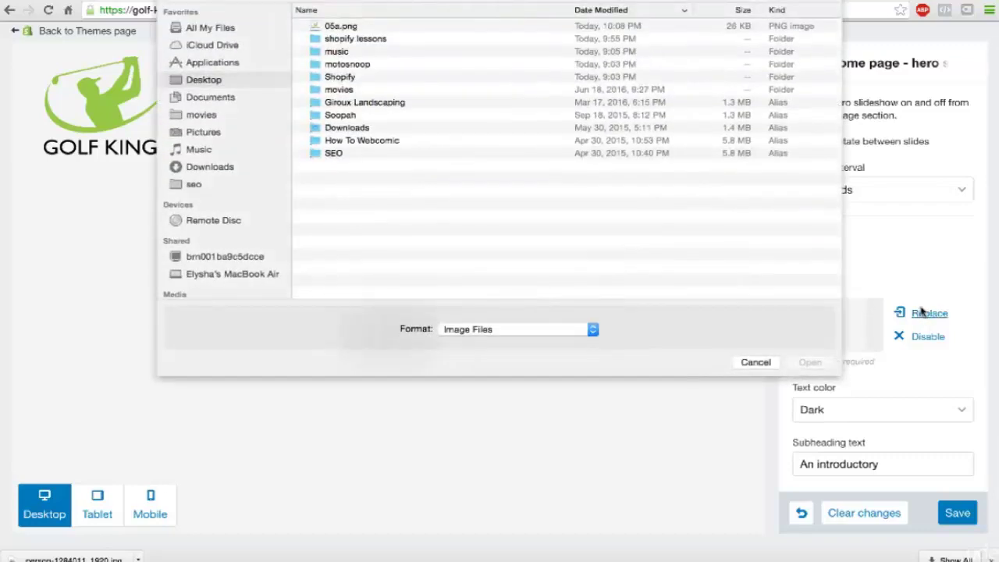
left_click(216, 98)
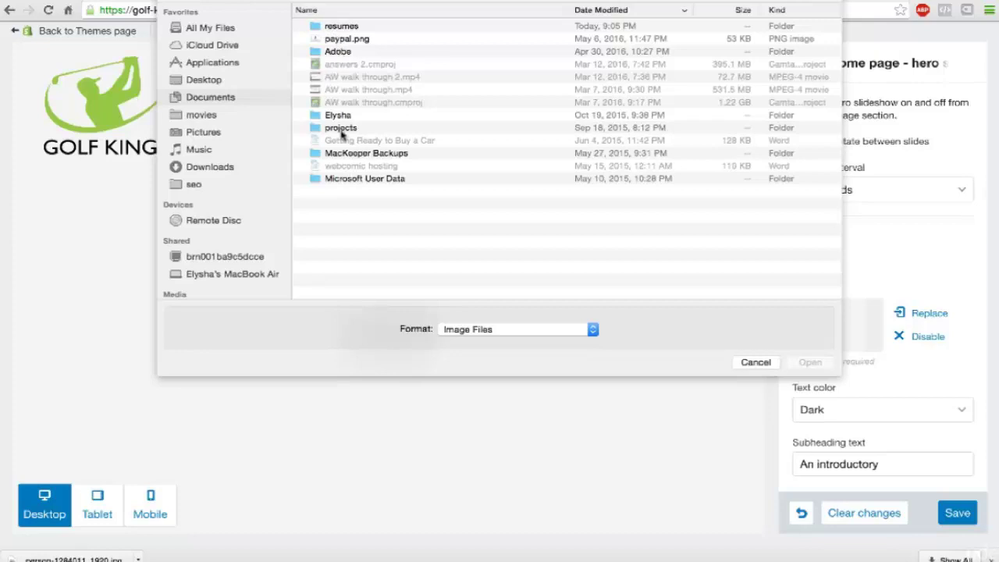
left_click(215, 167)
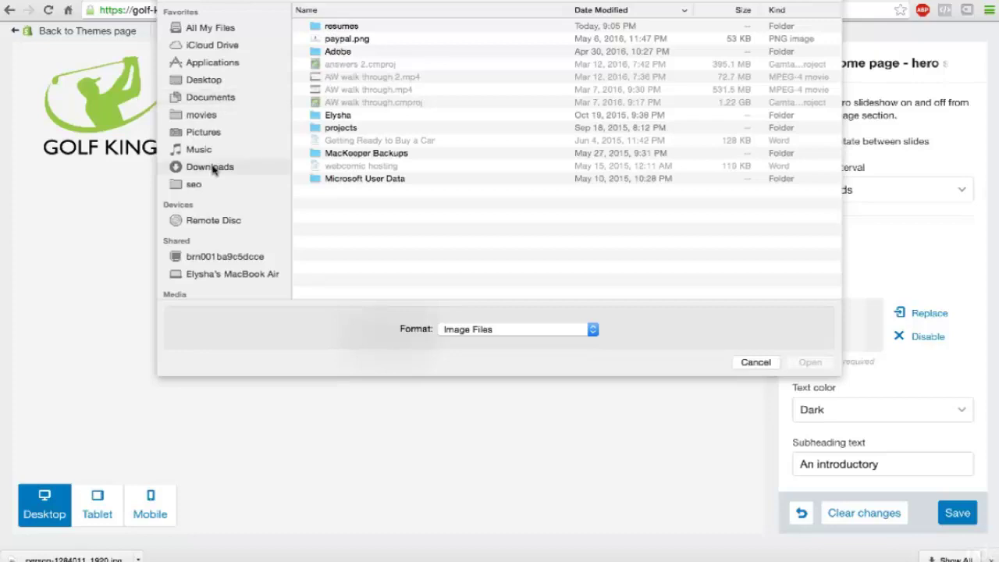
left_click(342, 28)
double_click(341, 28)
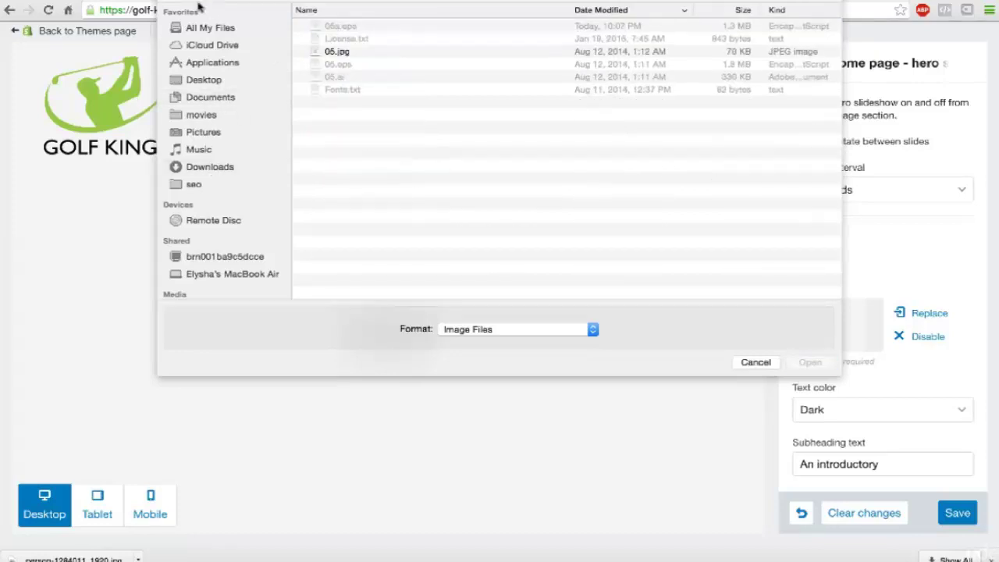
key("super+Up")
double_click(336, 39)
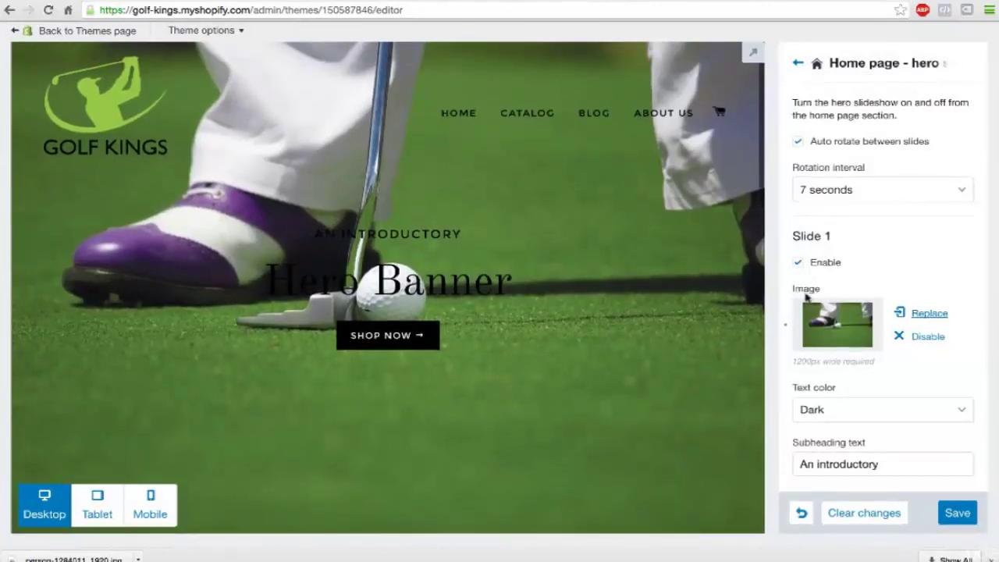
left_click(885, 409)
left_click(870, 397)
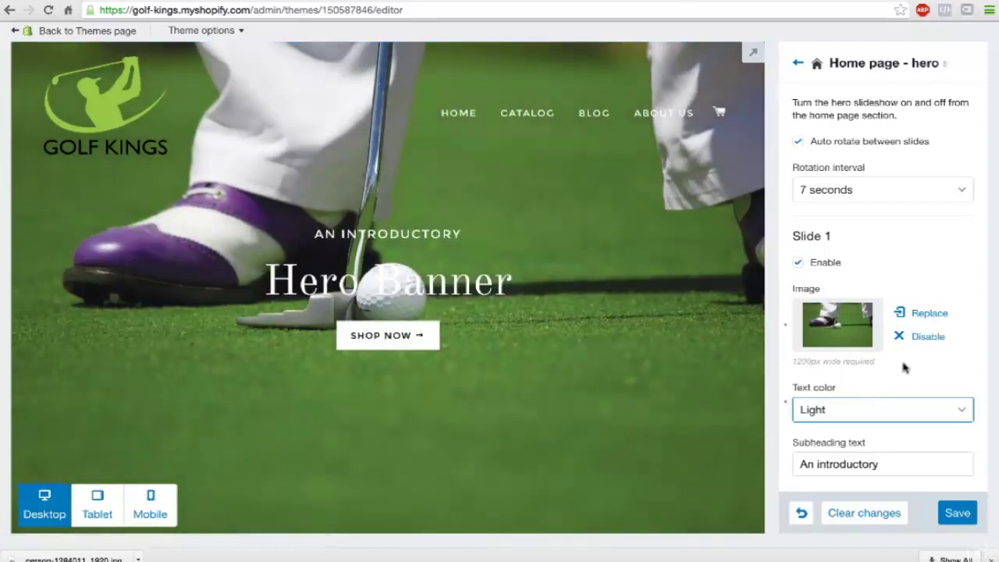
Step: Change the hero slide heading to 'Golf Kings'
scroll(901, 357, "down", 3)
triple_click(836, 305)
type("Gol")
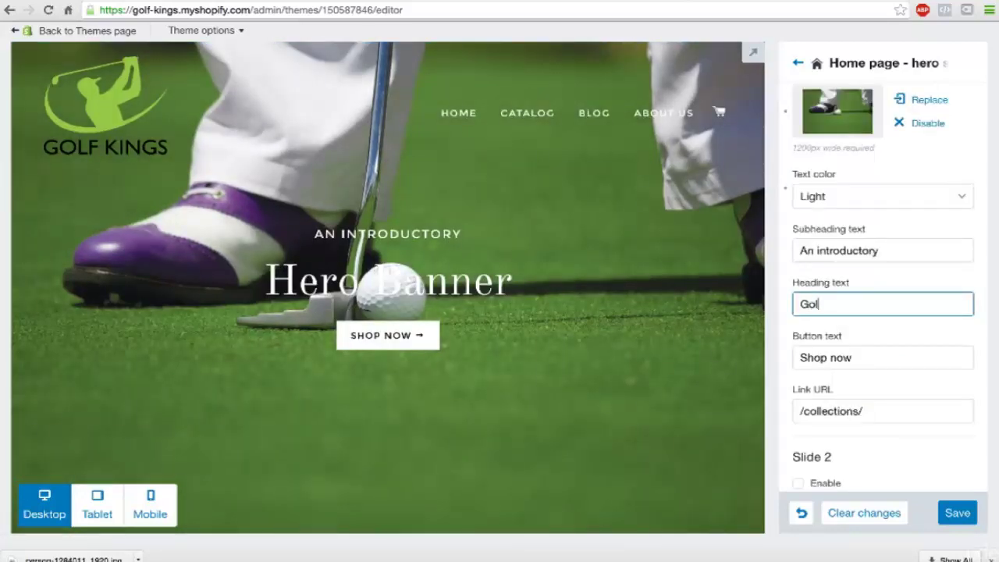
type("f Kings")
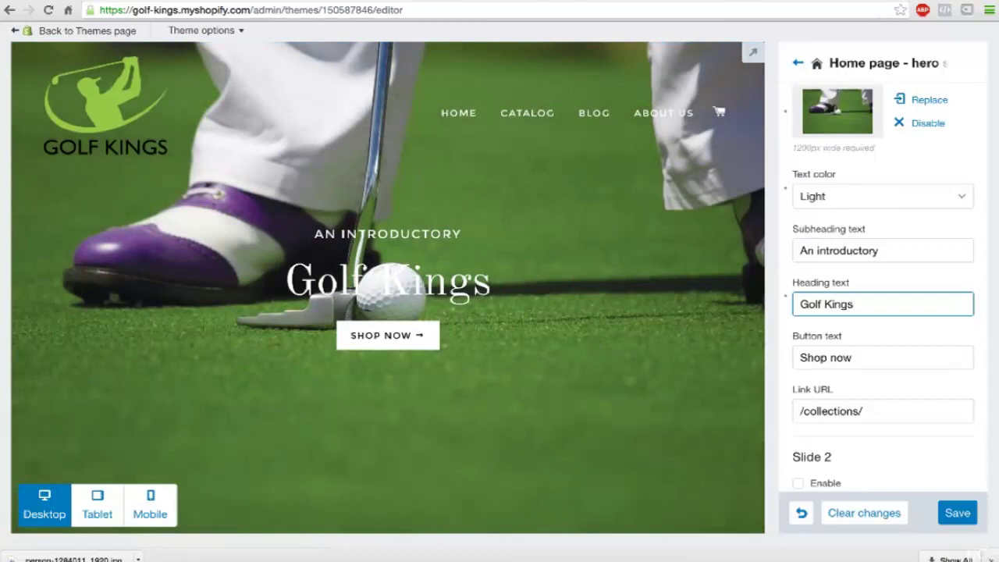
Step: Replace the hero slide subheading with 'Nobody beats the'
left_click(833, 250)
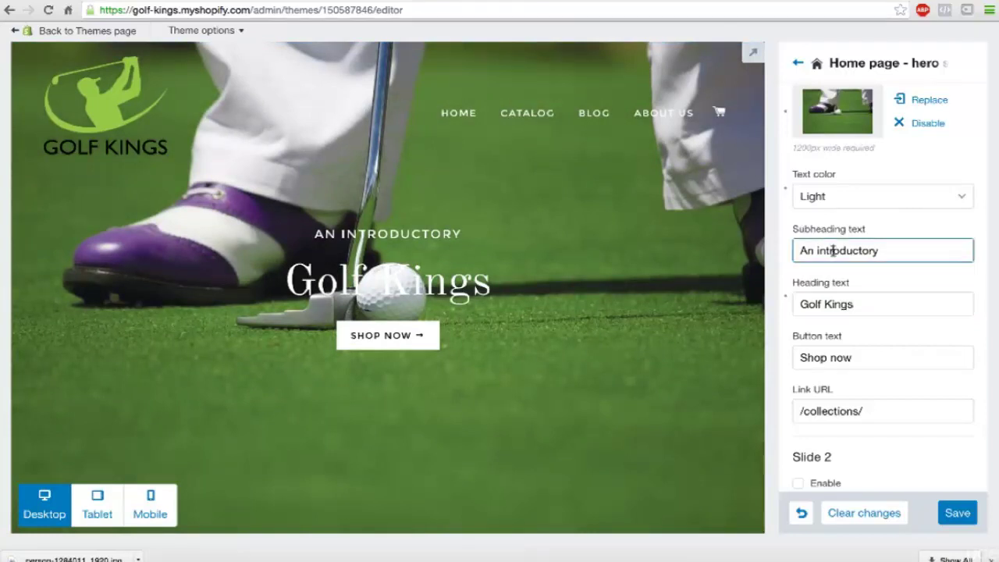
key("ctrl+a")
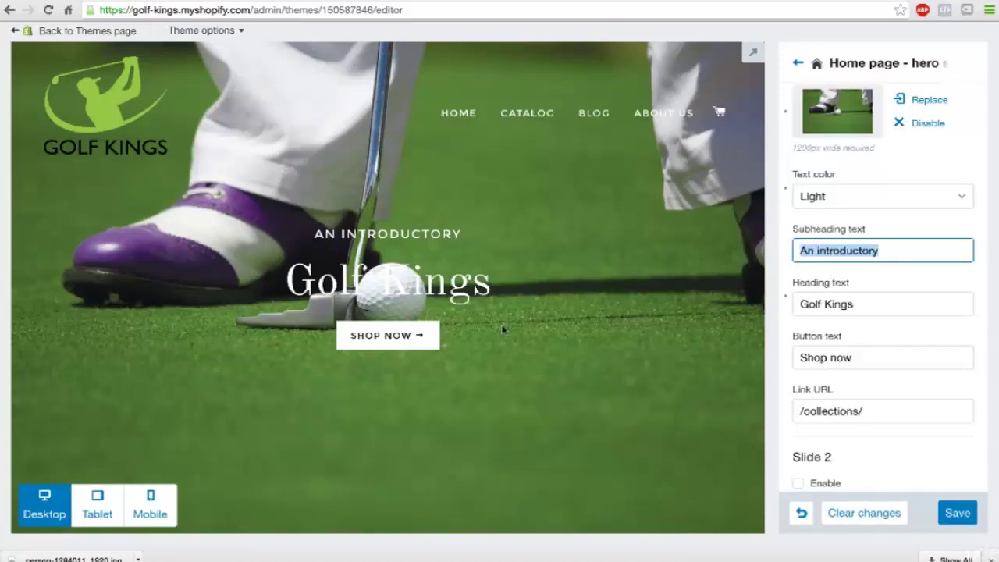
scroll(501, 329, "down", 3)
scroll(501, 330, "up", 3)
scroll(479, 272, "down", 1)
scroll(313, 203, "up", 1)
type("Nob")
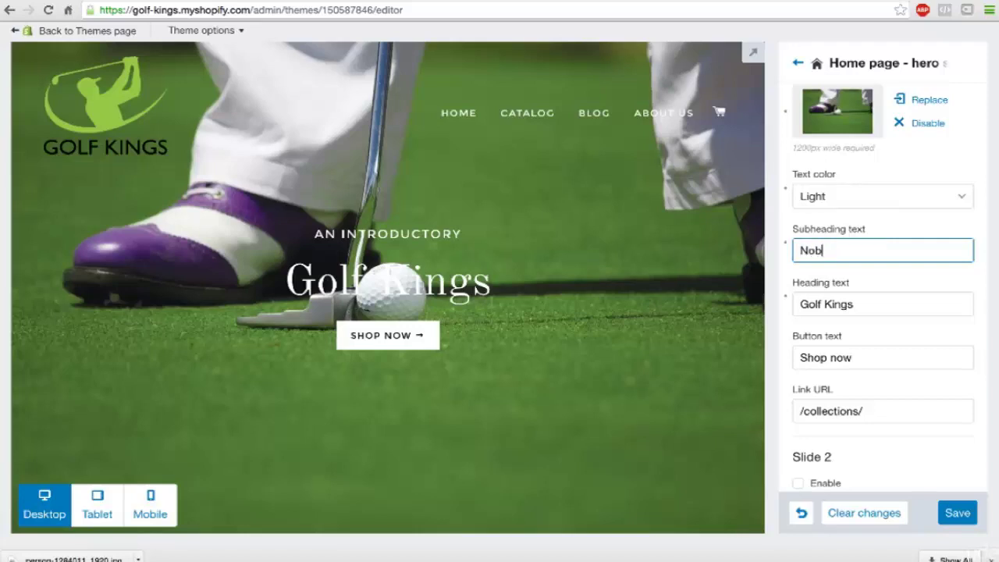
type("ody")
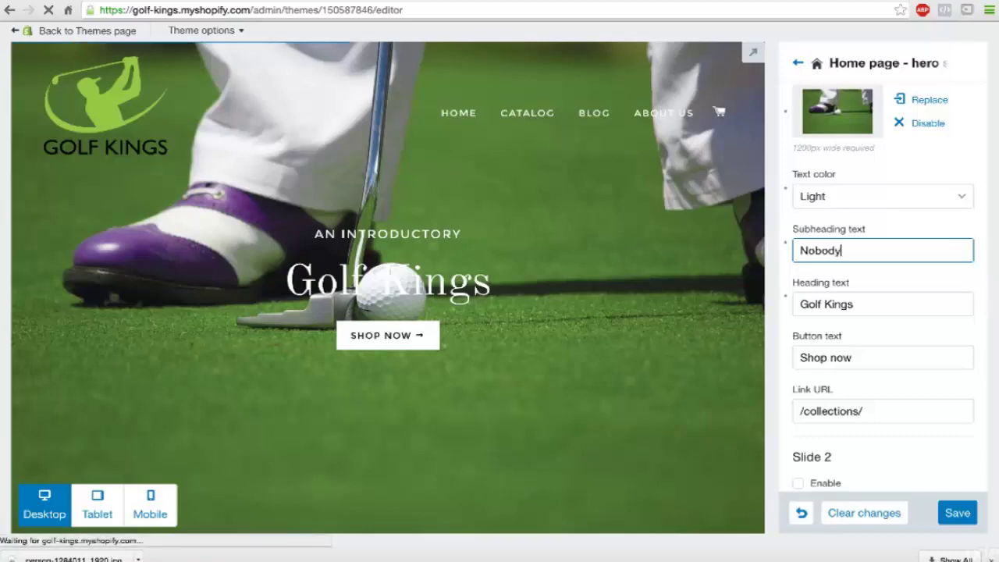
type(" bes")
key("BackSpace")
type("ats")
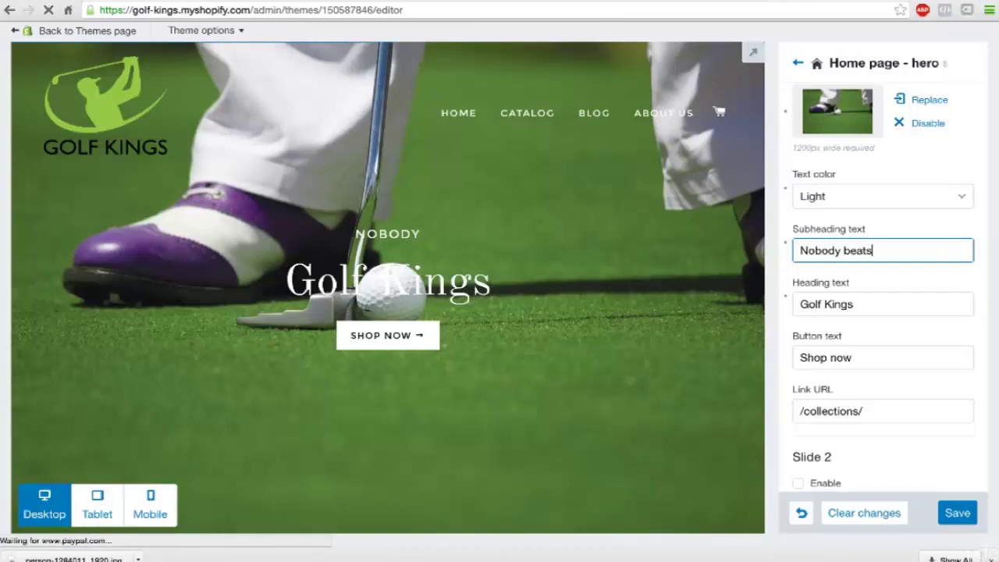
type(" the")
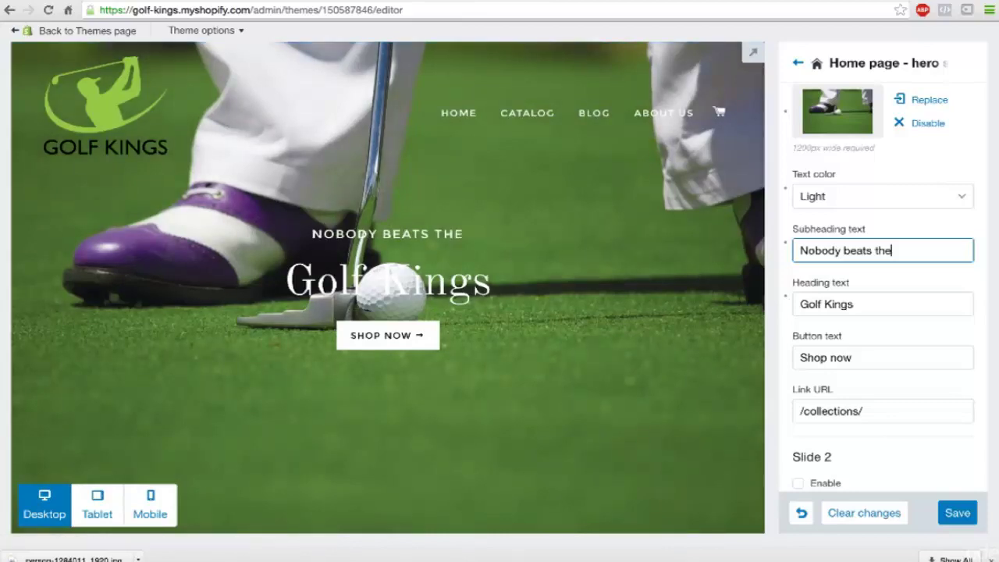
left_click(836, 355)
scroll(836, 355, "down", 2)
scroll(835, 353, "down", 2)
scroll(570, 320, "down", 5)
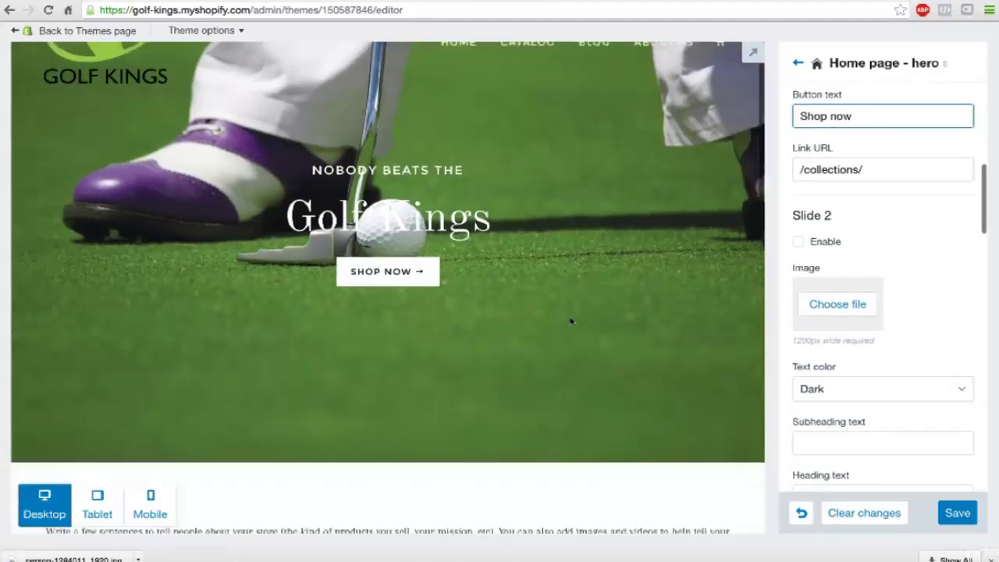
scroll(571, 319, "down", 1)
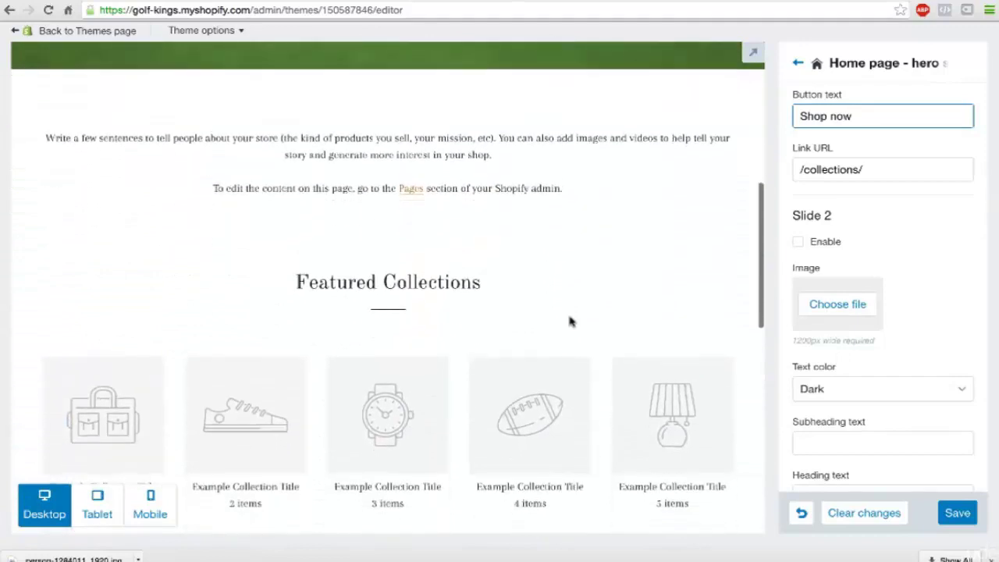
scroll(880, 257, "up", 5)
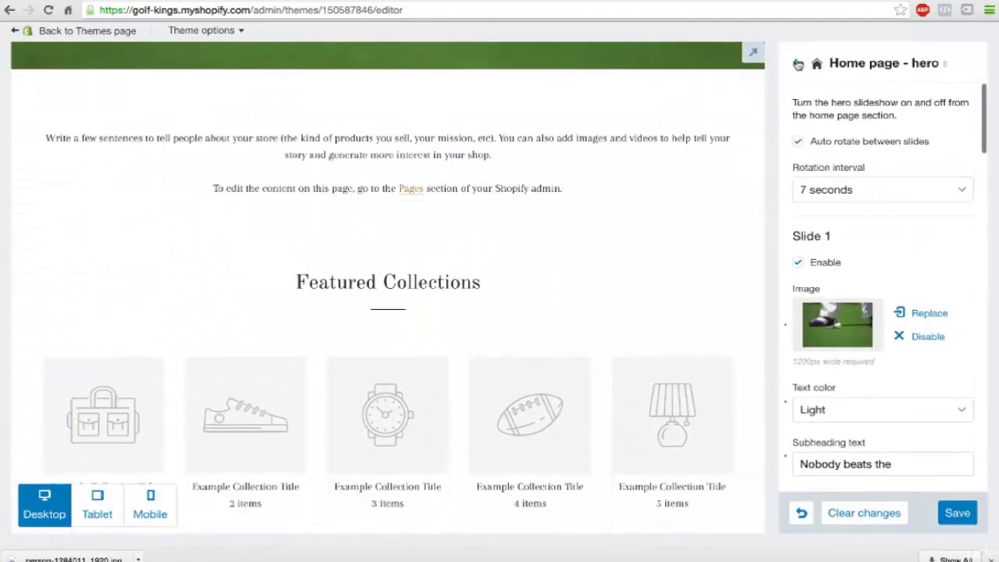
Step: Set the Featured content and Featured collections home page sections to (none)
left_click(798, 62)
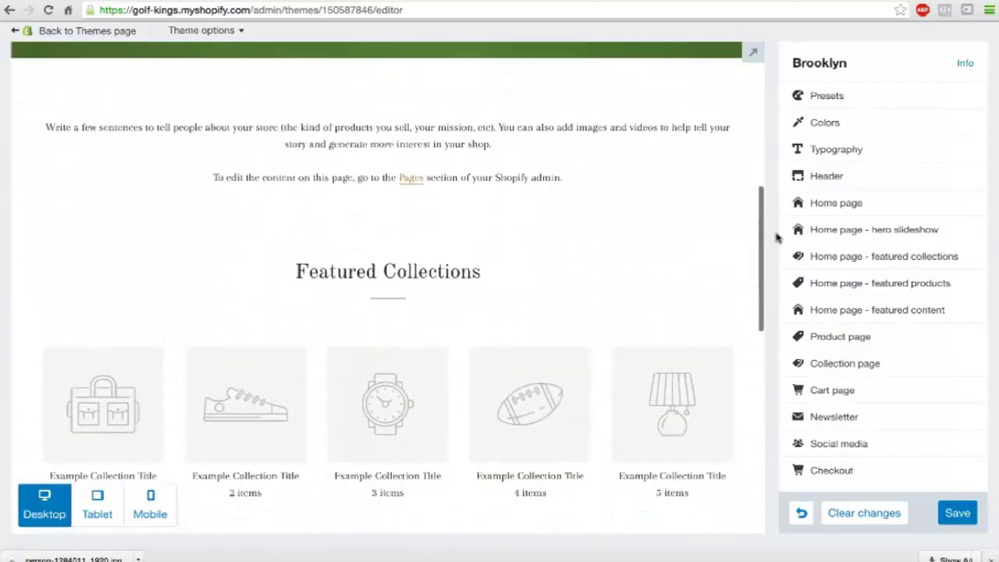
left_click(830, 206)
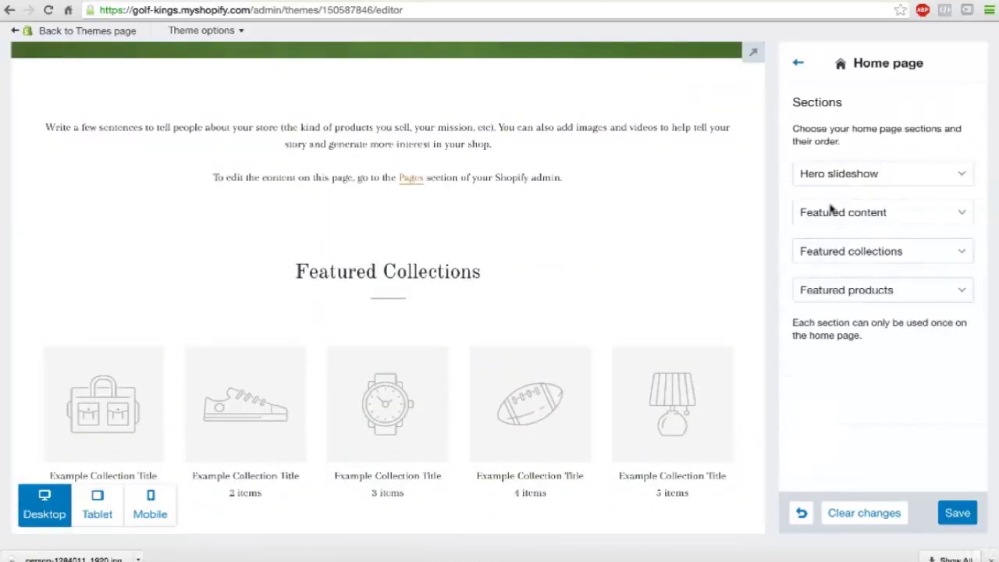
left_click(830, 208)
left_click(828, 151)
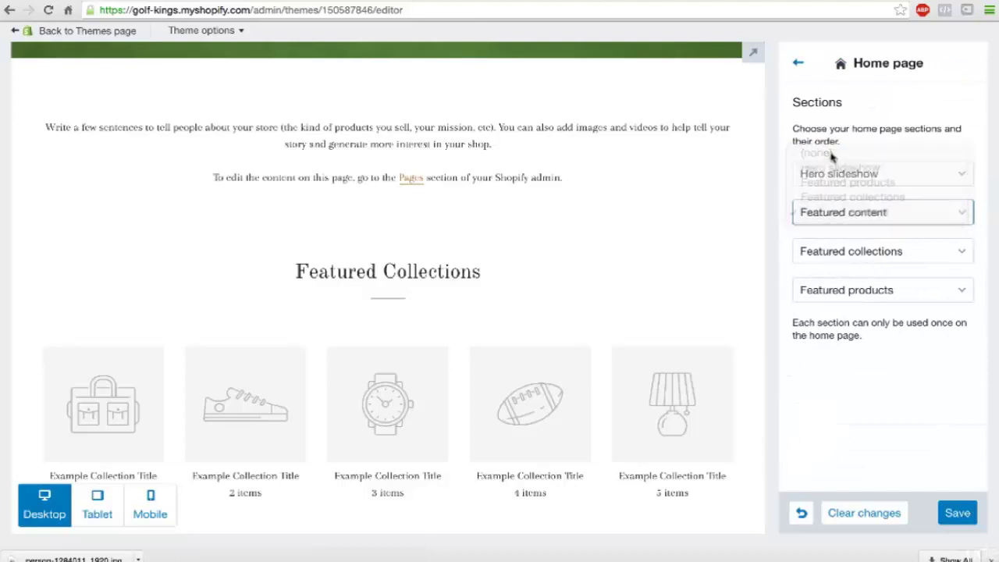
left_click(848, 250)
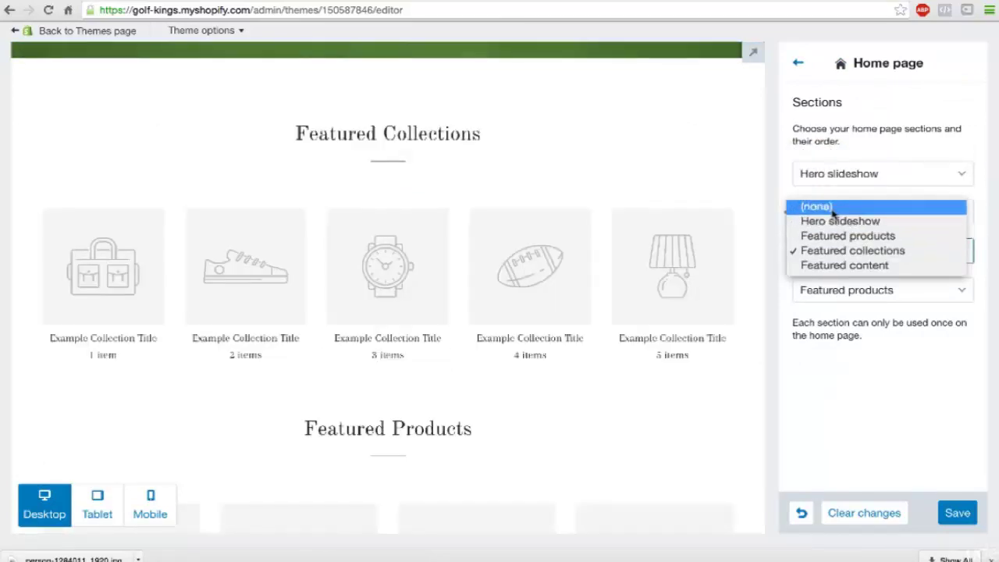
left_click(832, 211)
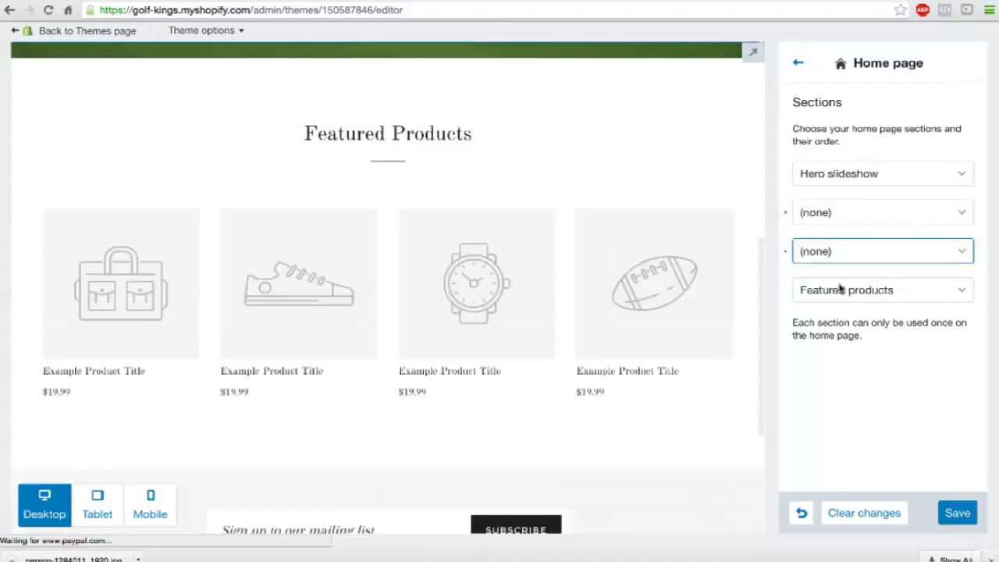
Step: Start adding a product to the home page collection, dismissing the new-window warning
mouse_move(489, 241)
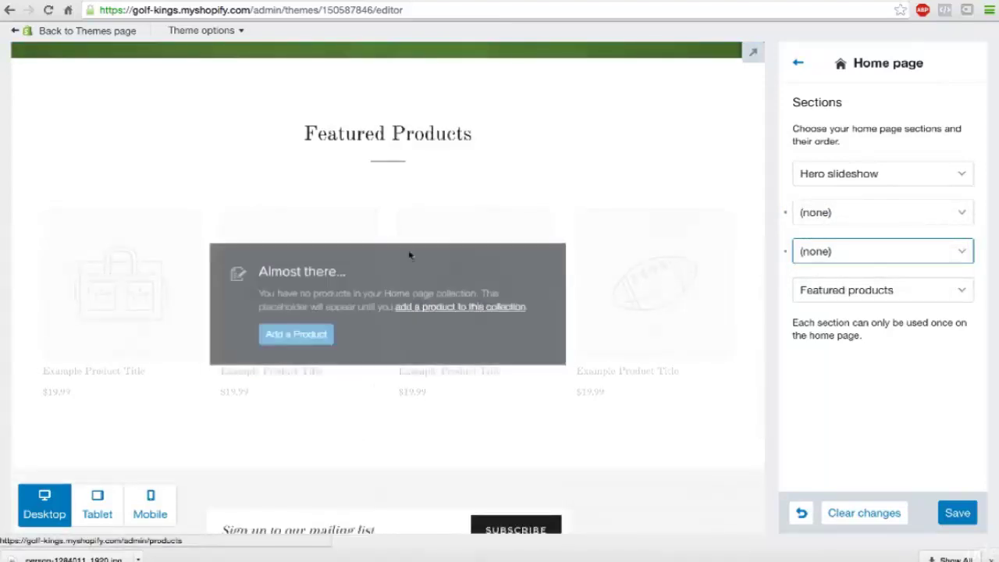
left_click(621, 224)
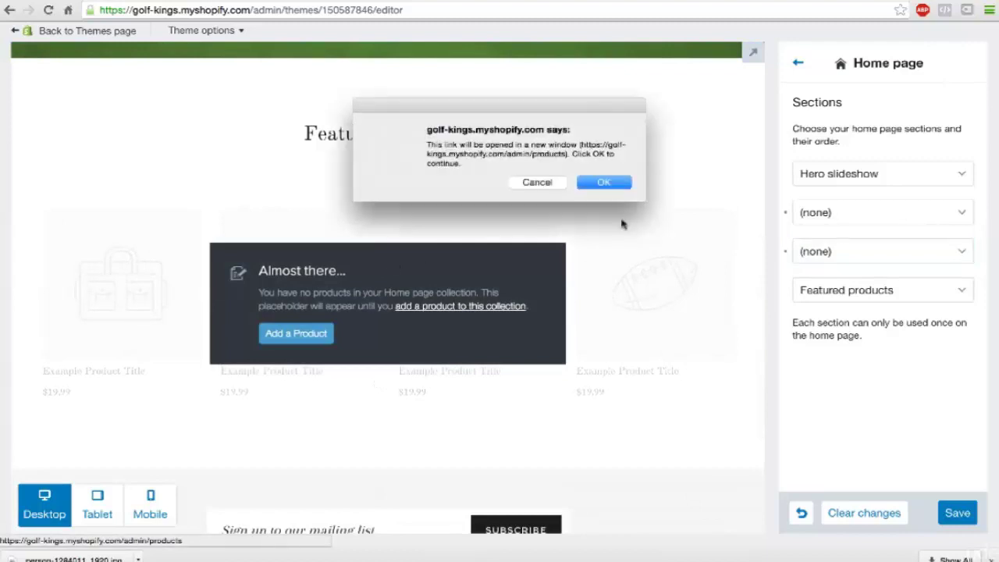
left_click(551, 186)
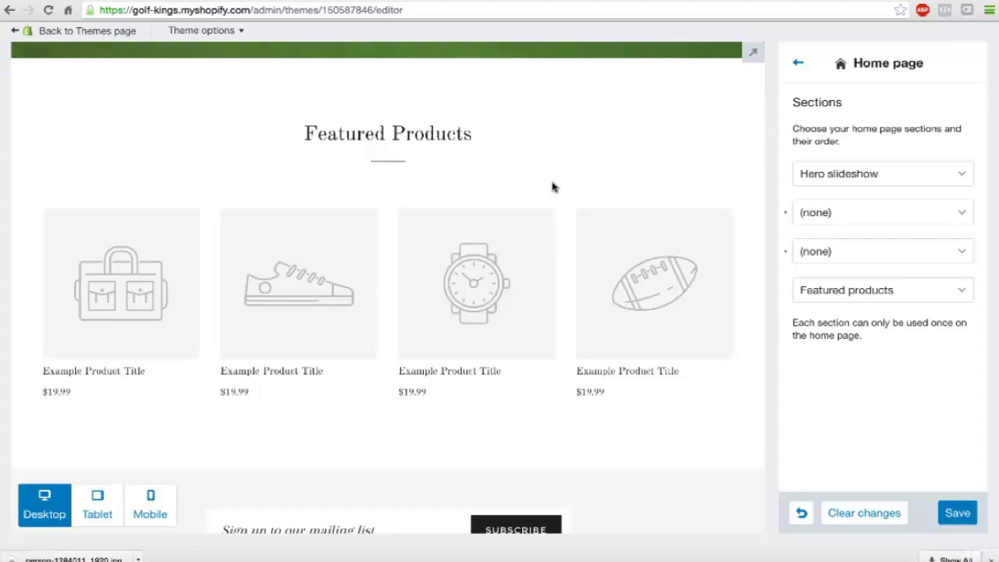
scroll(553, 187, "down", 3)
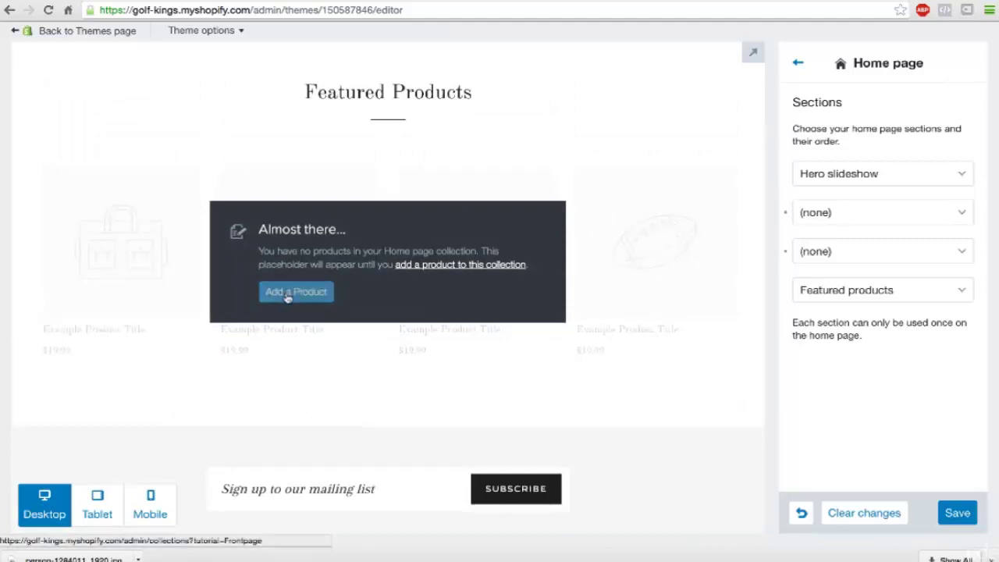
scroll(457, 312, "down", 1)
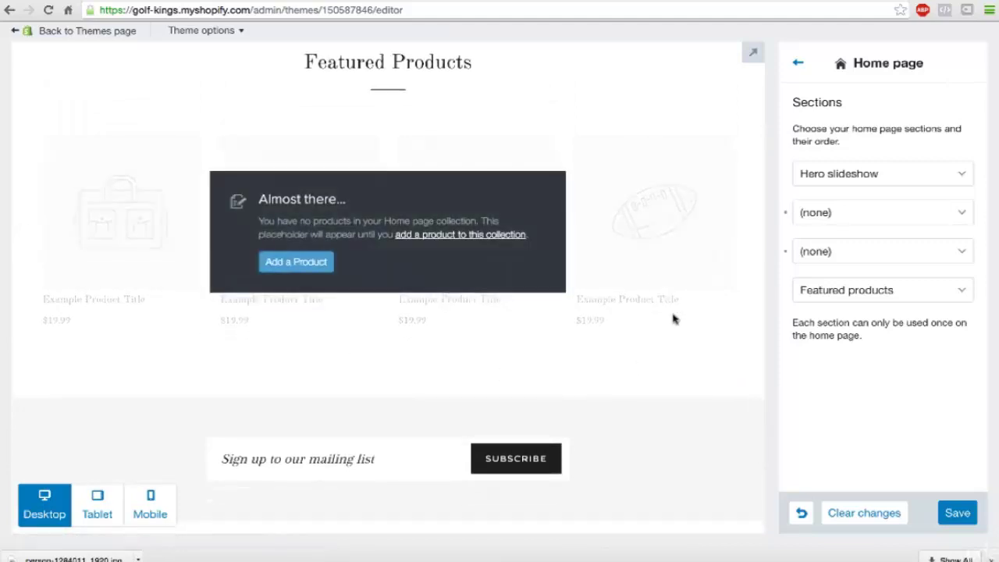
scroll(673, 319, "down", 3)
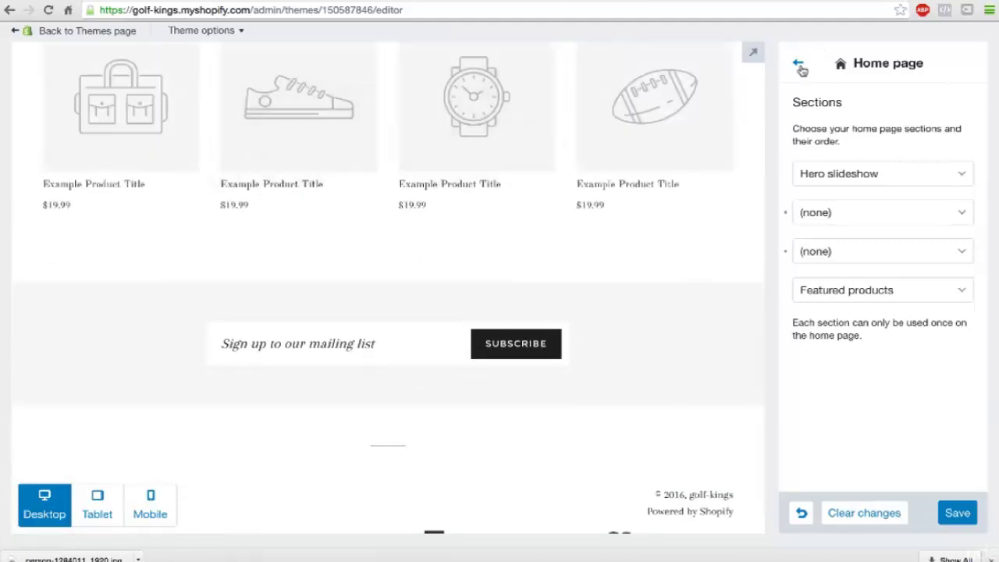
Step: Make the theme's links and accents colour green
left_click(800, 67)
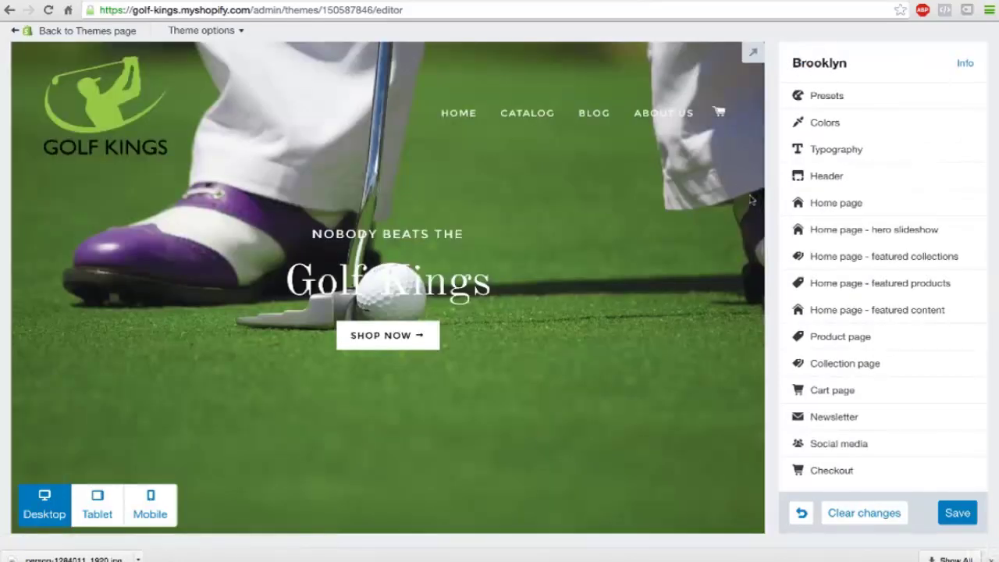
scroll(688, 286, "down", 10)
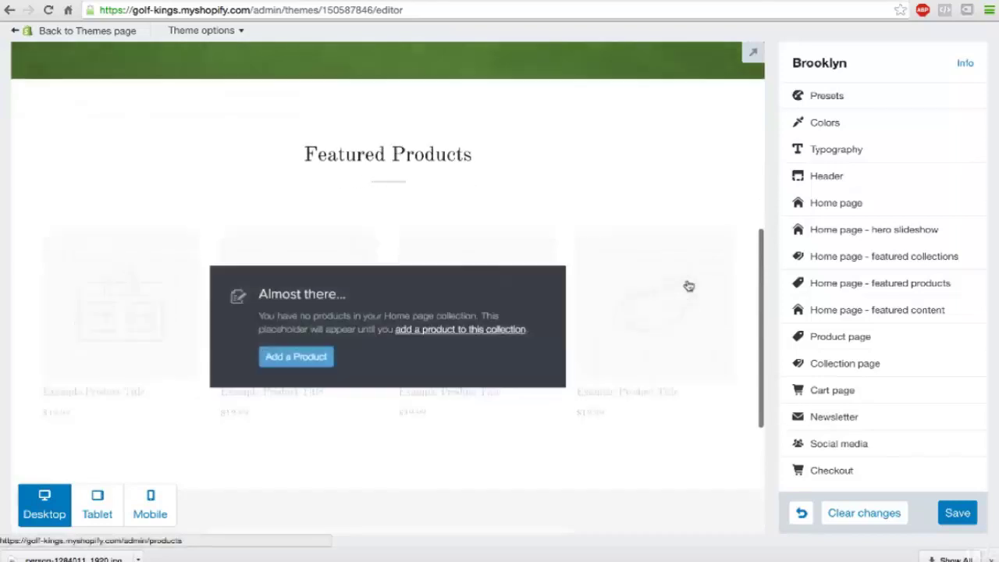
scroll(689, 286, "down", 7)
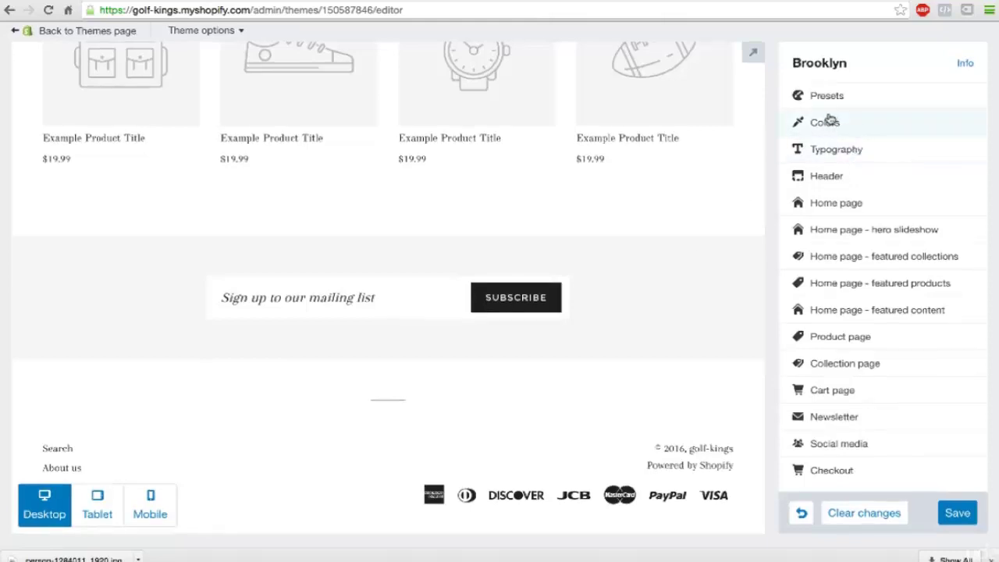
left_click(831, 122)
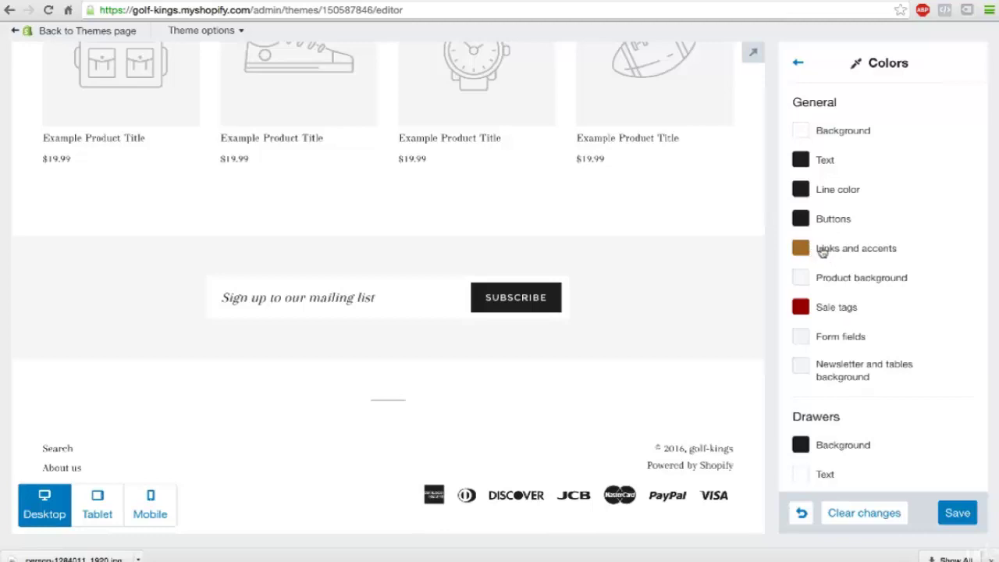
left_click(823, 252)
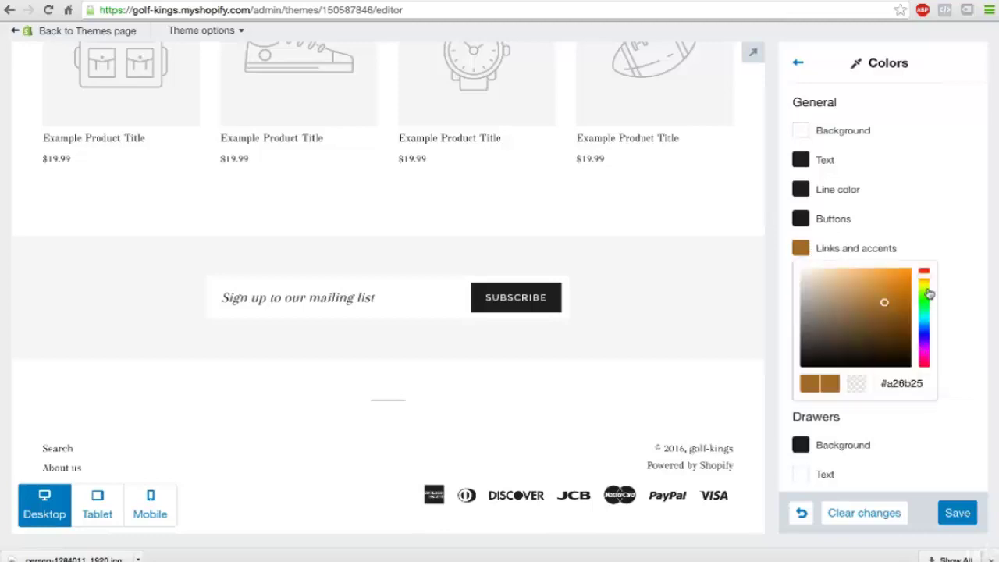
left_click_drag(927, 295, 929, 302)
Step: Make the theme's button colour a bright green
left_click(945, 224)
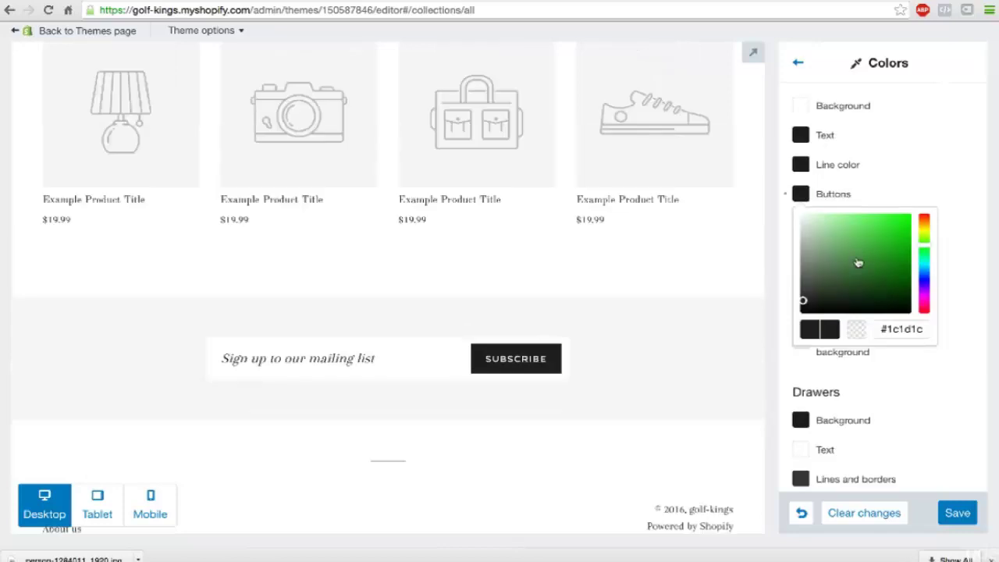
left_click_drag(857, 263, 876, 245)
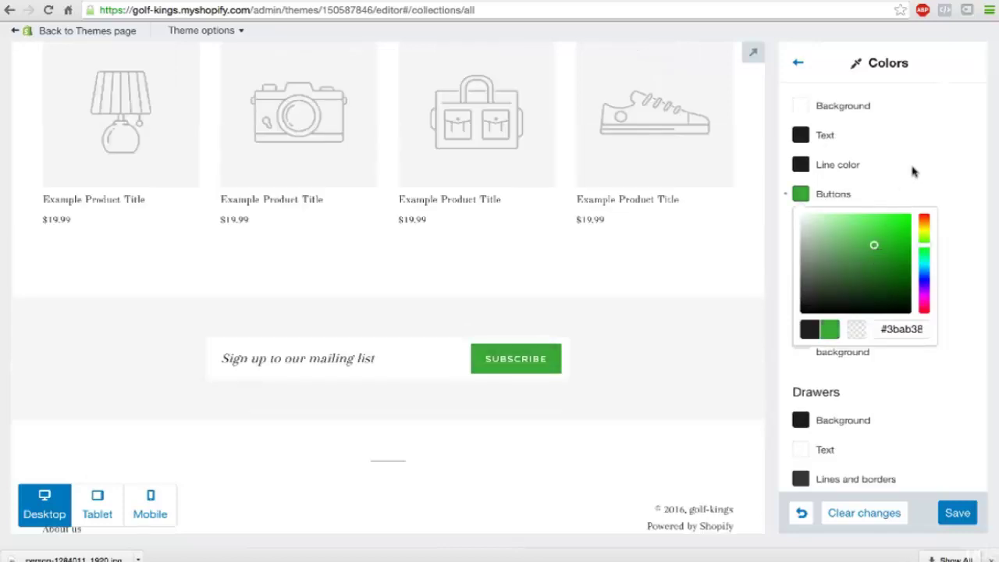
left_click(915, 170)
scroll(914, 167, "down", 1)
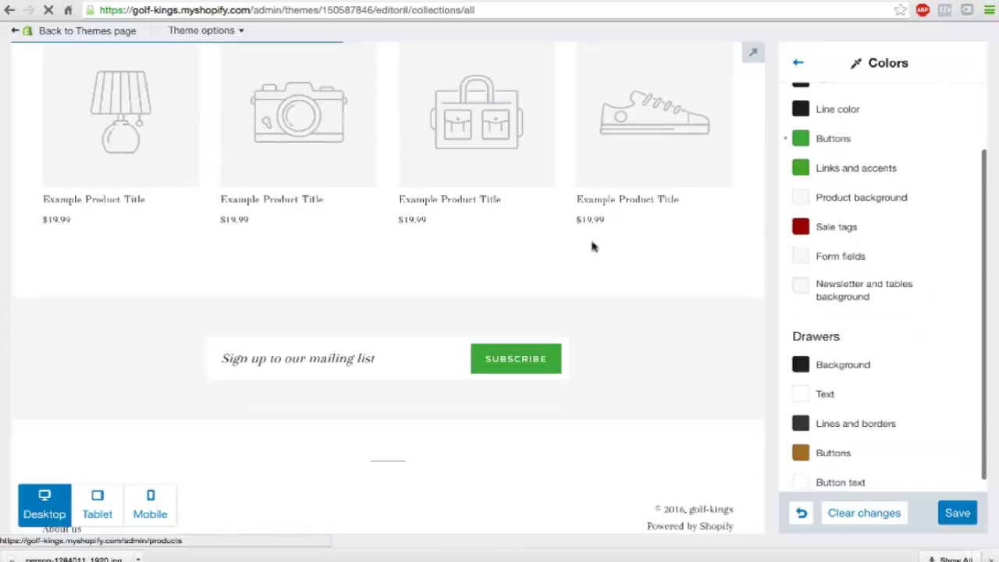
scroll(593, 245, "down", 2)
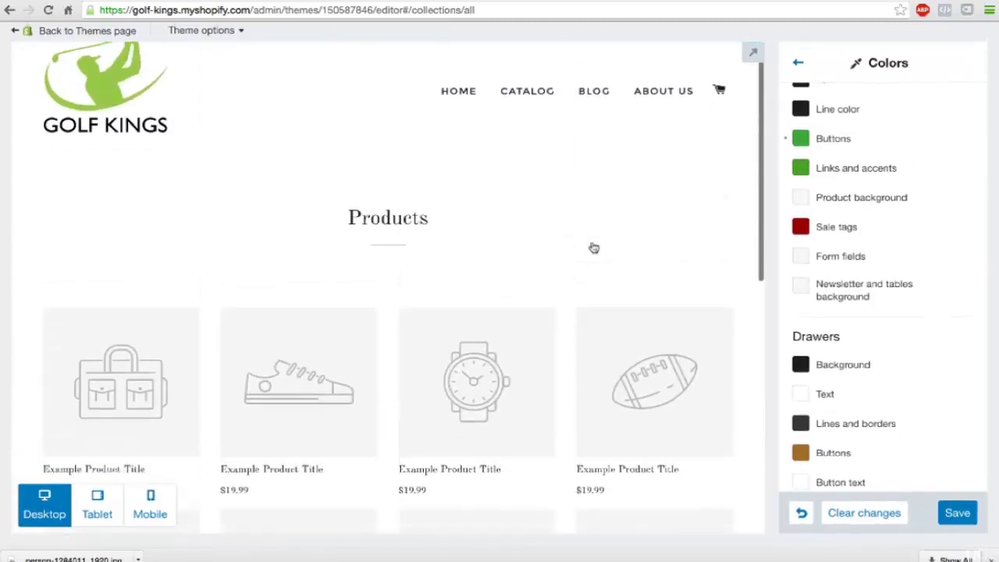
scroll(593, 246, "down", 10)
scroll(593, 248, "up", 10)
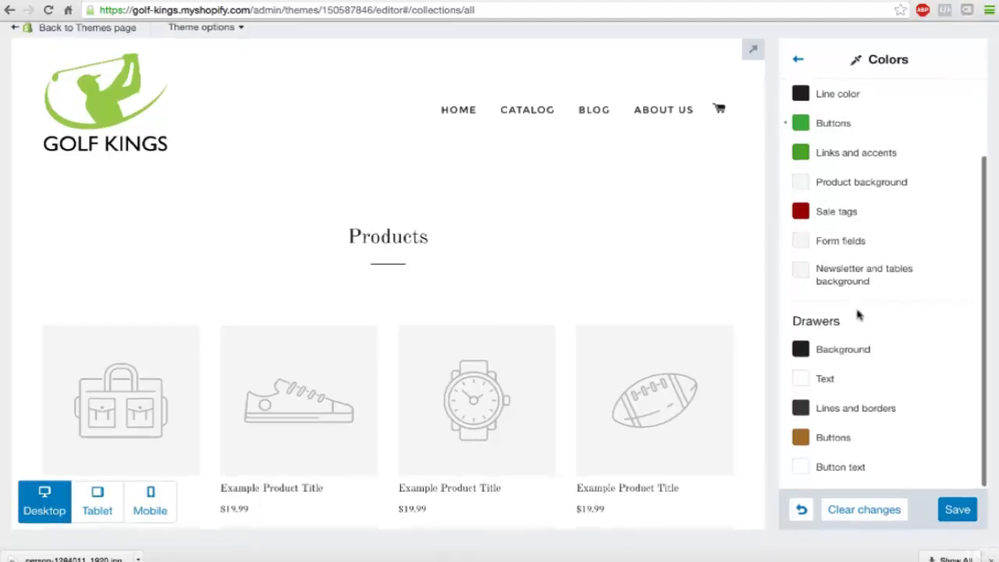
left_click(795, 65)
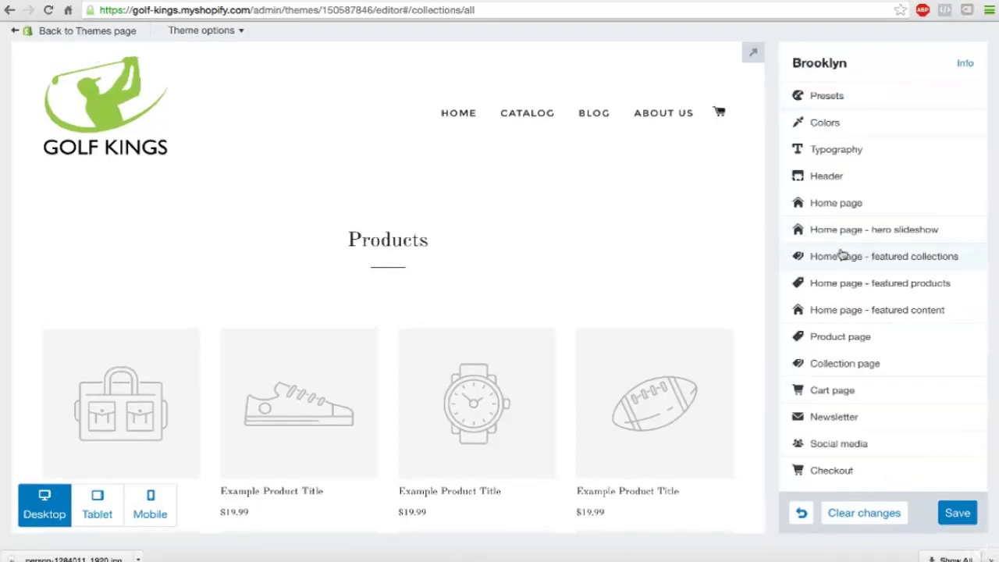
Step: Review the Facebook, Twitter and Pinterest account fields in Social media settings
scroll(814, 254, "down", 1)
scroll(625, 322, "down", 3)
scroll(624, 321, "down", 3)
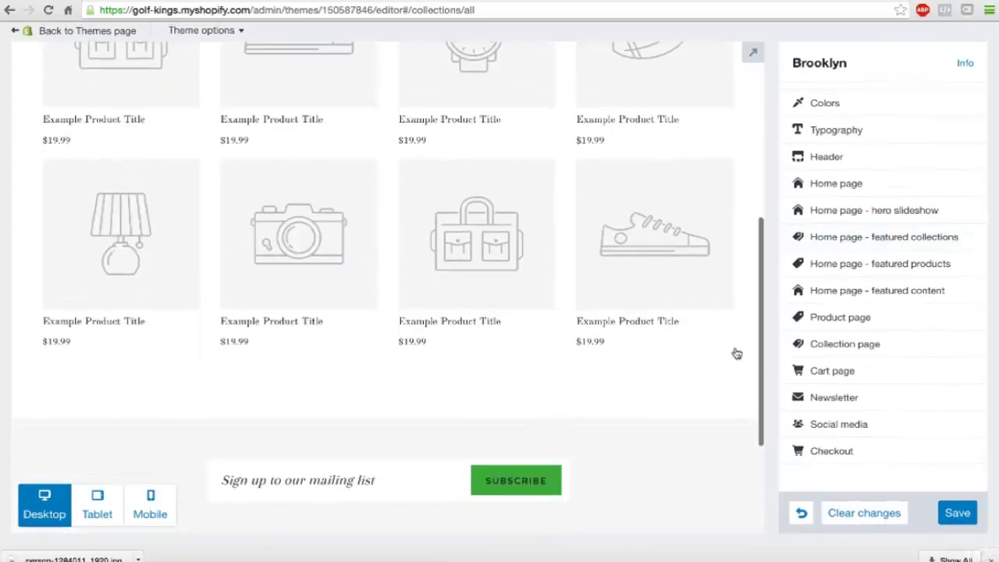
left_click(836, 424)
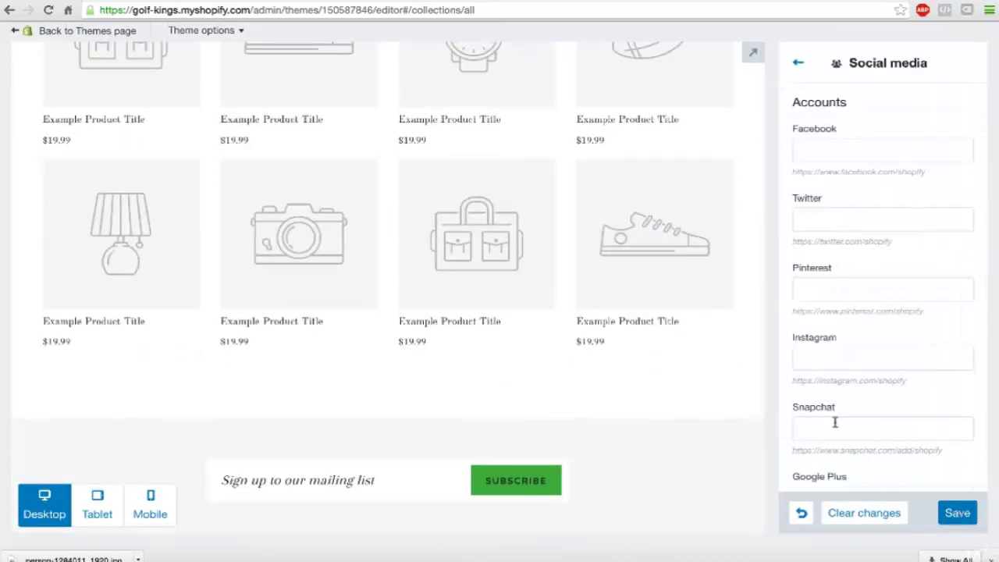
left_click(821, 147)
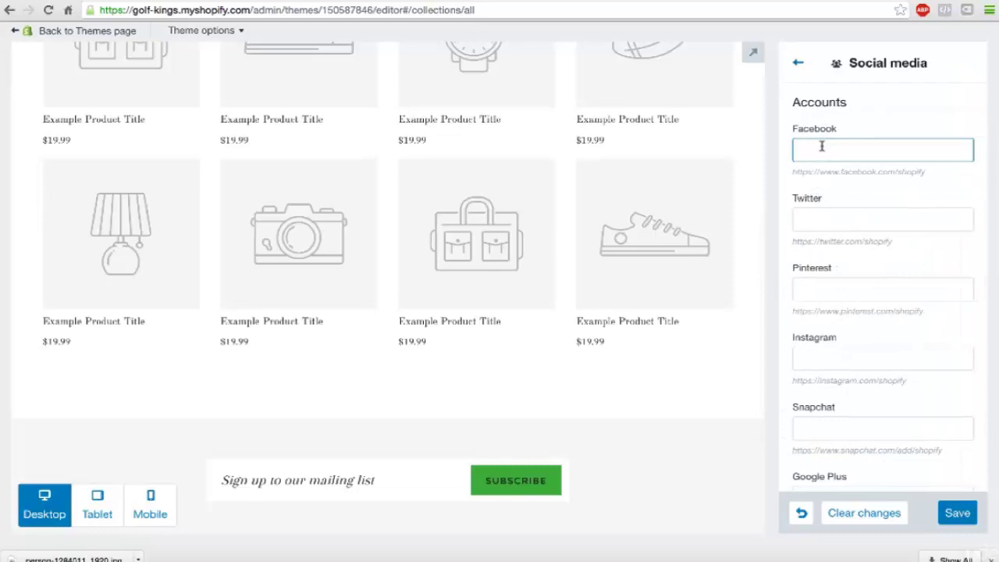
left_click(827, 222)
left_click(835, 290)
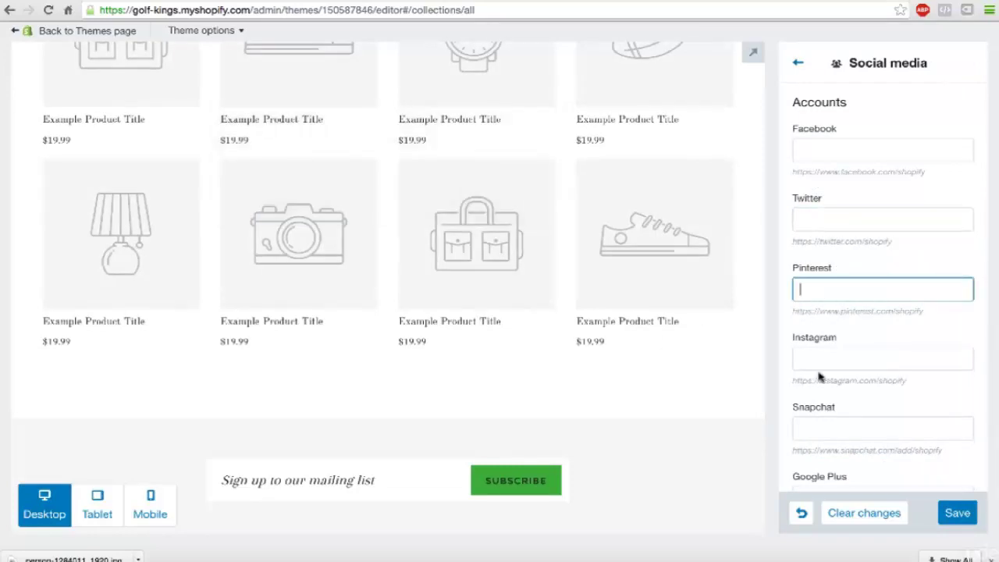
Step: Save the theme colour changes
scroll(665, 372, "down", 3)
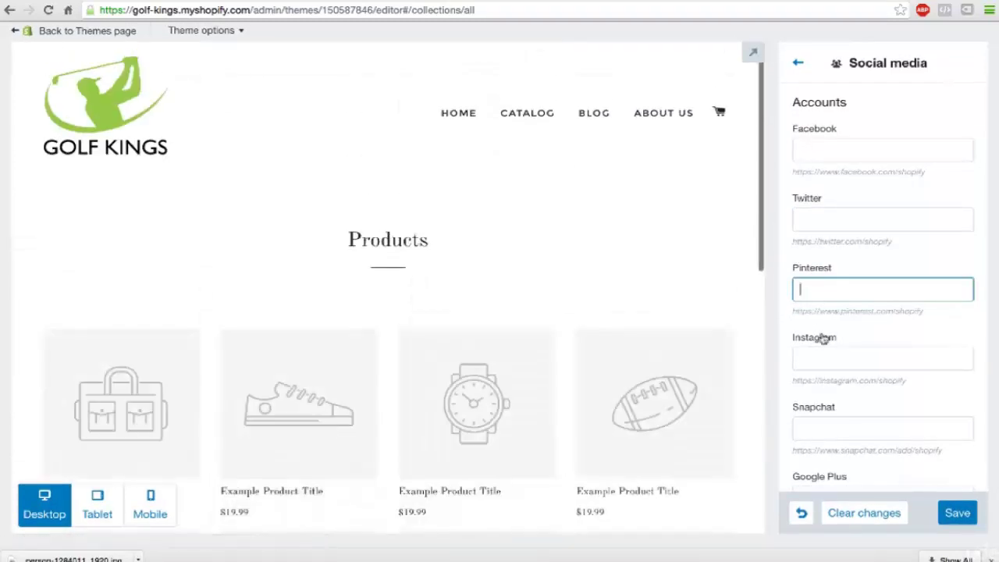
left_click(797, 67)
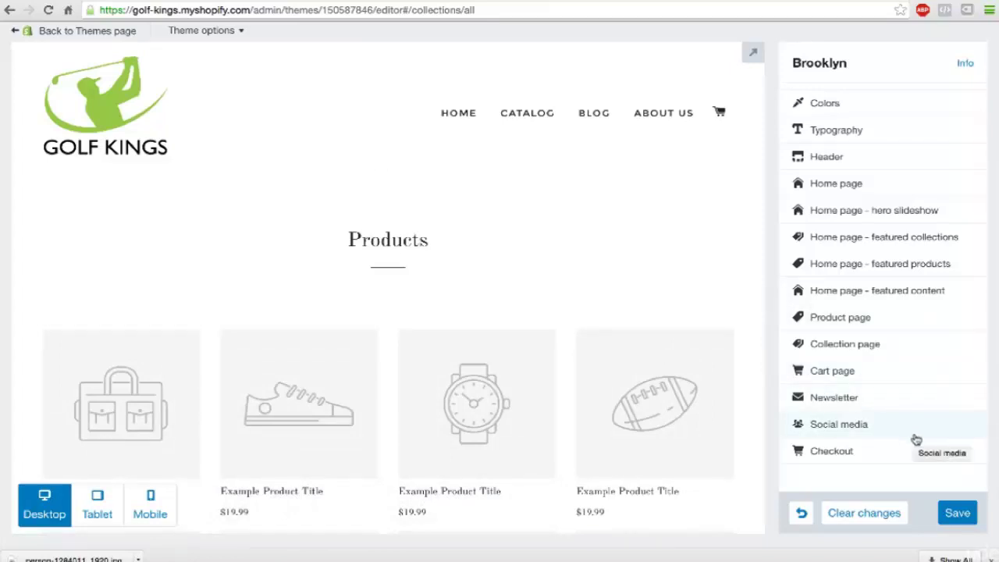
left_click(957, 513)
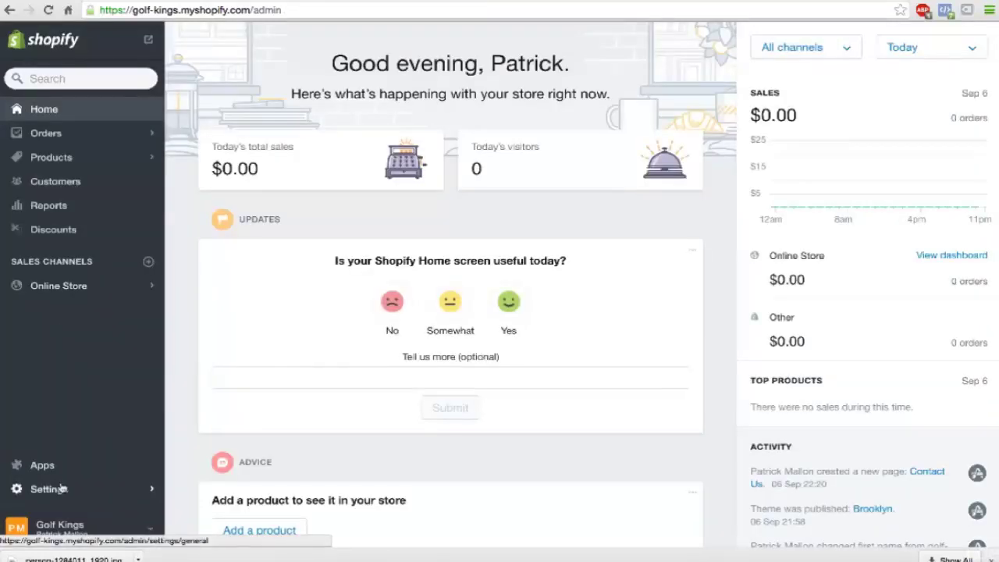
Step: Set customer accounts to 'Accounts are optional' in Settings > Checkout
left_click(63, 487)
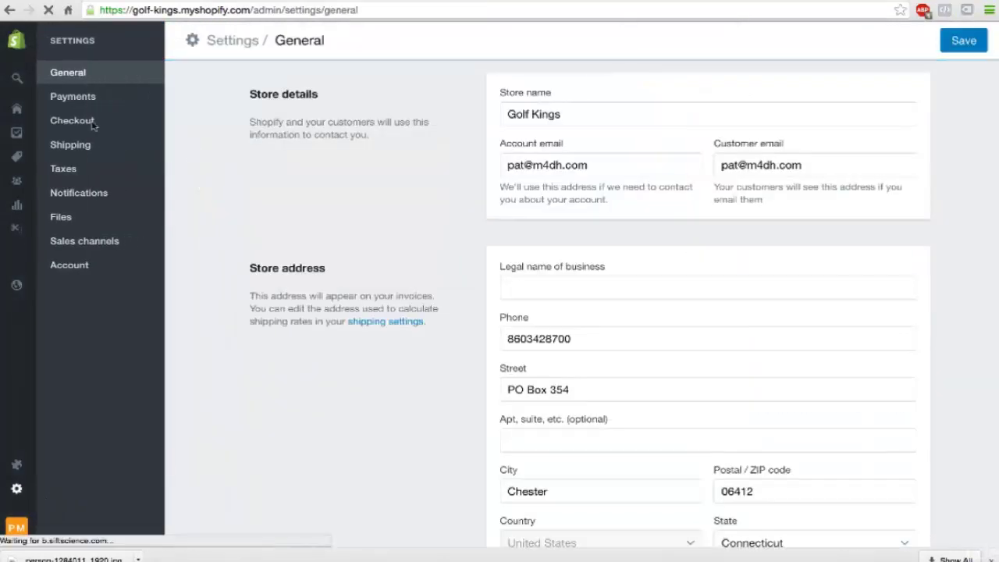
left_click(89, 126)
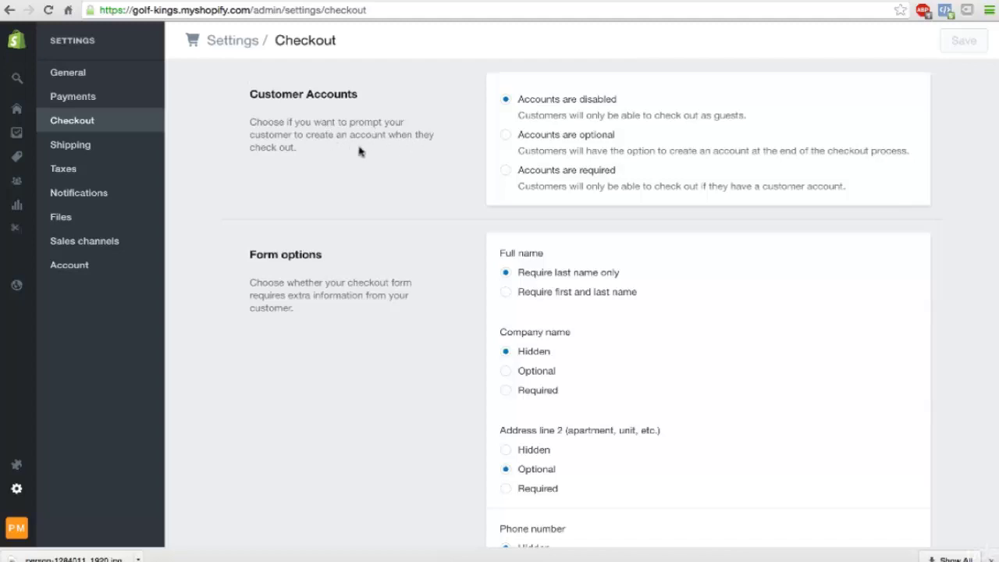
left_click(506, 136)
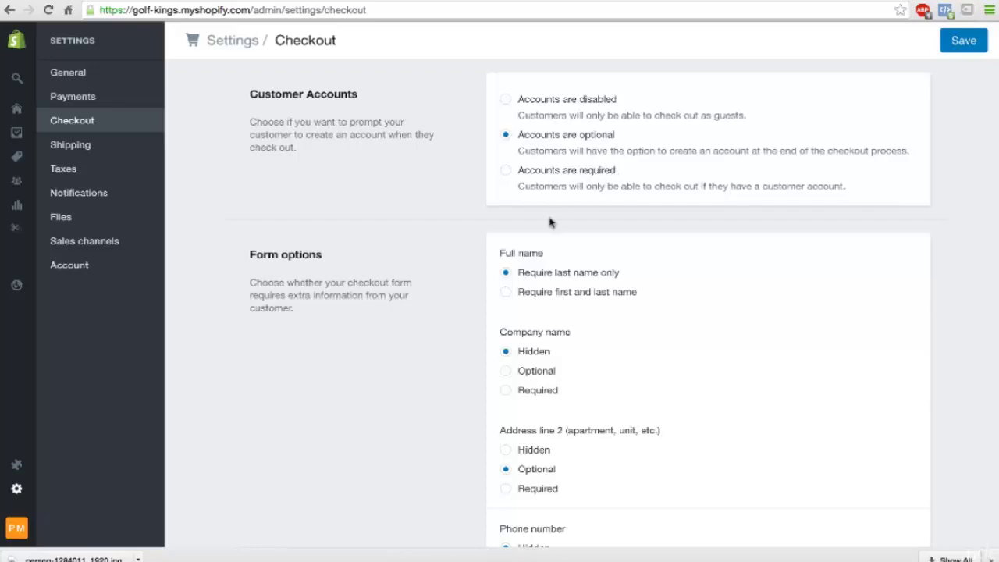
scroll(551, 222, "down", 1)
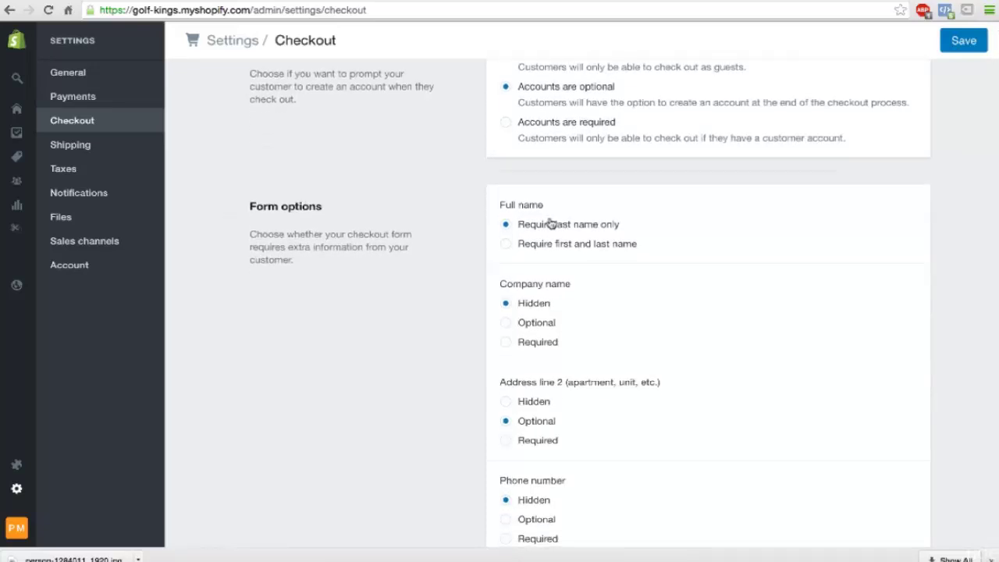
scroll(551, 224, "down", 1)
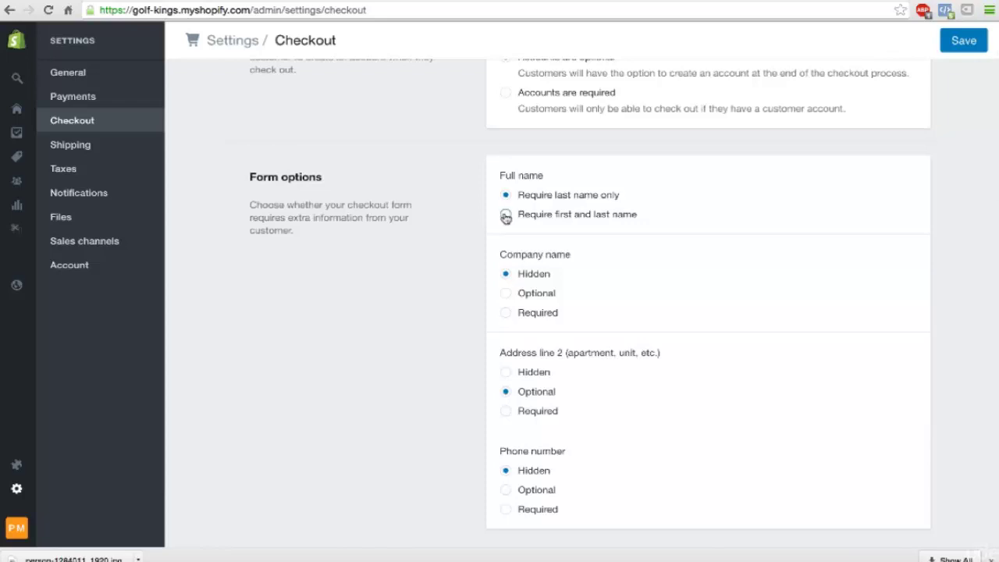
Step: Require first and last names, and make company name and phone number optional
left_click(505, 216)
scroll(506, 217, "down", 2)
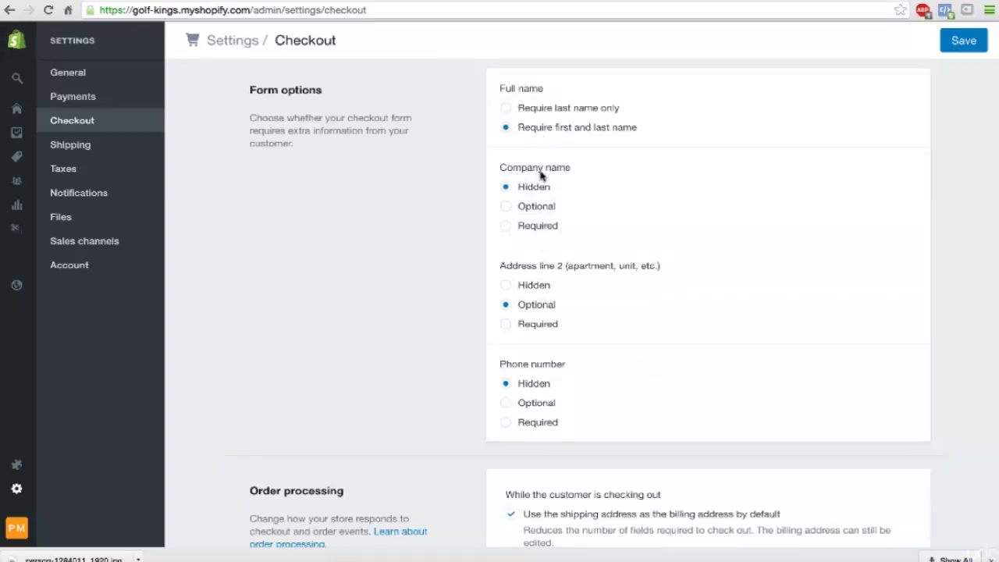
scroll(532, 290, "down", 1)
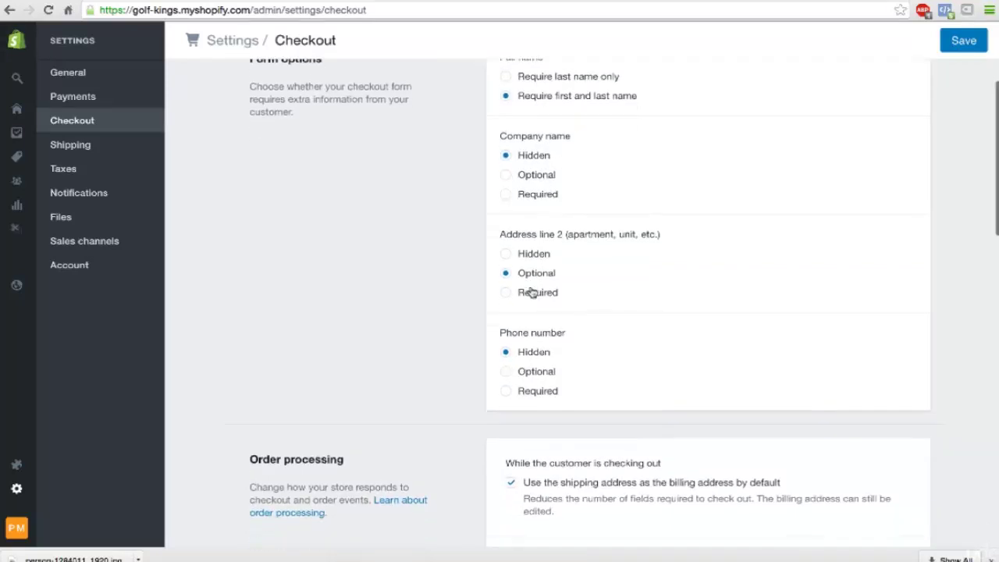
scroll(535, 305, "down", 1)
scroll(533, 307, "down", 1)
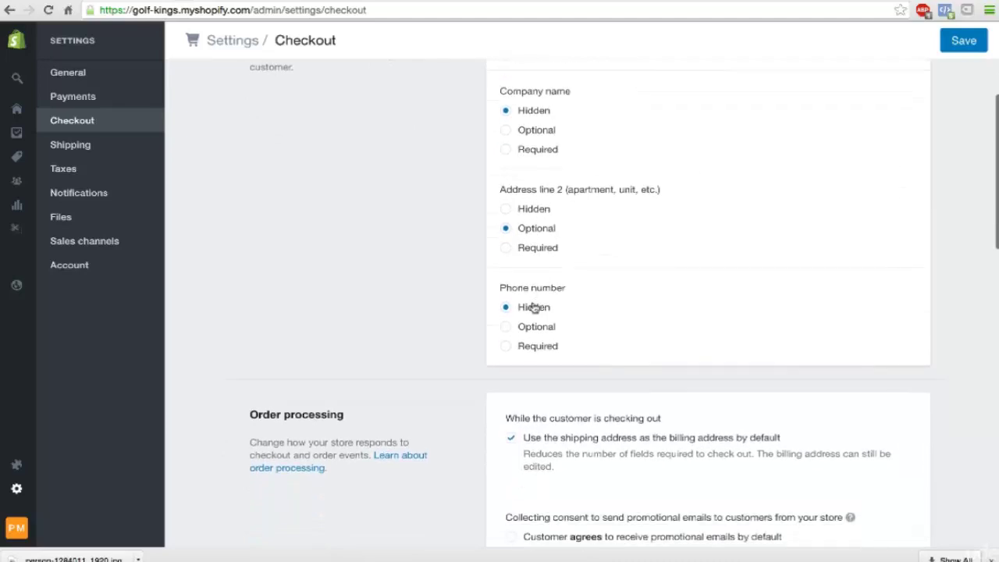
left_click(508, 290)
scroll(507, 290, "up", 1)
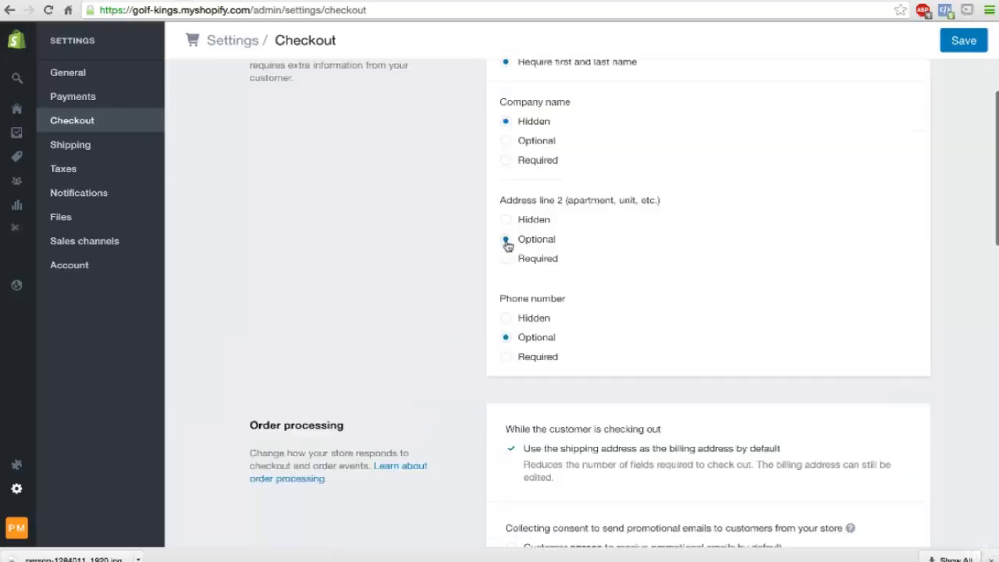
scroll(508, 234, "up", 1)
left_click(508, 185)
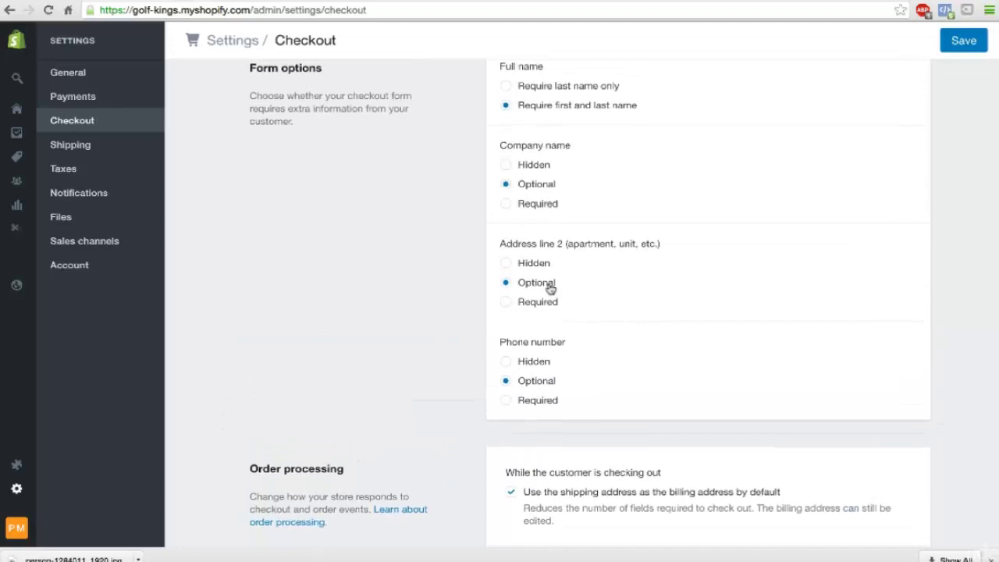
Step: Default promotional email consent to 'Customer agrees'
scroll(549, 288, "down", 1)
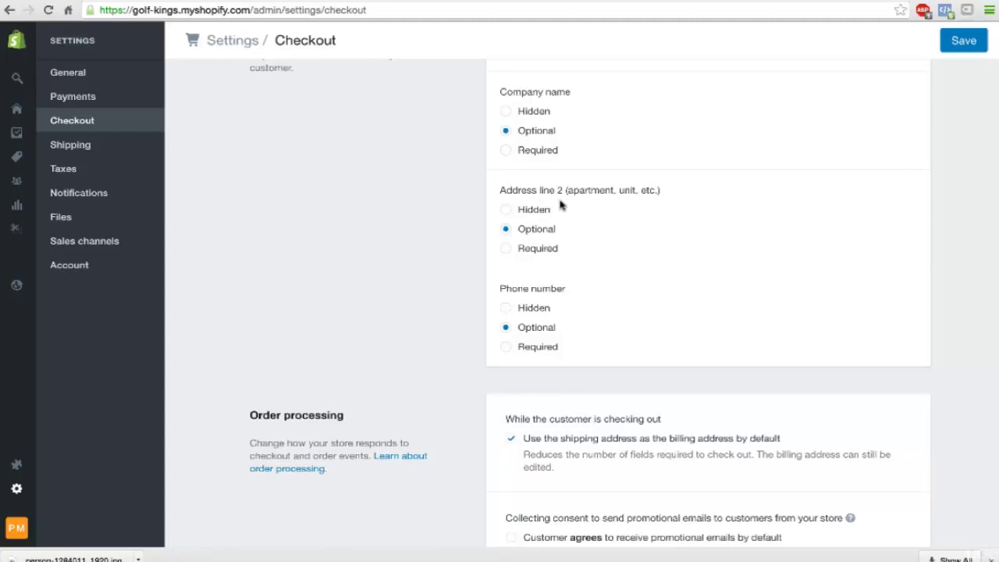
scroll(560, 204, "down", 4)
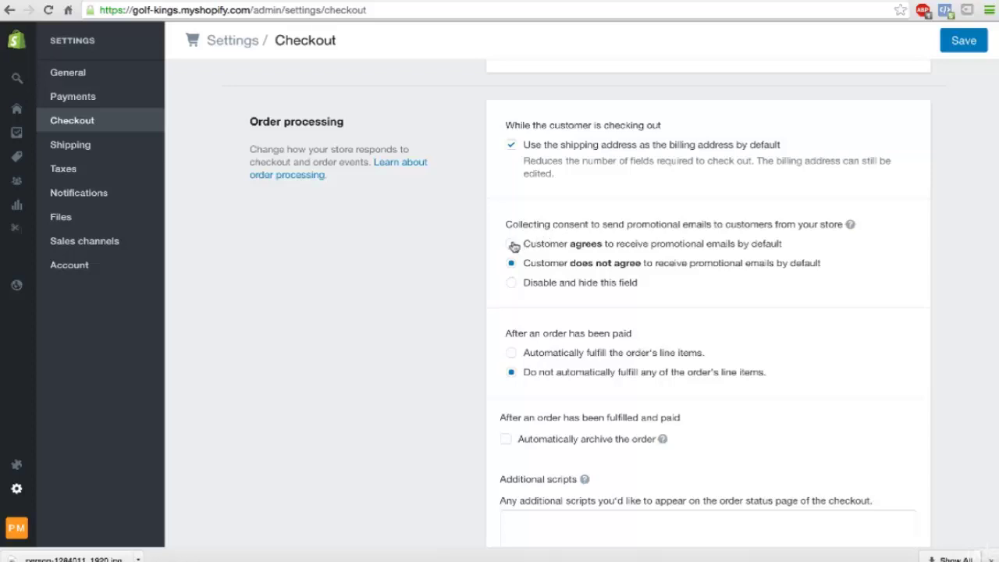
left_click(512, 245)
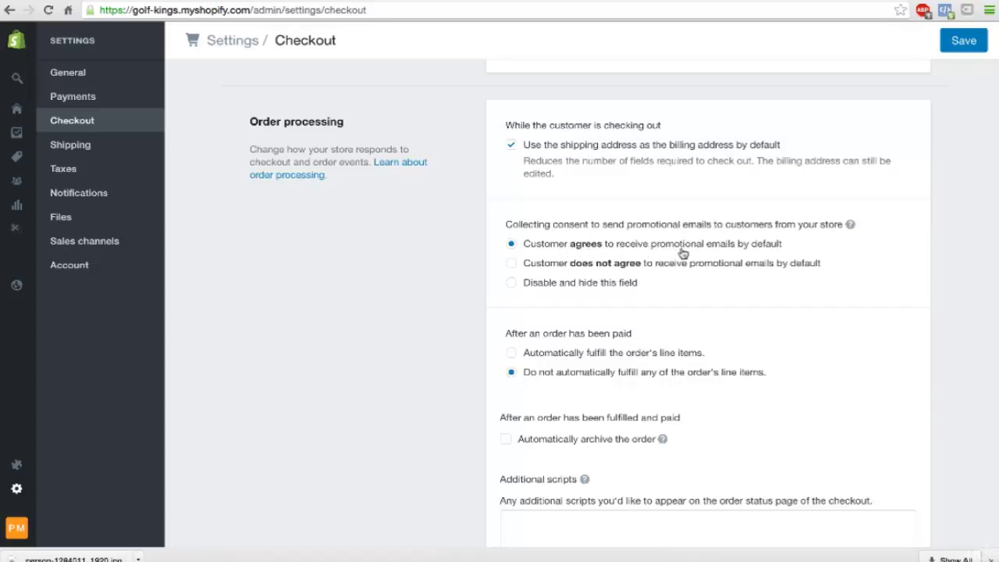
Step: Fill the refund and privacy policies with Shopify's generated sample text
scroll(638, 351, "down", 2)
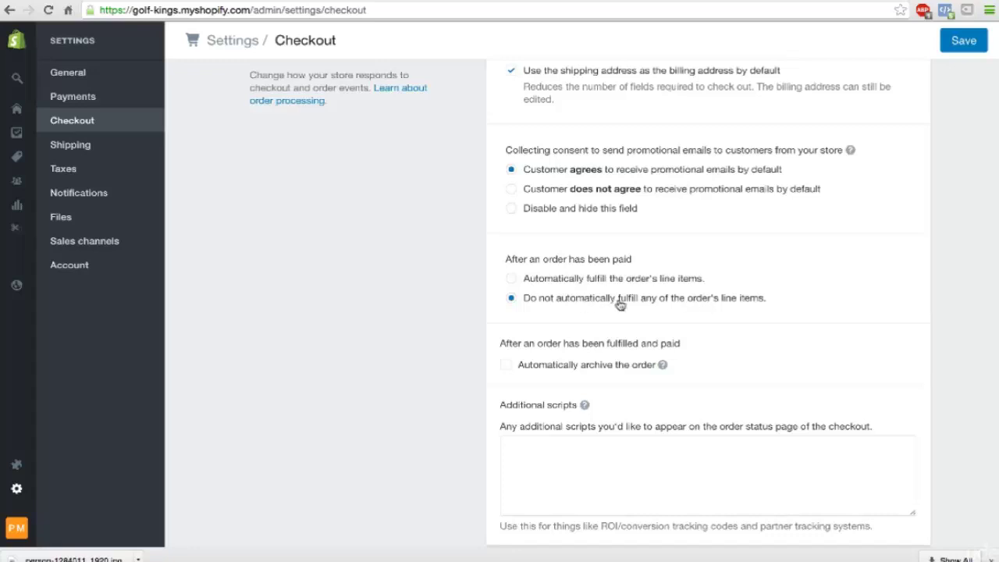
scroll(572, 351, "down", 2)
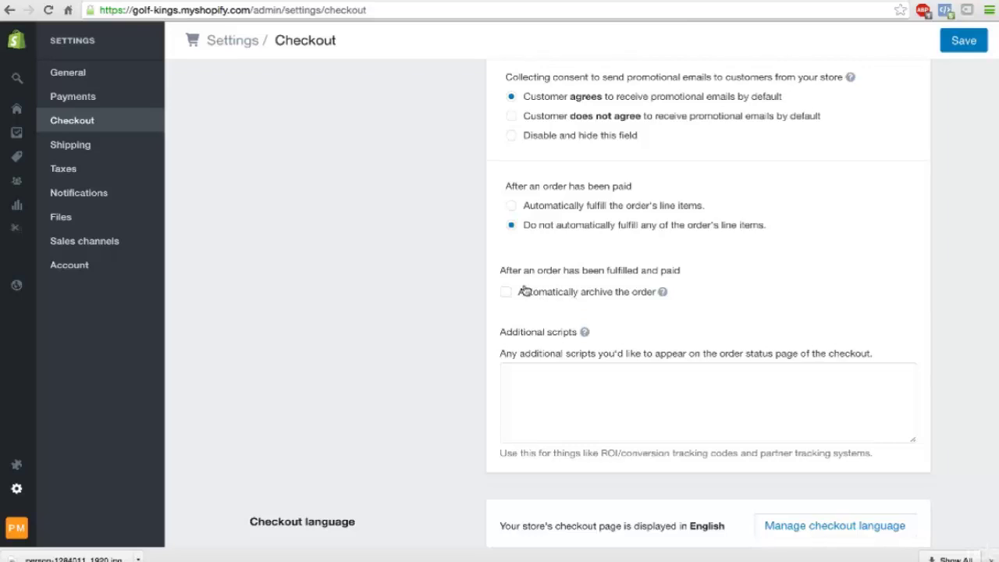
scroll(512, 295, "down", 5)
scroll(557, 249, "down", 2)
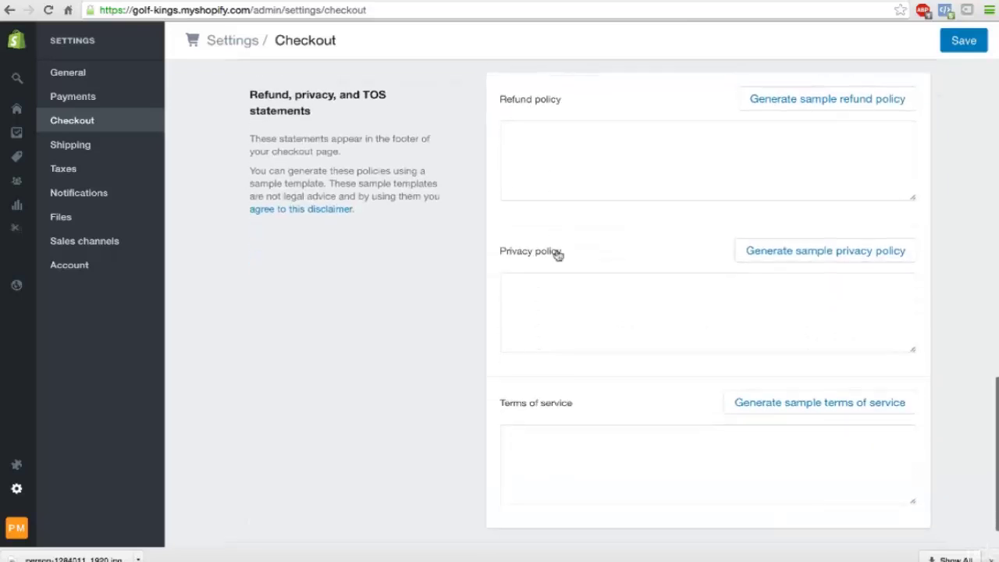
scroll(551, 328, "down", 2)
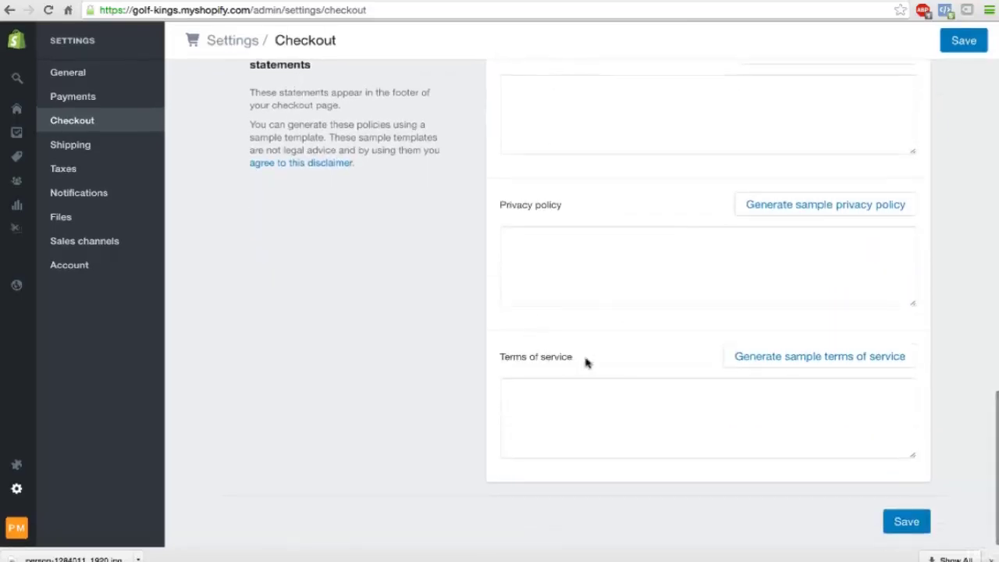
scroll(586, 360, "up", 3)
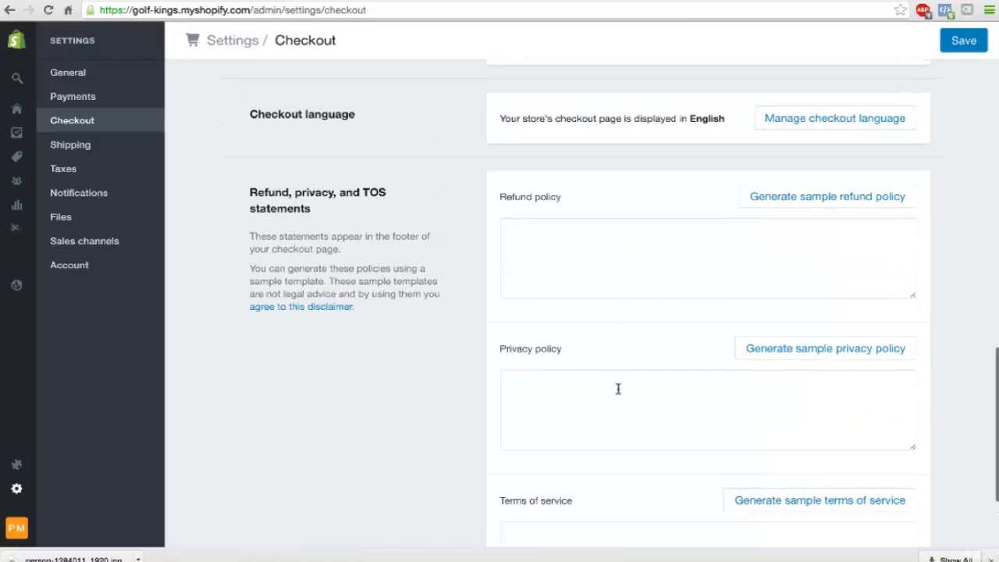
scroll(625, 399, "down", 2)
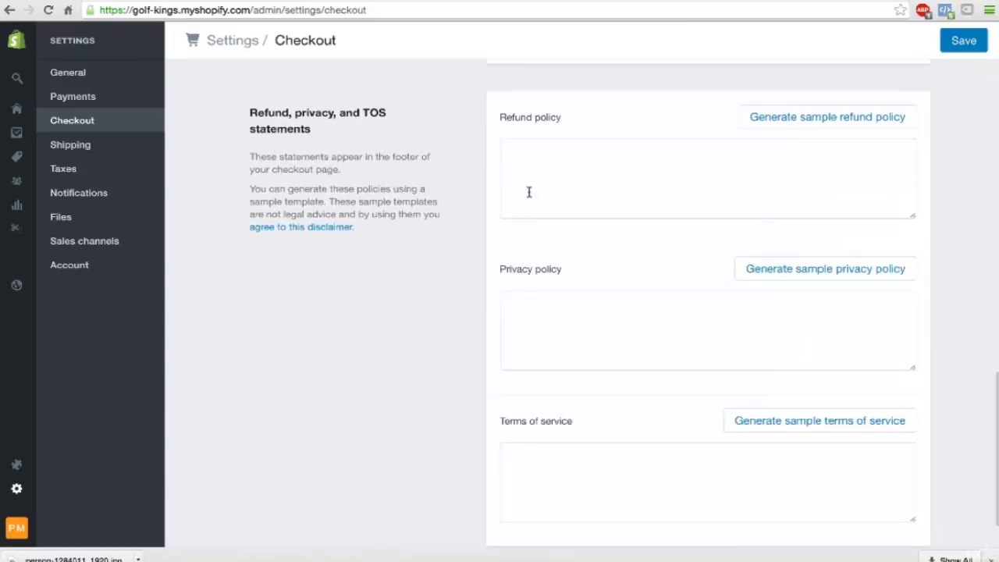
left_click(804, 123)
scroll(803, 121, "down", 2)
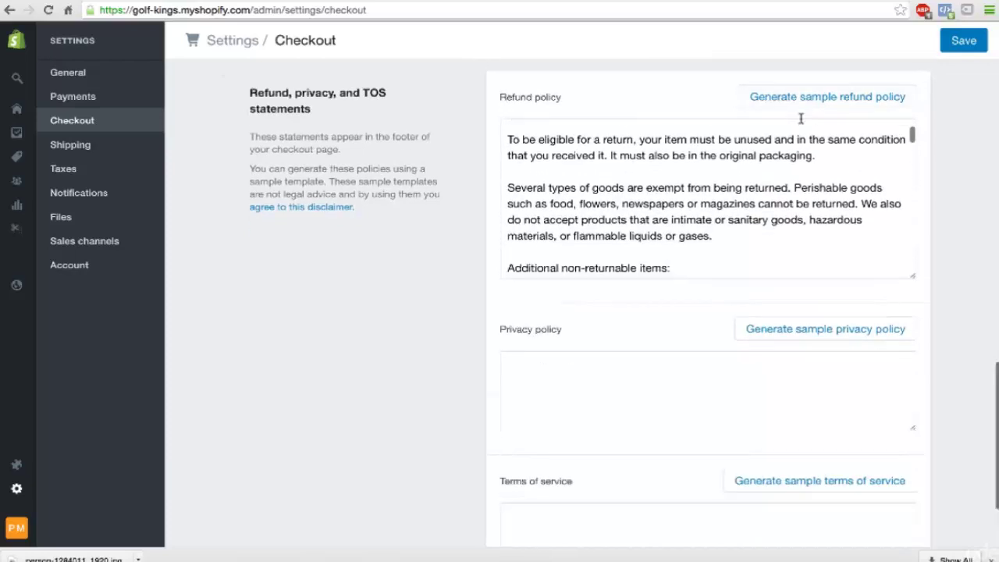
scroll(801, 179, "down", 3)
left_click(824, 203)
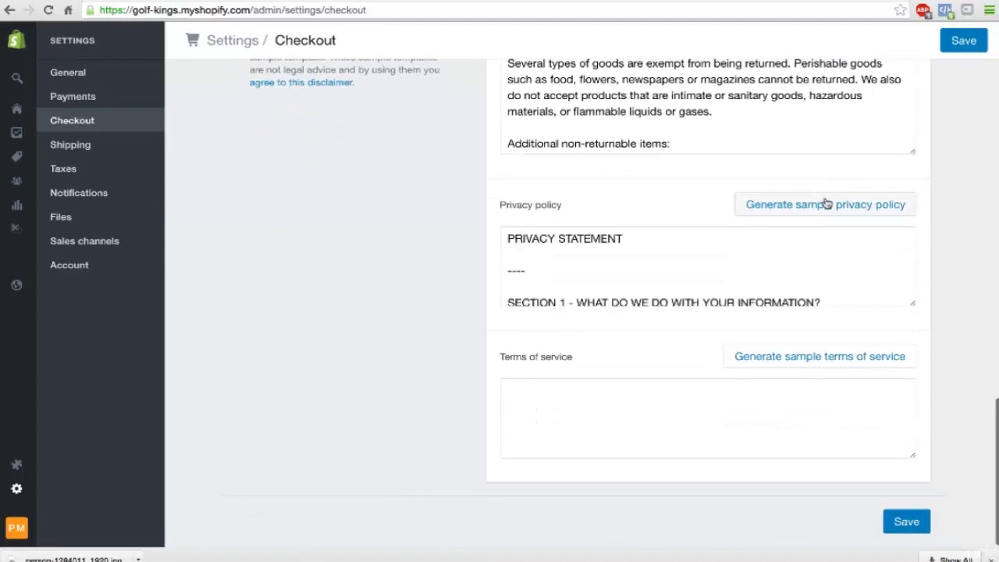
Step: Generate the sample terms of service, check the Golf Kings store name in it, and save
scroll(908, 273, "down", 3)
scroll(908, 274, "down", 1)
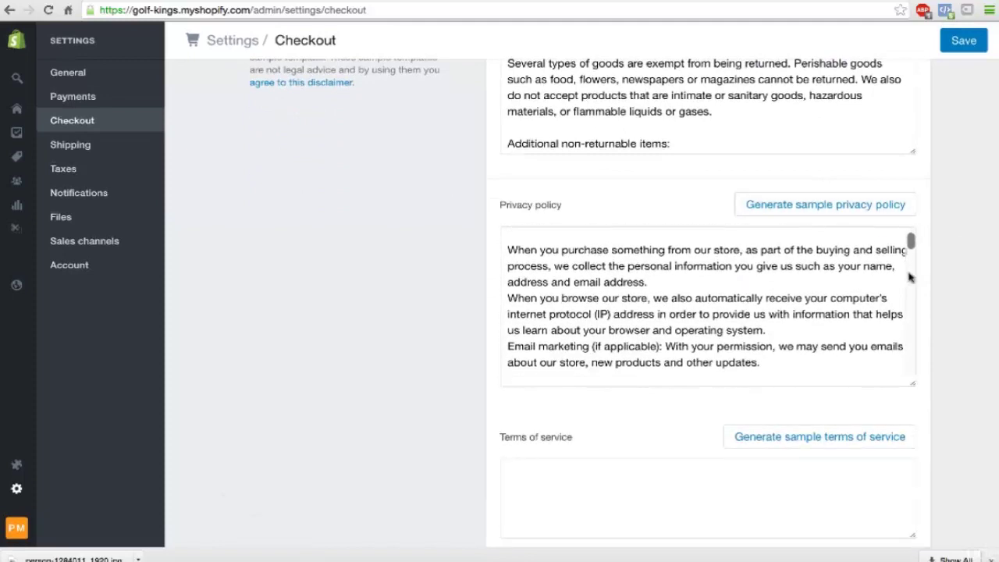
scroll(945, 300, "down", 2)
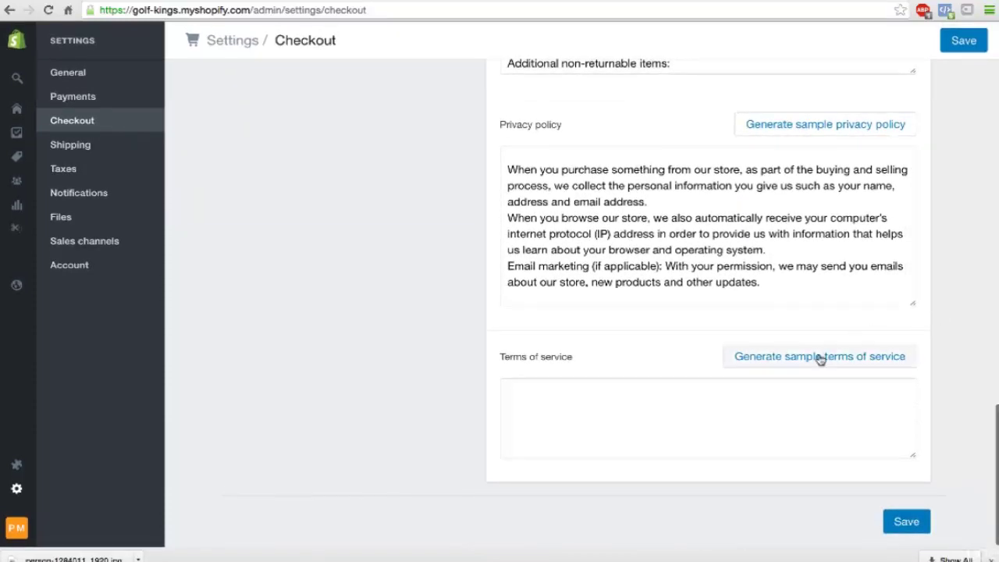
left_click(819, 356)
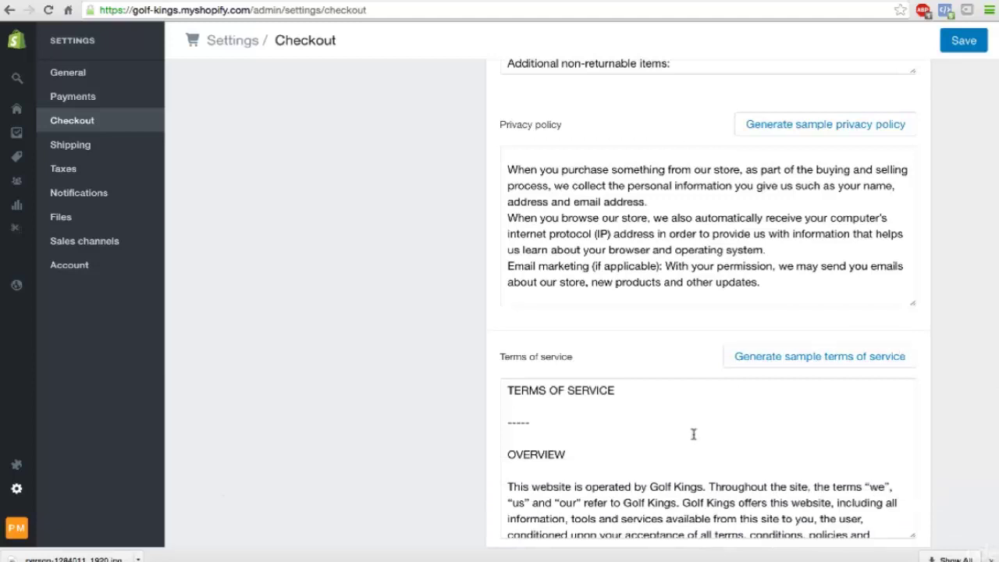
left_click_drag(650, 486, 703, 487)
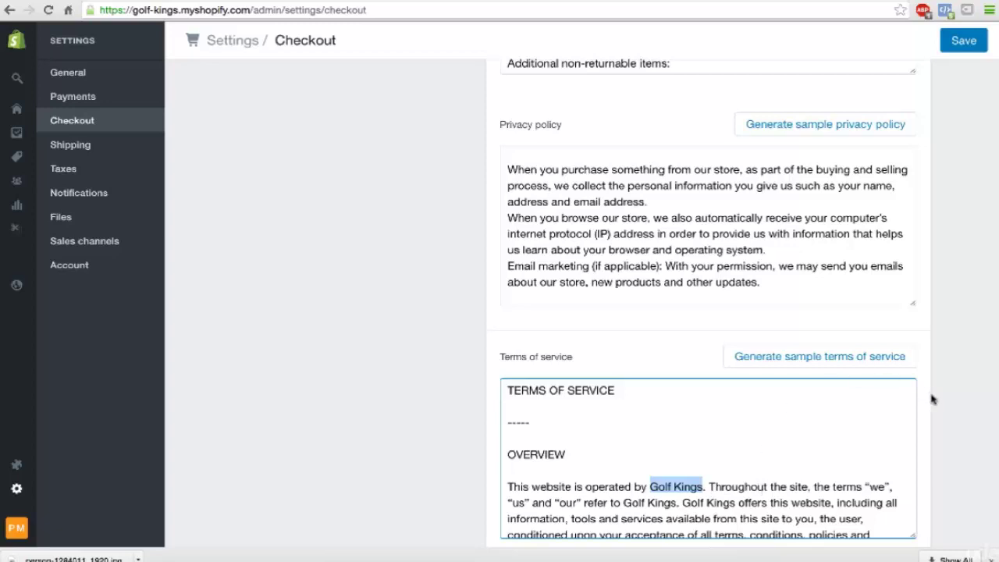
scroll(932, 400, "down", 2)
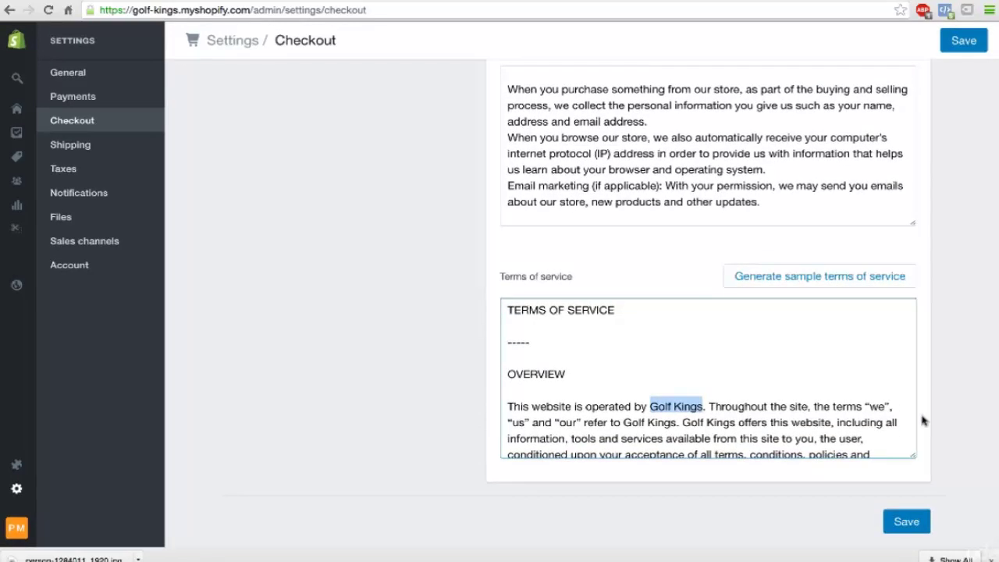
left_click(905, 523)
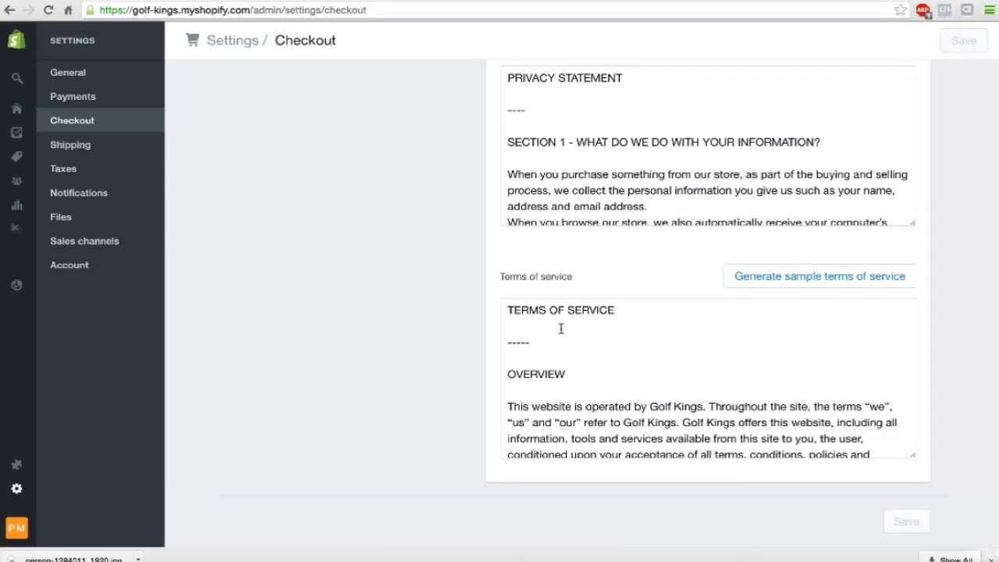
scroll(560, 329, "up", 3)
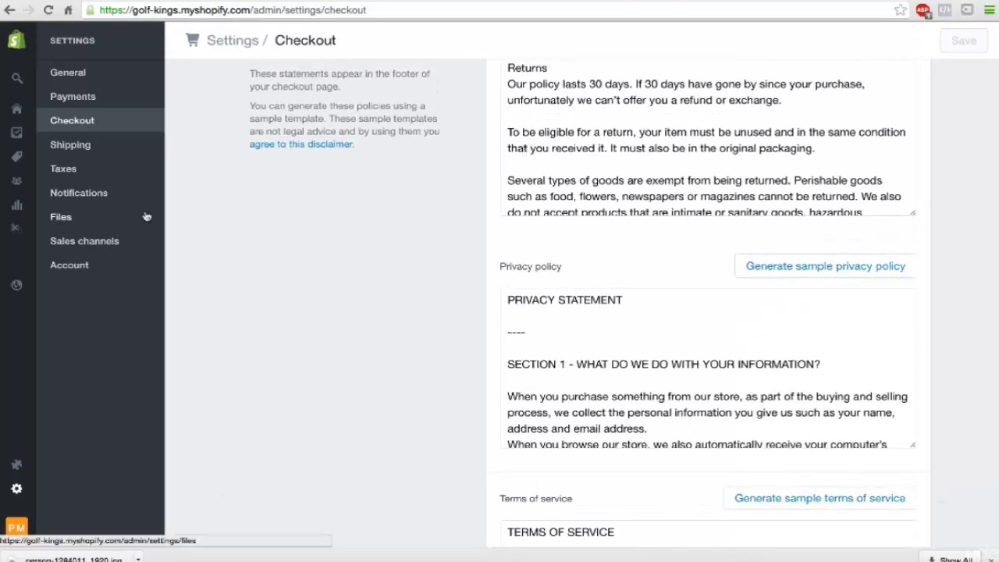
Step: Browse the store's themes under Online Store, then go to the general Settings page
mouse_move(19, 111)
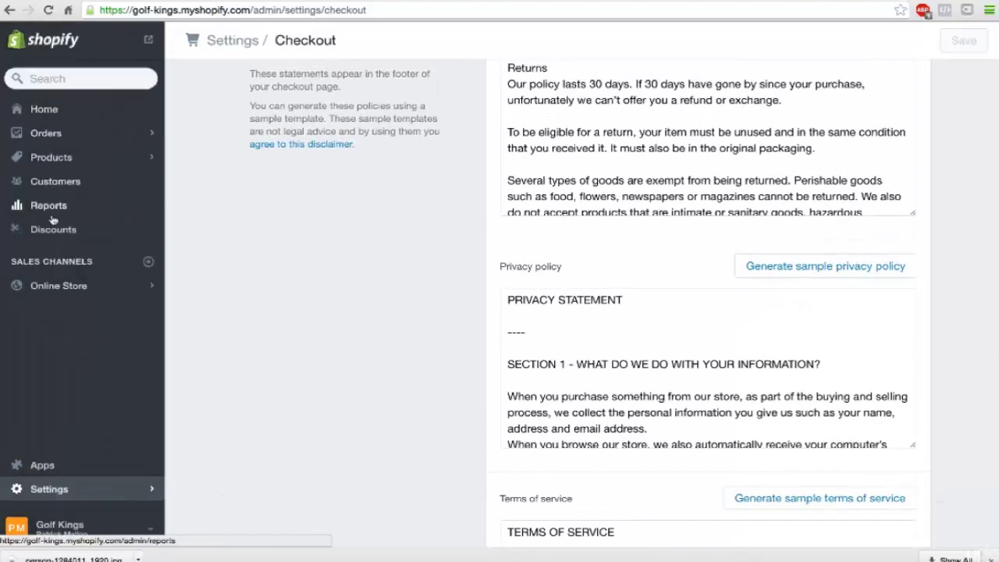
left_click(67, 287)
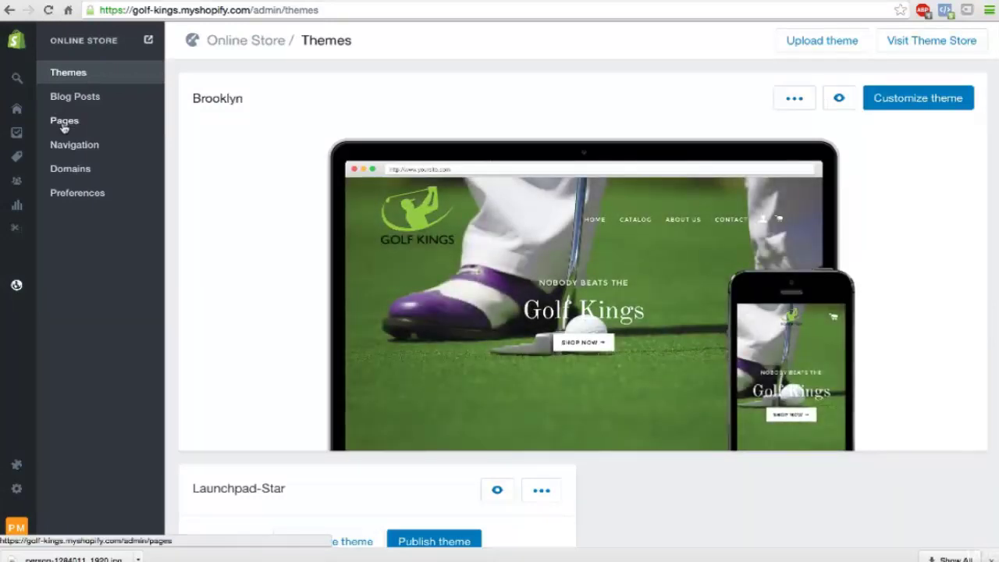
mouse_move(411, 295)
scroll(412, 294, "down", 2)
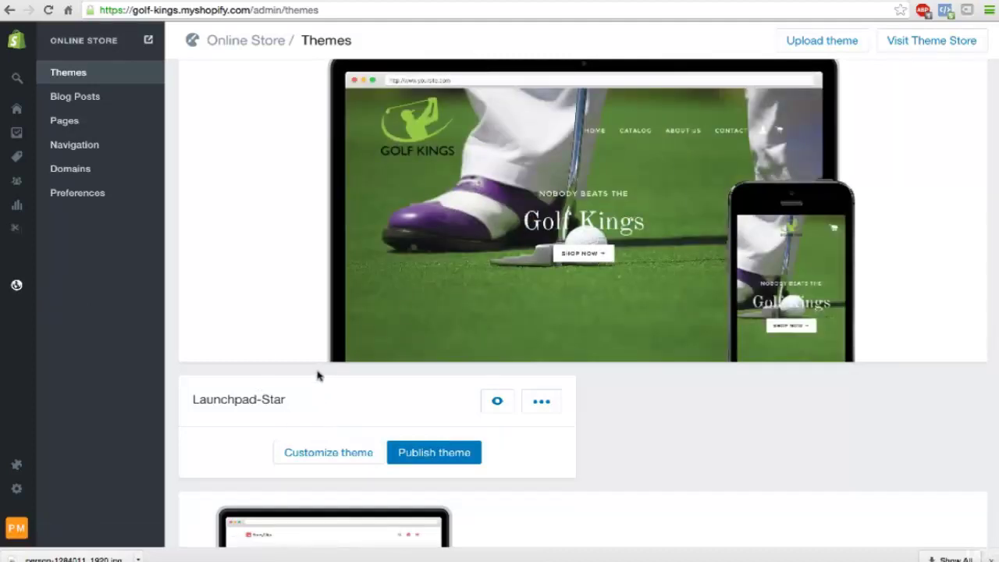
scroll(315, 375, "up", 1)
scroll(316, 375, "up", 1)
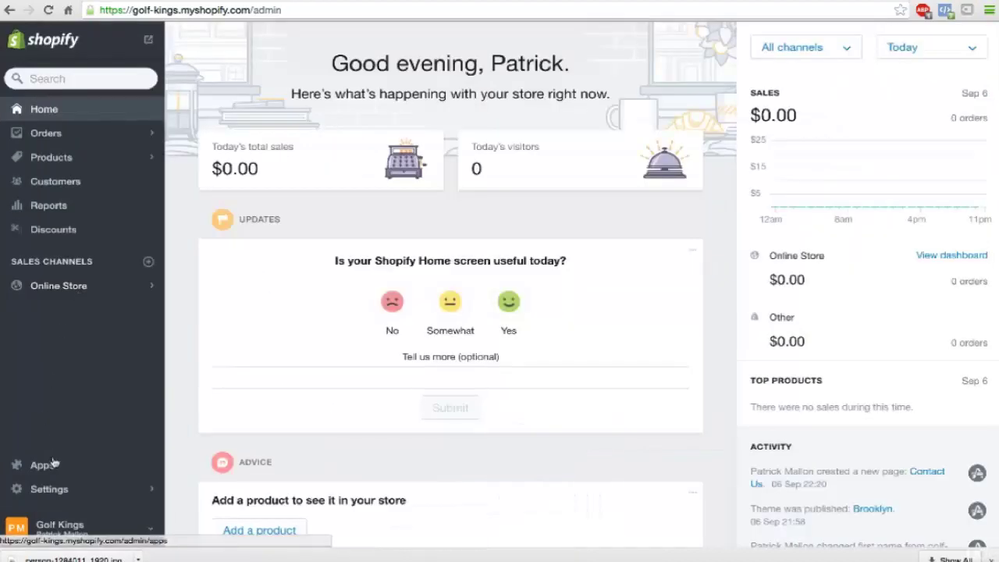
left_click(40, 486)
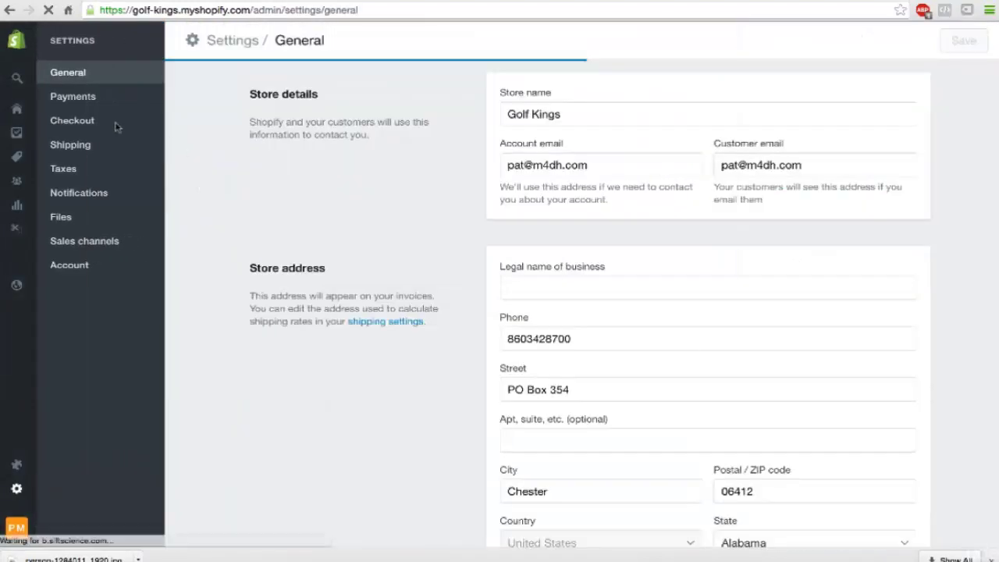
Step: Switch customer accounts from disabled to 'Accounts are optional' in Checkout settings
left_click(80, 124)
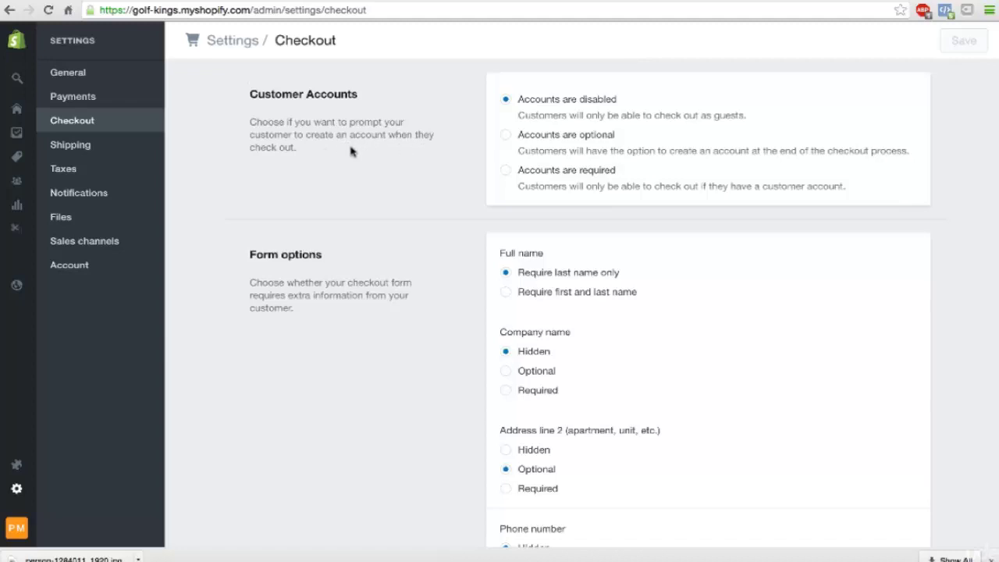
left_click(506, 138)
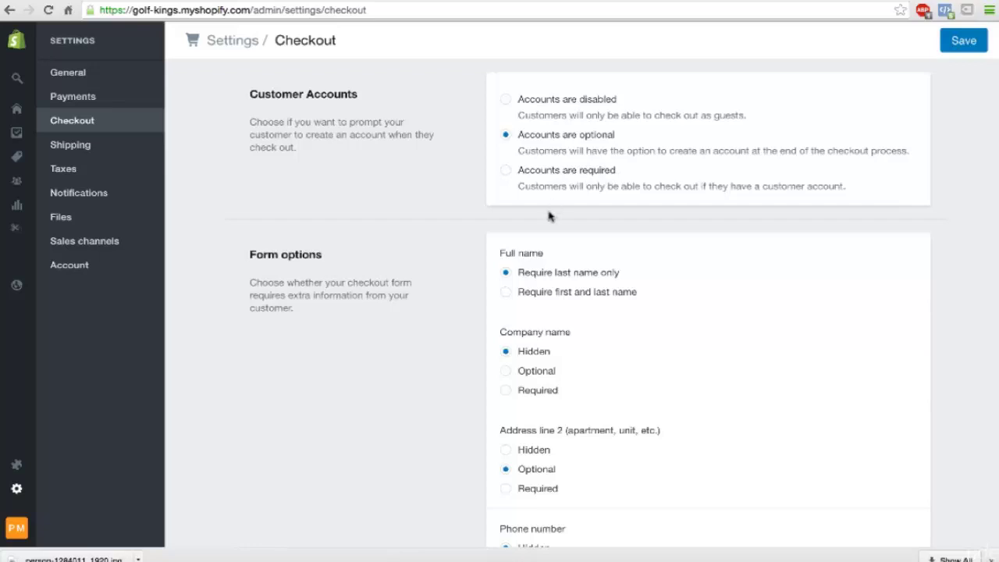
Step: Require first and last names, and set the phone number and company name fields to optional
scroll(551, 222, "down", 2)
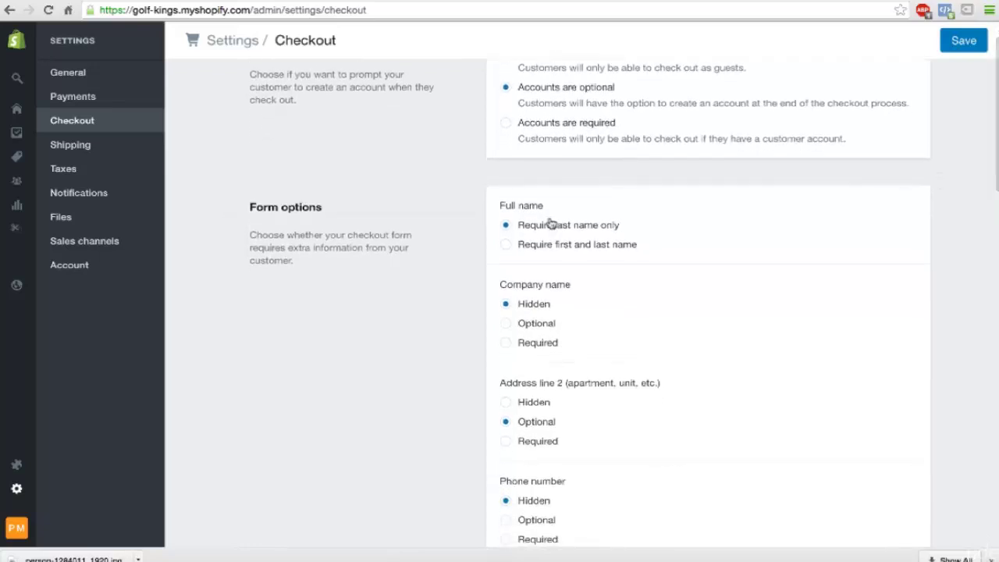
scroll(551, 224, "down", 1)
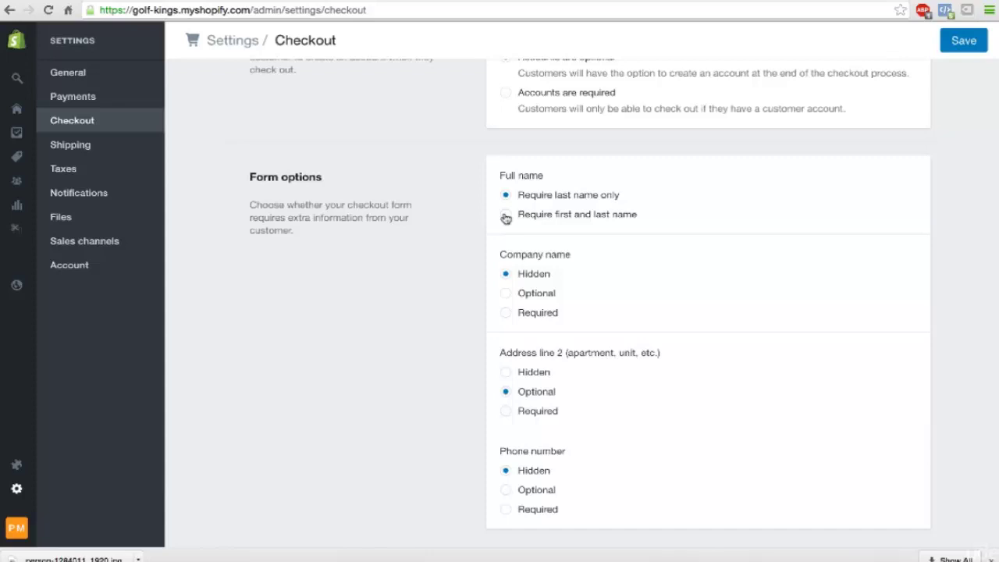
left_click(506, 215)
scroll(505, 218, "down", 2)
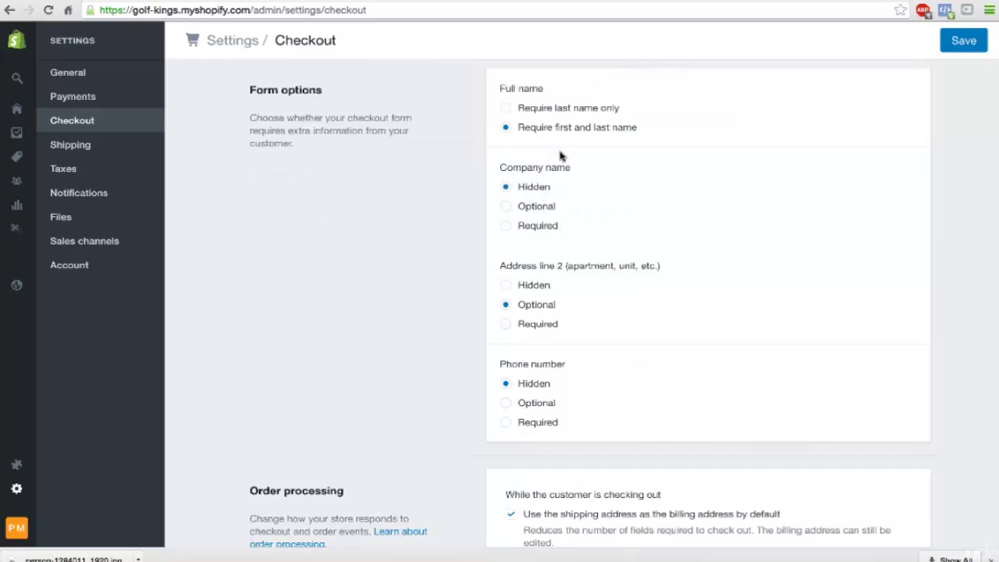
scroll(504, 291, "down", 1)
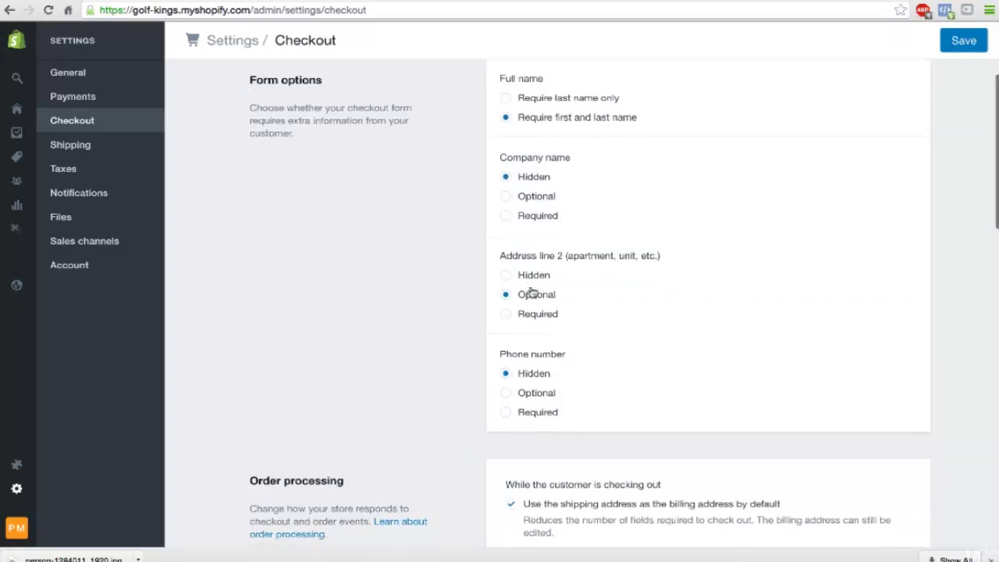
scroll(505, 306, "down", 3)
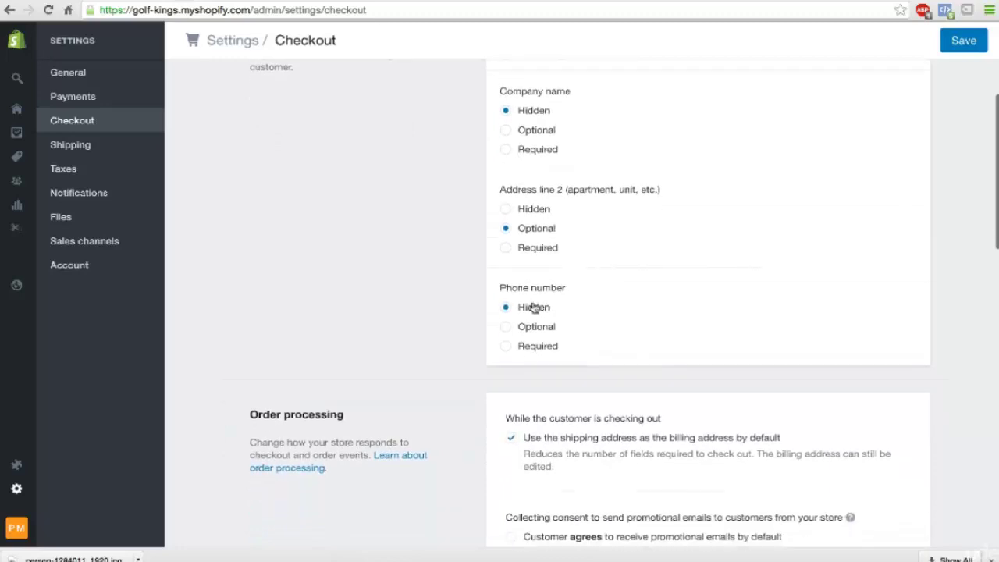
left_click(506, 288)
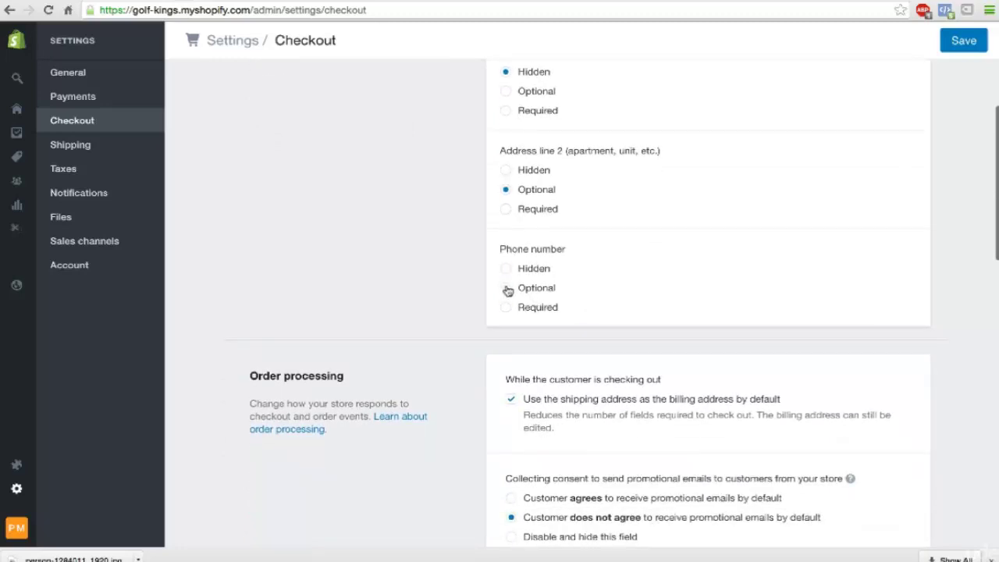
scroll(507, 281, "up", 2)
scroll(509, 239, "up", 2)
left_click(506, 183)
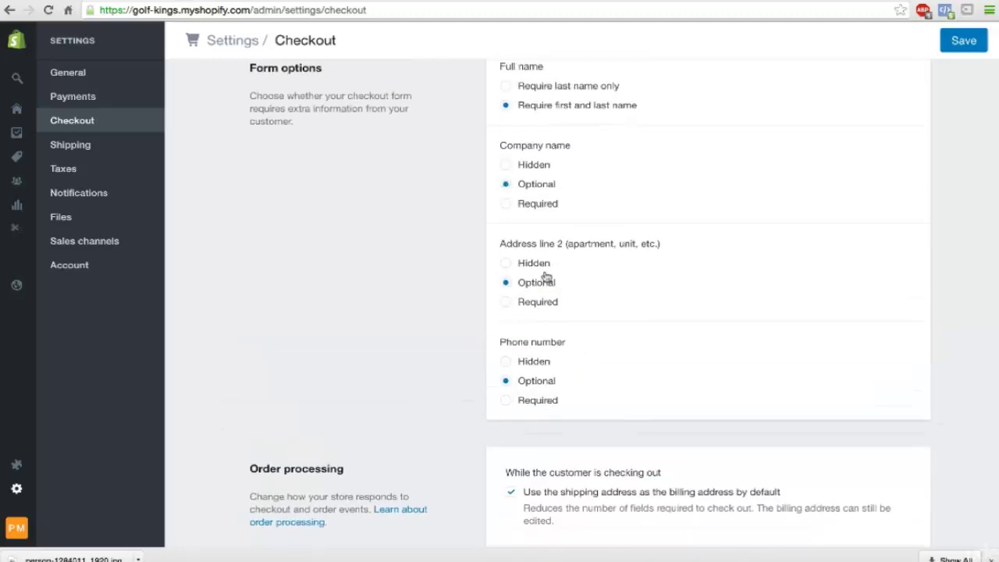
scroll(548, 287, "down", 2)
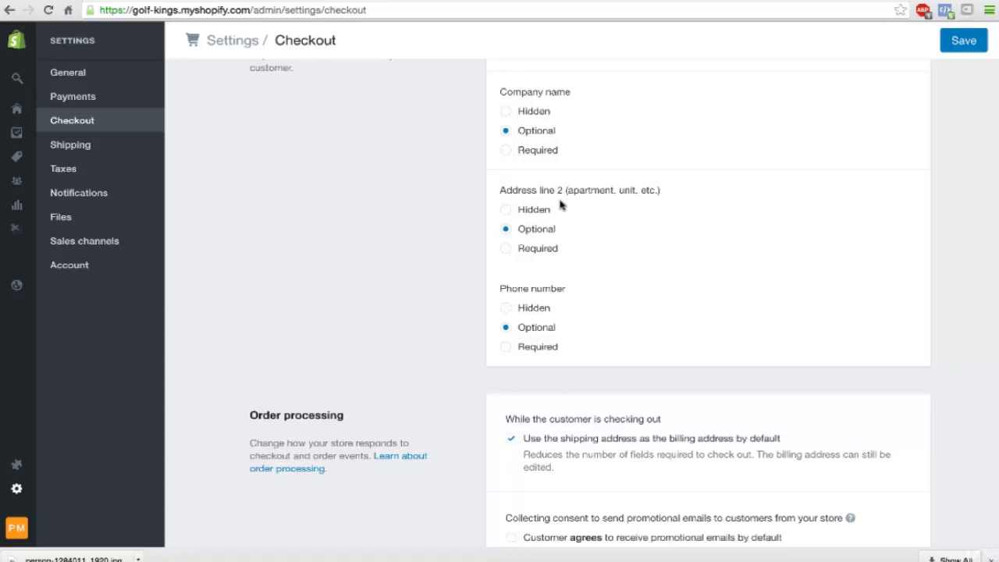
scroll(560, 205, "down", 4)
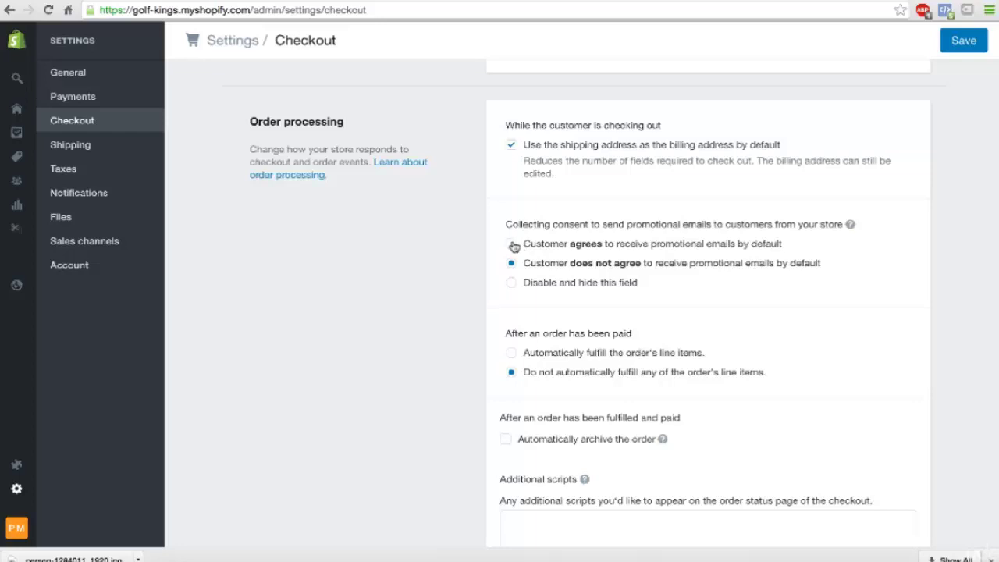
Step: Set promotional email consent to default to 'Customer agrees' under Order processing
left_click(512, 245)
left_click(512, 244)
scroll(639, 352, "down", 1)
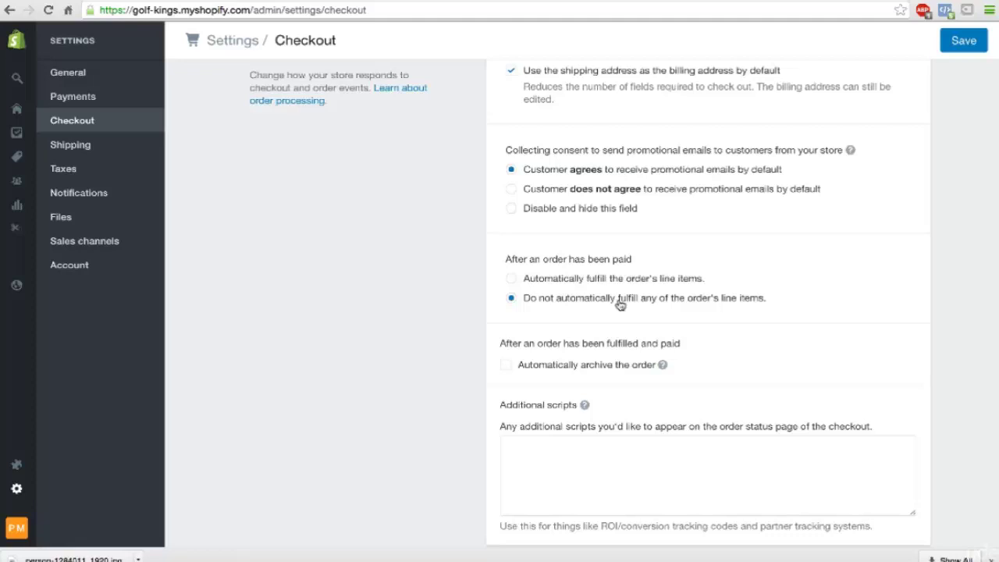
scroll(569, 343, "down", 1)
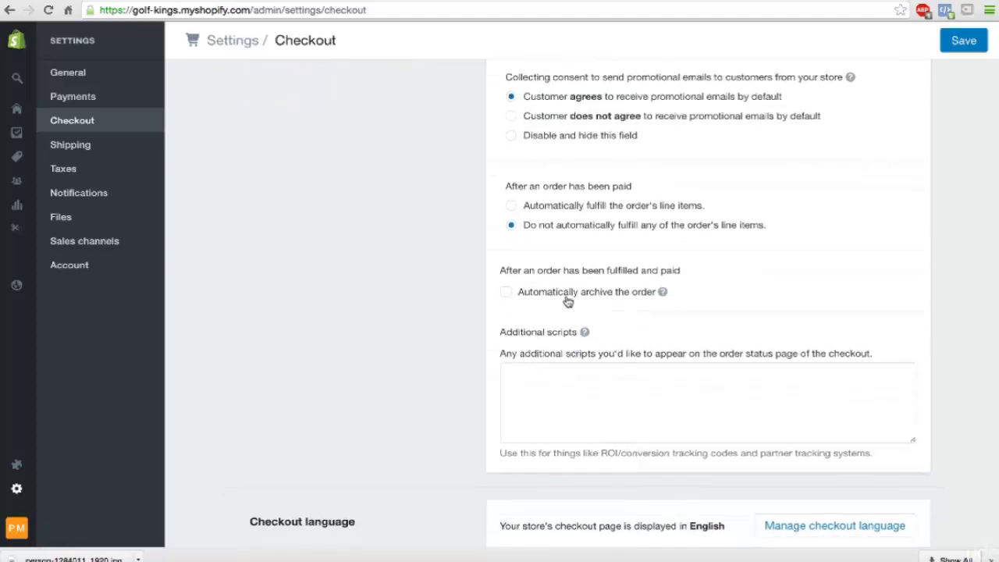
Step: Generate sample text for the refund and privacy policies
scroll(558, 234, "down", 8)
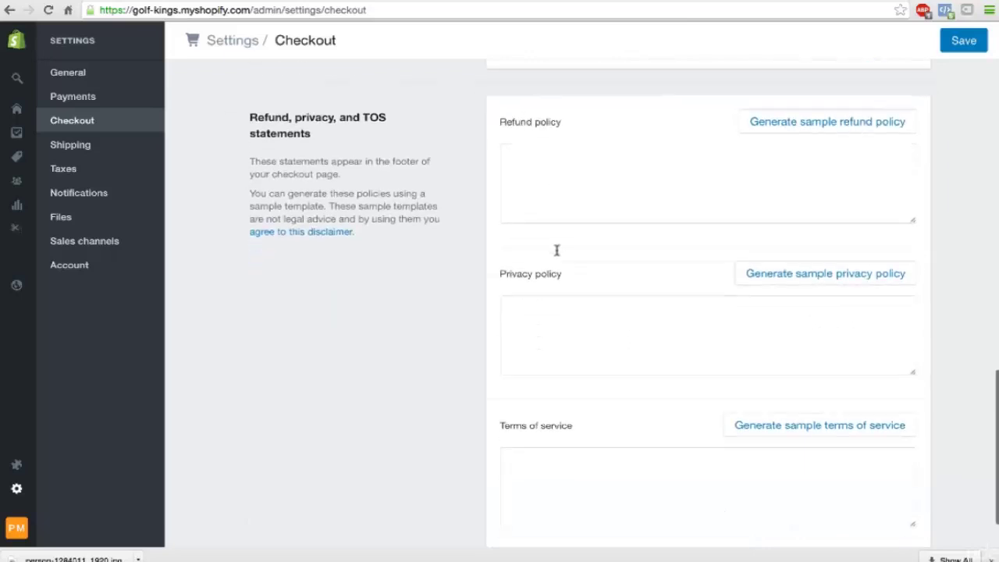
scroll(548, 328, "down", 1)
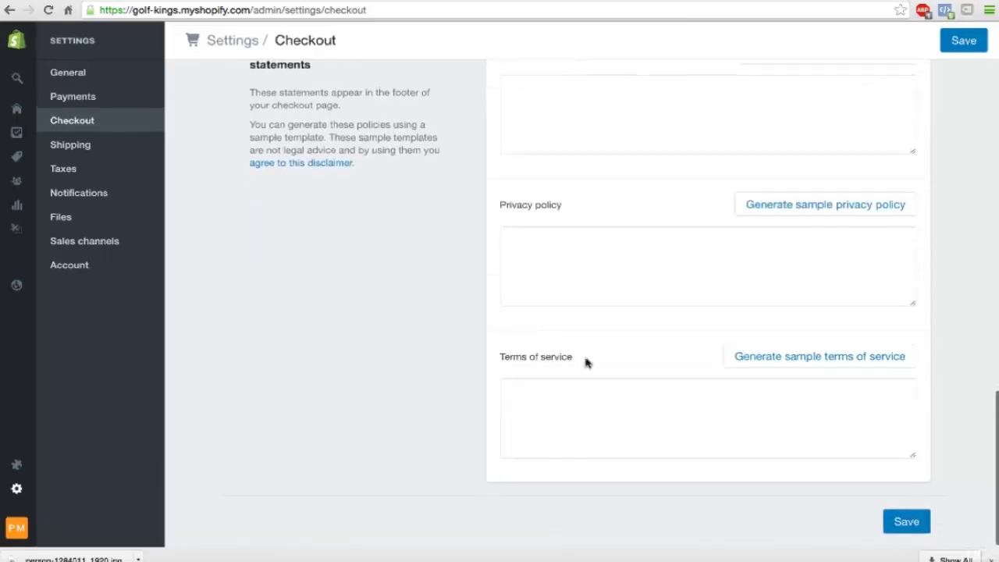
scroll(586, 361, "up", 2)
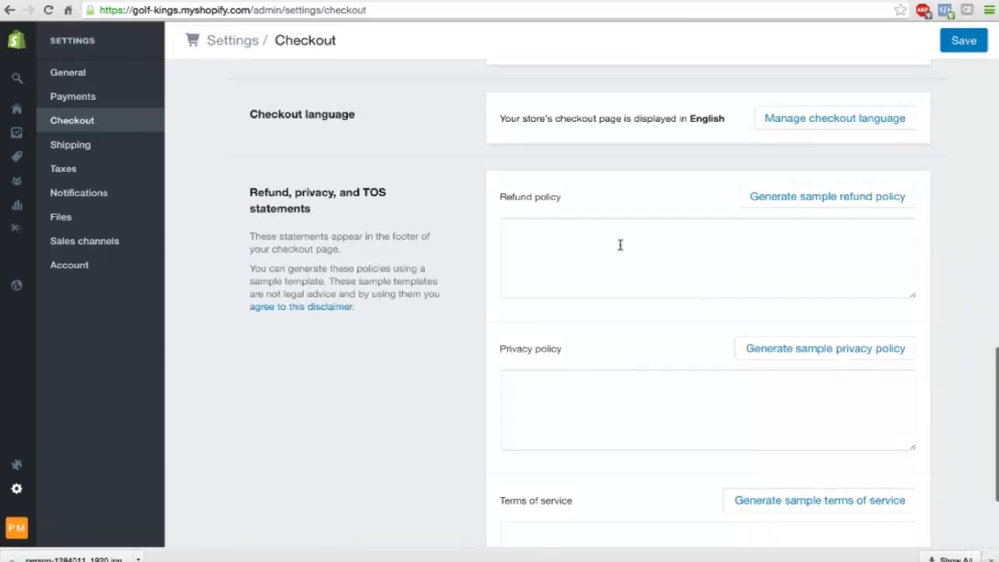
scroll(624, 400, "down", 1)
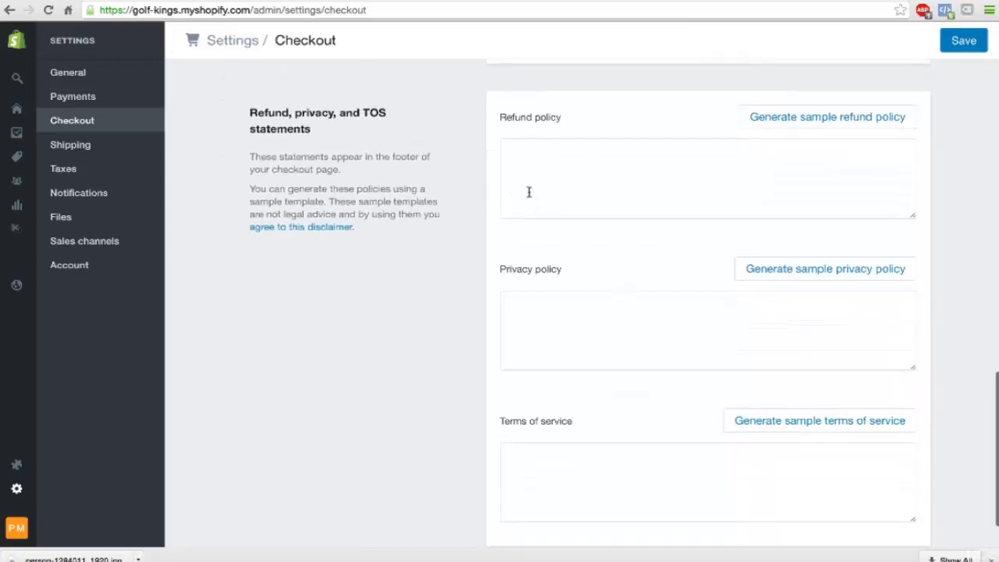
left_click(802, 121)
scroll(803, 183, "down", 3)
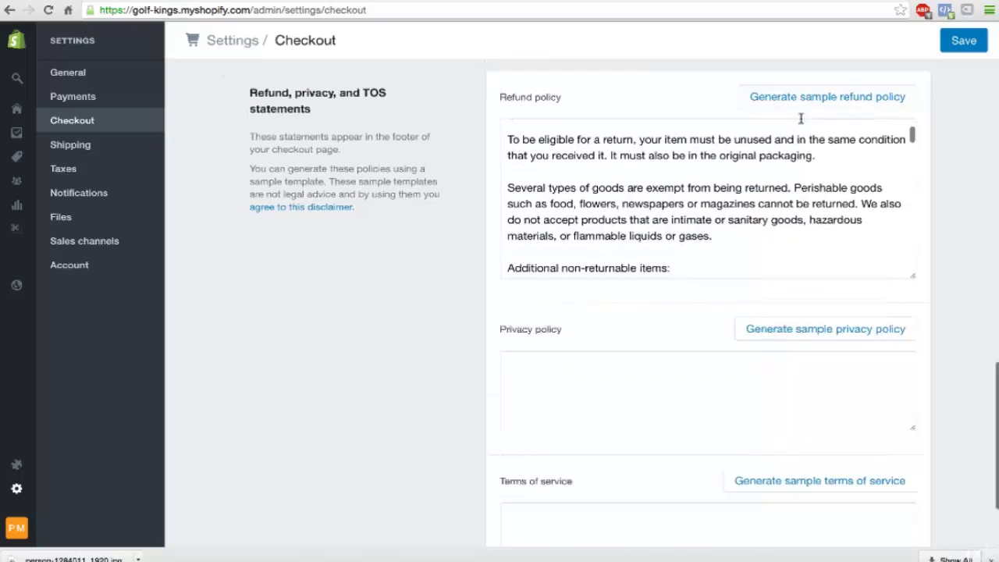
scroll(972, 234, "down", 3)
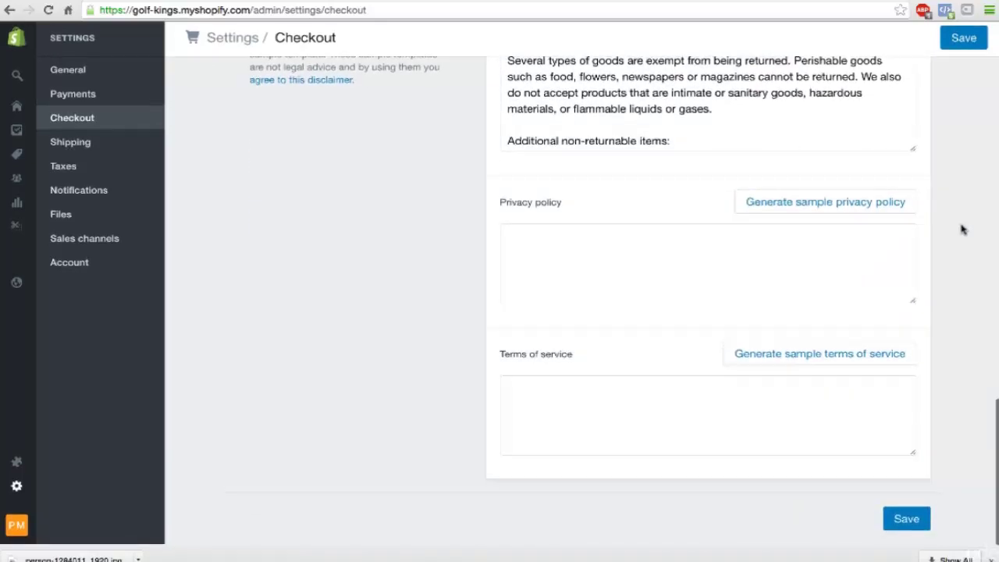
left_click(823, 203)
Step: Generate the sample terms of service and save the checkout settings
scroll(898, 265, "down", 3)
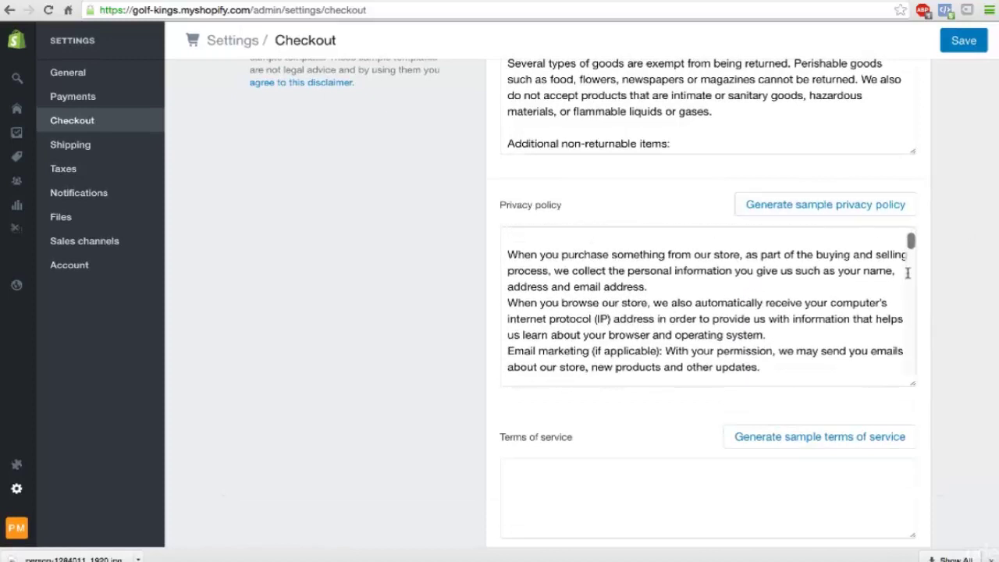
scroll(942, 299, "down", 2)
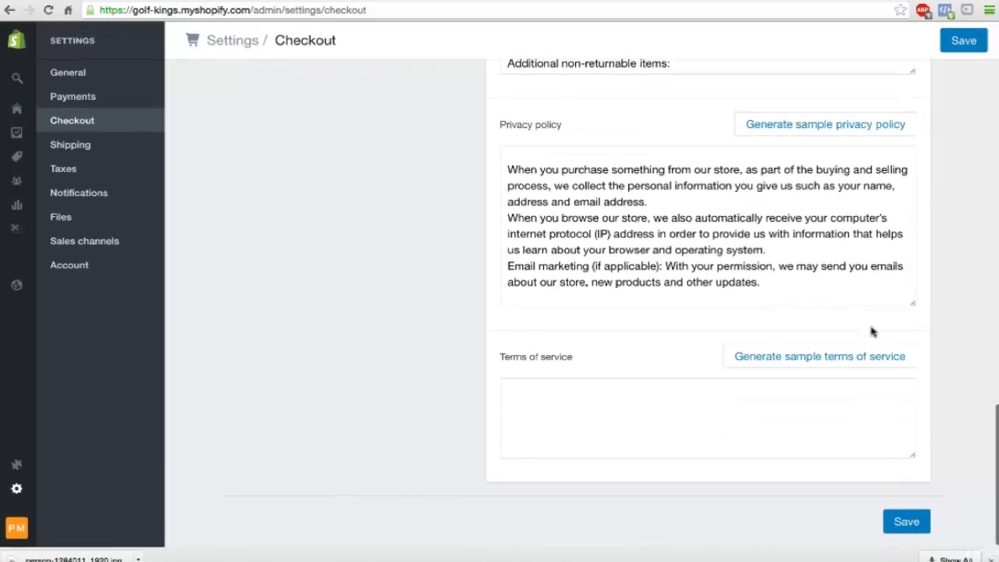
left_click(819, 355)
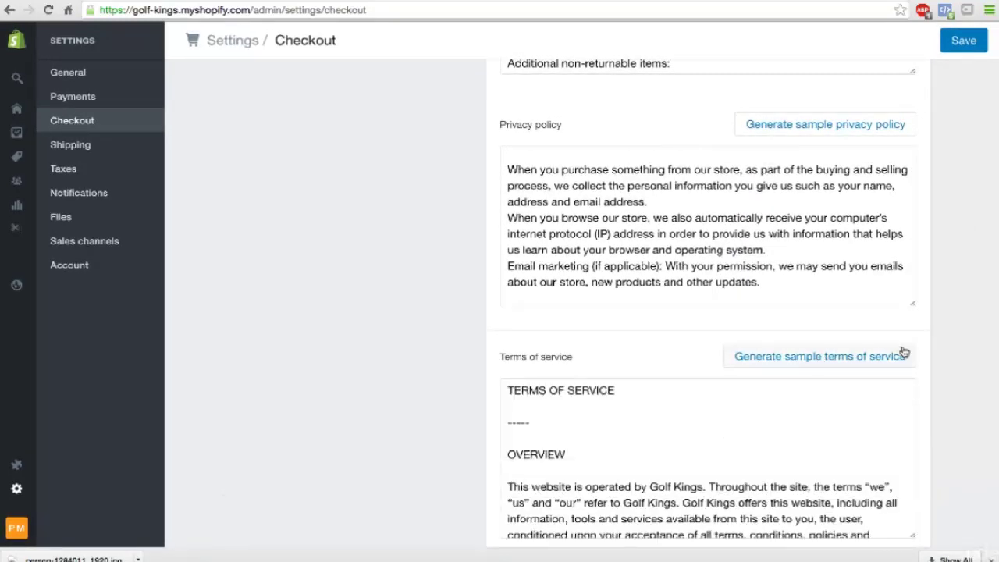
left_click_drag(650, 486, 702, 488)
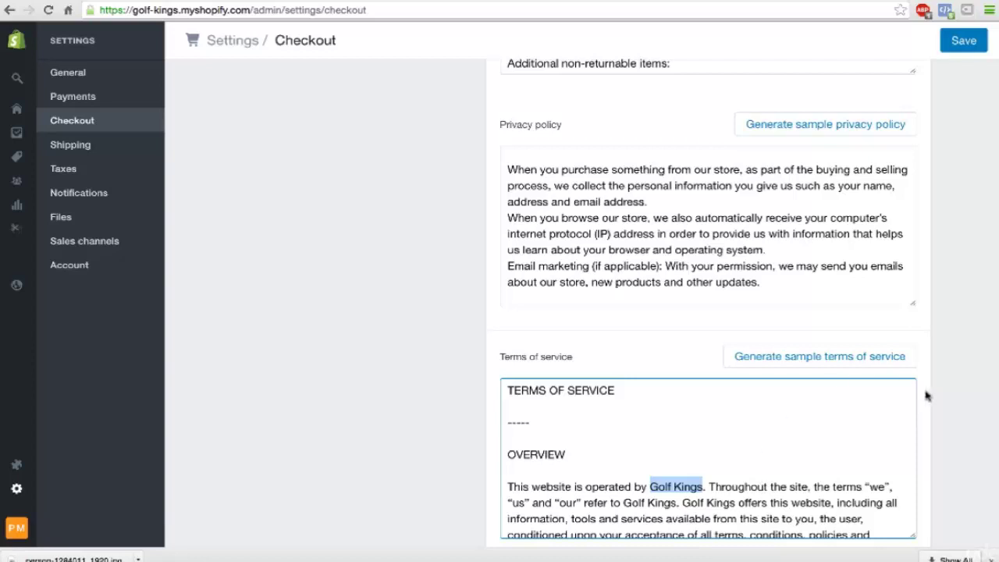
scroll(931, 399, "down", 2)
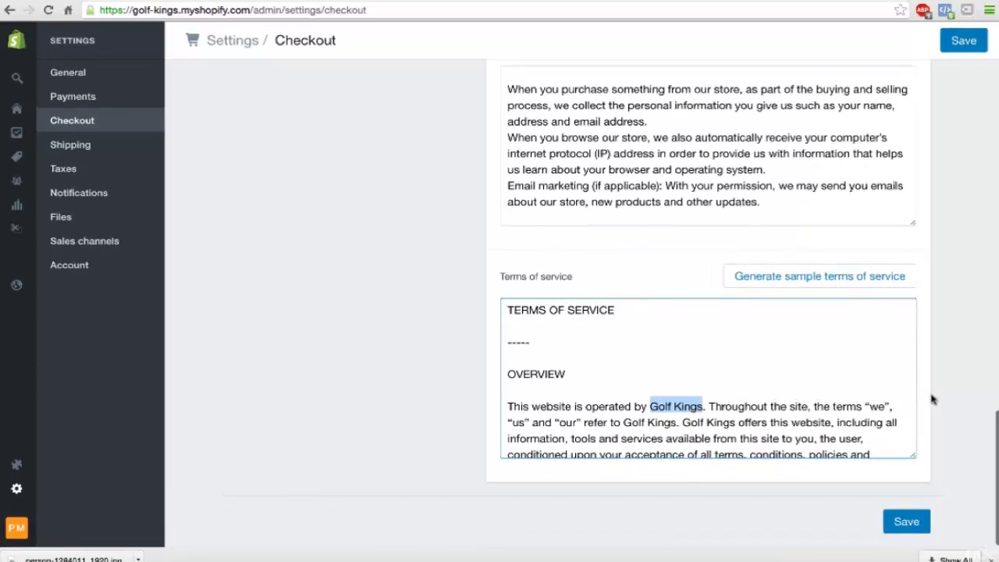
left_click(904, 523)
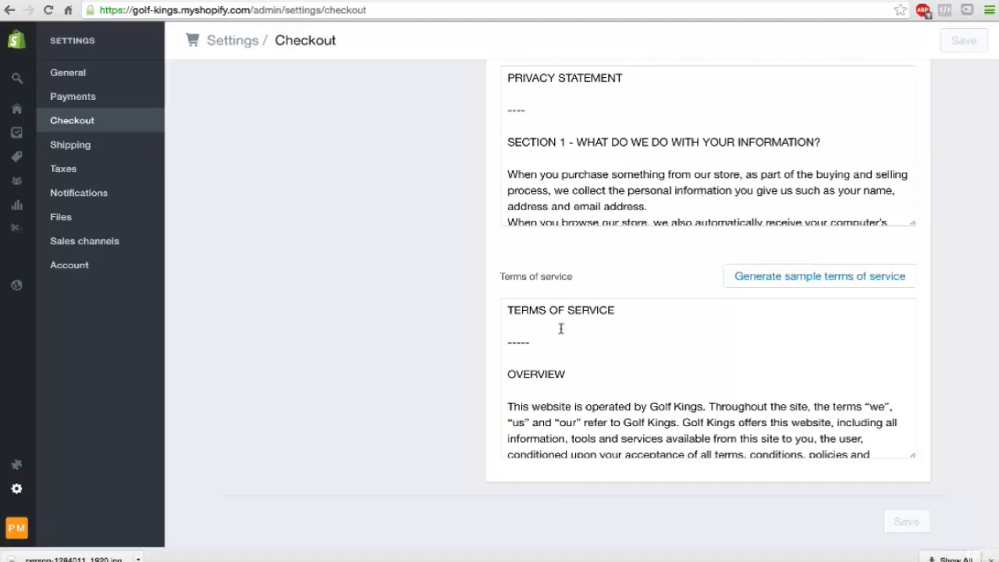
scroll(560, 327, "up", 3)
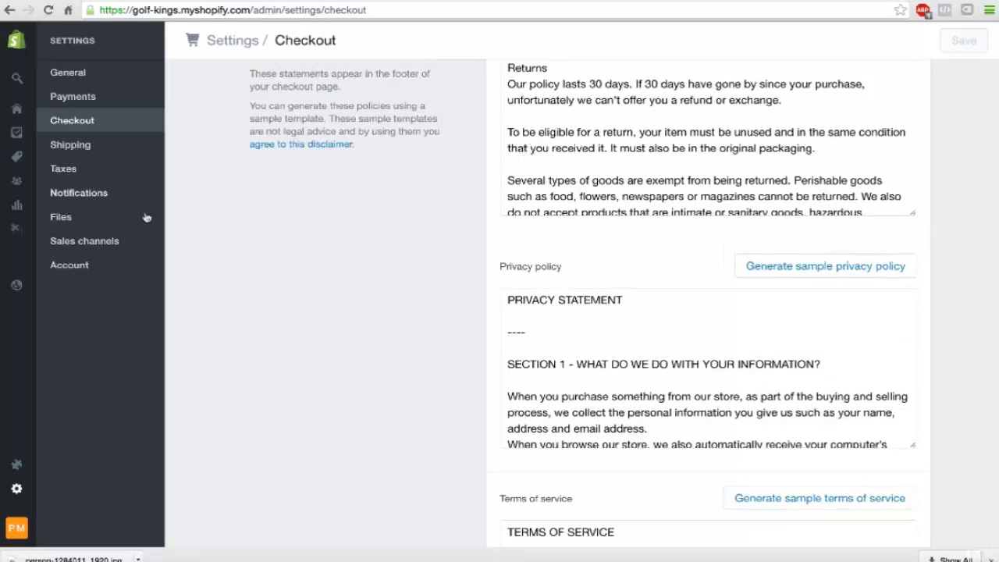
mouse_move(19, 111)
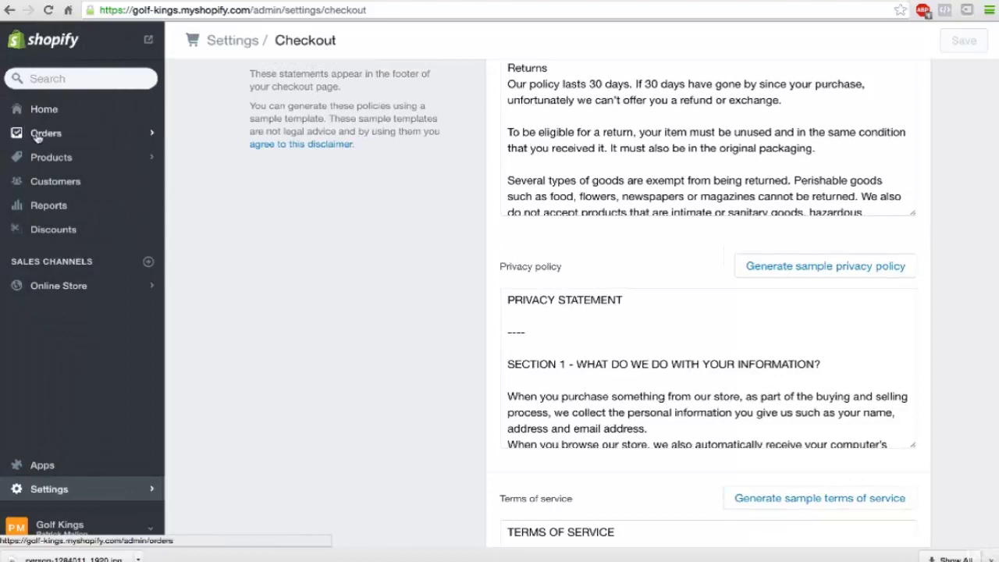
Step: Look through the Brooklyn and Launchpad-Star themes on the Online Store Themes page
left_click(68, 287)
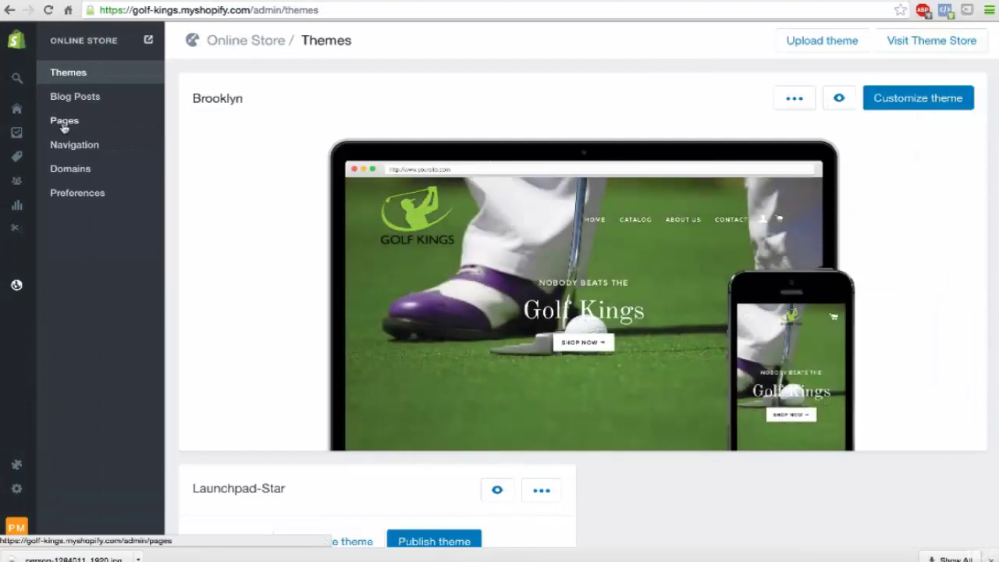
mouse_move(412, 293)
scroll(413, 294, "down", 1)
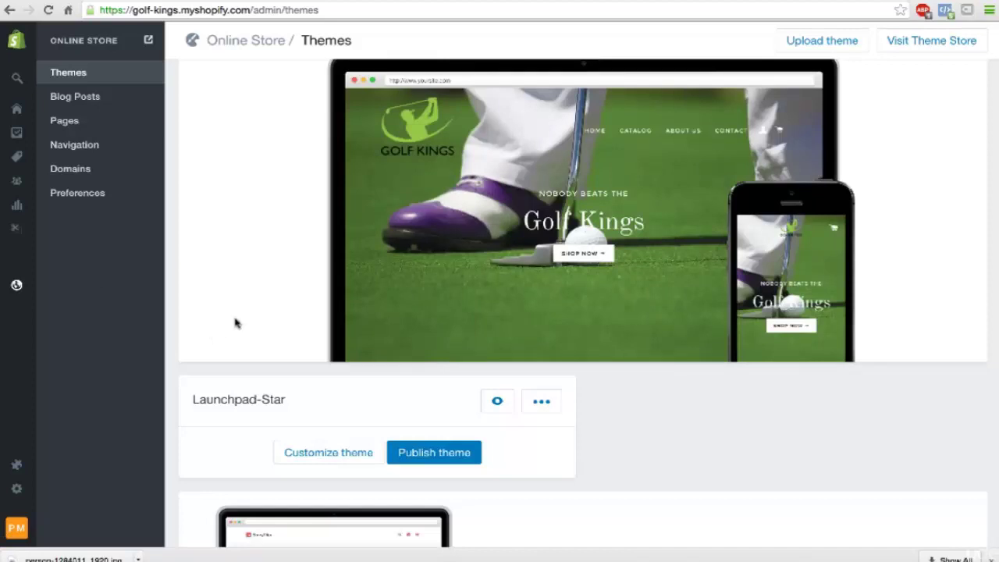
mouse_move(287, 326)
scroll(315, 376, "up", 2)
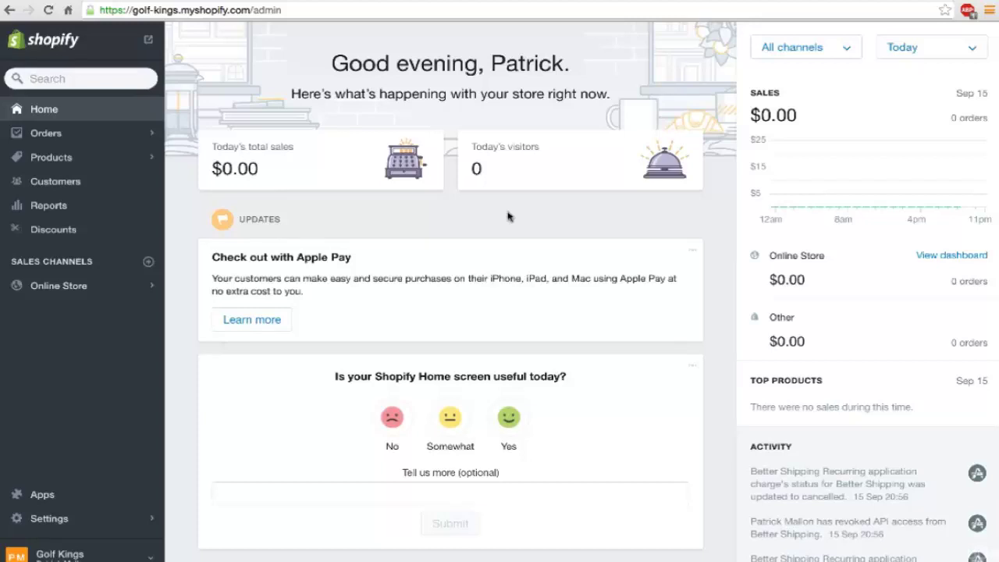
Step: Search the Shopify App Store for 'mail' and open the MailChimp app listing
left_click(41, 496)
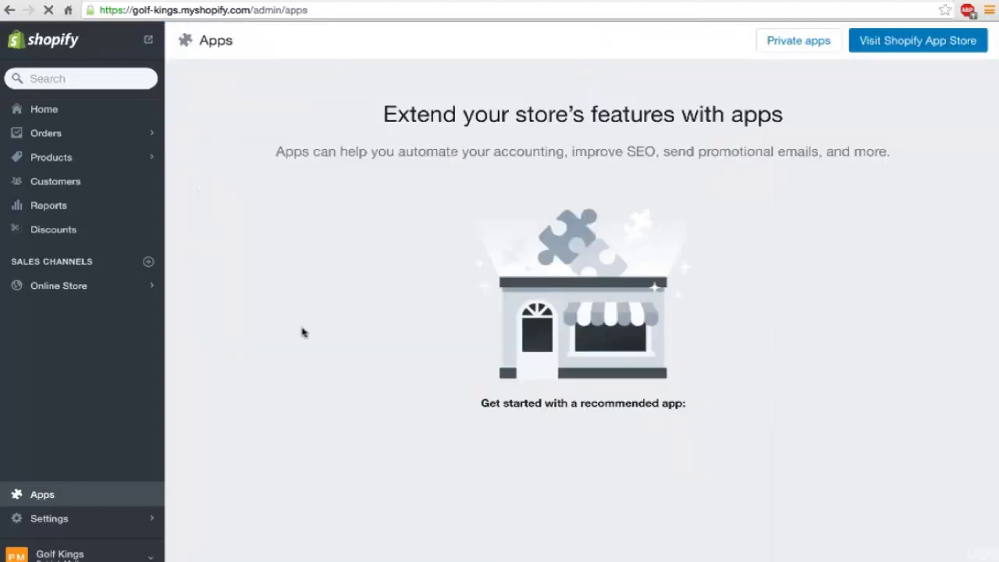
left_click(908, 47)
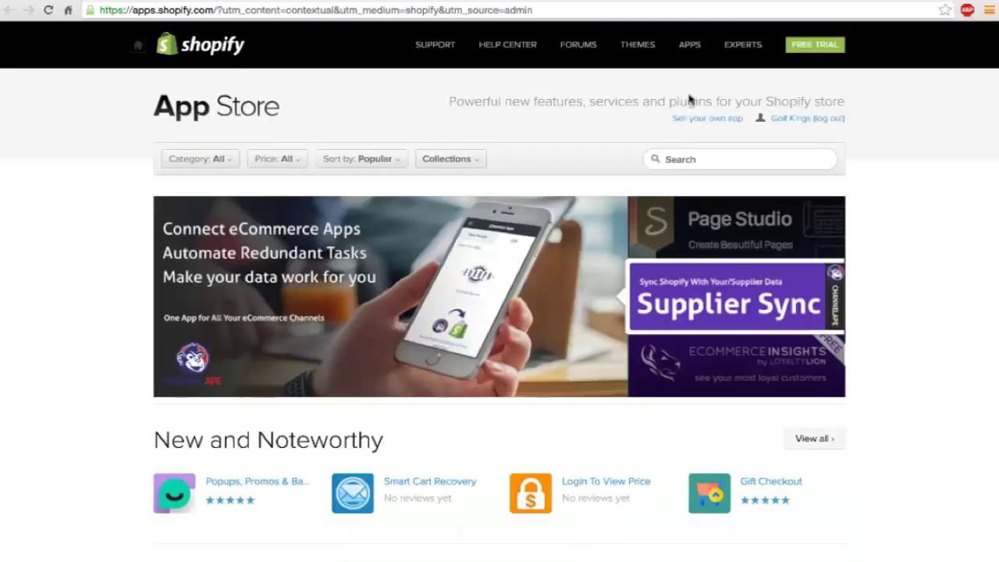
left_click(687, 159)
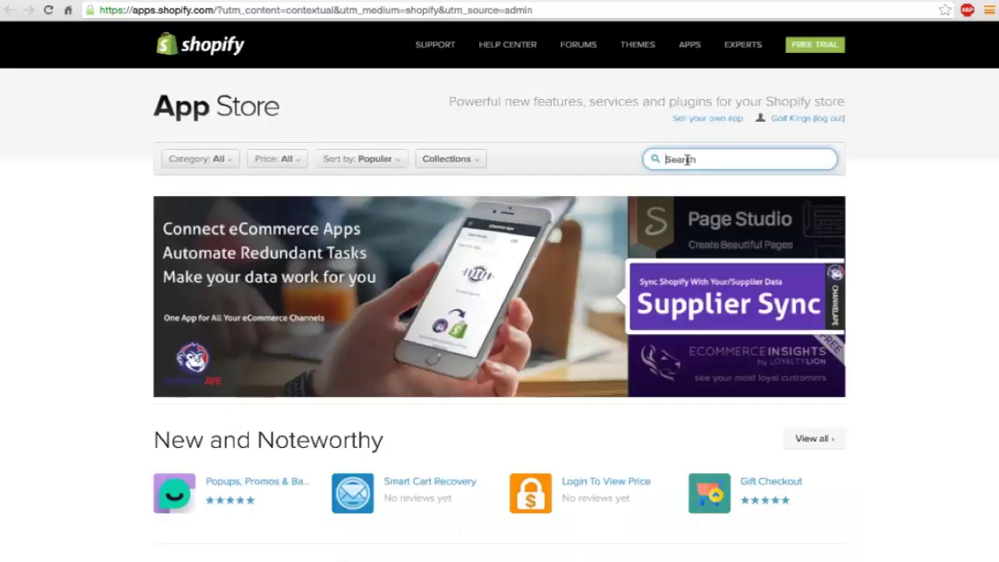
type("mail")
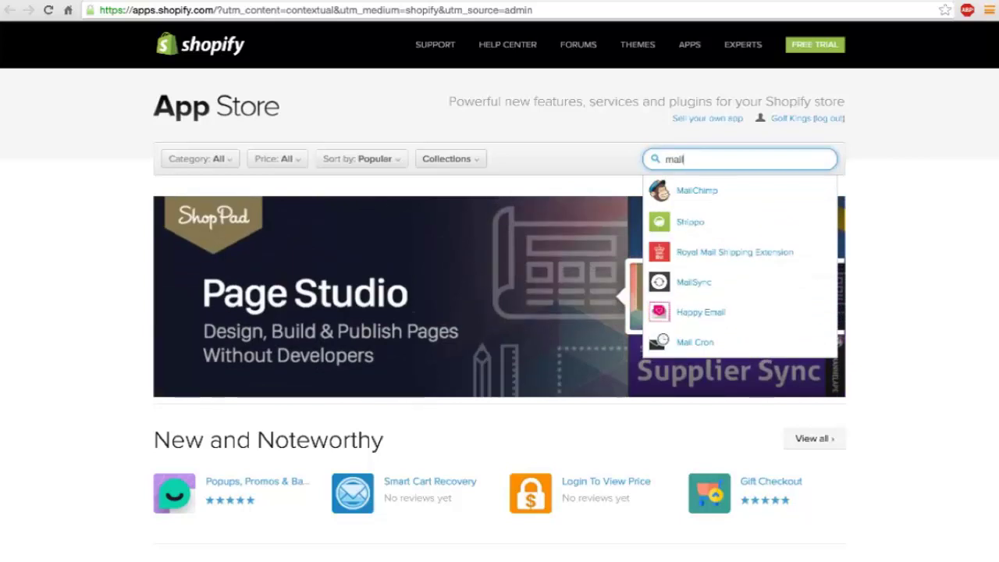
key("Down")
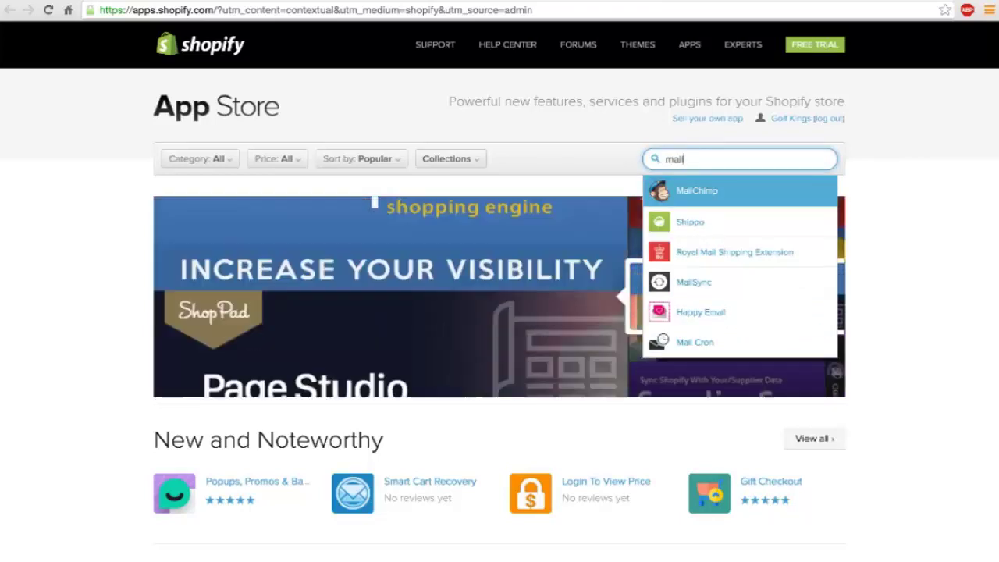
key("Return")
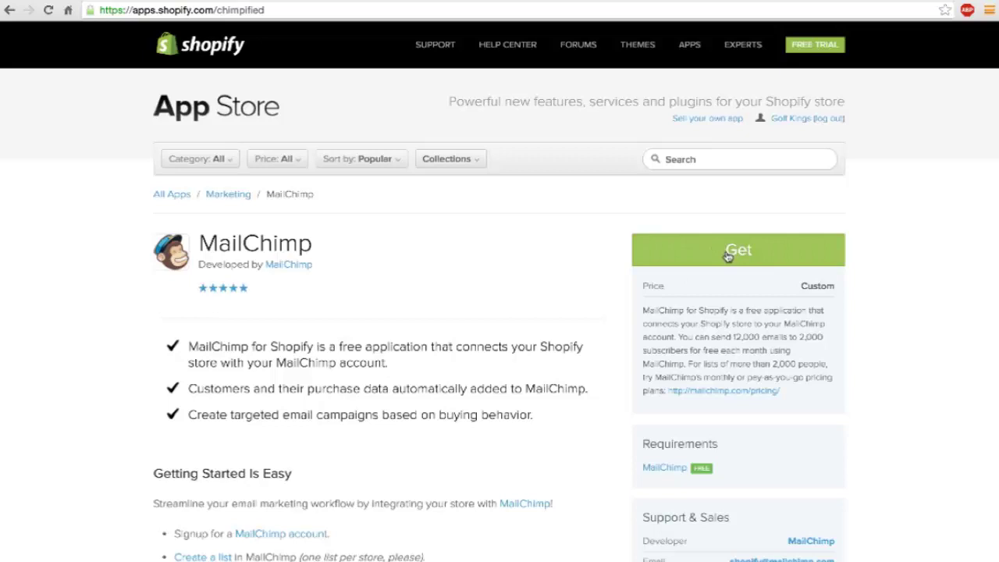
left_click(713, 160)
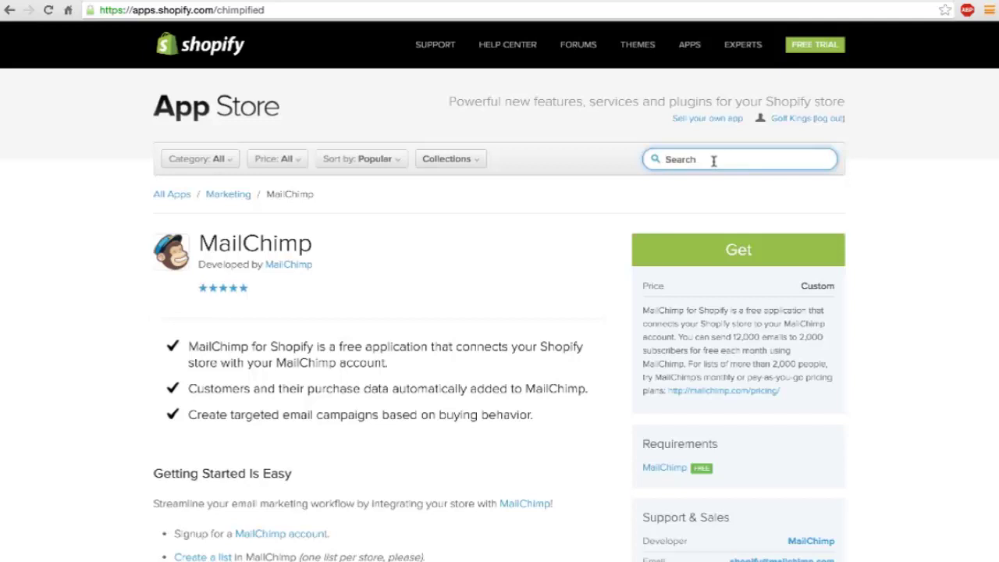
Step: Search the App Store for 'boost sales' and open the Boost Sales by Beeketing listing
type("boos")
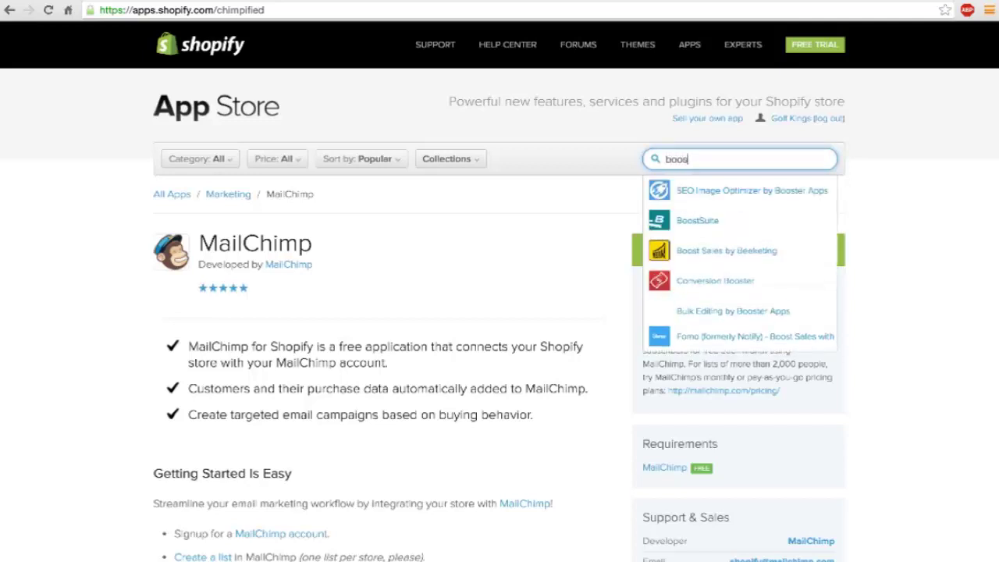
type("t sales")
key("Return")
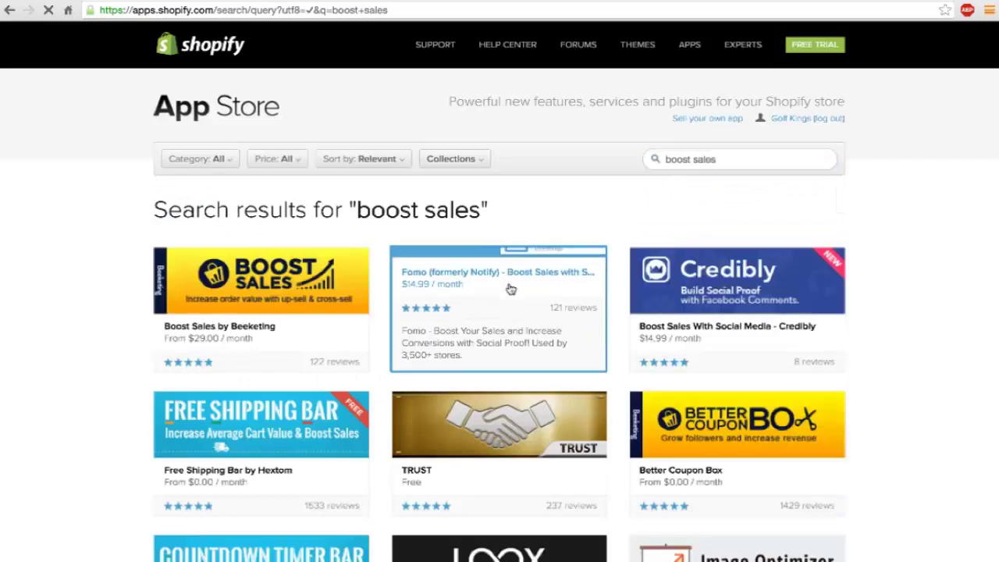
left_click(257, 273)
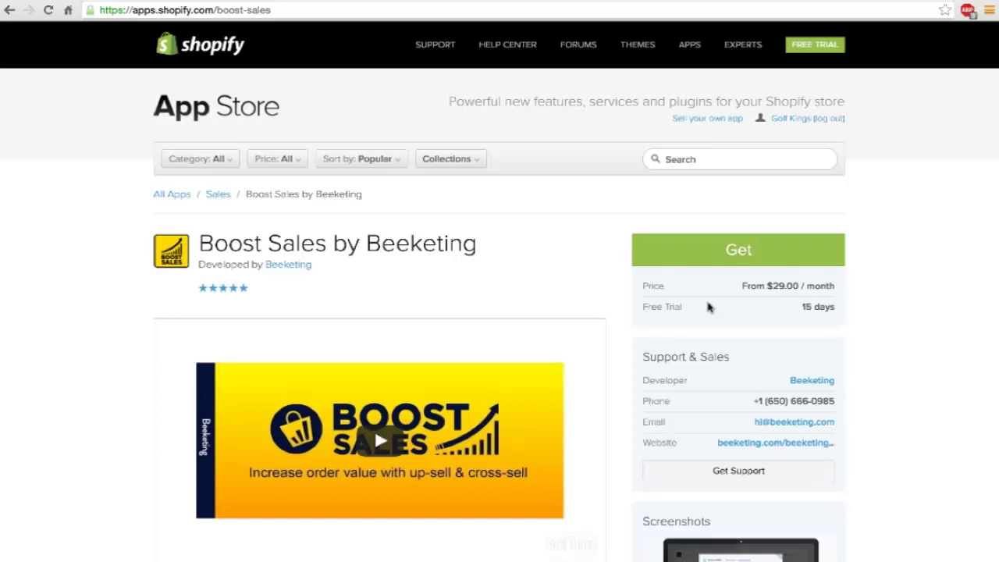
Step: Install Boost Sales on the Starter plan's 15-day free trial, approving the $29/month charge
left_click(734, 253)
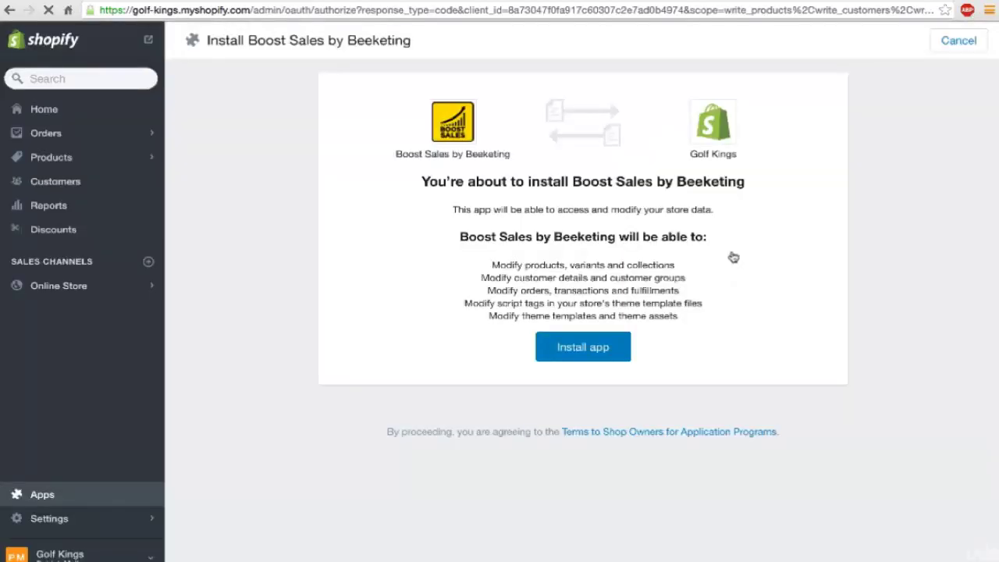
left_click(597, 349)
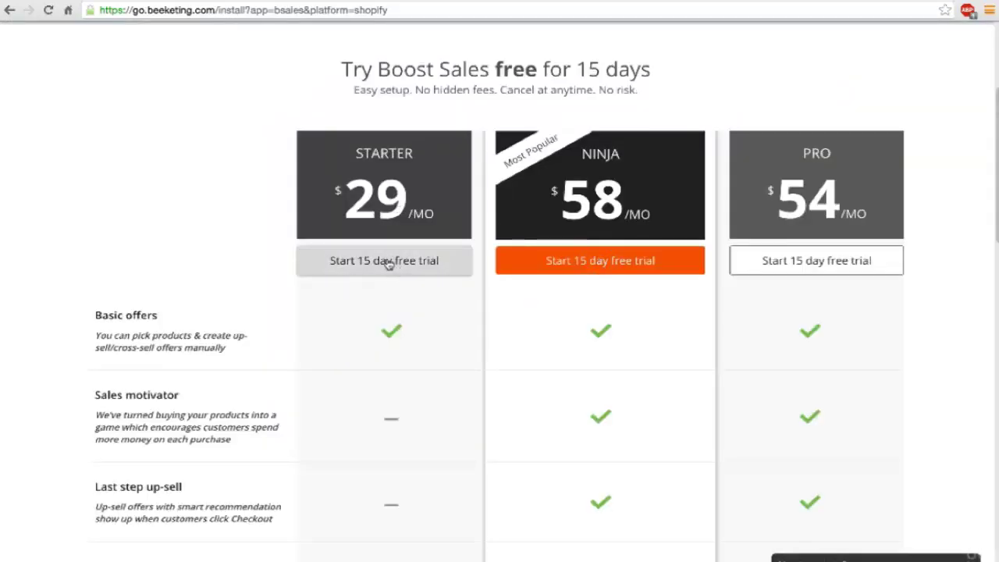
left_click(388, 263)
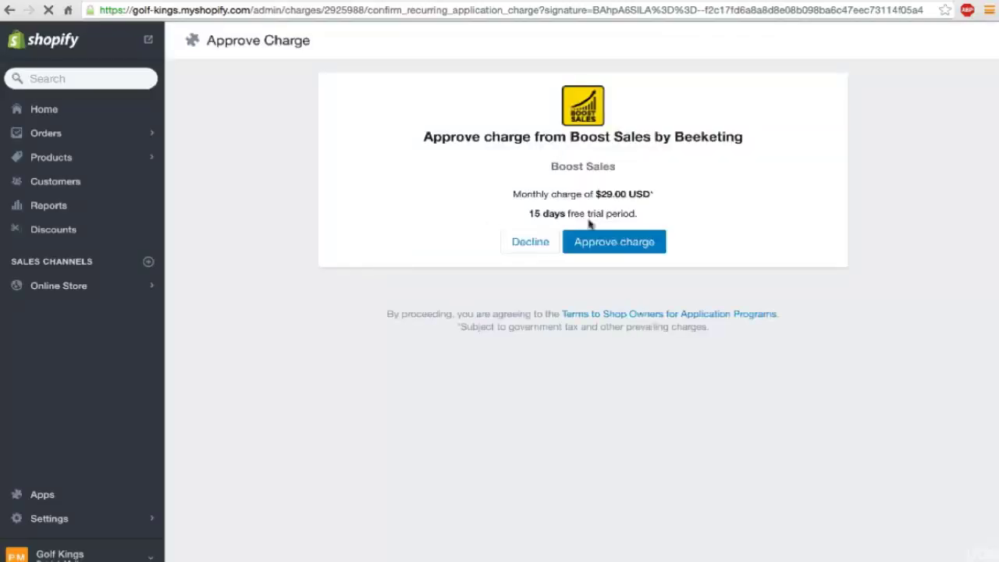
left_click(629, 254)
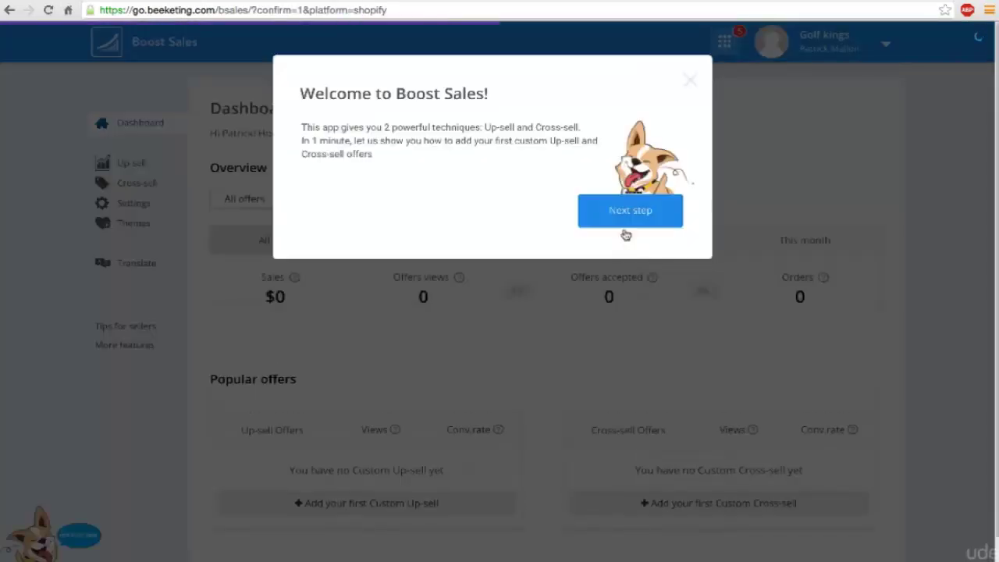
Step: Dismiss the welcome modal, view the Up-sell offers page, then return to the admin Apps page
left_click(690, 80)
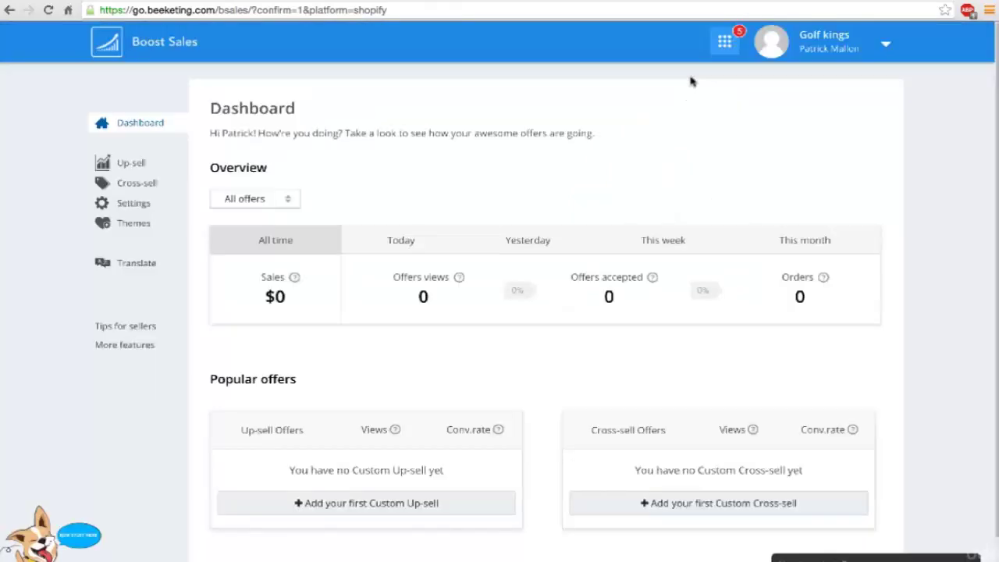
scroll(296, 300, "down", 1)
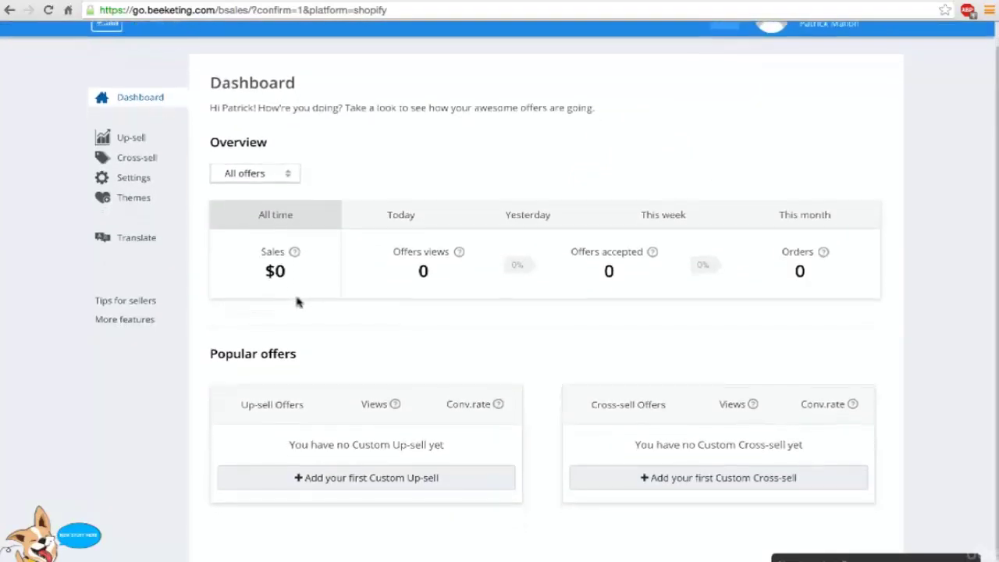
scroll(297, 300, "up", 1)
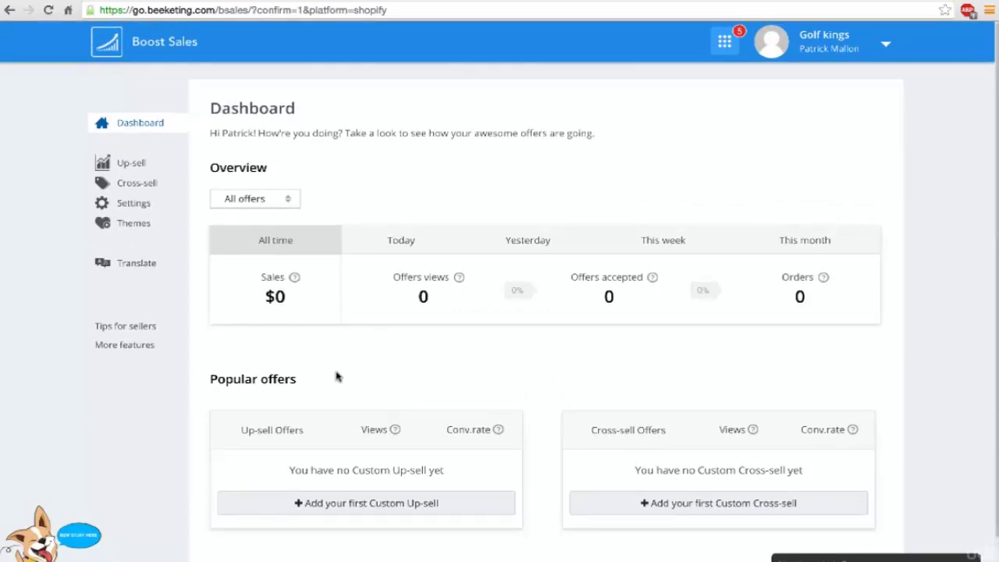
left_click(132, 164)
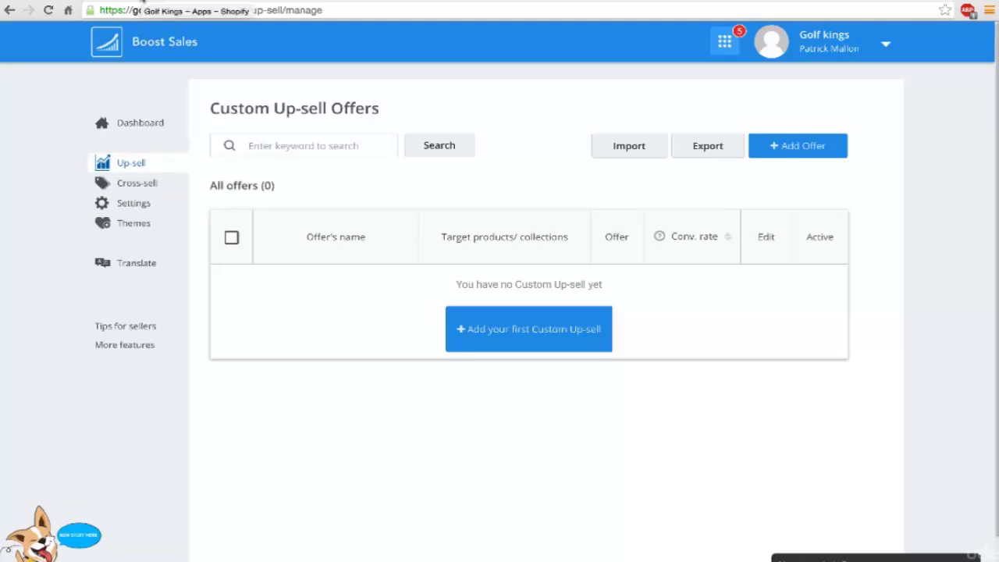
left_click(143, 4)
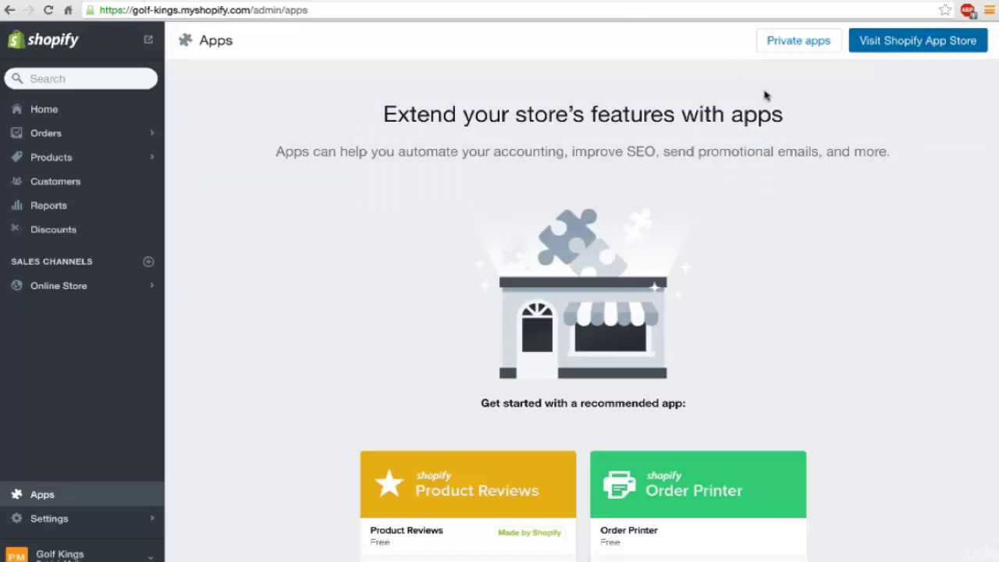
Step: From the Apps page, search the App Store for 'abando' and add Abandonment Protector, reaching its $8 monthly charge
left_click(274, 3)
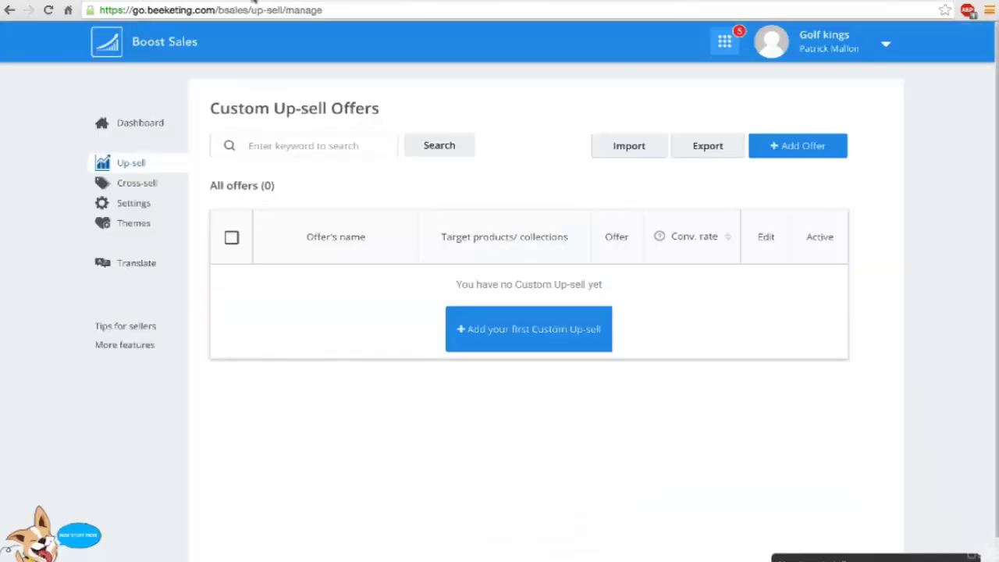
left_click(141, 3)
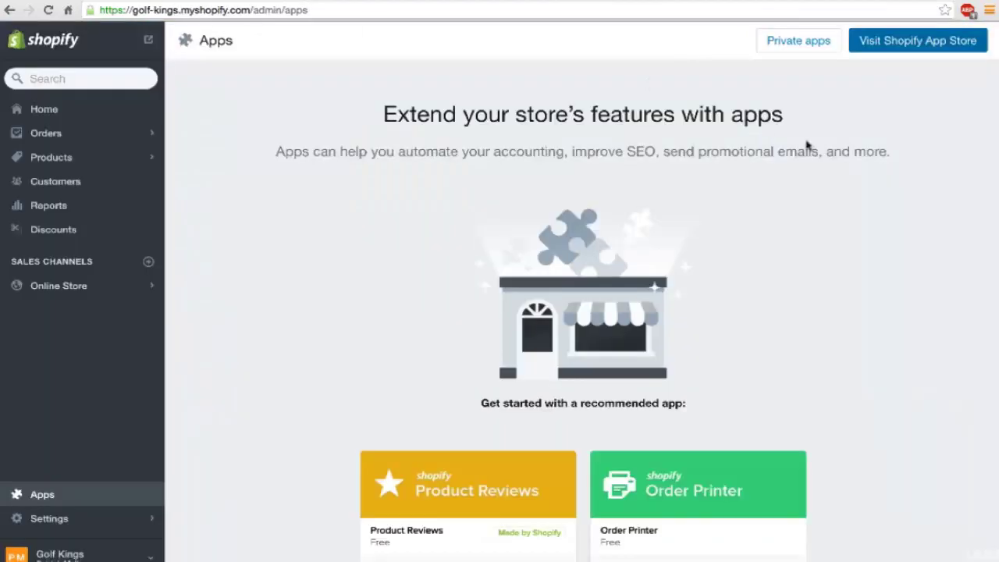
left_click(897, 45)
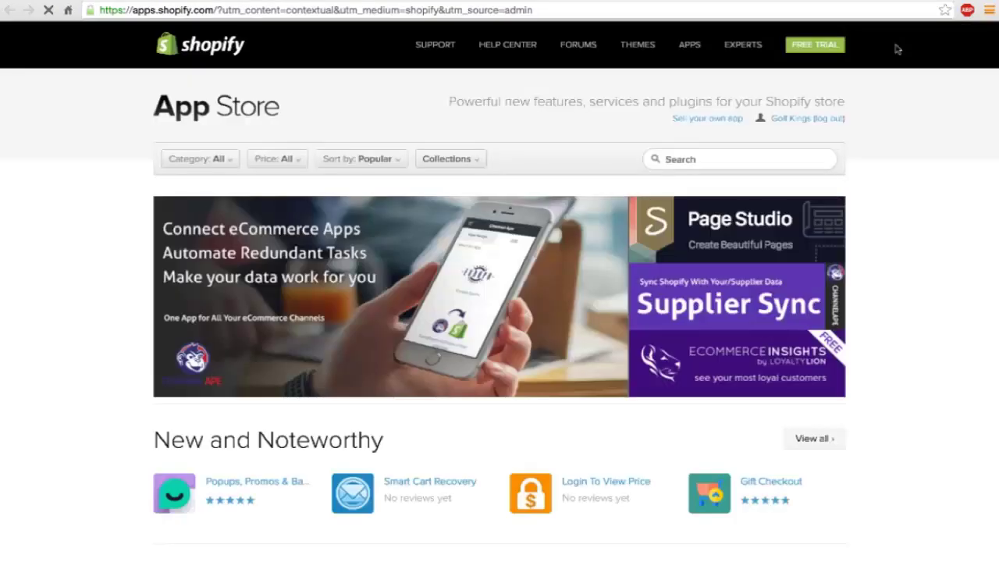
left_click(697, 158)
type("abando")
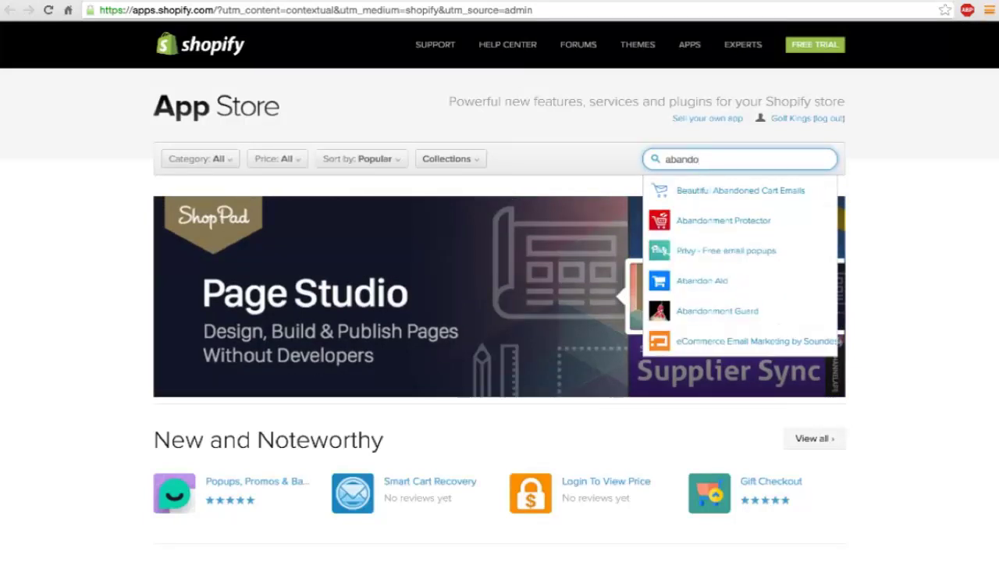
left_click(697, 219)
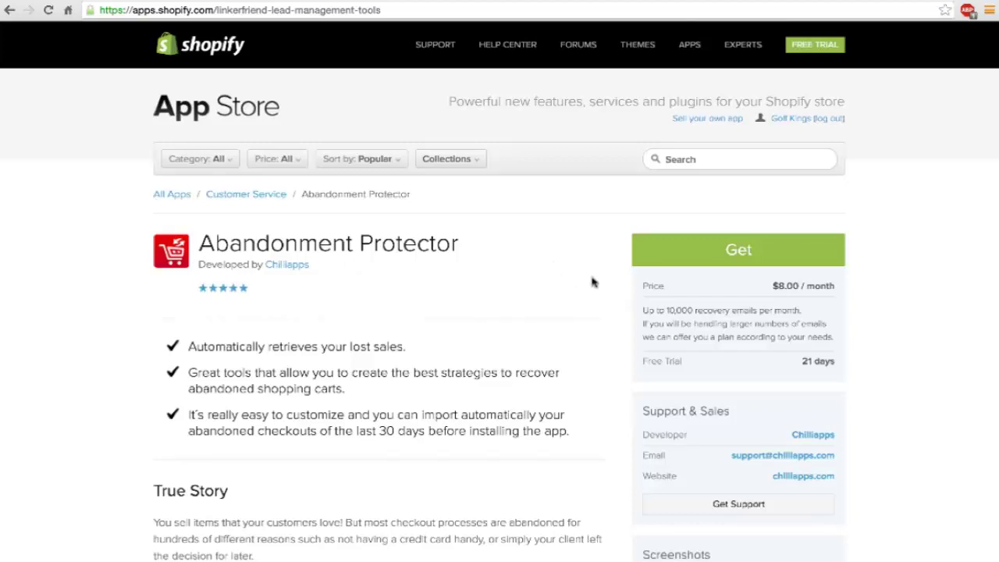
left_click(700, 254)
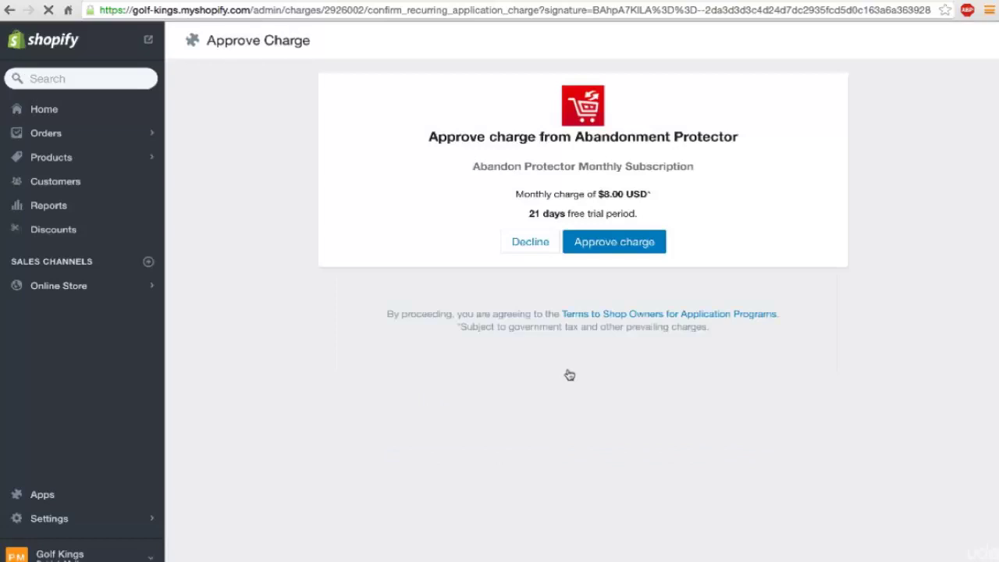
Step: Approve the $8 monthly Abandonment Protector charge and browse its abandoned-cart email template previews
left_click(610, 244)
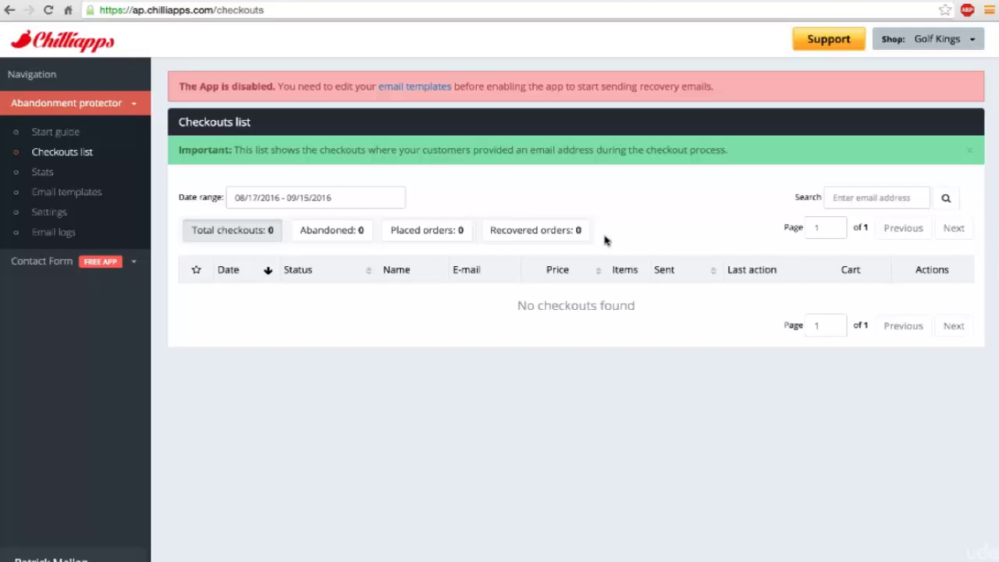
left_click(61, 196)
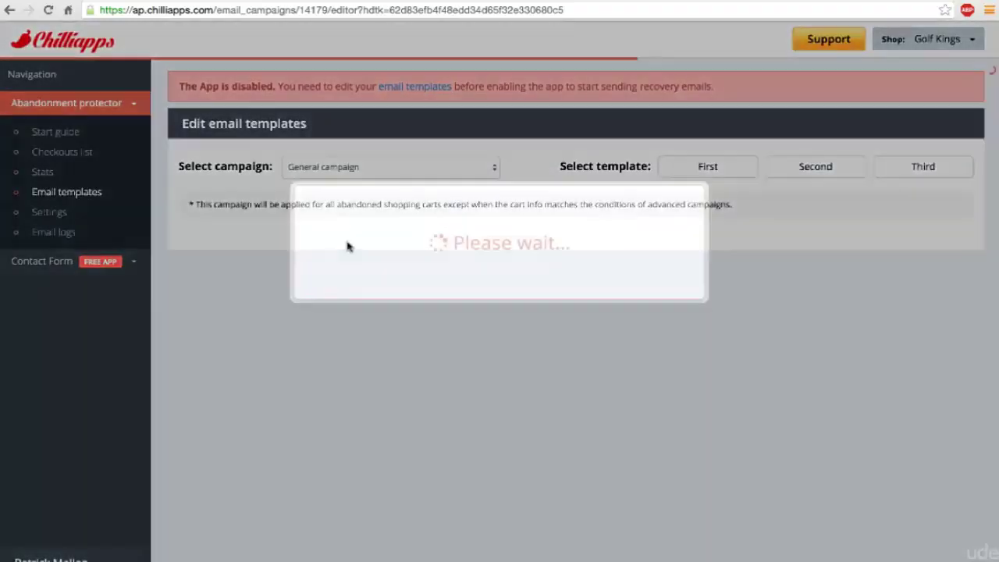
scroll(528, 304, "down", 5)
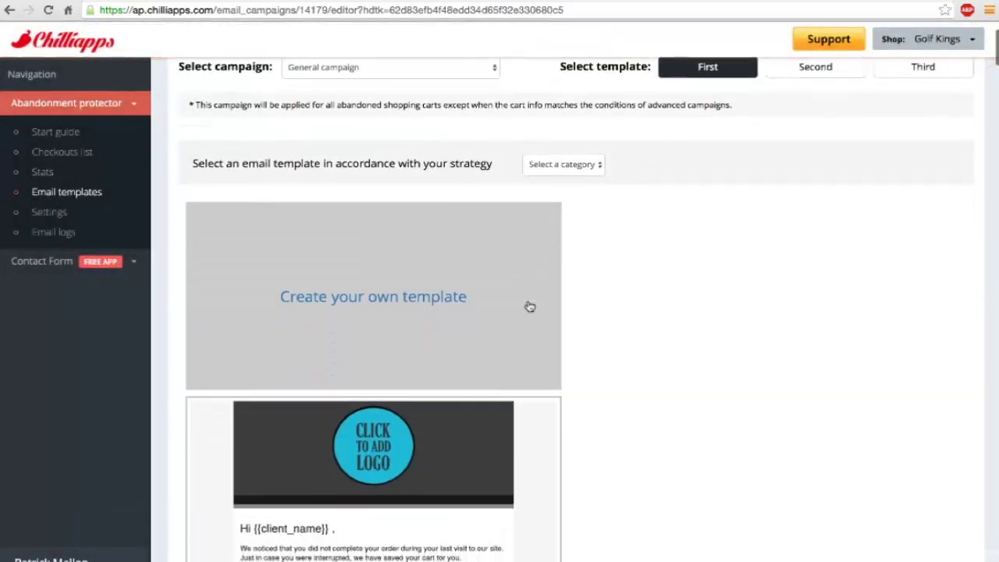
scroll(529, 305, "down", 2)
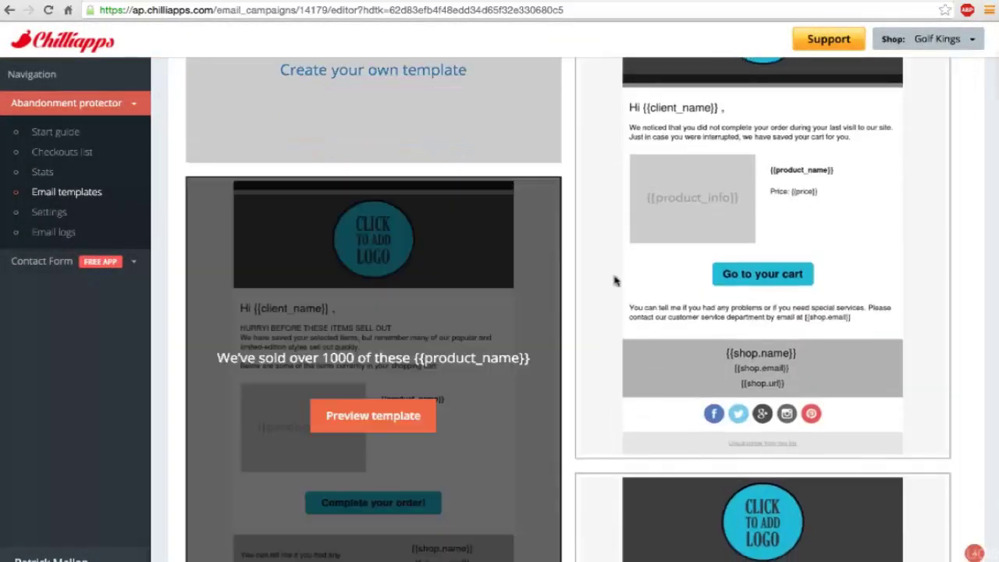
scroll(602, 277, "down", 5)
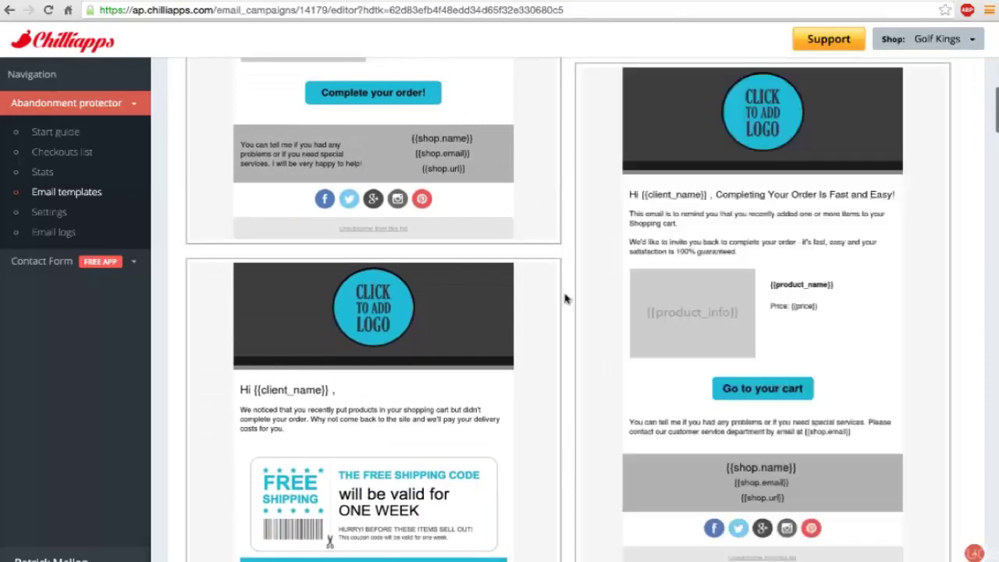
scroll(567, 298, "down", 2)
scroll(567, 298, "down", 3)
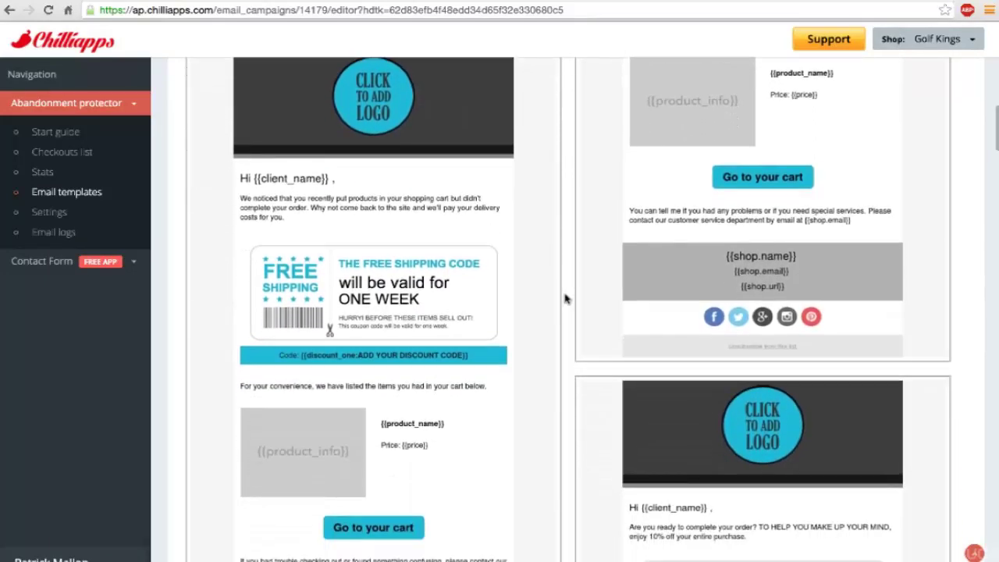
scroll(567, 298, "down", 3)
scroll(567, 298, "down", 3)
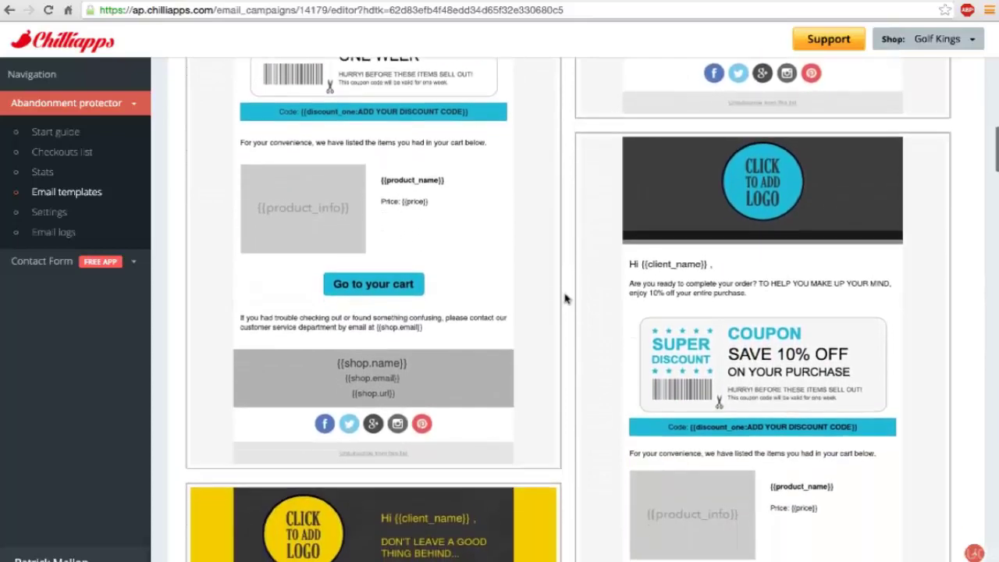
scroll(567, 298, "down", 3)
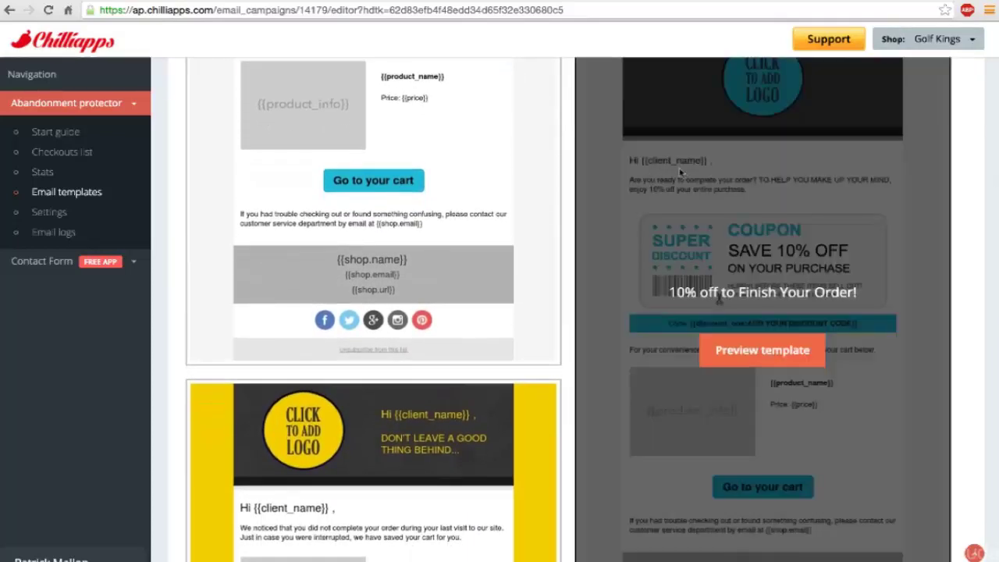
scroll(463, 230, "up", 3)
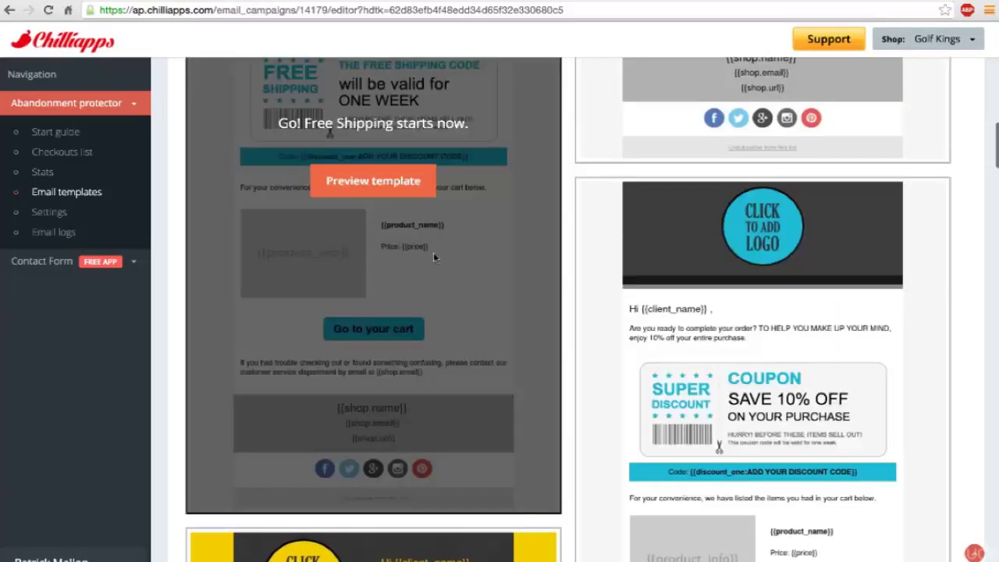
scroll(433, 254, "up", 10)
scroll(434, 257, "up", 5)
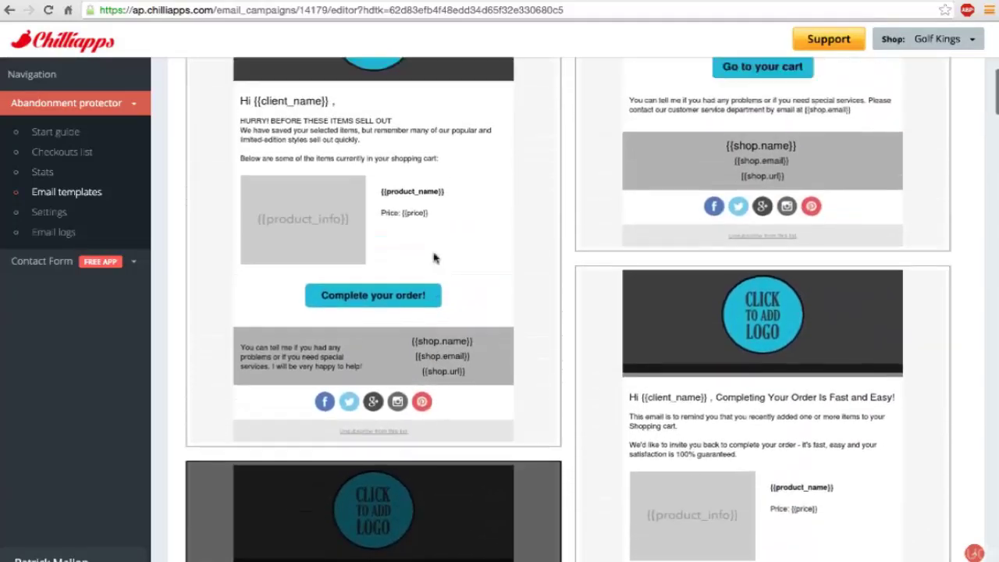
scroll(635, 252, "up", 8)
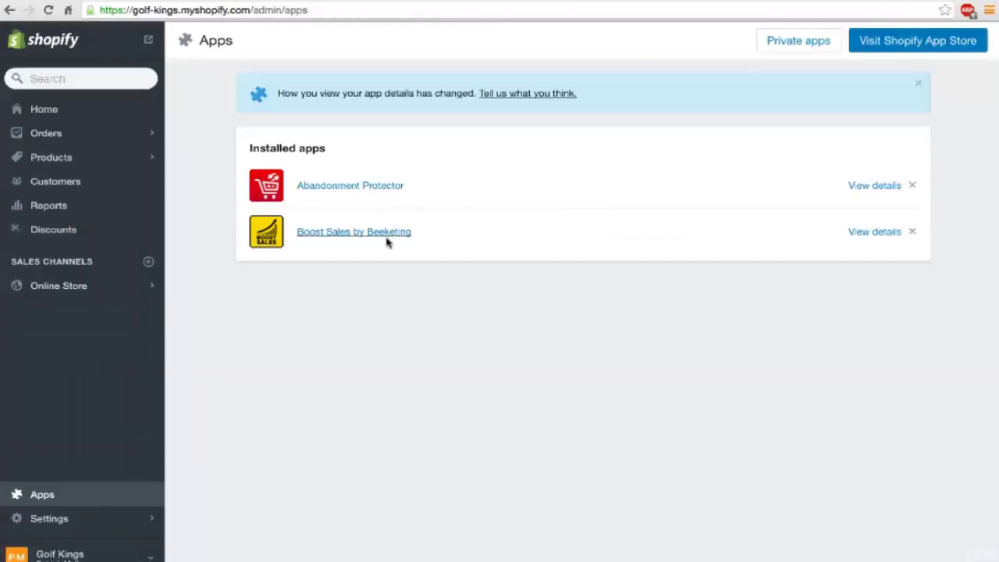
Step: Search the App Store for 'better shipping' and install Better Shipping on Golf Kings, reaching its $14.99 monthly charge
left_click(899, 46)
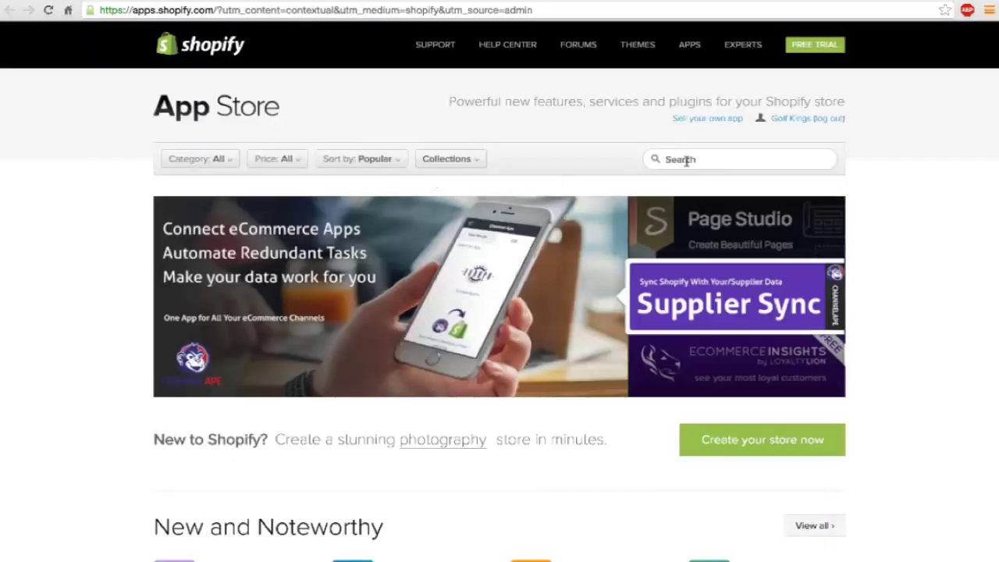
left_click(688, 159)
type("bett")
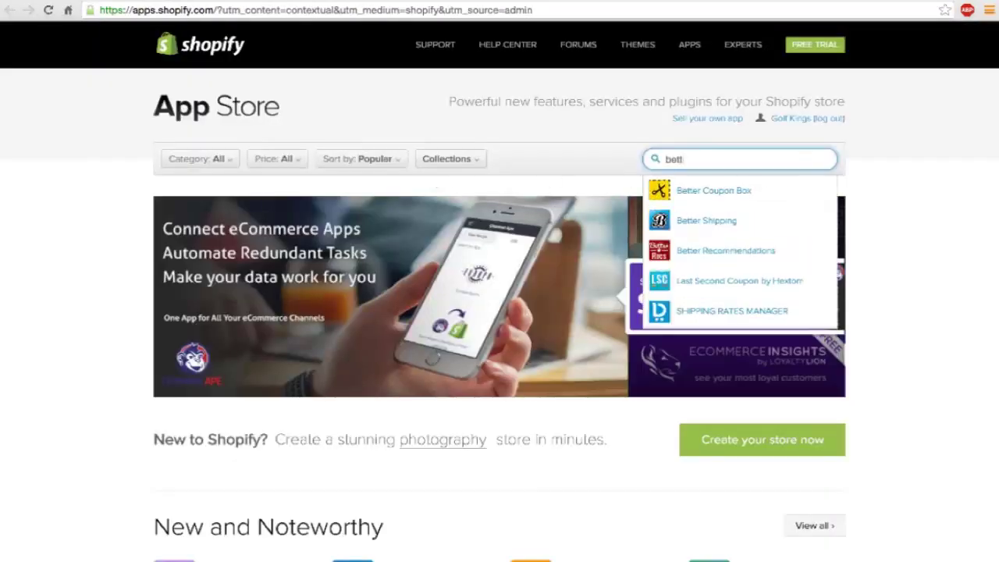
type("er shipping")
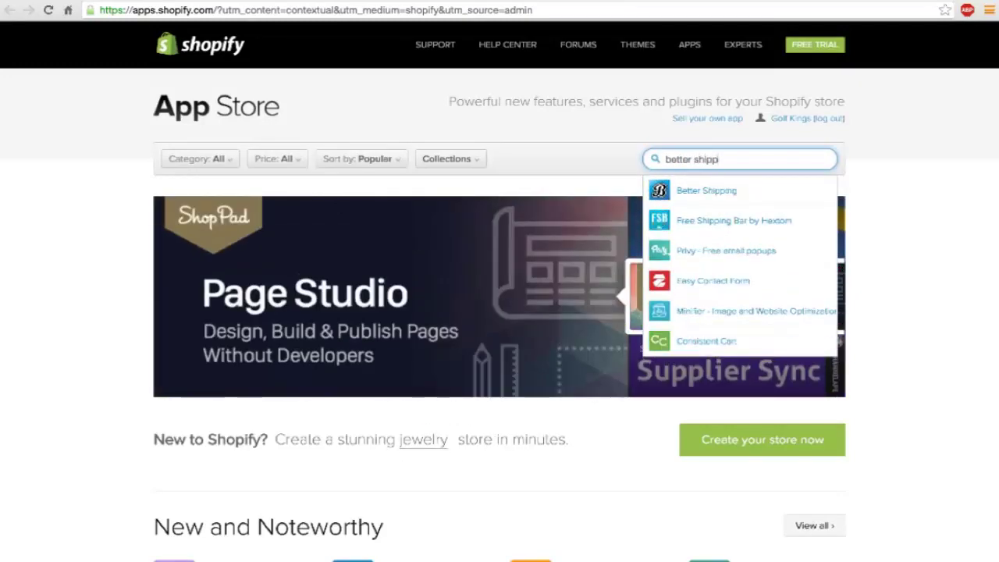
key("Return")
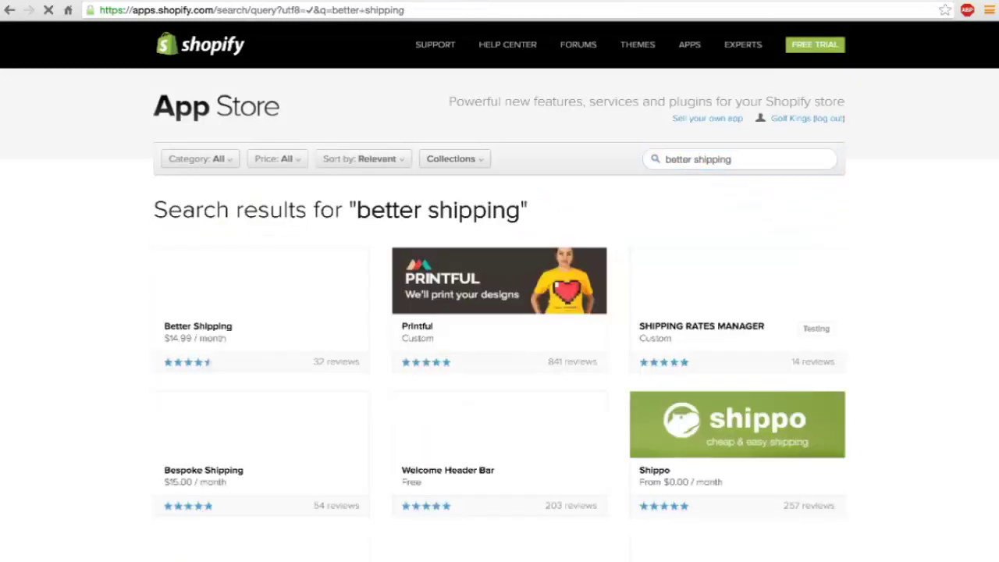
left_click(291, 292)
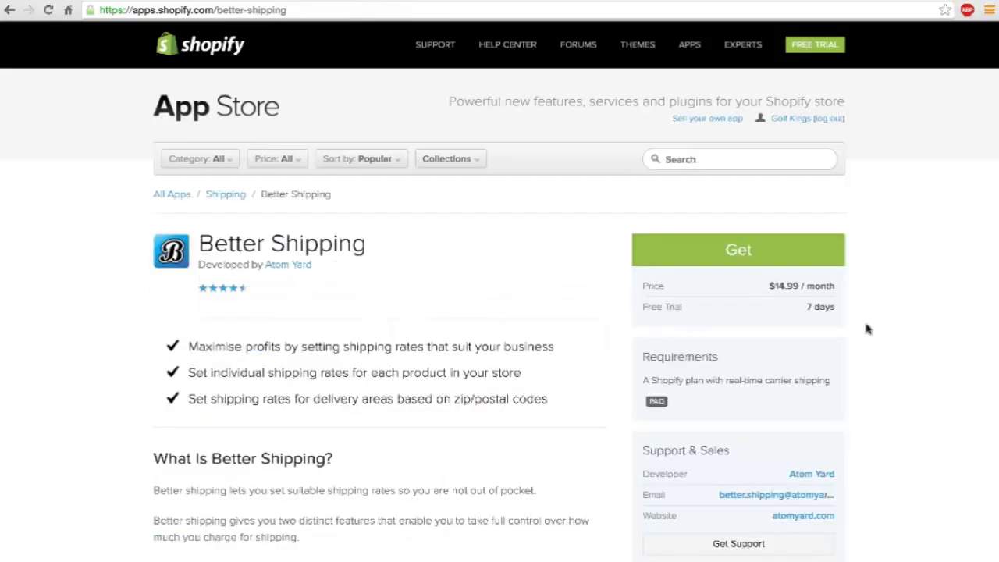
scroll(870, 329, "down", 1)
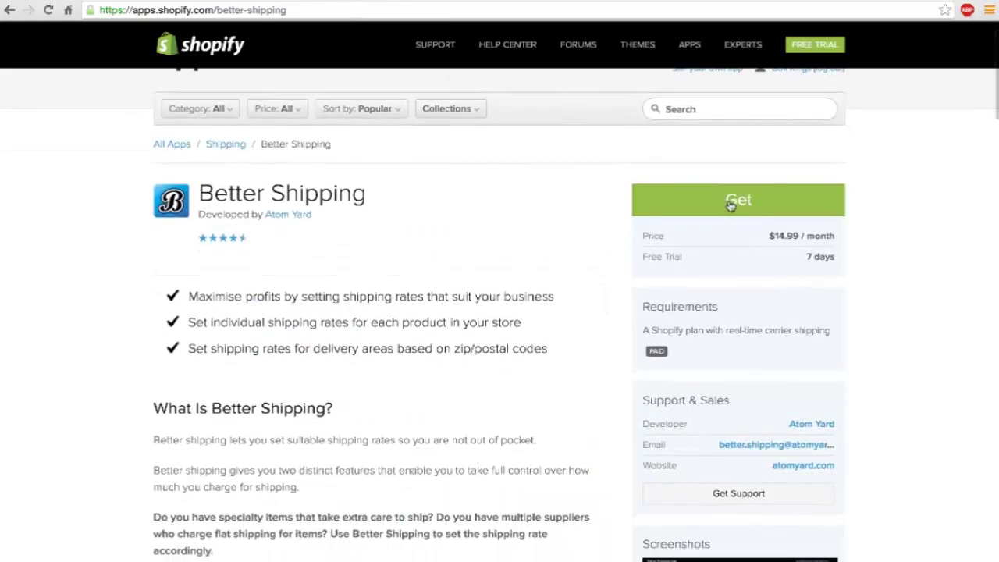
left_click(730, 202)
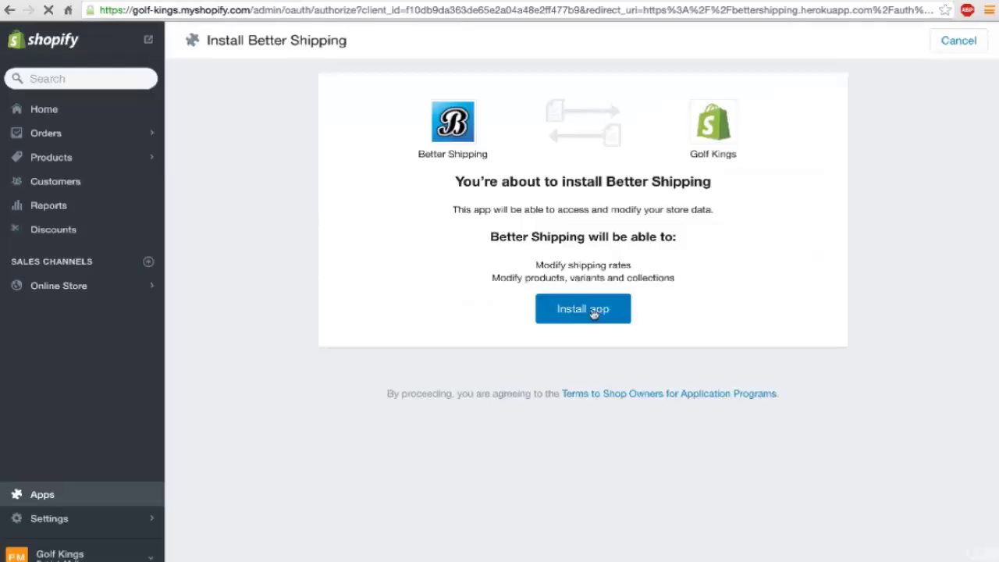
left_click(593, 312)
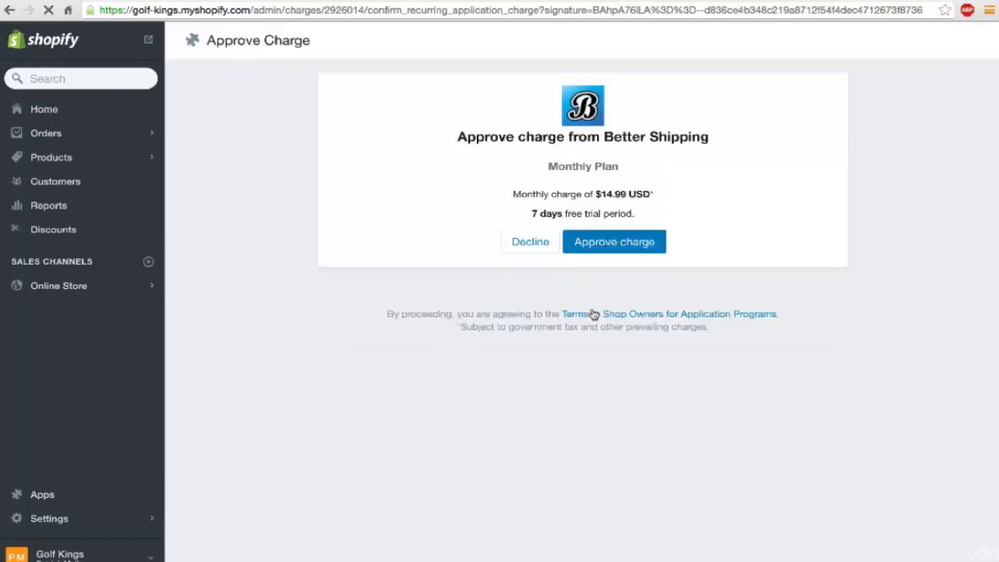
Step: Approve Better Shipping's $14.99 monthly charge and view its Products page while store products import
left_click(617, 242)
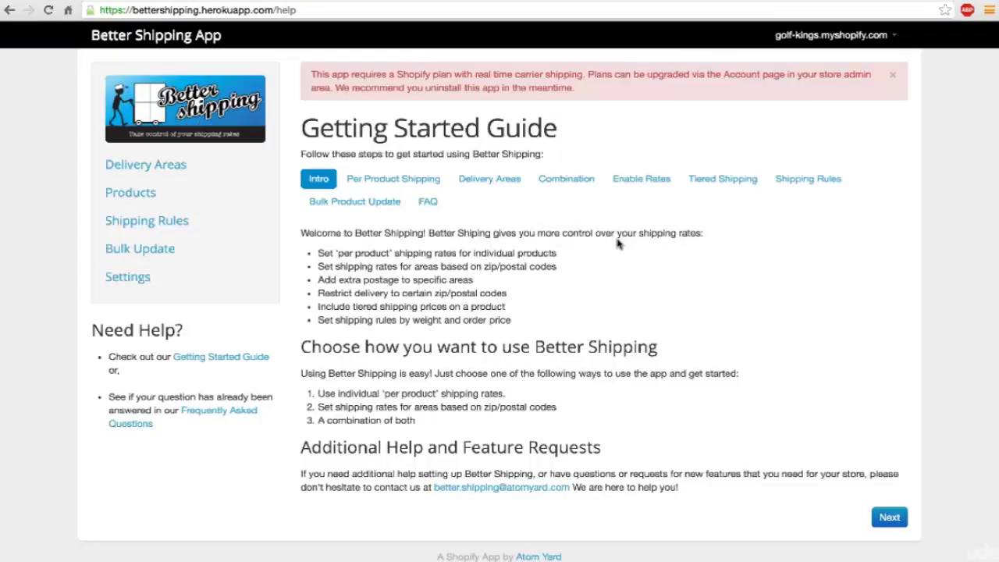
left_click(133, 201)
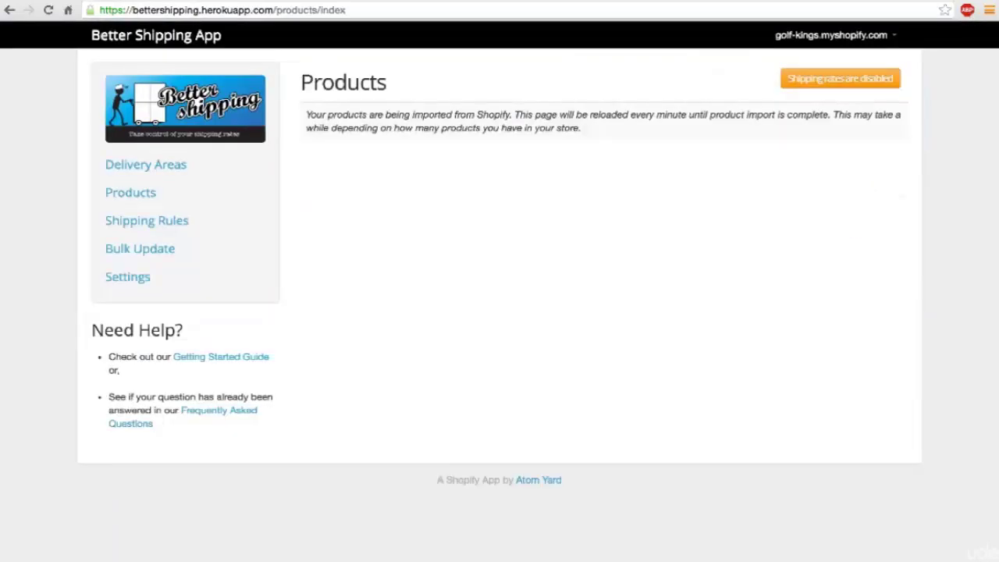
left_click(267, 11)
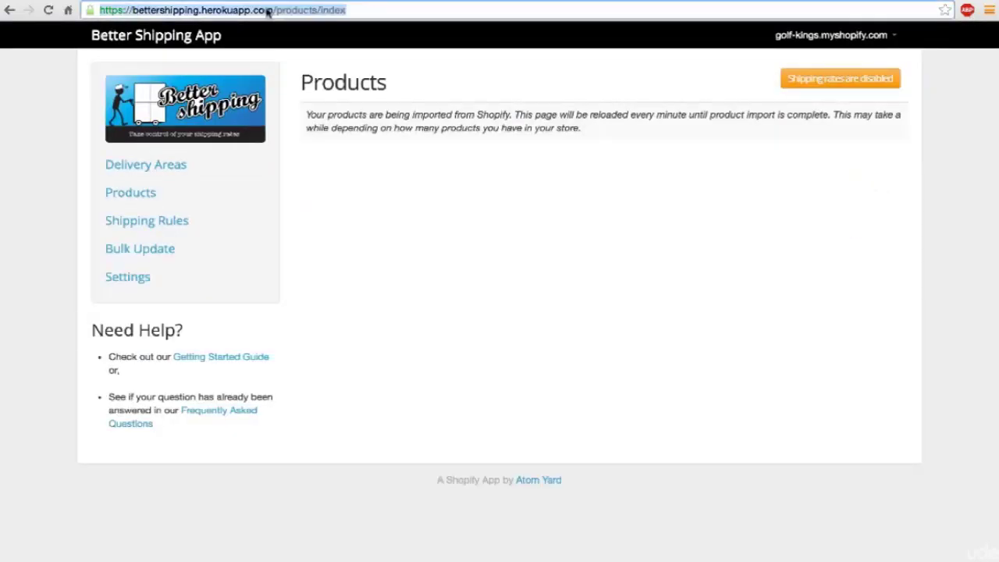
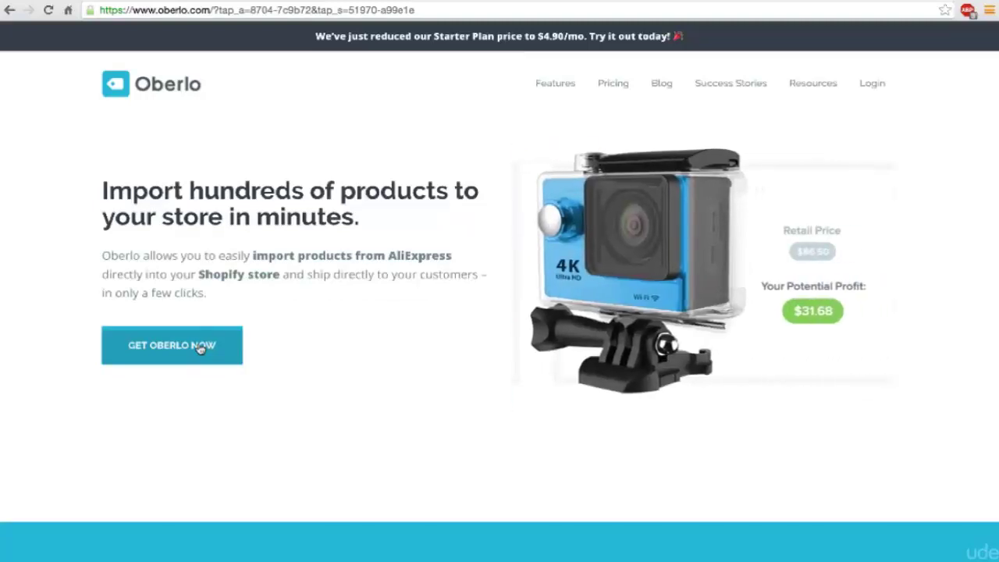
Step: Go to ecomfastlane.com/oberlo and add Oberlo from its App Store listing, reaching the $4.90 Starter plan charge
left_click(200, 349)
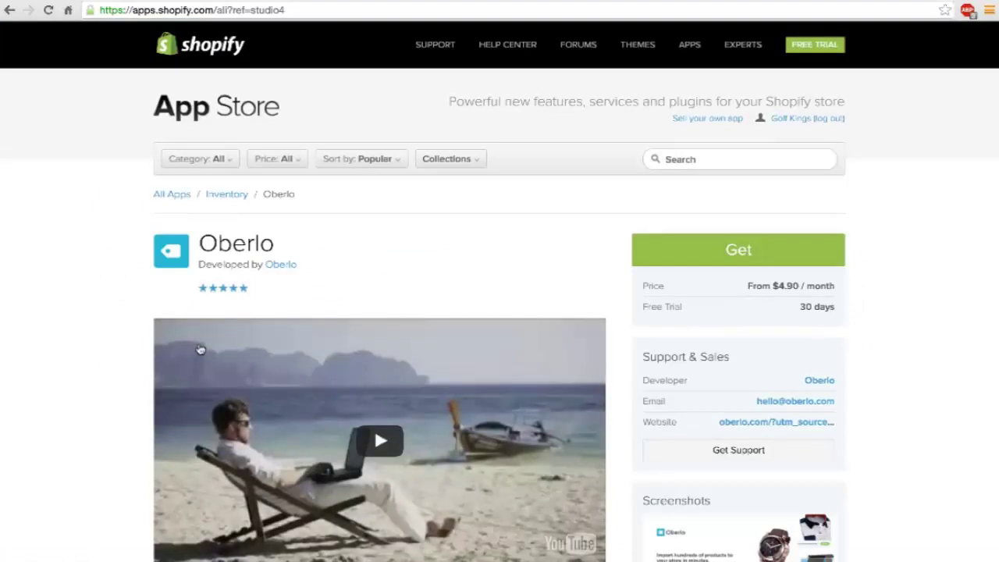
left_click(739, 248)
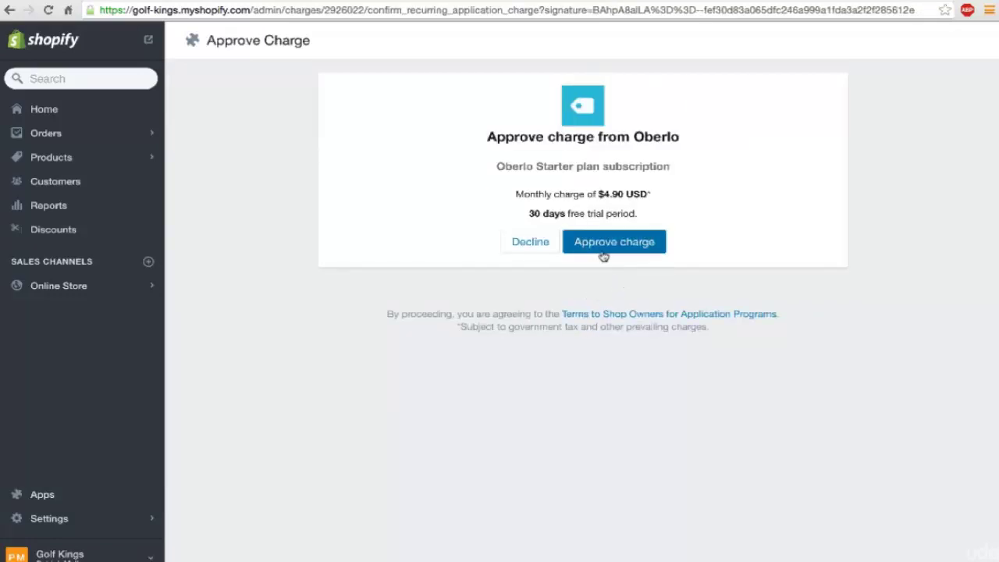
Step: Approve Oberlo's $4.90 monthly Starter charge and look over its welcome dashboard showing 2/4 setup steps done
left_click(605, 243)
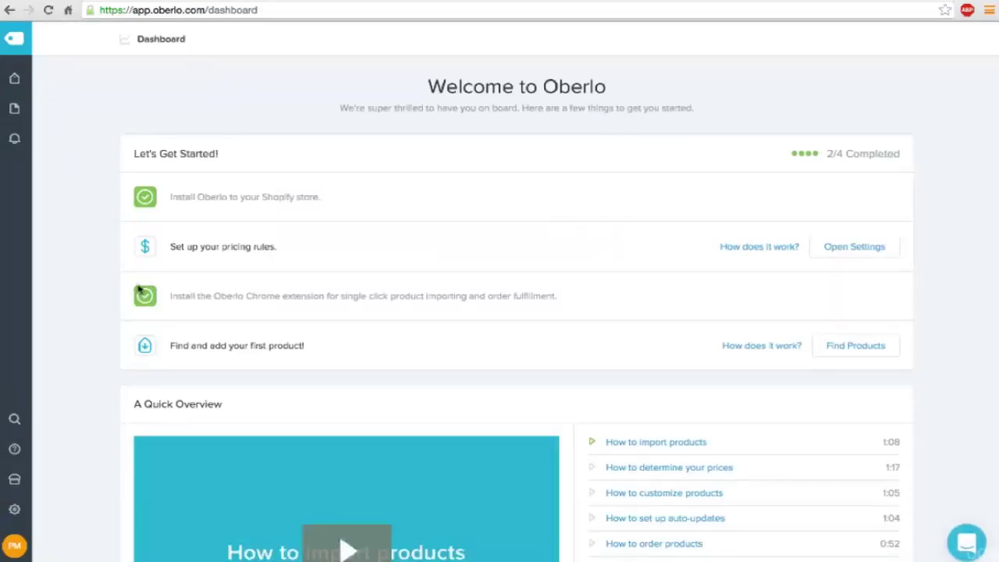
scroll(138, 285, "down", 3)
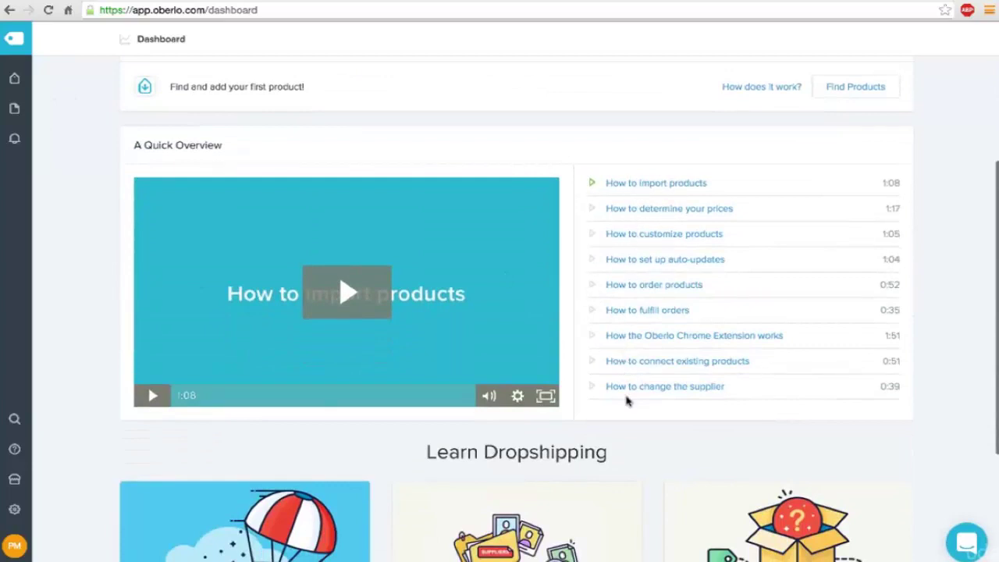
scroll(626, 400, "down", 2)
scroll(626, 399, "down", 1)
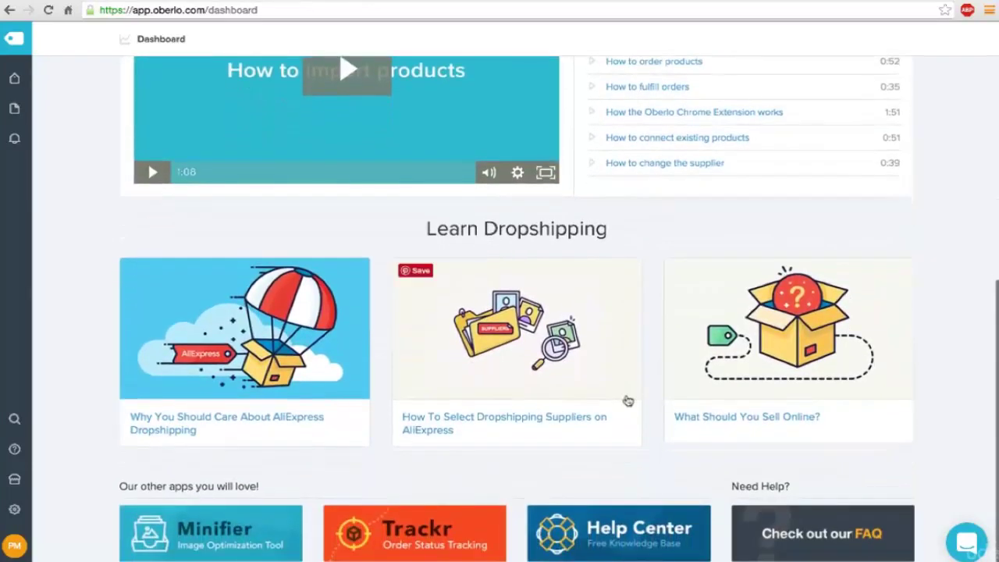
scroll(378, 382, "up", 2)
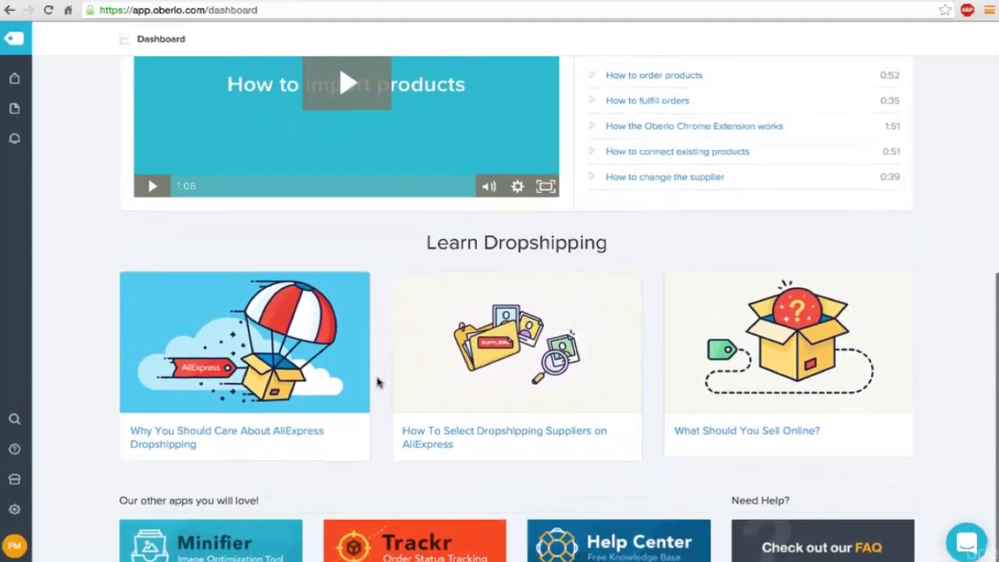
scroll(377, 381, "up", 1)
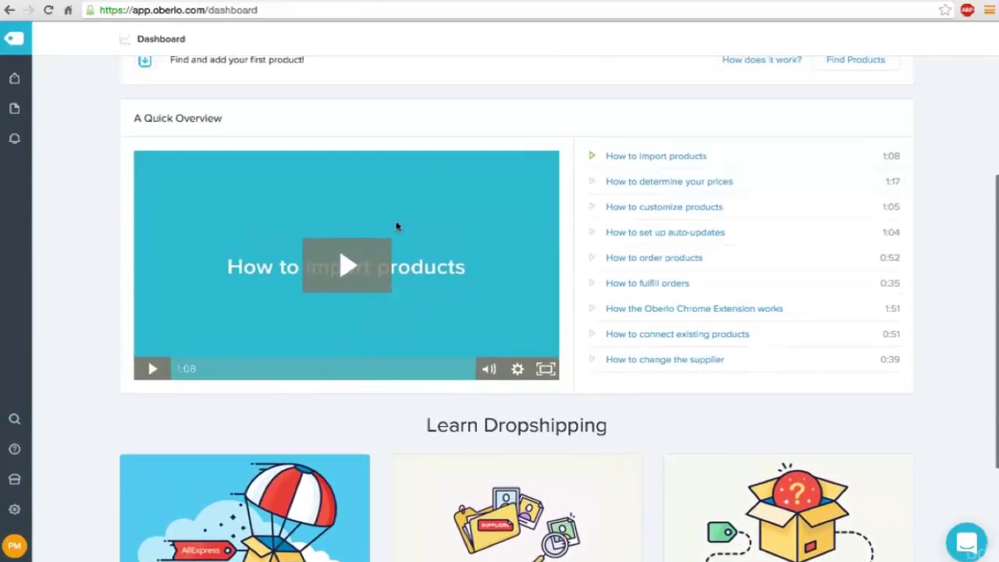
scroll(642, 256, "up", 4)
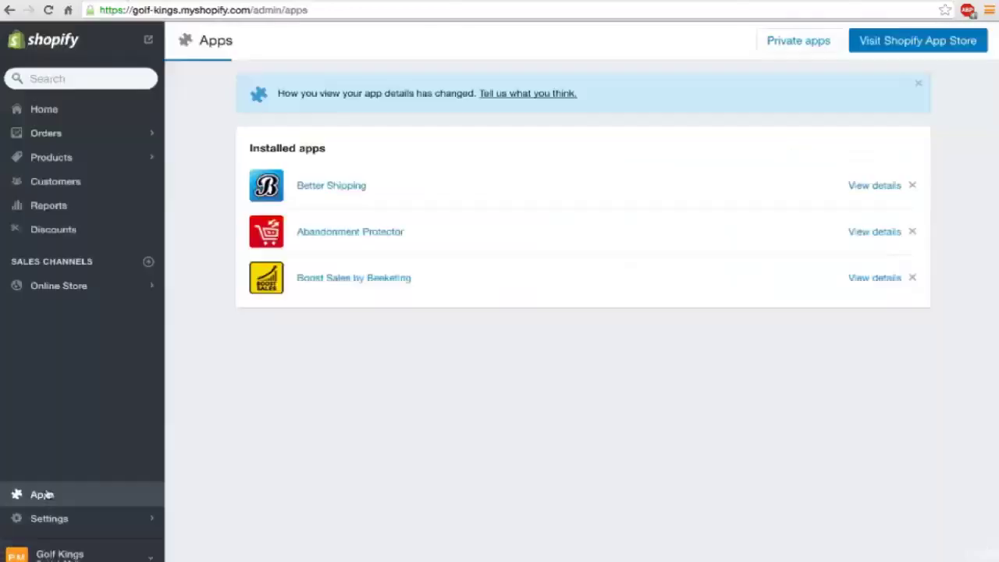
left_click(43, 494)
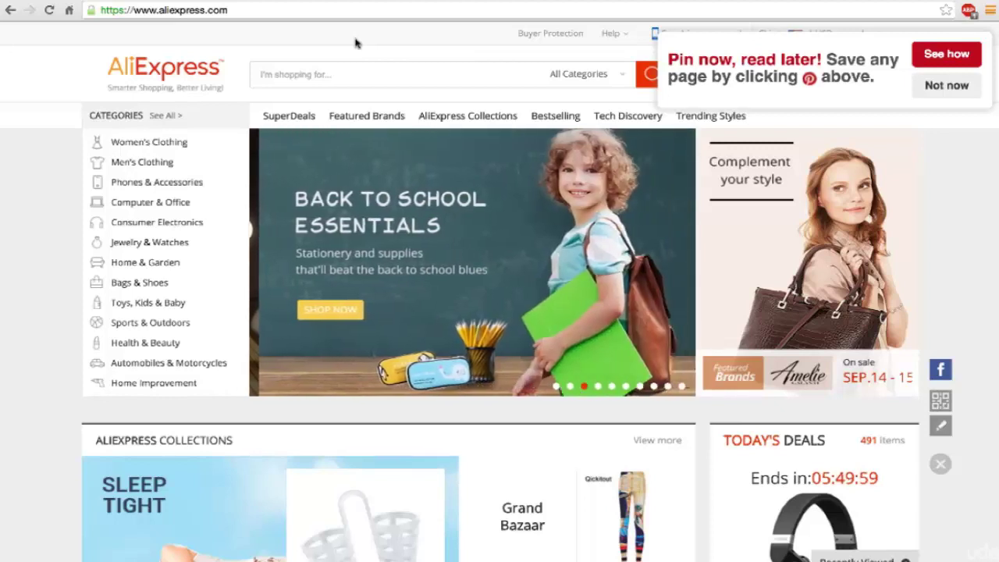
Step: Dismiss the Pinterest save prompt on AliExpress and open a new browser tab
left_click(942, 91)
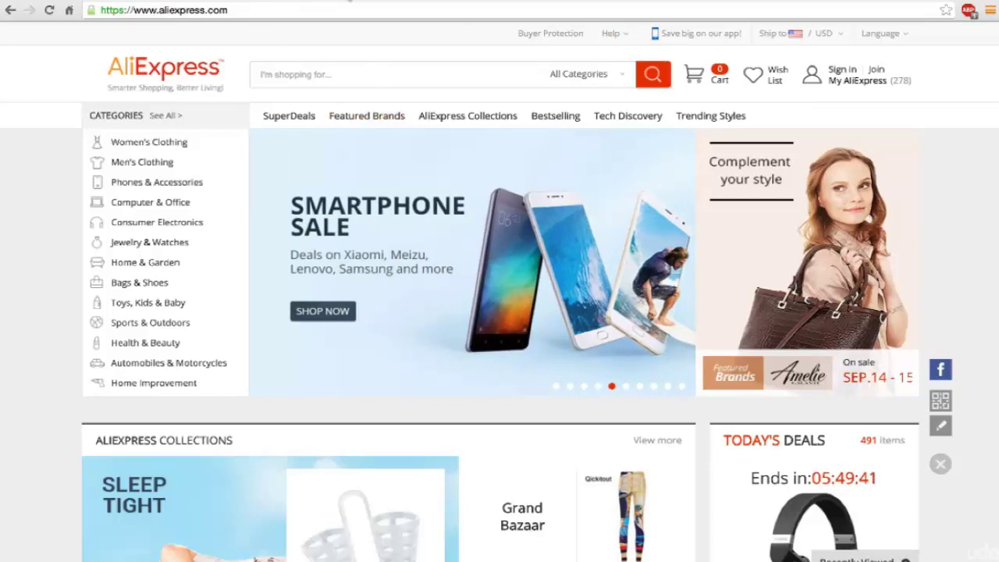
key("ctrl+t")
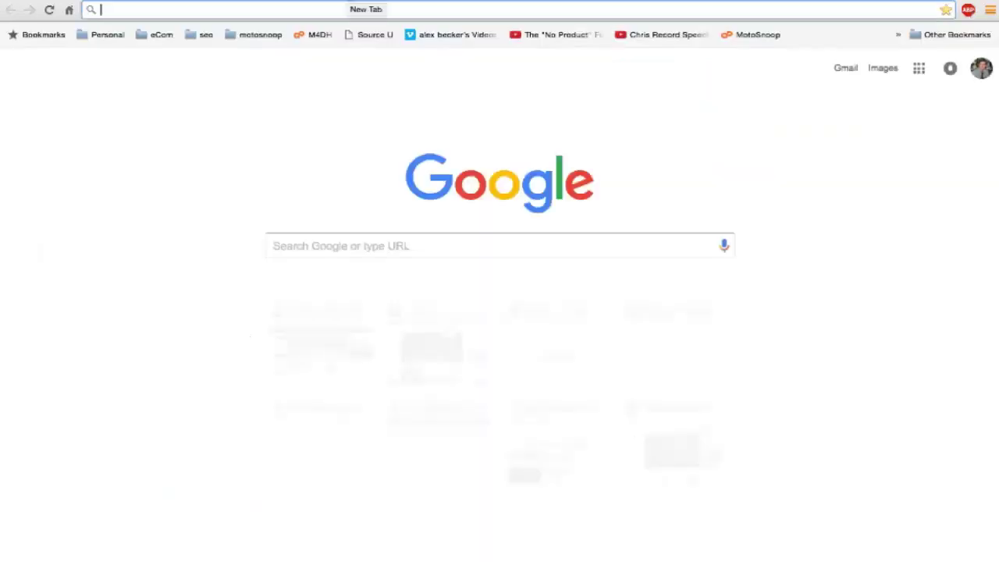
Step: Go to WatchCount and search the keyword 'golf' with Sporting Goods as the eBay category
type("watchcount.com")
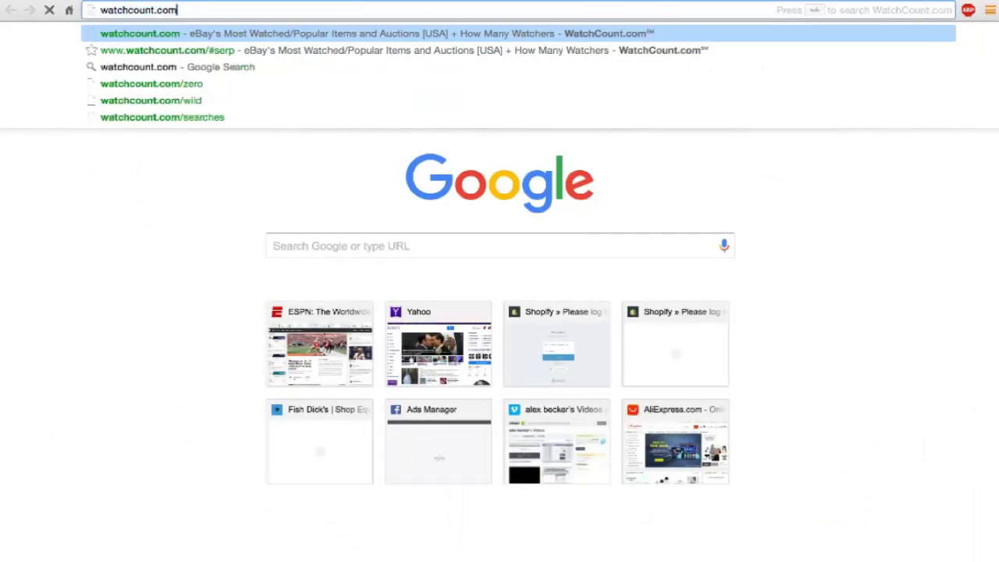
key("Return")
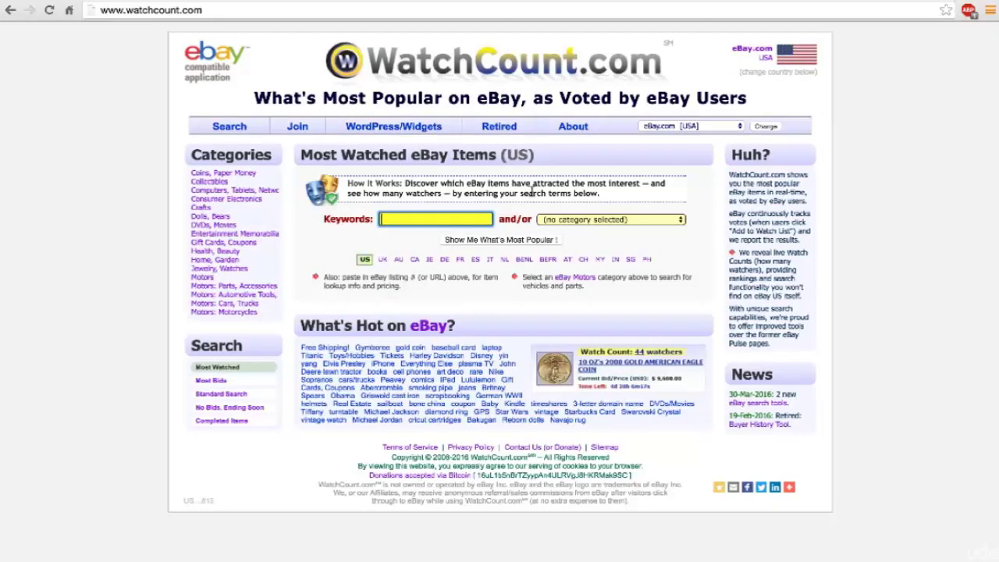
left_click(575, 220)
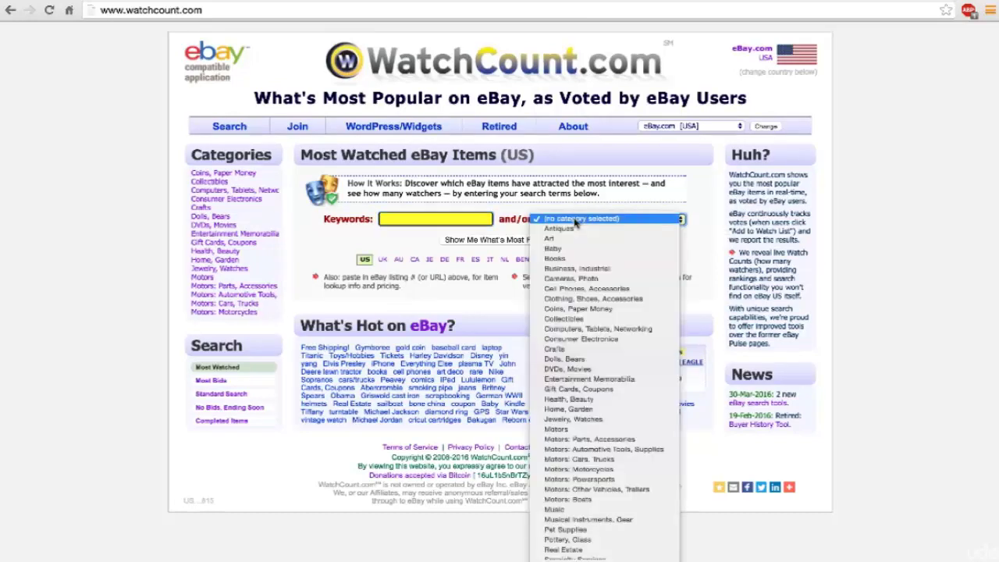
scroll(582, 312, "down", 3)
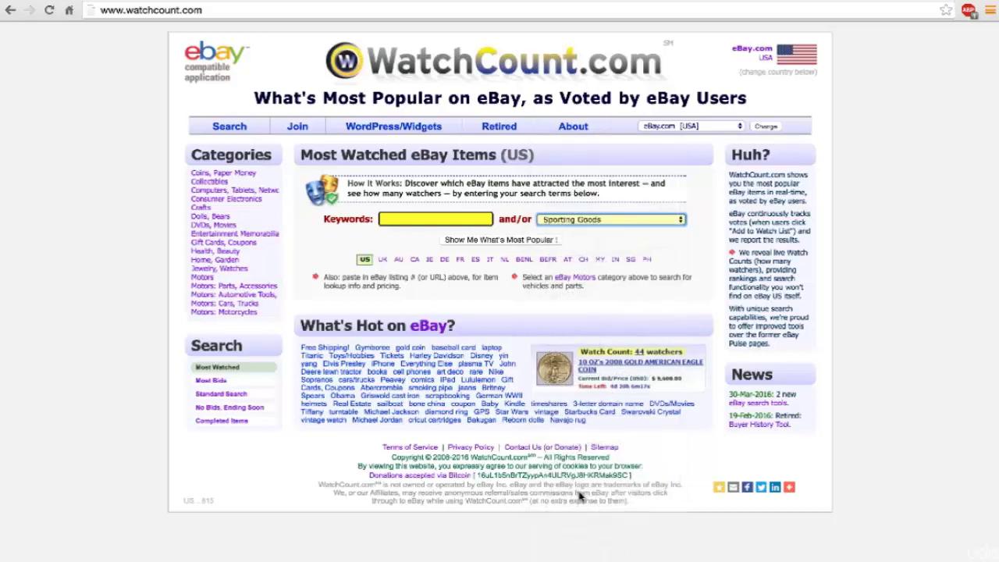
left_click(416, 219)
type("golf")
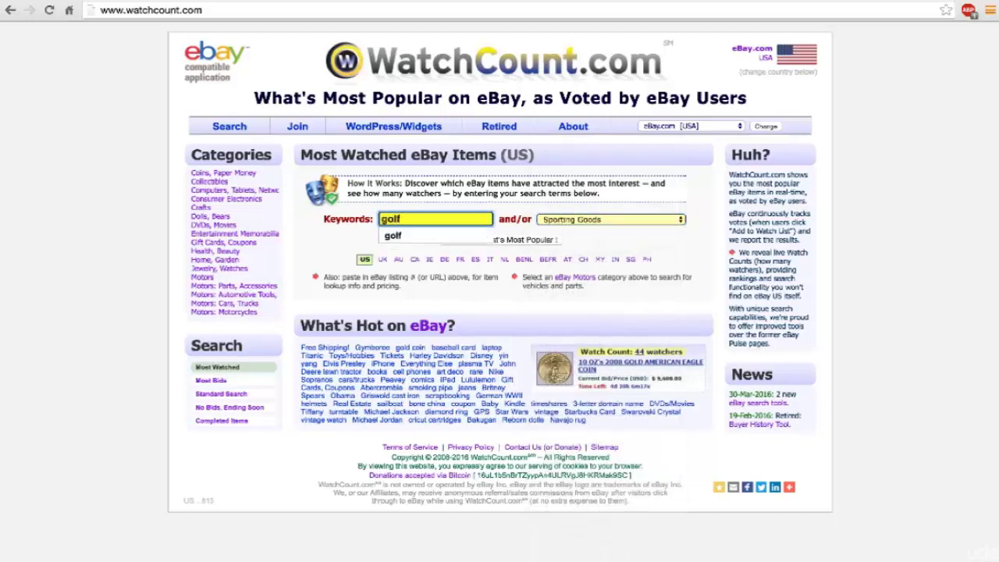
key("Return")
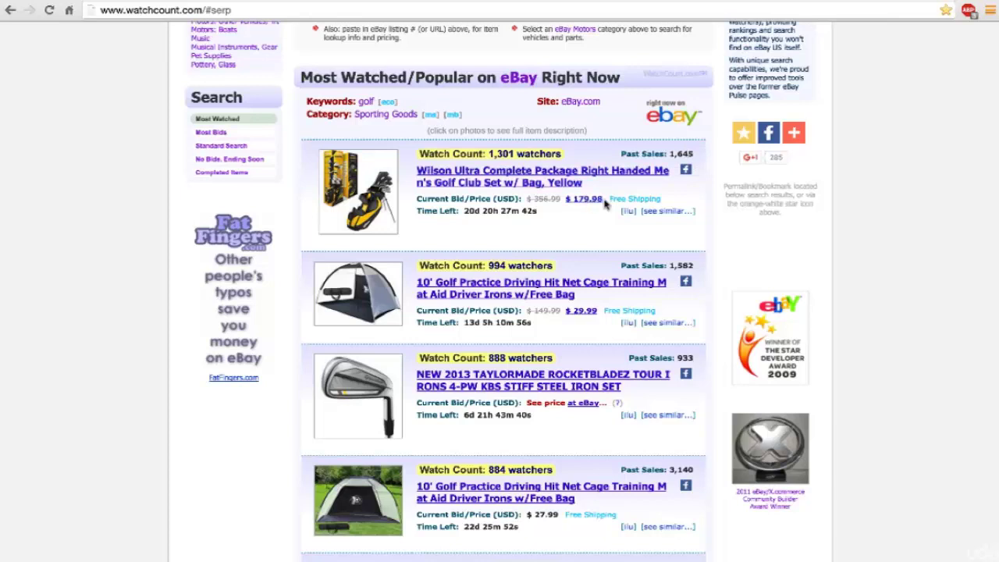
left_click_drag(605, 201, 570, 201)
scroll(563, 232, "down", 3)
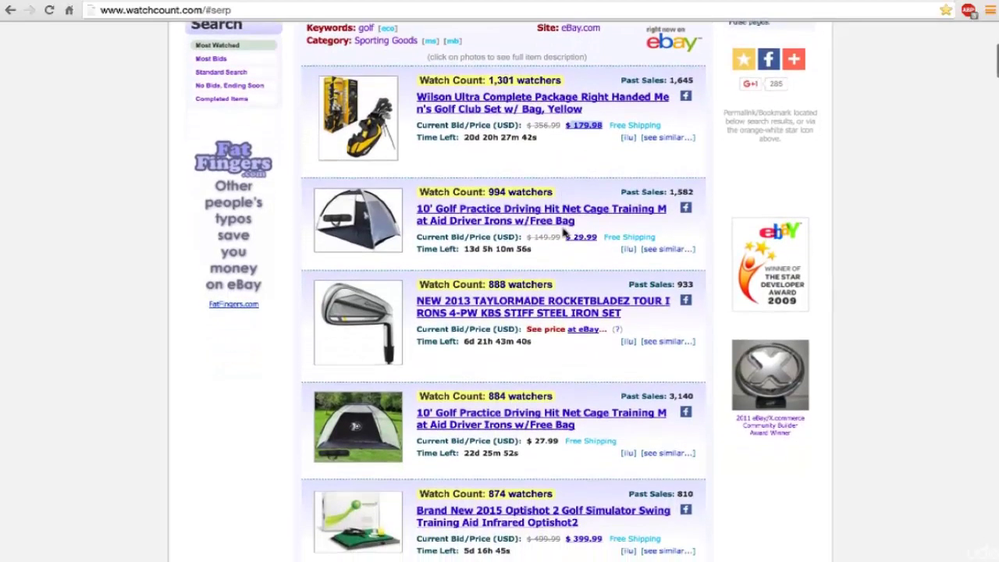
scroll(564, 232, "down", 2)
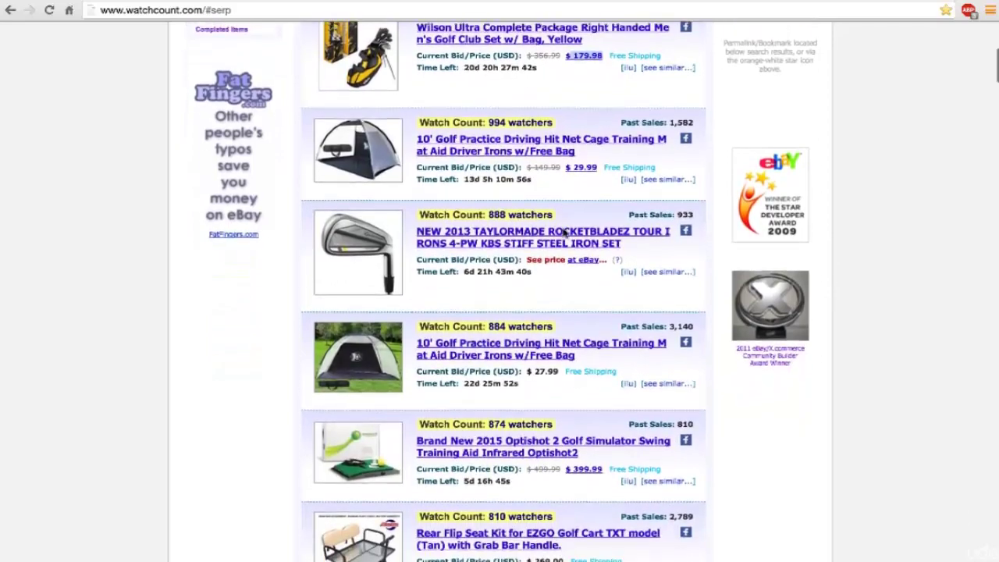
scroll(564, 233, "down", 4)
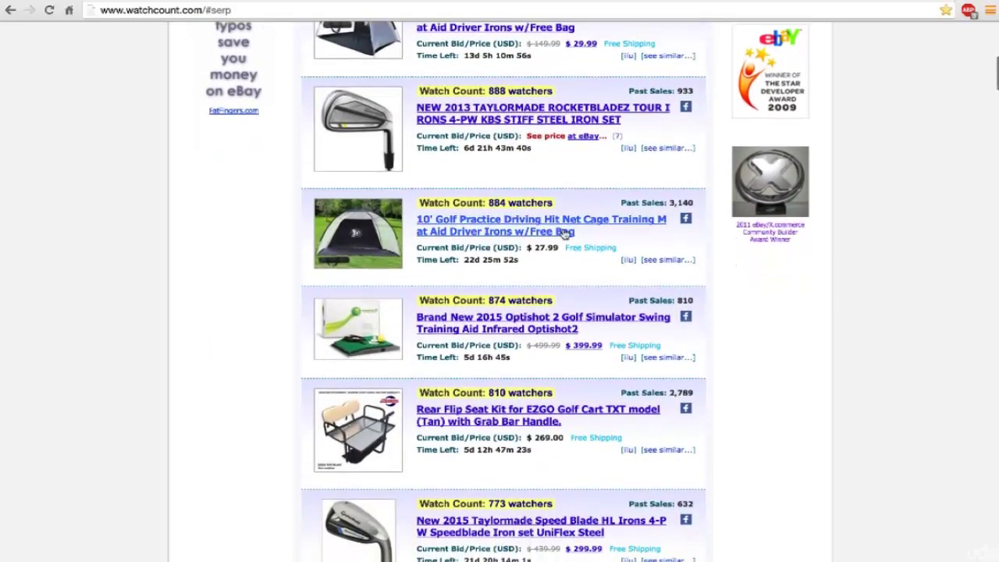
scroll(564, 233, "down", 5)
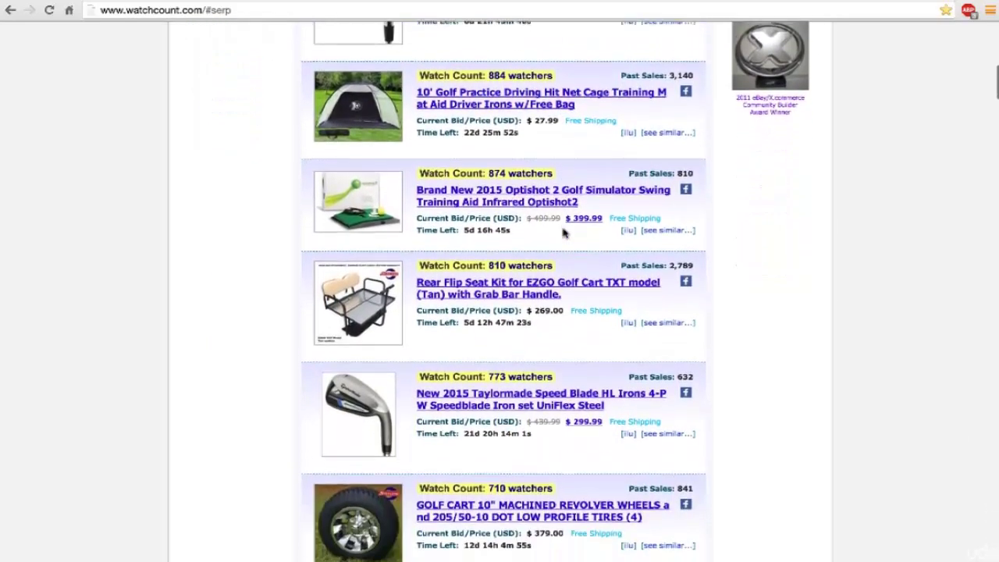
scroll(563, 233, "down", 10)
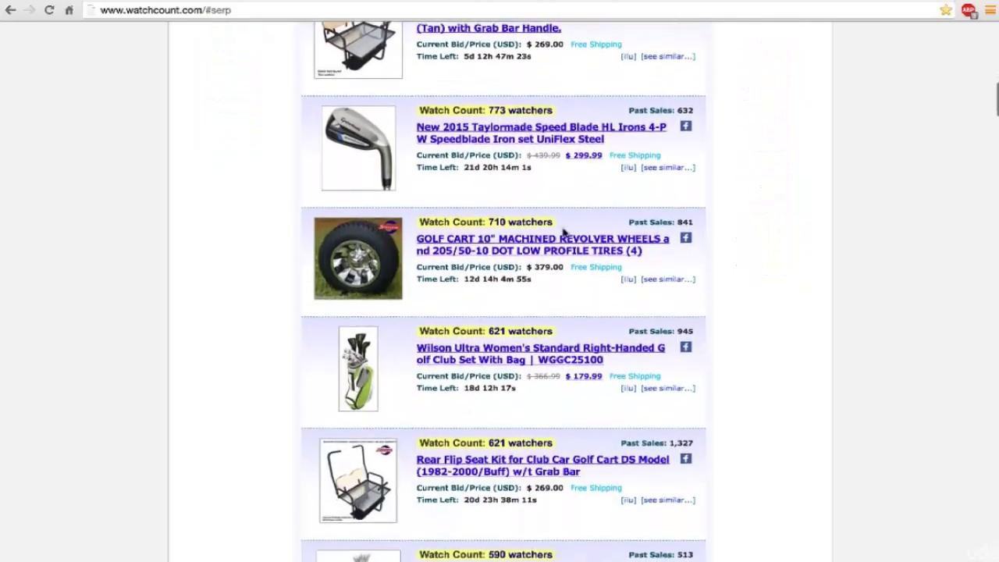
scroll(564, 233, "down", 7)
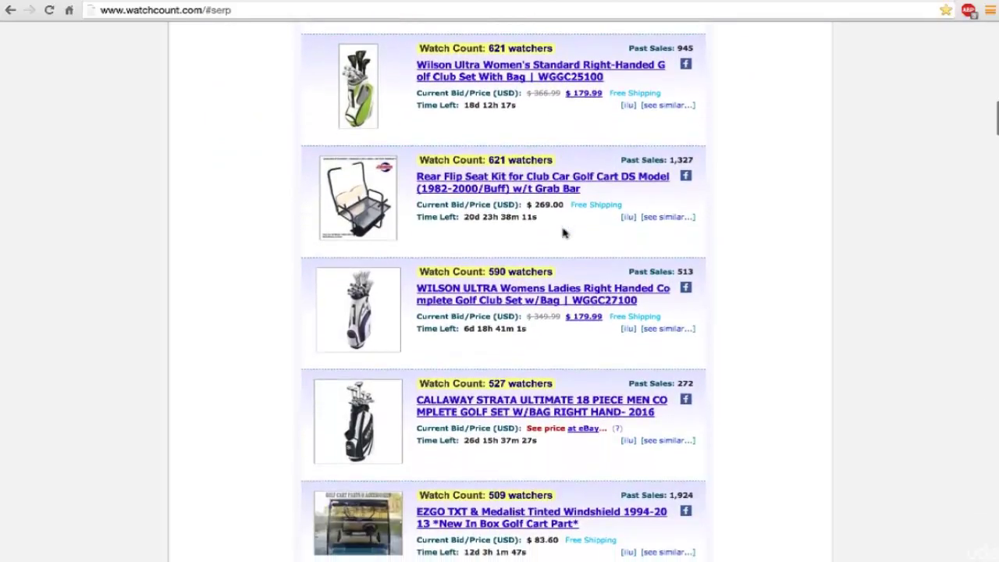
scroll(564, 233, "down", 5)
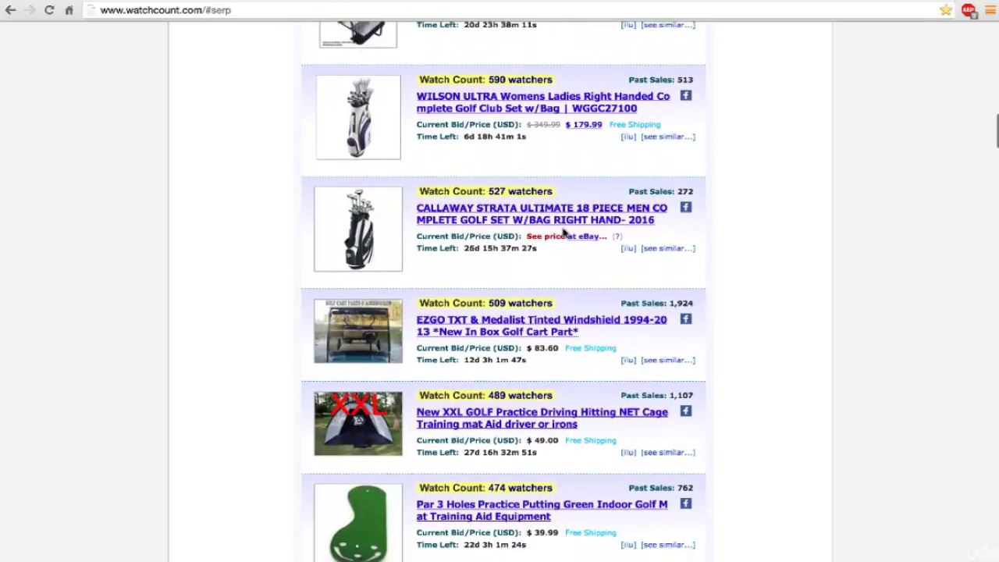
scroll(564, 232, "down", 3)
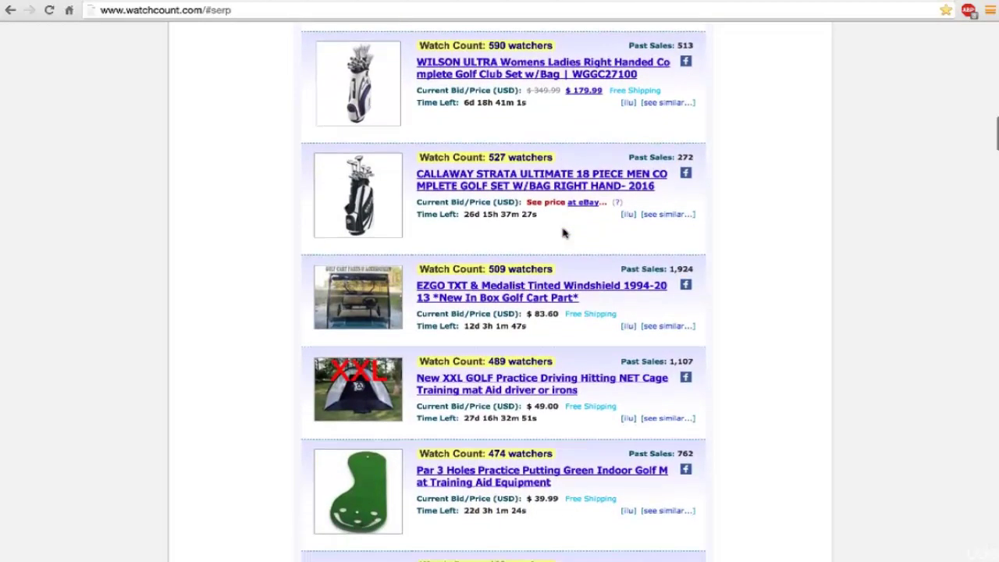
scroll(563, 232, "down", 2)
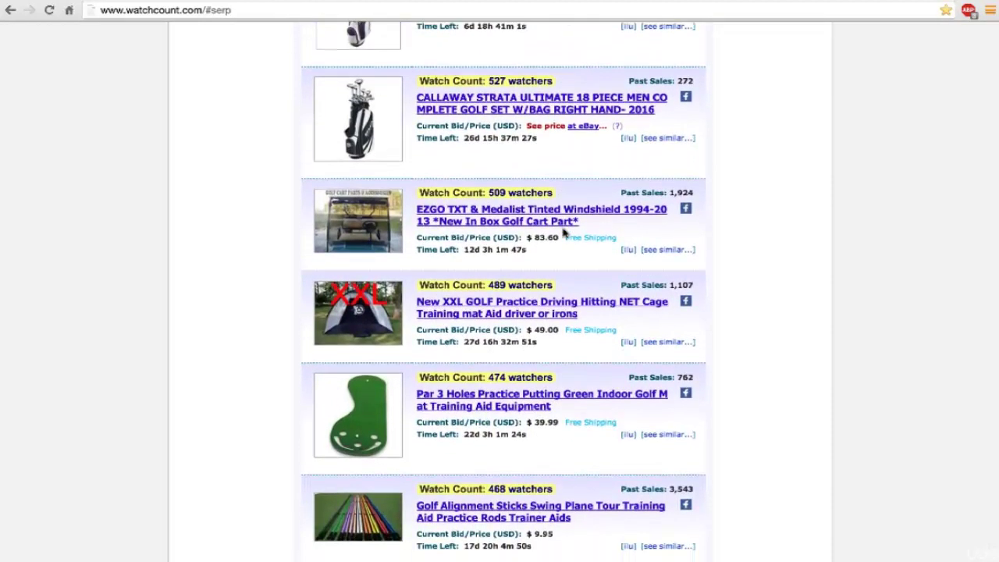
scroll(564, 232, "down", 4)
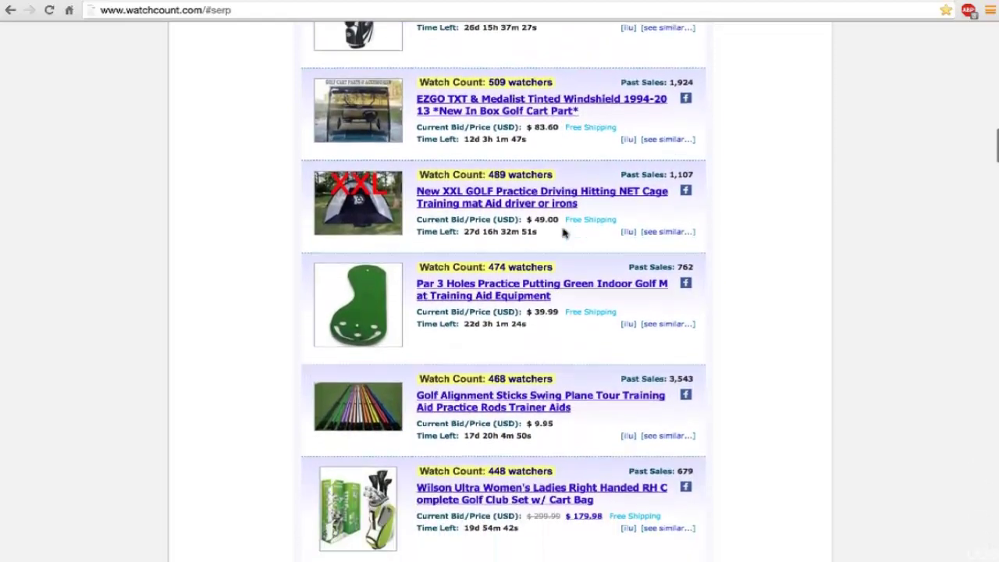
scroll(563, 232, "down", 3)
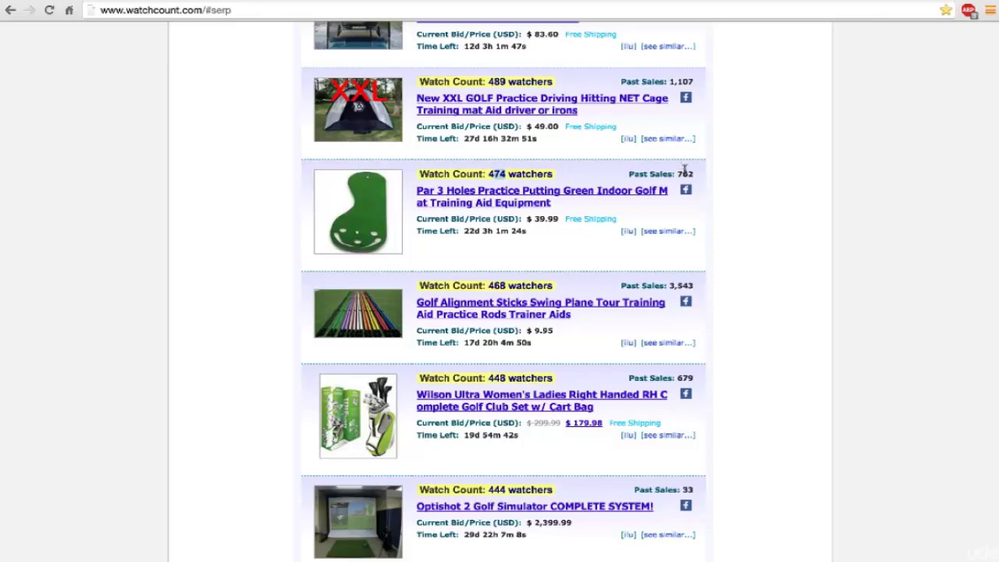
Step: Note the practice net's 3,140 past sales and $27.99 price, and open its listing in a new tab
left_click_drag(677, 173, 697, 174)
scroll(698, 173, "up", 4)
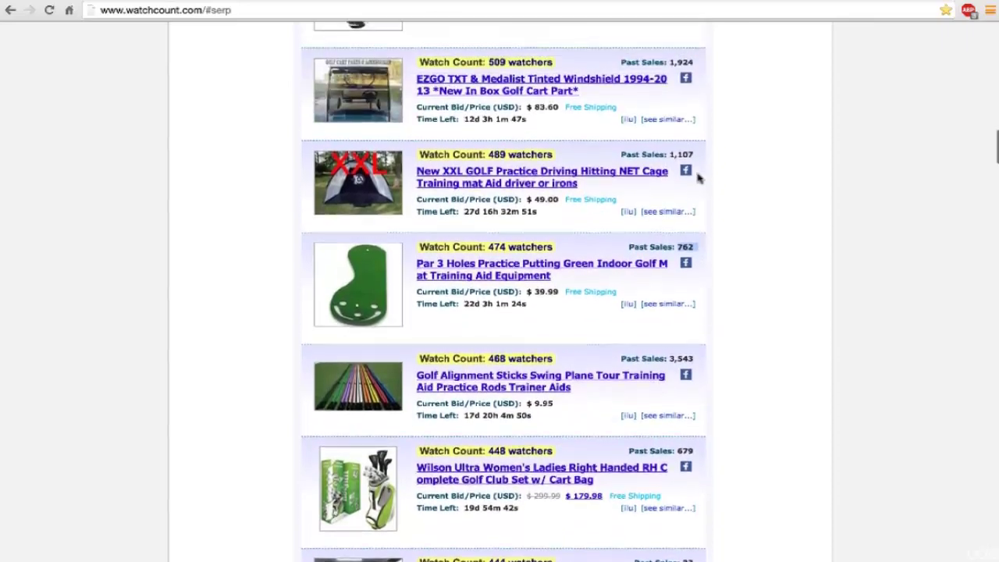
scroll(698, 179, "up", 9)
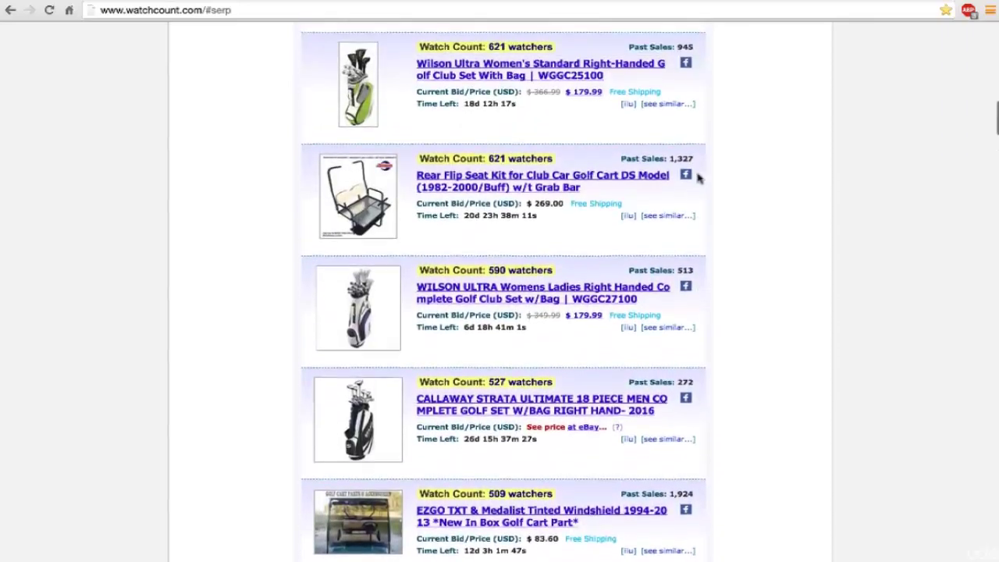
scroll(698, 178, "up", 10)
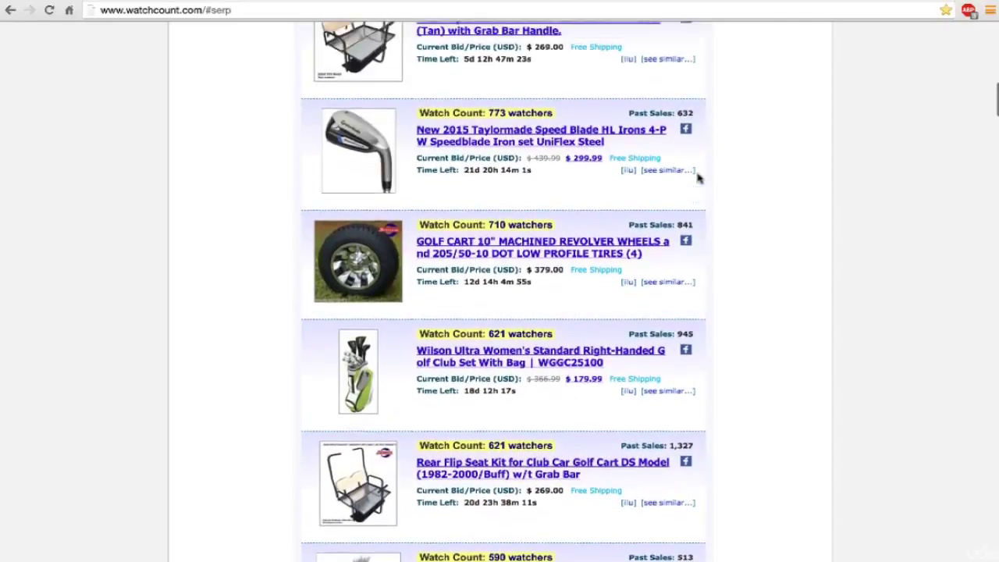
scroll(699, 179, "up", 3)
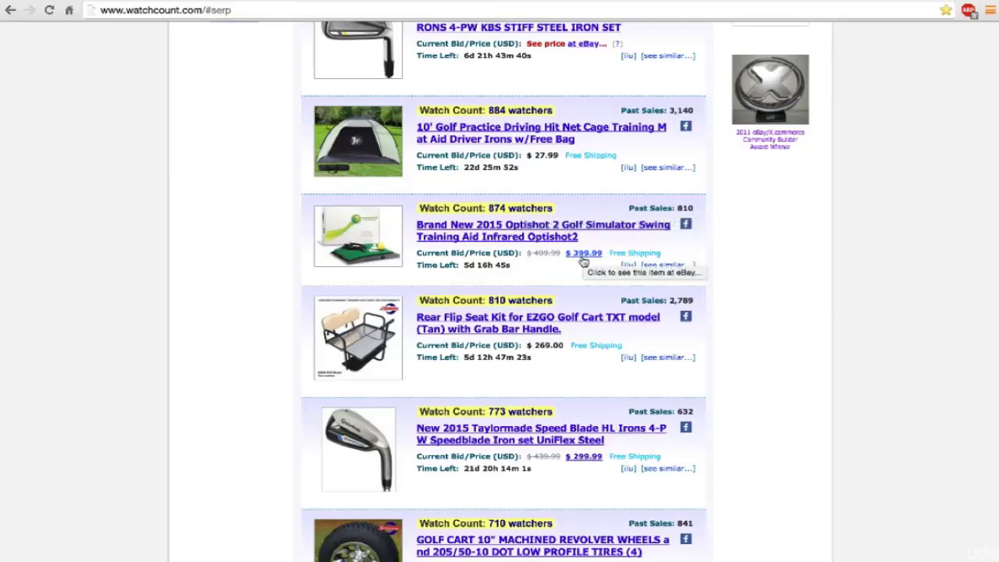
scroll(583, 262, "up", 1)
scroll(583, 261, "up", 4)
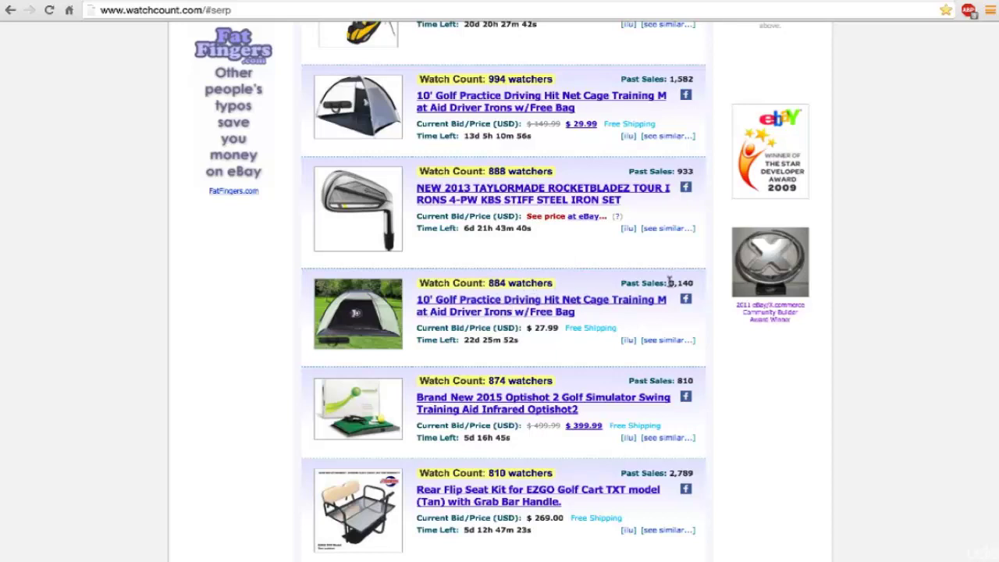
left_click_drag(669, 282, 693, 285)
left_click_drag(536, 327, 551, 328)
right_click(514, 303)
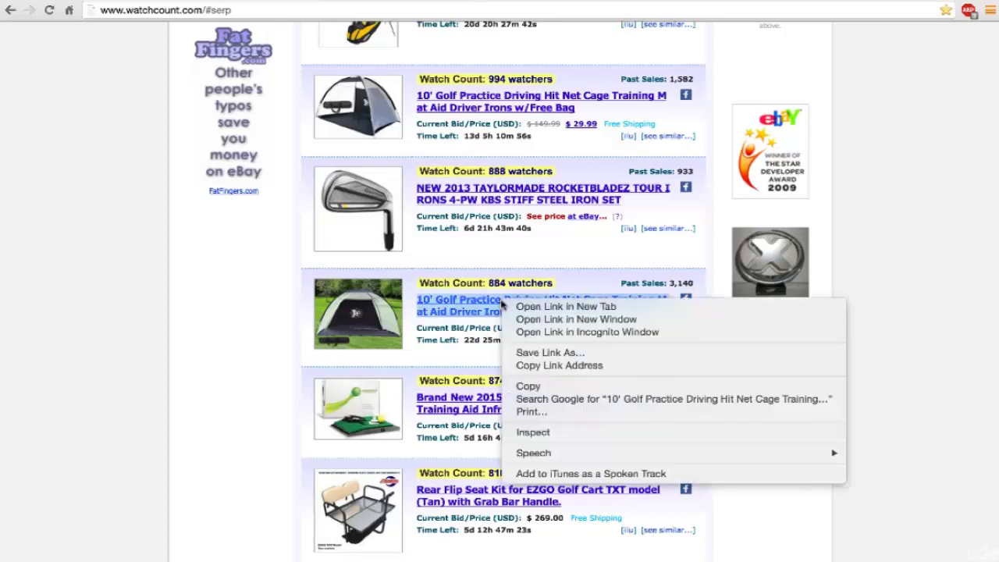
left_click(519, 307)
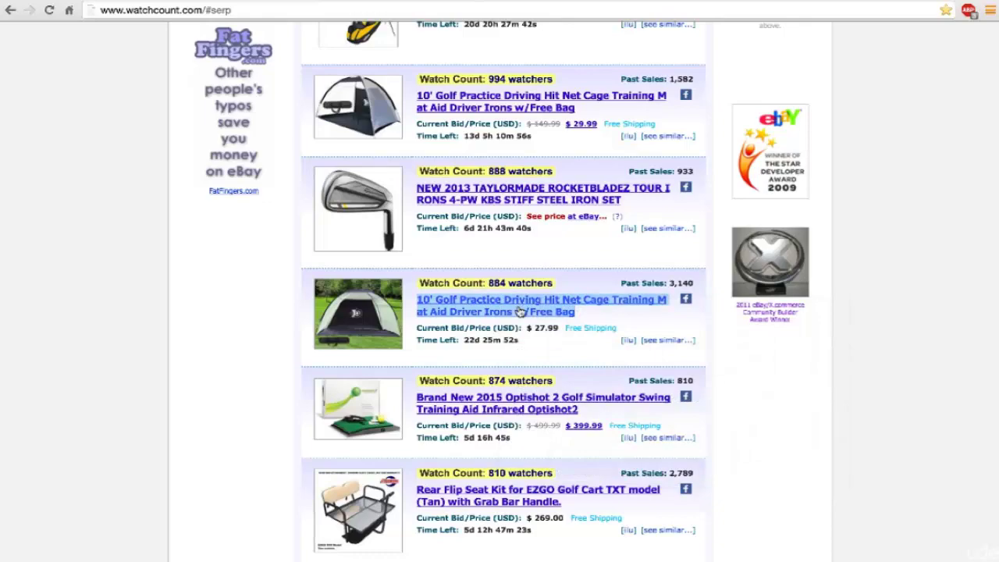
Step: Scroll down the golf results to the ~300-watcher listings, like the $39.99 Cleveland 588 DSG sand wedge
scroll(519, 311, "down", 5)
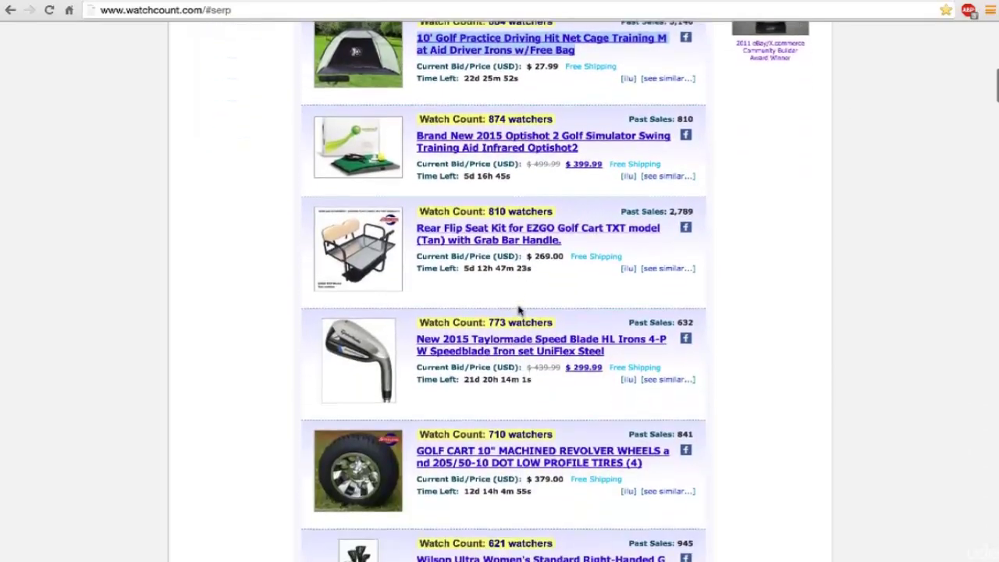
scroll(519, 307, "down", 8)
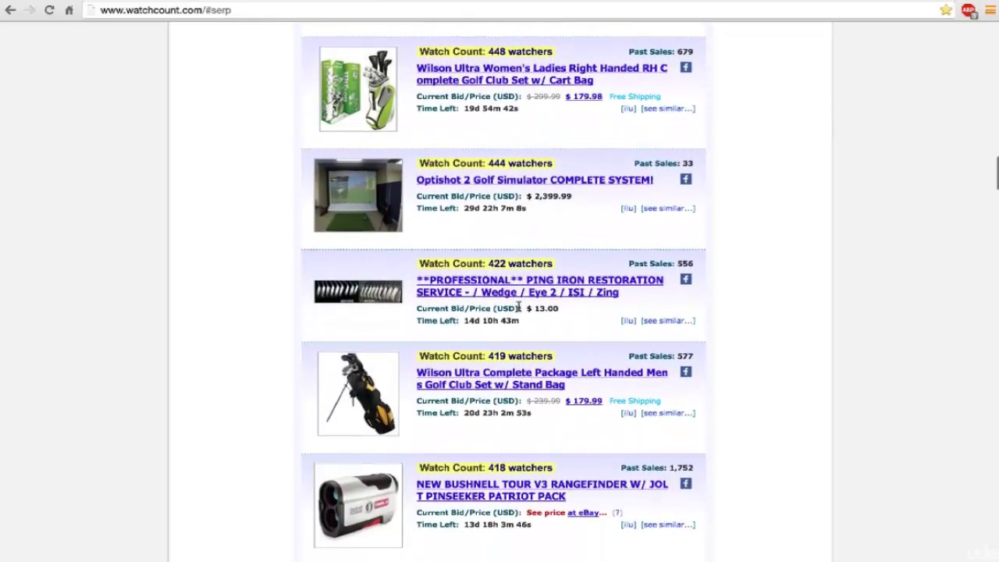
scroll(519, 310, "down", 1)
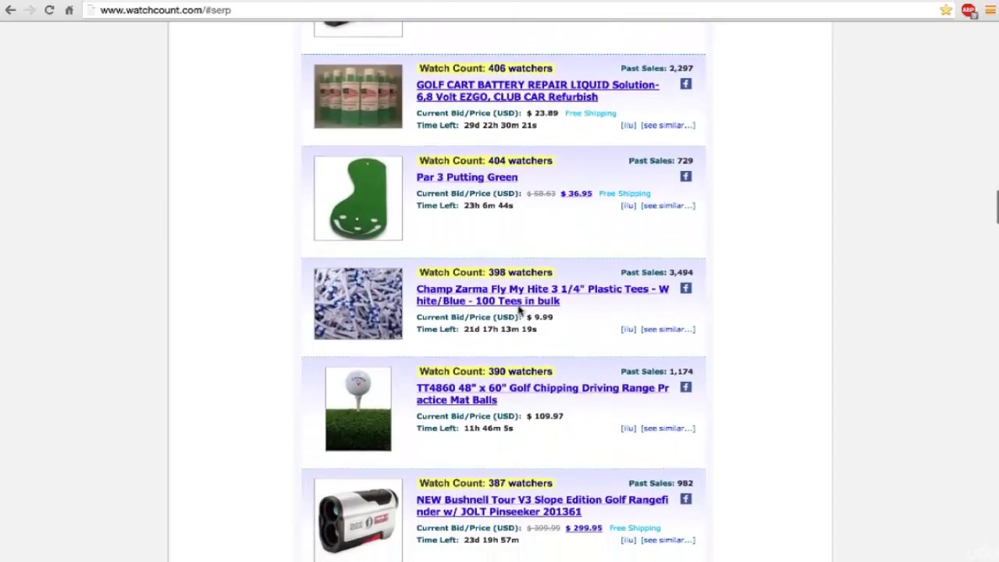
scroll(519, 310, "down", 2)
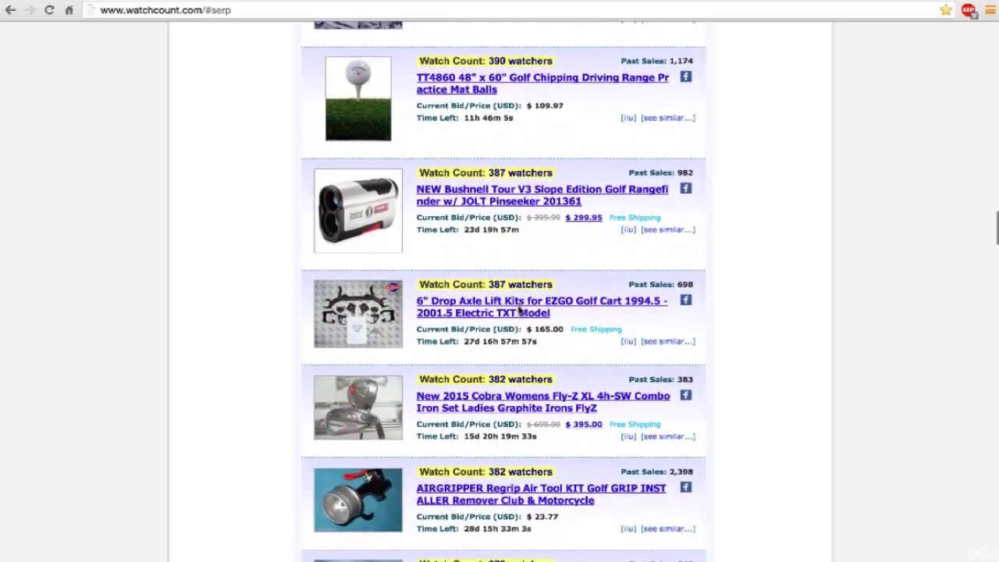
scroll(519, 310, "down", 3)
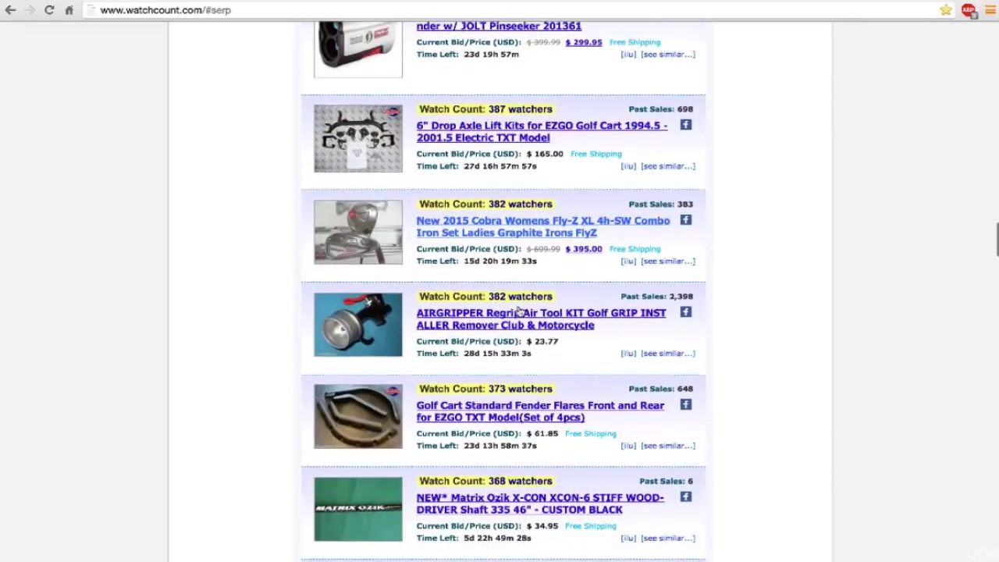
scroll(519, 309, "down", 3)
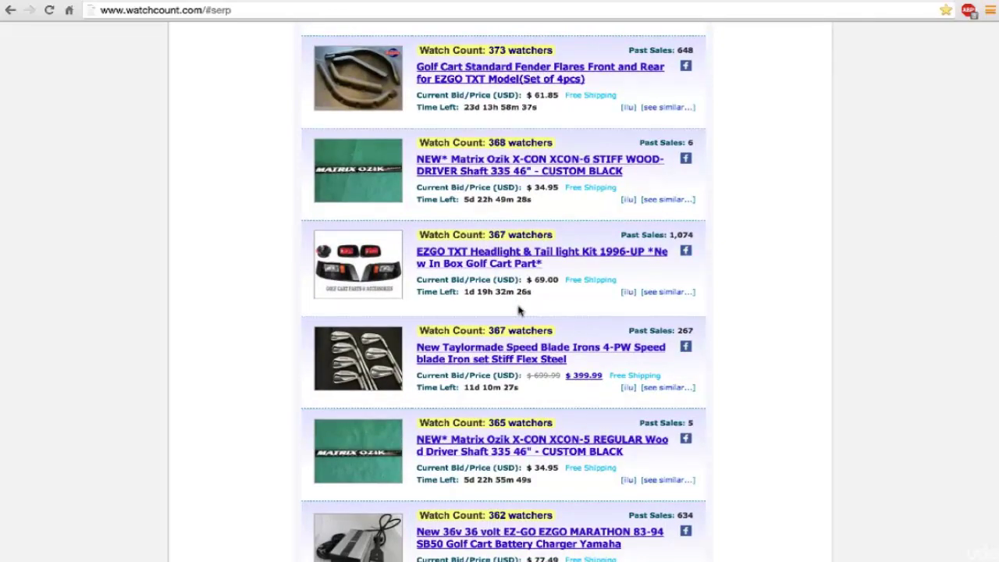
scroll(519, 309, "down", 3)
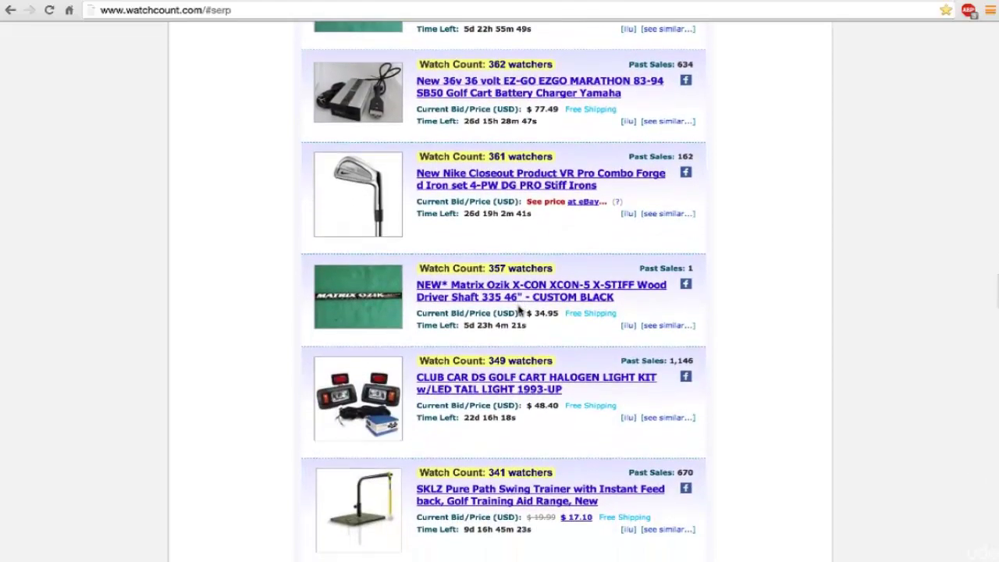
scroll(519, 310, "down", 3)
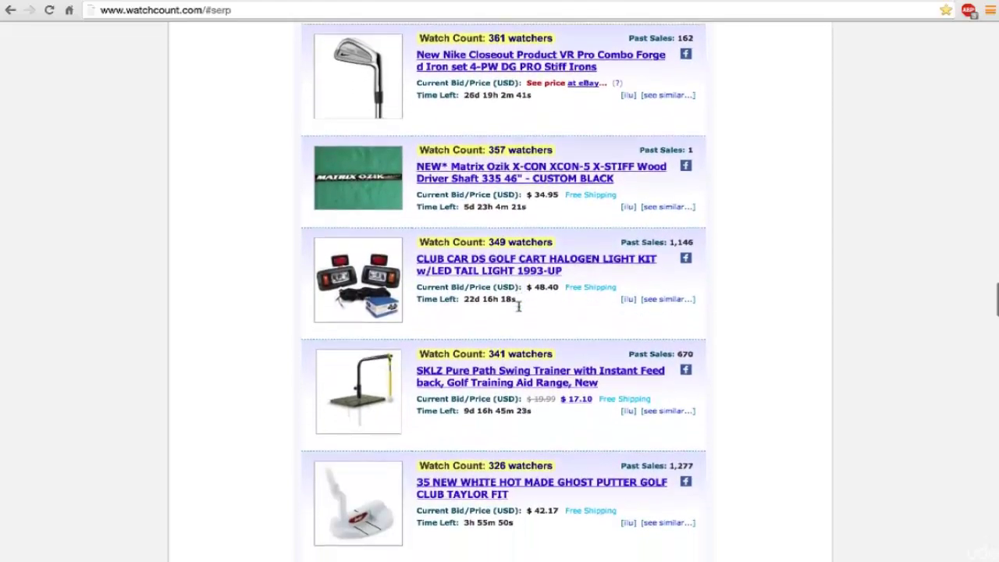
scroll(519, 308, "down", 5)
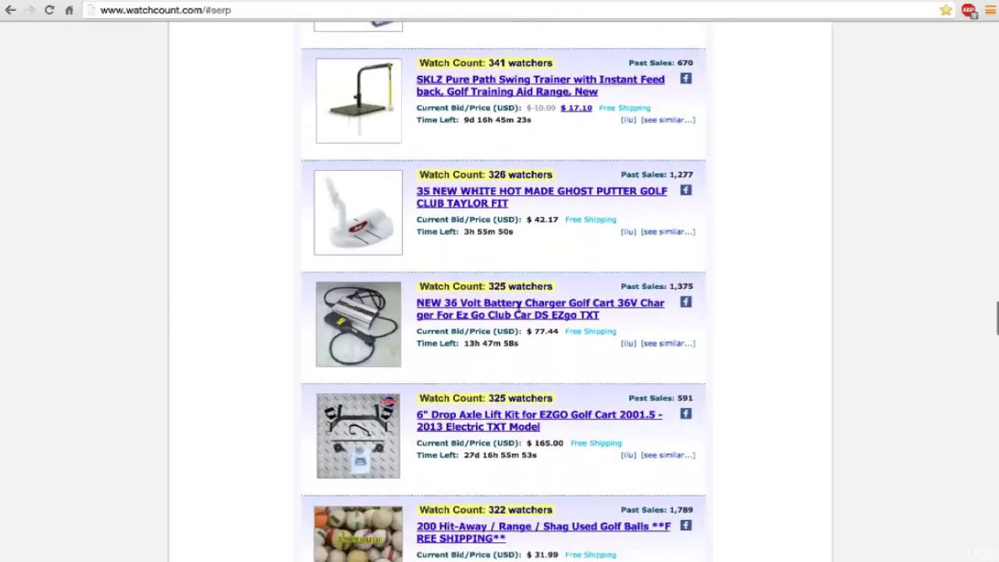
scroll(519, 307, "down", 4)
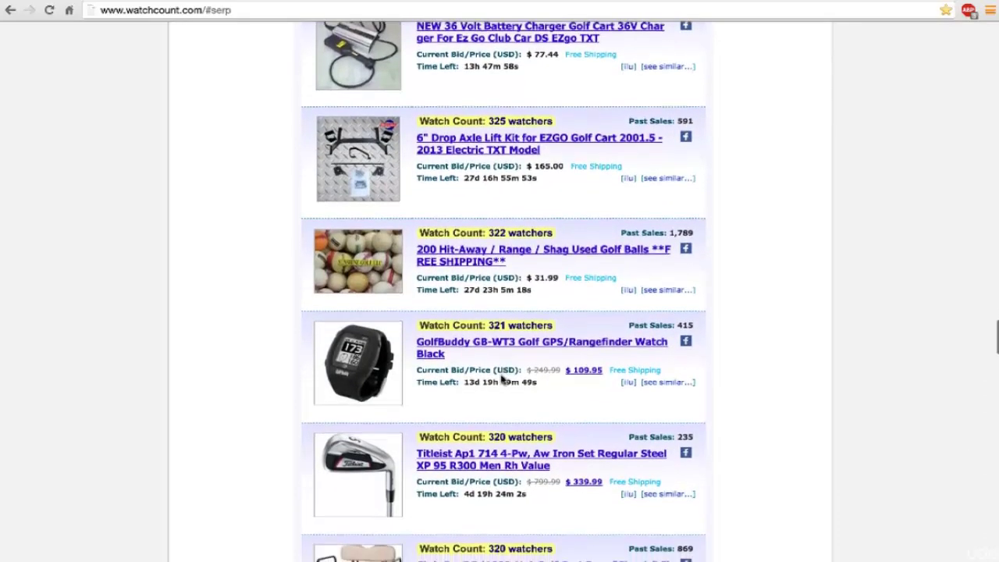
scroll(502, 379, "down", 1)
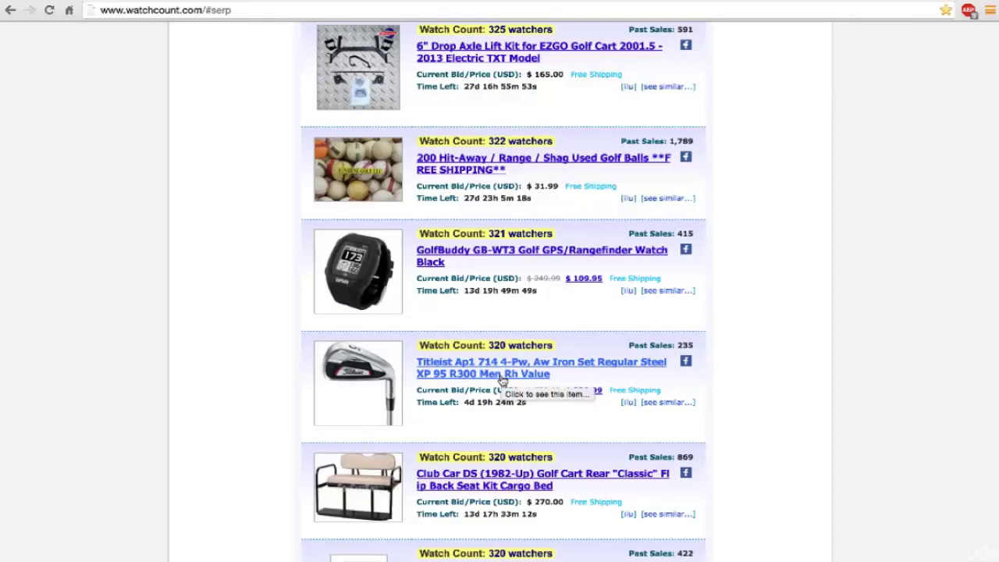
scroll(502, 379, "down", 2)
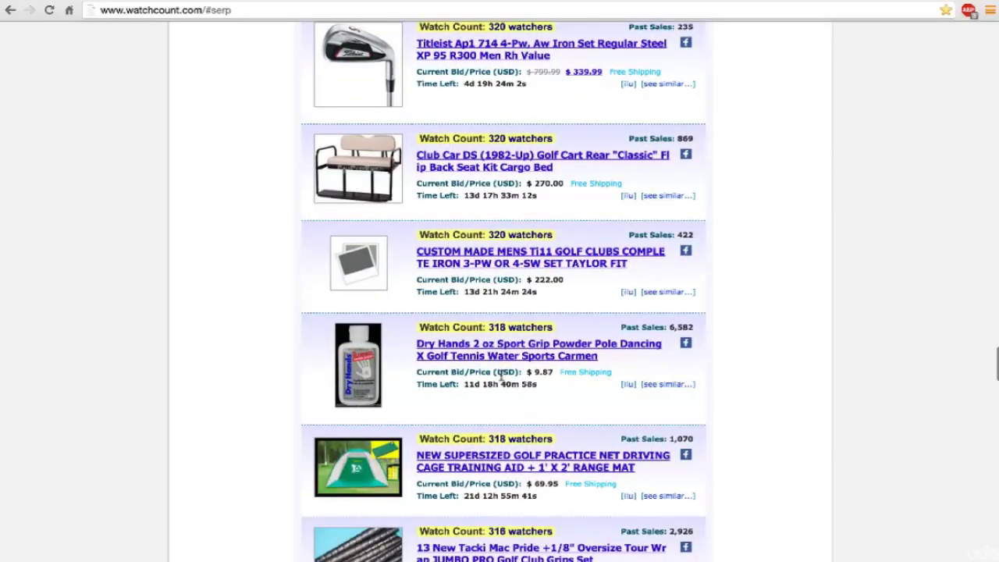
scroll(502, 378, "down", 1)
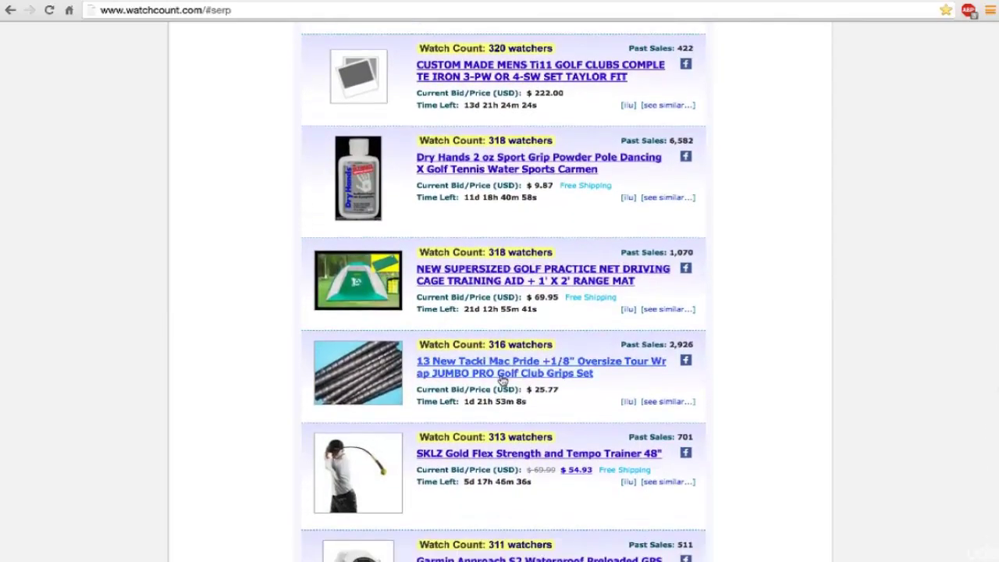
scroll(502, 379, "down", 1)
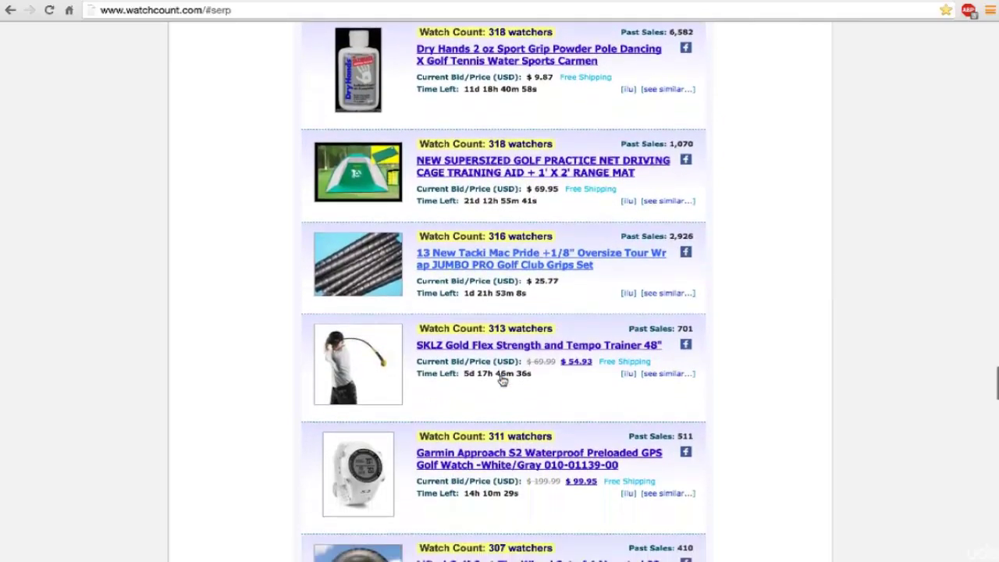
scroll(501, 379, "down", 1)
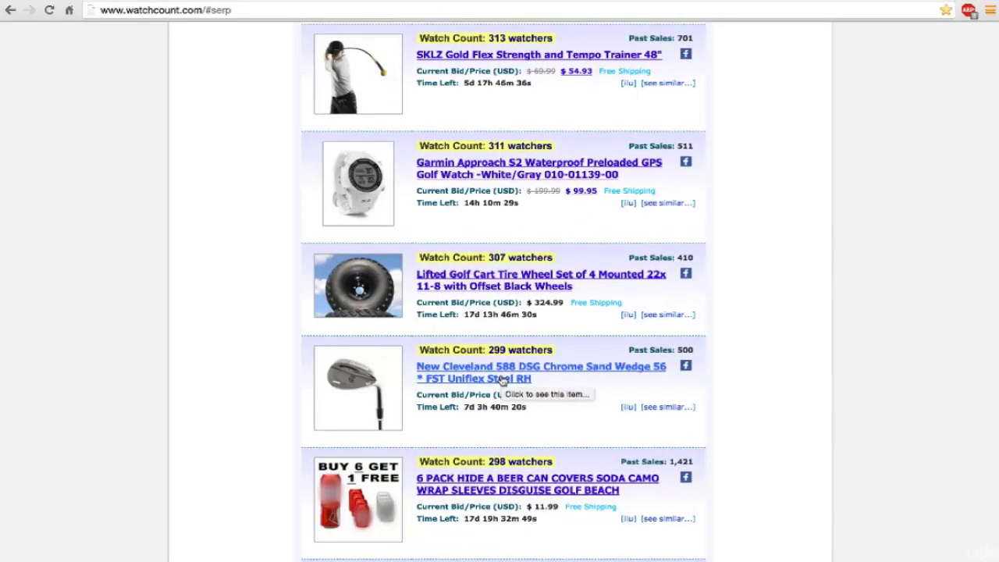
Step: Scroll to the bottom of the golf results, past the $159.99 Garmin Vivoactive GPS watch with 267 watchers
scroll(502, 379, "down", 2)
scroll(502, 379, "down", 3)
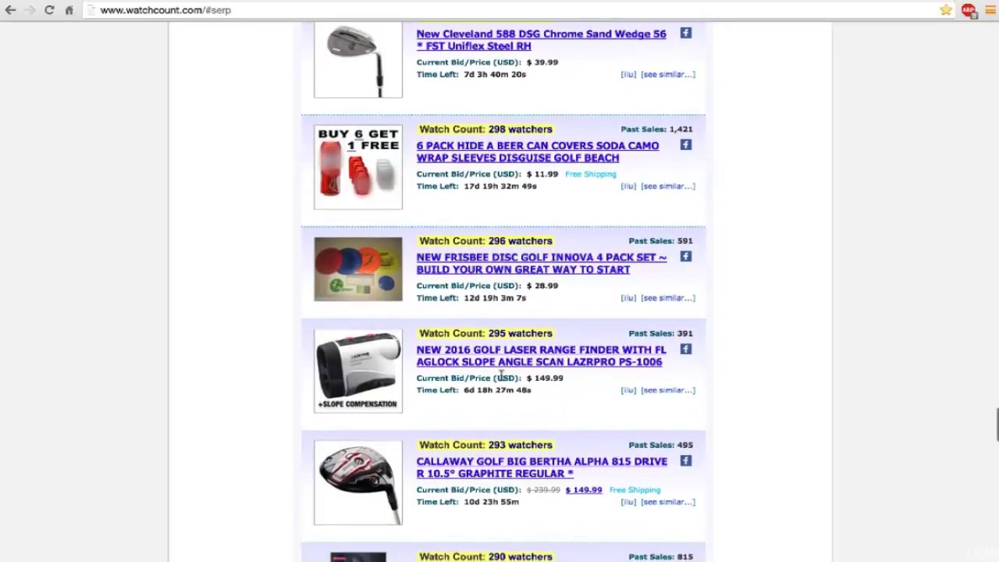
scroll(503, 376, "down", 2)
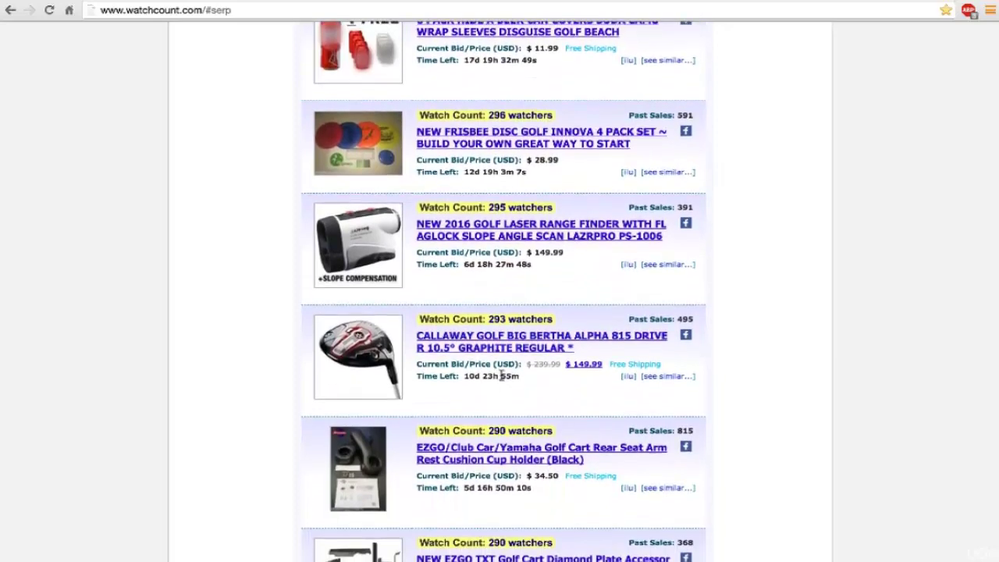
scroll(501, 375, "down", 2)
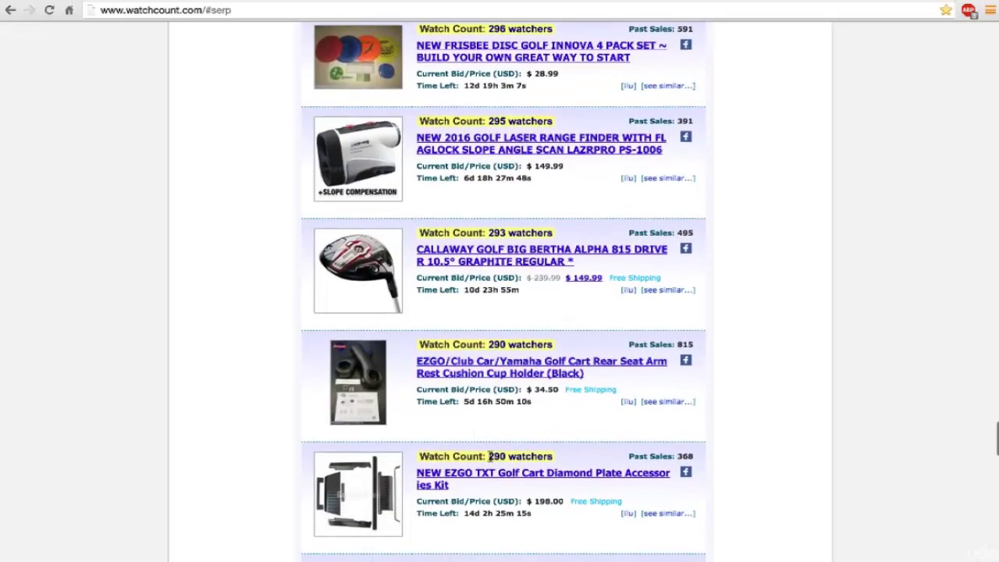
scroll(503, 456, "down", 1)
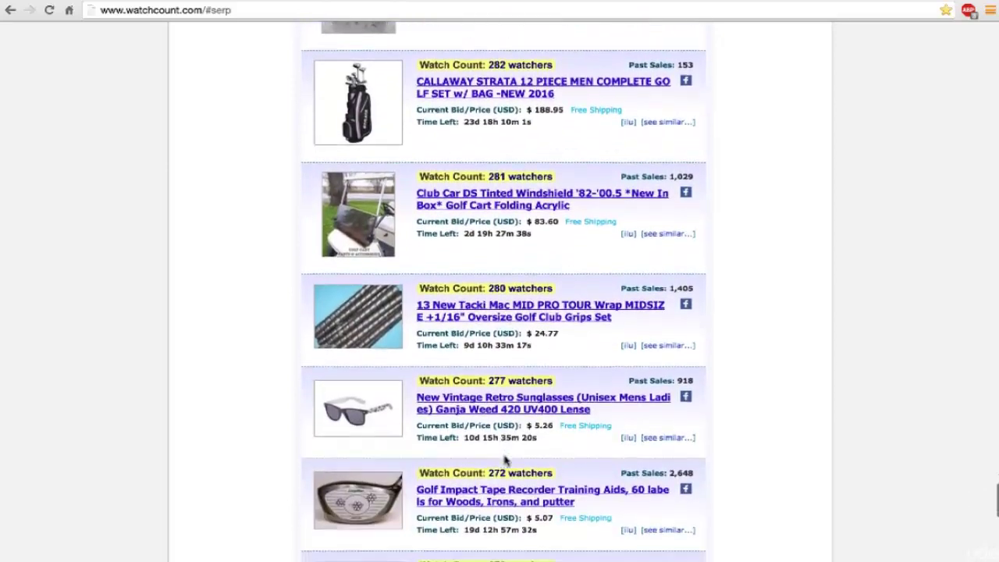
scroll(505, 461, "down", 3)
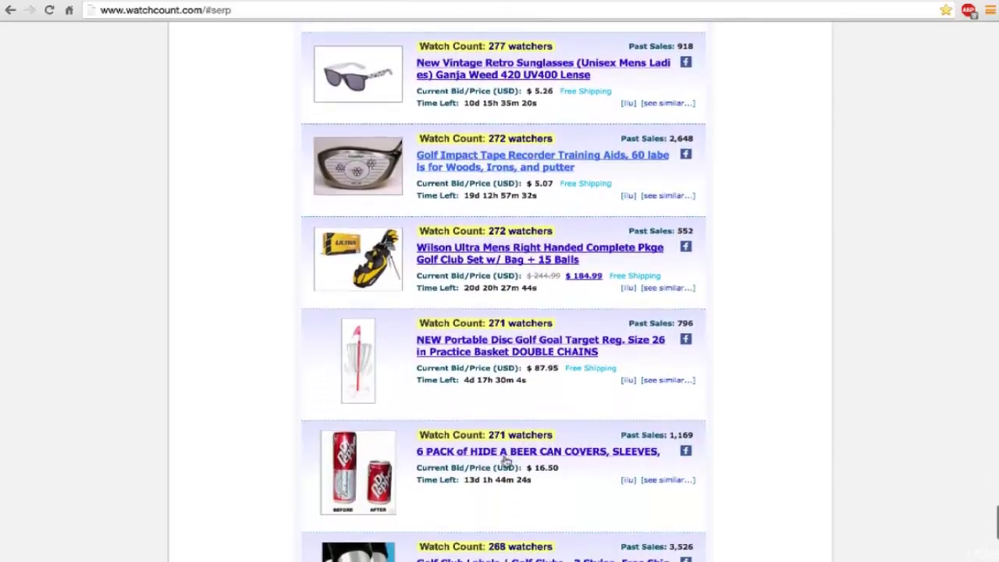
scroll(506, 461, "down", 3)
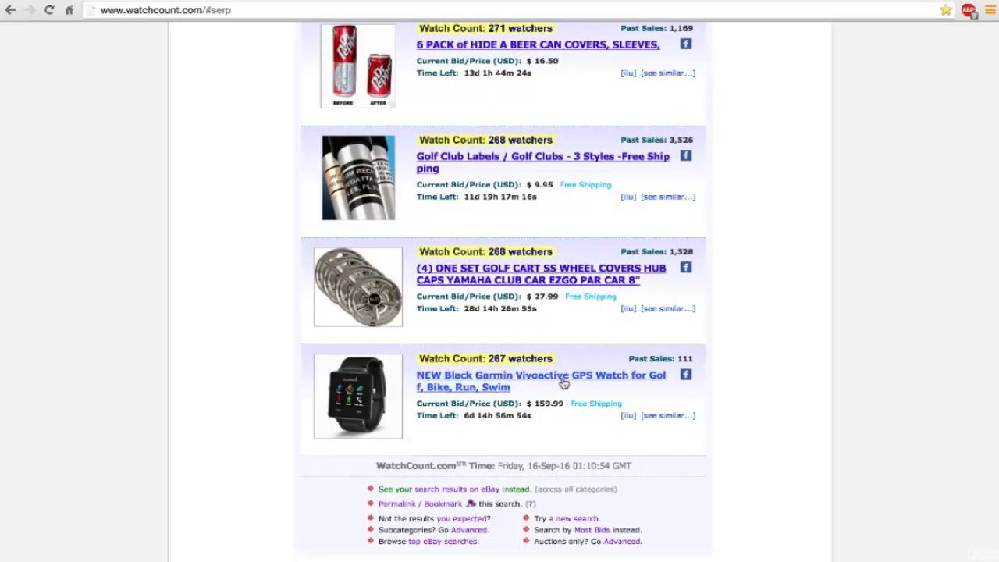
scroll(533, 345, "down", 1)
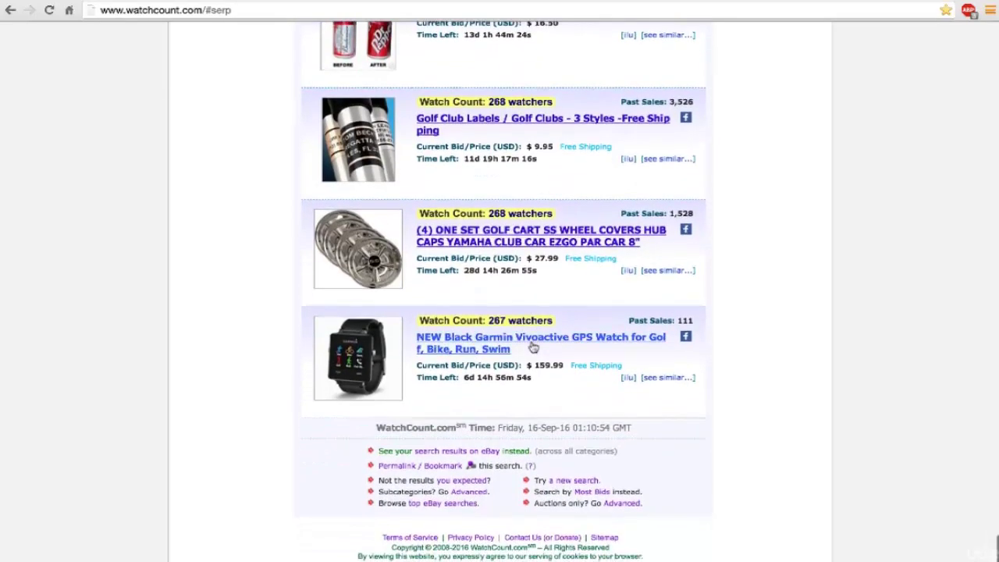
scroll(533, 345, "down", 2)
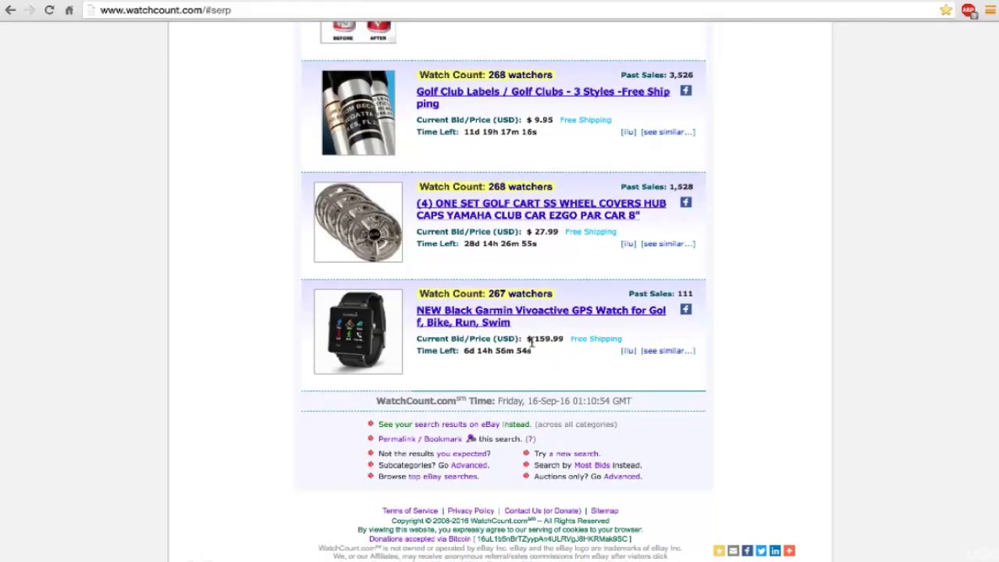
Step: Rerun WatchCount's golf most-watched search with no category selected, so all categories are included
scroll(533, 345, "up", 10)
scroll(533, 345, "up", 20)
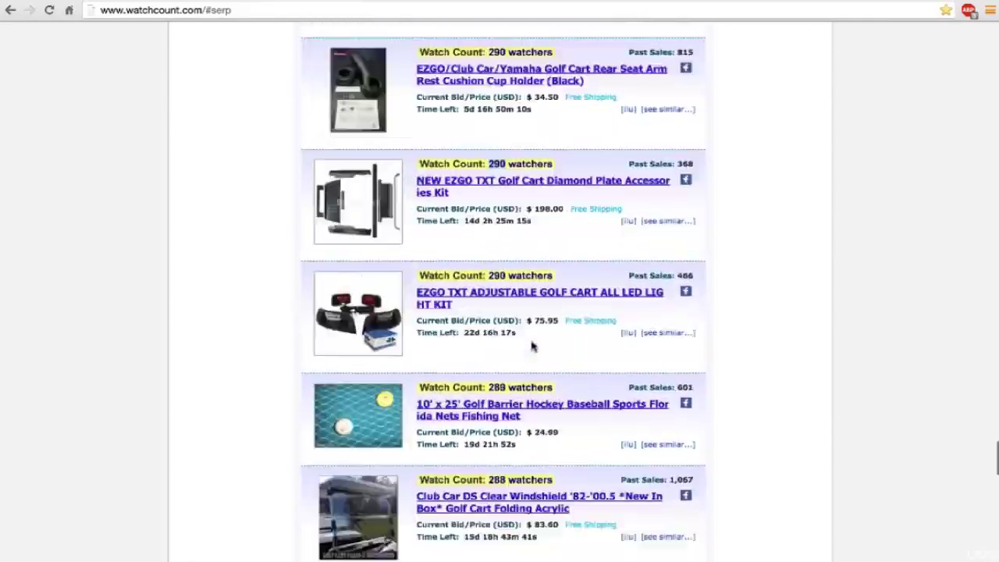
scroll(522, 286, "up", 10)
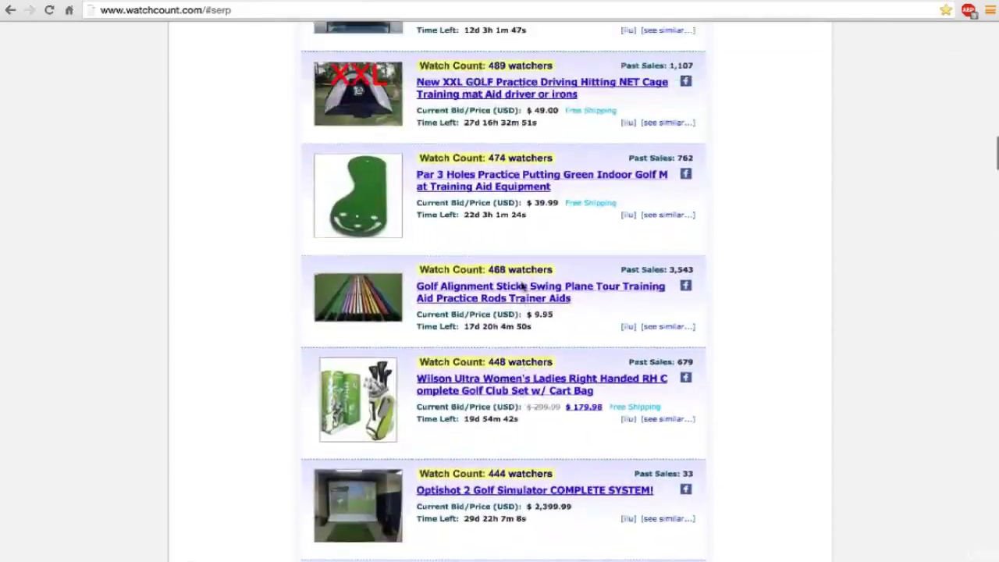
scroll(522, 286, "up", 6)
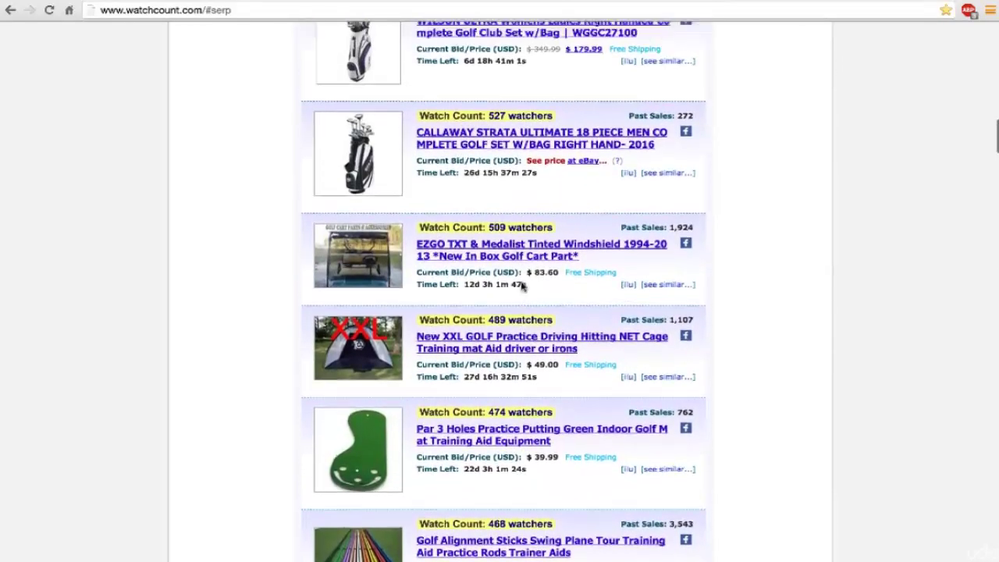
scroll(522, 286, "up", 5)
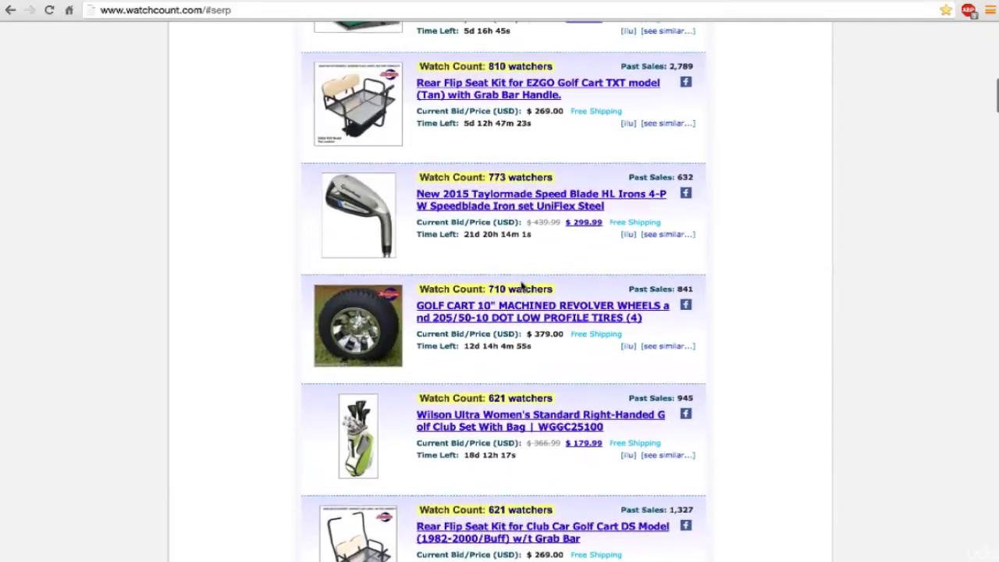
scroll(522, 286, "up", 7)
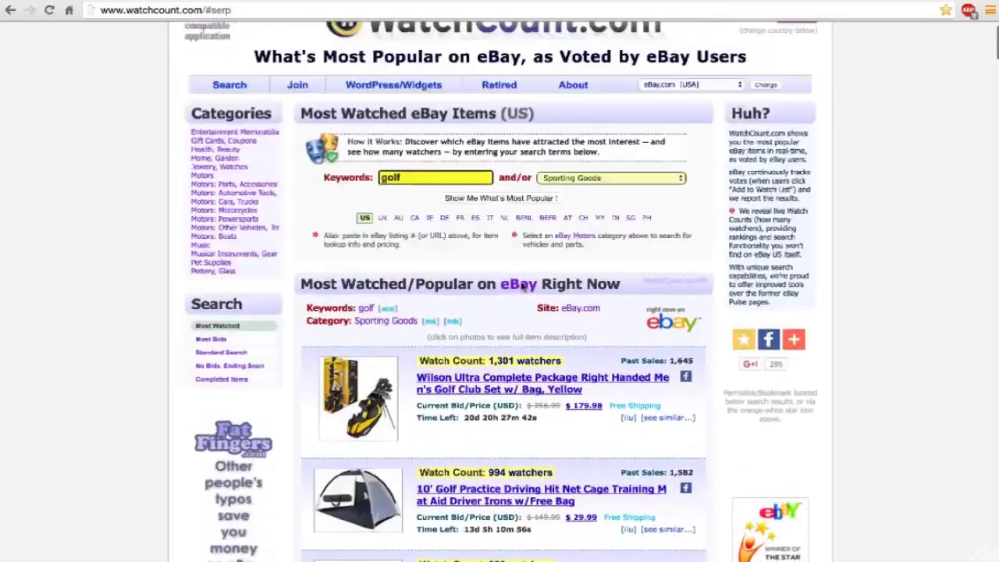
scroll(425, 222, "down", 2)
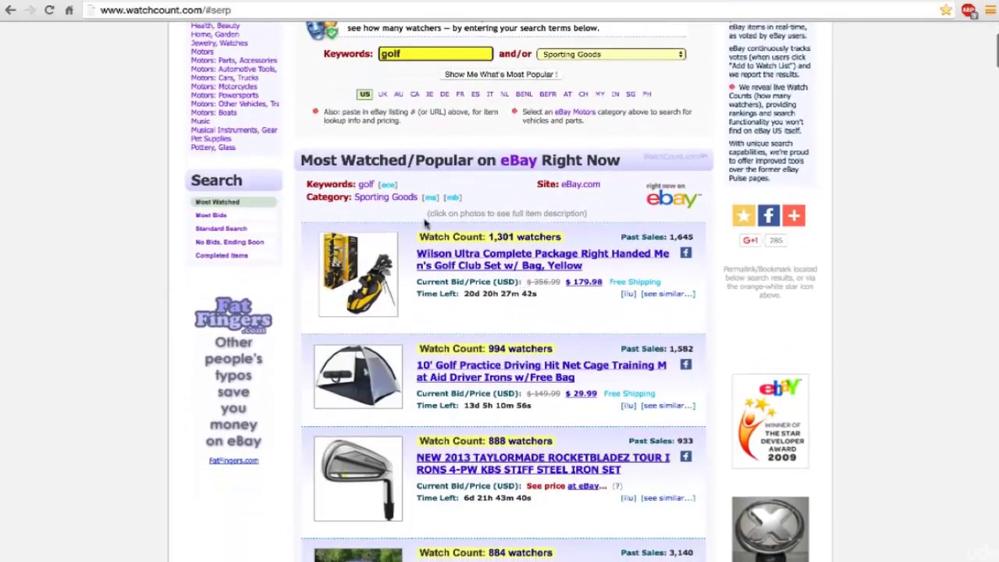
scroll(414, 213, "up", 1)
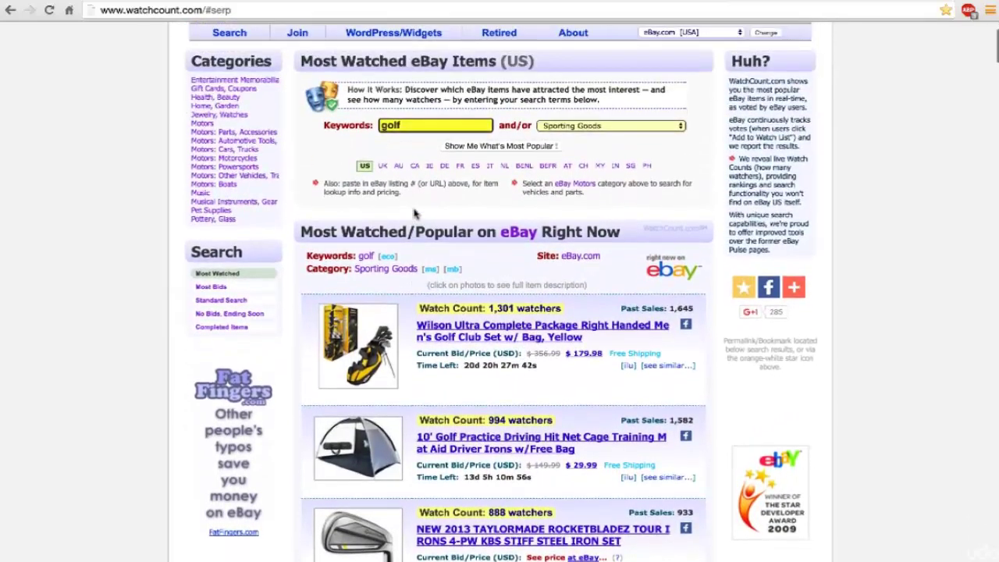
scroll(576, 130, "up", 1)
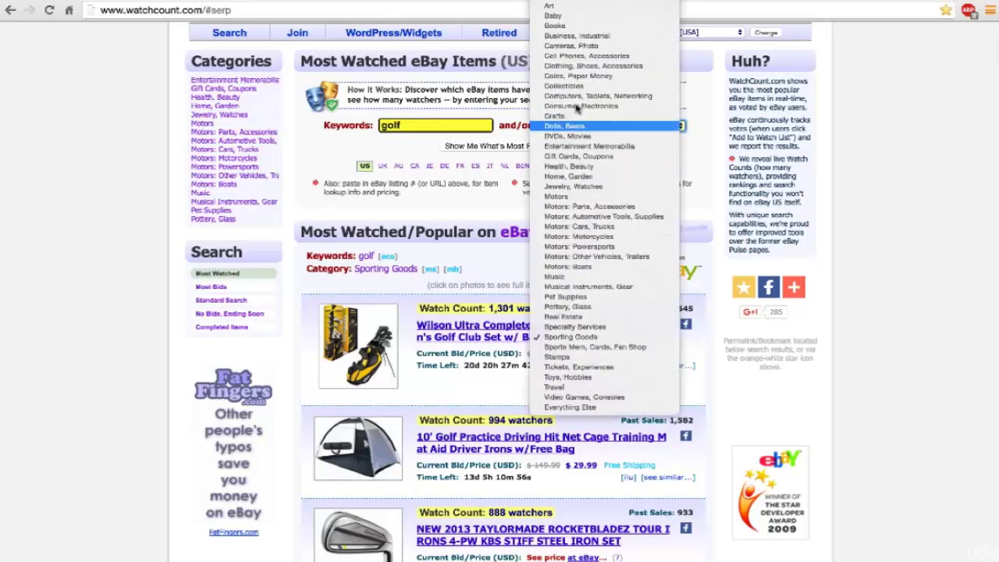
left_click(497, 147)
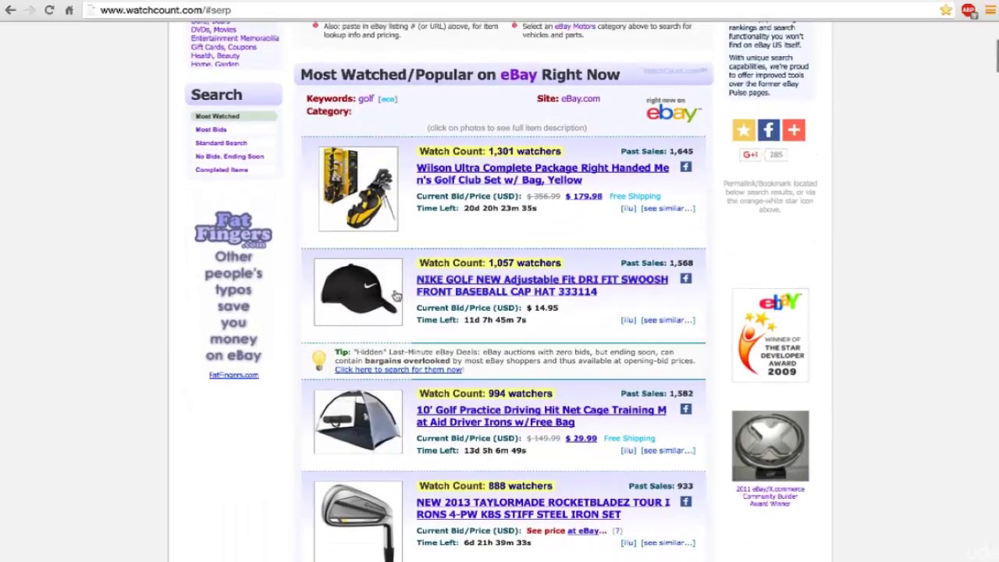
scroll(396, 295, "down", 6)
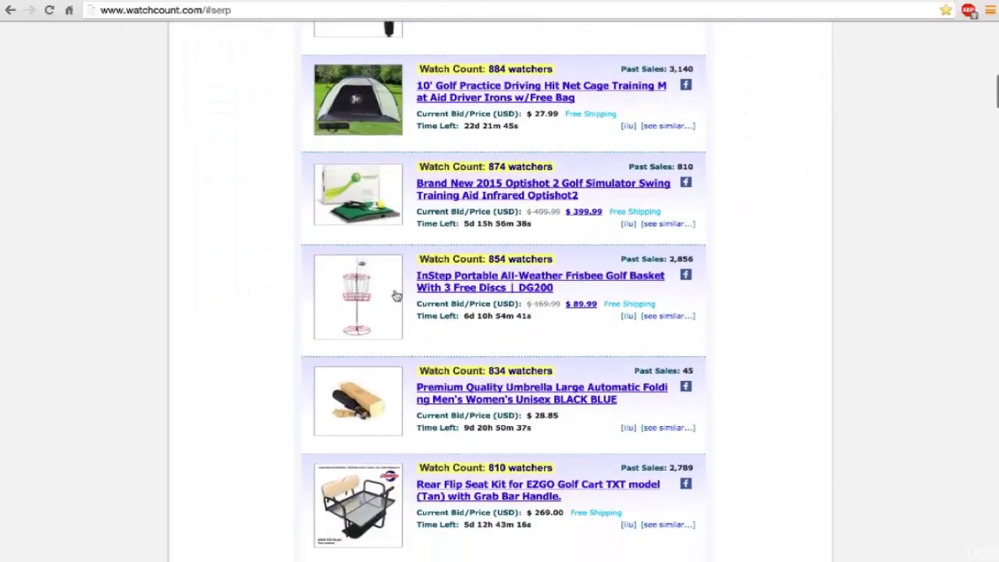
scroll(396, 294, "up", 6)
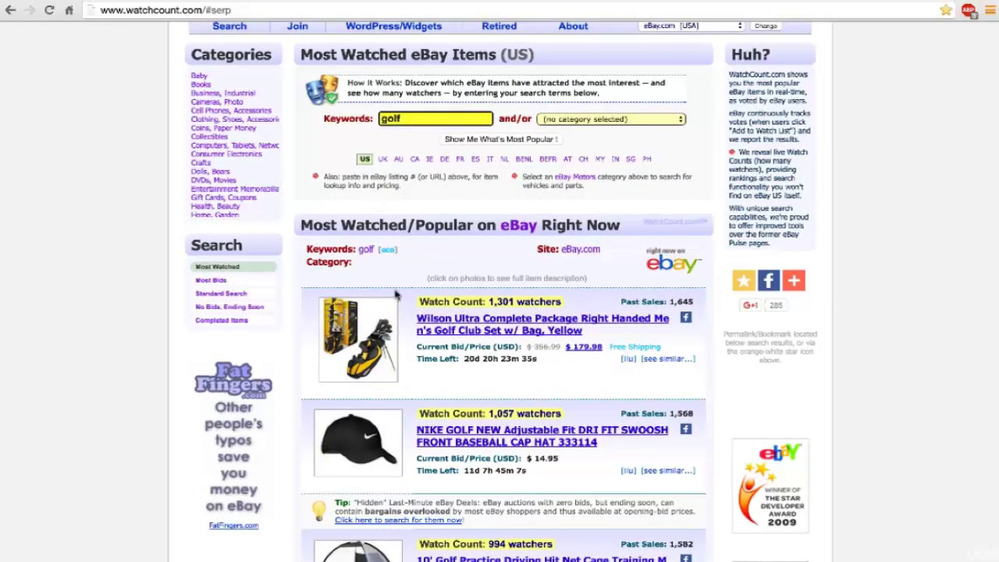
scroll(396, 294, "up", 1)
scroll(396, 294, "down", 7)
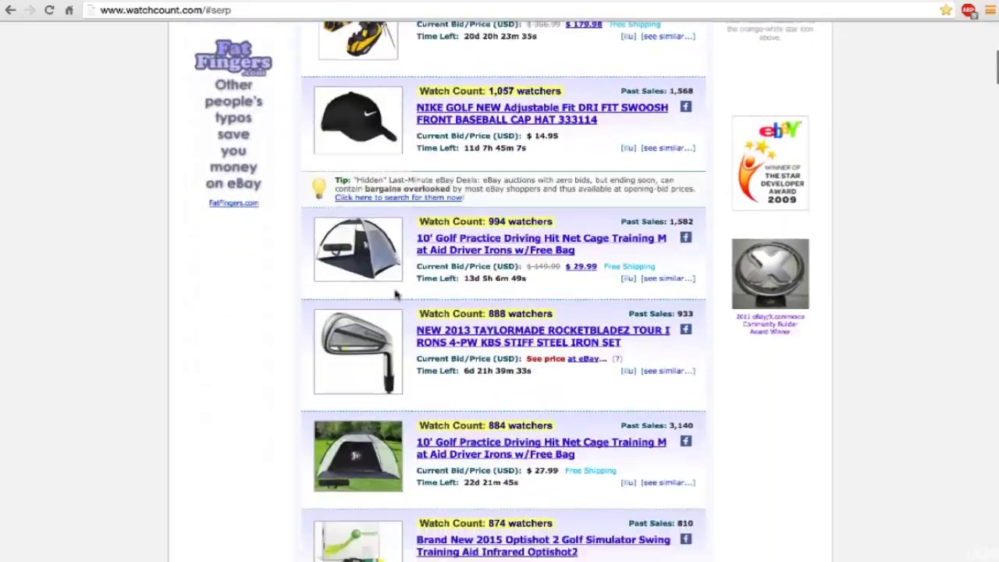
scroll(395, 294, "down", 8)
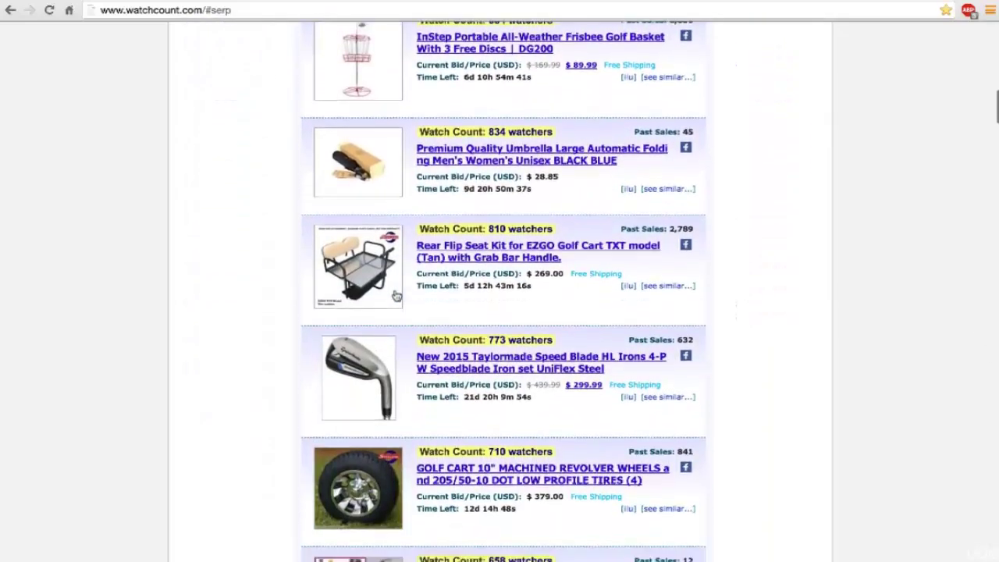
scroll(395, 294, "down", 1)
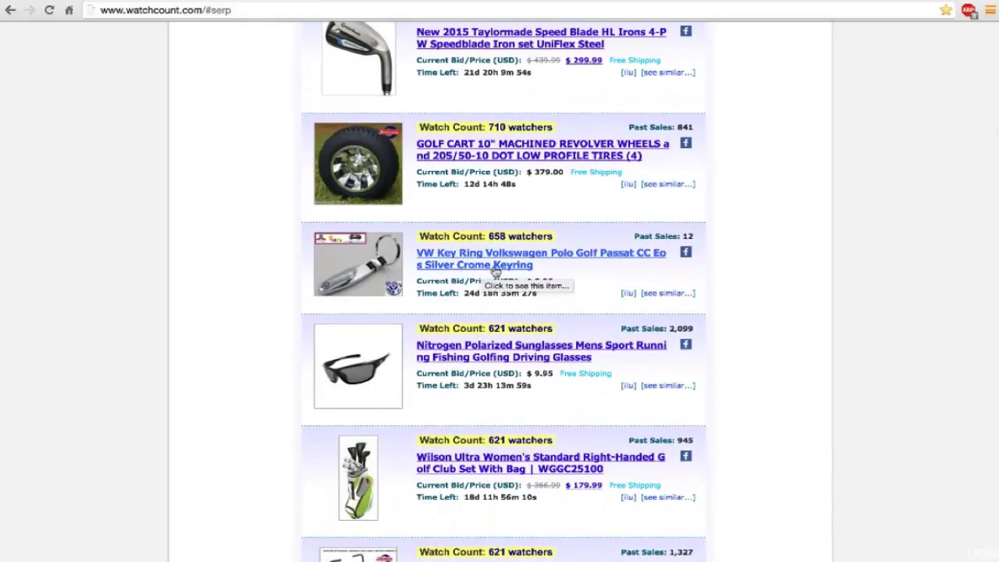
scroll(498, 270, "down", 1)
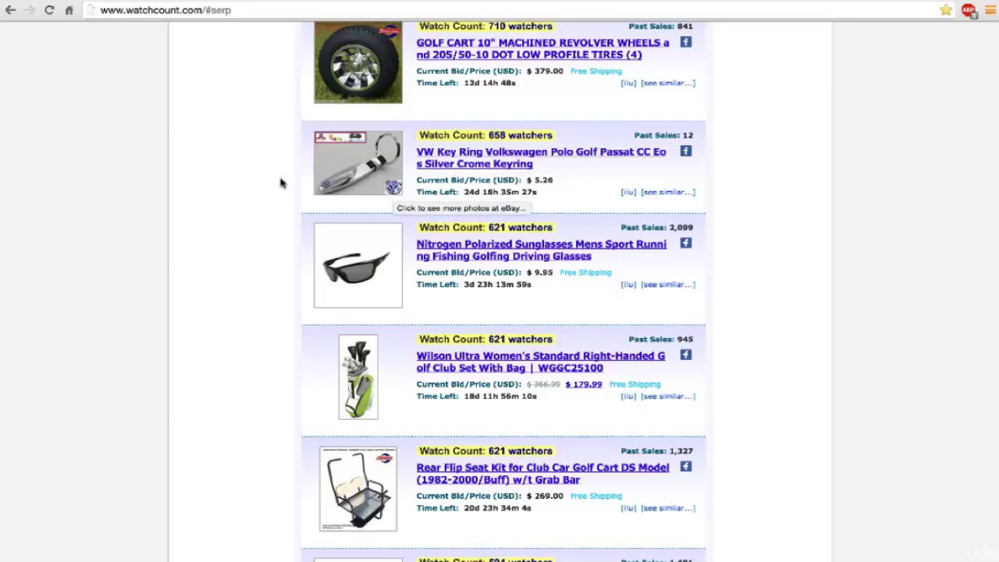
scroll(281, 182, "down", 2)
scroll(281, 182, "down", 5)
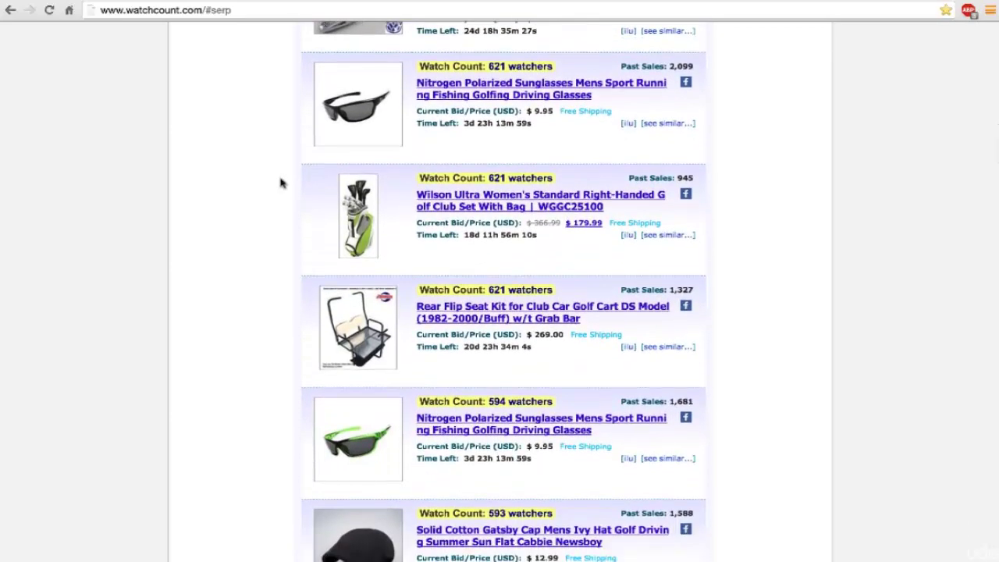
scroll(281, 182, "down", 1)
scroll(281, 181, "up", 5)
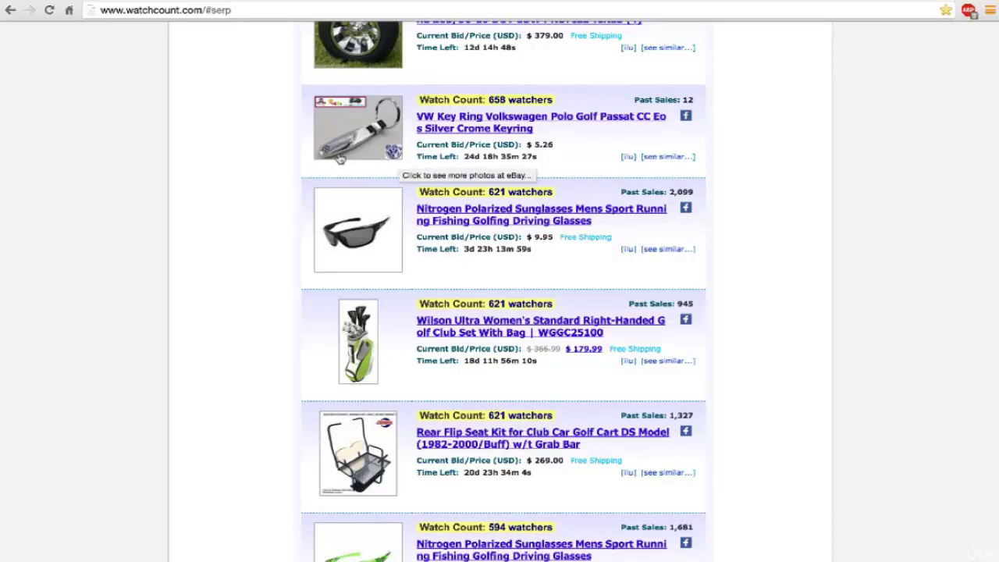
scroll(337, 161, "down", 1)
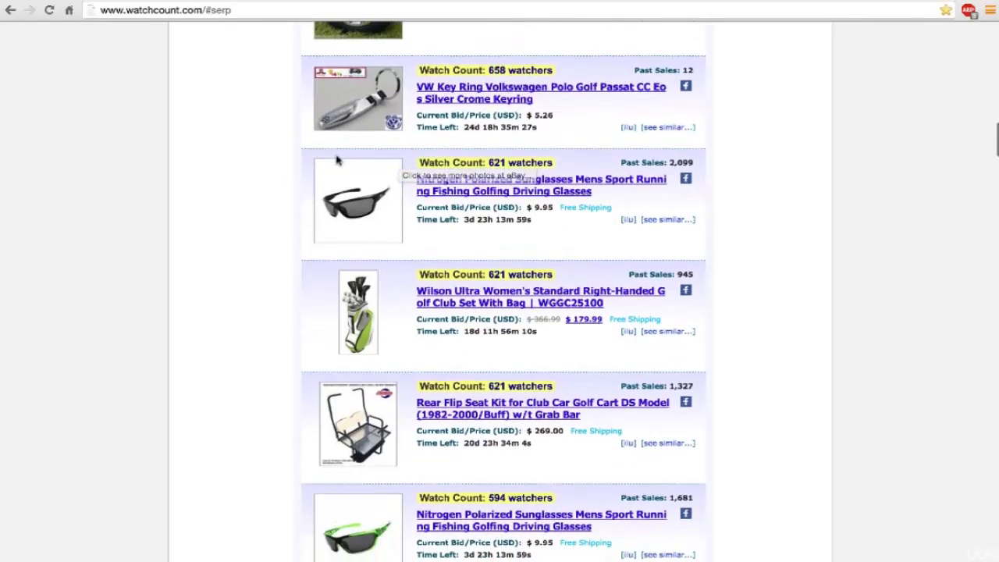
scroll(337, 160, "down", 15)
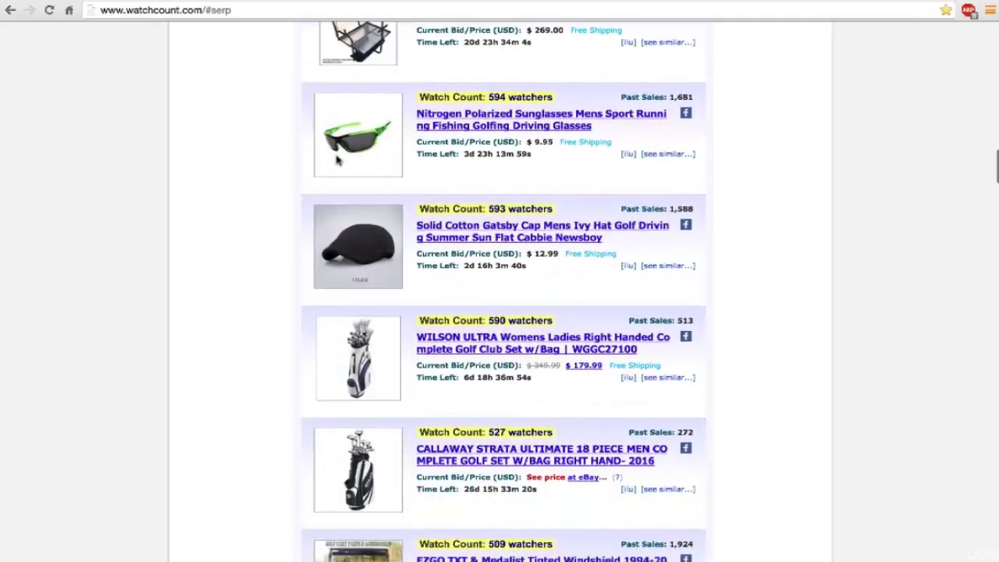
scroll(337, 161, "down", 9)
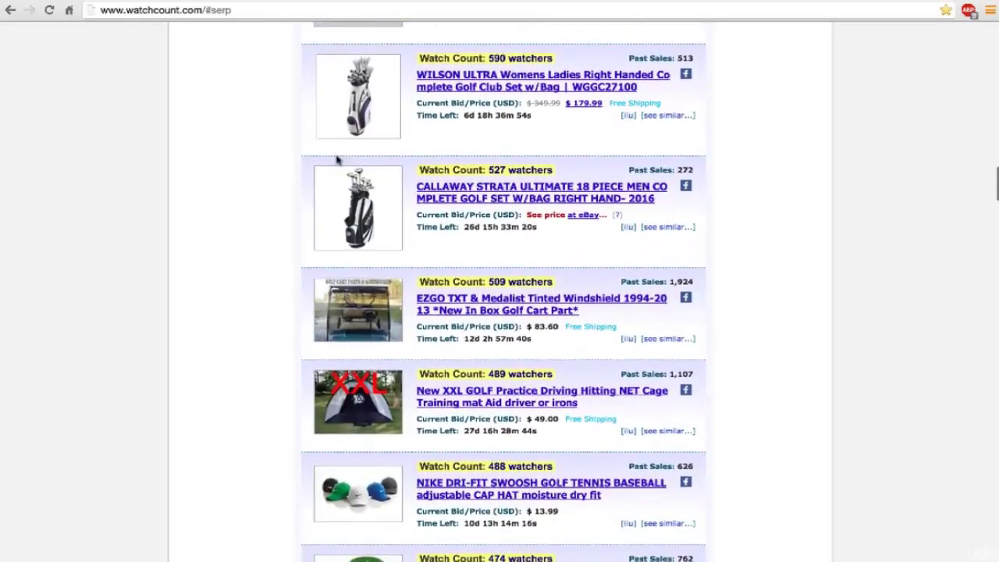
scroll(337, 160, "down", 5)
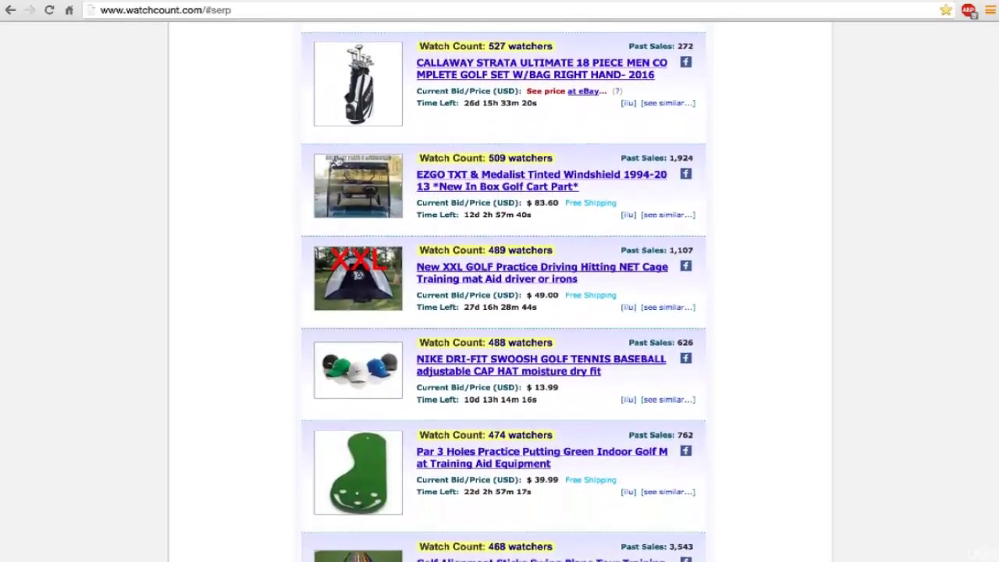
scroll(338, 161, "down", 11)
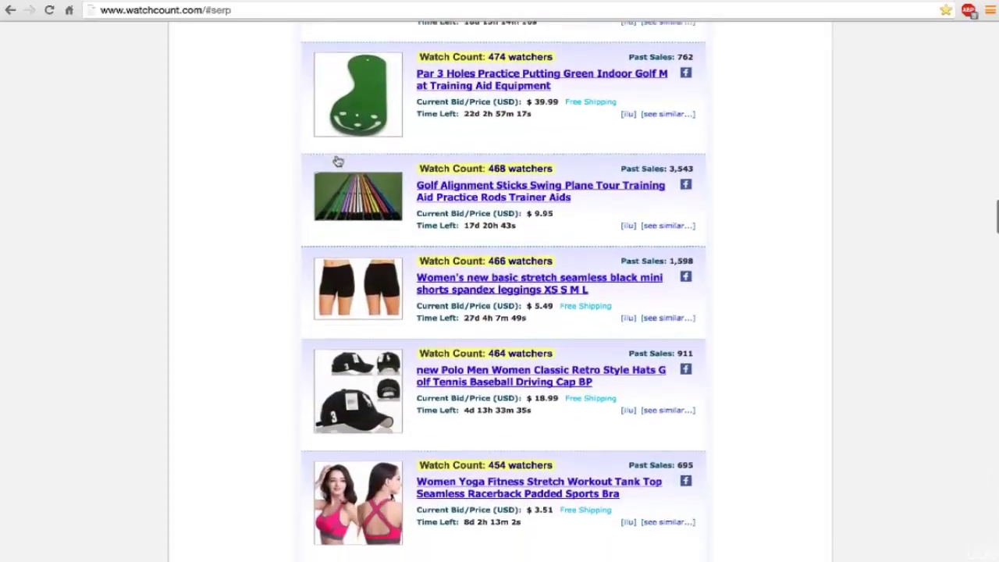
scroll(337, 161, "down", 13)
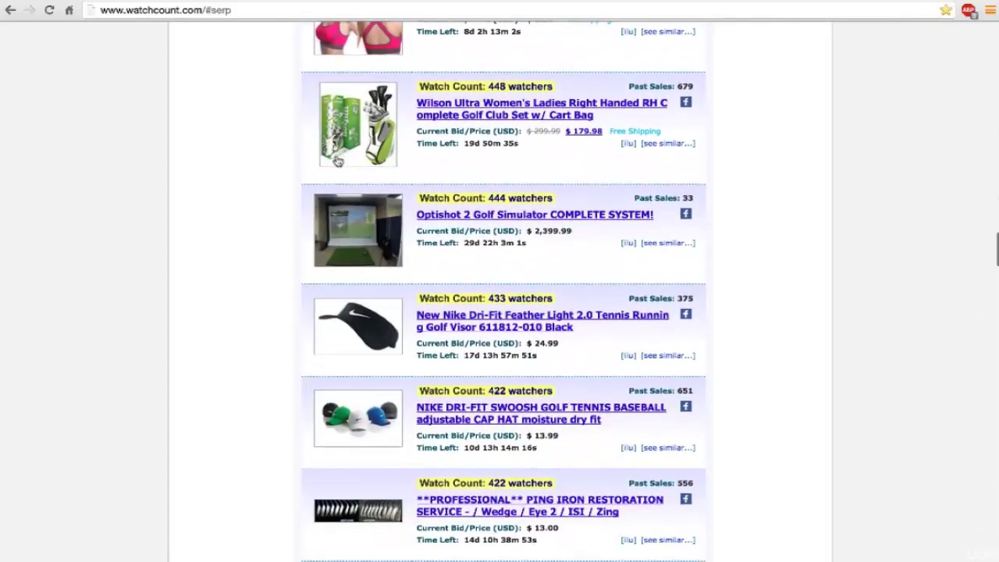
scroll(338, 161, "down", 7)
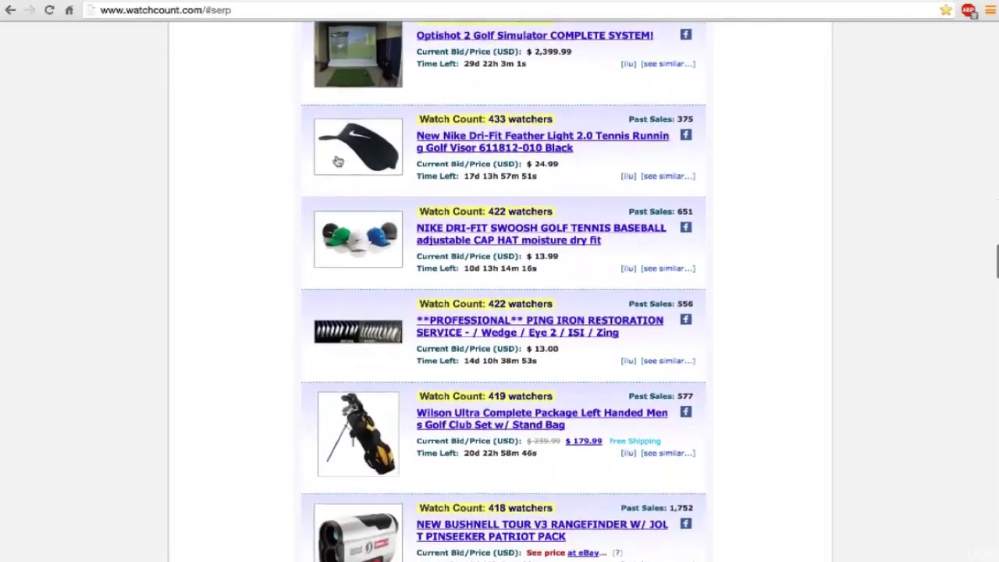
scroll(337, 161, "down", 1)
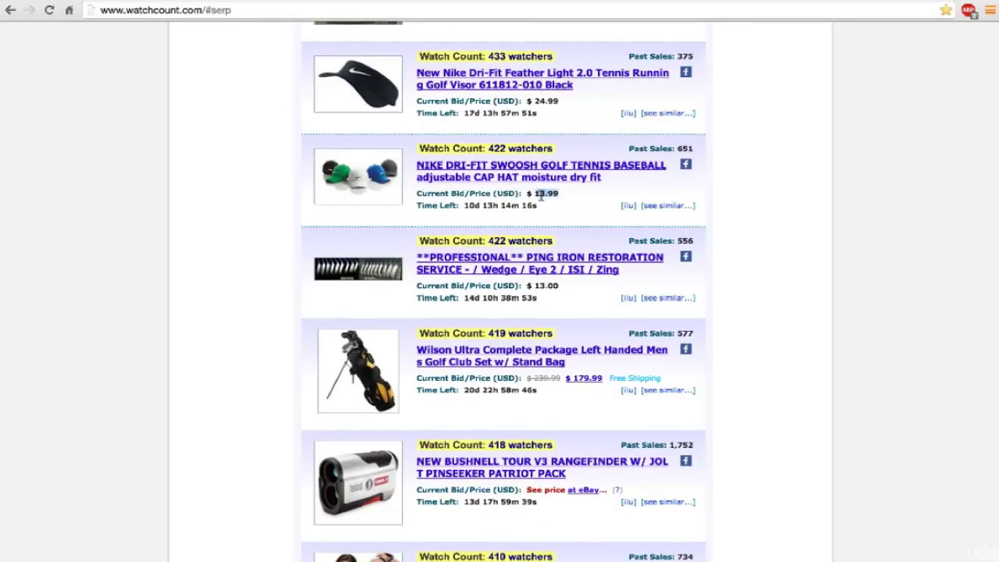
scroll(541, 197, "down", 5)
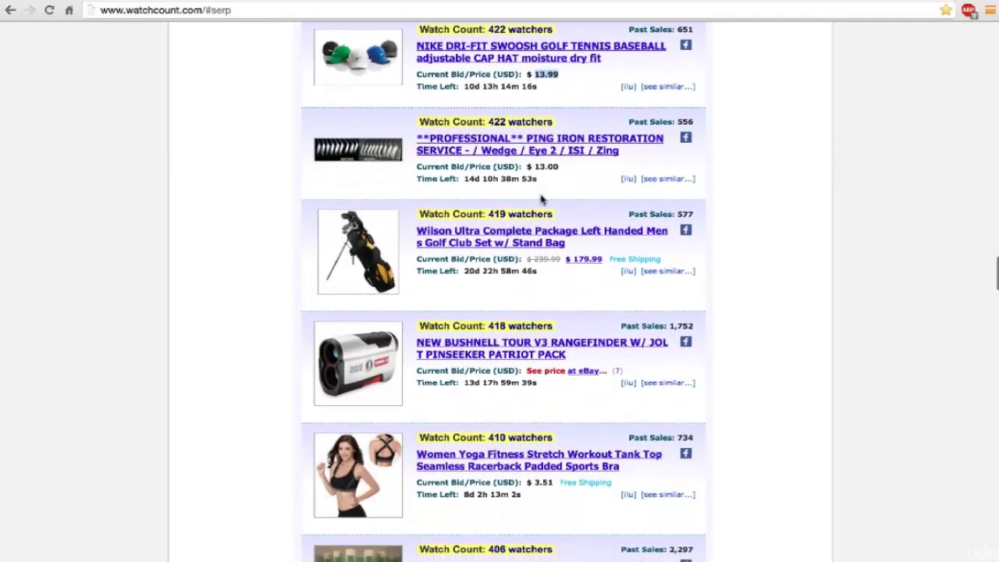
scroll(541, 196, "up", 3)
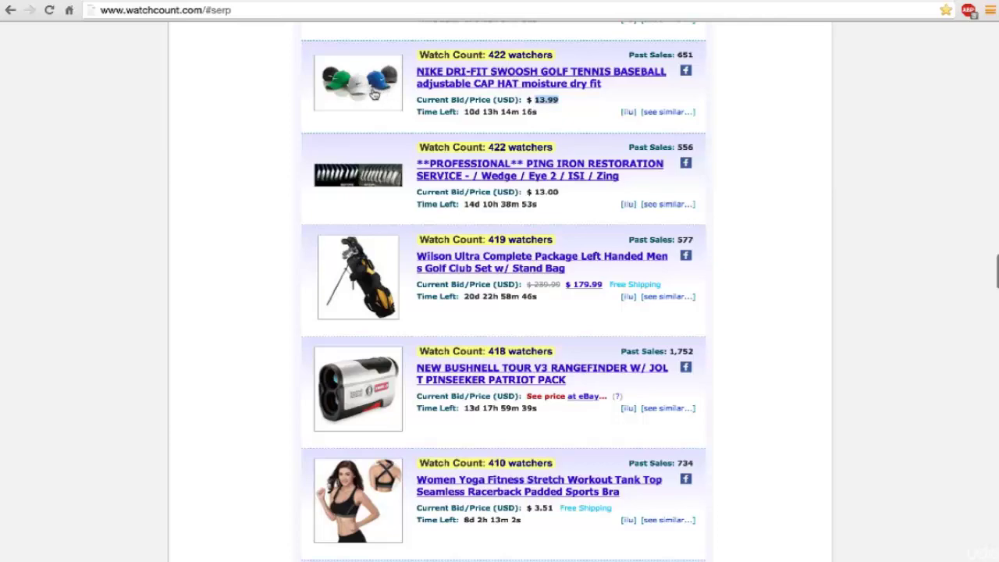
scroll(285, 162, "down", 1)
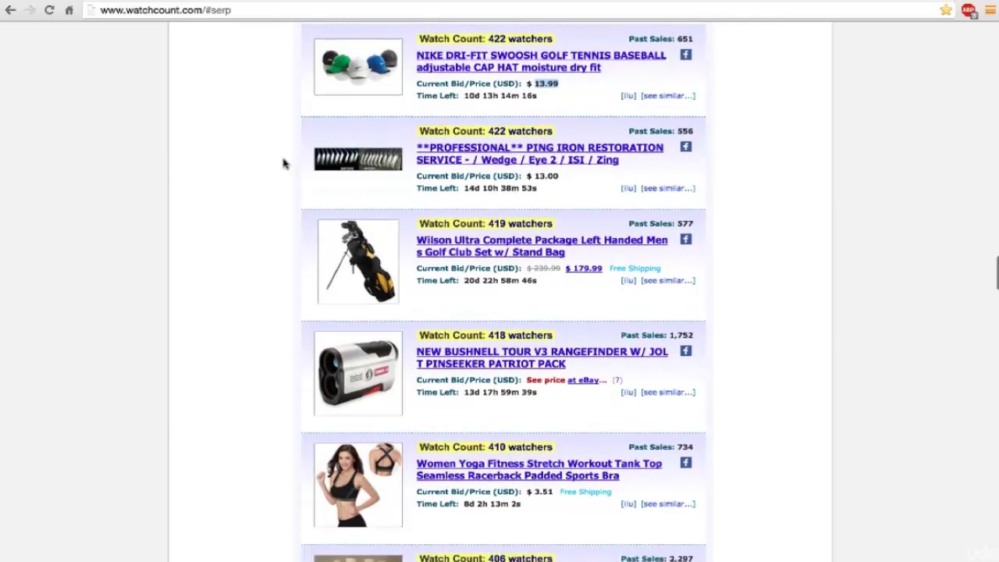
scroll(284, 162, "down", 2)
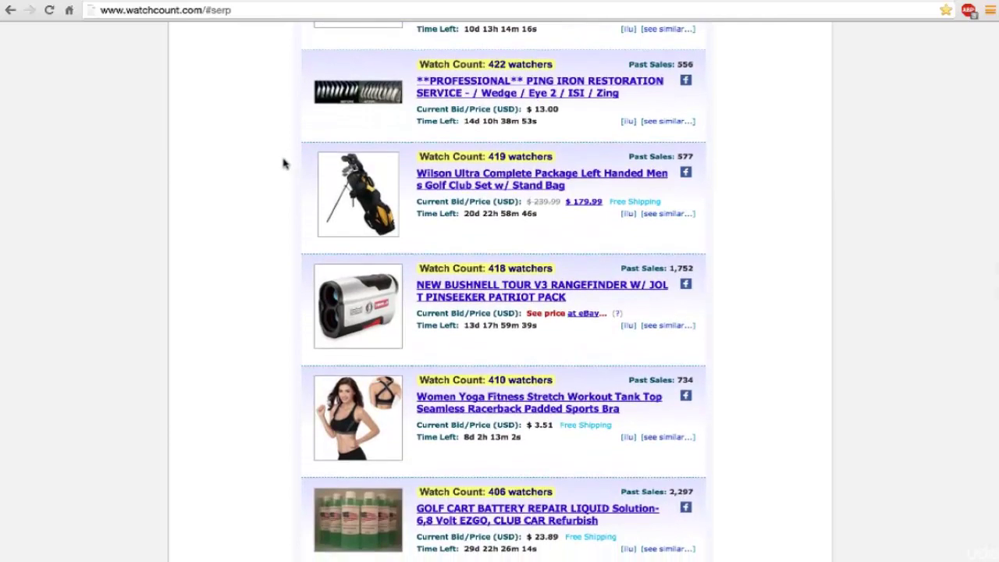
scroll(284, 163, "down", 2)
scroll(284, 162, "down", 6)
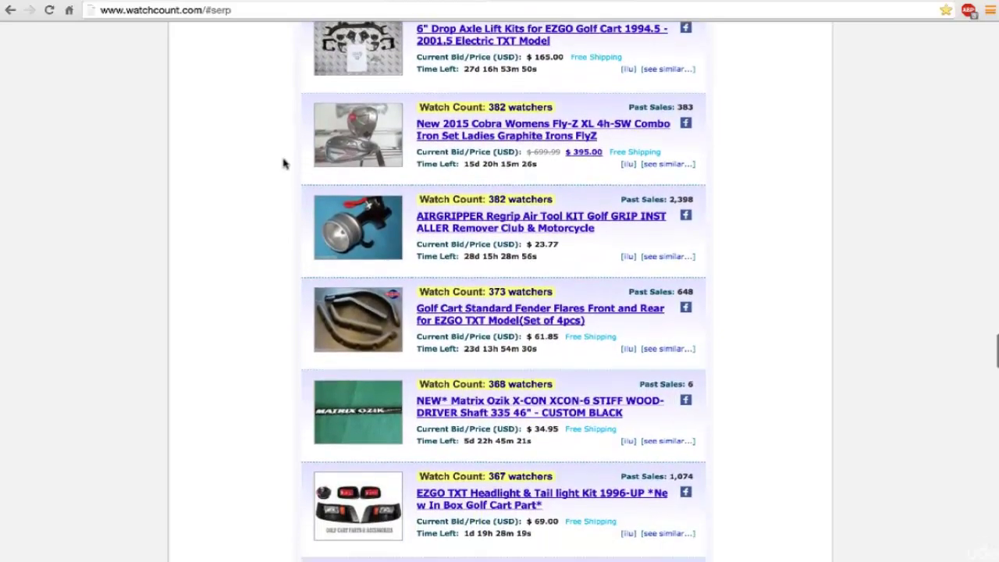
scroll(284, 162, "down", 3)
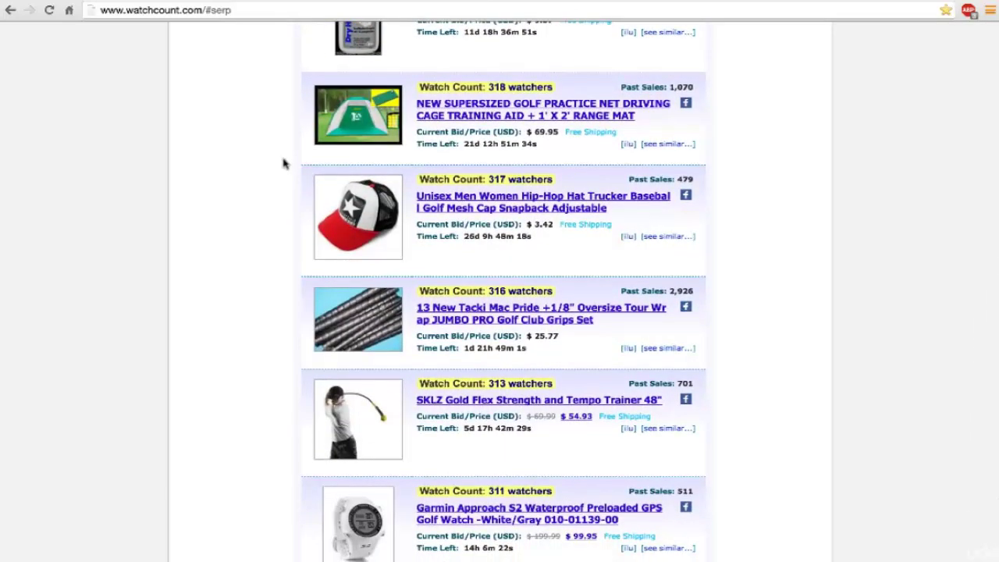
scroll(284, 163, "down", 1)
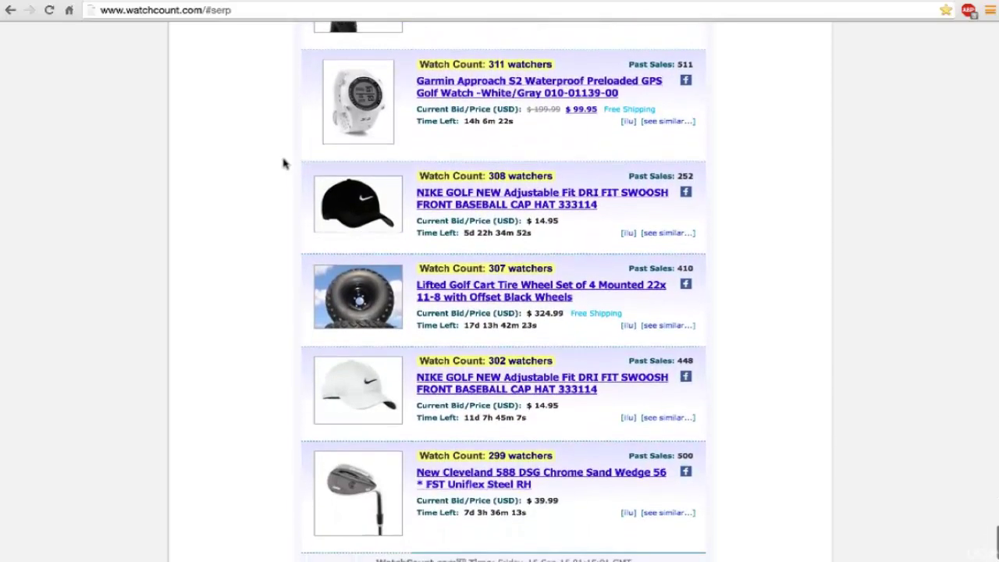
scroll(284, 163, "down", 2)
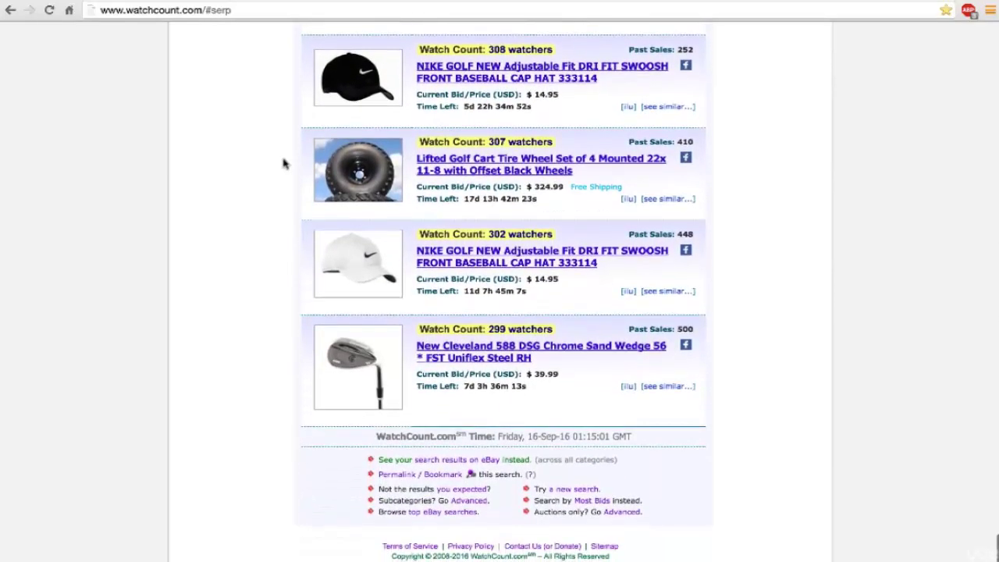
scroll(401, 172, "up", 20)
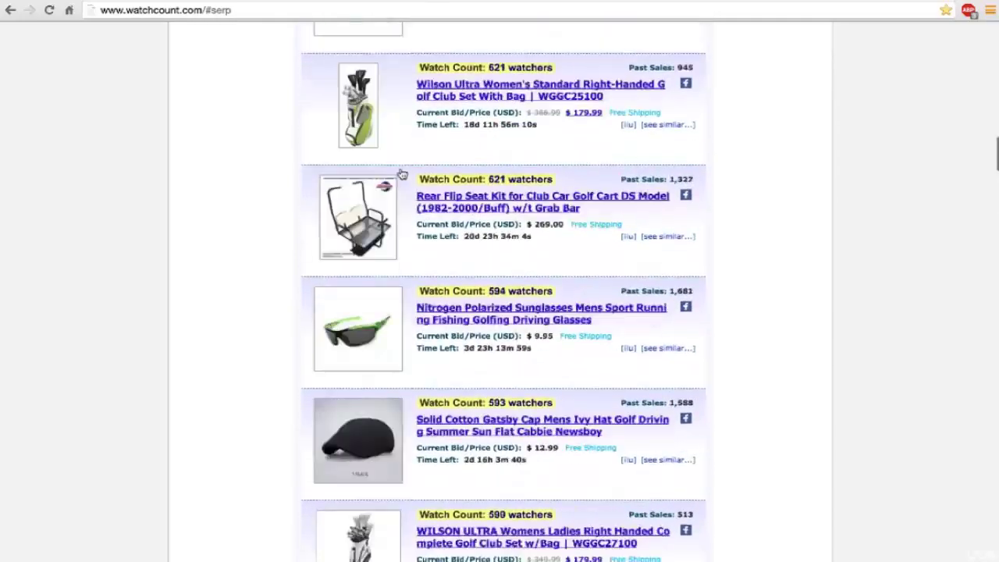
scroll(401, 174, "up", 8)
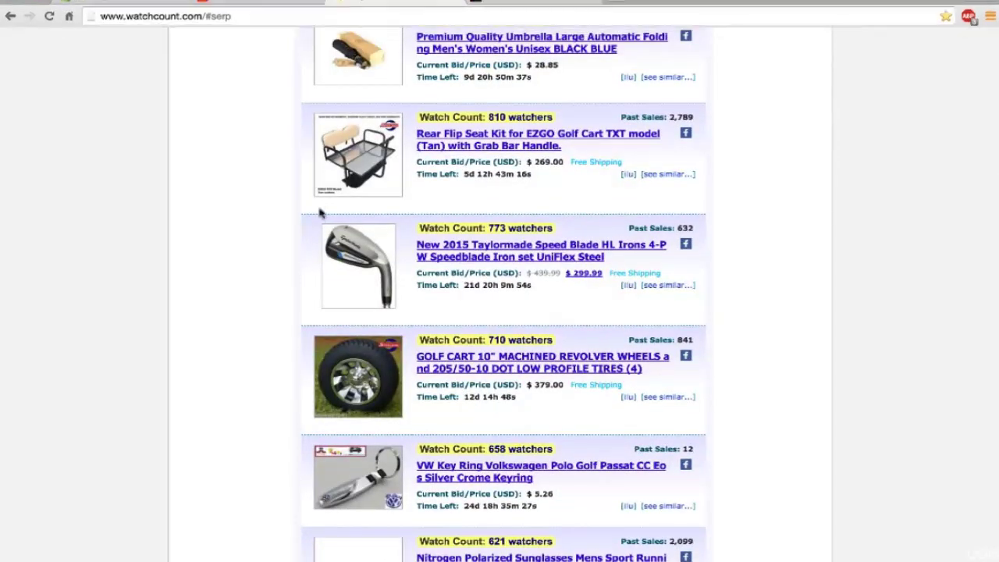
scroll(320, 212, "up", 10)
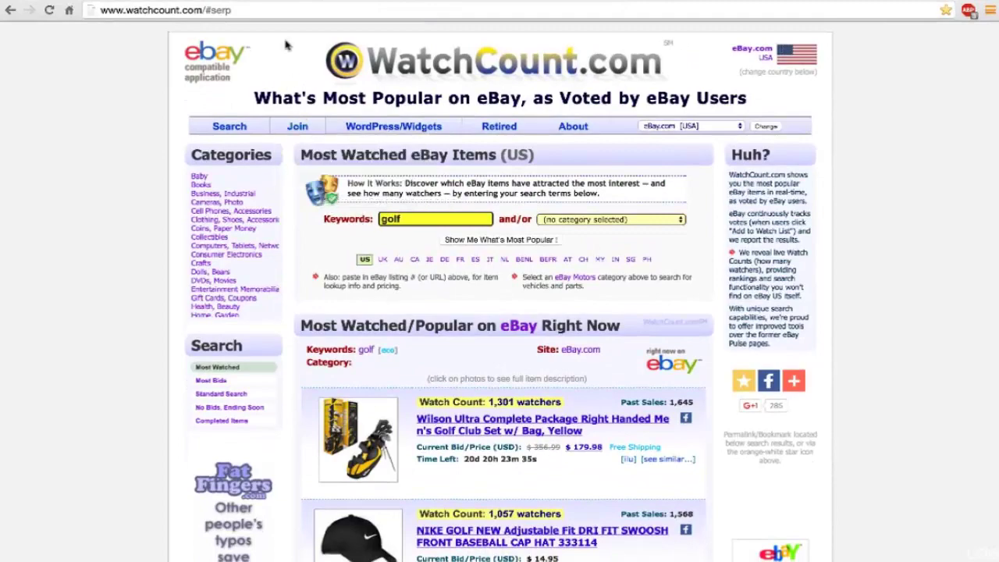
Step: Switch to AliExpress and open its best-selling products page
left_click(276, 5)
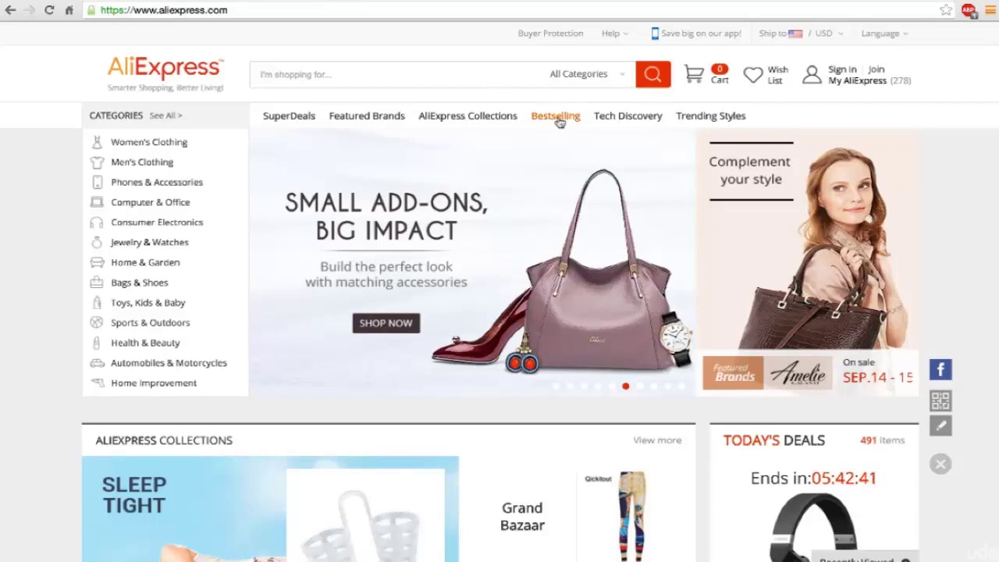
left_click(560, 122)
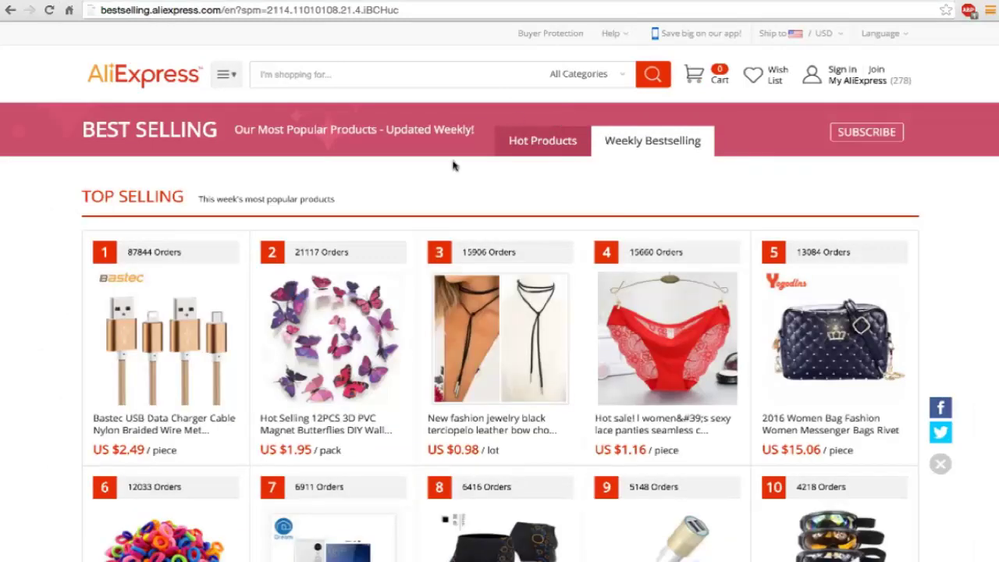
scroll(456, 165, "down", 4)
scroll(456, 166, "down", 2)
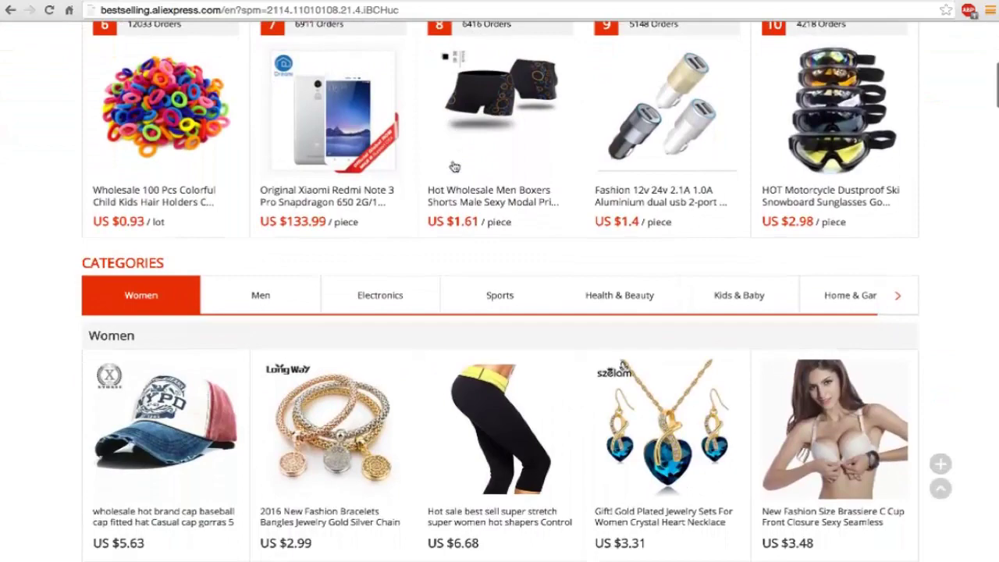
Step: Scroll past Electronics until the full Sports grid and its View More button show
scroll(454, 167, "down", 5)
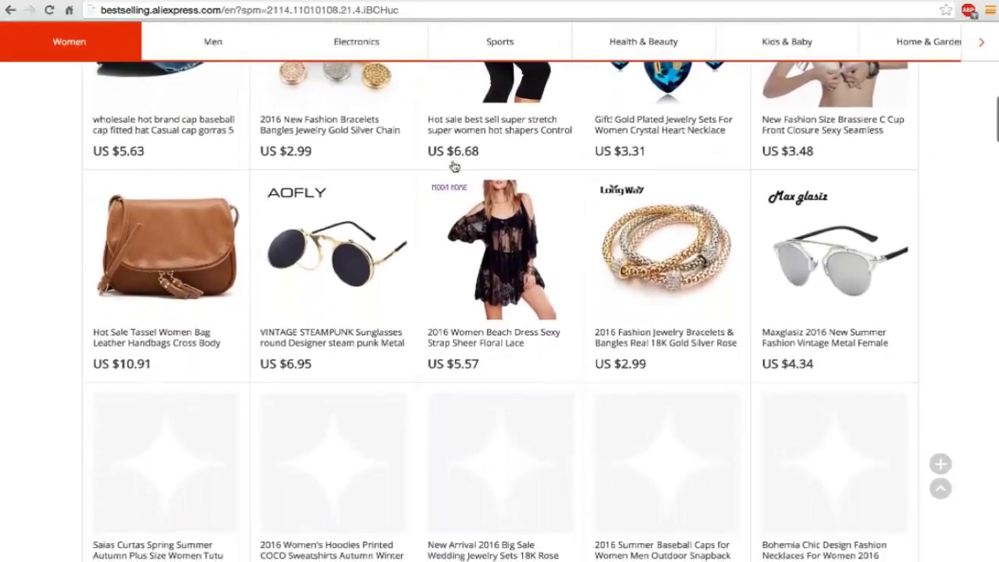
scroll(454, 167, "down", 9)
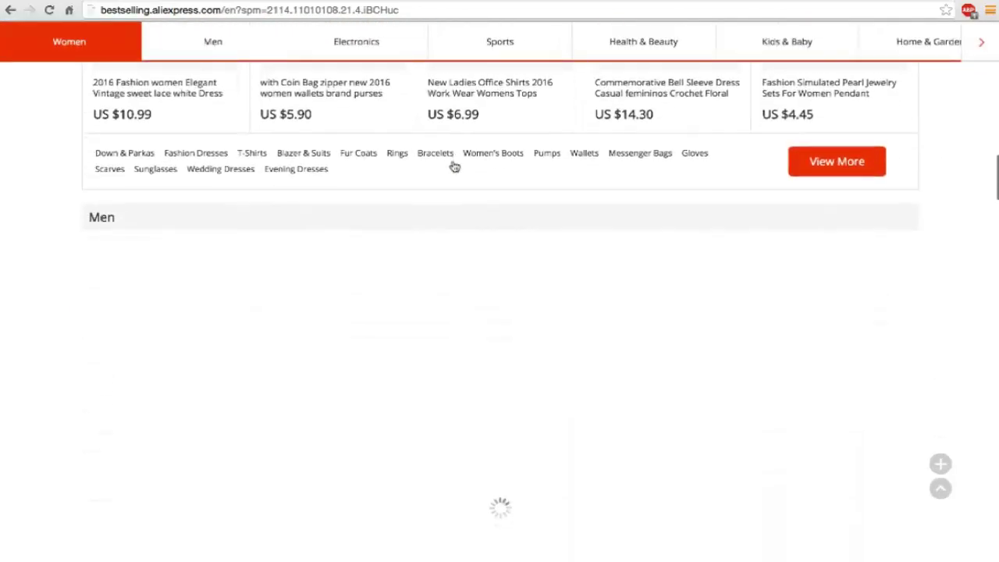
scroll(455, 167, "down", 6)
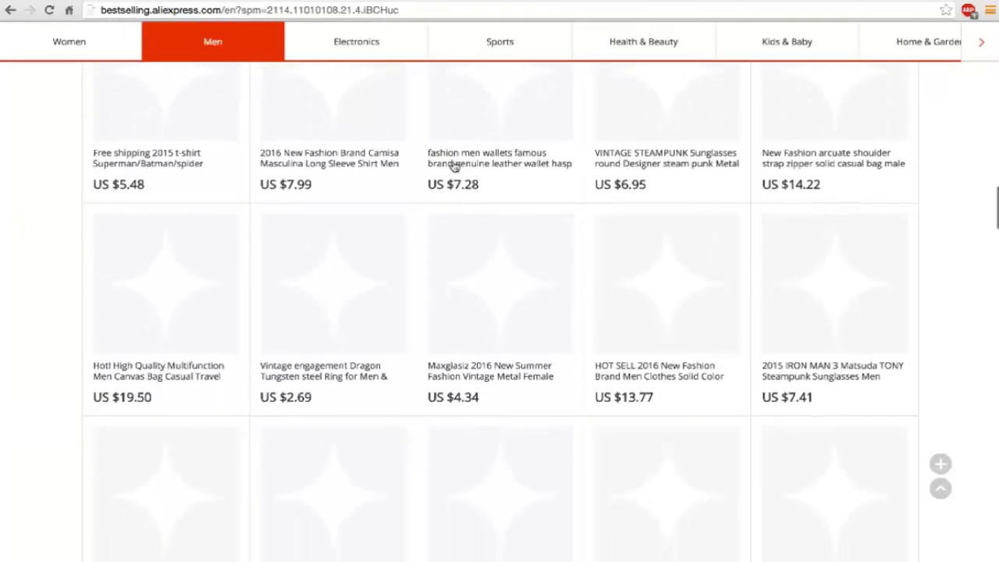
scroll(454, 166, "down", 8)
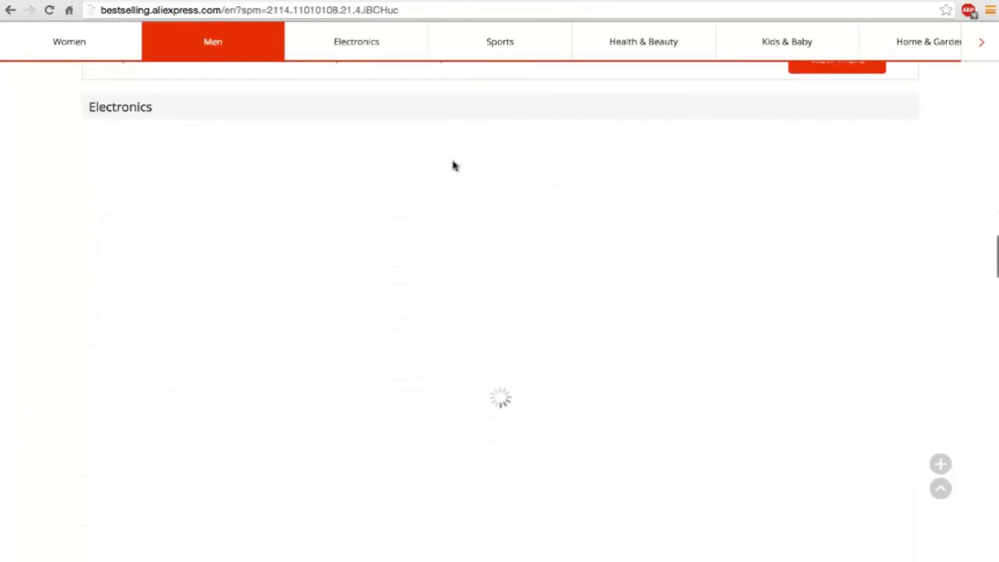
scroll(454, 166, "down", 9)
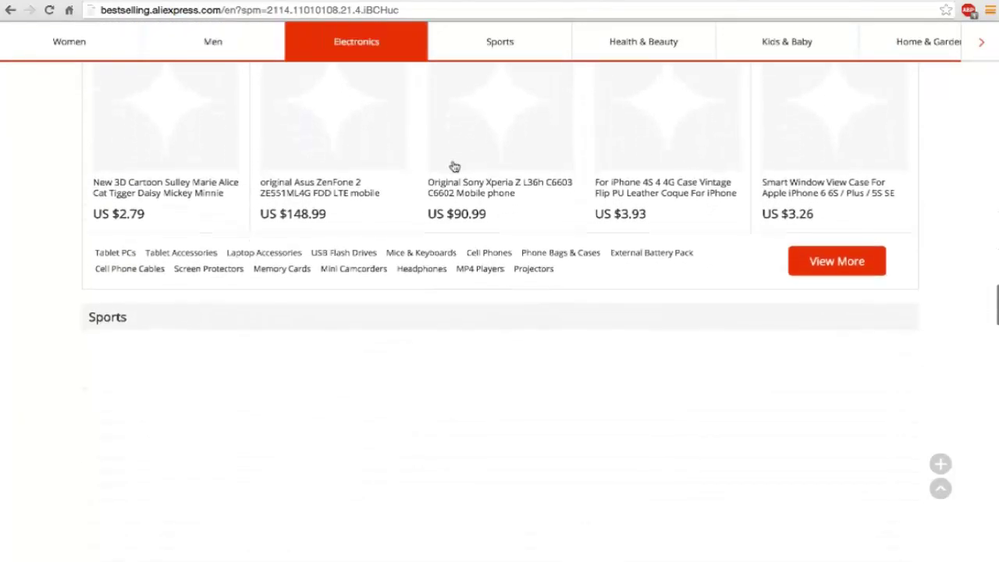
scroll(454, 167, "down", 2)
scroll(454, 166, "down", 1)
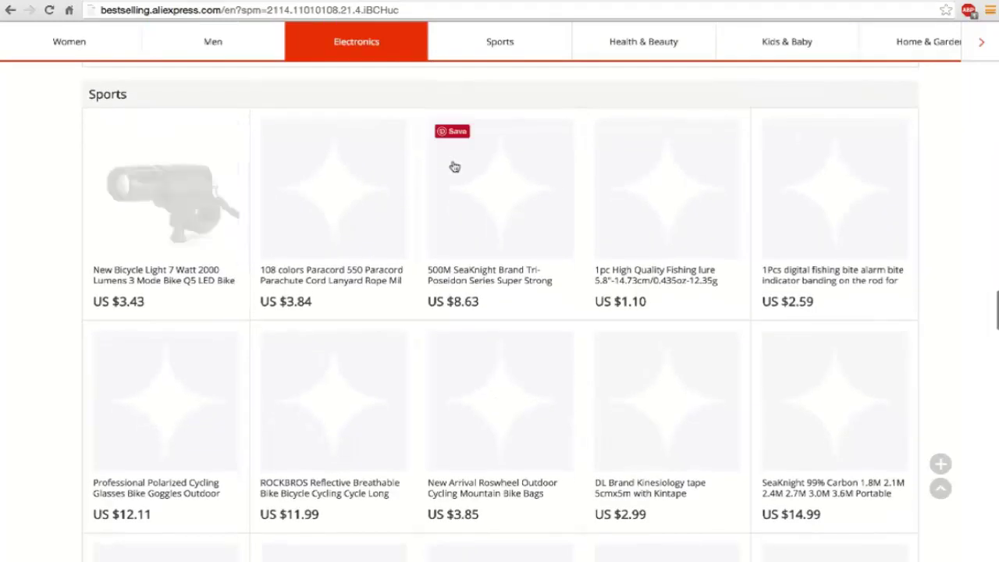
scroll(317, 175, "down", 1)
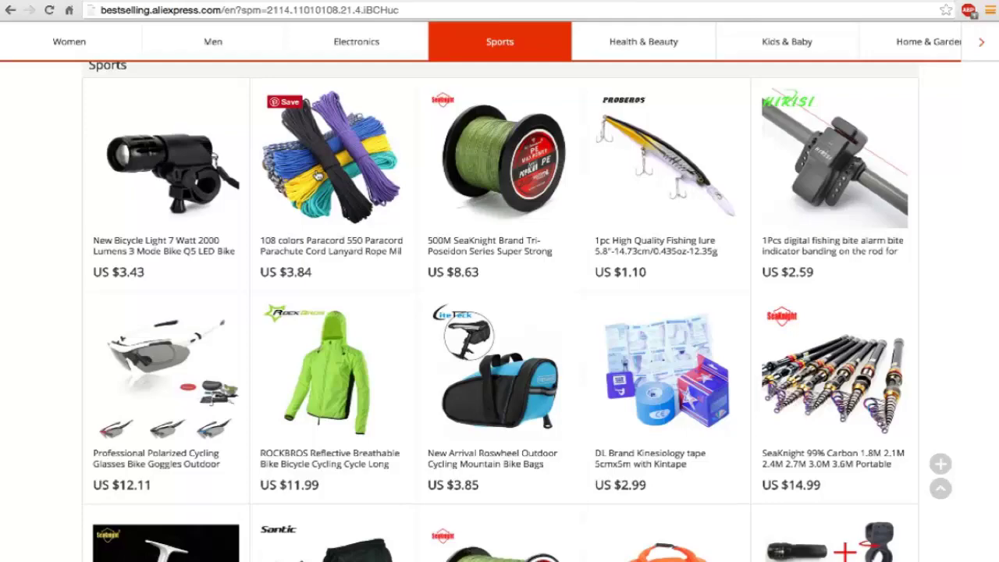
scroll(319, 176, "down", 2)
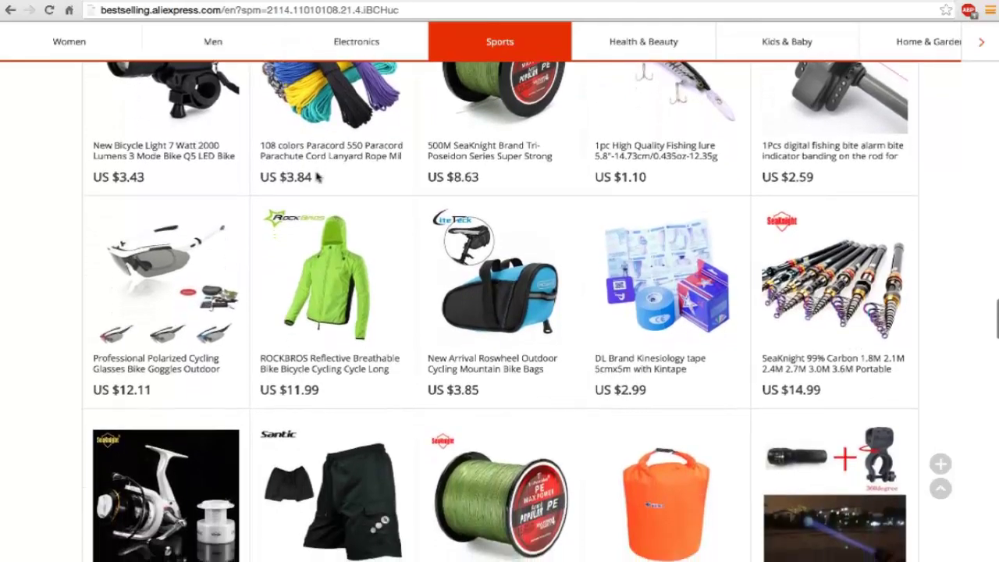
scroll(319, 177, "down", 3)
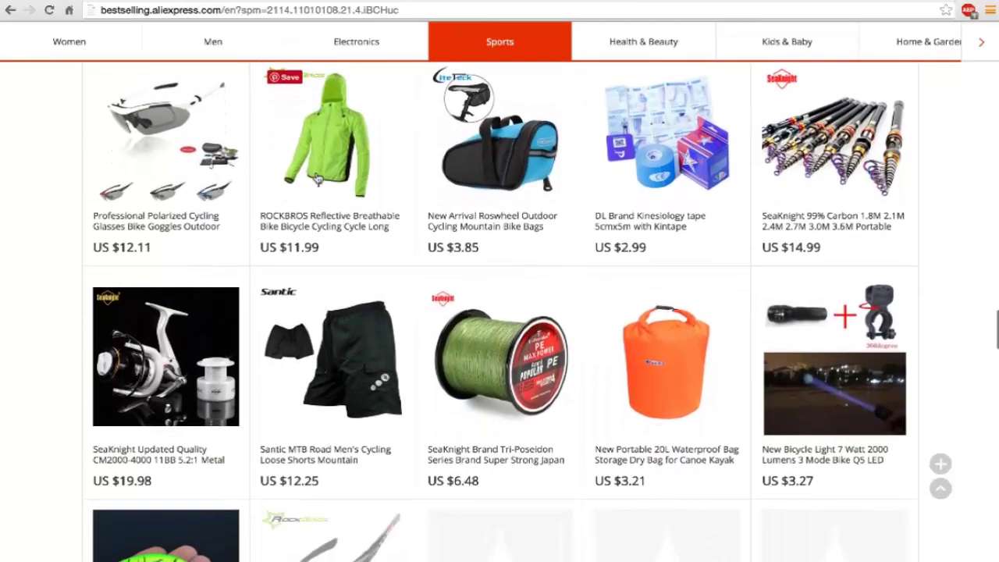
scroll(317, 179, "down", 2)
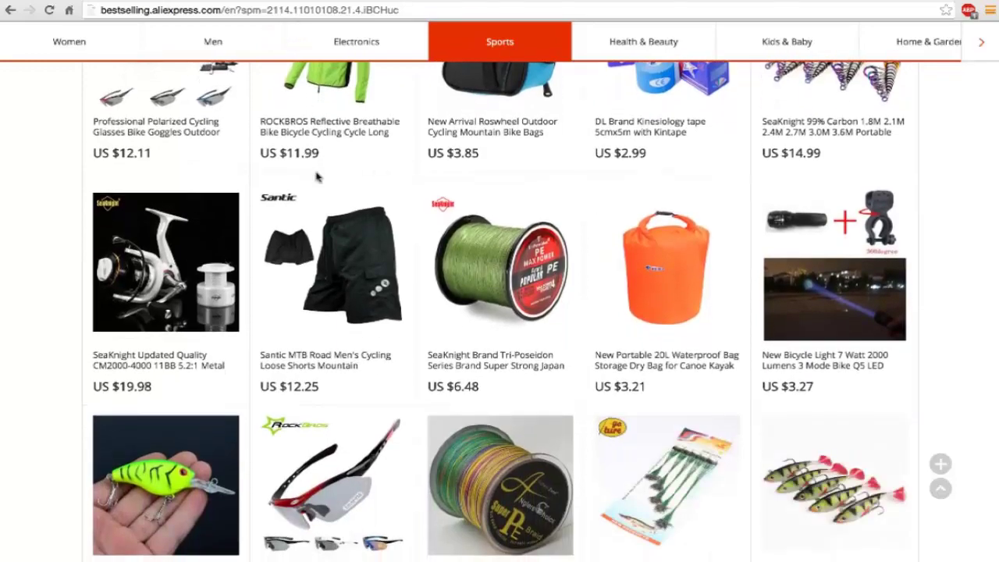
scroll(317, 177, "down", 4)
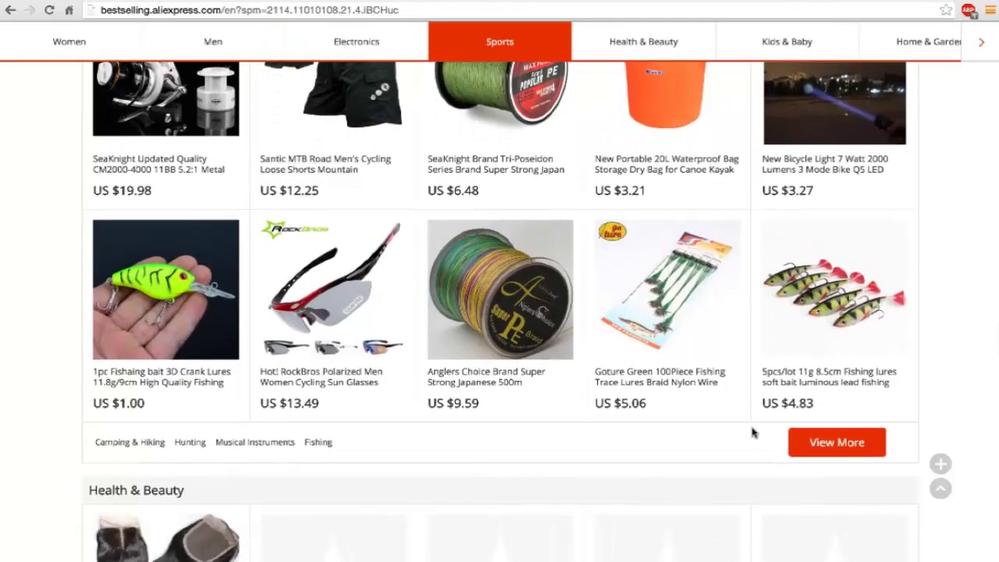
Step: Open the full Sports & Entertainment category and narrow it to Golf
left_click(817, 443)
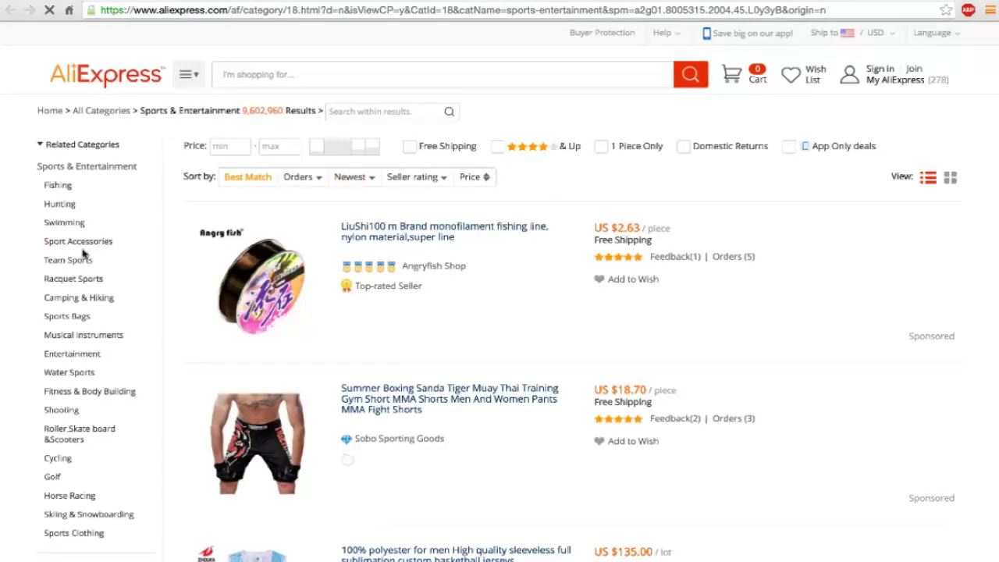
left_click(53, 479)
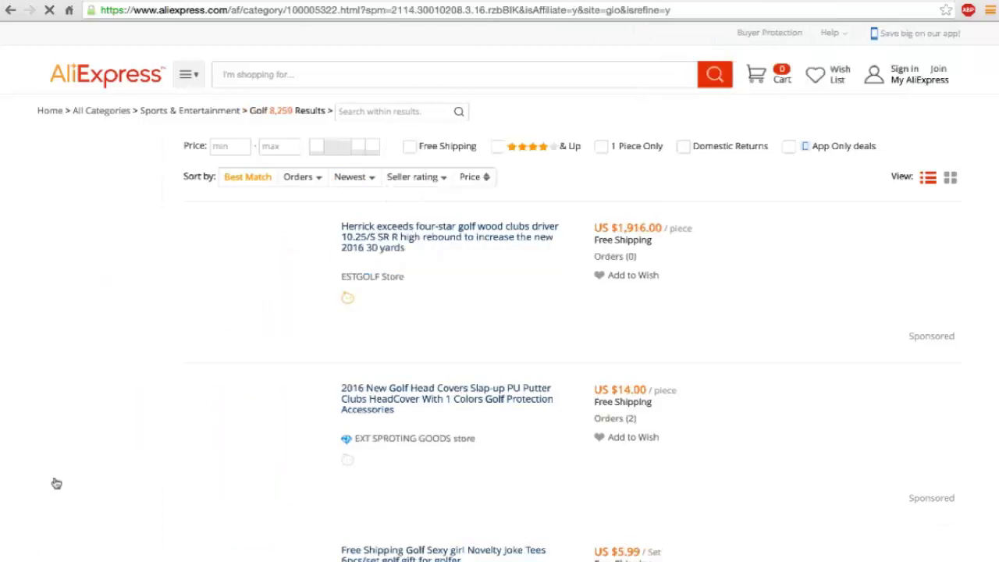
scroll(344, 320, "down", 1)
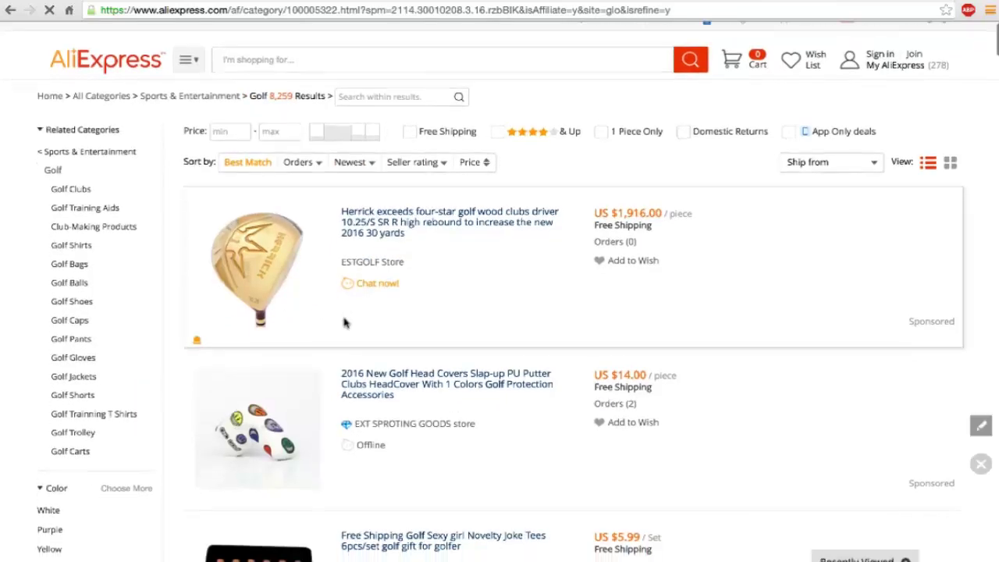
scroll(344, 322, "down", 3)
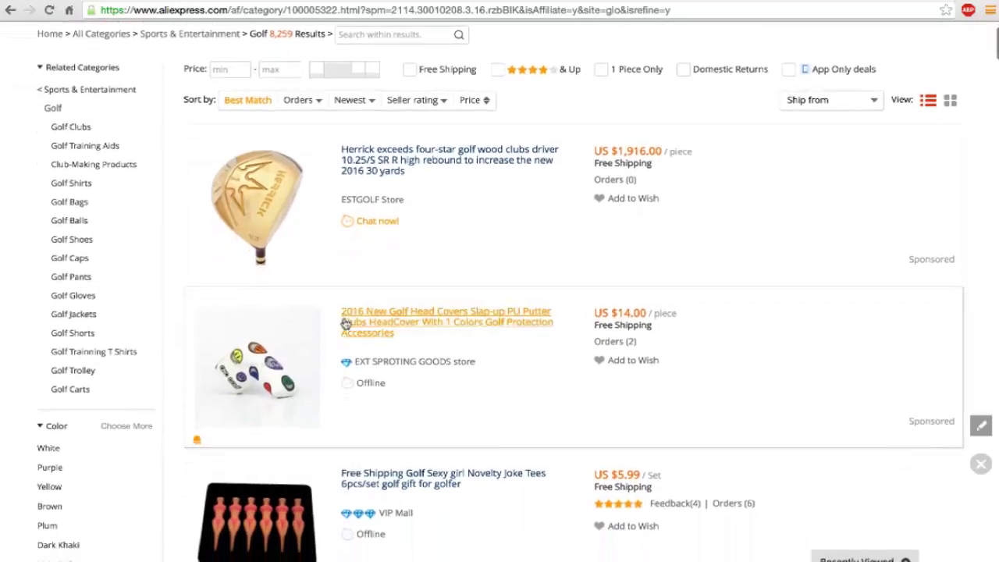
scroll(344, 323, "down", 1)
Step: Browse the first golf listings, such as $5.99 novelty tees and a $113.52 golf bag
mouse_move(306, 231)
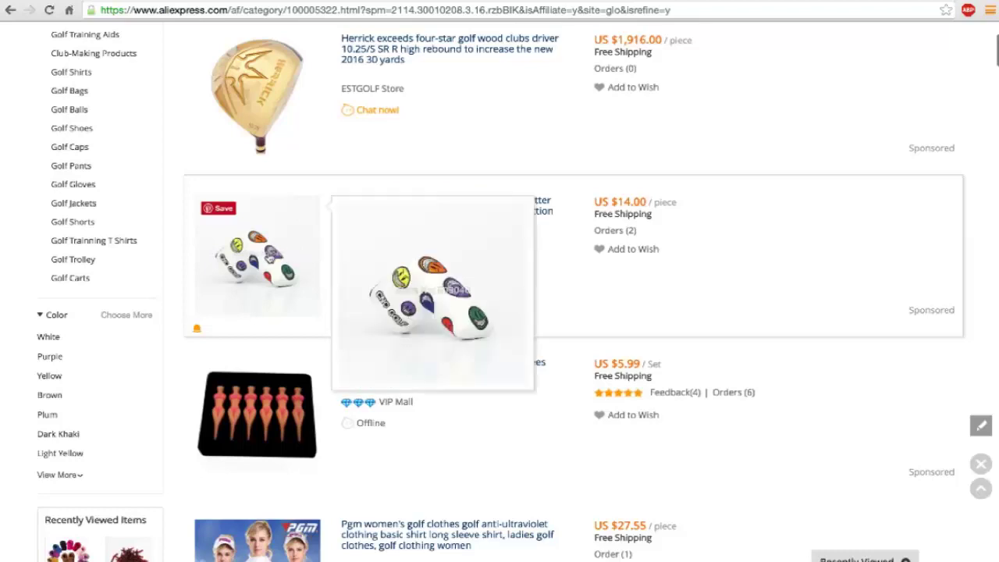
scroll(288, 269, "down", 2)
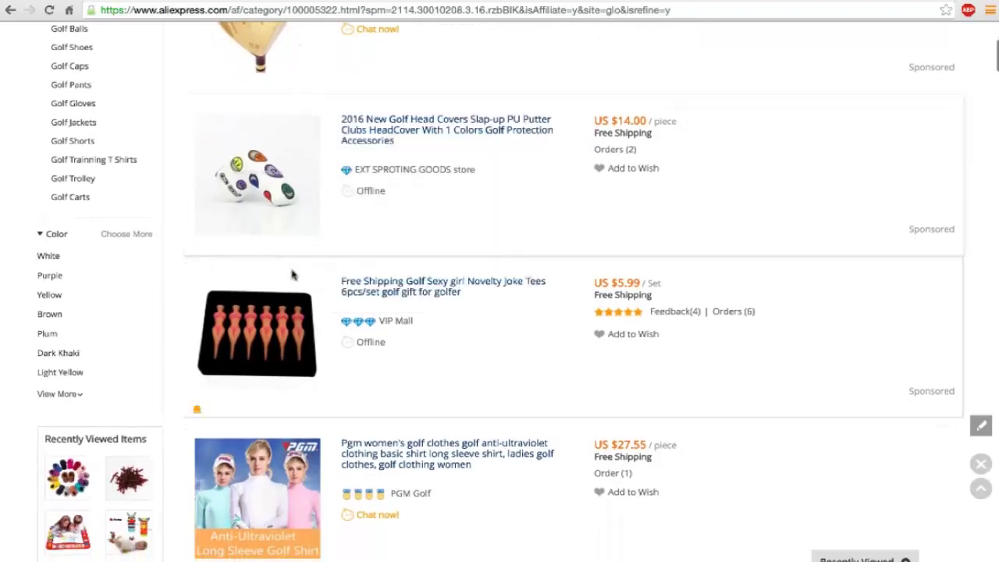
scroll(305, 248, "down", 2)
scroll(306, 250, "down", 1)
mouse_move(271, 238)
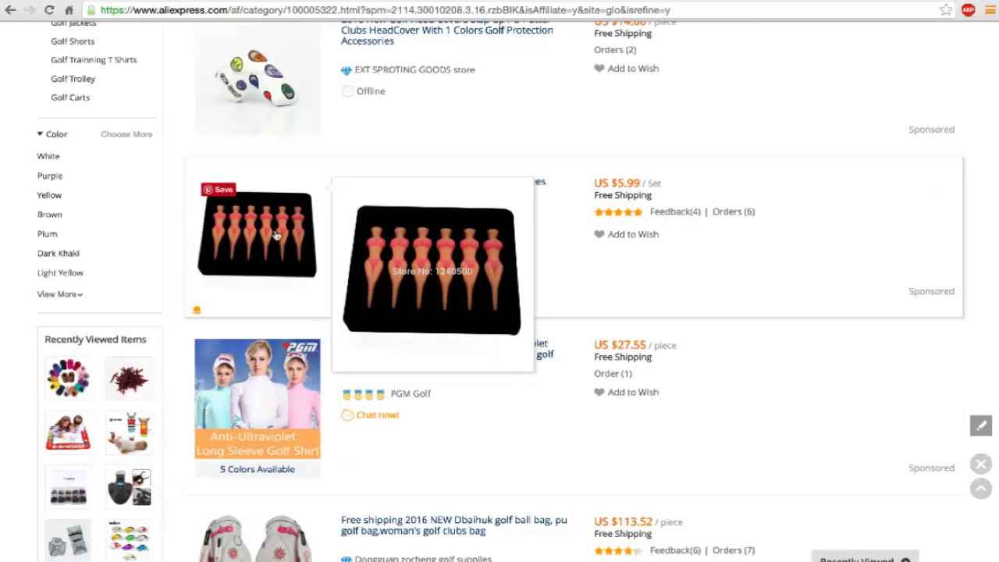
scroll(301, 299, "down", 4)
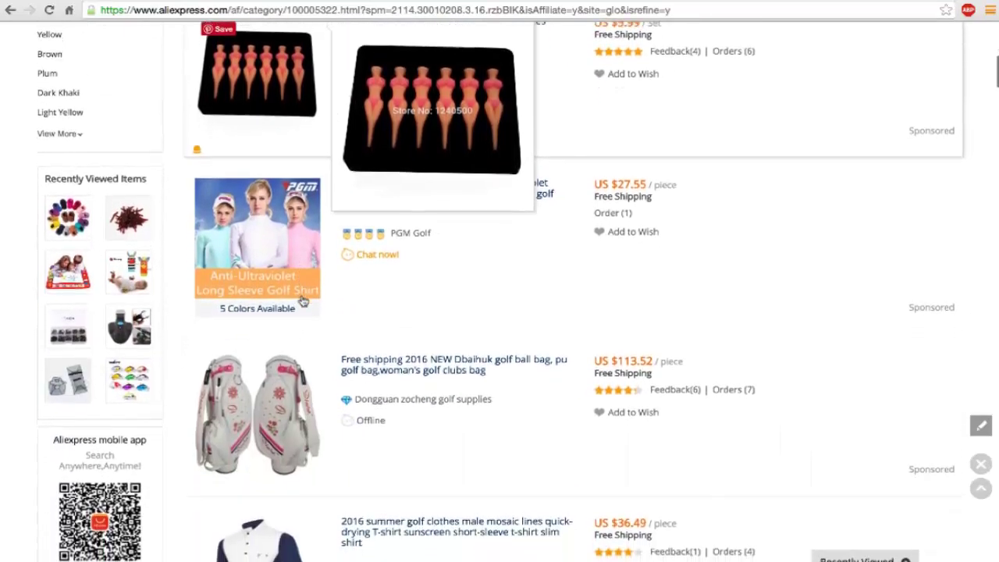
scroll(301, 297, "up", 4)
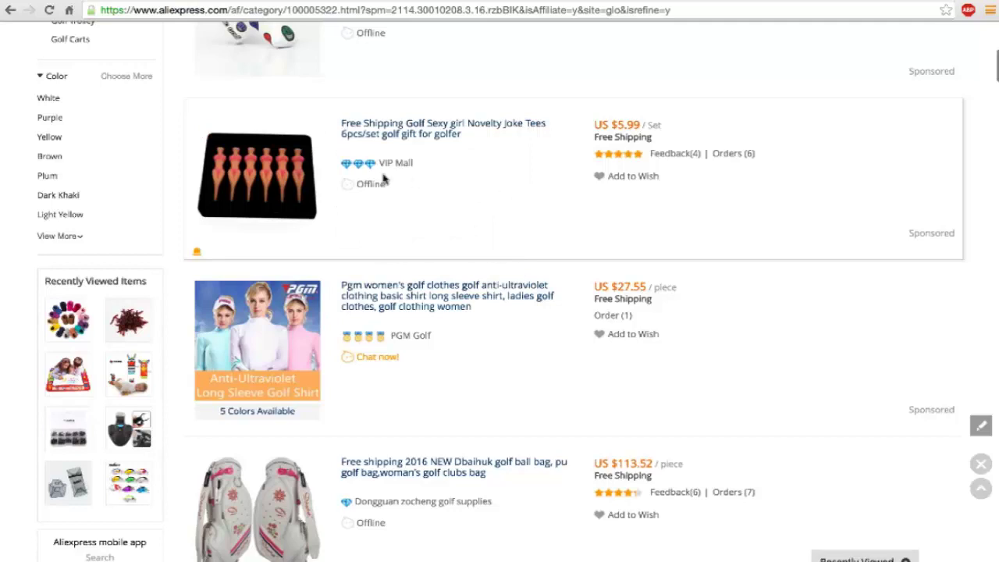
mouse_move(277, 176)
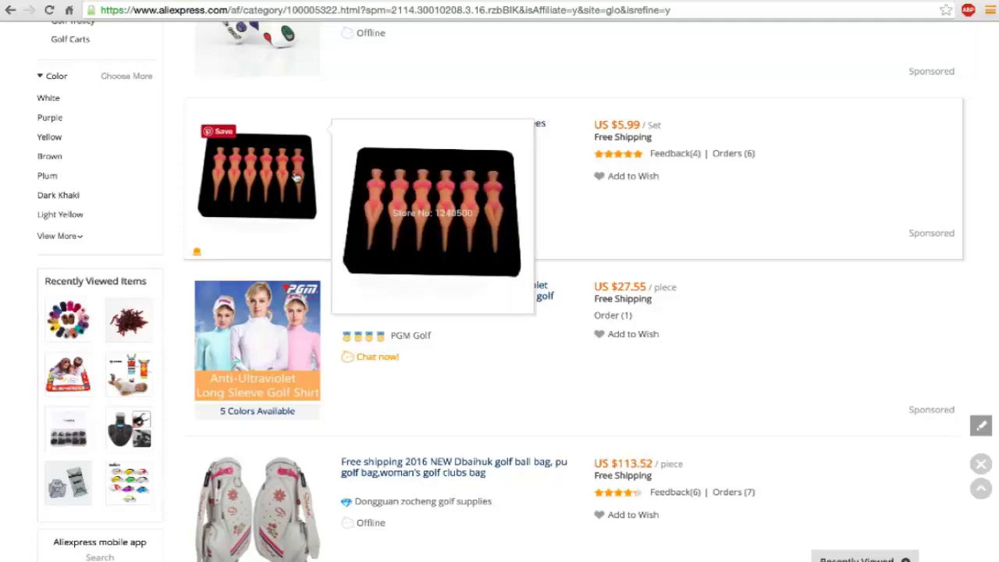
scroll(297, 183, "down", 1)
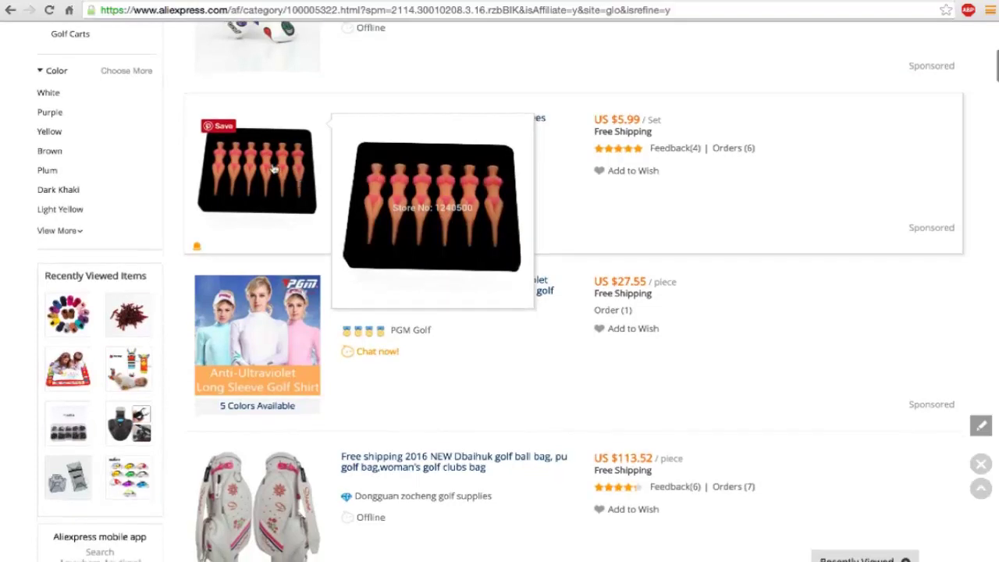
Step: Open the novelty golf tee listing in a new tab
right_click(272, 165)
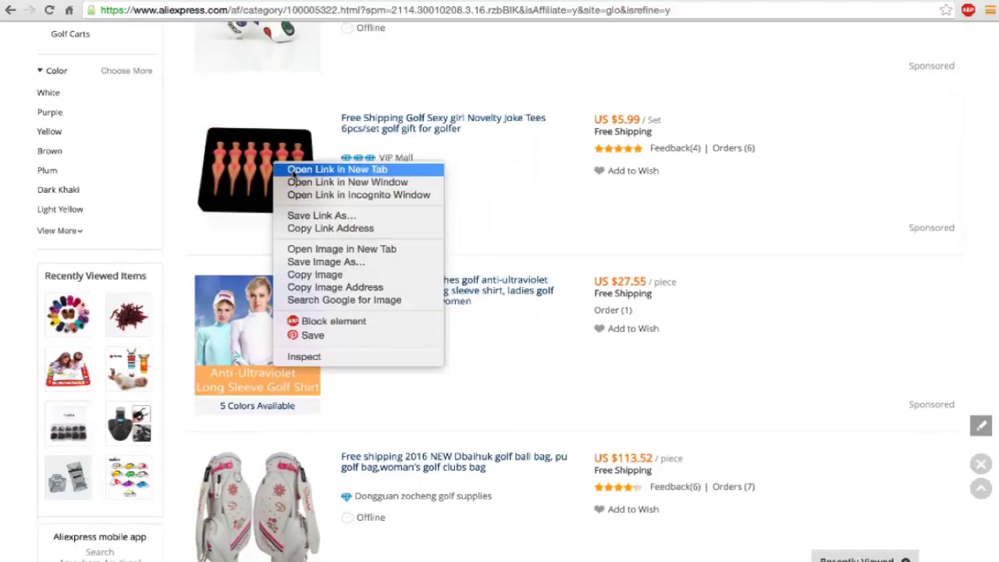
left_click(293, 173)
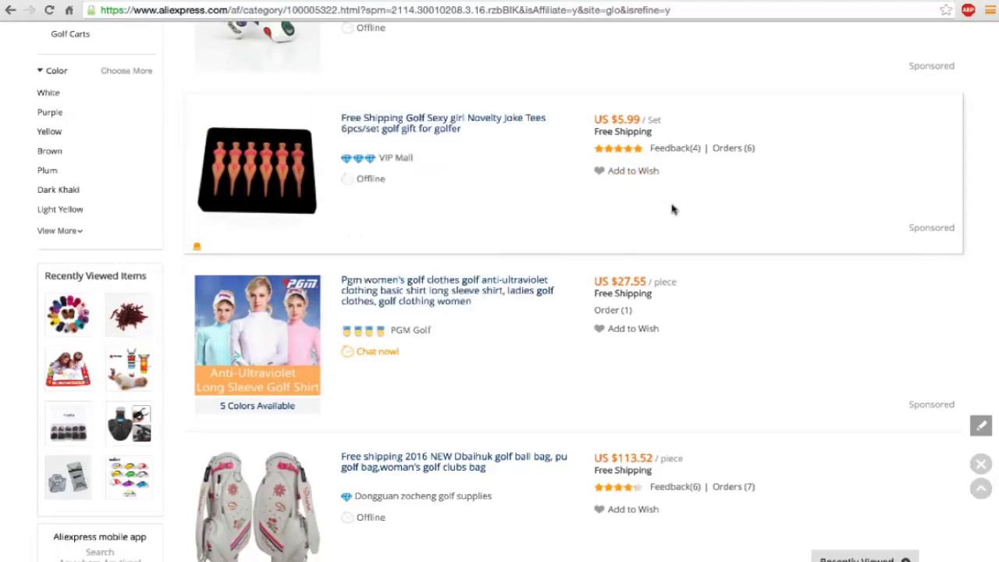
scroll(673, 209, "down", 3)
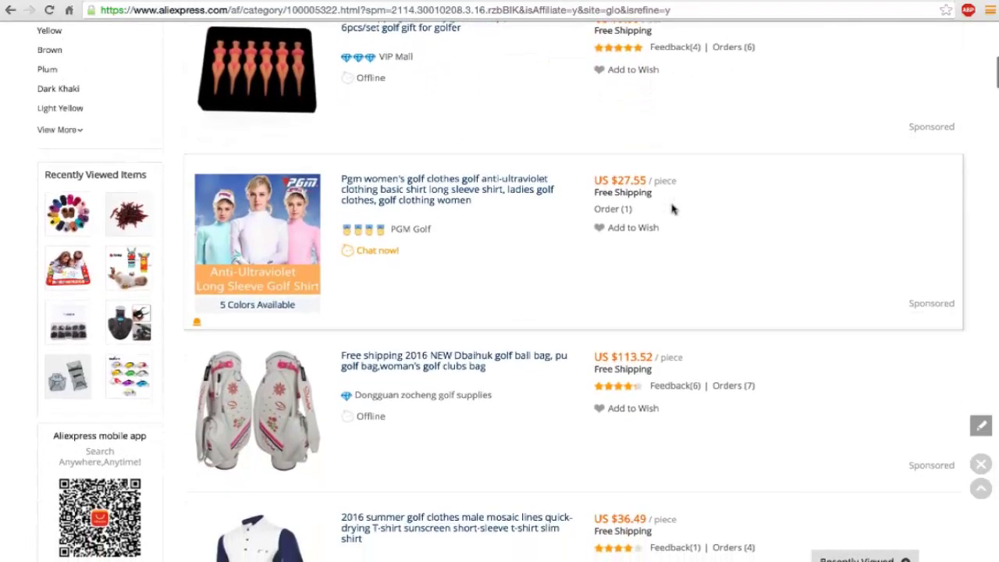
scroll(673, 210, "up", 3)
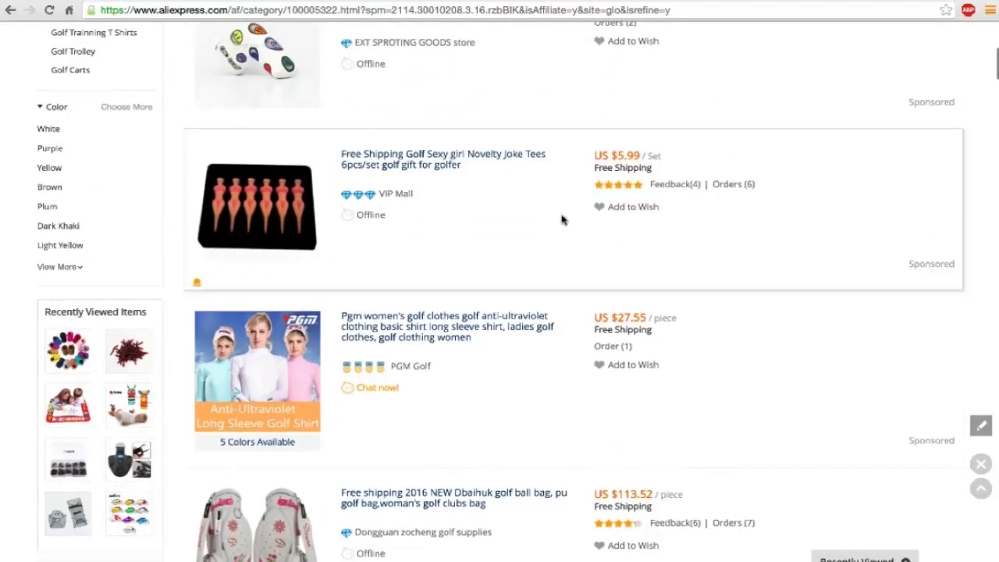
Step: Move down the Golf results to the $7.09 Super Stroke putter grips listing
scroll(561, 220, "down", 5)
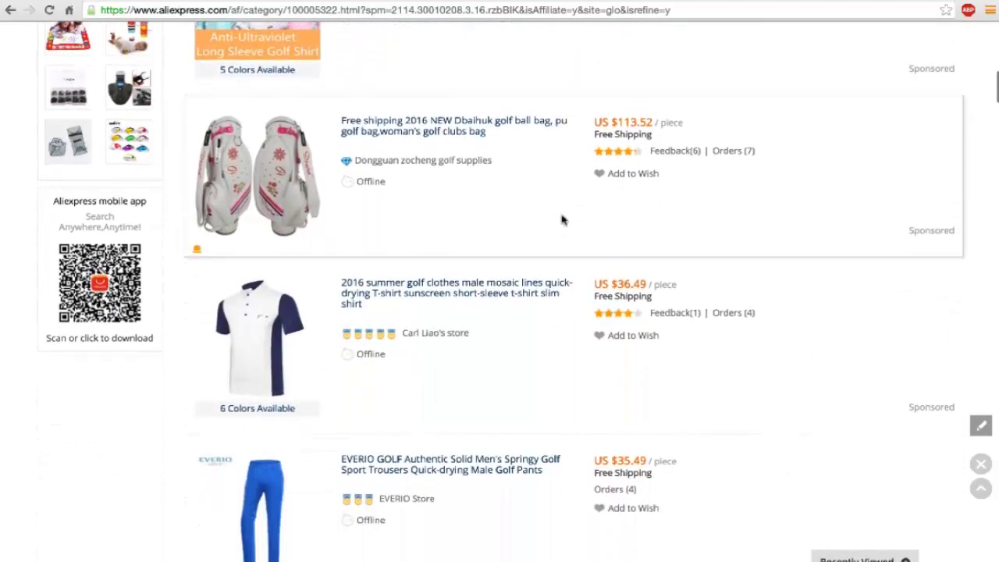
scroll(561, 220, "down", 6)
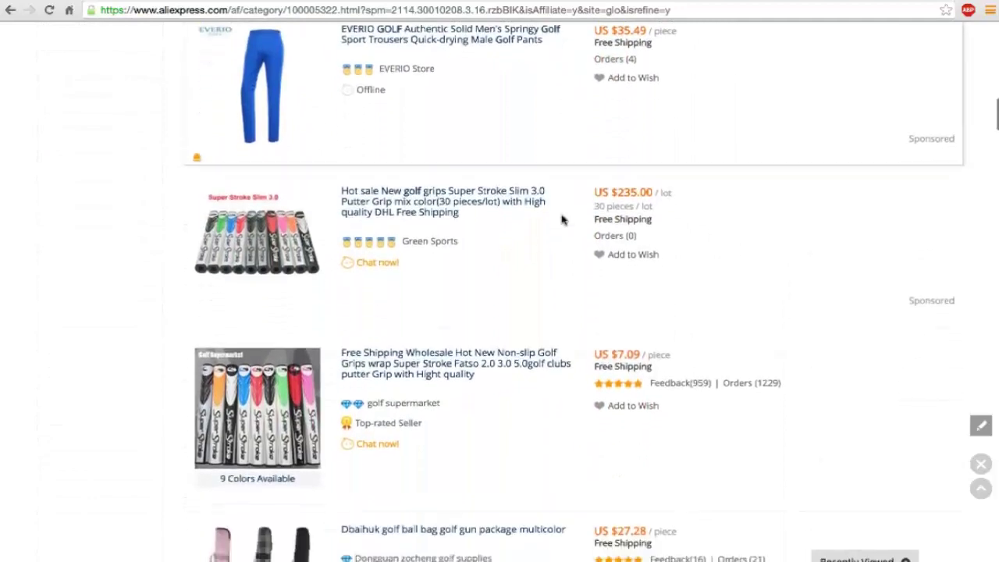
scroll(561, 220, "down", 3)
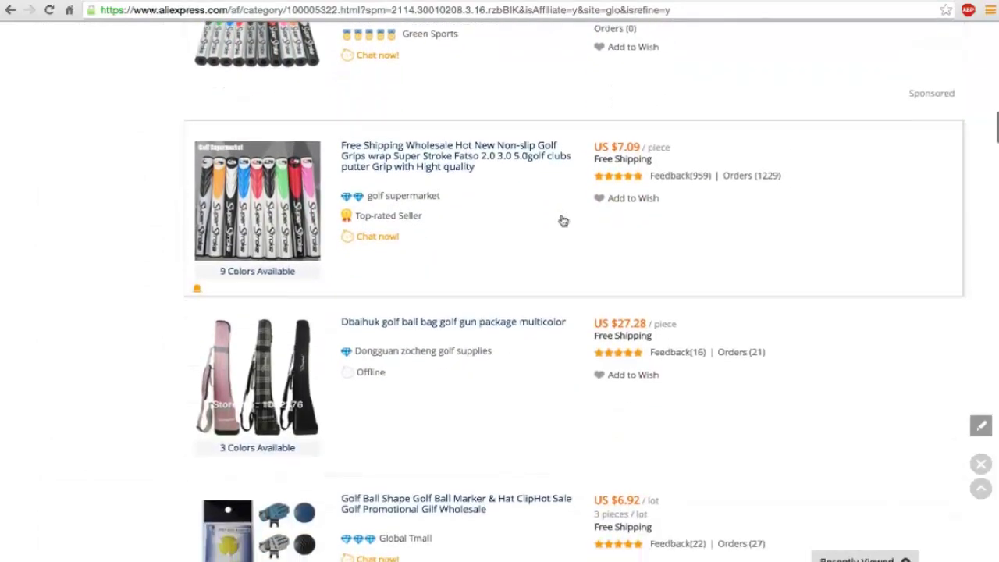
scroll(562, 221, "down", 1)
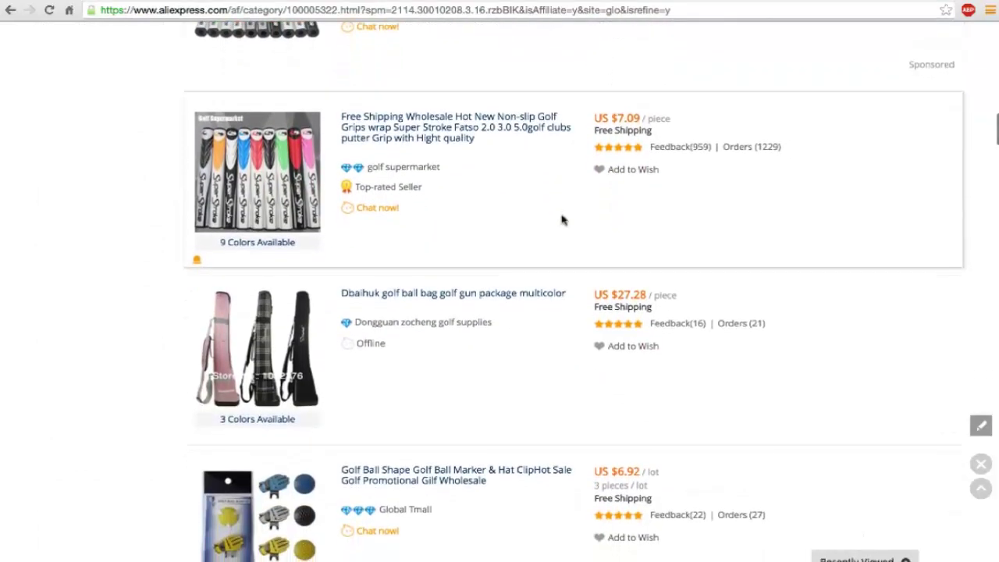
scroll(561, 220, "down", 1)
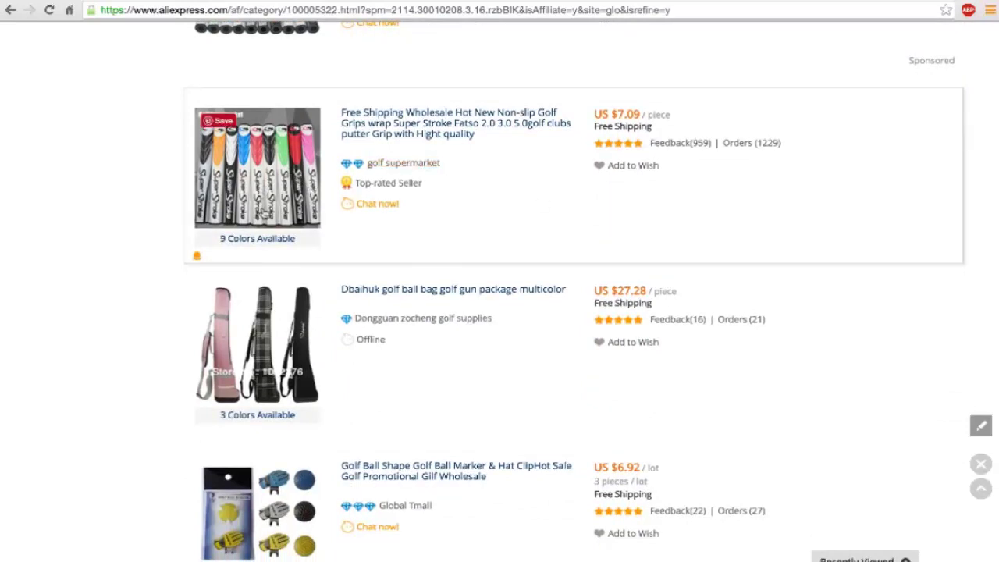
mouse_move(275, 194)
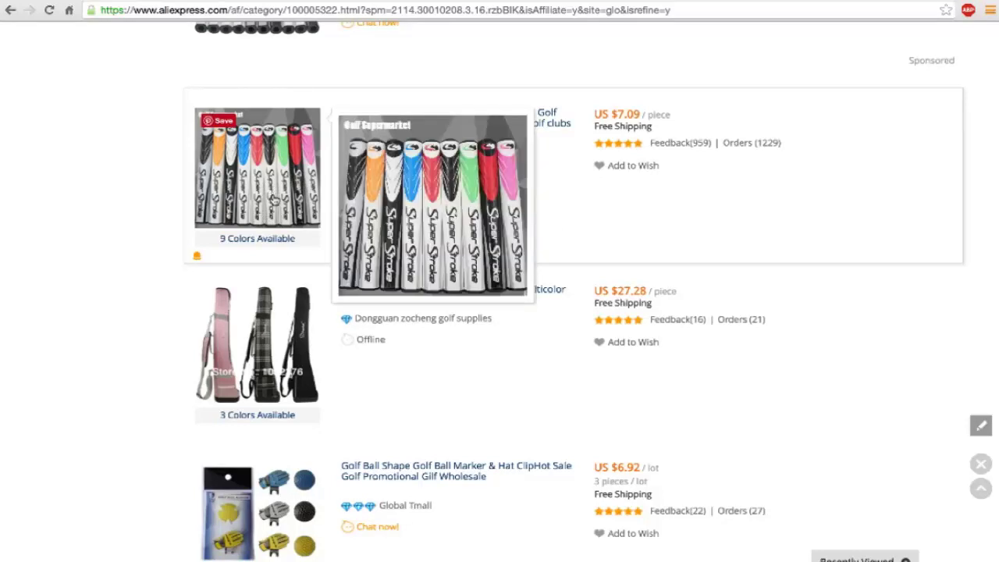
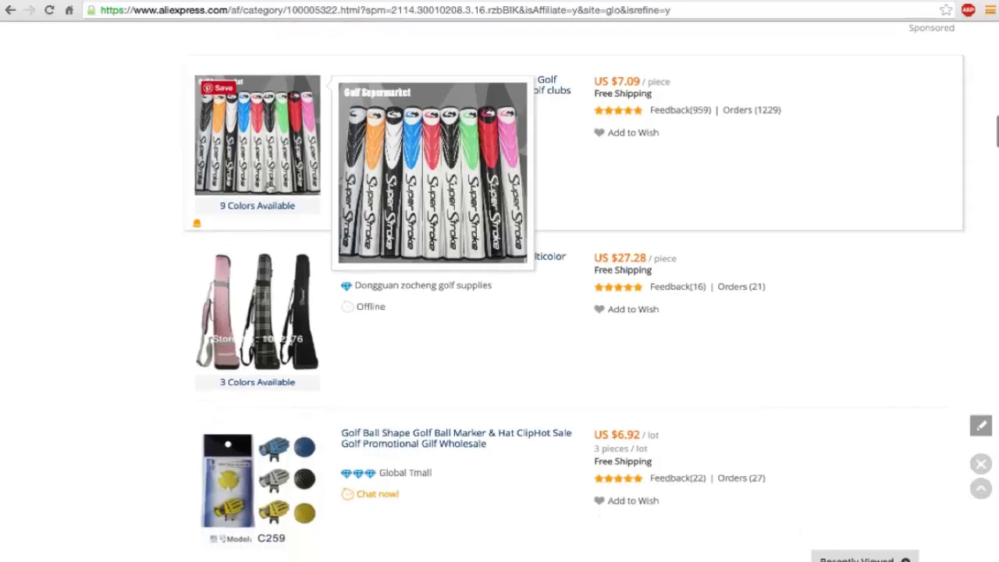
Step: Scroll further down the golf results past the putter grips listing
scroll(268, 187, "down", 3)
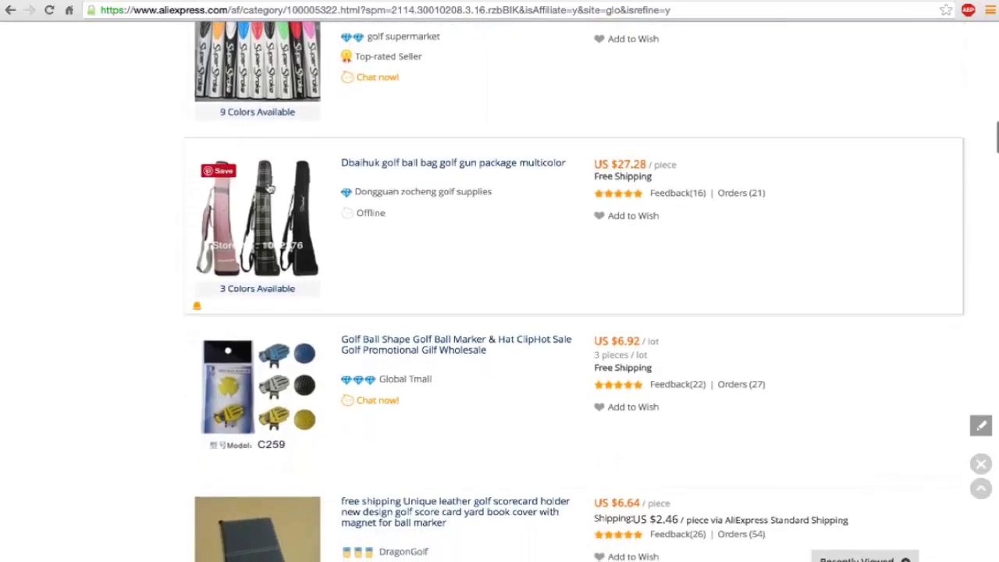
scroll(267, 187, "down", 3)
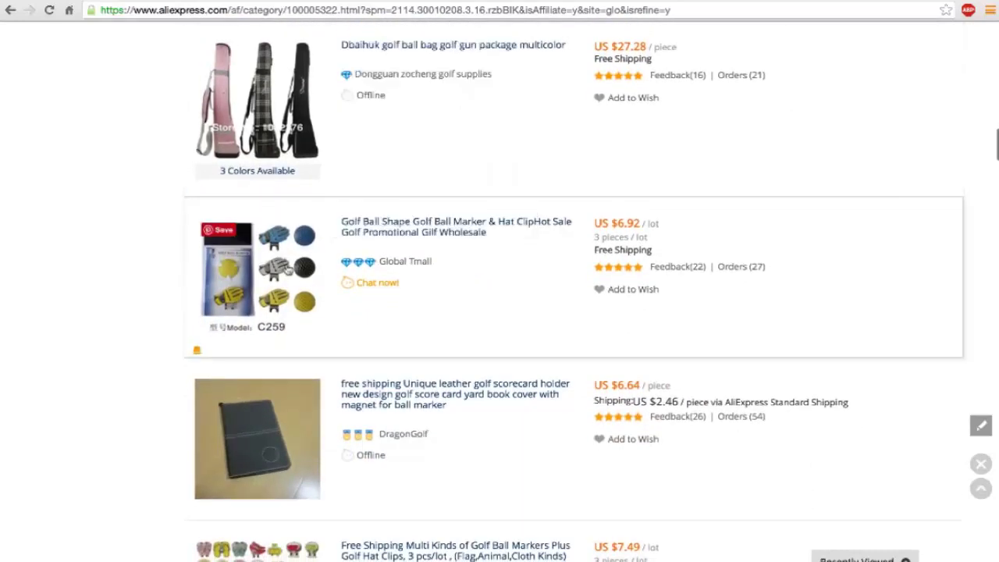
scroll(289, 268, "down", 2)
mouse_move(288, 269)
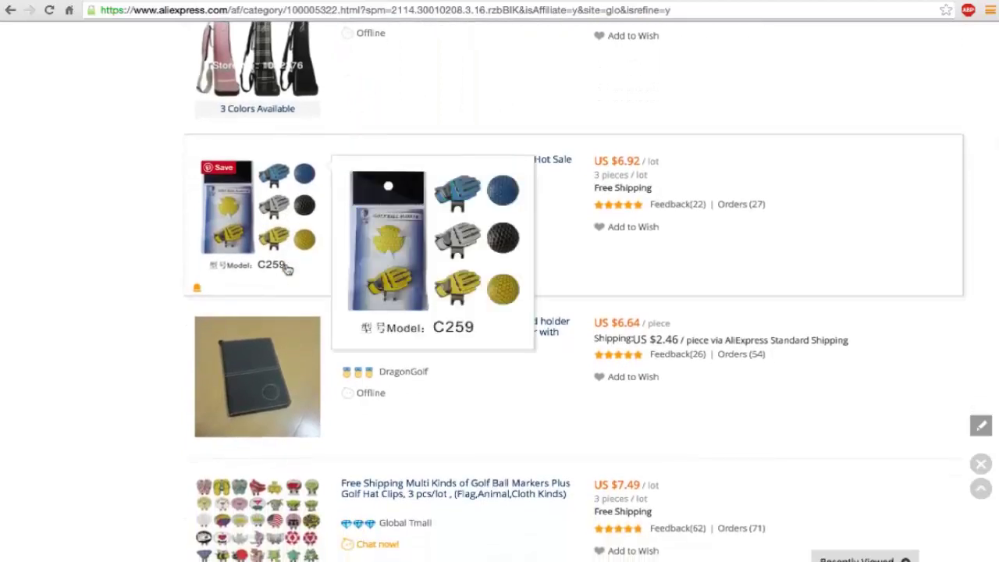
scroll(364, 353, "down", 3)
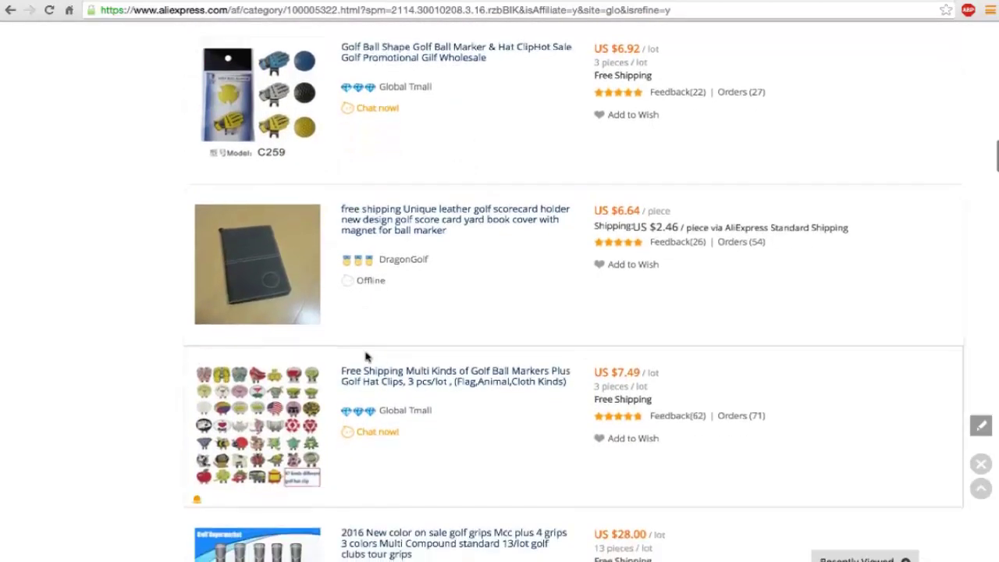
scroll(365, 356, "down", 5)
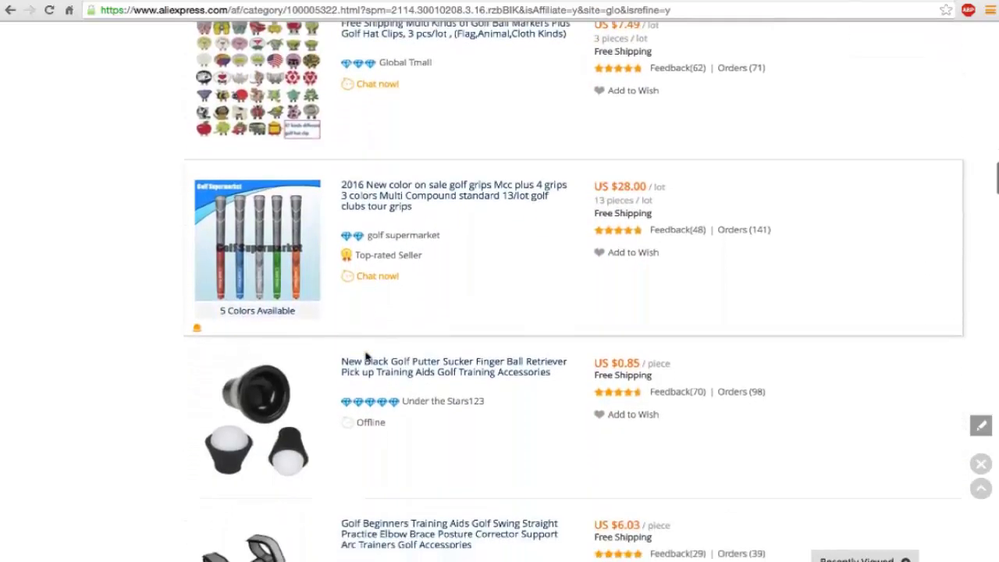
scroll(365, 356, "down", 3)
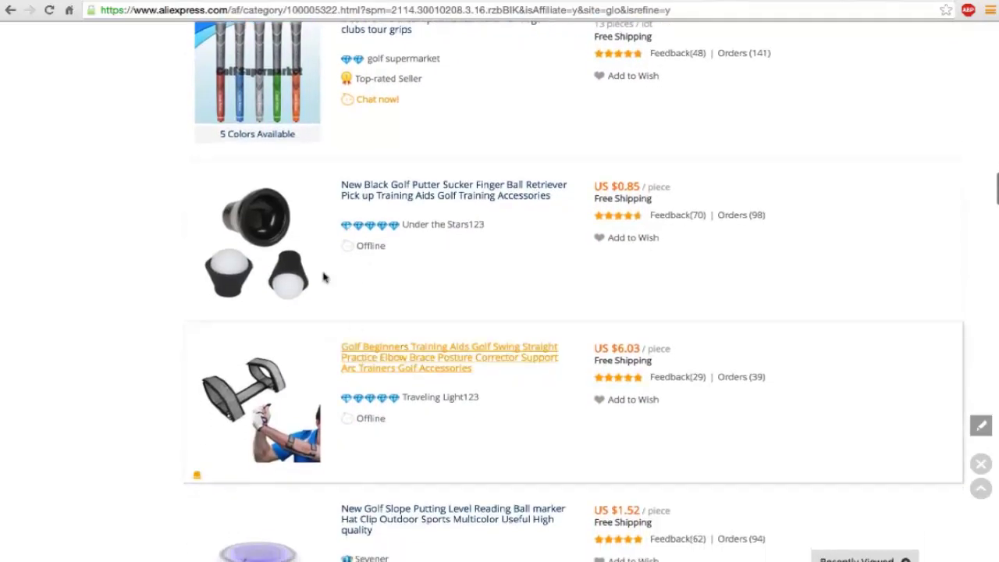
mouse_move(257, 248)
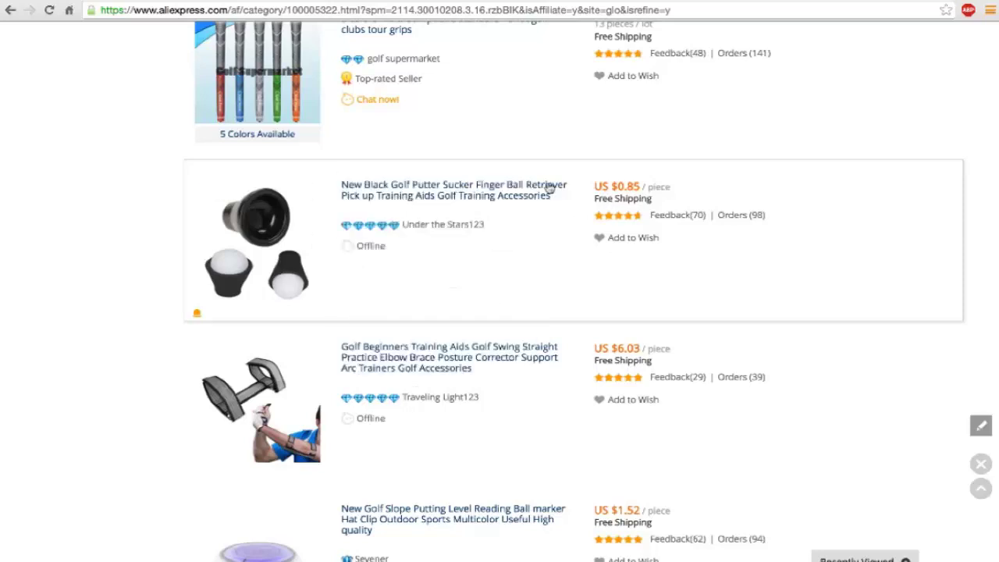
Step: Open the Black Golf Putter Sucker ball retriever in a new tab and review its details
right_click(514, 193)
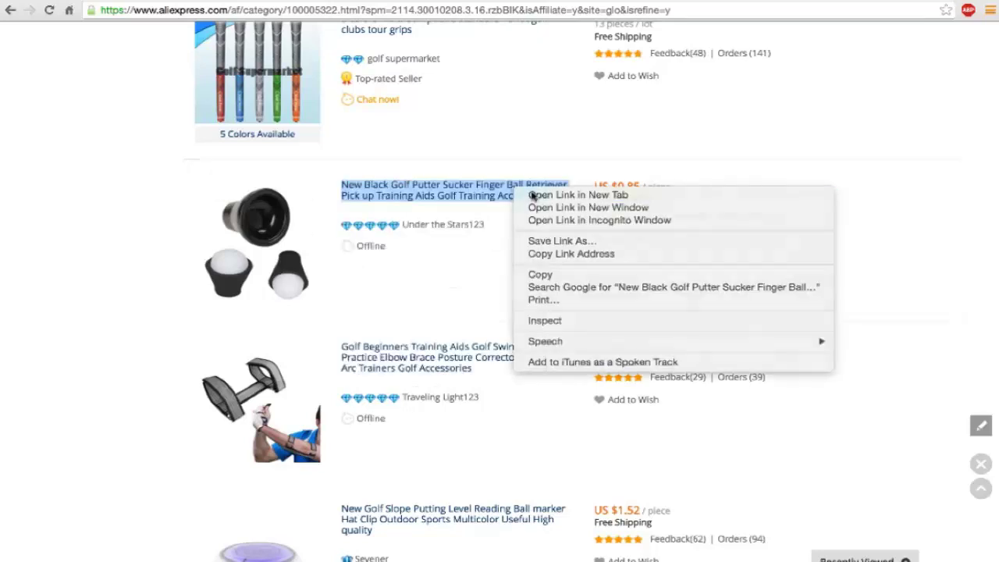
left_click(534, 196)
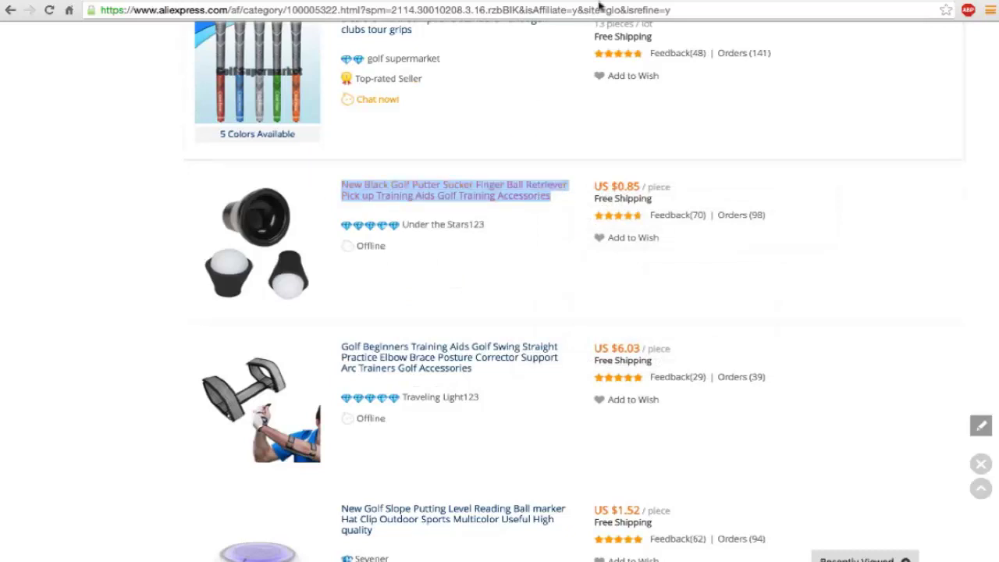
key("ctrl+Tab")
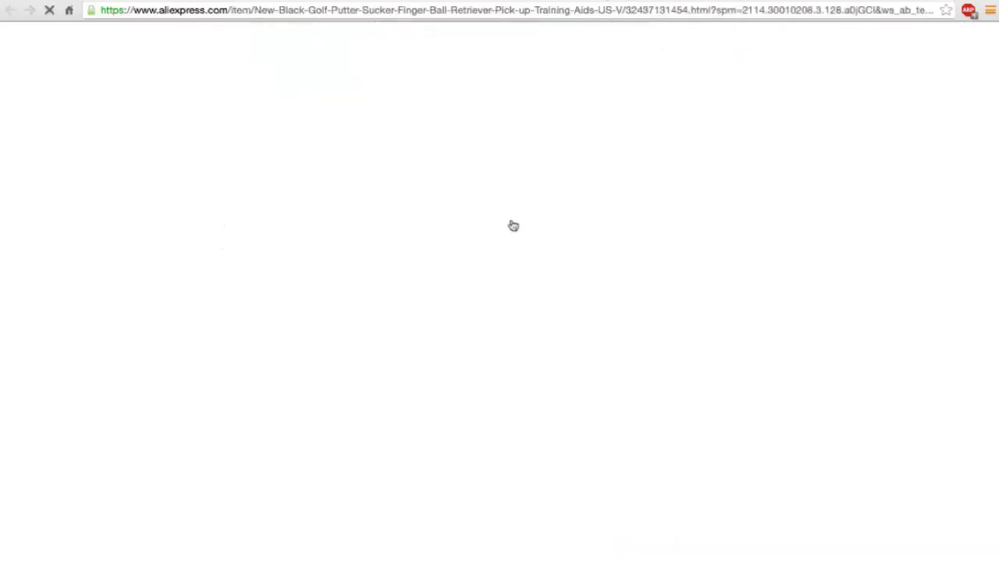
scroll(210, 292, "down", 3)
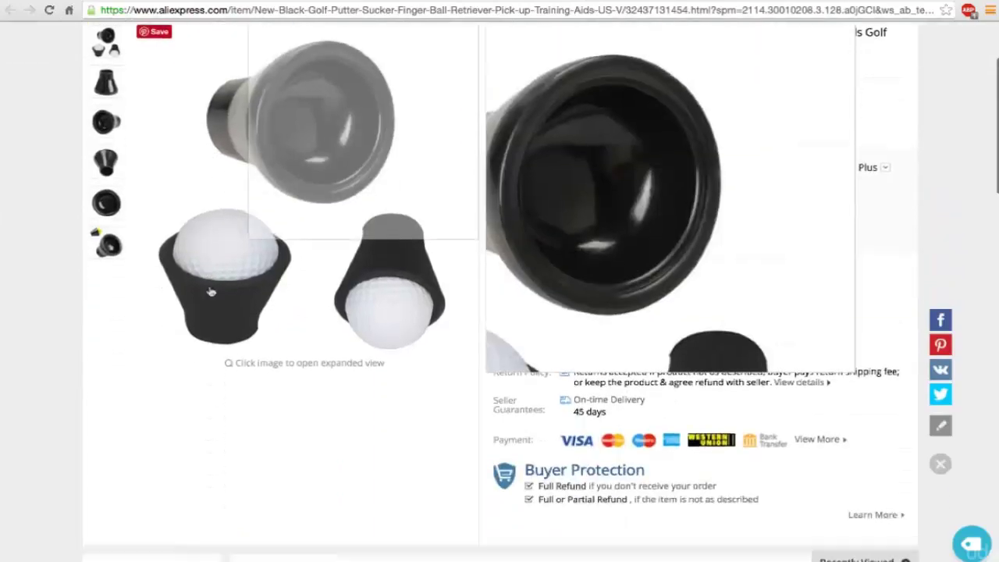
scroll(211, 291, "down", 8)
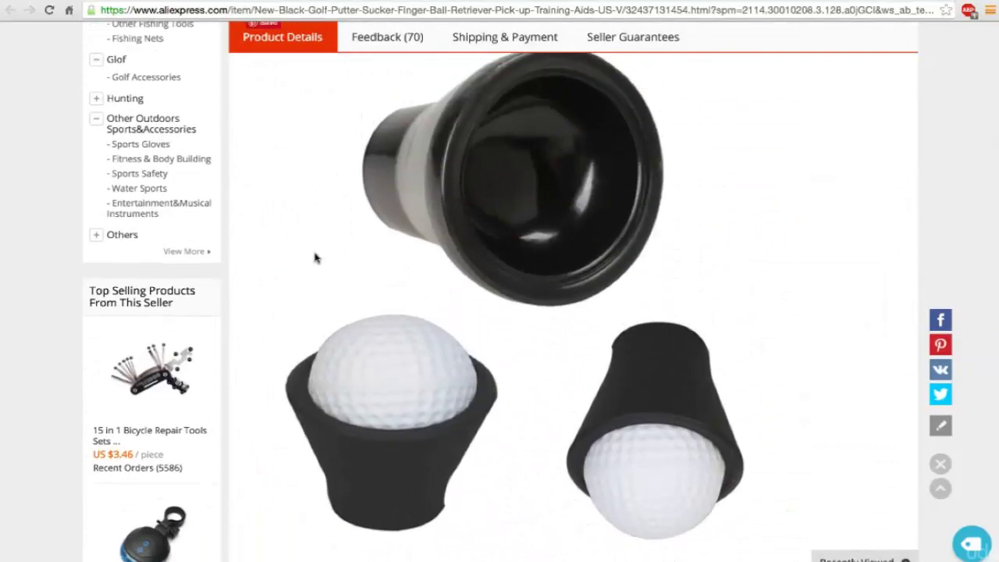
scroll(341, 266, "up", 10)
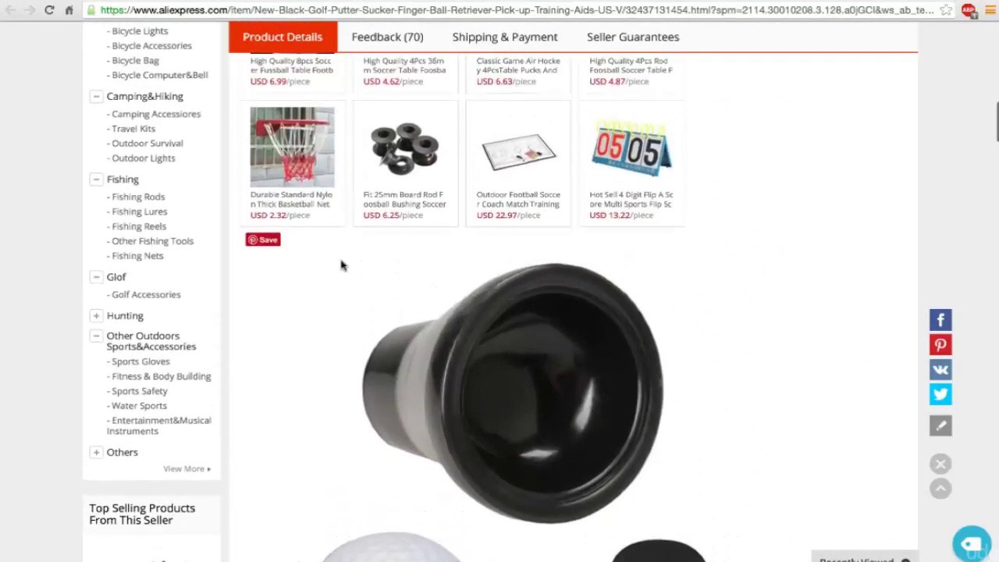
scroll(341, 265, "up", 1)
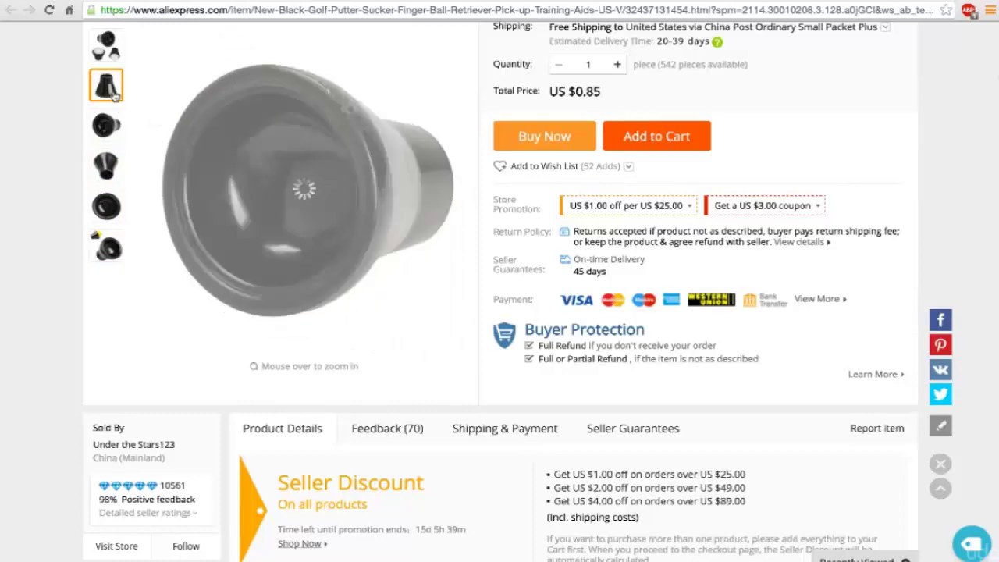
scroll(113, 92, "down", 1)
scroll(115, 93, "up", 2)
scroll(115, 93, "up", 1)
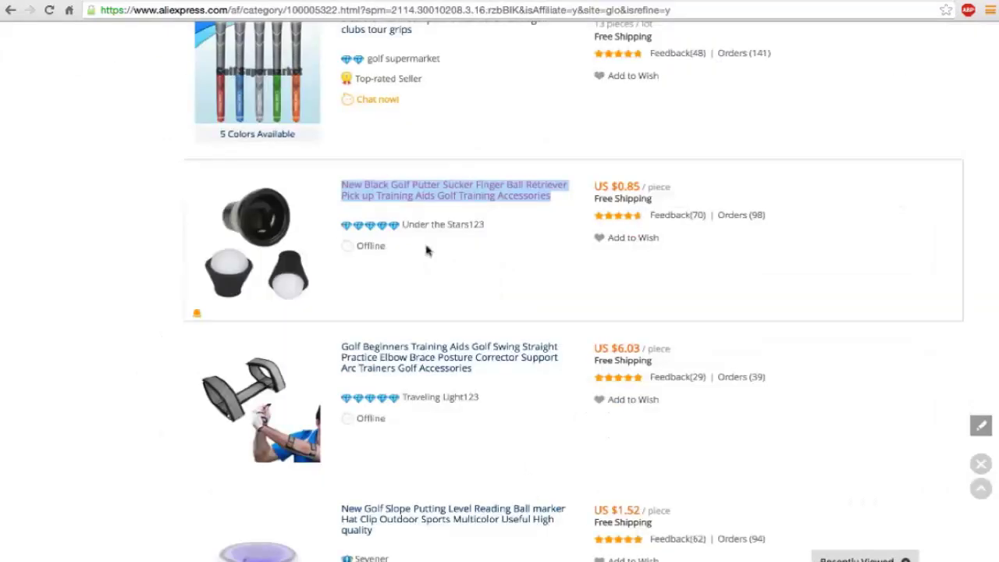
scroll(427, 250, "down", 4)
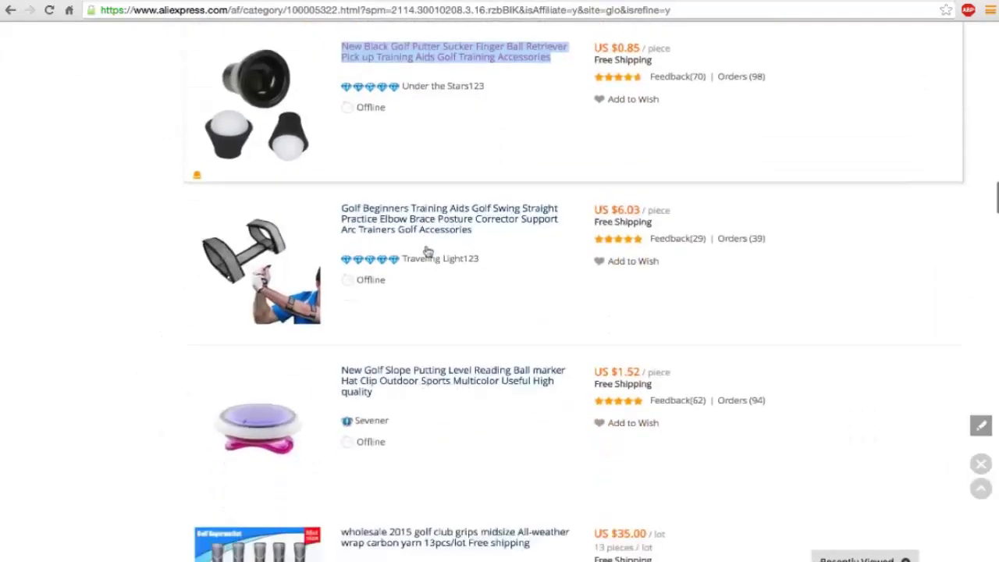
scroll(427, 250, "down", 3)
scroll(427, 250, "down", 2)
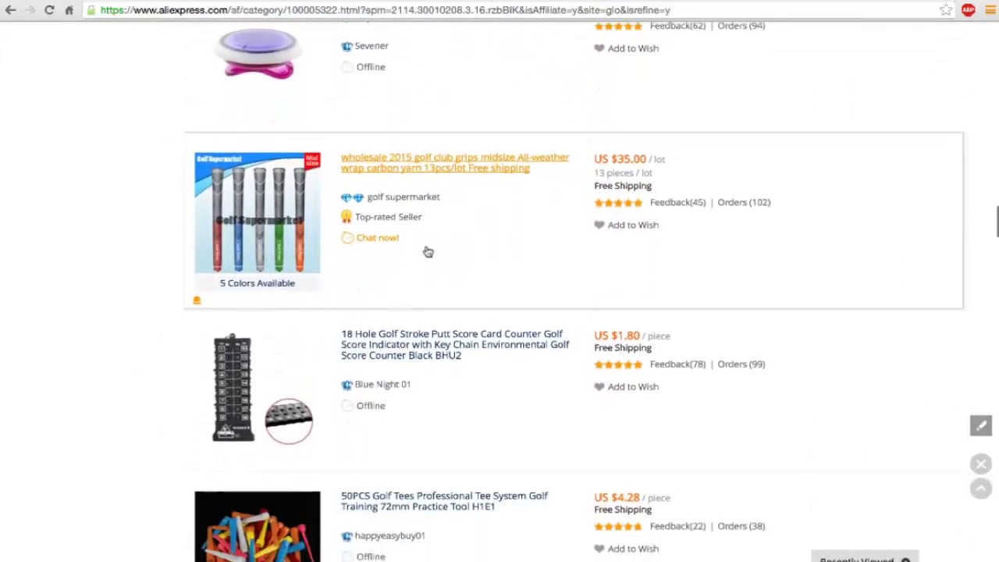
scroll(427, 249, "down", 2)
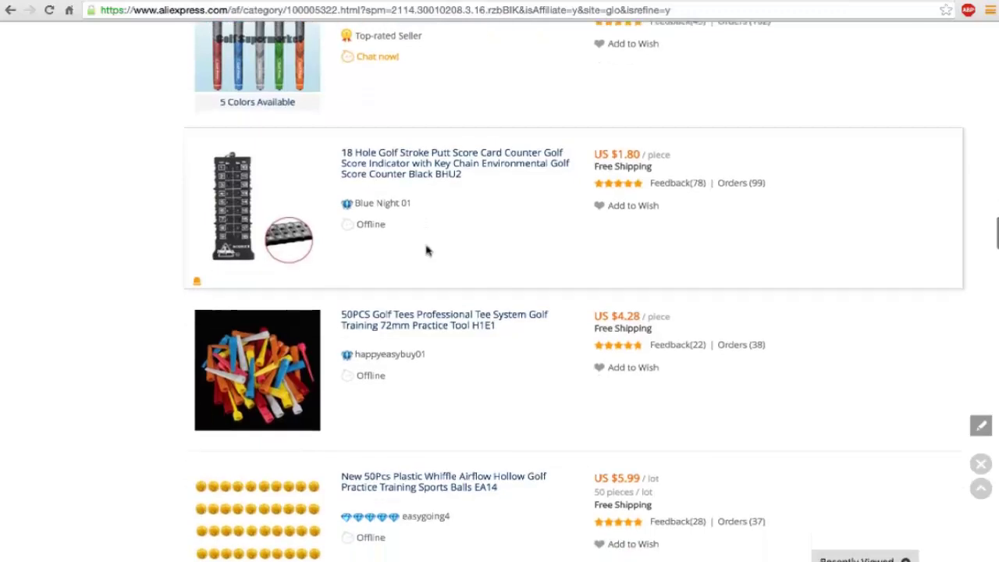
scroll(427, 249, "down", 4)
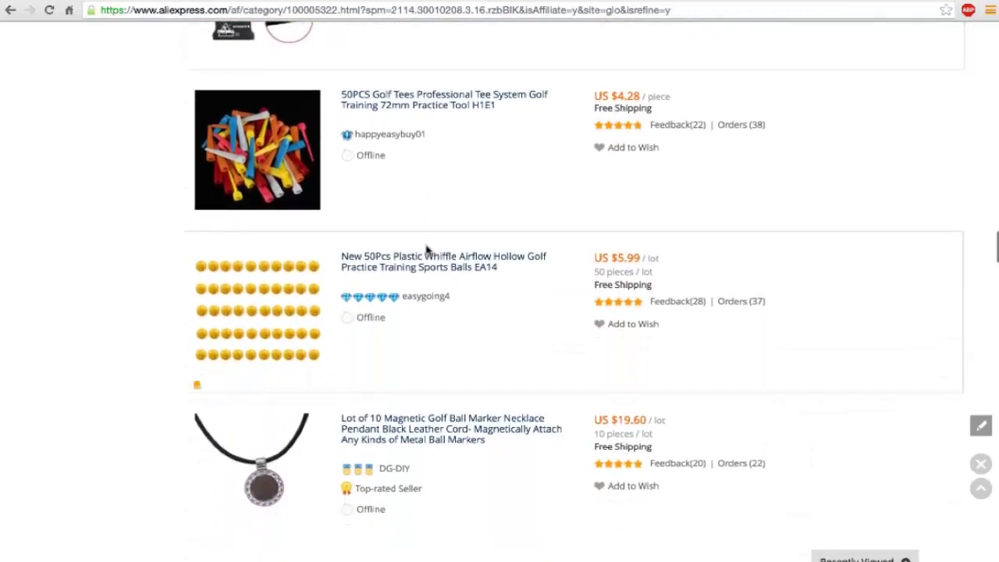
scroll(427, 250, "down", 3)
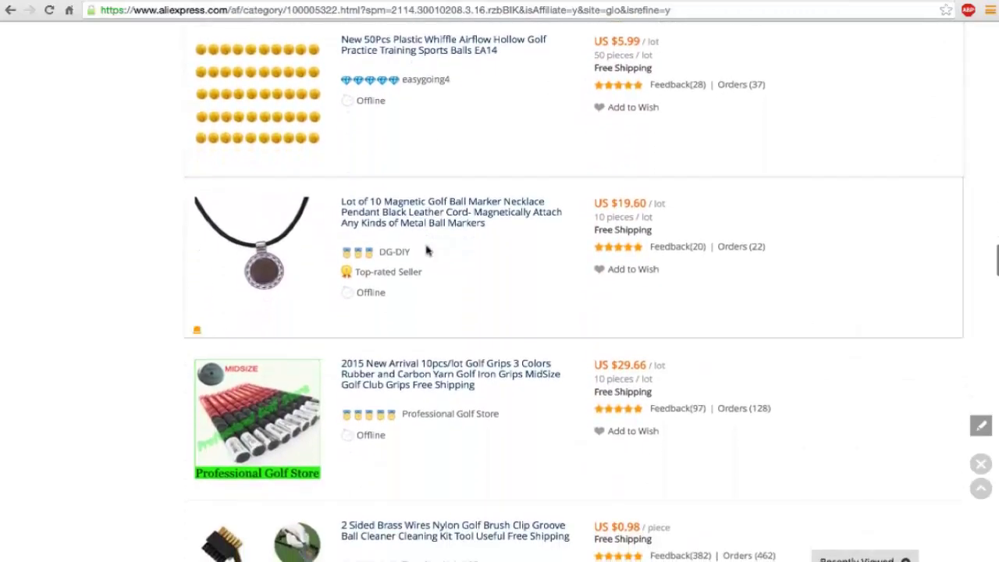
scroll(427, 249, "down", 4)
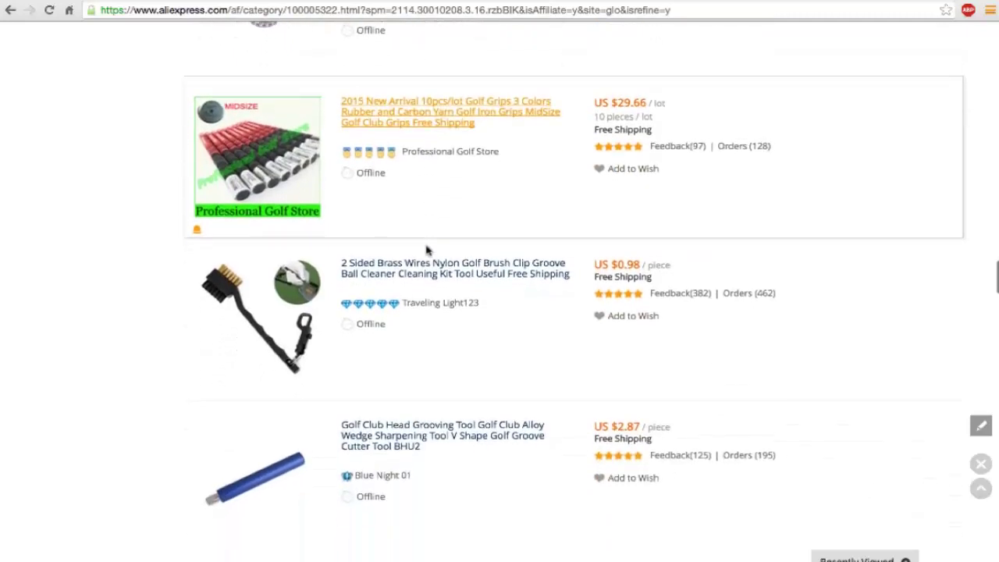
scroll(427, 249, "down", 2)
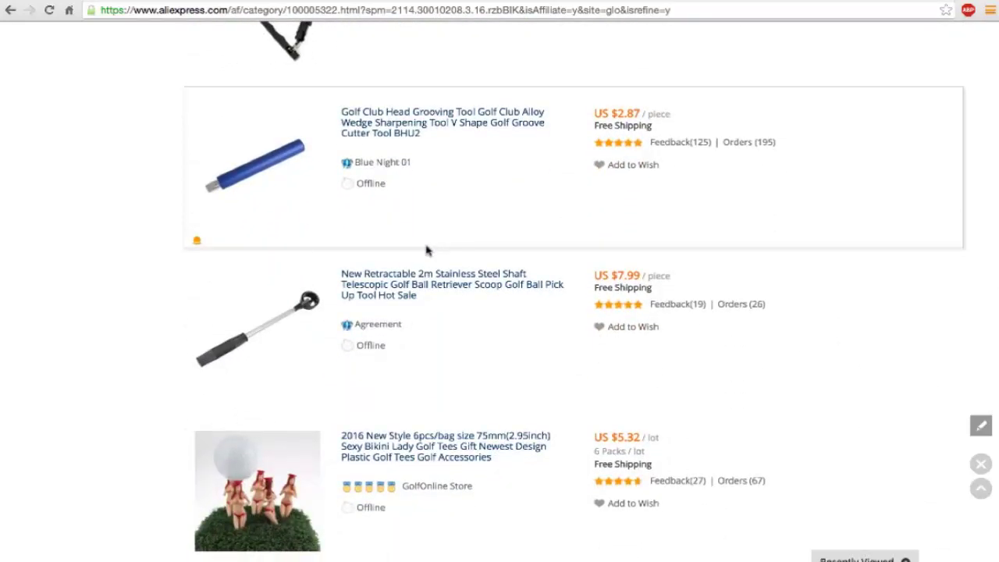
scroll(427, 250, "down", 2)
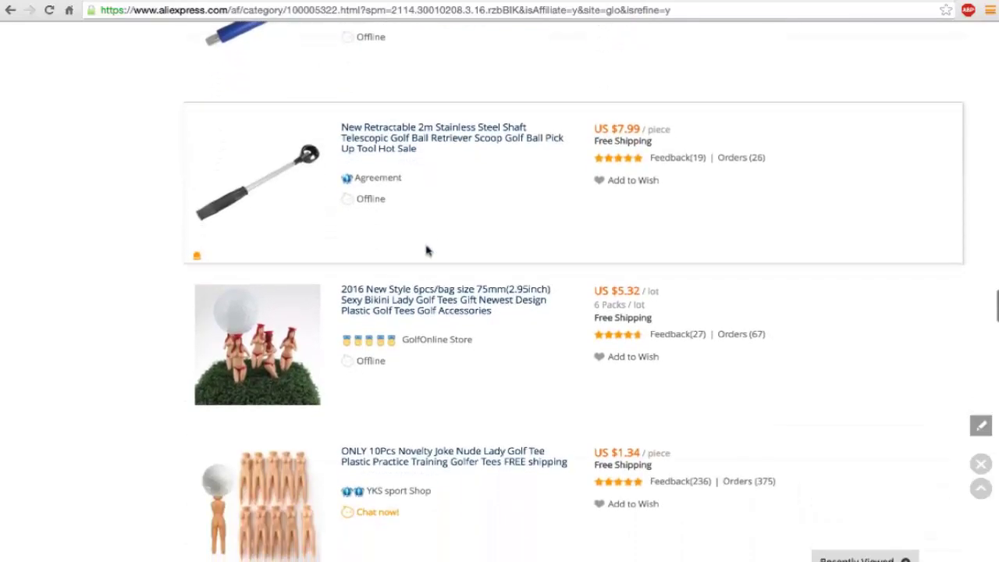
scroll(401, 223, "down", 1)
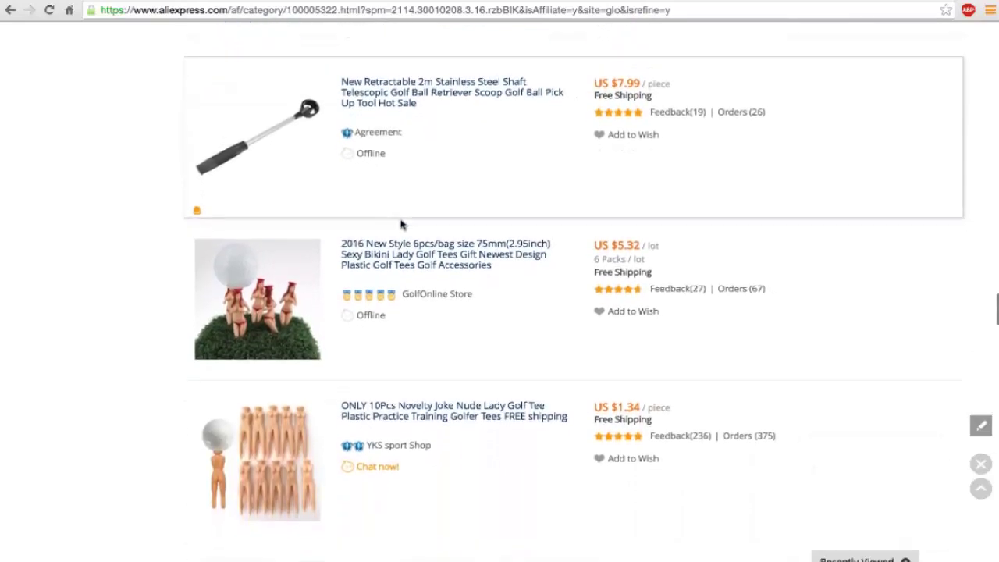
mouse_move(259, 326)
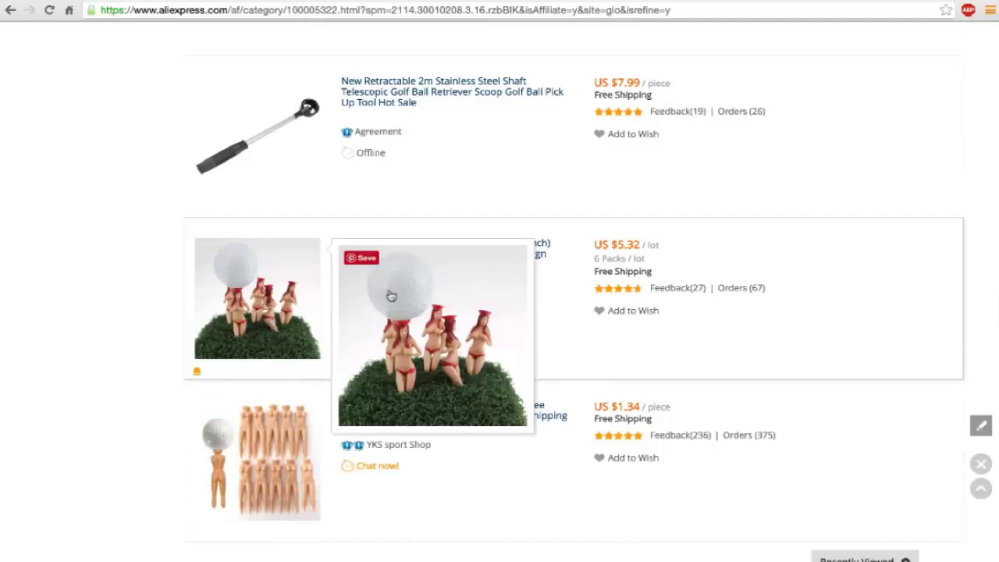
scroll(250, 336, "down", 1)
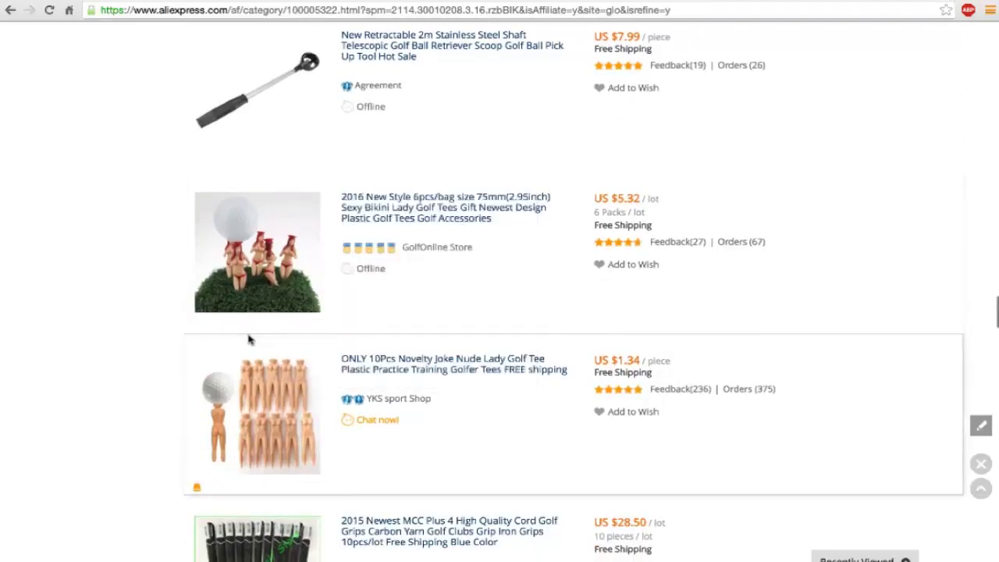
mouse_move(273, 426)
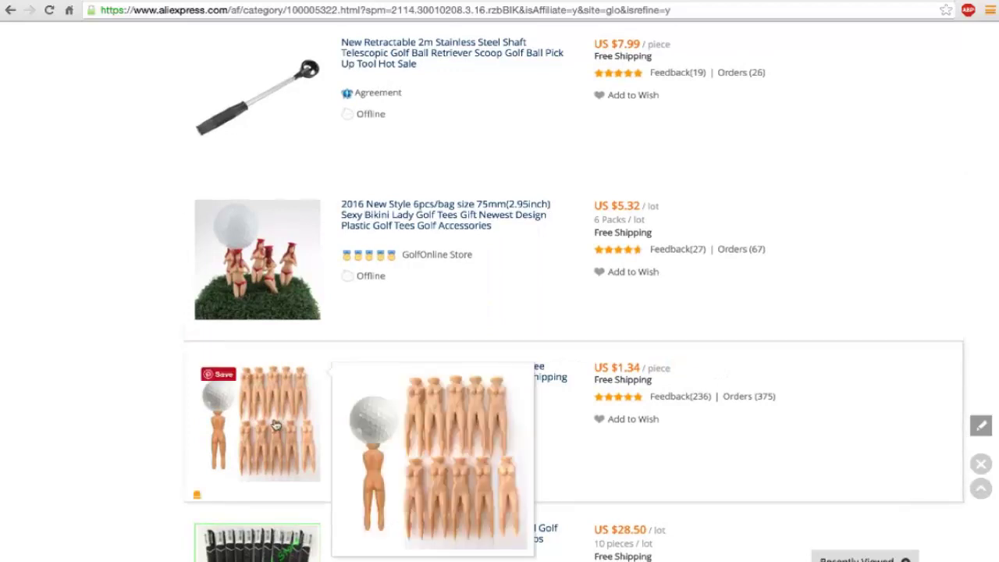
scroll(275, 424, "down", 1)
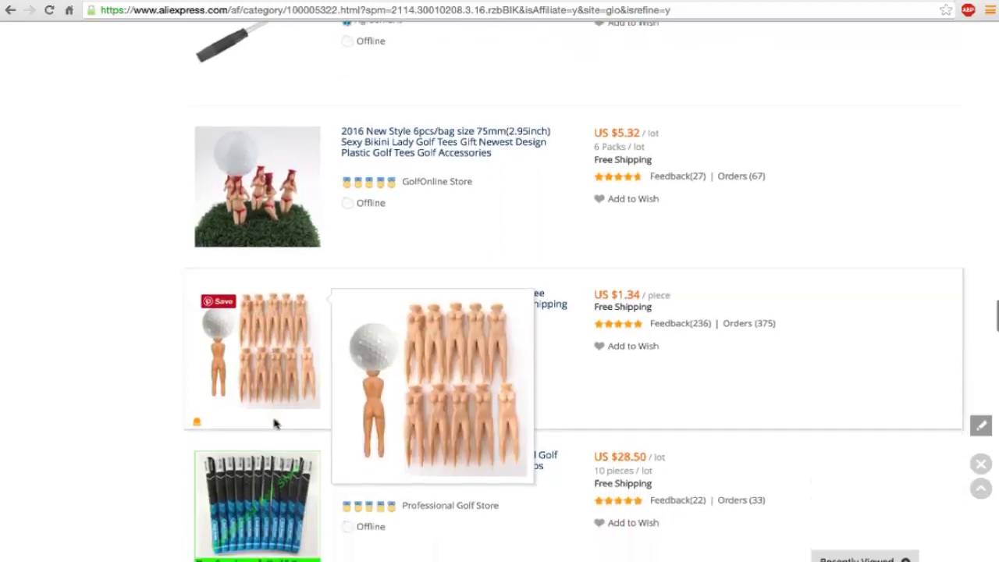
right_click(255, 353)
Step: Open the 10-piece novelty golf tee product and highlight its US $1.34 price
left_click(265, 353)
scroll(526, 175, "down", 3)
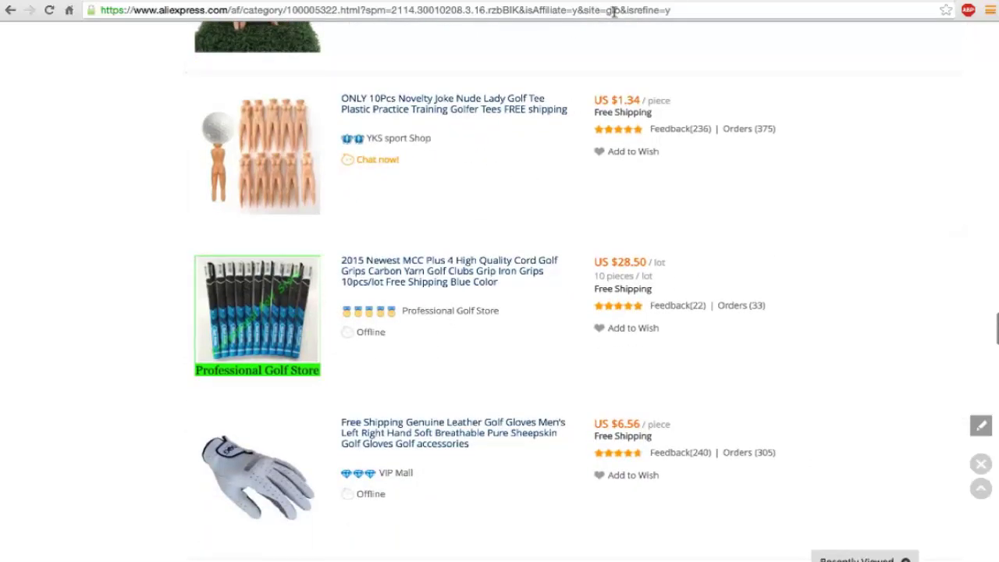
mouse_move(293, 167)
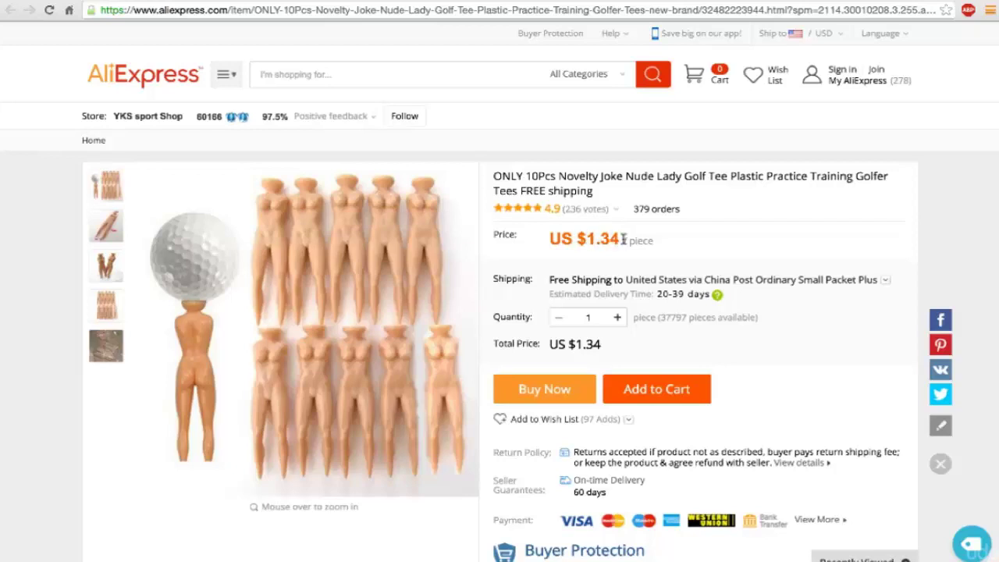
left_click_drag(624, 240, 600, 240)
Step: Choose ePacket shipping to the United States, note the US $3.13 total, and review the page
left_click(880, 281)
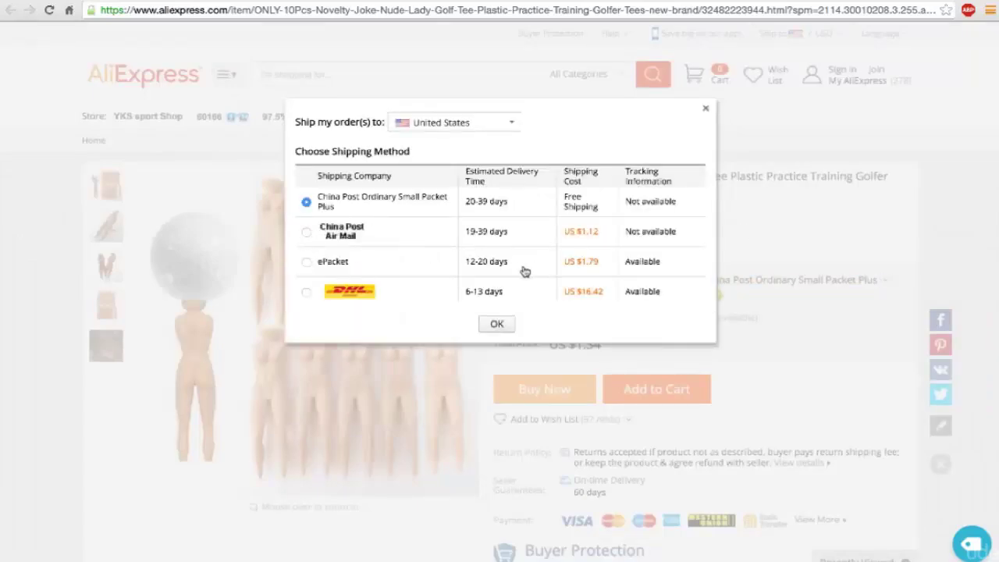
left_click(307, 263)
left_click(492, 326)
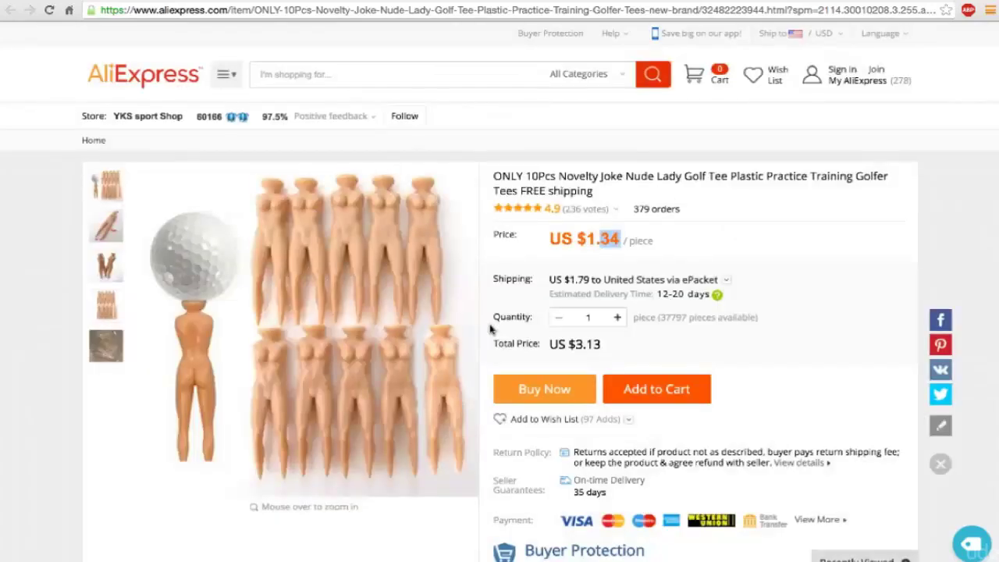
left_click_drag(602, 348, 581, 355)
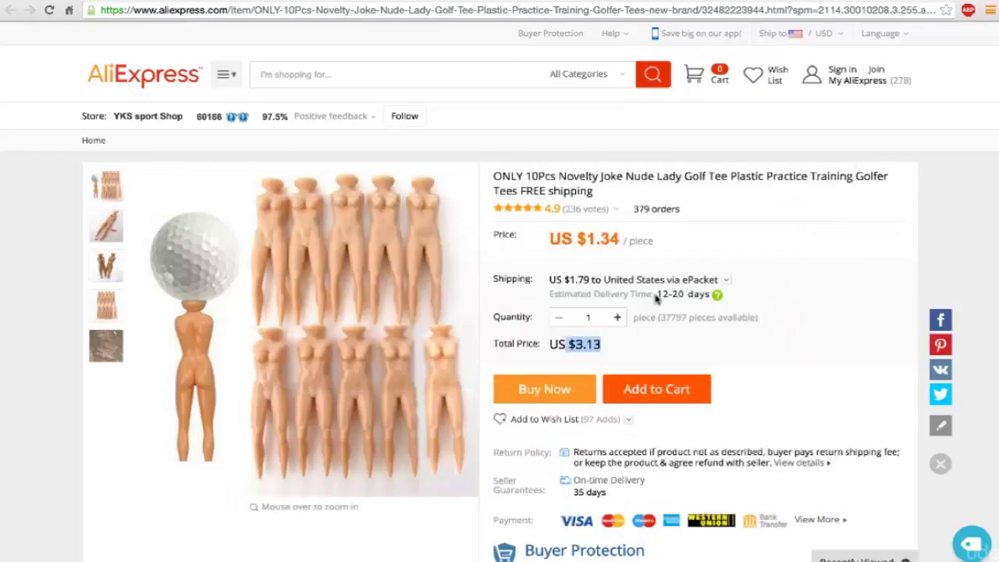
scroll(490, 300, "down", 1)
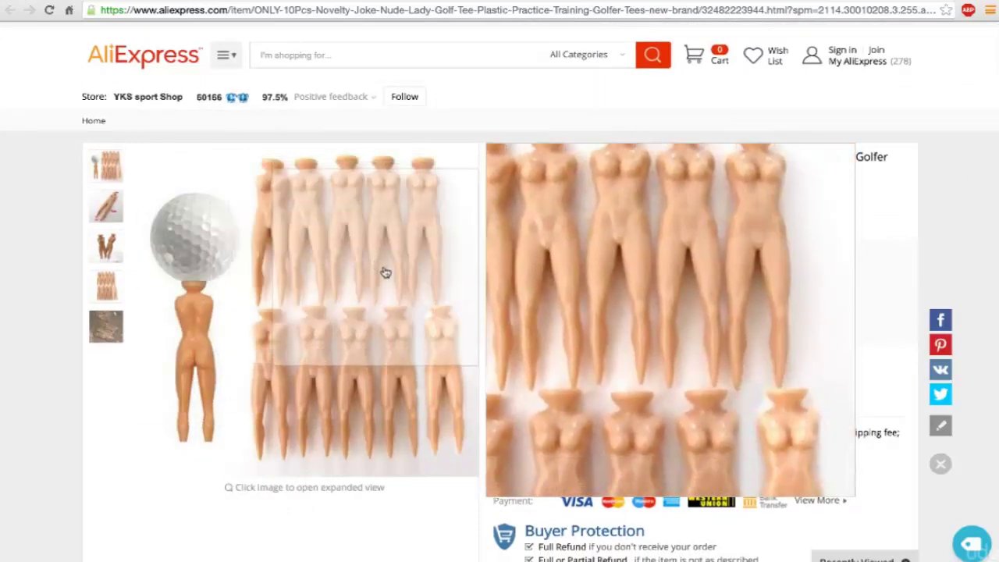
scroll(217, 285, "down", 1)
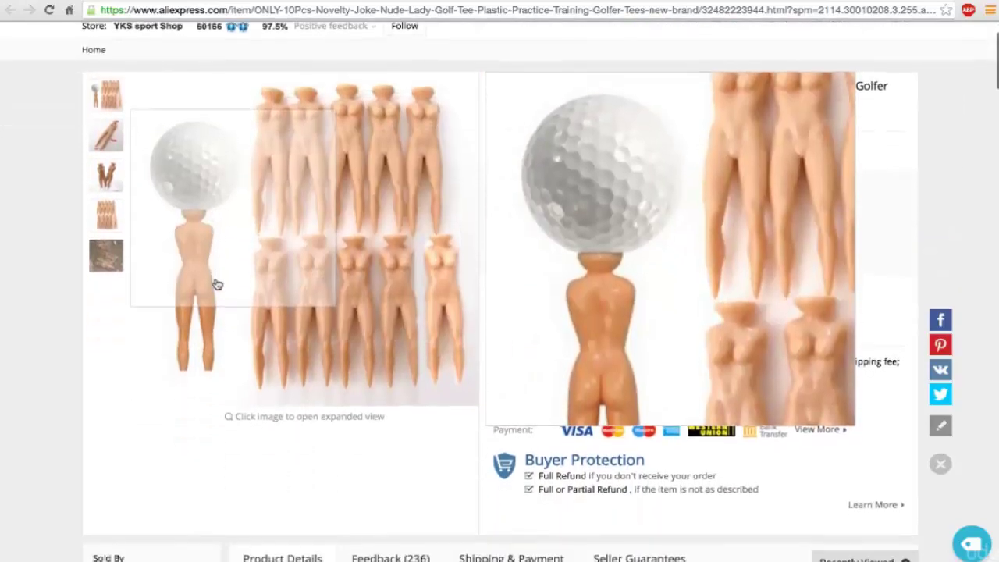
scroll(361, 281, "down", 1)
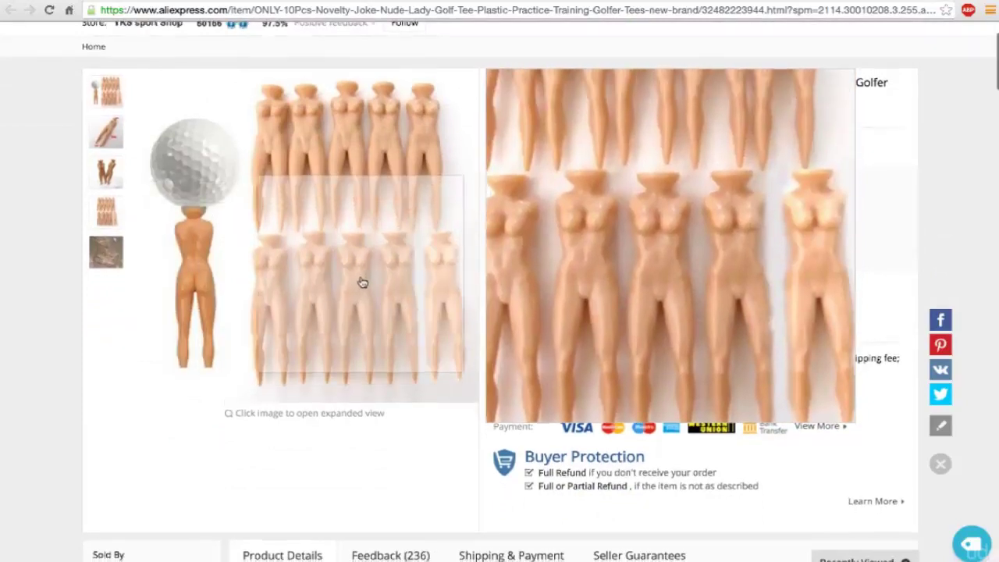
scroll(734, 263, "up", 2)
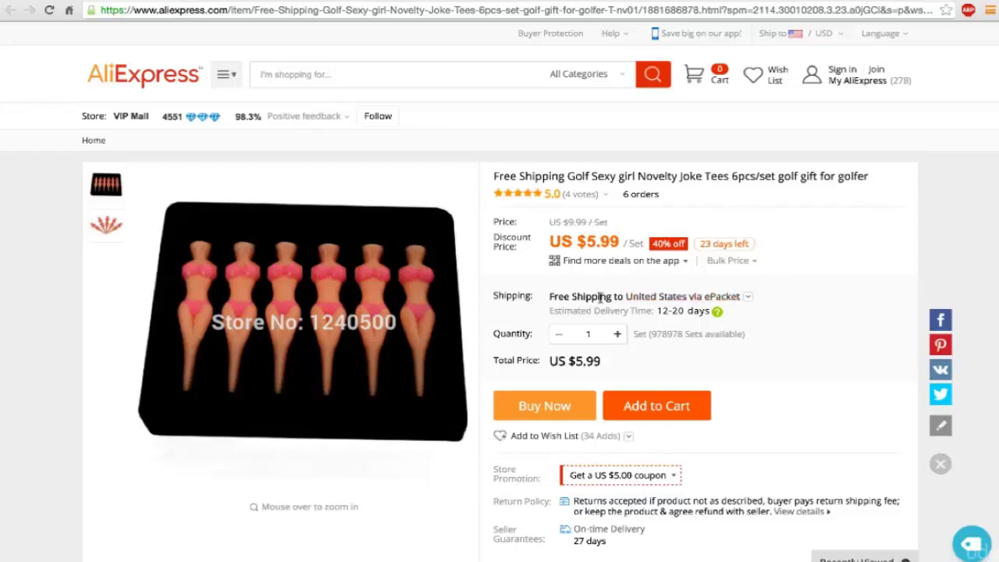
Step: Highlight the 6-piece joke tee set's US $5.99 total to compare with the 10-piece tees
triple_click(592, 361)
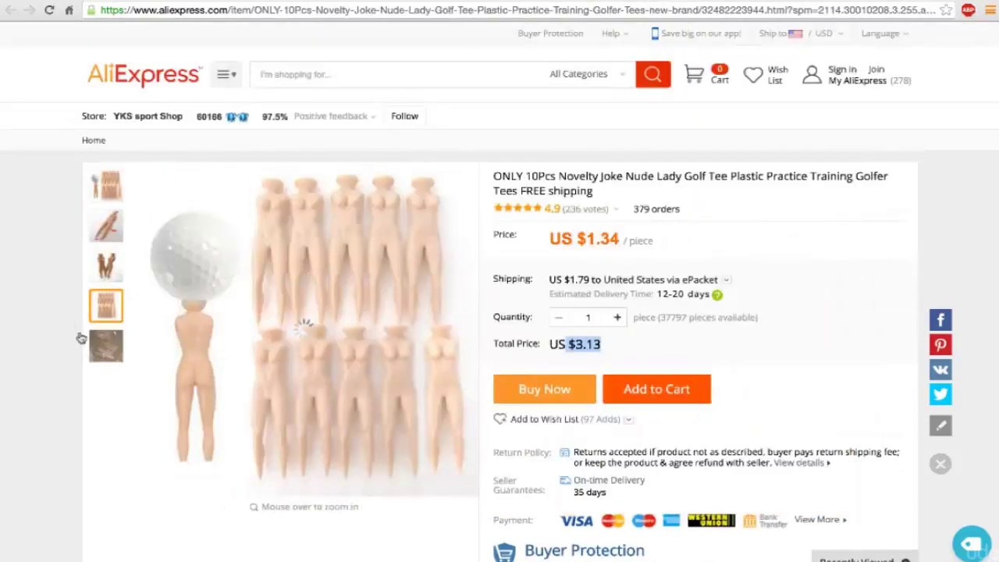
mouse_move(100, 351)
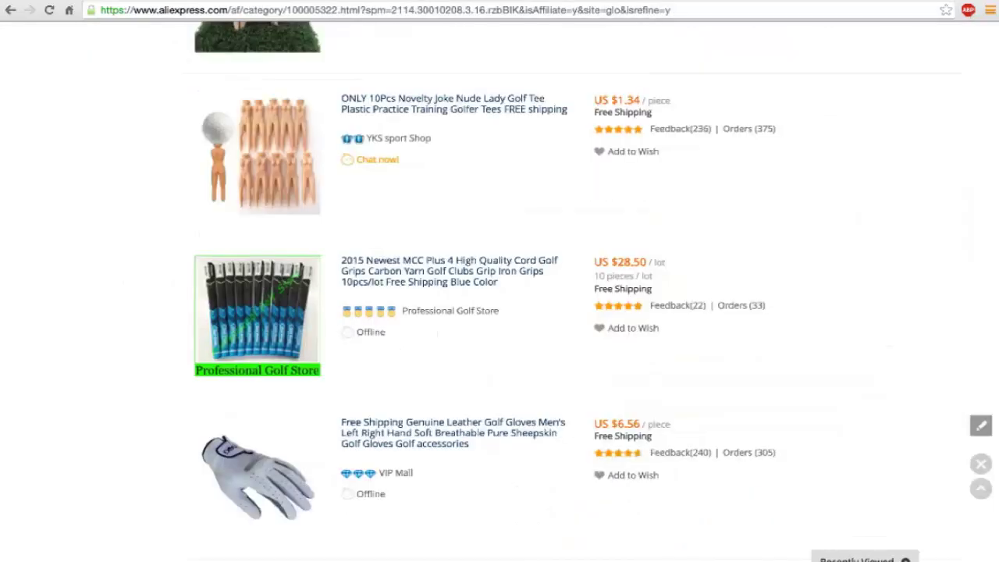
Step: Open the retractable golf ball retriever product page from the golf results
scroll(386, 196, "down", 5)
scroll(388, 198, "down", 3)
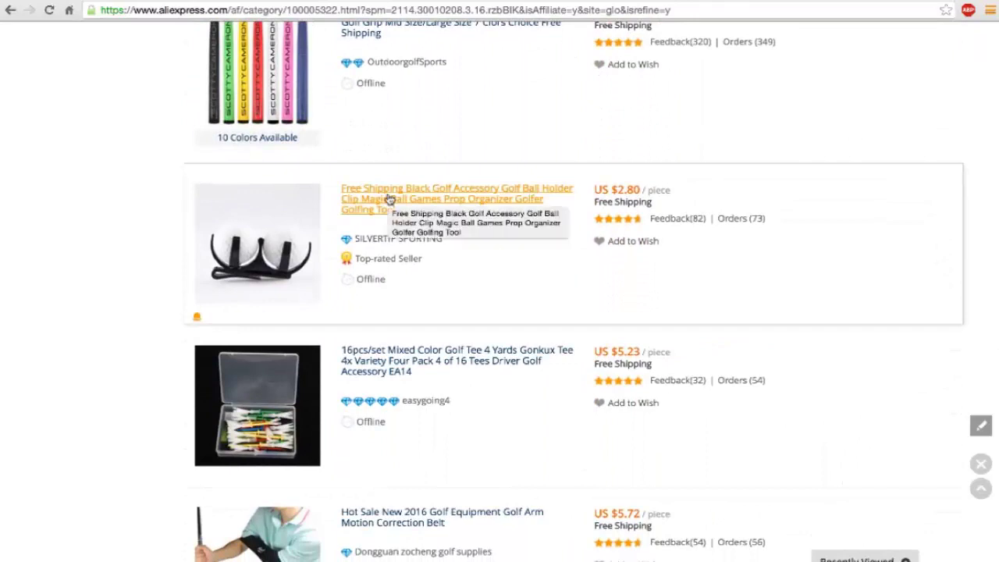
scroll(388, 199, "up", 3)
scroll(388, 198, "down", 10)
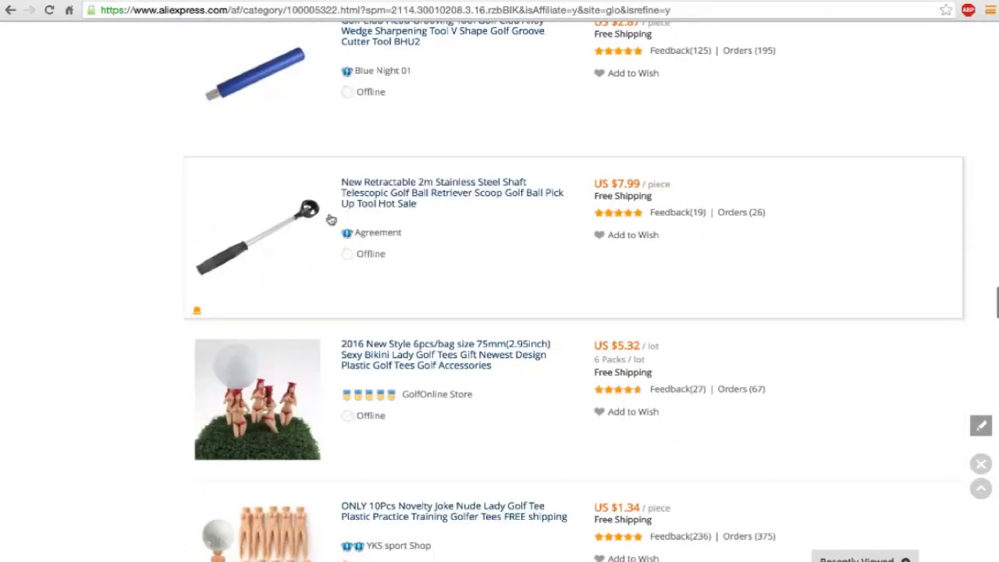
scroll(293, 224, "down", 1)
mouse_move(290, 225)
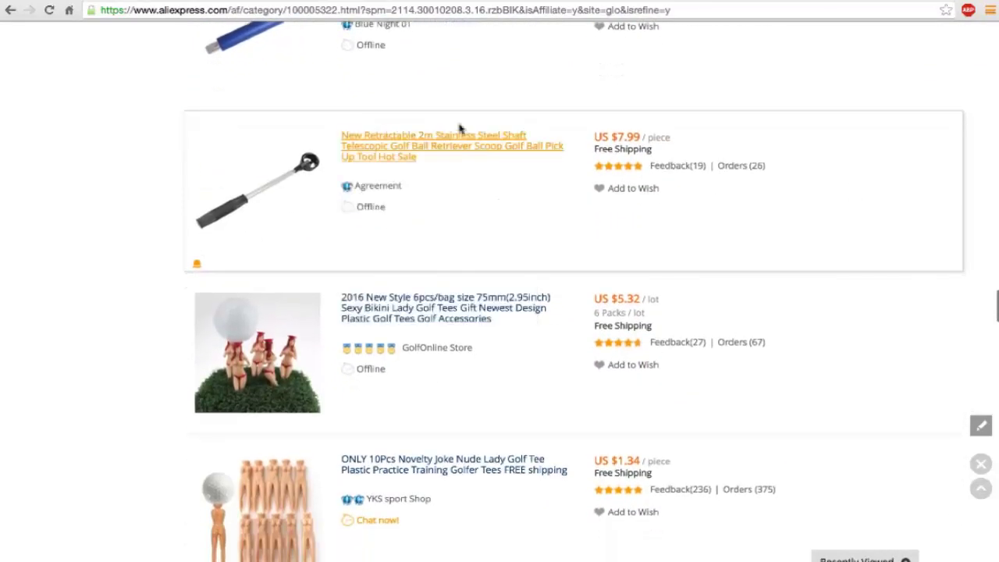
left_click(459, 148)
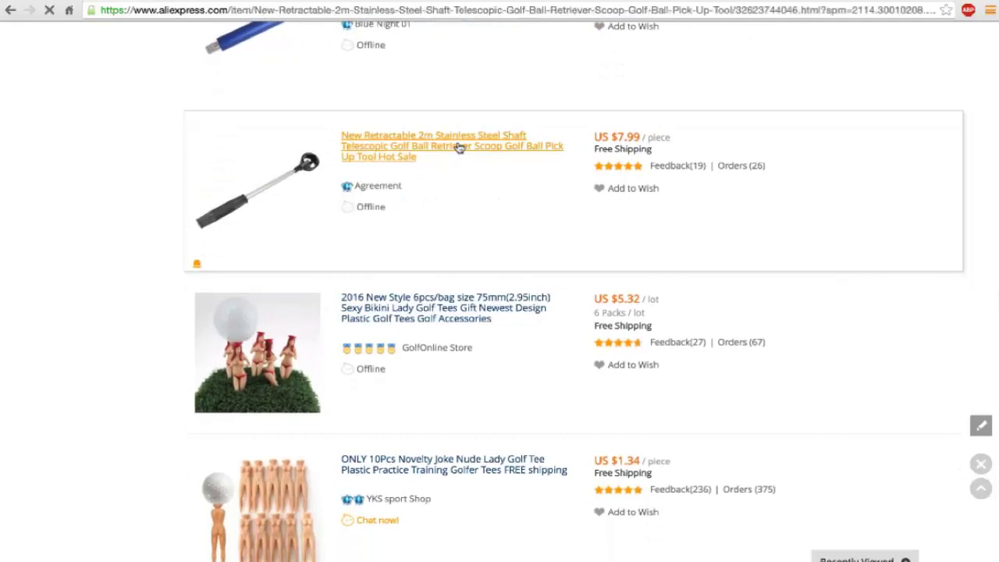
scroll(459, 148, "down", 1)
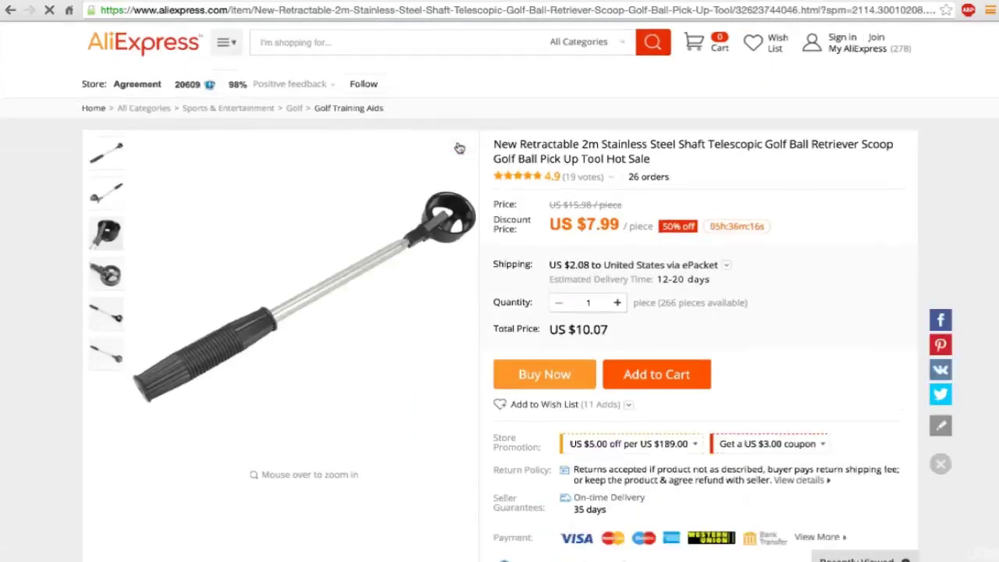
mouse_move(451, 227)
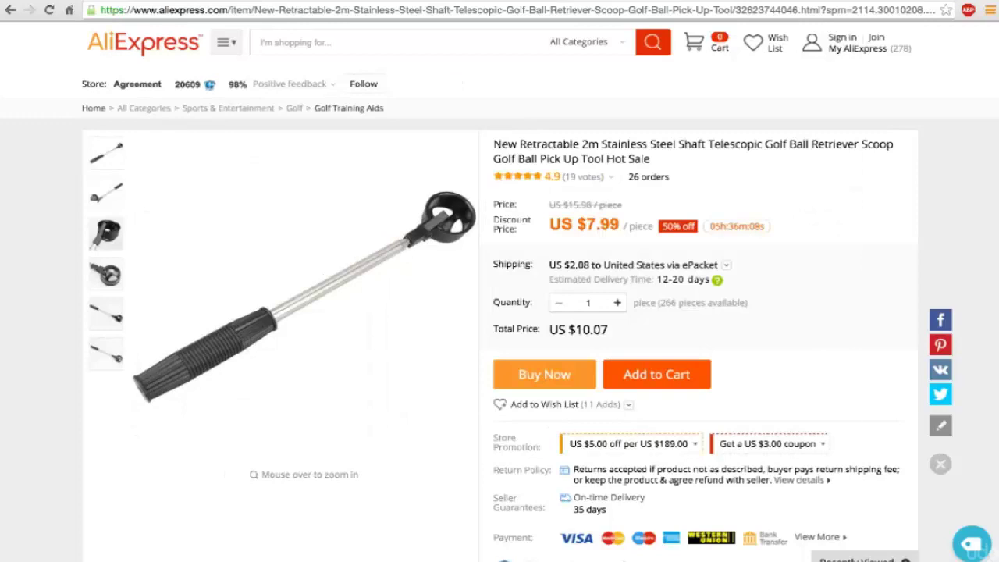
Step: Duplicate the retriever product page into a second tab
right_click(364, 5)
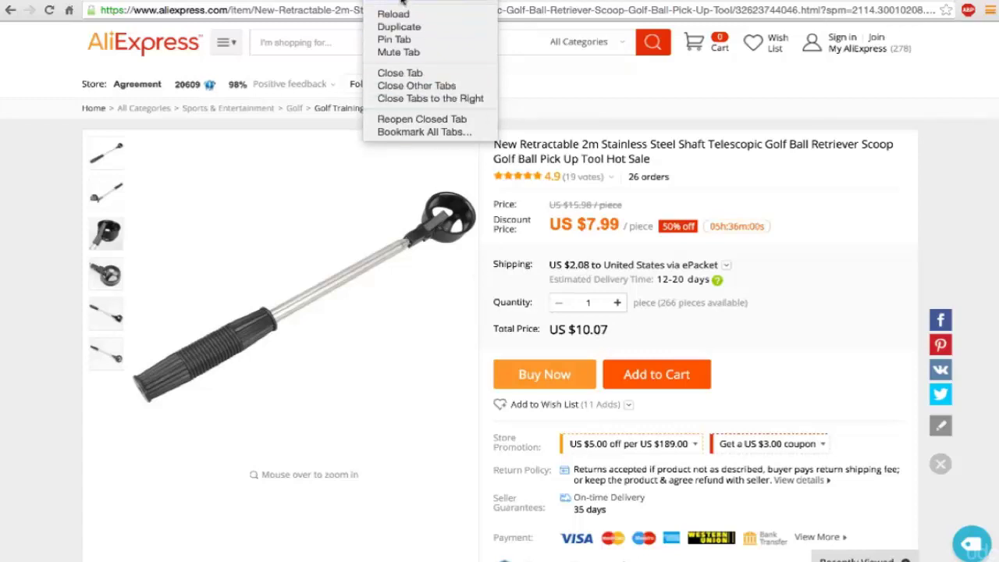
key("Escape")
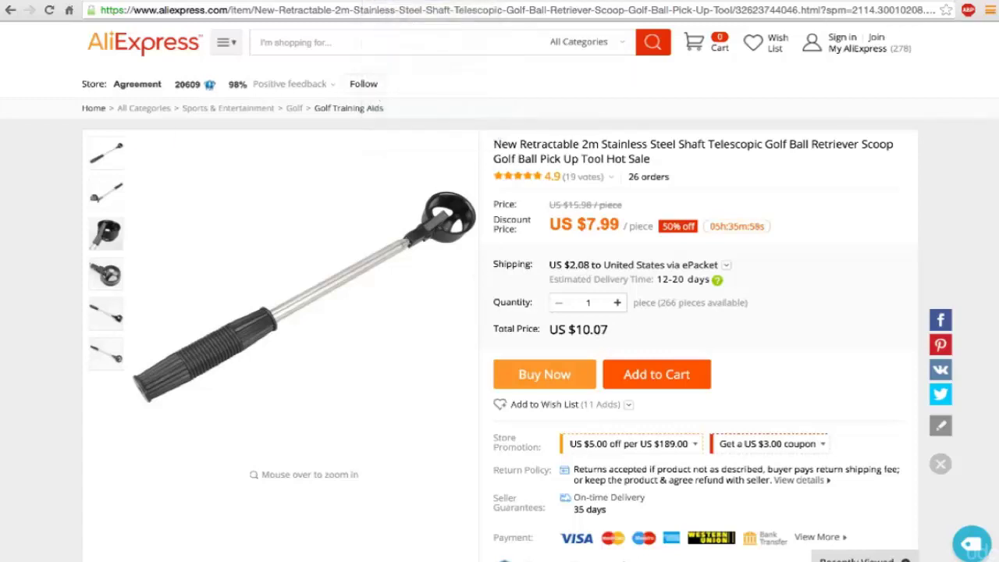
right_click(366, 2)
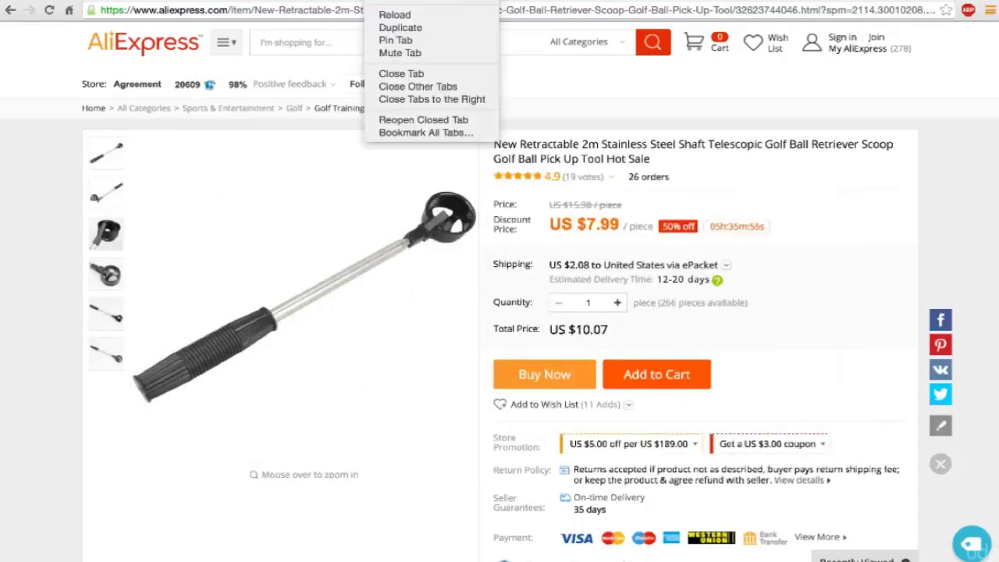
left_click(384, 28)
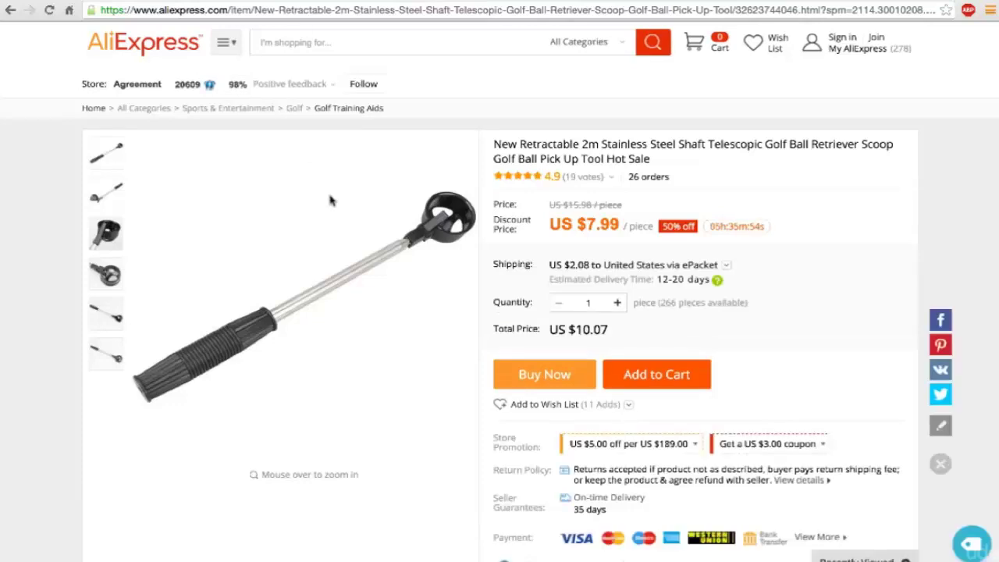
Step: Go back to the golf category results and browse further down the listings
left_click(12, 10)
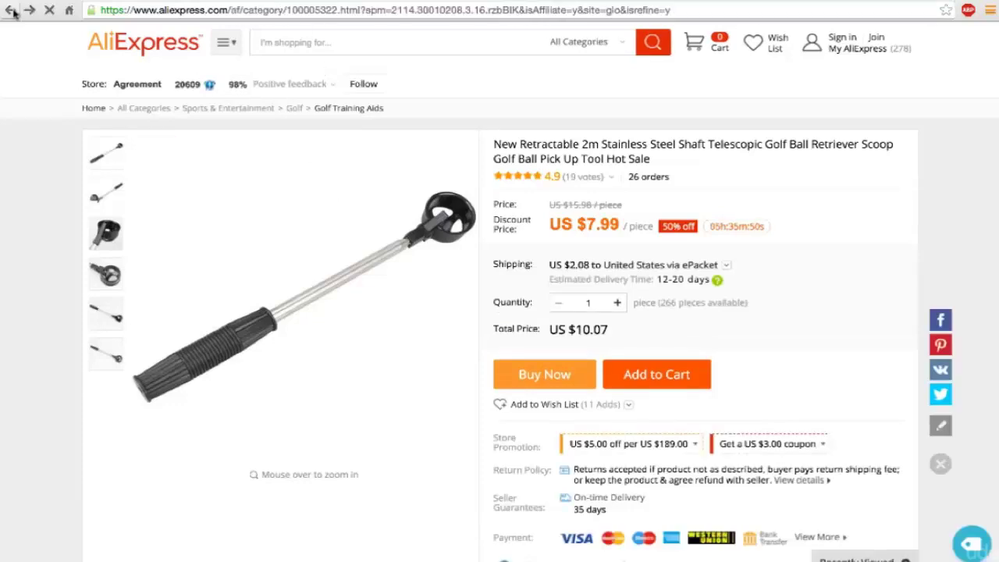
scroll(422, 283, "down", 15)
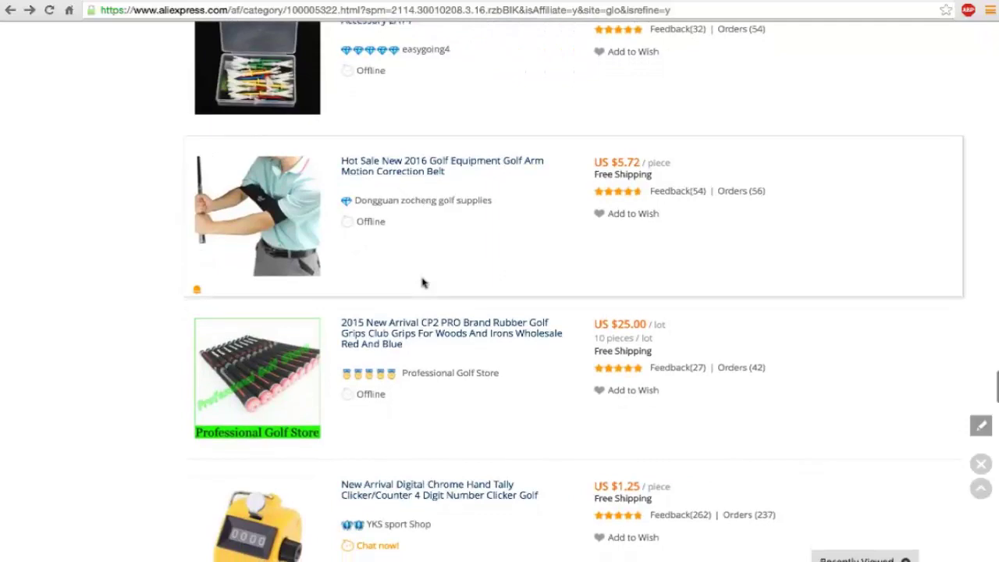
scroll(422, 283, "down", 5)
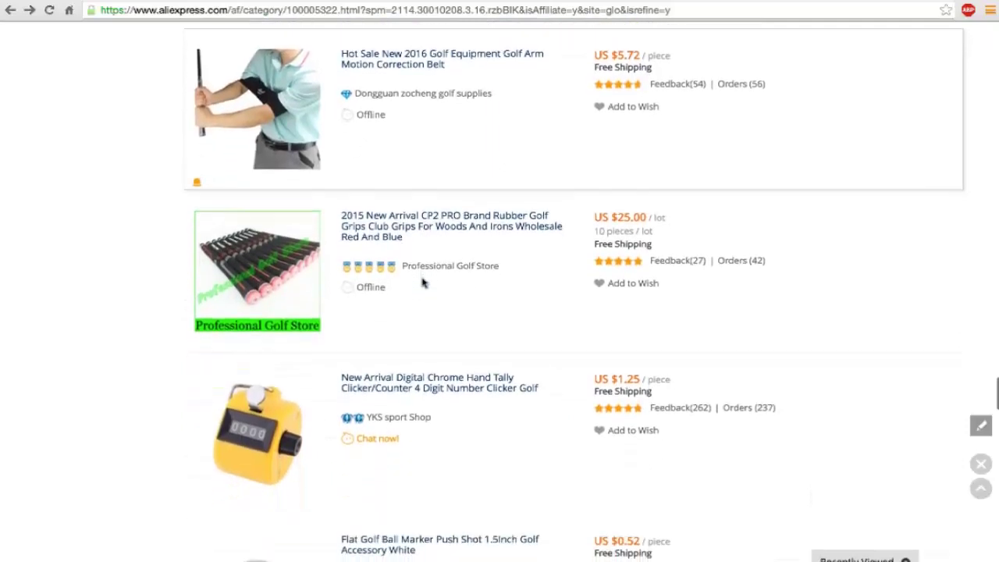
scroll(422, 282, "up", 6)
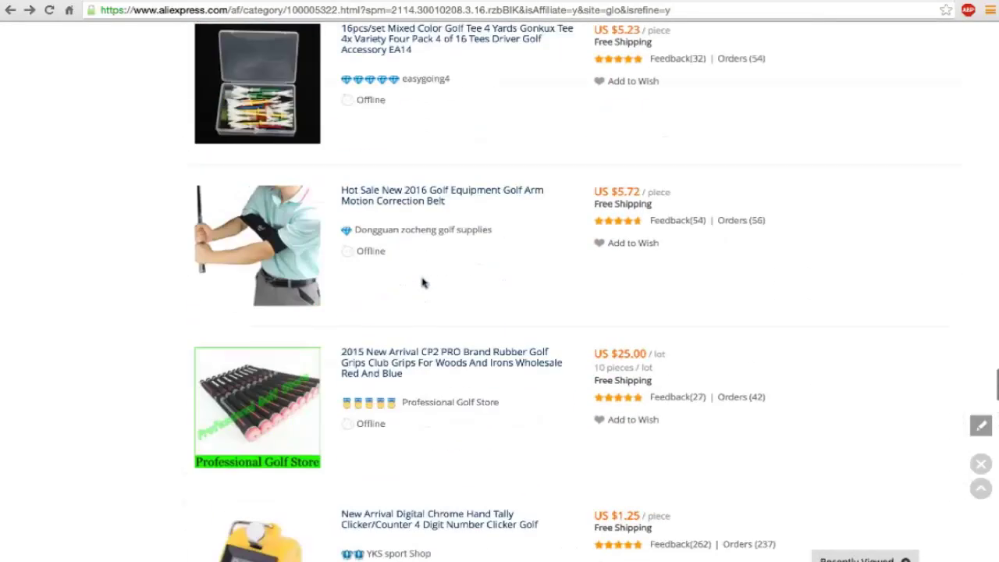
mouse_move(302, 279)
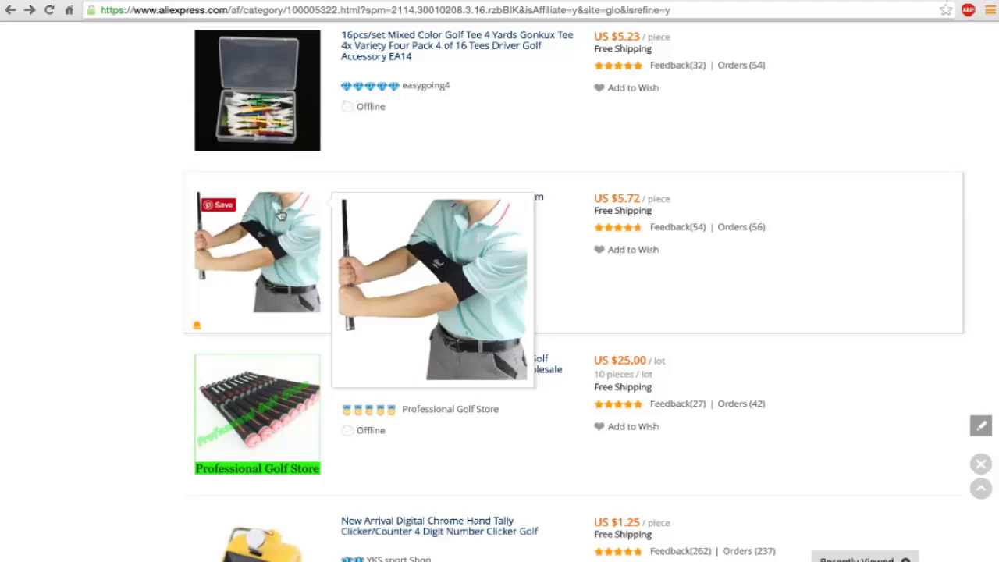
scroll(292, 270, "down", 1)
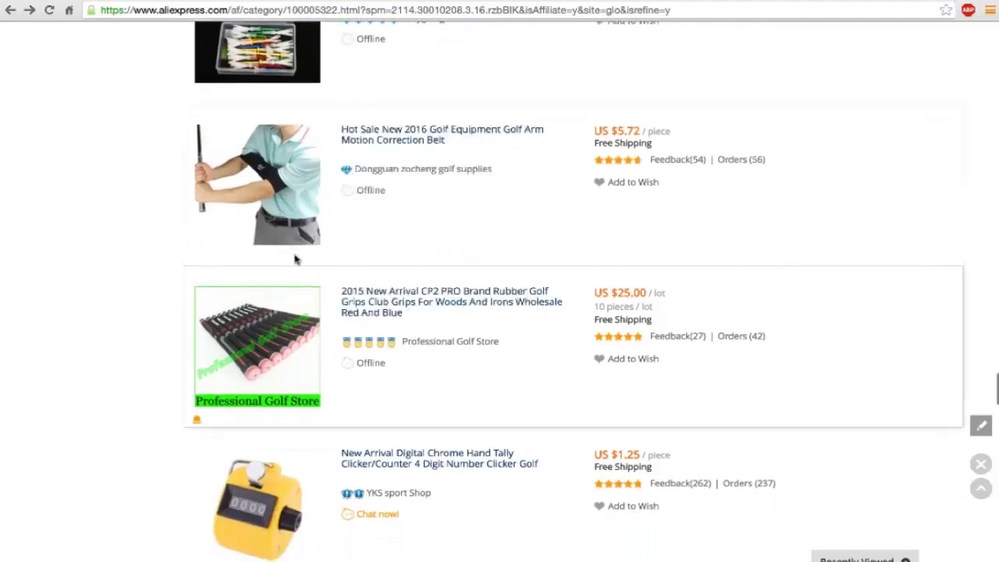
mouse_move(290, 205)
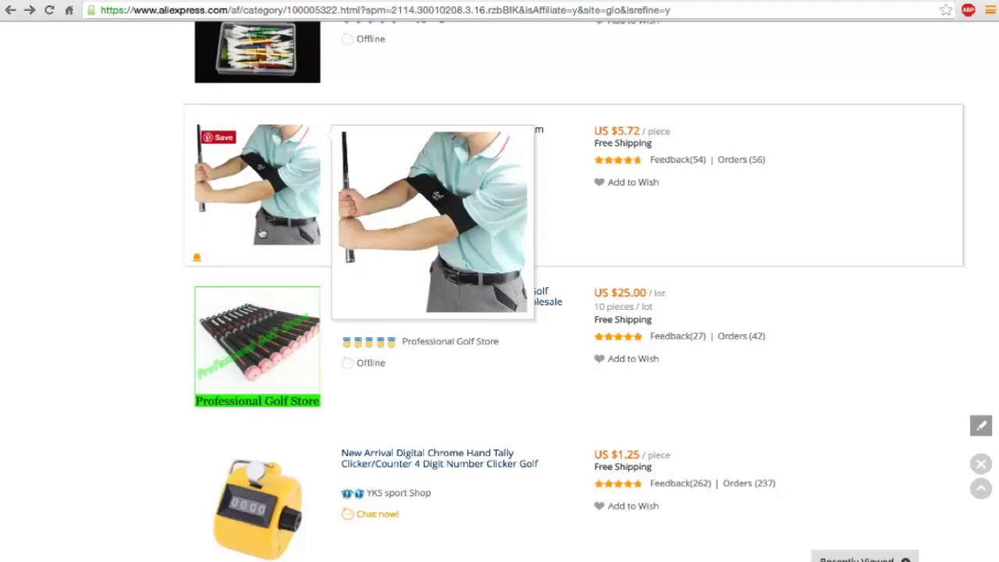
scroll(292, 226, "down", 5)
scroll(291, 231, "down", 6)
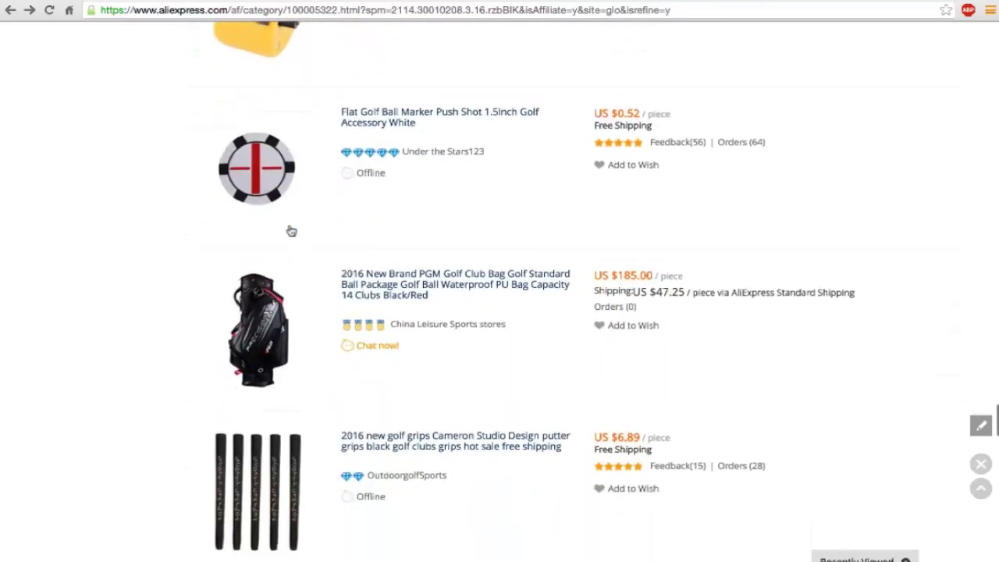
scroll(291, 231, "down", 7)
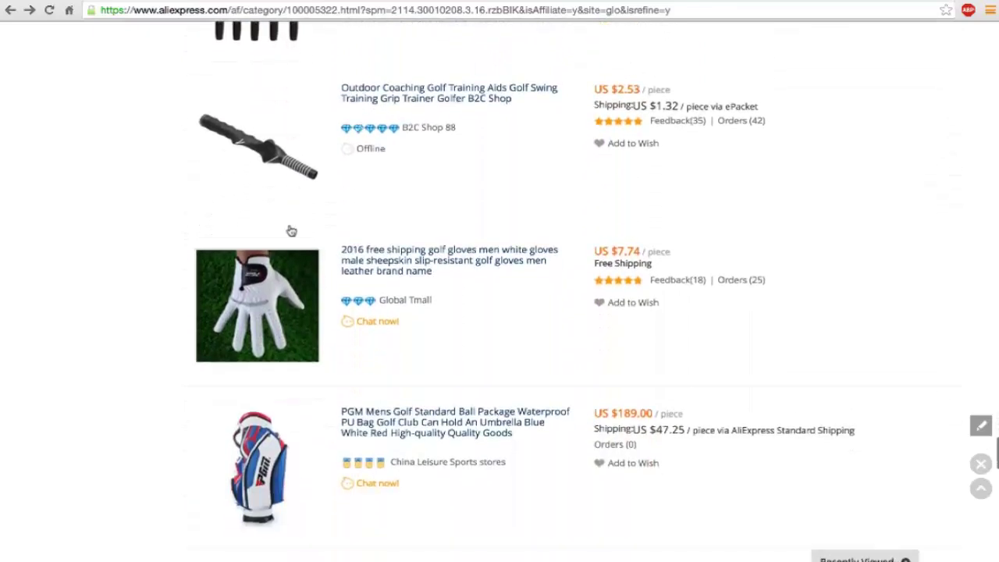
scroll(290, 231, "down", 5)
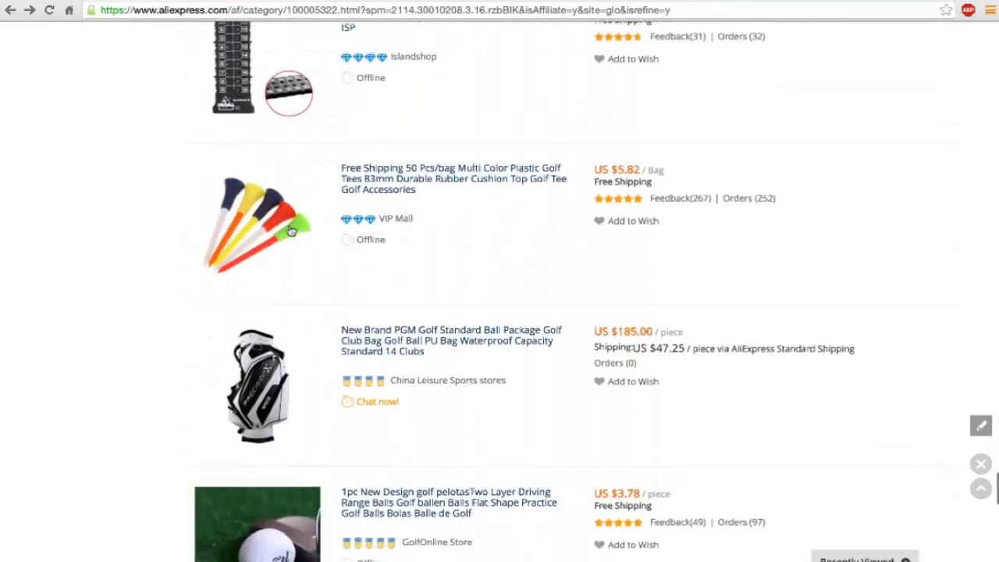
scroll(291, 231, "down", 5)
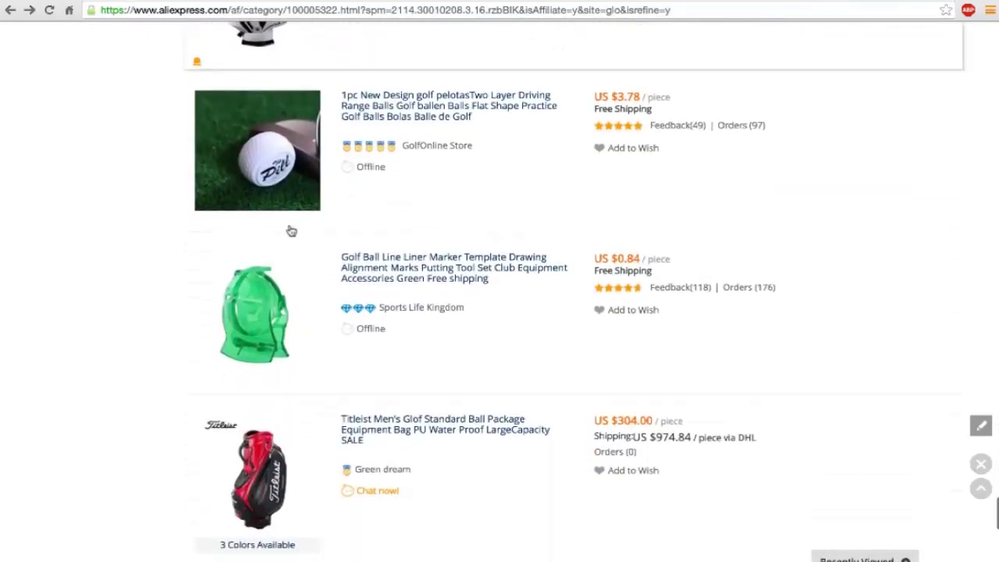
scroll(290, 231, "down", 1)
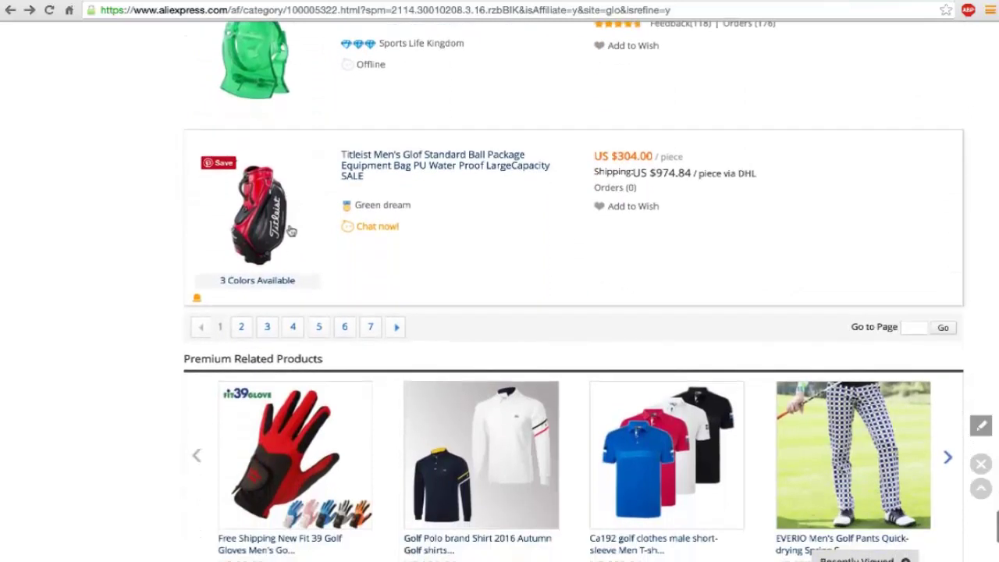
mouse_move(291, 231)
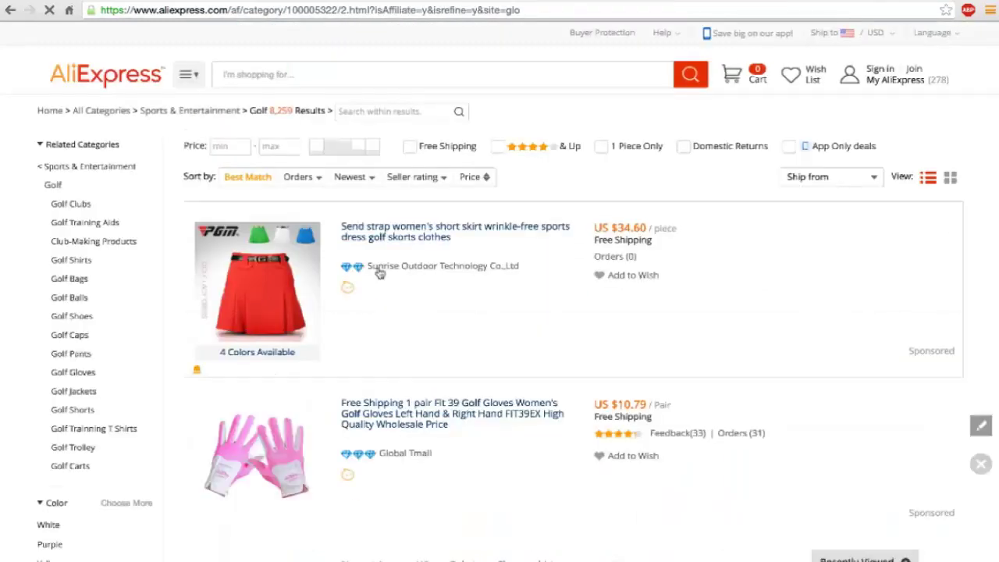
Step: Scroll down through the remaining AliExpress golf category listings
scroll(379, 270, "down", 2)
scroll(380, 271, "down", 8)
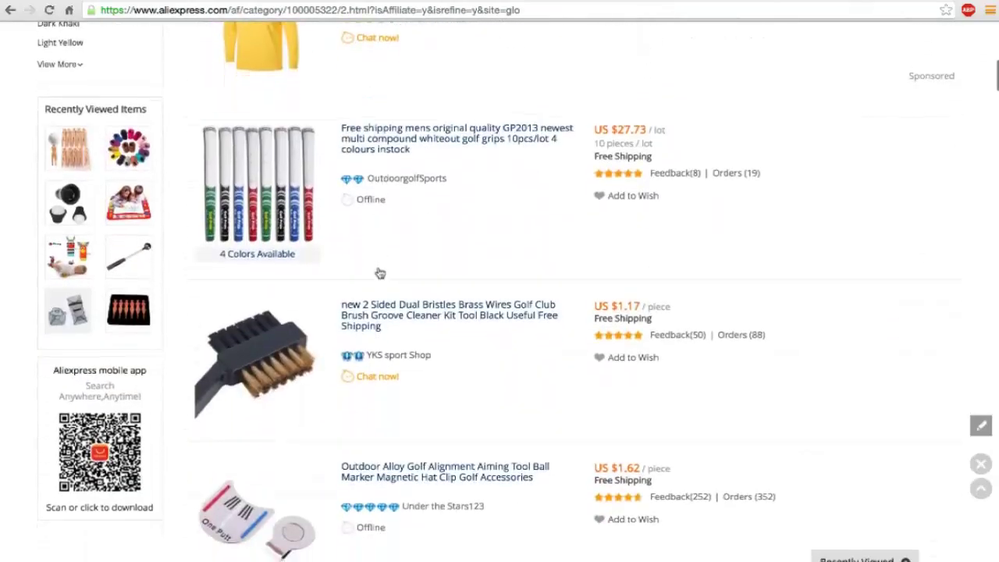
scroll(380, 271, "down", 6)
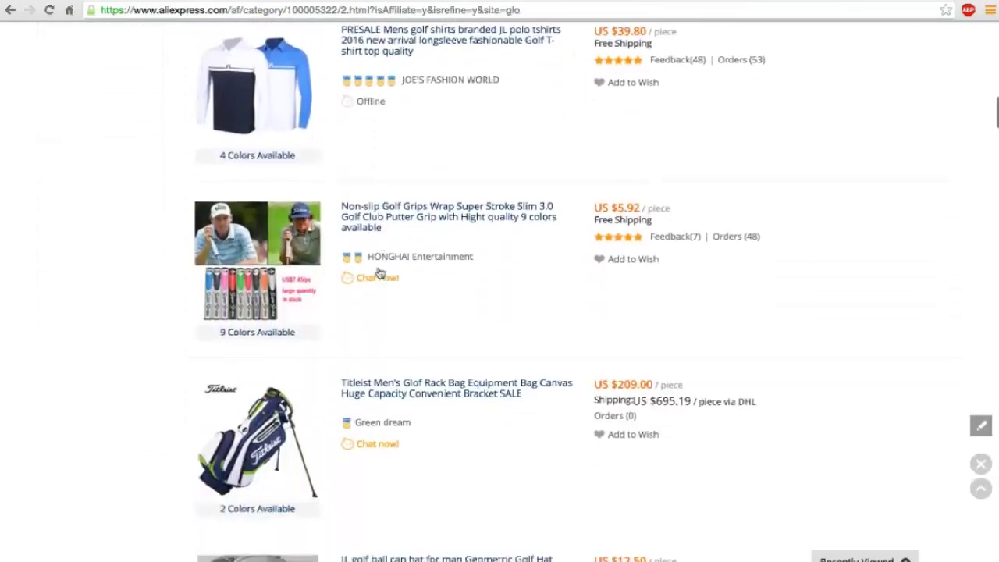
scroll(379, 271, "down", 9)
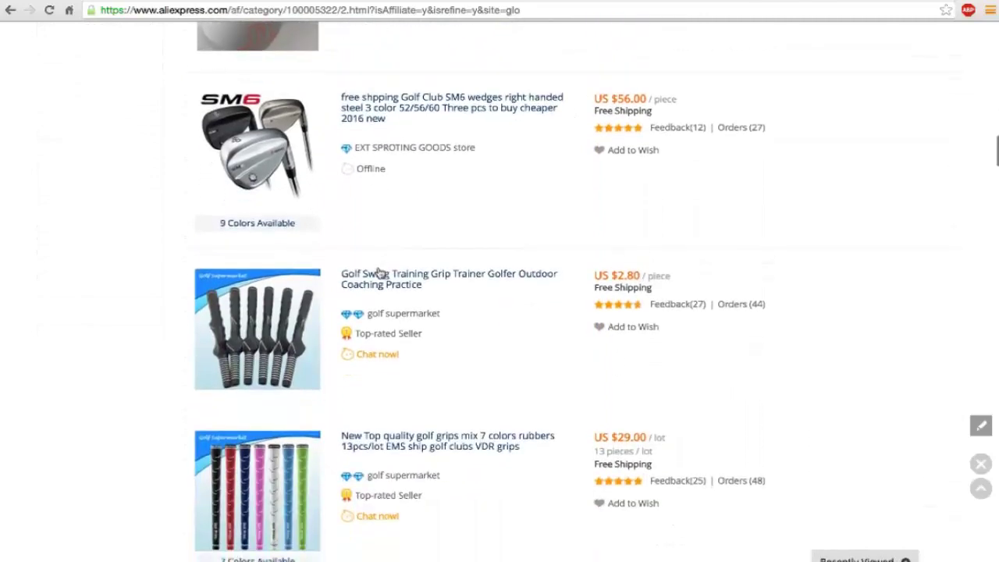
scroll(380, 272, "down", 10)
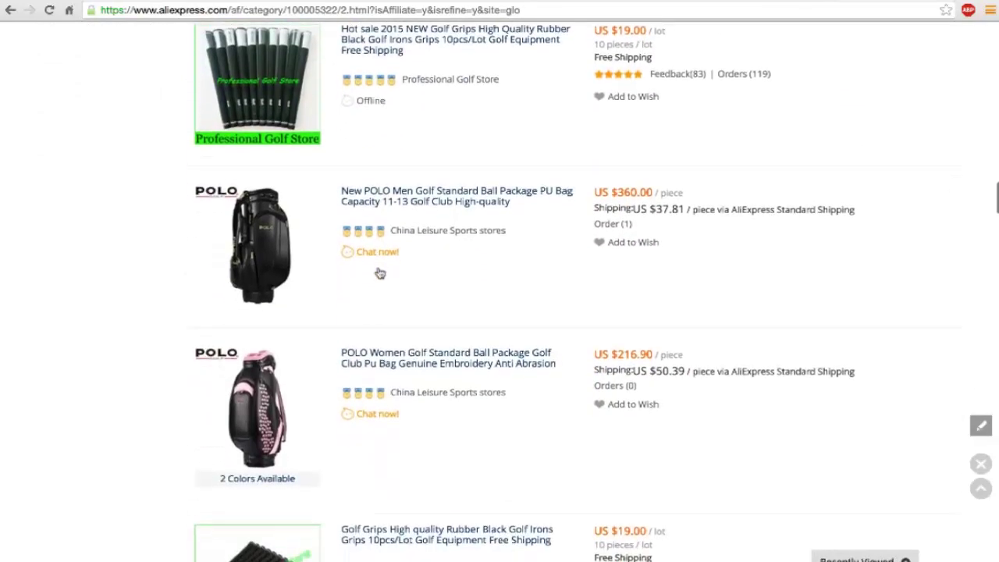
scroll(380, 272, "down", 6)
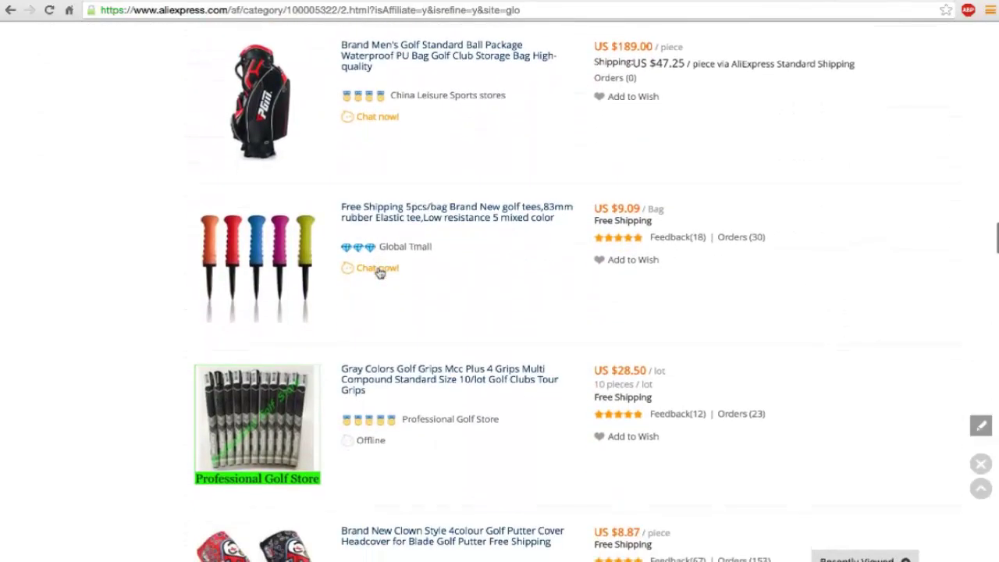
scroll(379, 272, "down", 6)
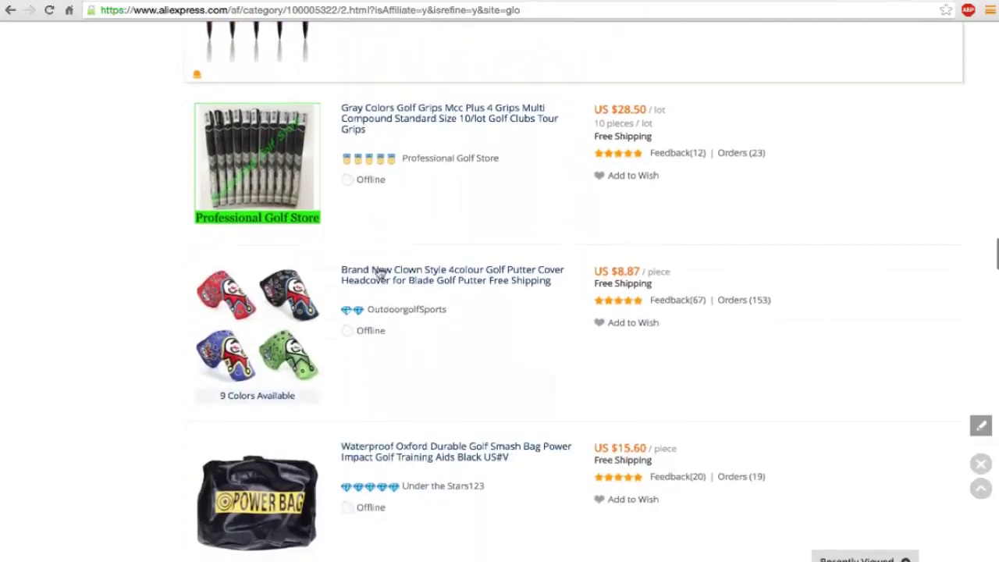
scroll(380, 272, "down", 5)
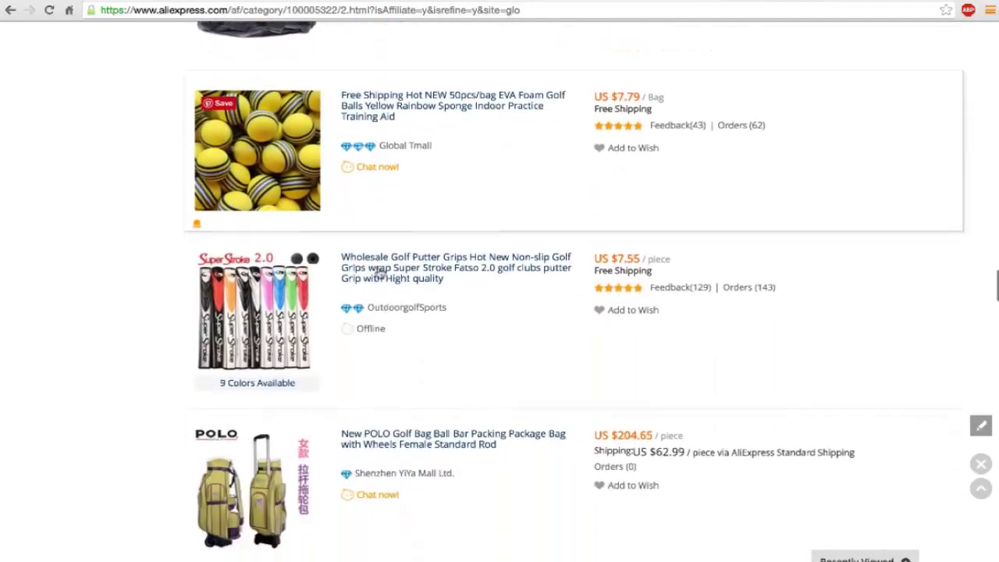
scroll(380, 273, "down", 4)
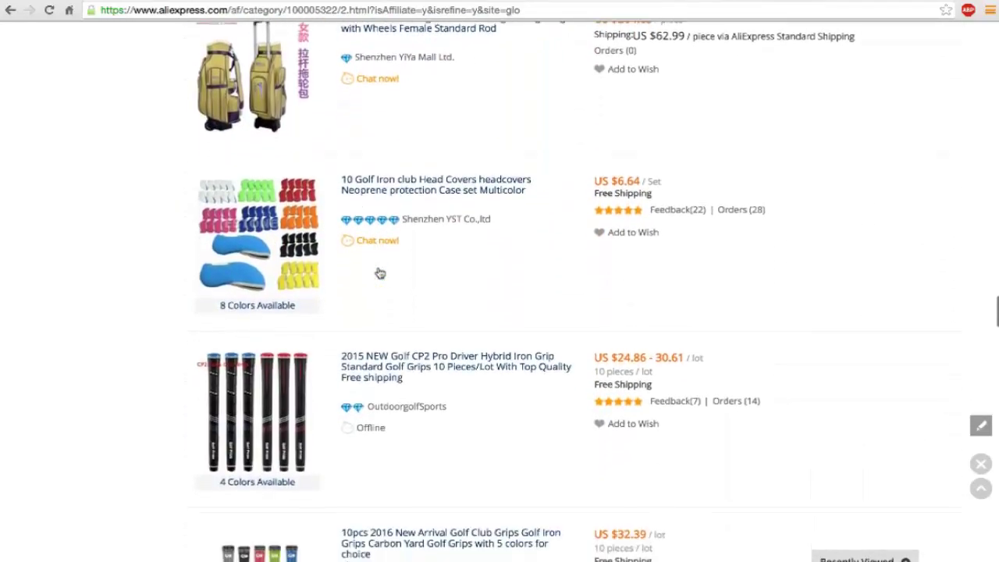
scroll(379, 272, "down", 4)
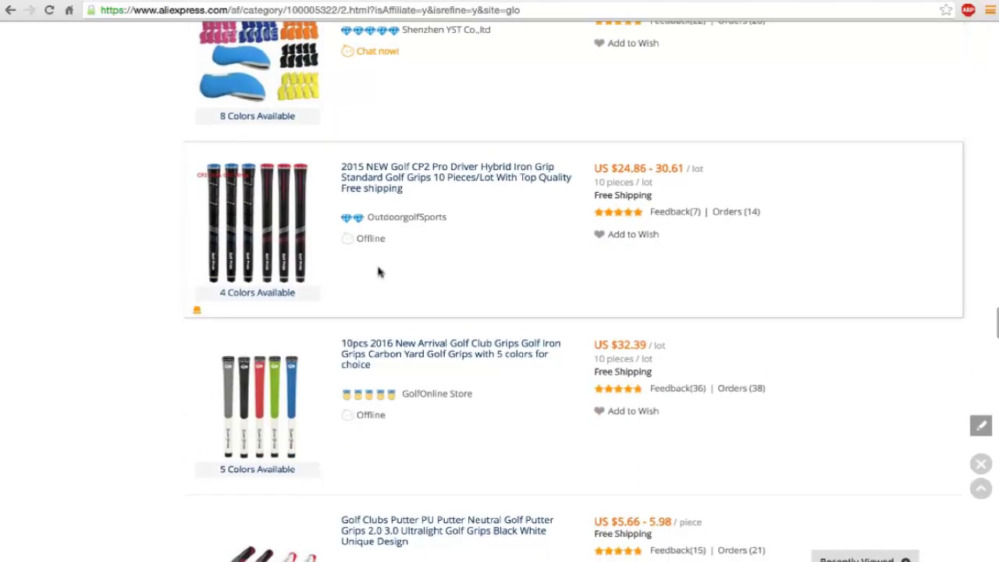
scroll(379, 272, "down", 5)
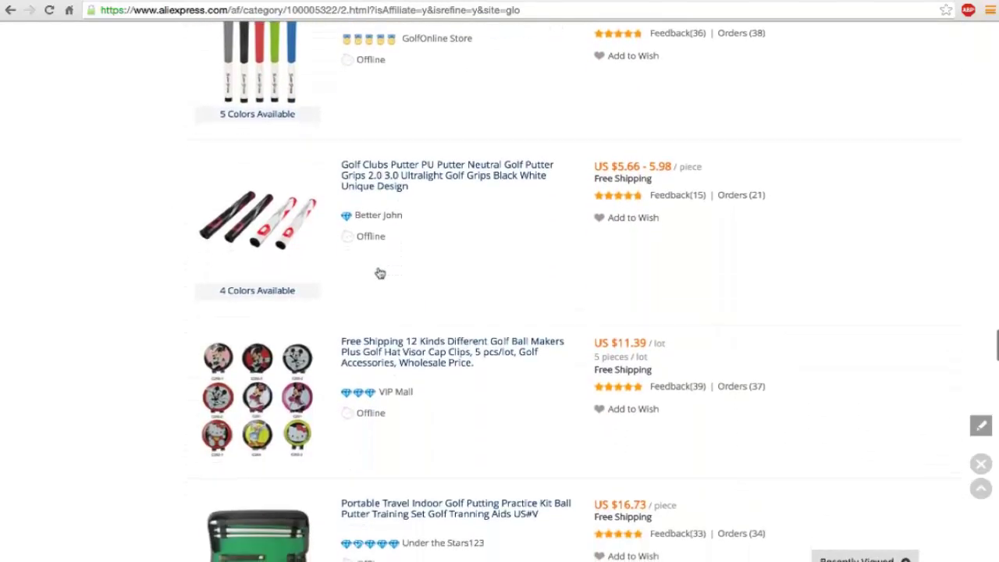
scroll(379, 272, "down", 1)
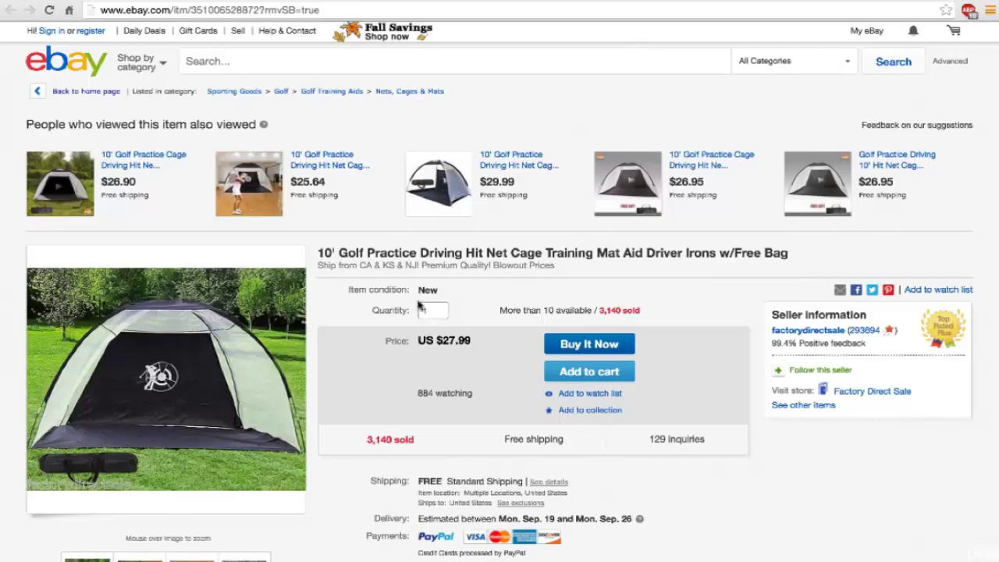
Step: Switch to the eBay golf net listing and select the word 'Driving' in its title
scroll(420, 303, "down", 1)
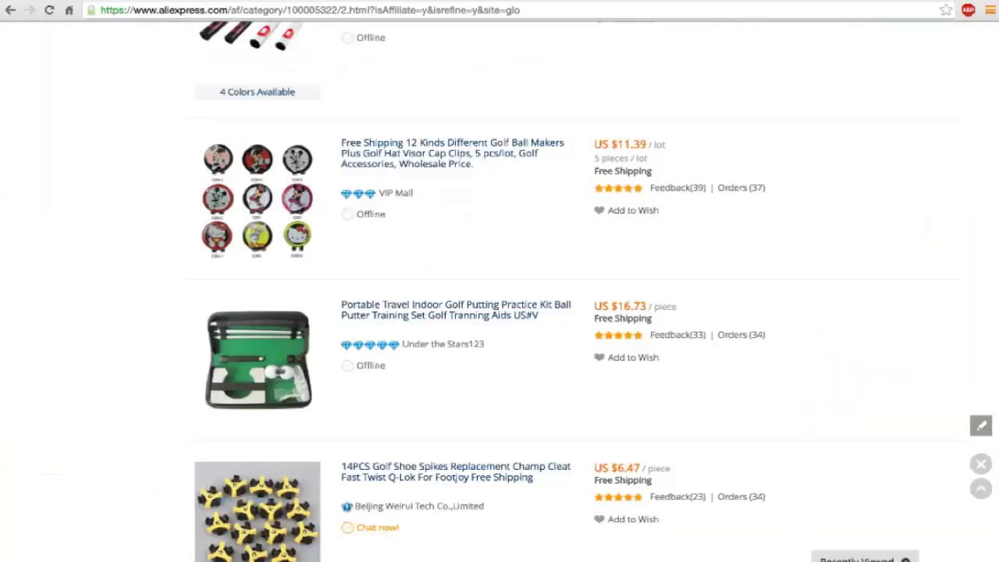
scroll(343, 218, "up", 15)
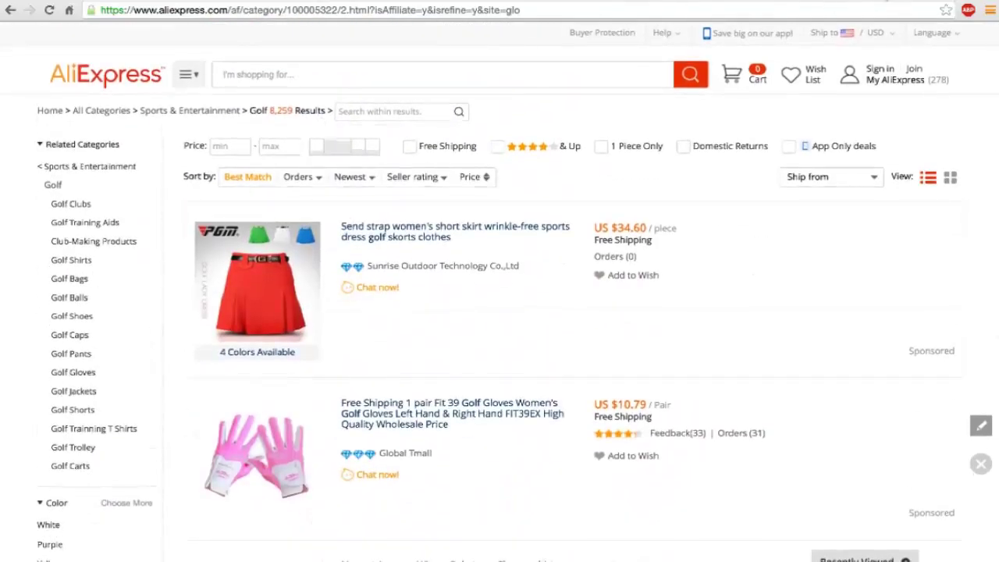
key("ctrl+Tab")
scroll(621, 254, "up", 1)
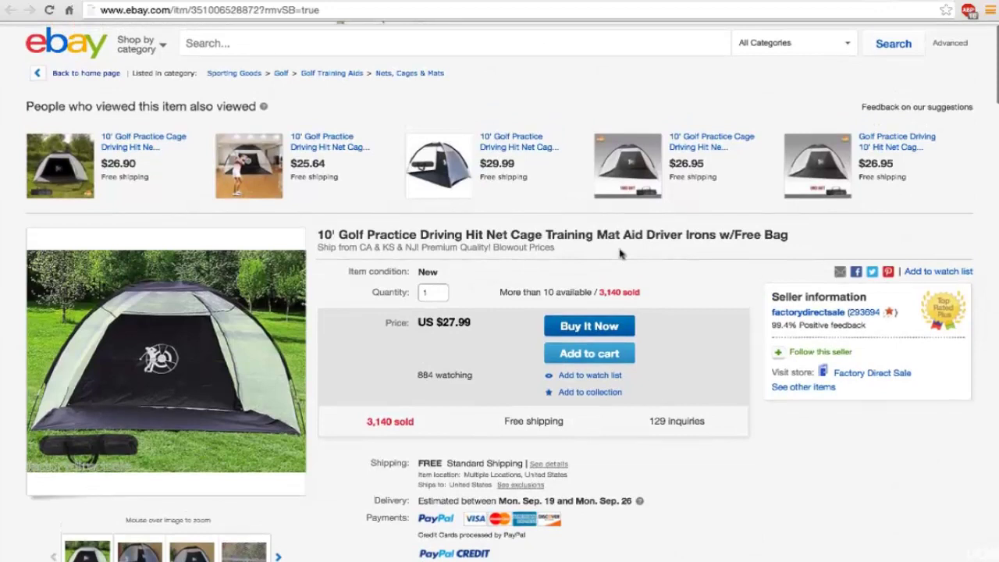
left_click_drag(421, 234, 478, 234)
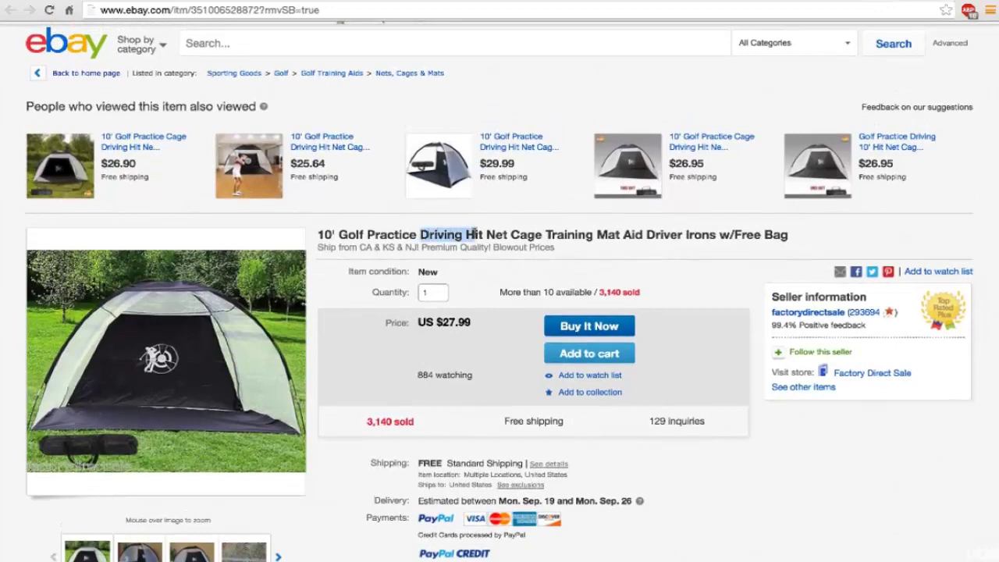
left_click(404, 235)
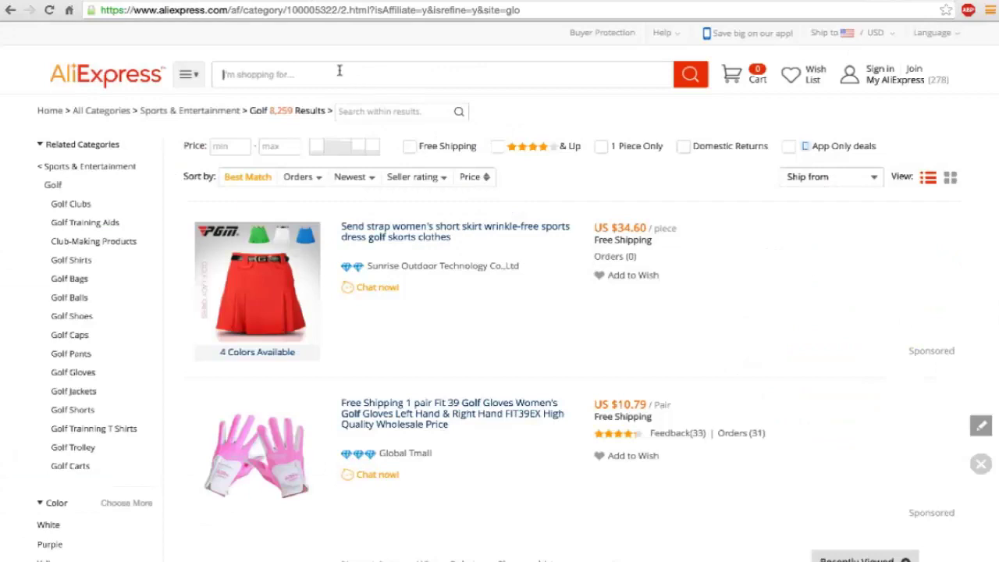
left_click(340, 70)
type("golf net")
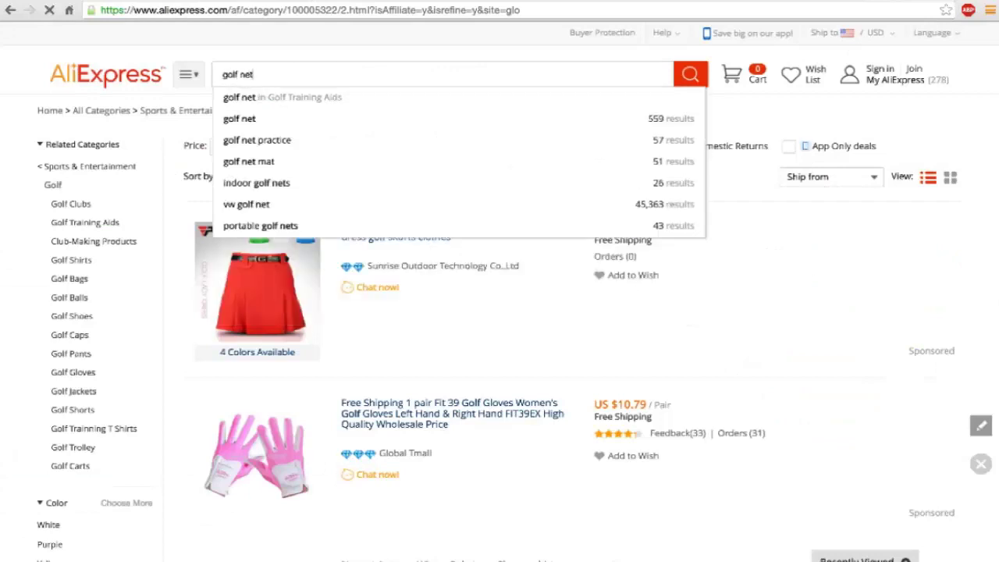
key("Return")
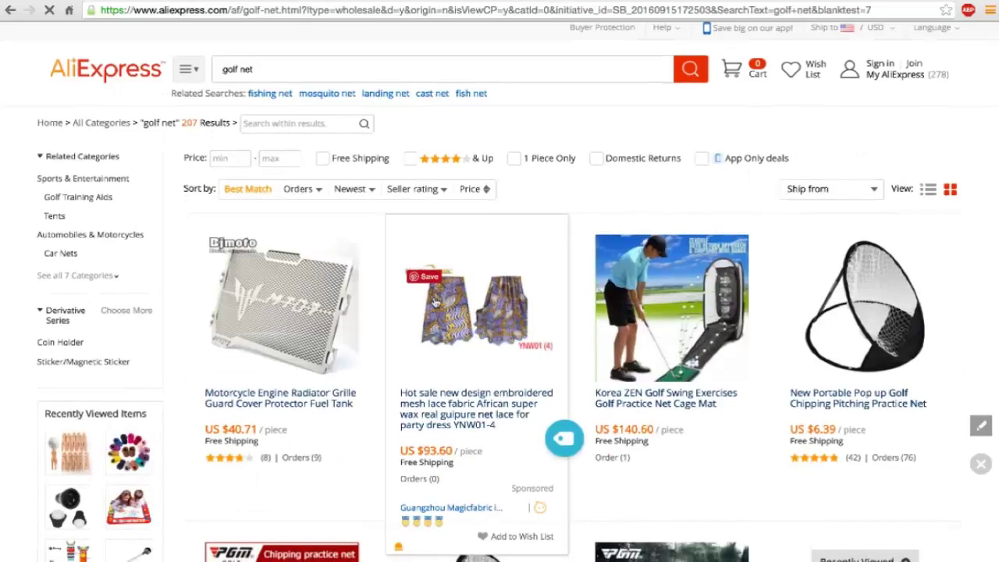
scroll(435, 300, "down", 4)
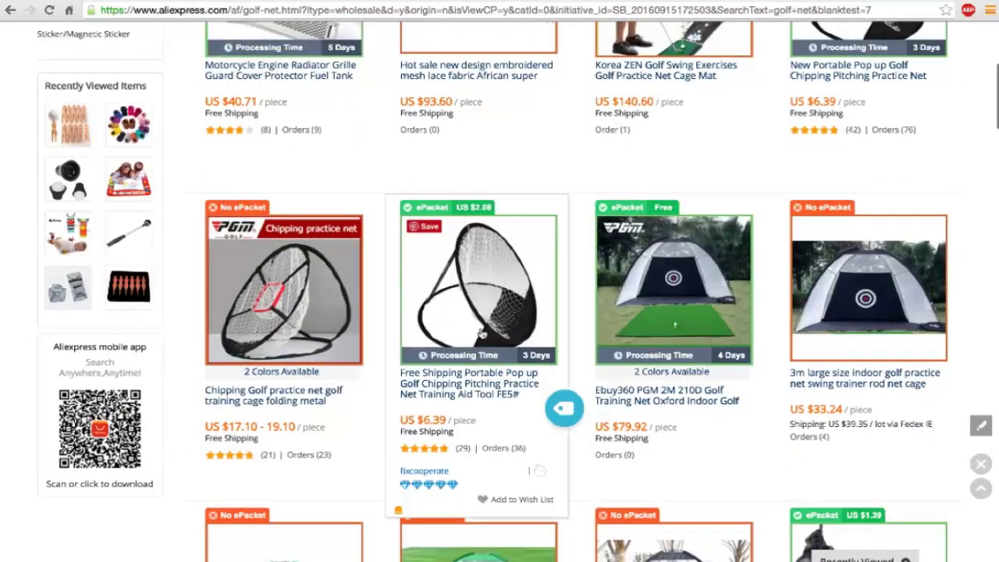
scroll(660, 293, "down", 1)
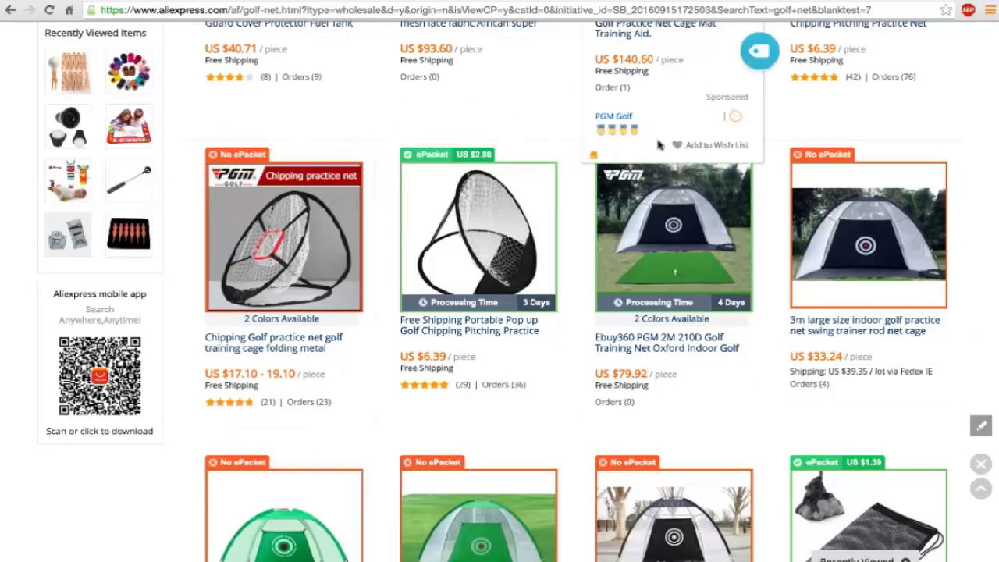
scroll(659, 144, "up", 2)
scroll(660, 144, "up", 1)
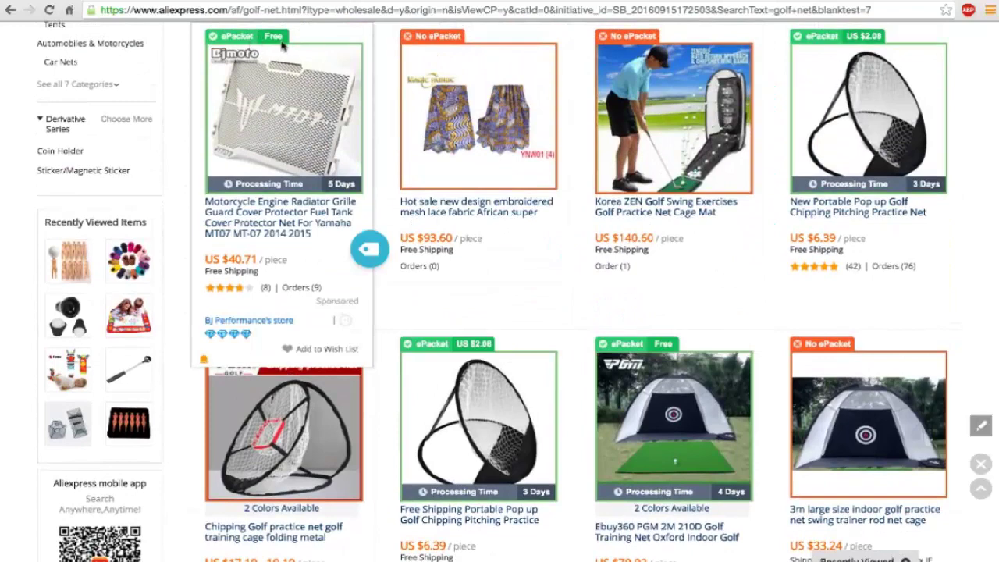
scroll(445, 45, "up", 1)
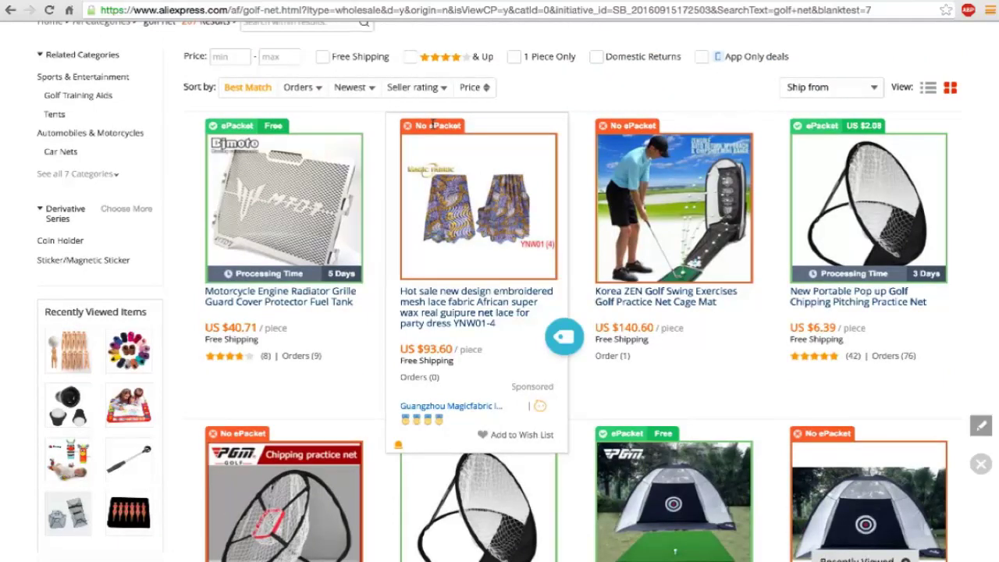
scroll(315, 299, "down", 1)
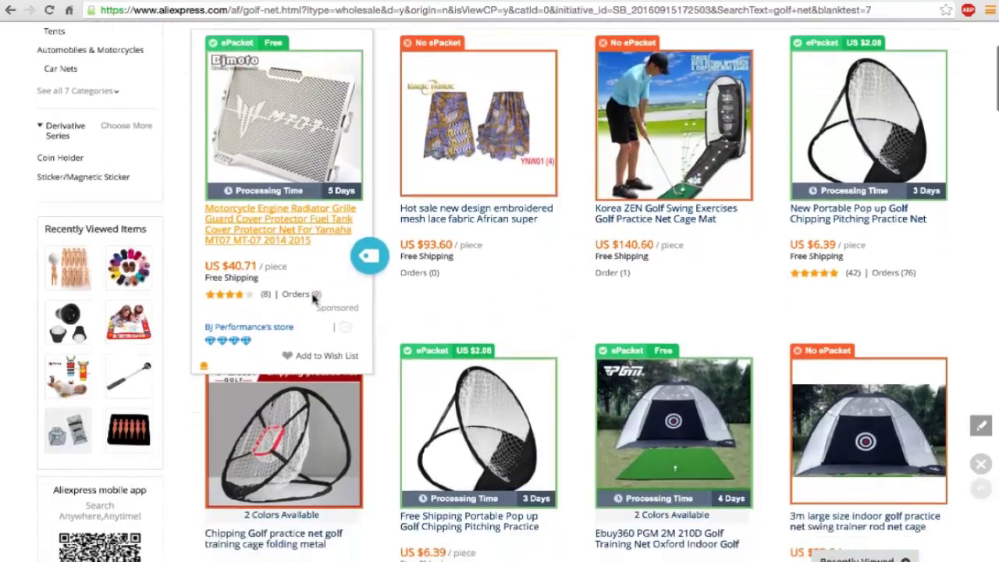
scroll(315, 299, "down", 1)
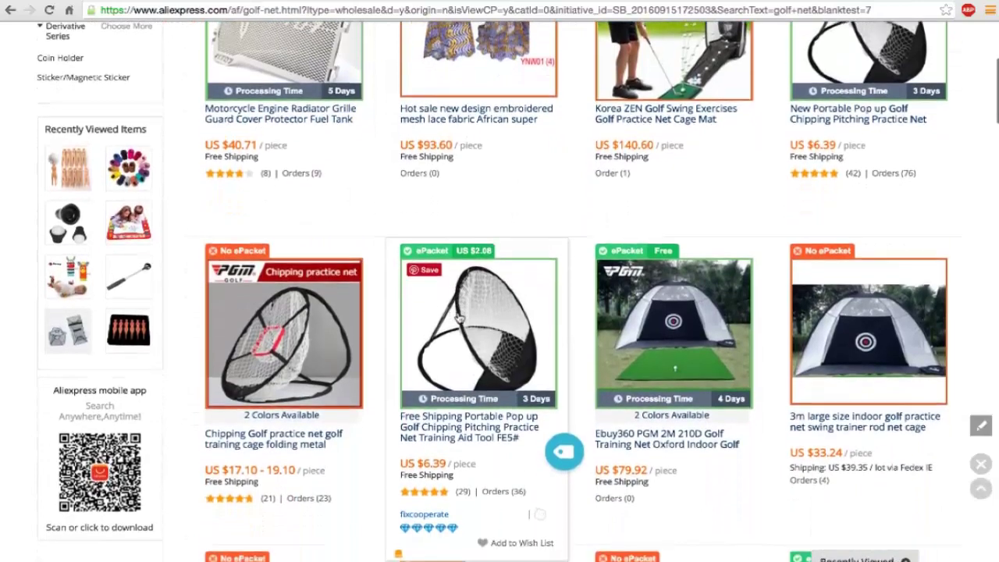
scroll(458, 319, "down", 1)
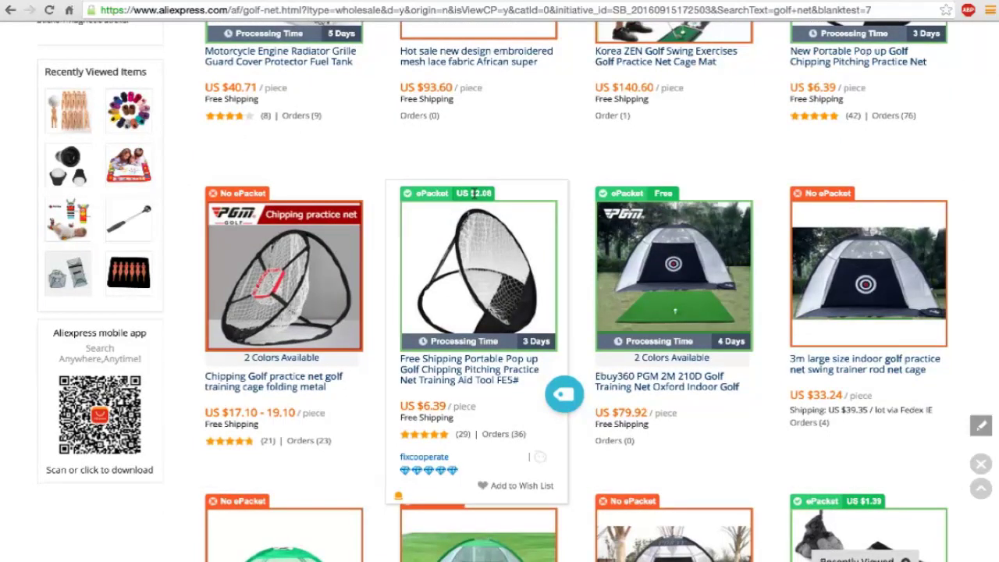
scroll(562, 201, "down", 3)
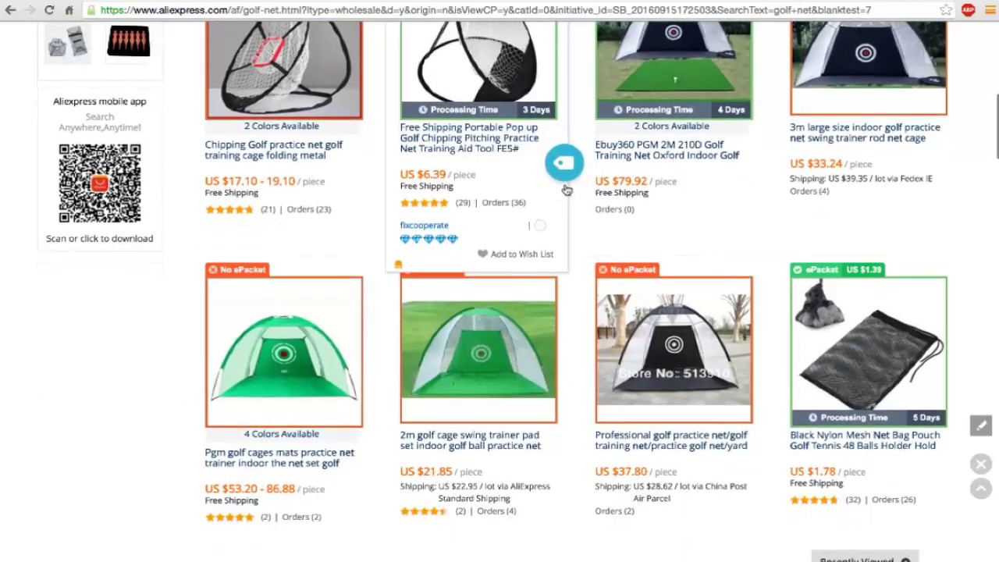
scroll(578, 208, "down", 2)
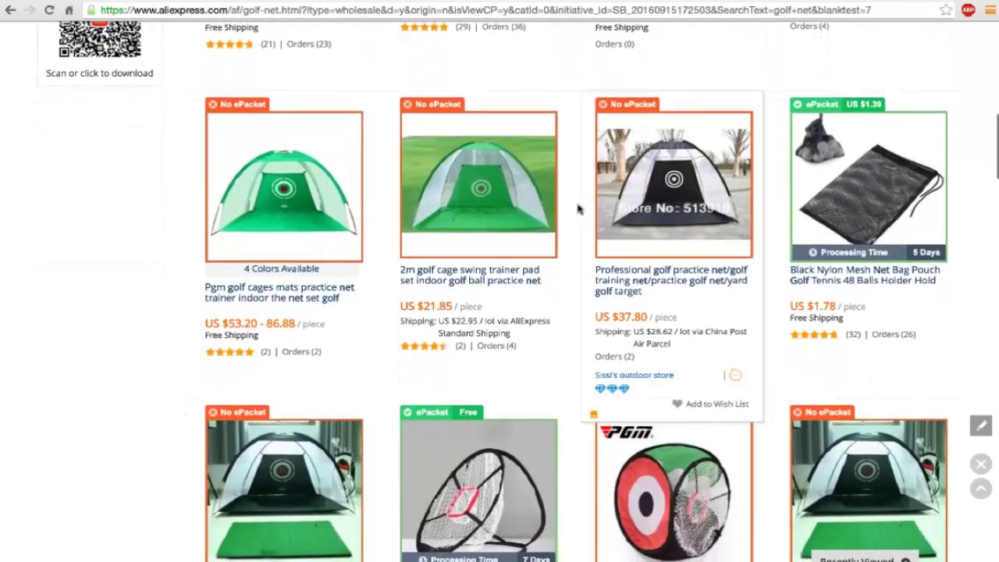
scroll(578, 208, "down", 1)
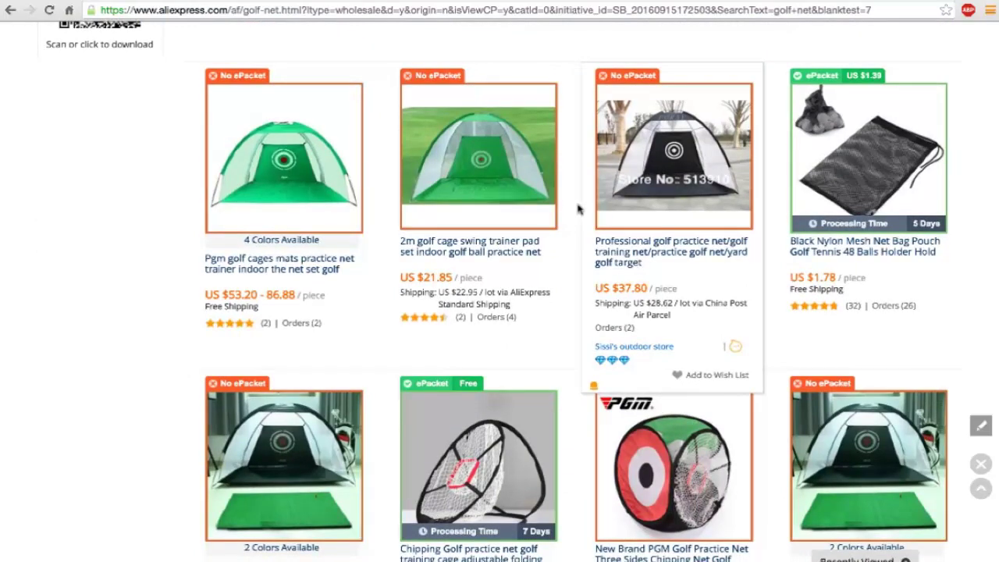
scroll(578, 208, "down", 1)
scroll(577, 207, "down", 1)
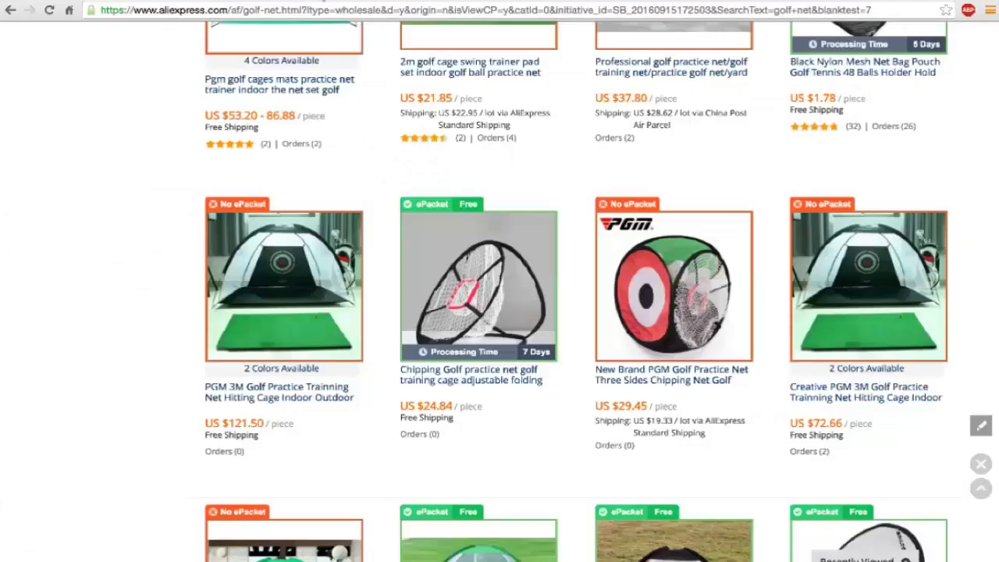
scroll(328, 228, "down", 3)
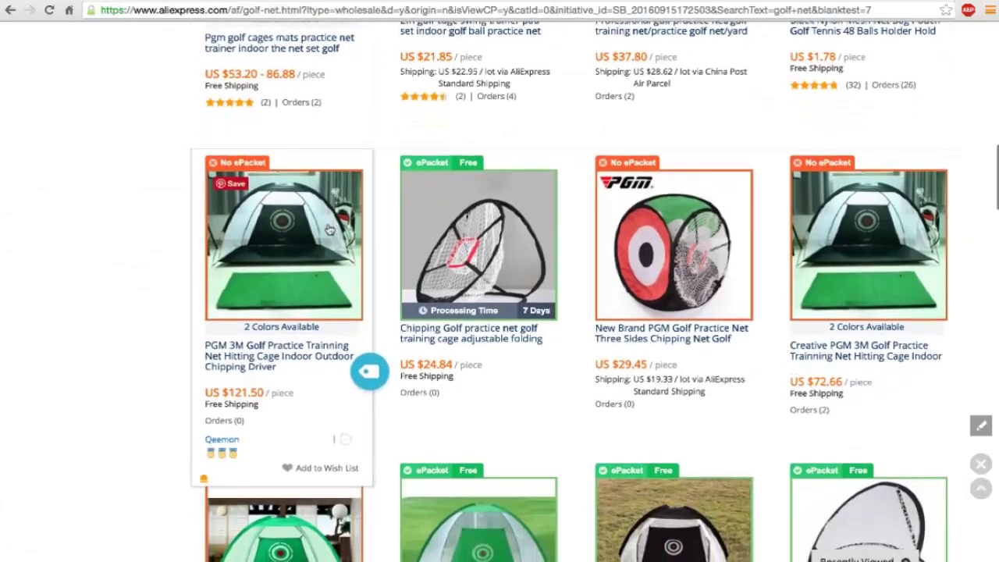
scroll(328, 228, "down", 2)
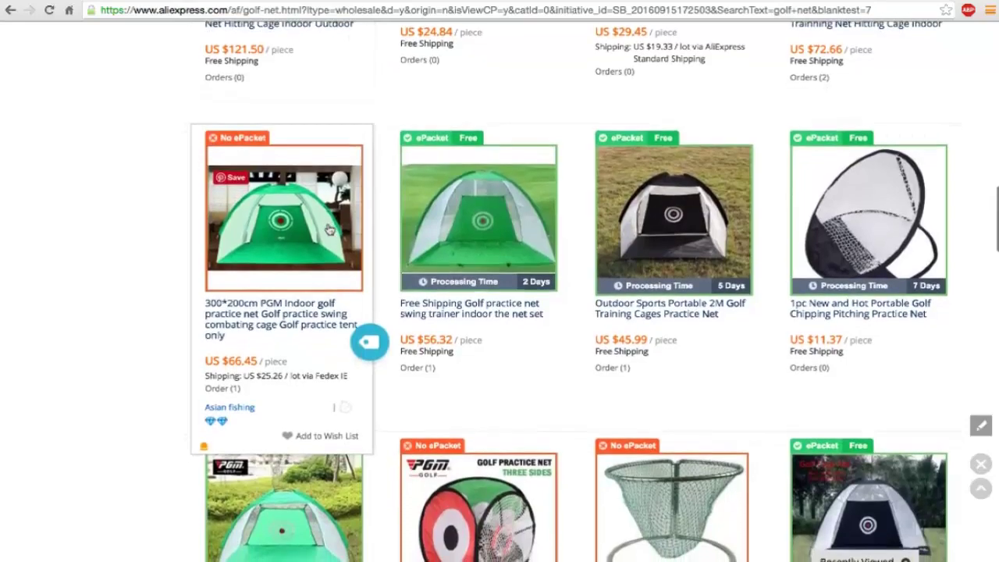
scroll(328, 228, "down", 5)
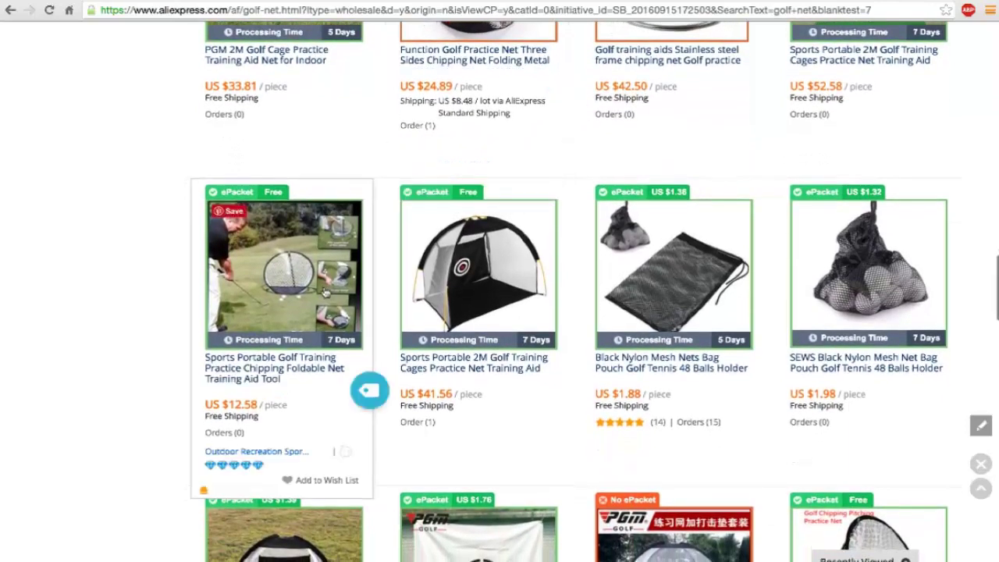
scroll(320, 296, "down", 2)
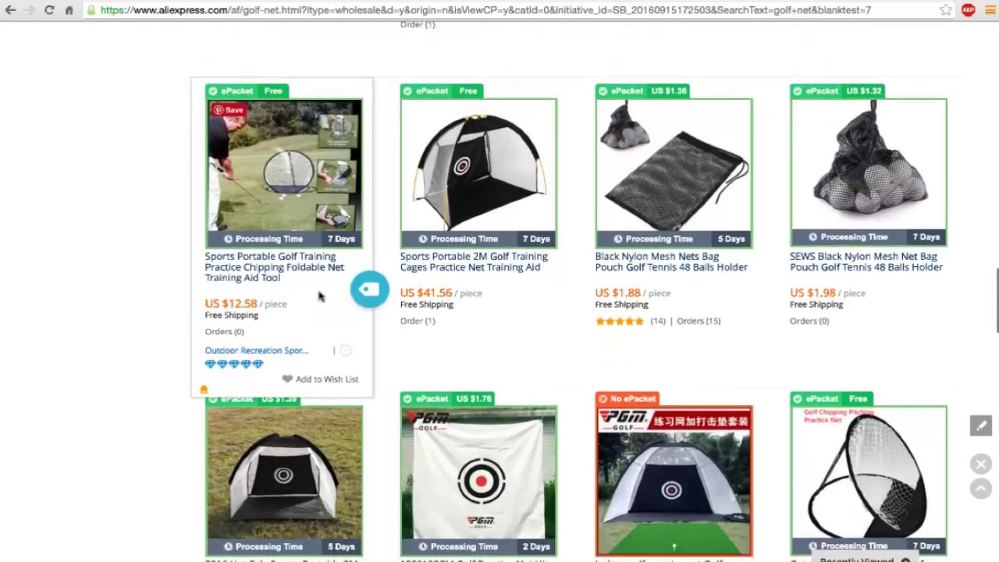
scroll(319, 295, "down", 2)
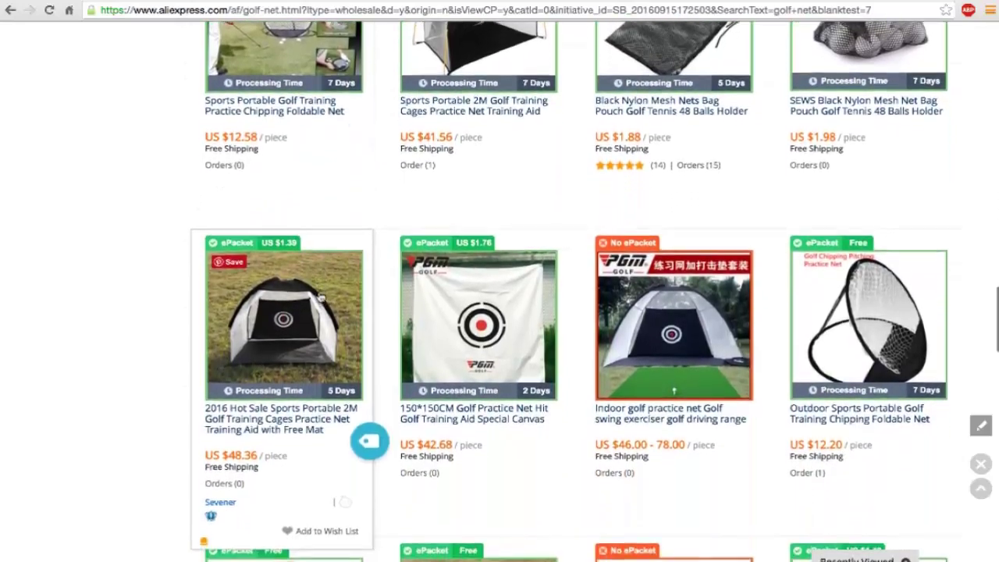
scroll(320, 297, "down", 5)
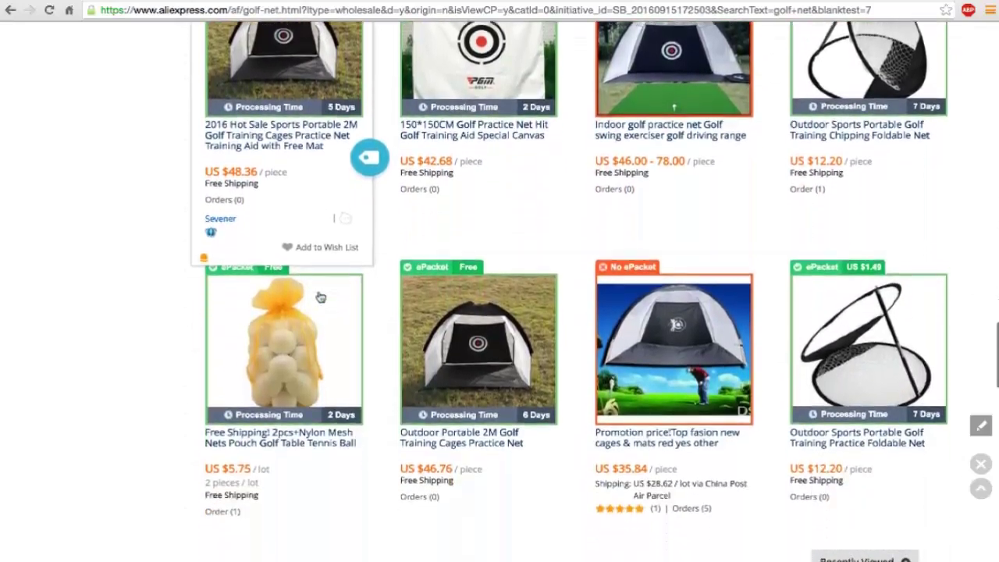
scroll(320, 296, "down", 4)
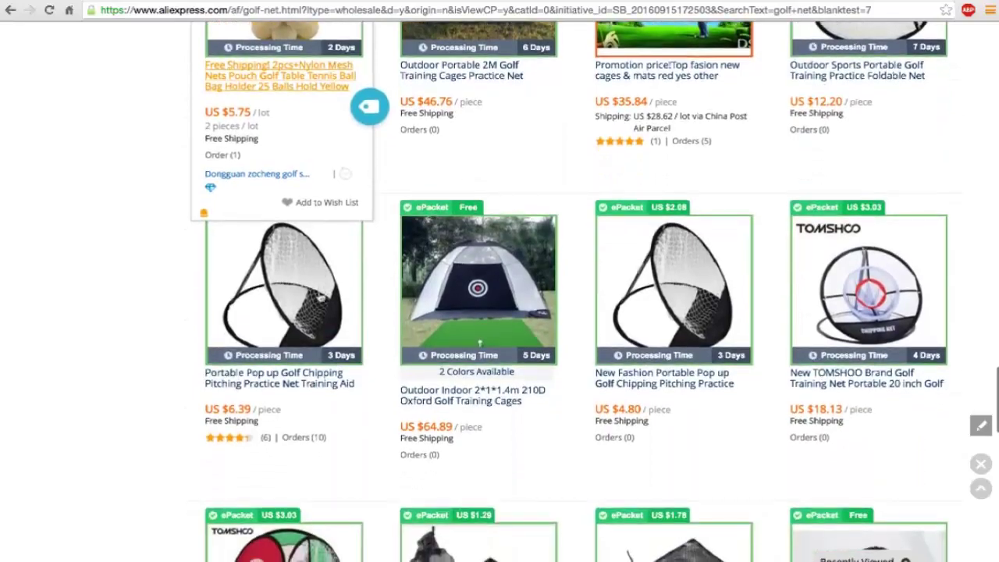
scroll(320, 296, "down", 3)
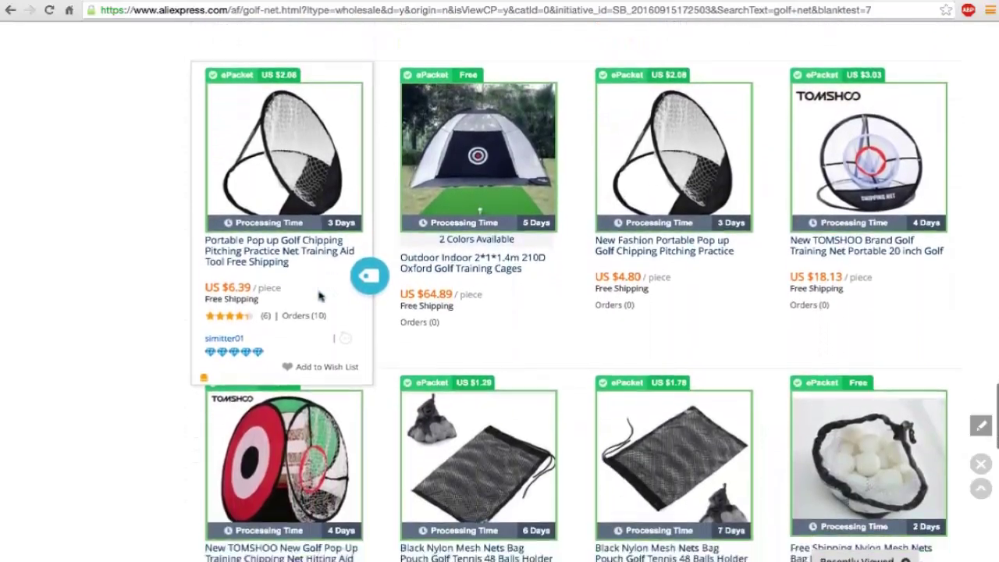
scroll(320, 297, "down", 3)
scroll(320, 297, "up", 15)
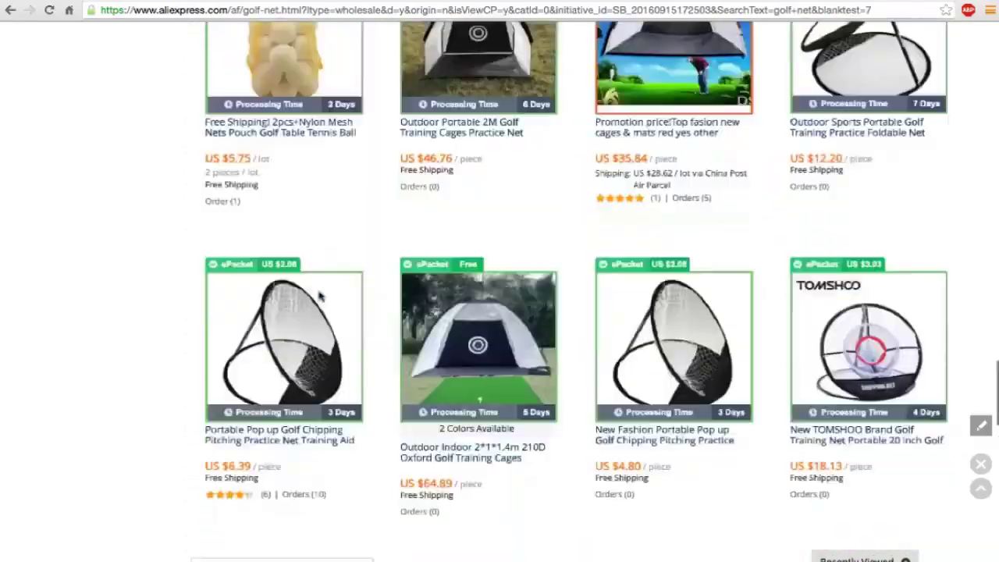
scroll(320, 296, "up", 2)
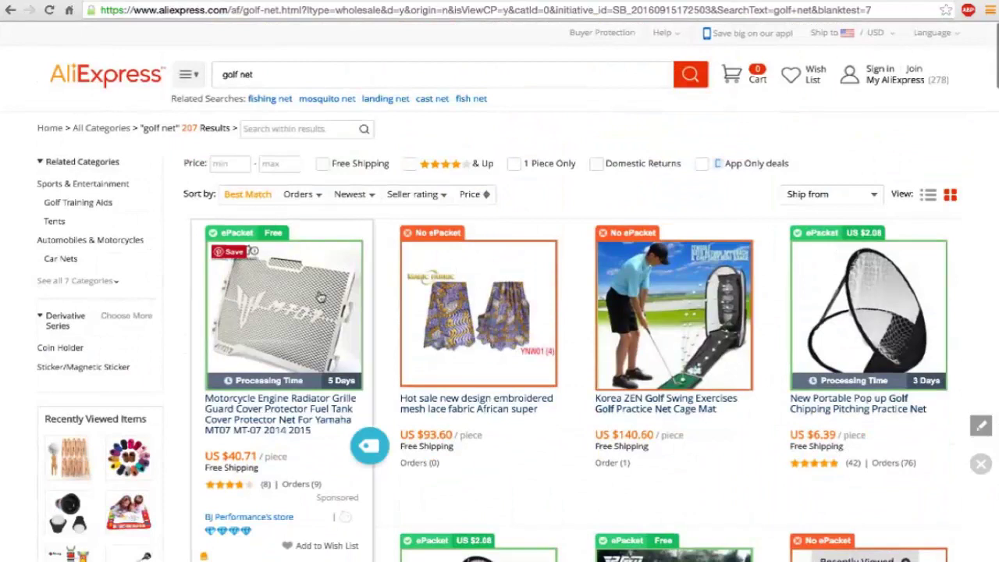
Step: Cap the golf net results at a $20 maximum price and scroll through them
left_click(275, 163)
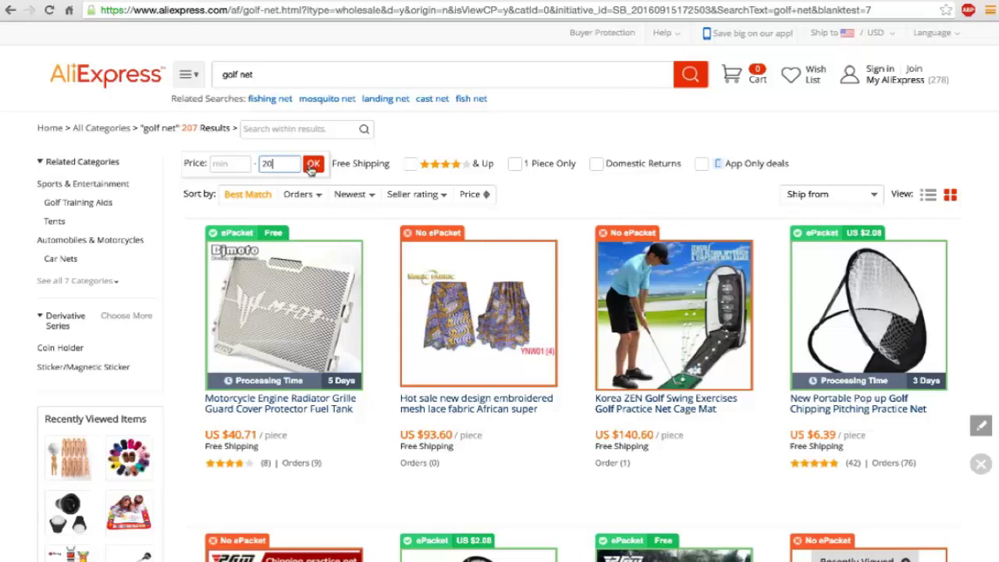
left_click(312, 164)
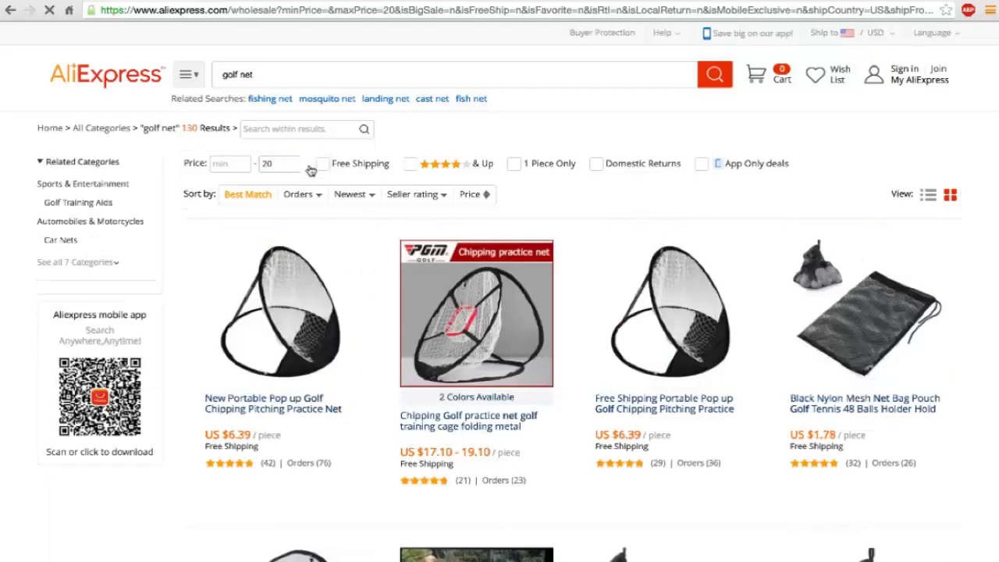
scroll(477, 257, "down", 3)
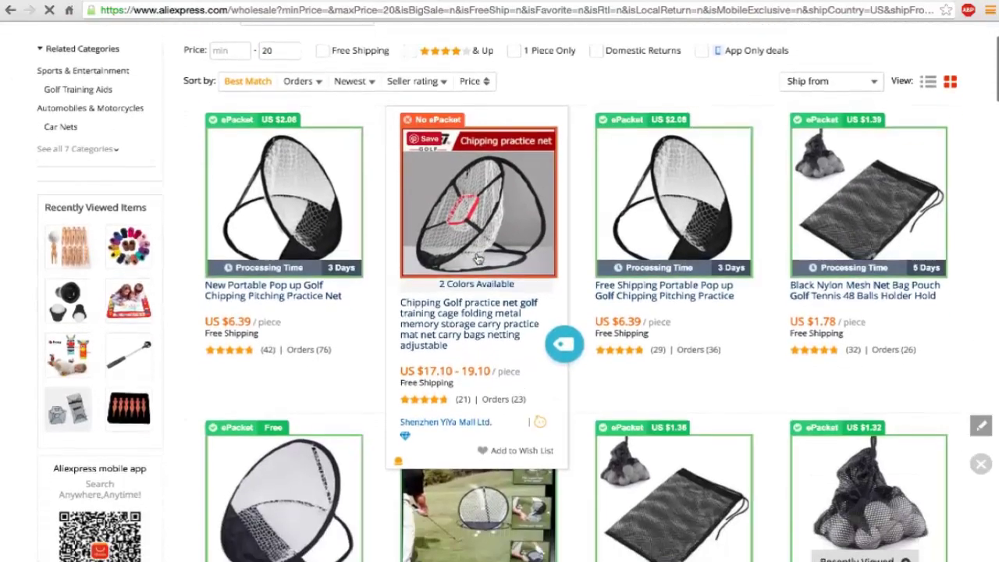
scroll(477, 258, "down", 2)
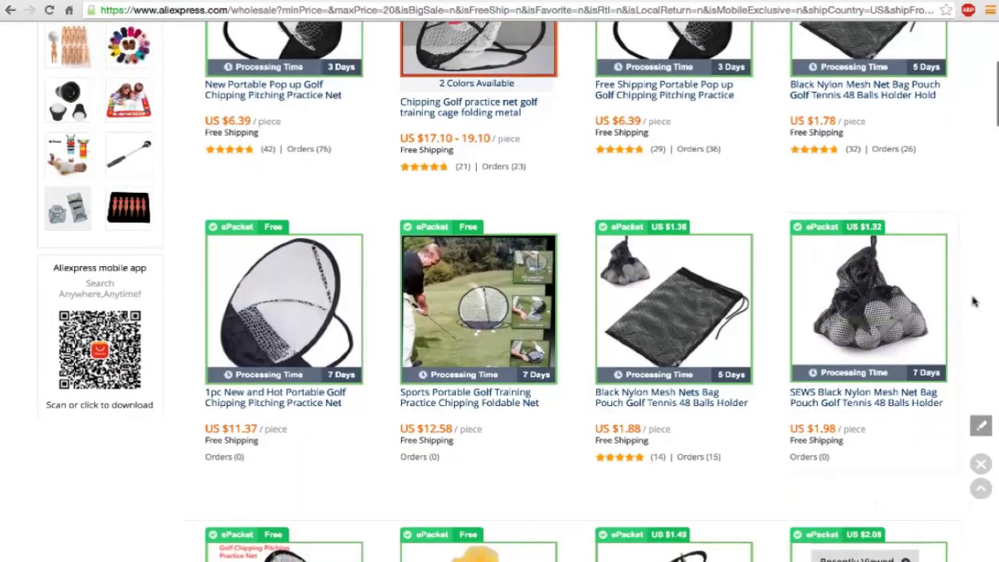
scroll(974, 302, "down", 3)
scroll(974, 302, "down", 9)
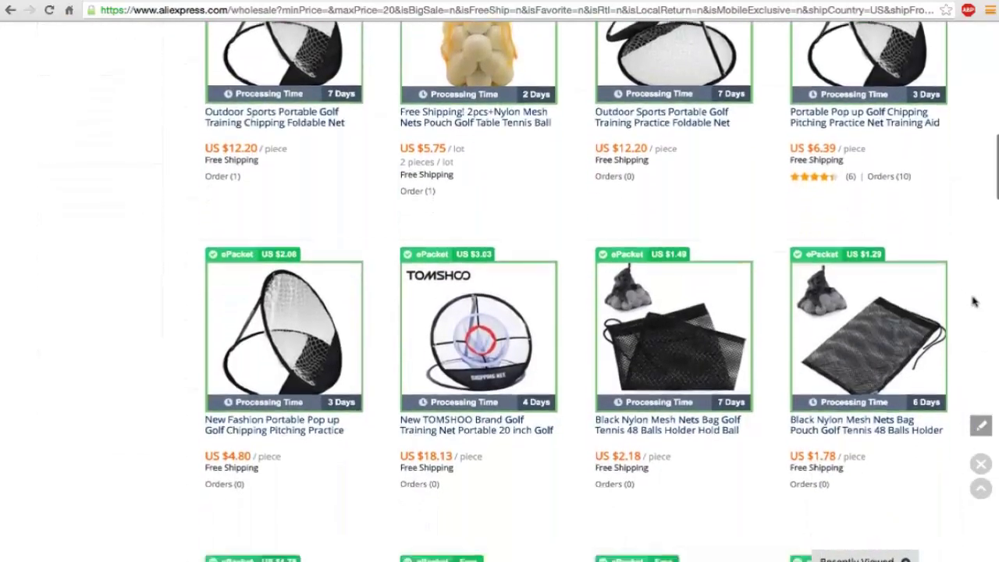
scroll(974, 302, "down", 6)
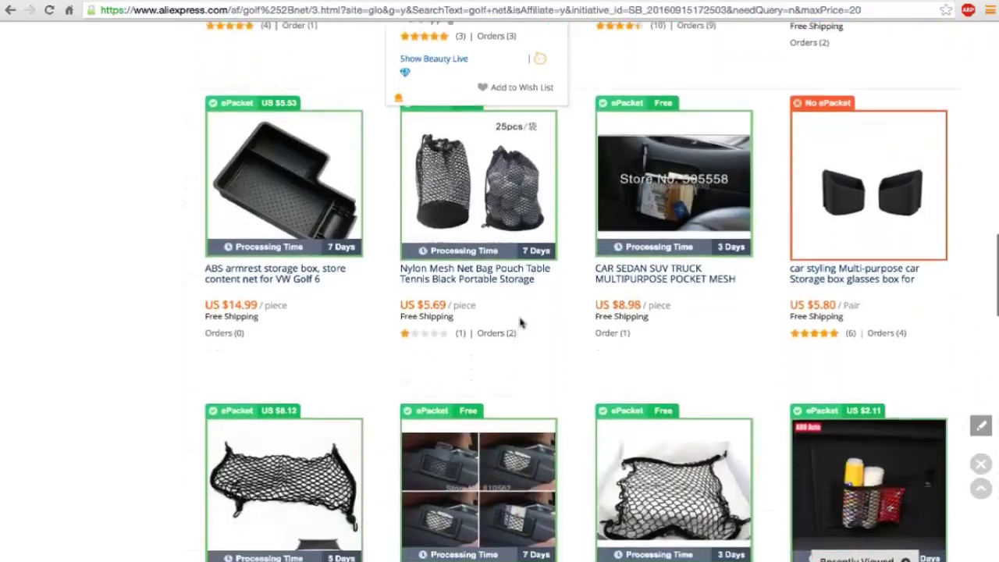
scroll(522, 322, "down", 4)
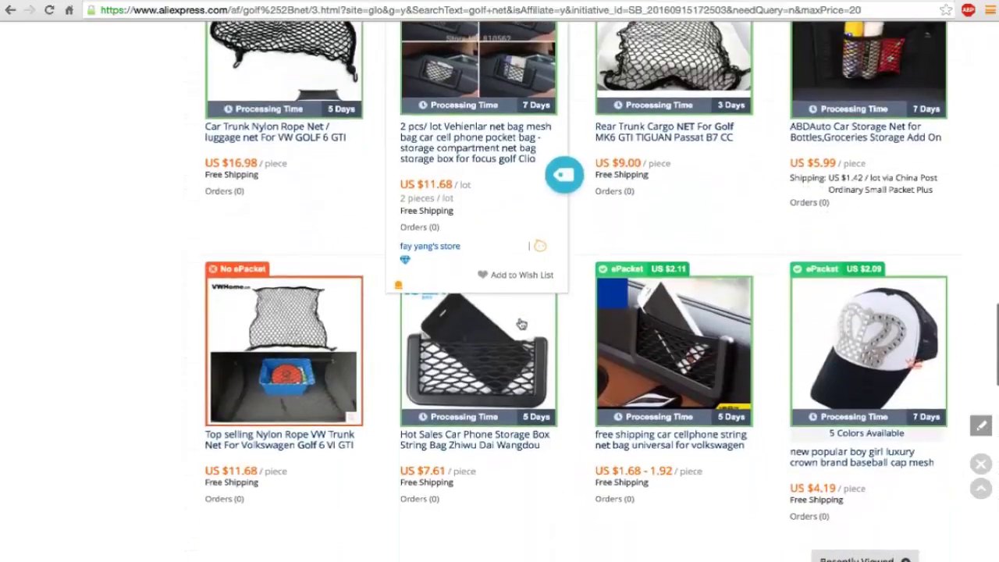
scroll(523, 317, "down", 8)
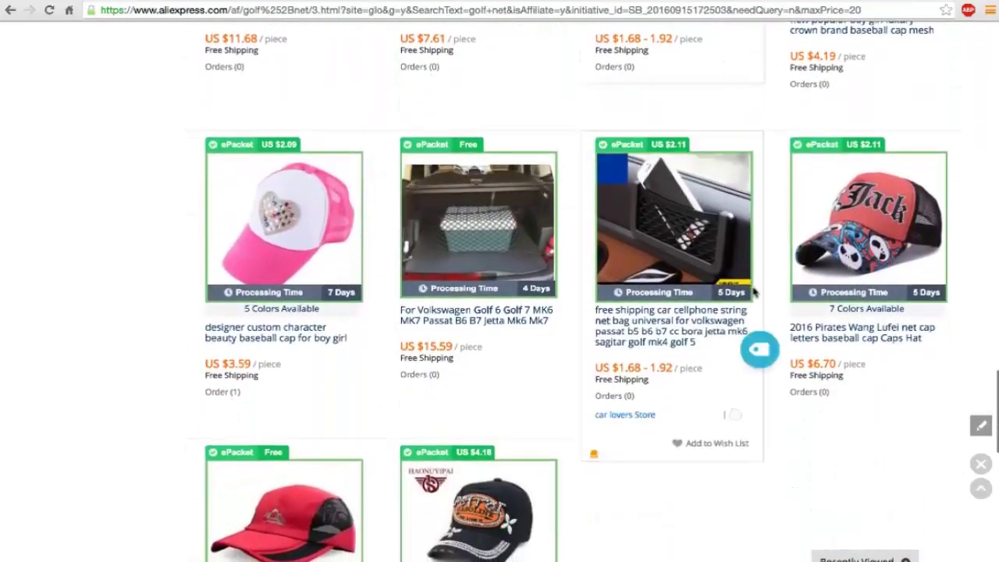
scroll(702, 269, "down", 1)
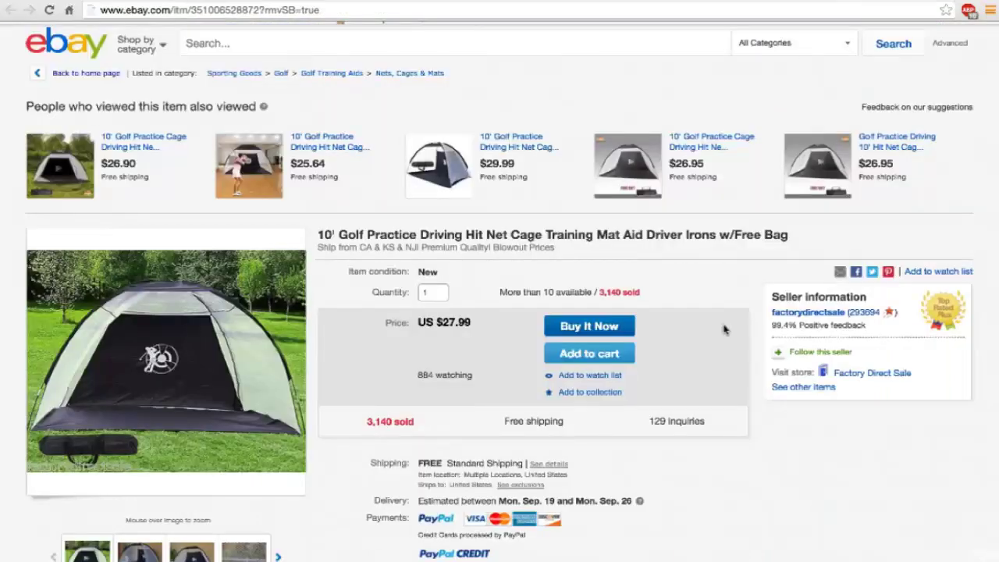
scroll(724, 329, "down", 1)
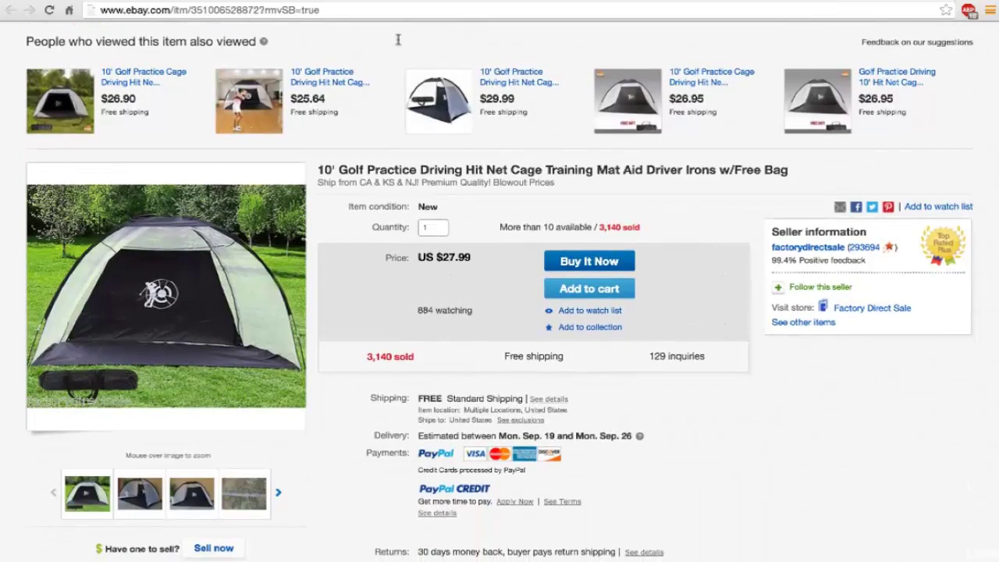
Step: Open the cheaper US $25.64 10' golf practice net listing on eBay
key("ctrl+Tab")
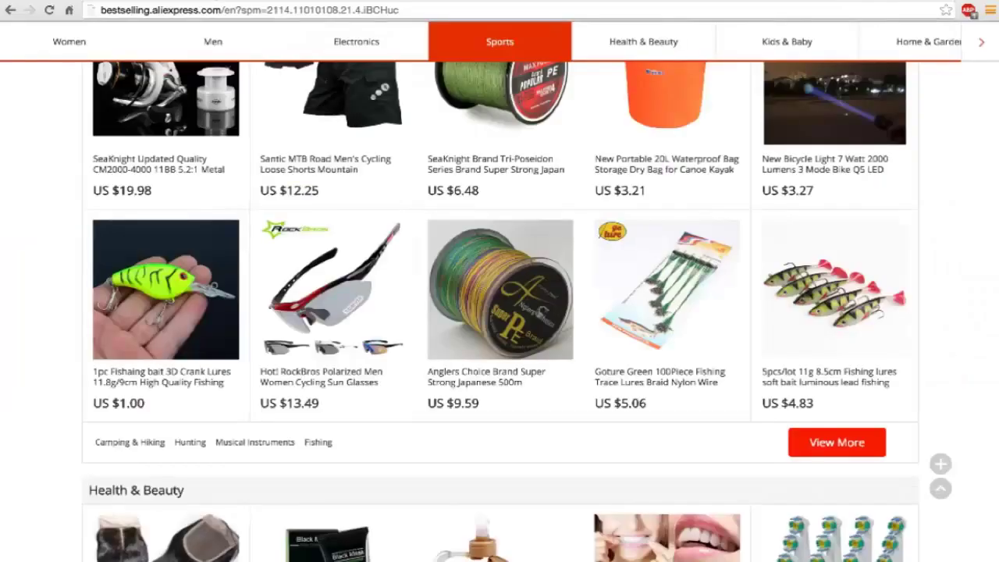
scroll(404, 278, "up", 15)
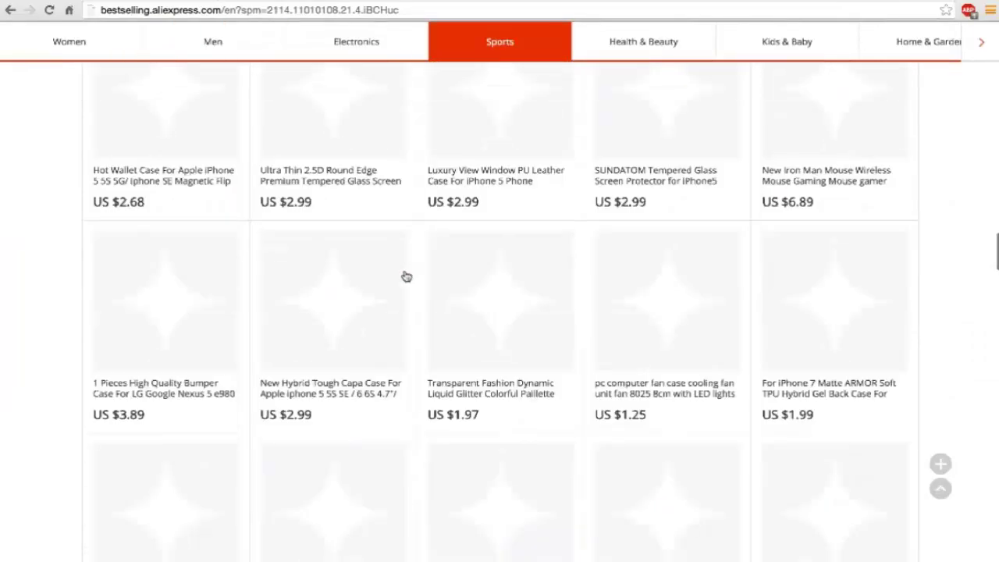
scroll(406, 276, "up", 3)
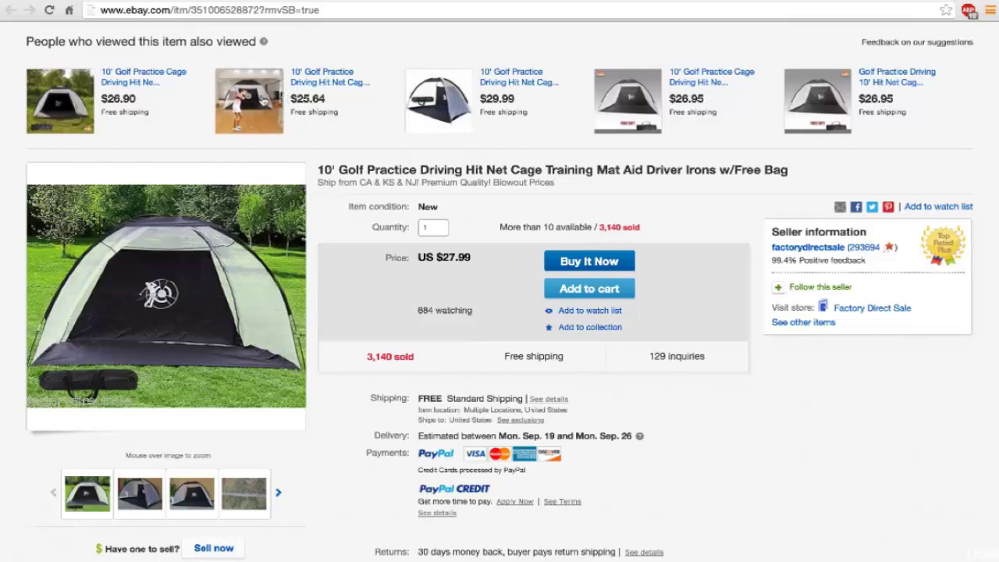
left_click(264, 100)
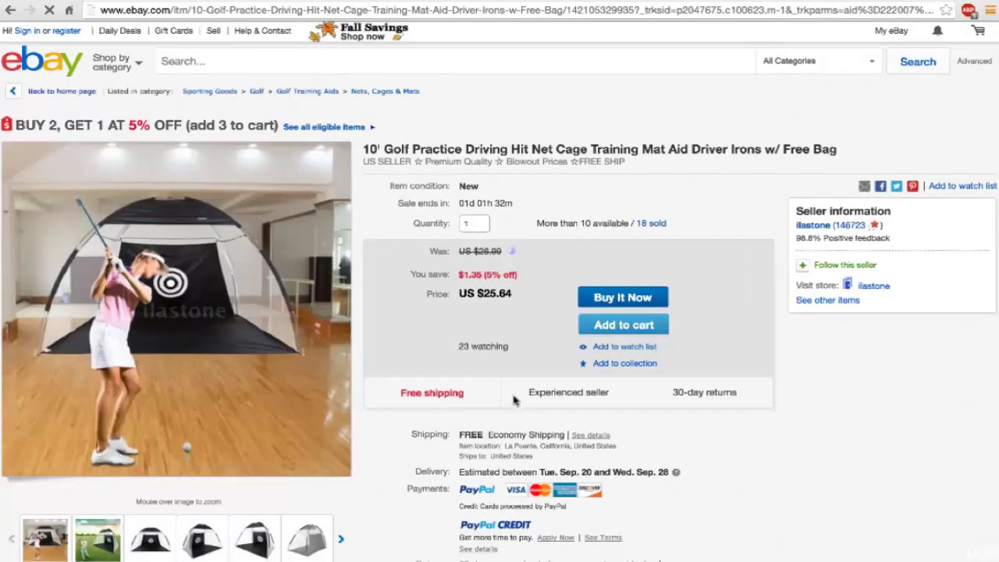
scroll(515, 399, "down", 1)
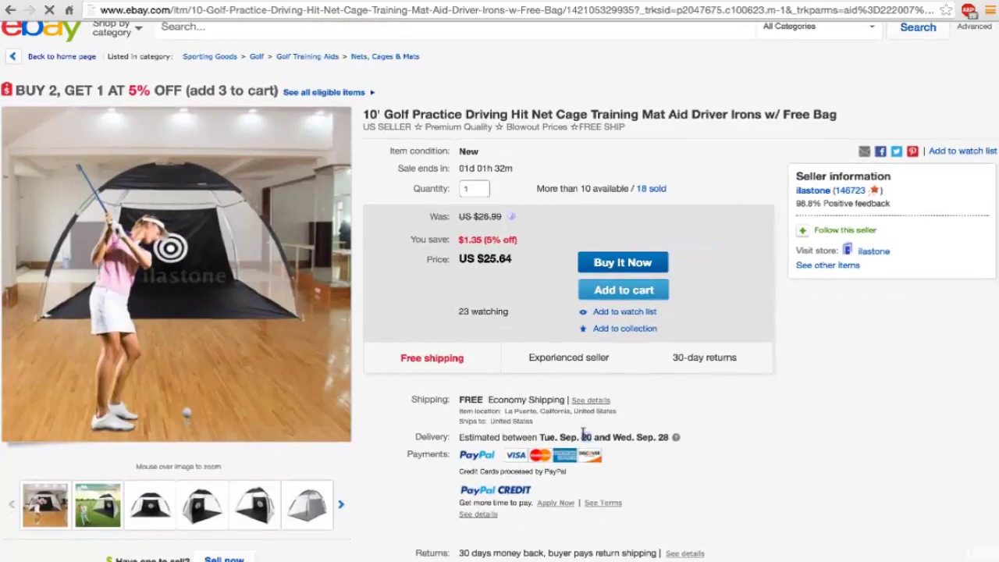
scroll(583, 435, "up", 1)
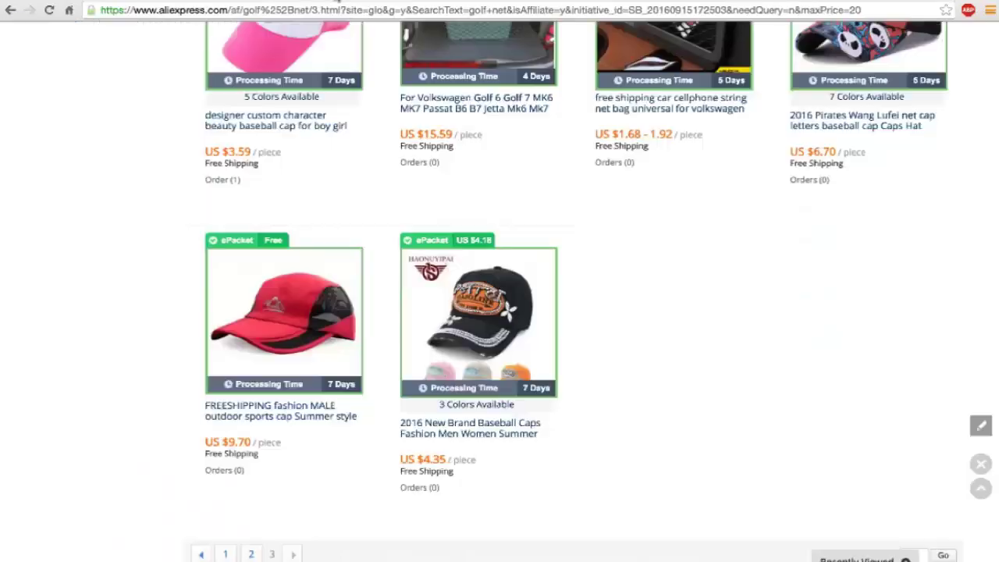
scroll(386, 206, "up", 10)
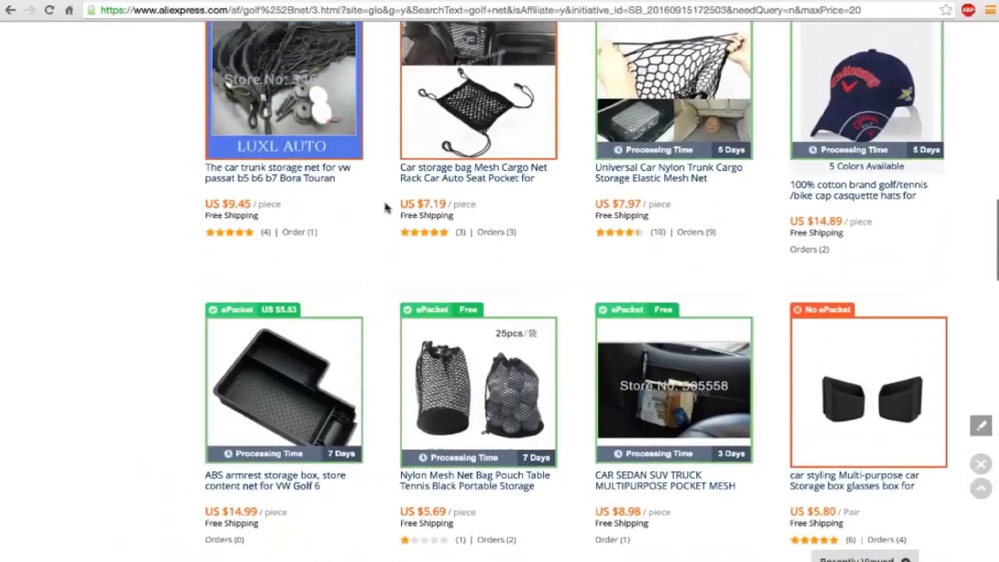
Step: Import the telescopic golf ball retriever and the novelty golf tees into Oberlo
scroll(386, 206, "up", 4)
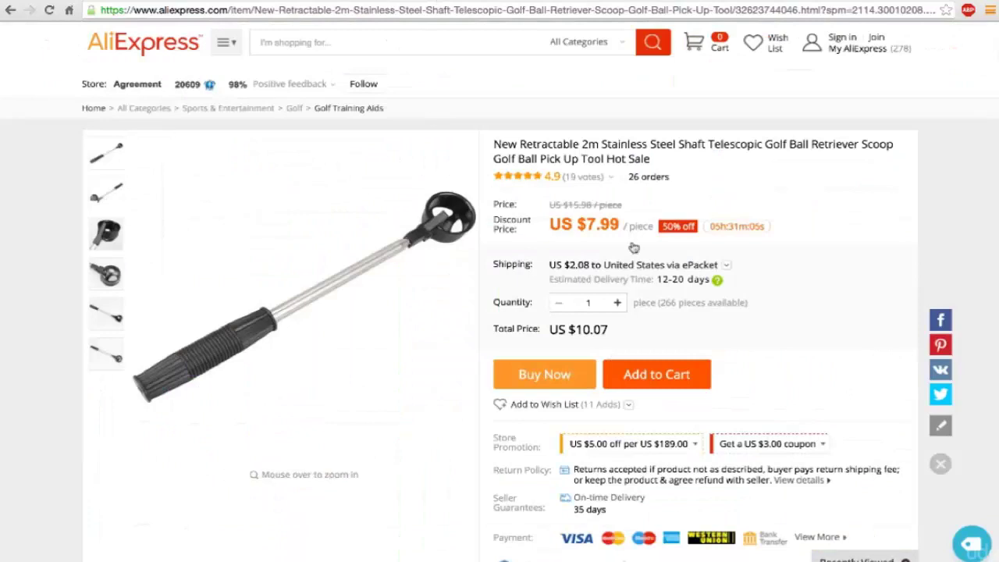
scroll(786, 288, "down", 1)
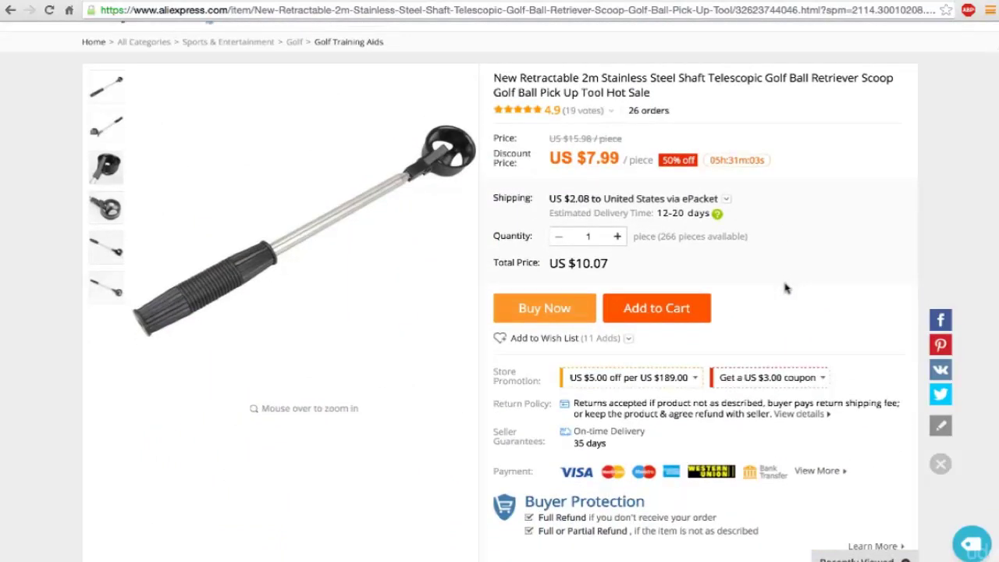
scroll(785, 287, "up", 2)
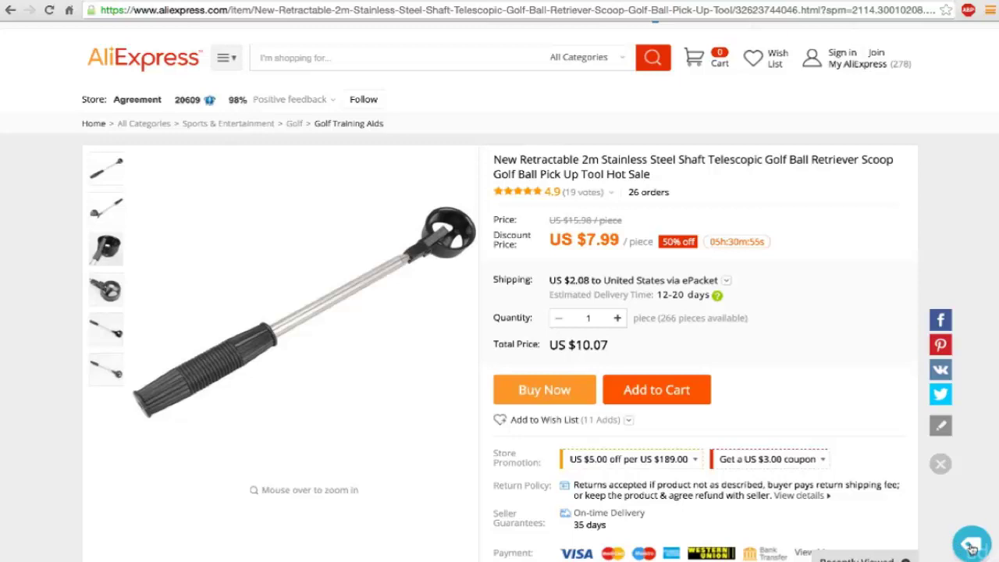
left_click(972, 546)
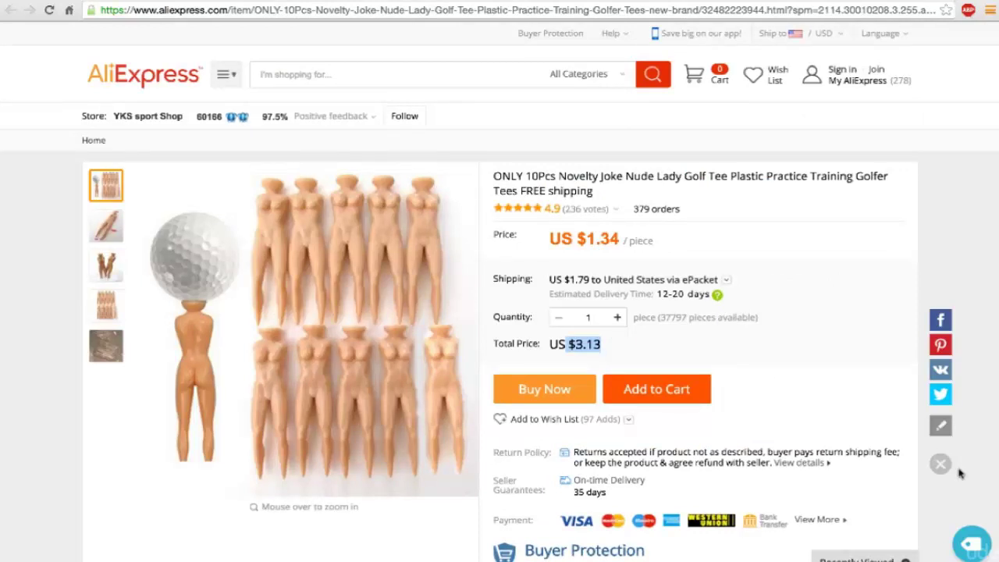
left_click(971, 546)
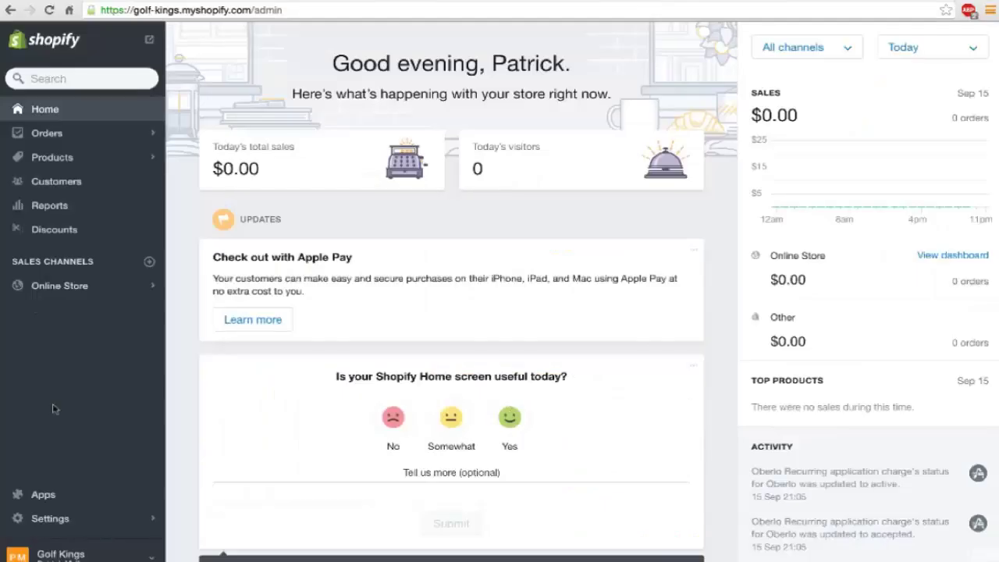
Step: Launch Oberlo from the store's Apps and show its Import List with the golf tees and ball retriever
left_click(53, 496)
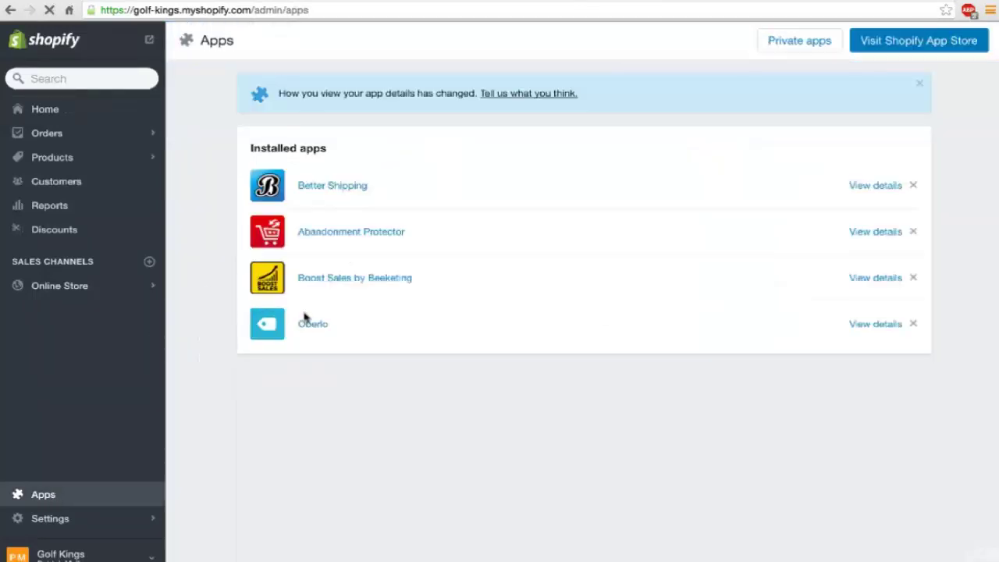
left_click(316, 326)
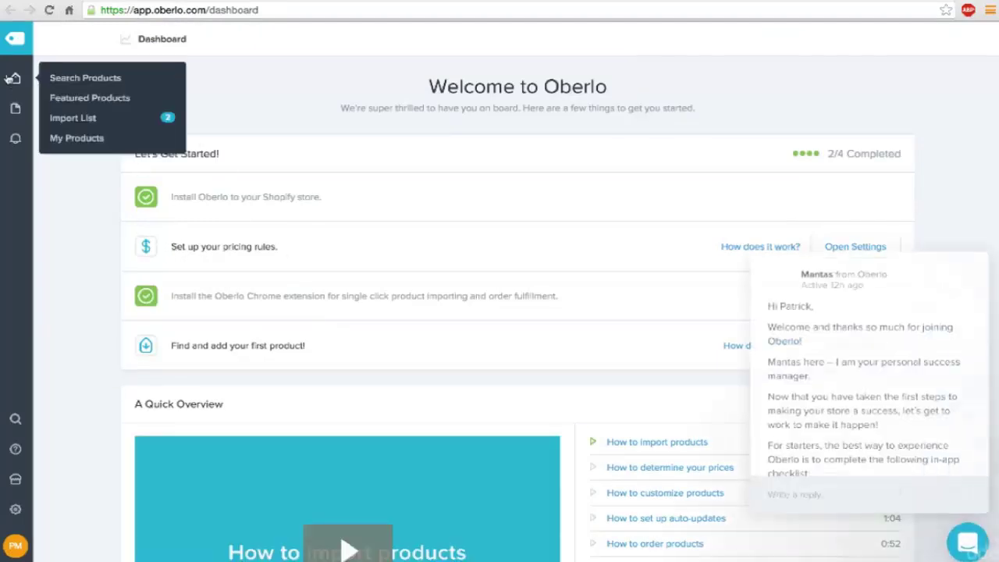
mouse_move(14, 78)
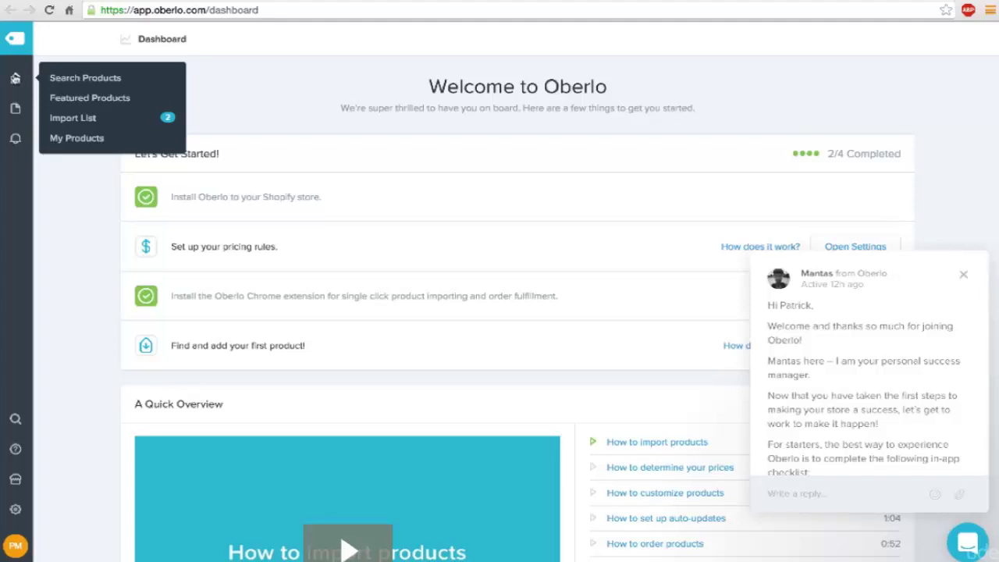
left_click(83, 118)
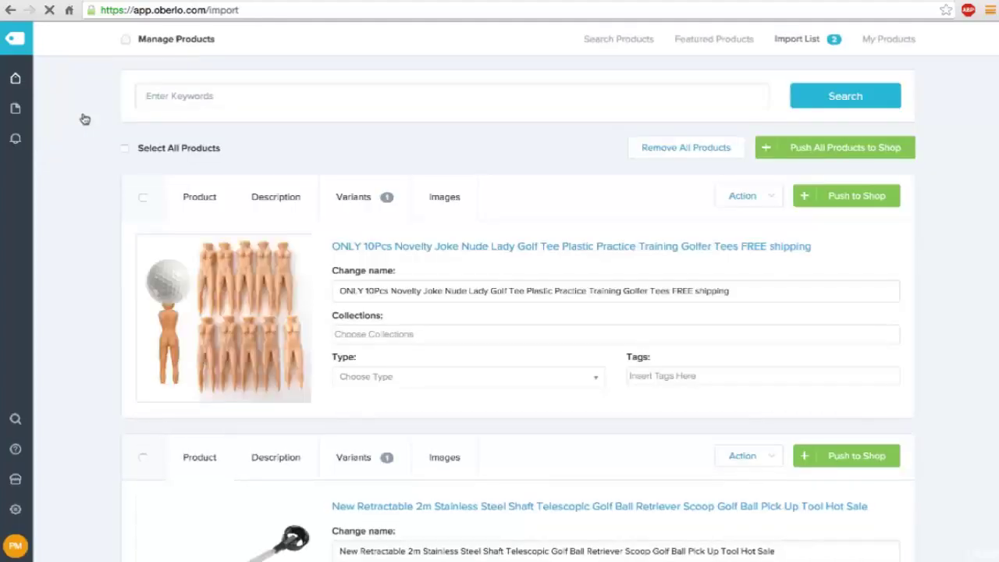
Step: Rename the imported golf tees product to 'Gag Gift Naked Lady Tees'
double_click(406, 290)
triple_click(405, 291)
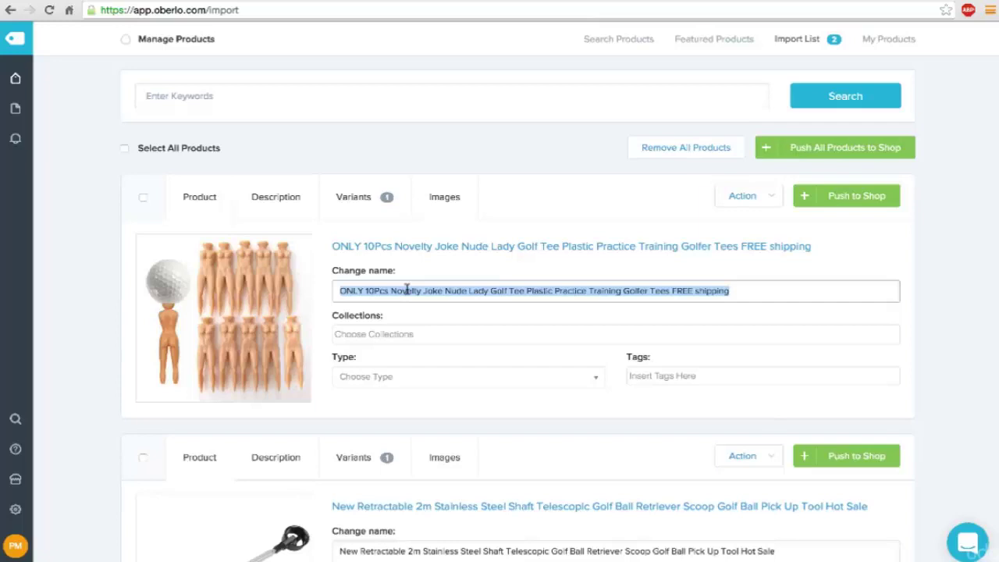
type("G")
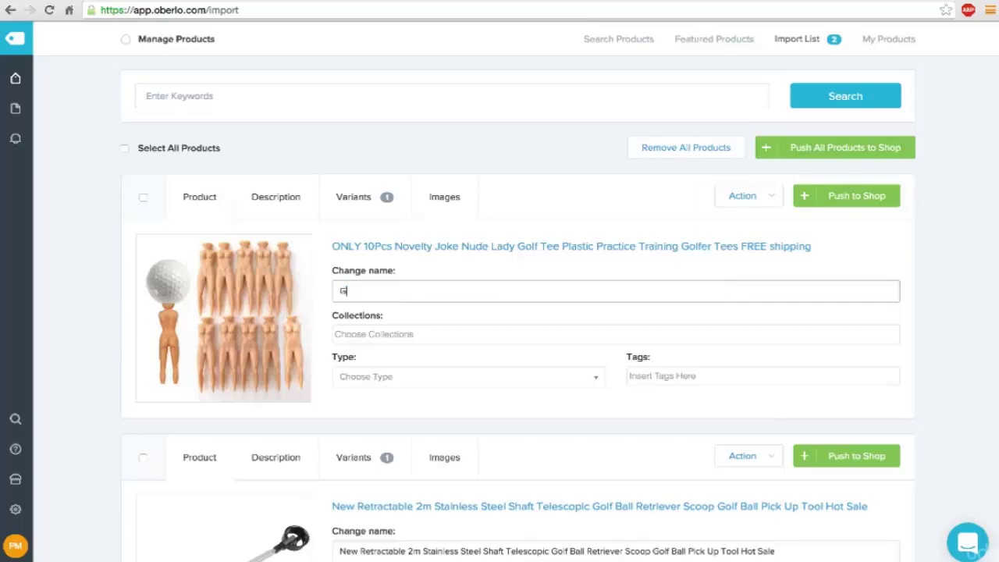
type("ag Gift Naked Lady Tees")
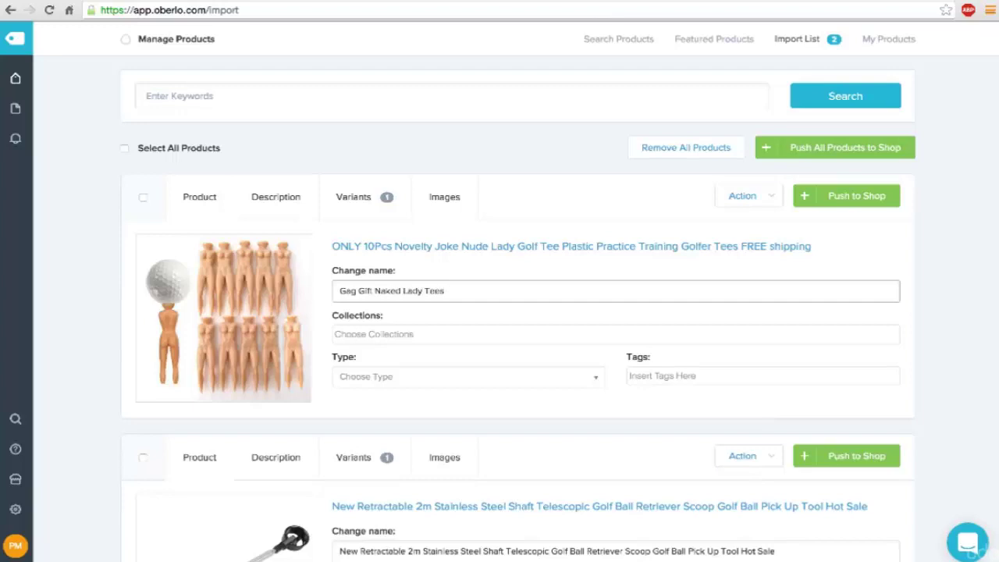
key("Tab")
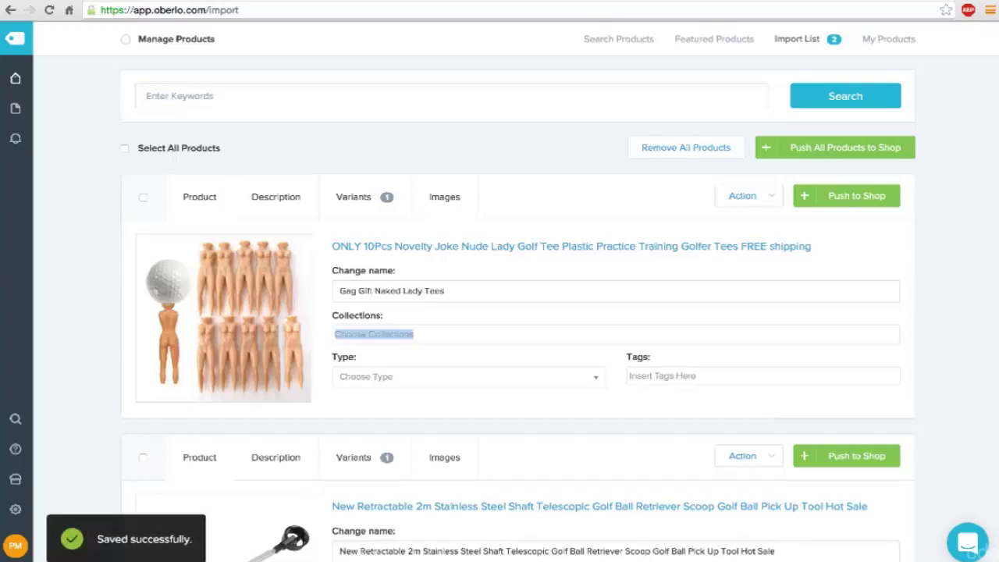
Step: Leave the product's Collections and Type fields empty
left_click(393, 335)
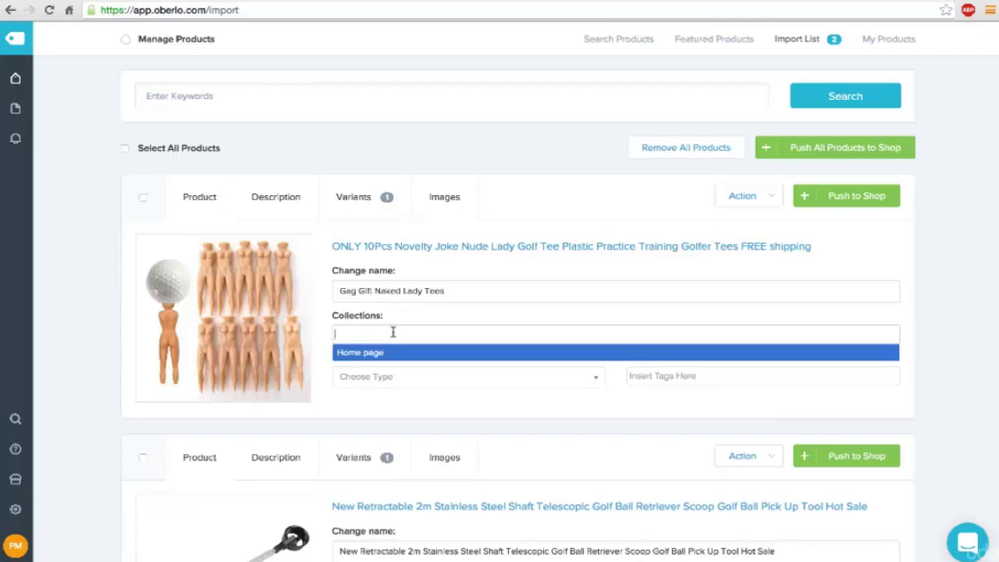
left_click(348, 402)
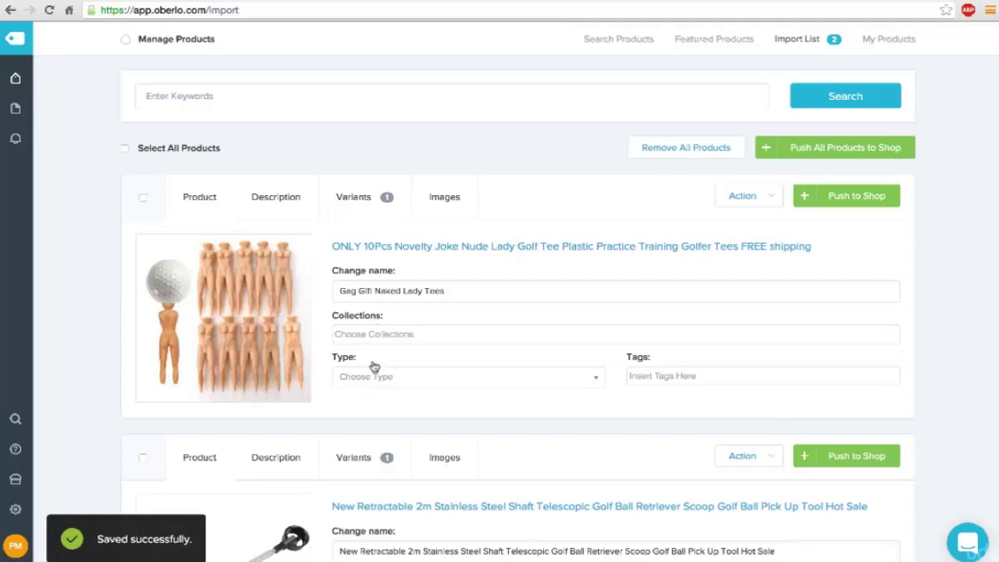
left_click(382, 378)
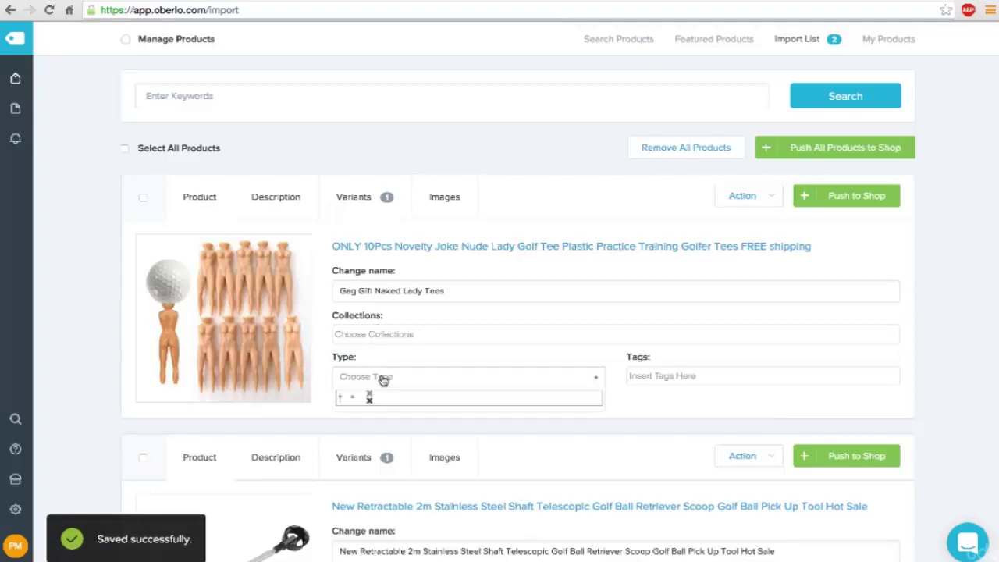
left_click(327, 376)
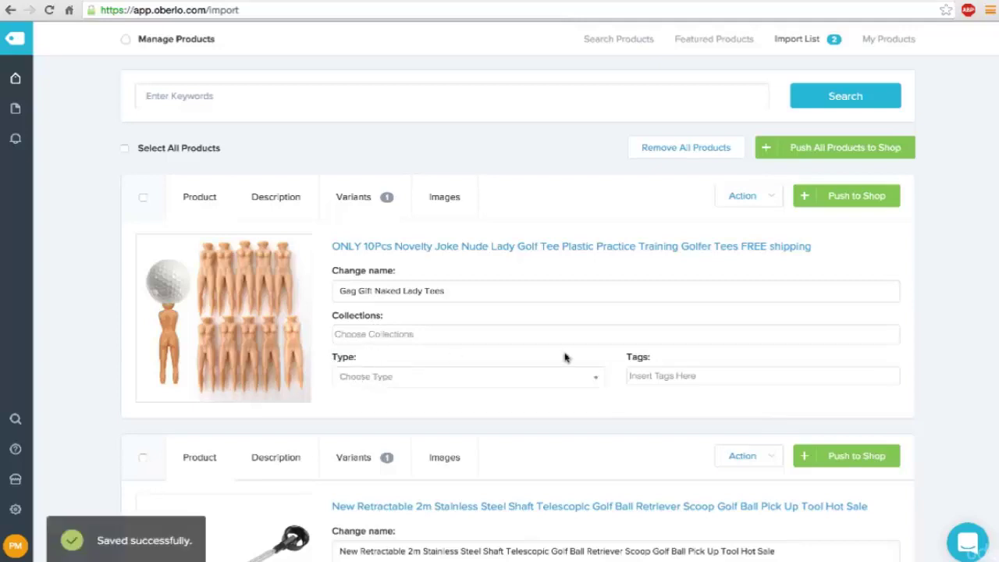
left_click(457, 378)
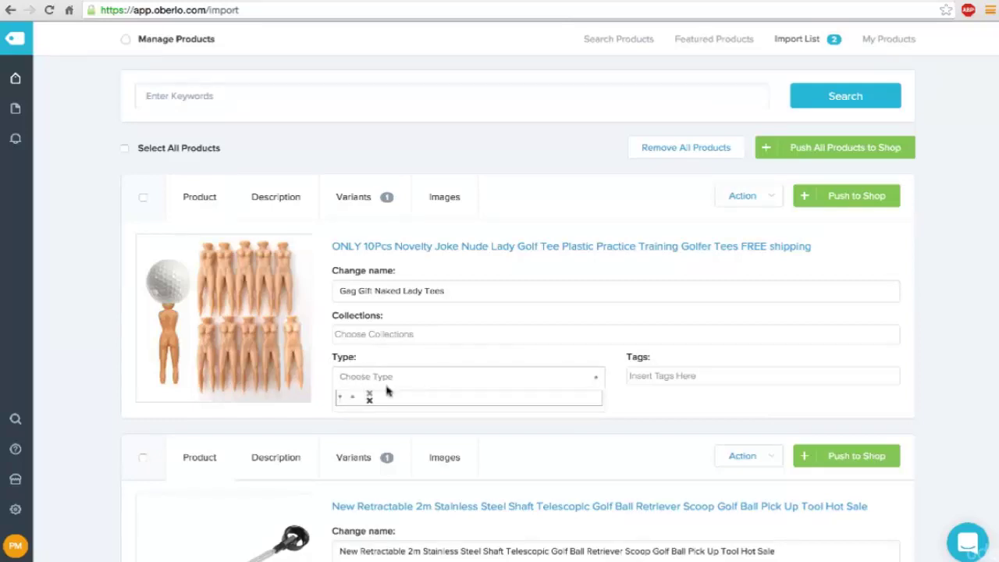
type("Pr")
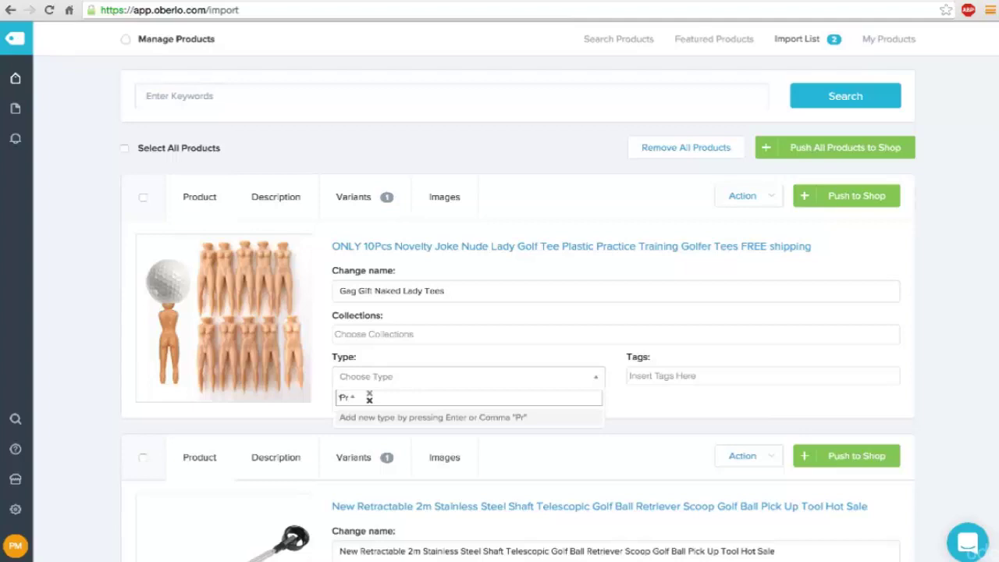
key("BackSpace")
key("BackSpace")
key("Tab")
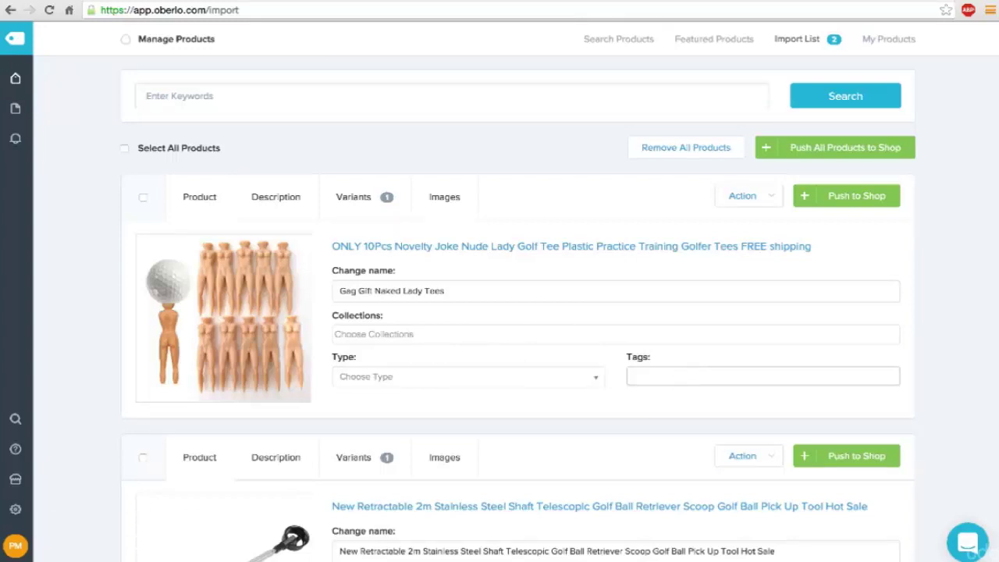
Step: Tag the product with 'Tees' and 'Gag Gift'
left_click(598, 380)
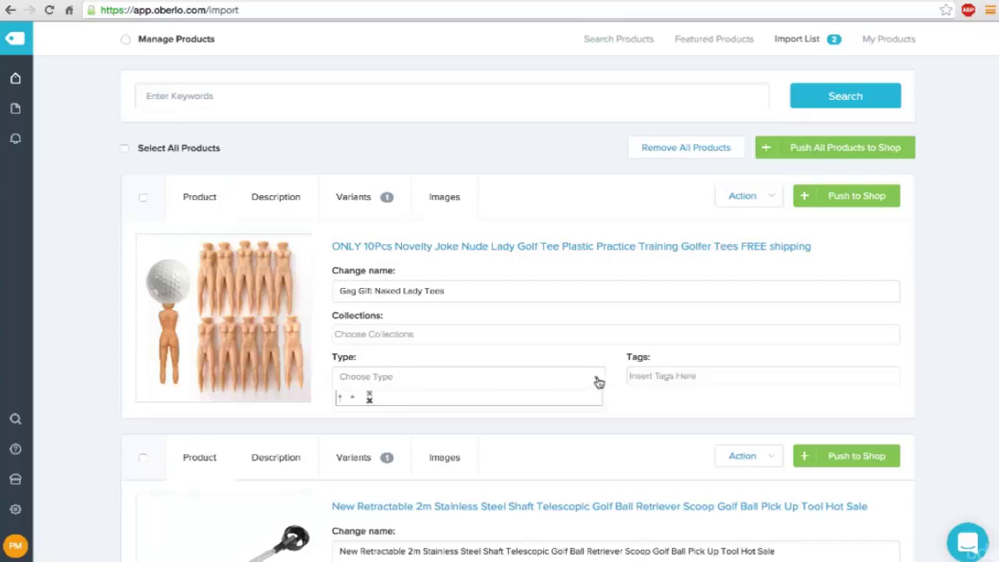
left_click(663, 377)
type("T")
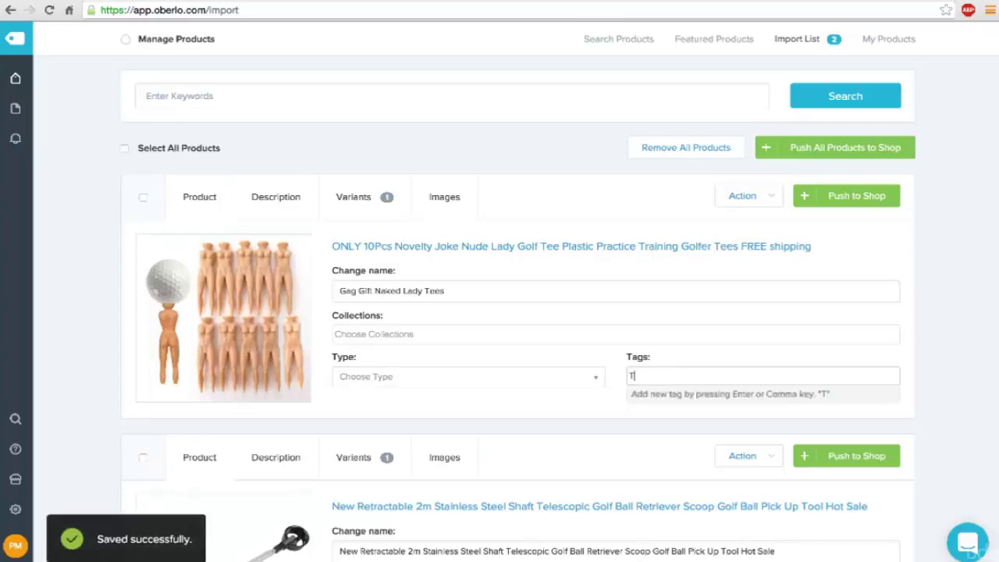
type("ees")
key("Return")
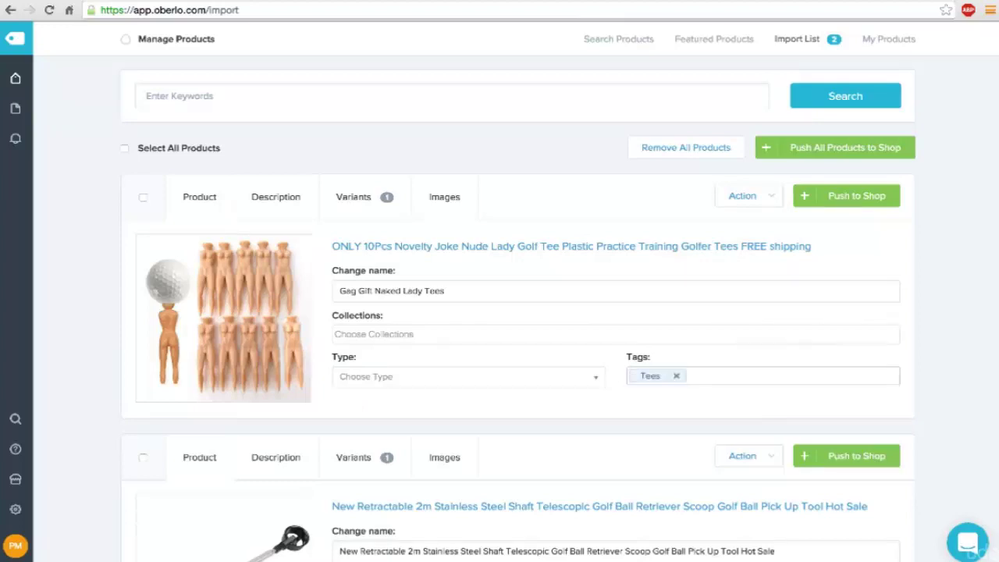
type("Gag Gift")
key("Return")
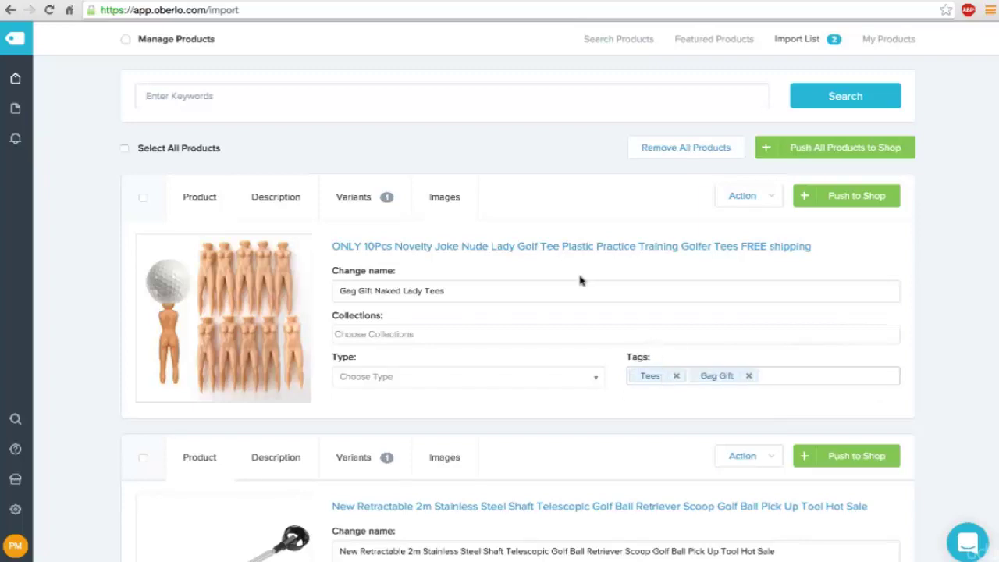
Step: In the Description, add a blank top line and duplicate the 'Material: Plastic' line
left_click(286, 200)
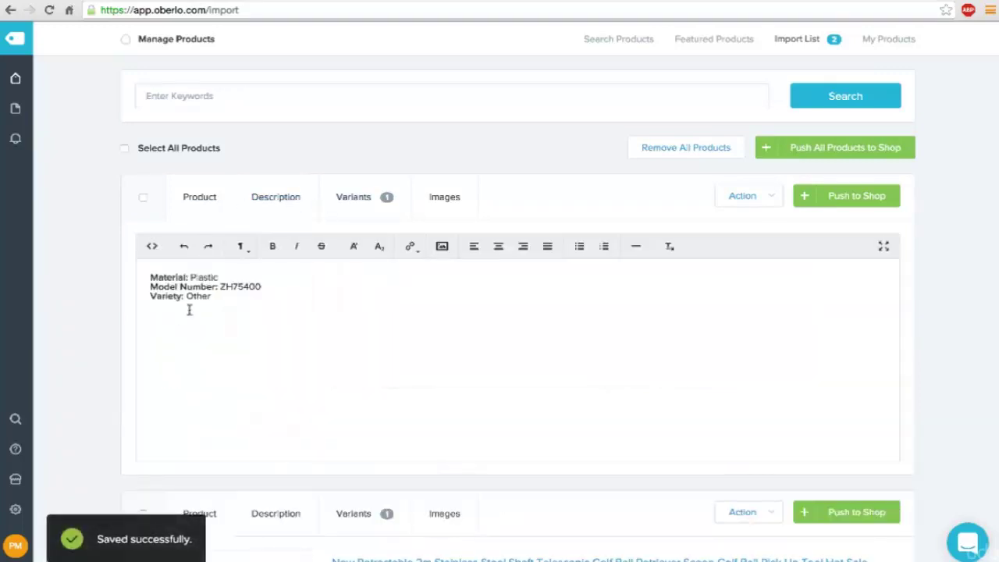
left_click(149, 277)
key("Return")
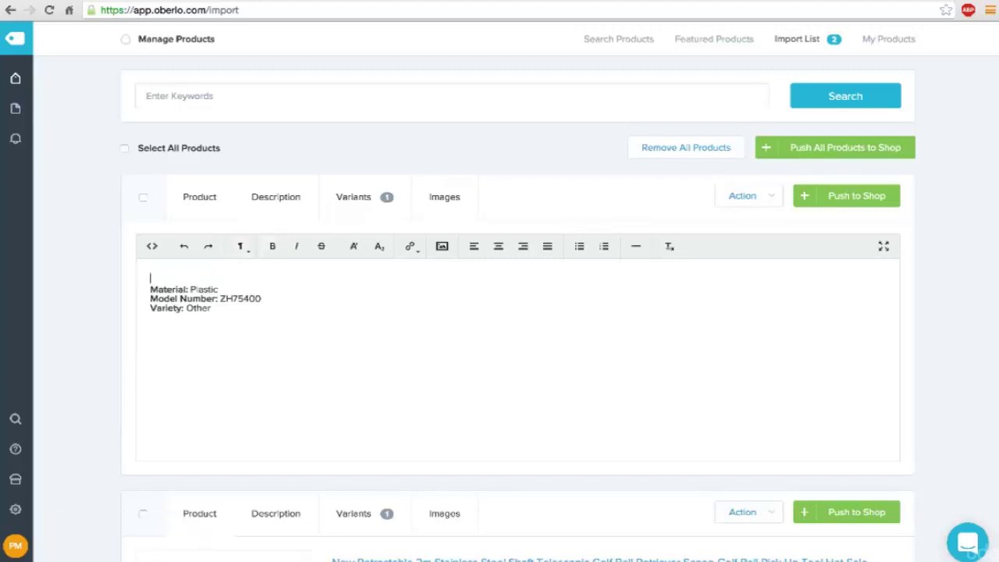
left_click_drag(226, 291, 151, 289)
key("ctrl+c")
key("Right")
key("Return")
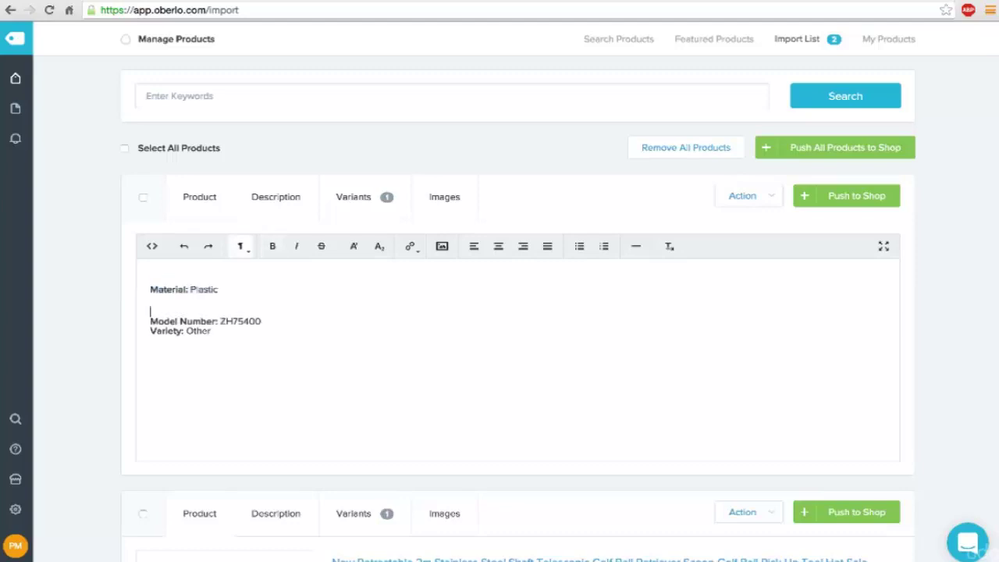
key("ctrl+v")
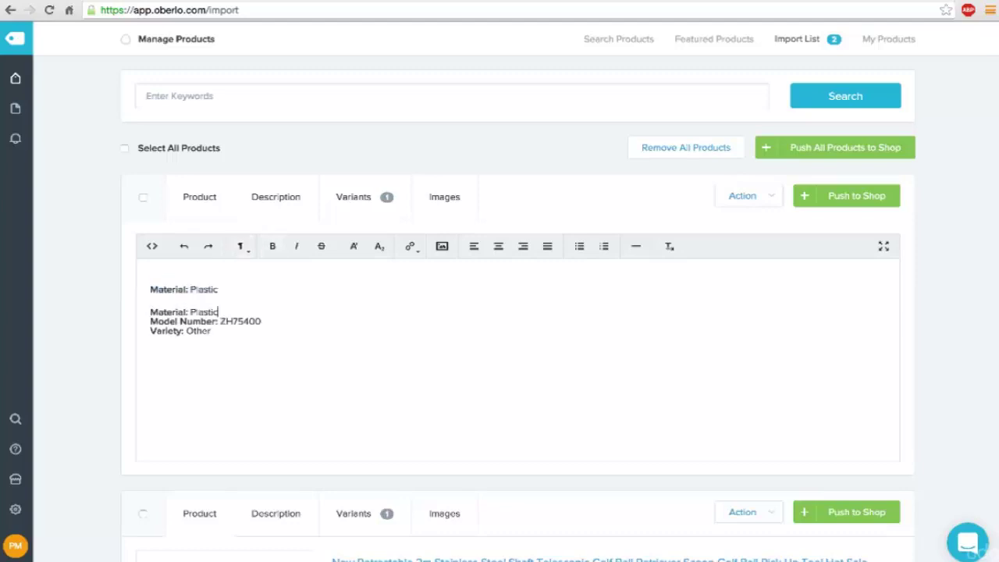
key("Up")
key("Delete")
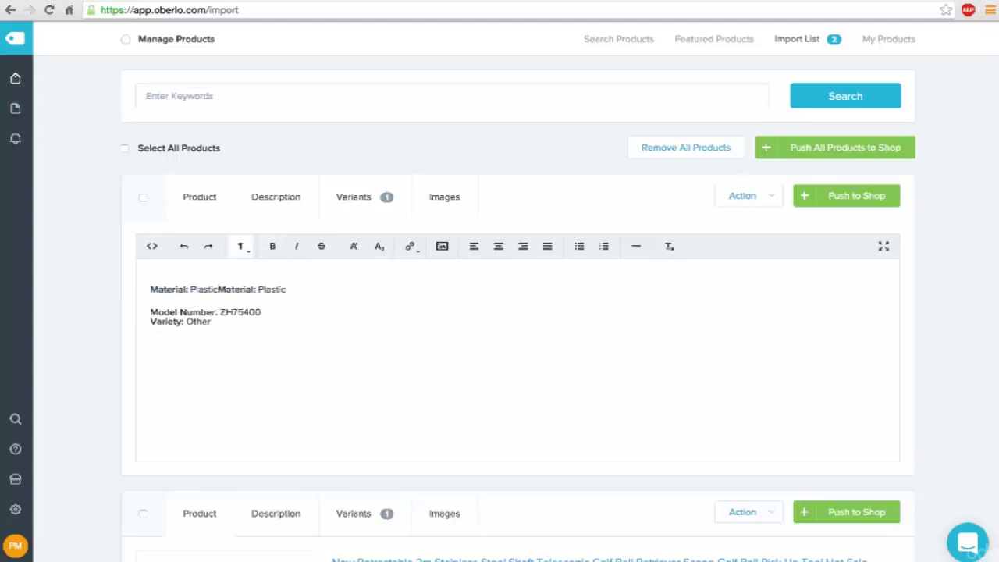
key("Return")
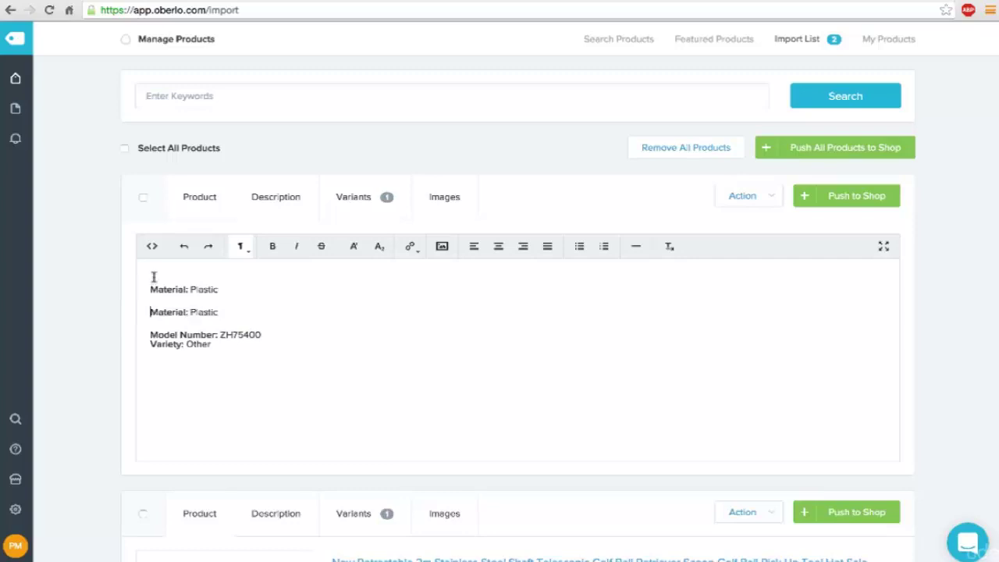
Step: Bullet the lines, make the first 'Quantity: 10 per package', and delete Model Number and Variety
left_click_drag(147, 287, 289, 363)
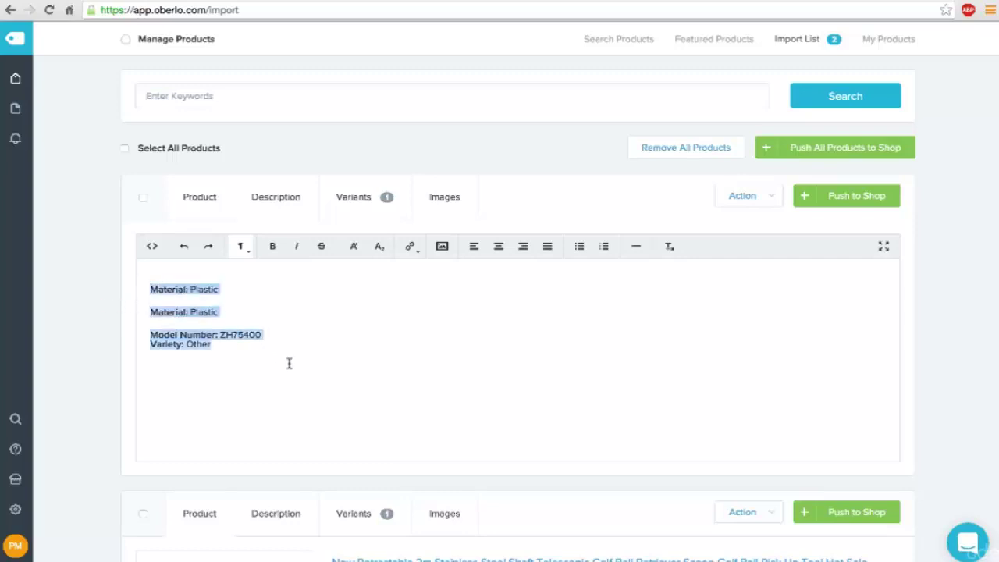
left_click(579, 246)
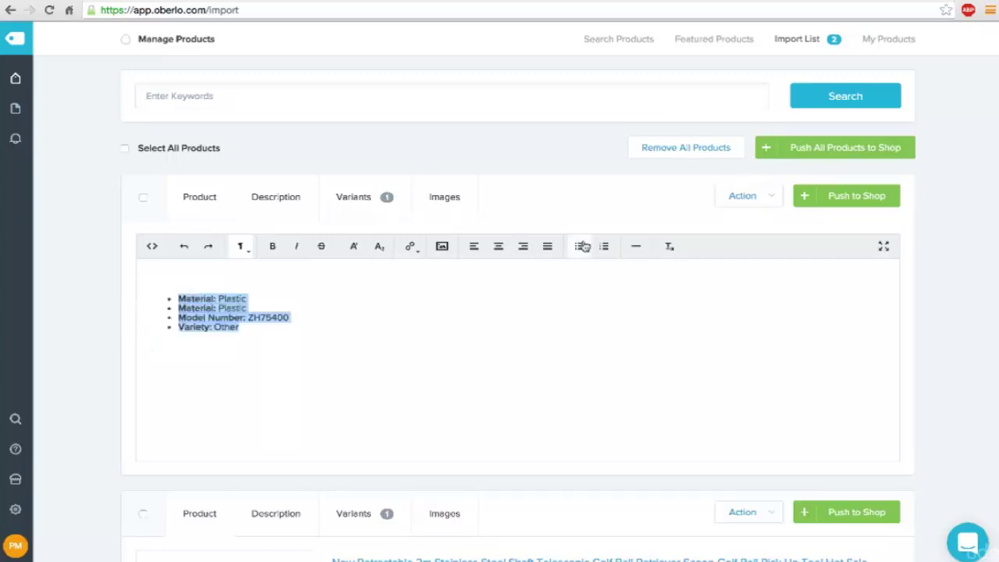
double_click(196, 308)
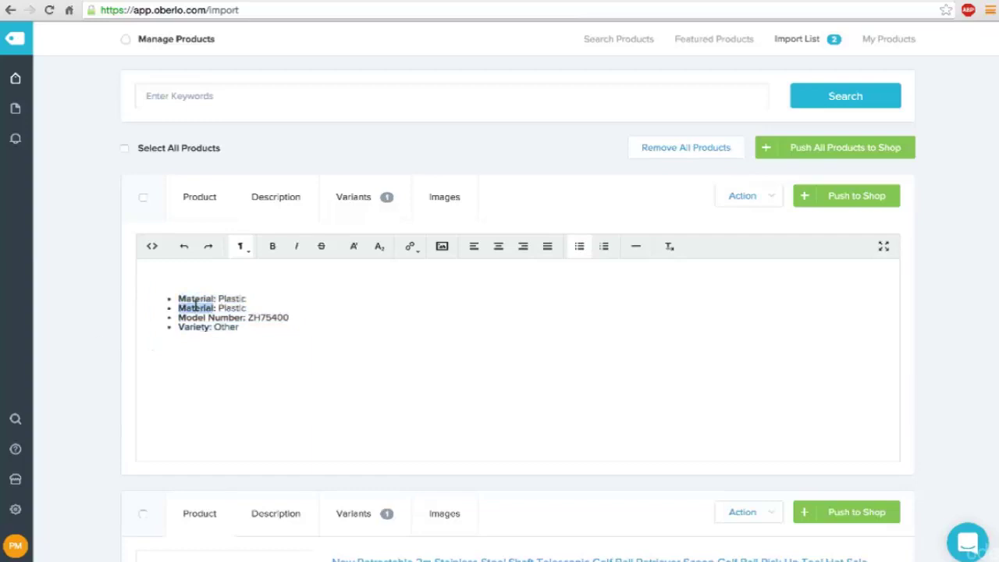
left_click(179, 298)
type("Quant")
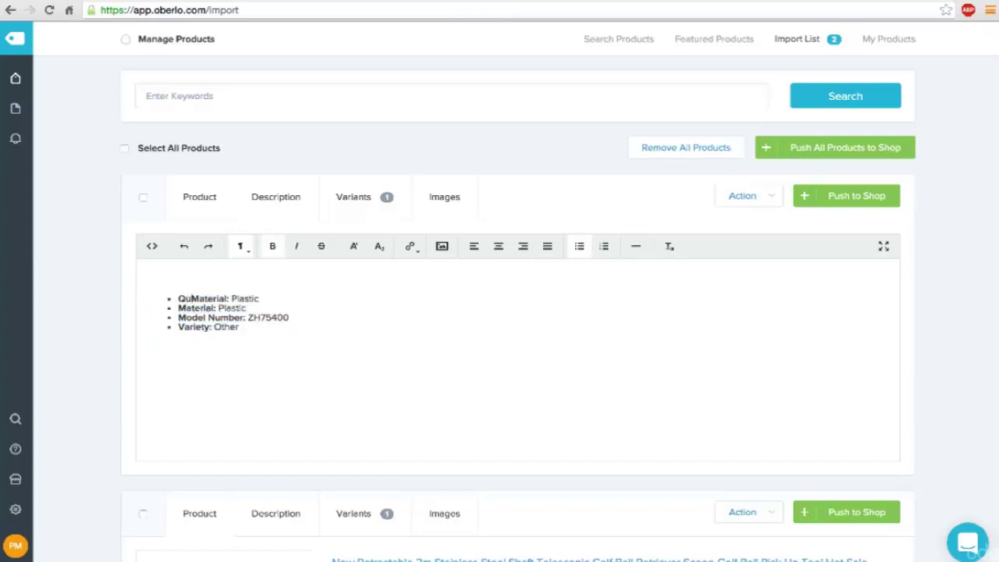
type("ity")
key("Delete")
key("Delete")
key("Delete")
key("Delete")
key("Delete")
key("Delete")
key("Delete")
key("Delete")
left_click(220, 298)
type("10 ")
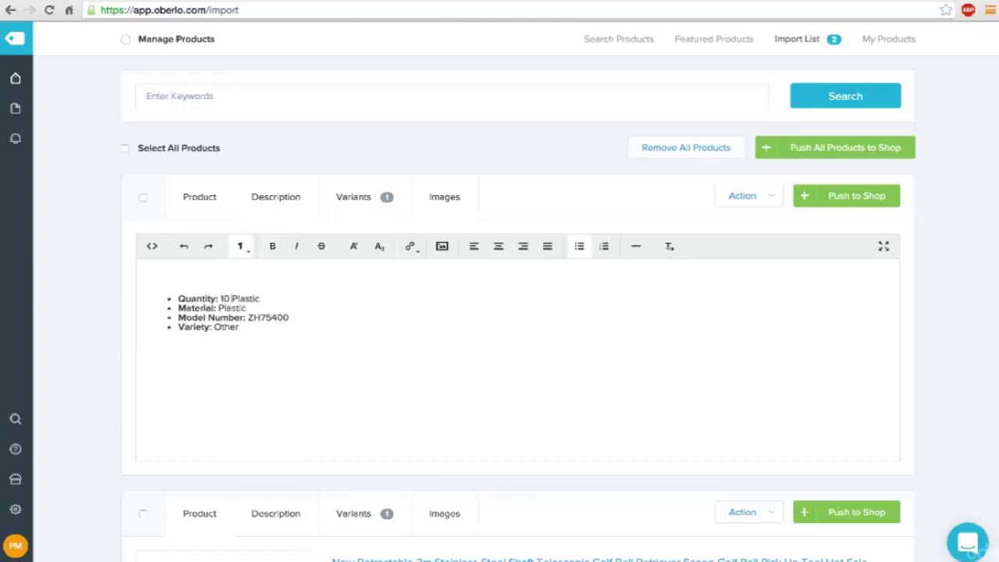
type("per package")
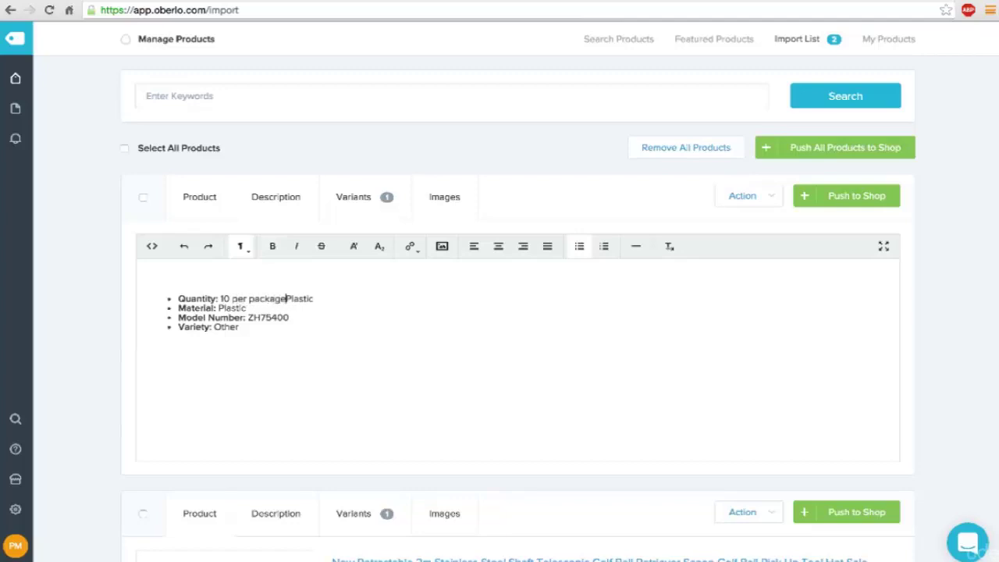
key("Delete")
key("Delete")
key("Delete")
key("Delete")
key("Delete")
key("Delete")
left_click_drag(247, 309, 275, 348)
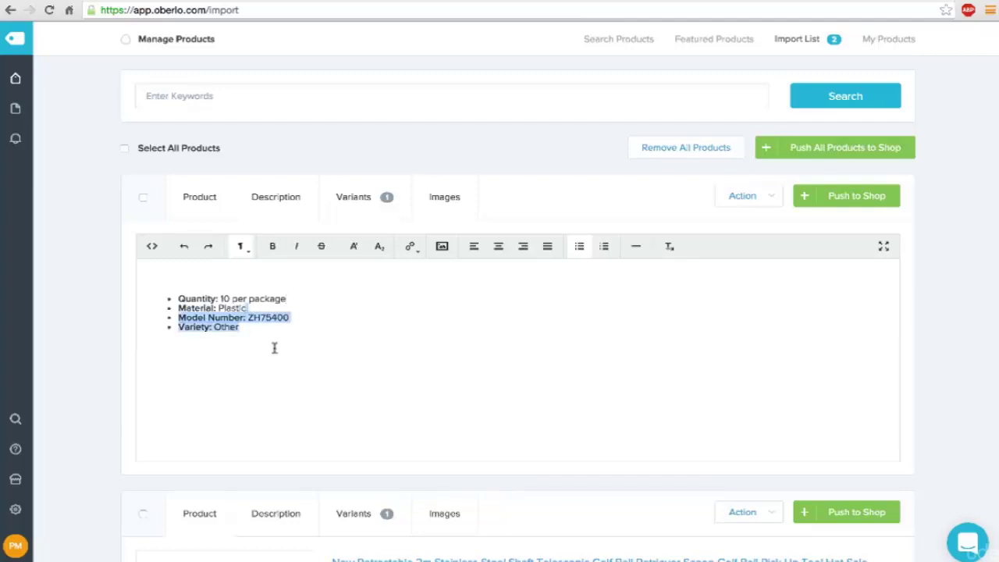
key("Delete")
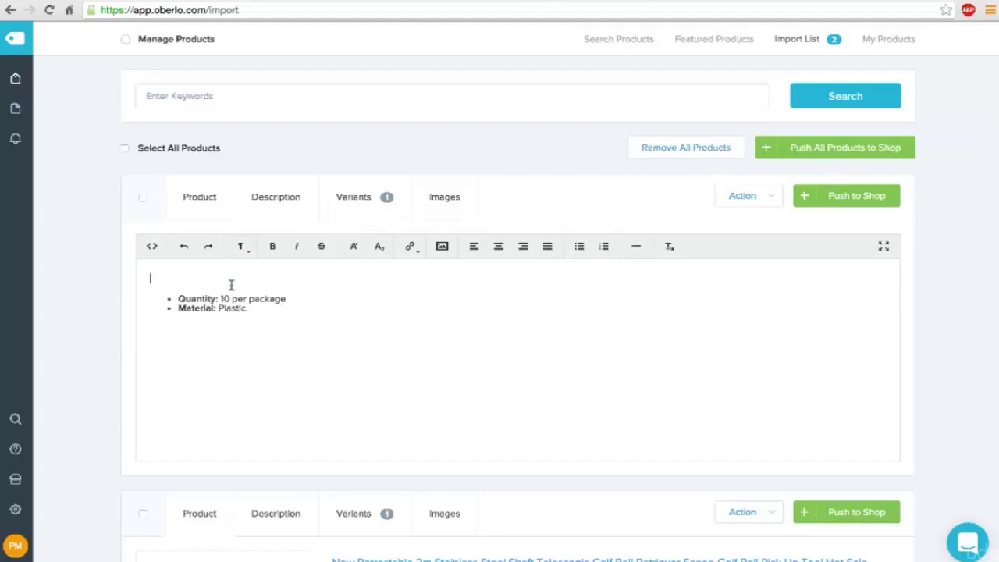
Step: Type the opening pitch ending 'These tees would make the perfect gift for your next trip to the links.'
type("Have a co")
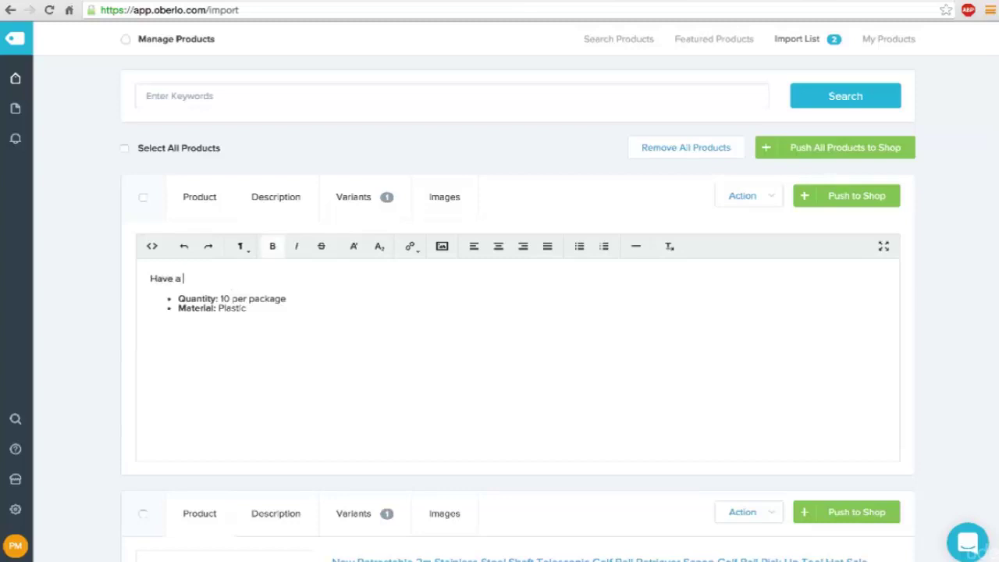
key("BackSpace")
key("BackSpace")
type("bachelor party outing or ")
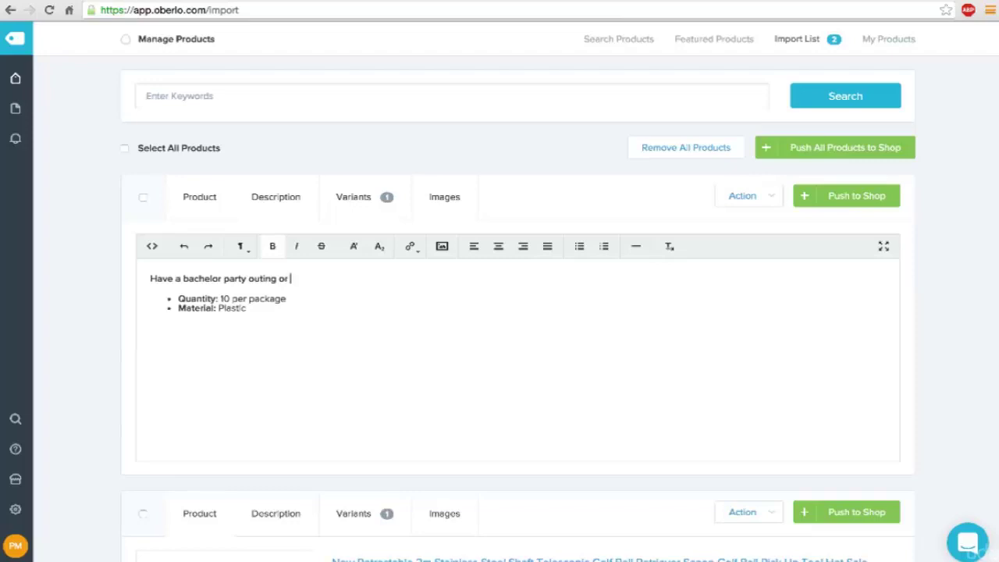
type("a ")
type("fun-loving")
key("BackSpace")
key("BackSpace")
key("BackSpace")
key("BackSpace")
key("BackSpace")
key("BackSpace")
key("BackSpace")
key("BackSpace")
key("BackSpace")
key("BackSpace")
key("BackSpace")
type("jokester friend wh")
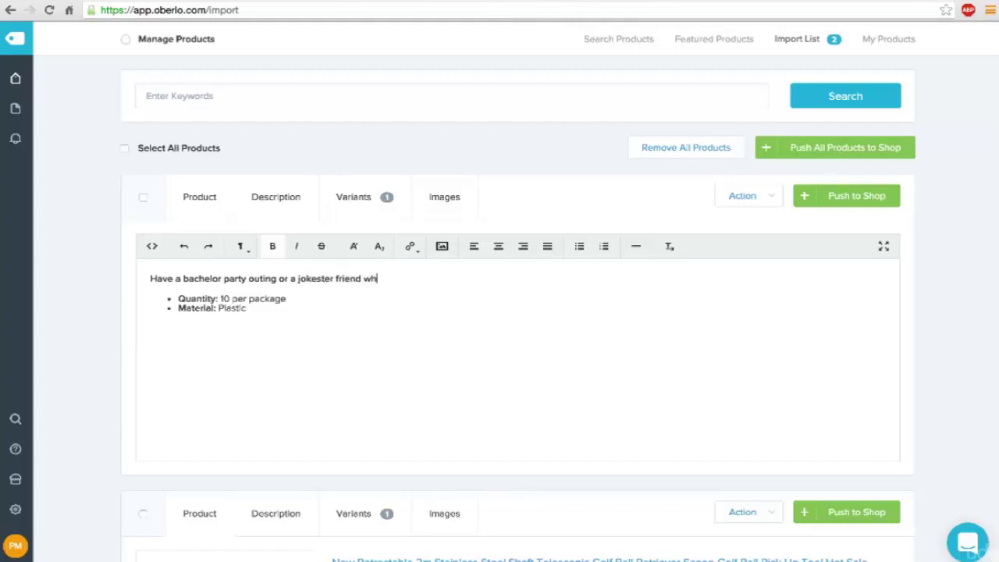
type("o'd love a good l")
type("augh?")
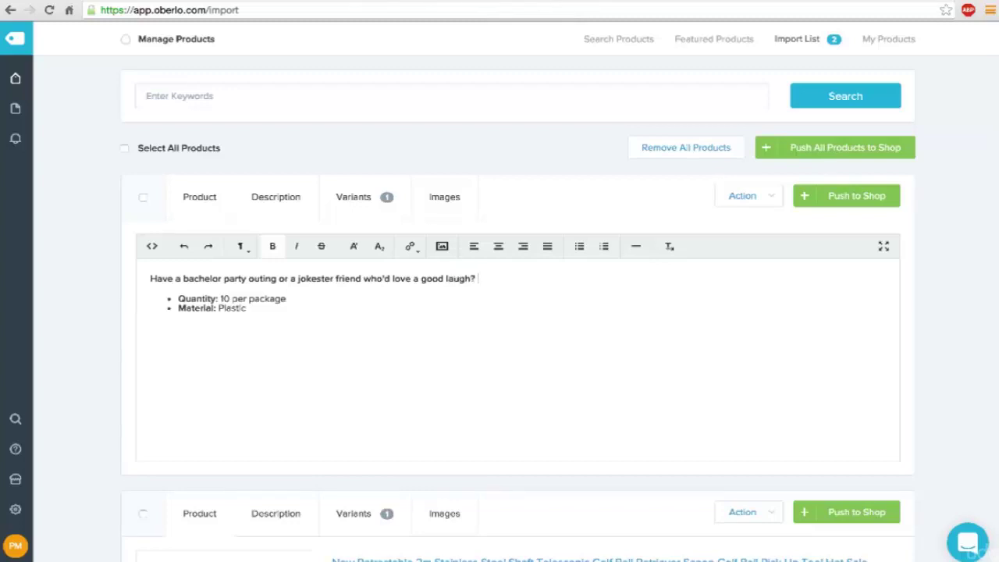
type(" These tees would make the")
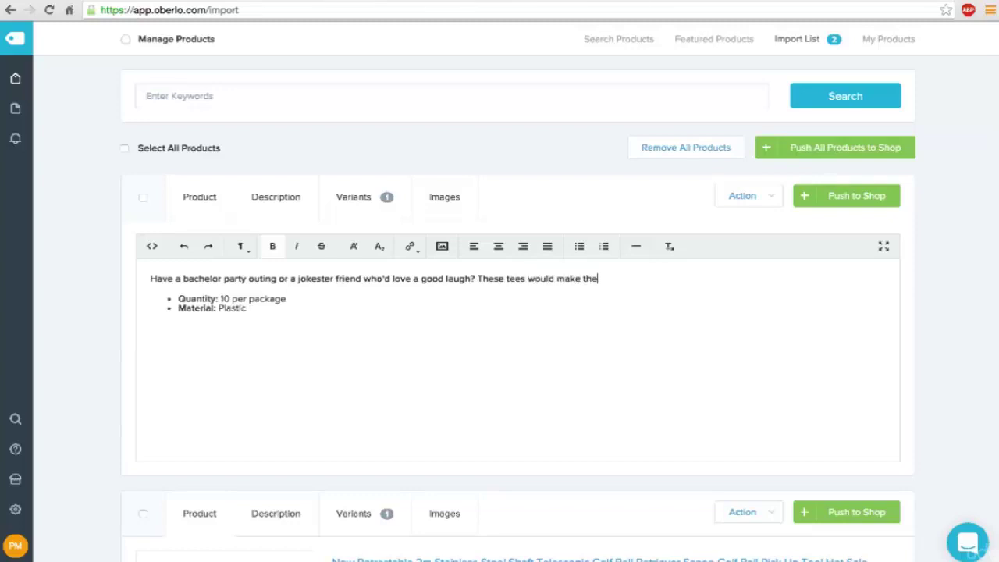
type(" perfect gift for your nex")
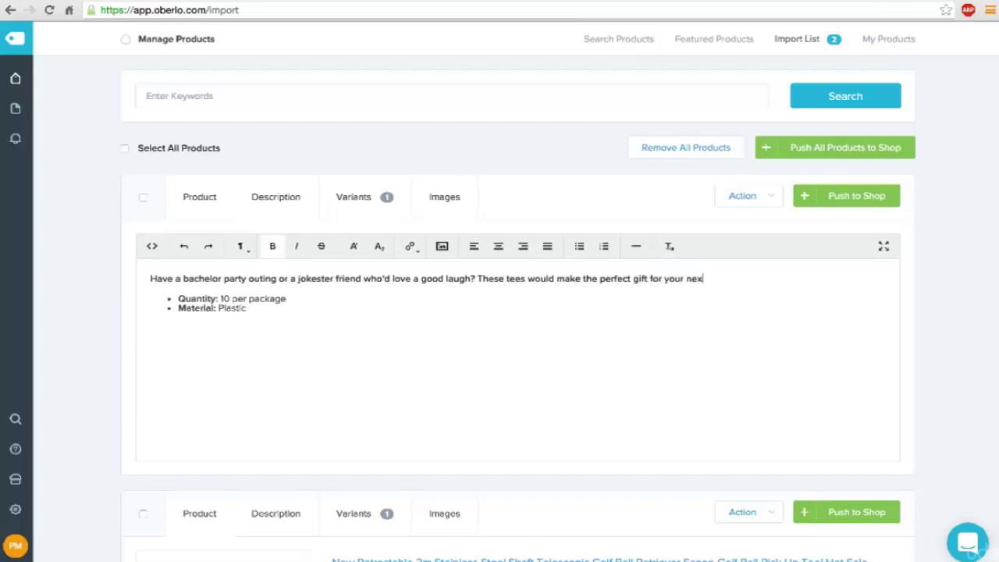
type("t trip to the links.")
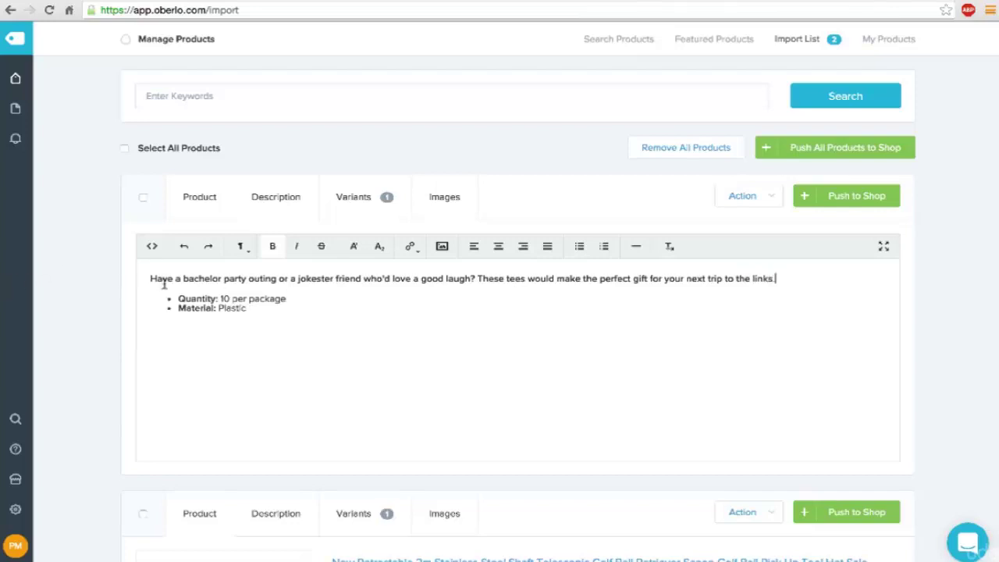
Step: Unbold the opening sentence and add a new line below the Material bullet
left_click(146, 278)
key("shift+End")
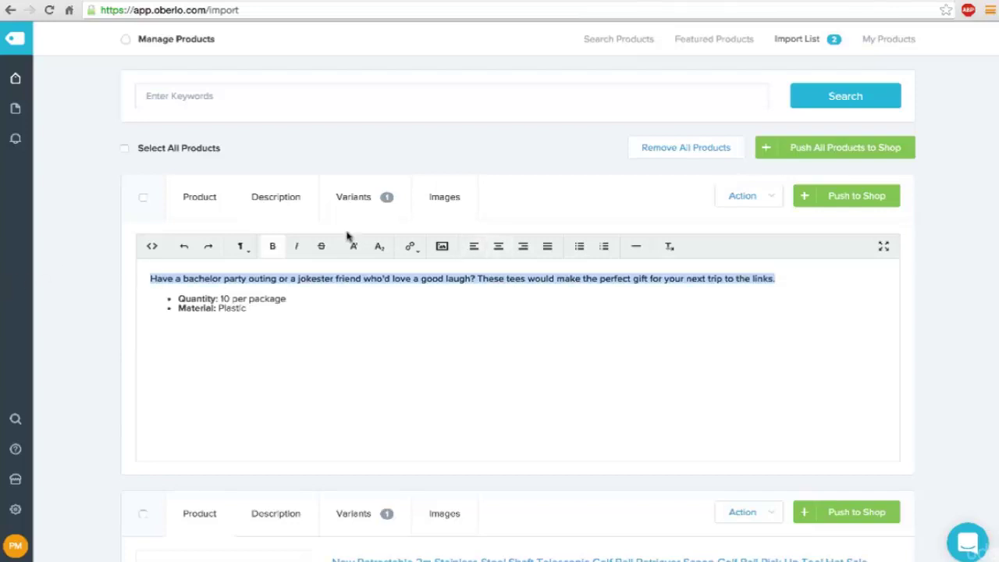
left_click(273, 246)
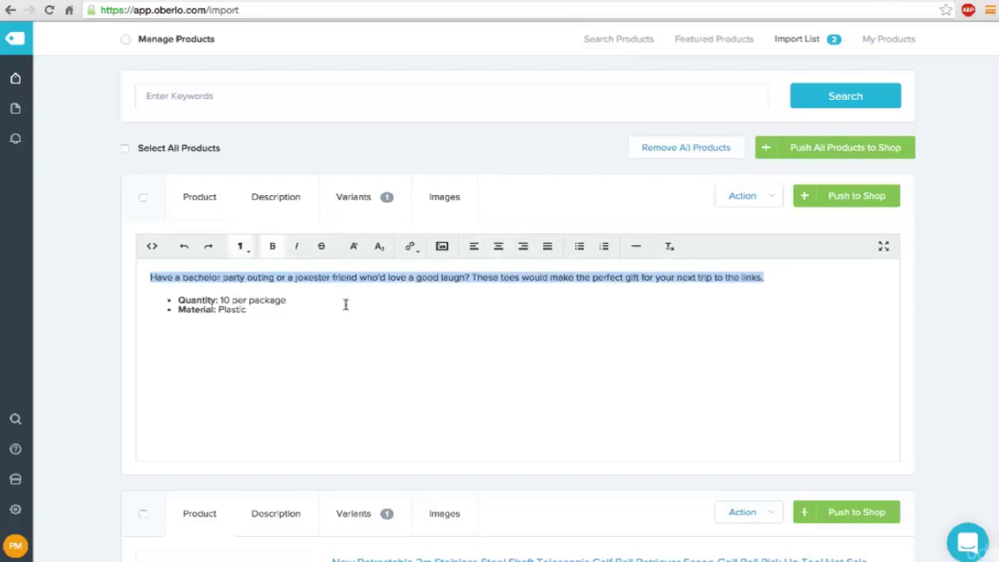
left_click(301, 310)
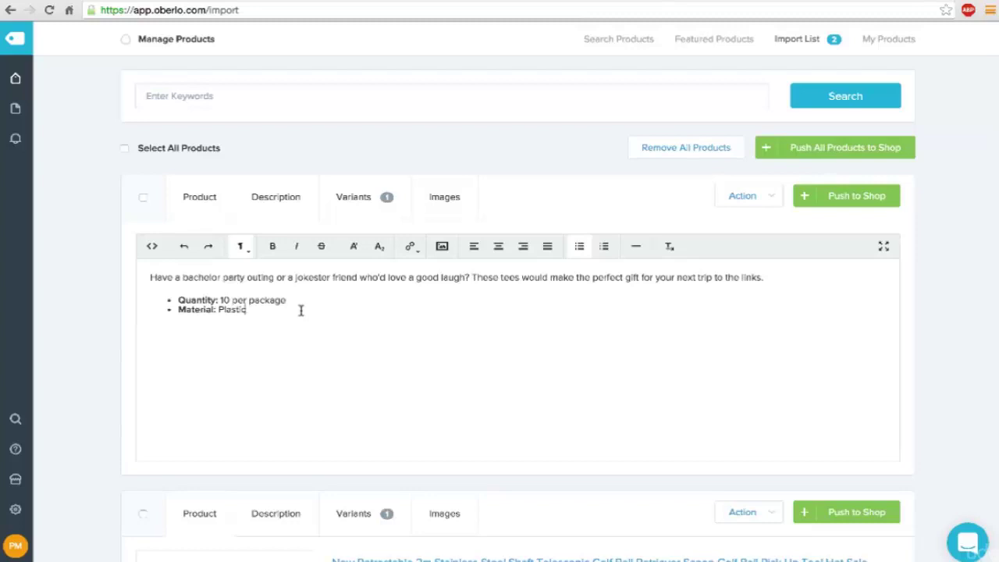
key("Return")
key("Return")
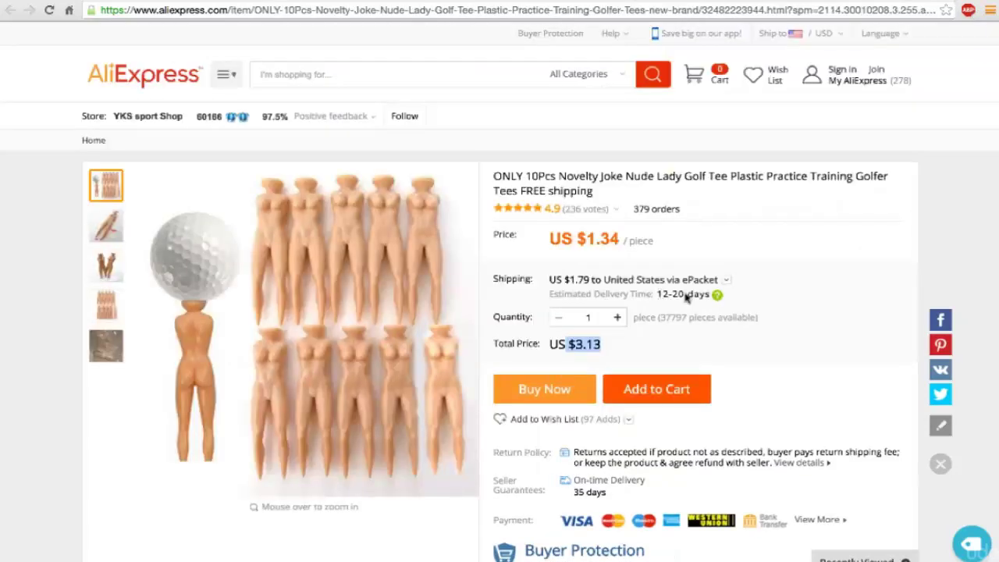
Step: Highlight the 12-20 day delivery estimate on AliExpress, then return to the Oberlo tab
left_click(679, 294)
left_click_drag(679, 295, 658, 294)
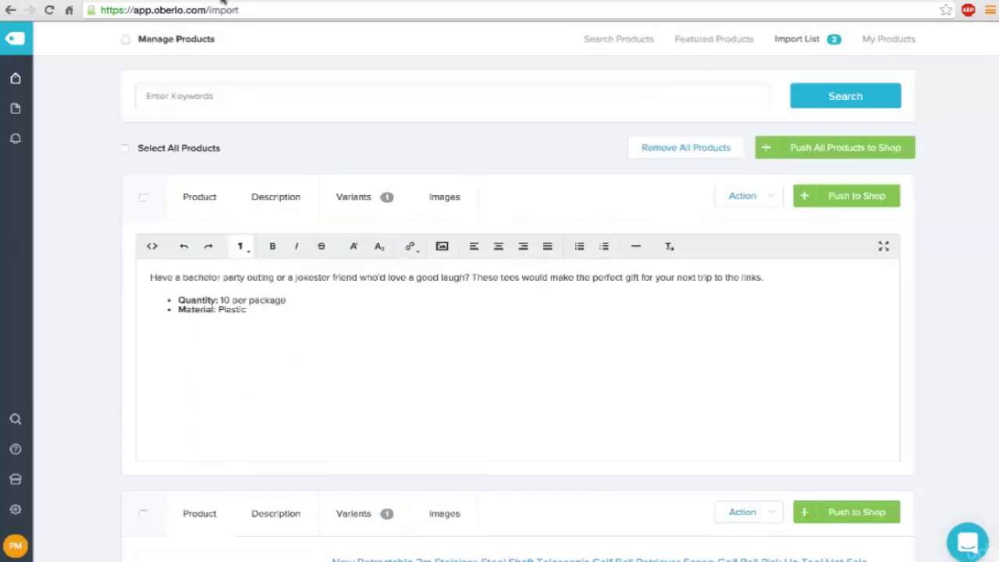
left_click(224, 3)
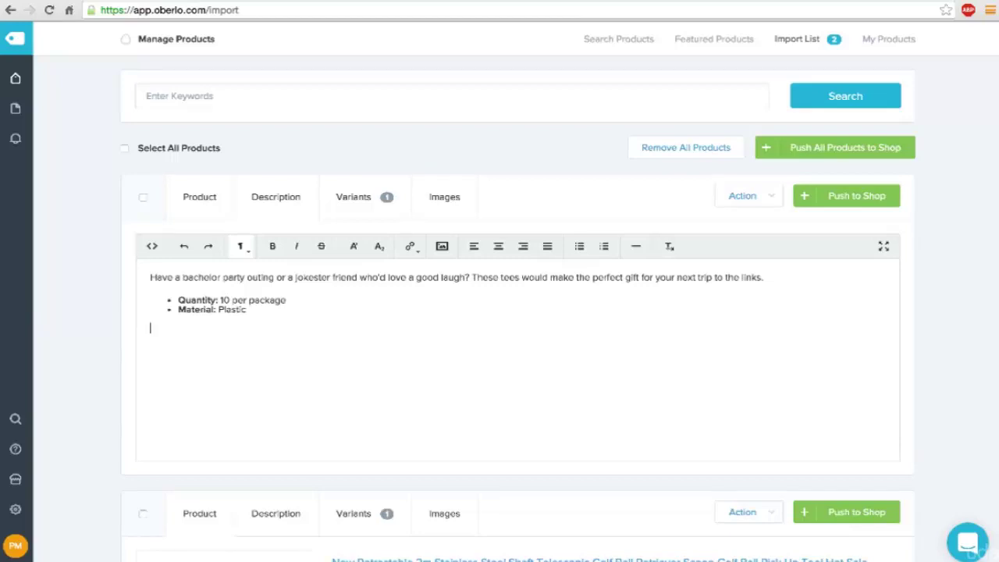
Step: Add the line 'Due to high demand, please allow 2-4 weeks for delivery.' to the description
type("Due to high deman")
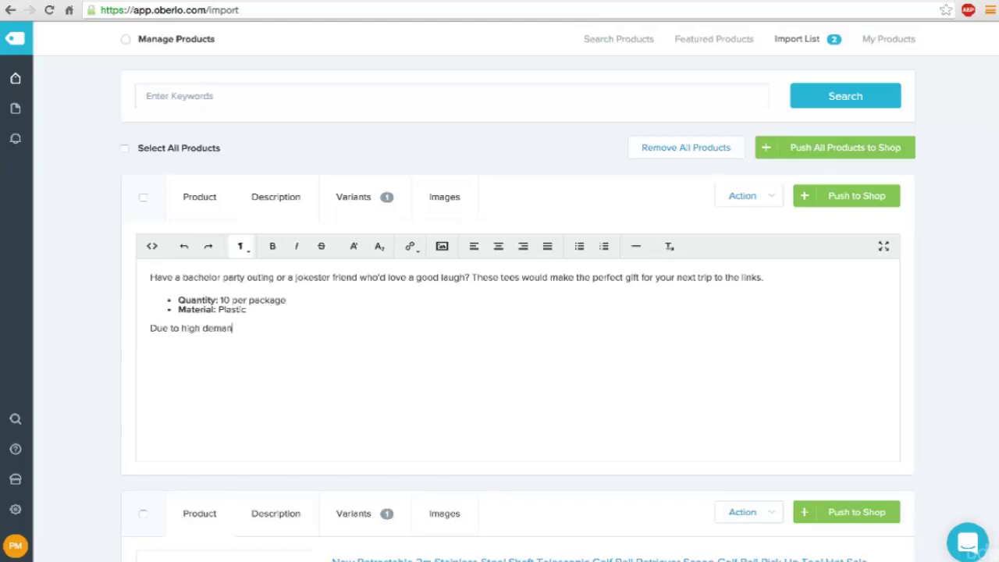
type("d, please allow 2-4 weeks ")
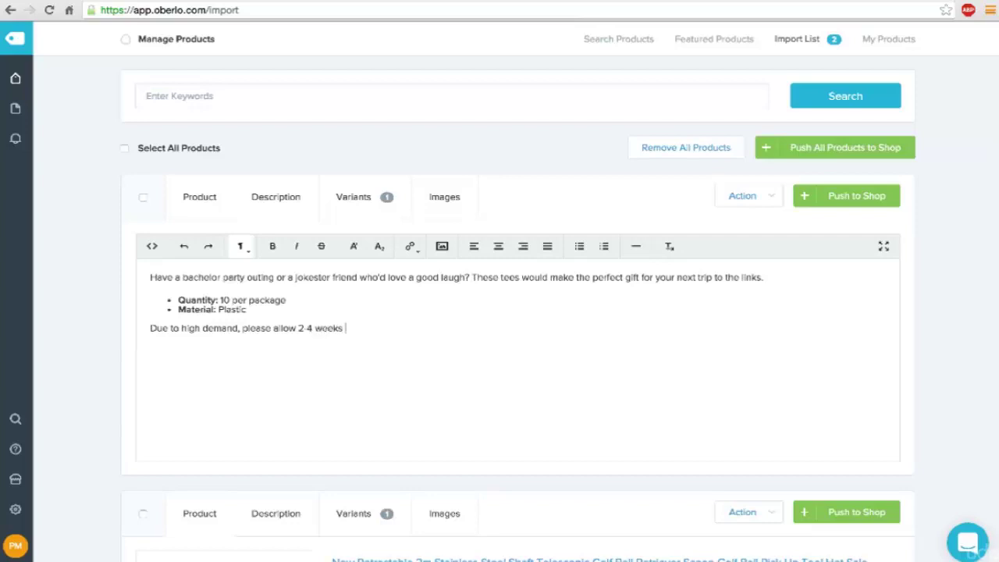
type("for delivery.")
left_click_drag(298, 328, 378, 334)
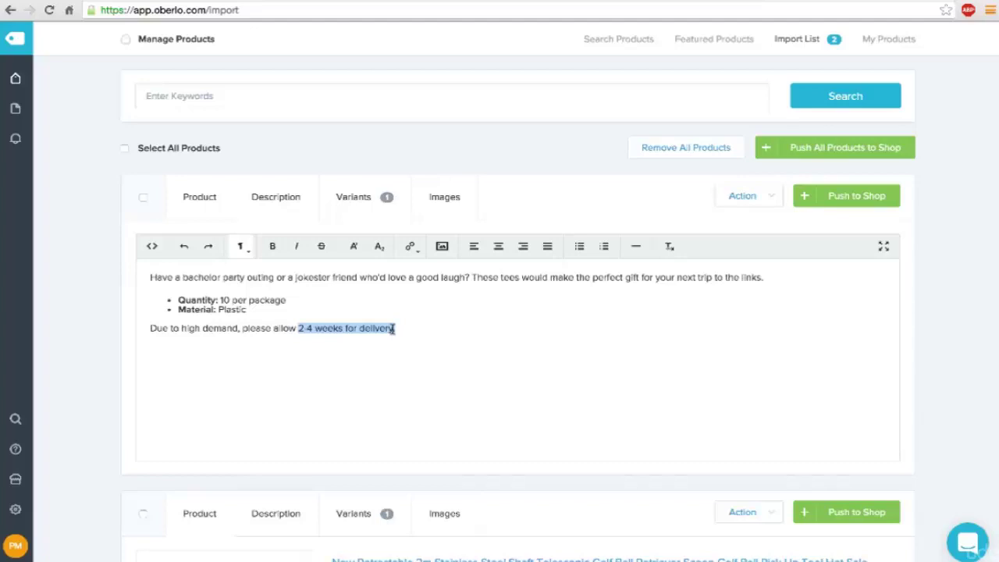
left_click_drag(392, 328, 395, 328)
left_click(395, 329)
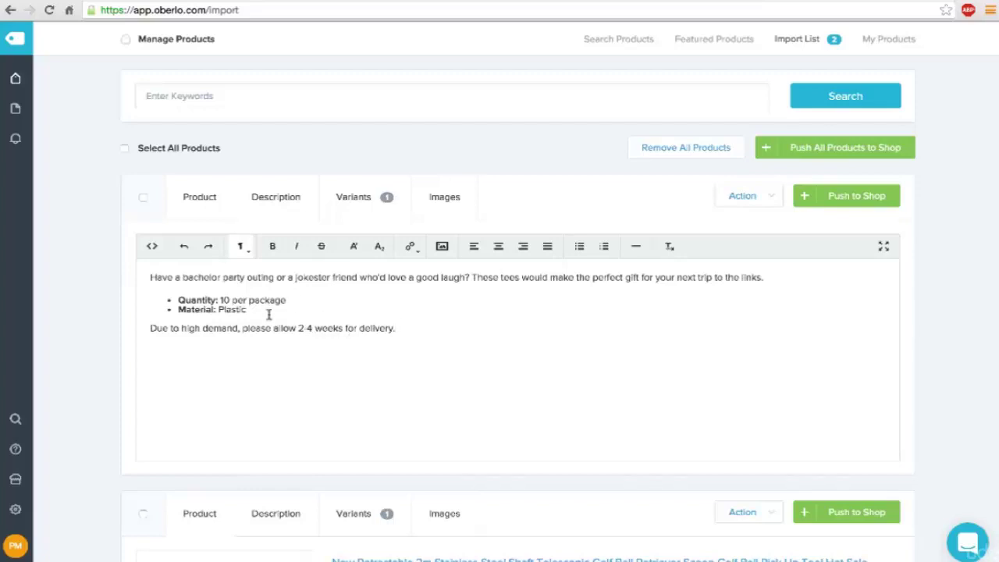
Step: Turn on 'Prevent product price from auto-updating' in the tees' Variants tab
left_click(352, 201)
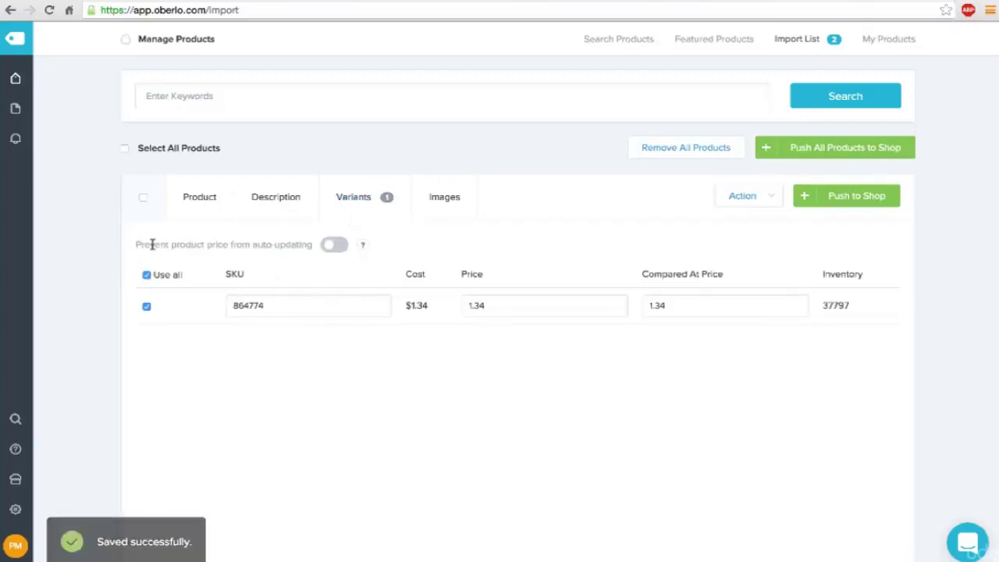
left_click(328, 246)
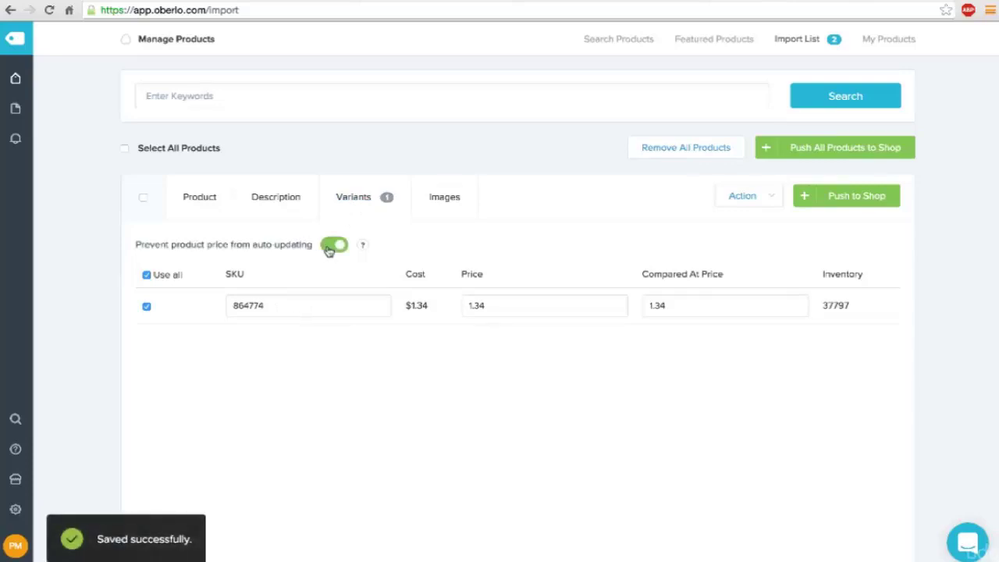
left_click(562, 3)
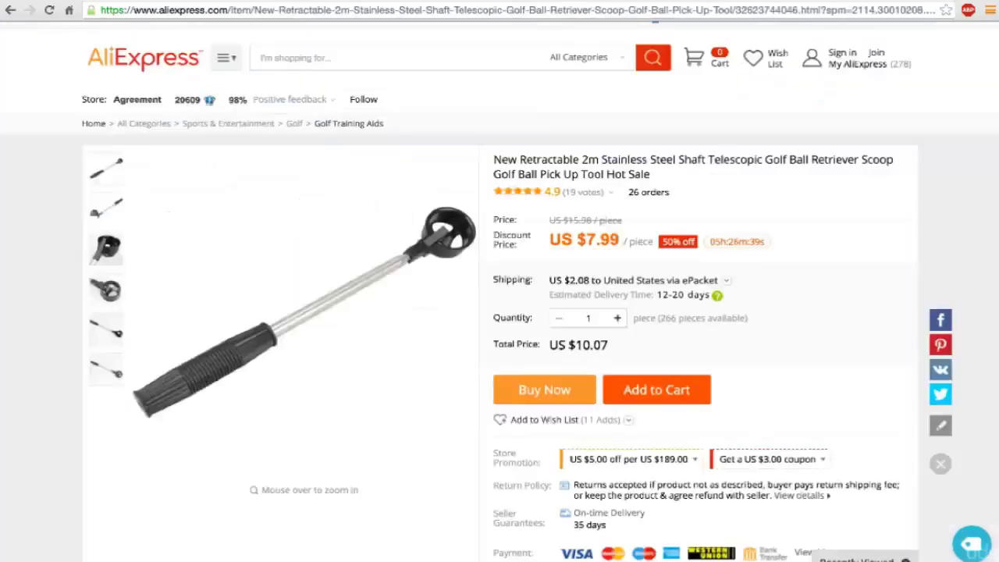
left_click(655, 21)
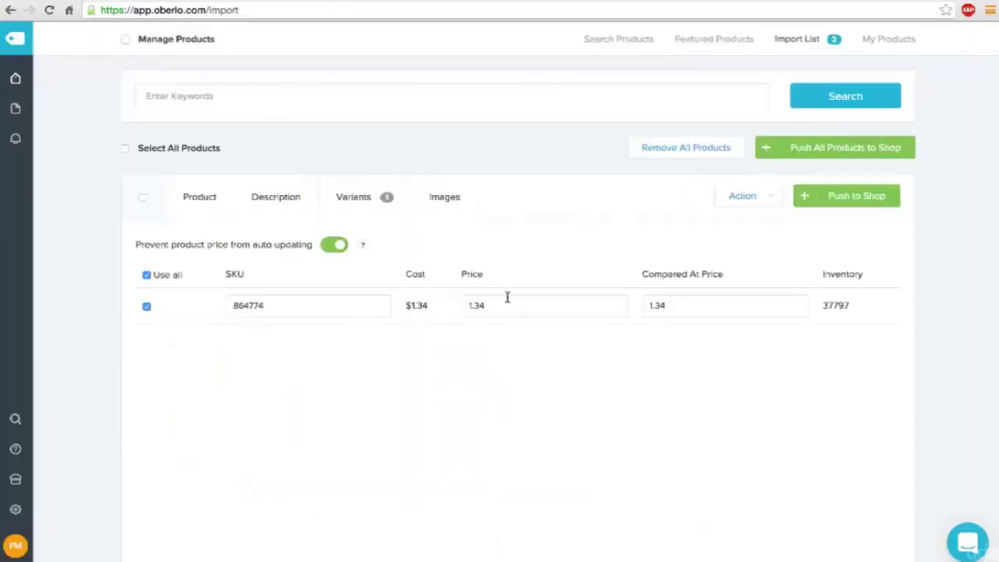
Step: Change the variant price from 1.34 to 0.00 and set Compared At Price to 10
double_click(522, 304)
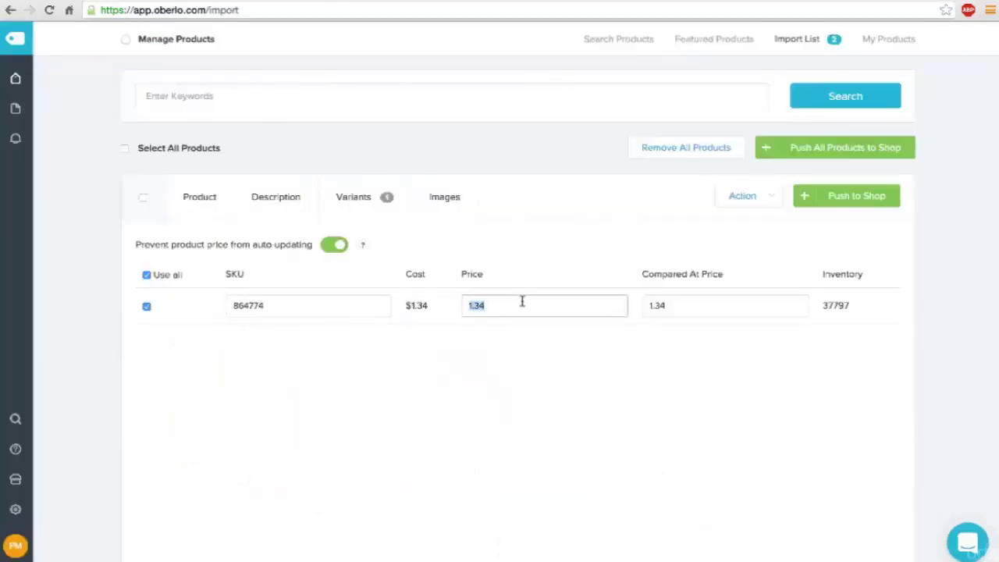
type("0.00")
key("Tab")
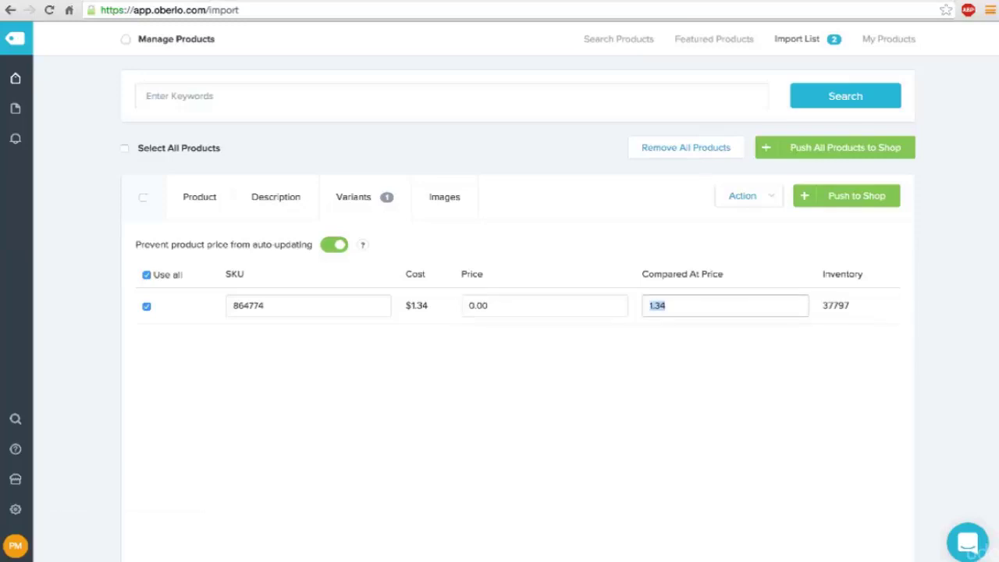
type("10")
Step: Tick the second, fourth and 7cm measurement photos in the product's Images gallery
left_click(443, 200)
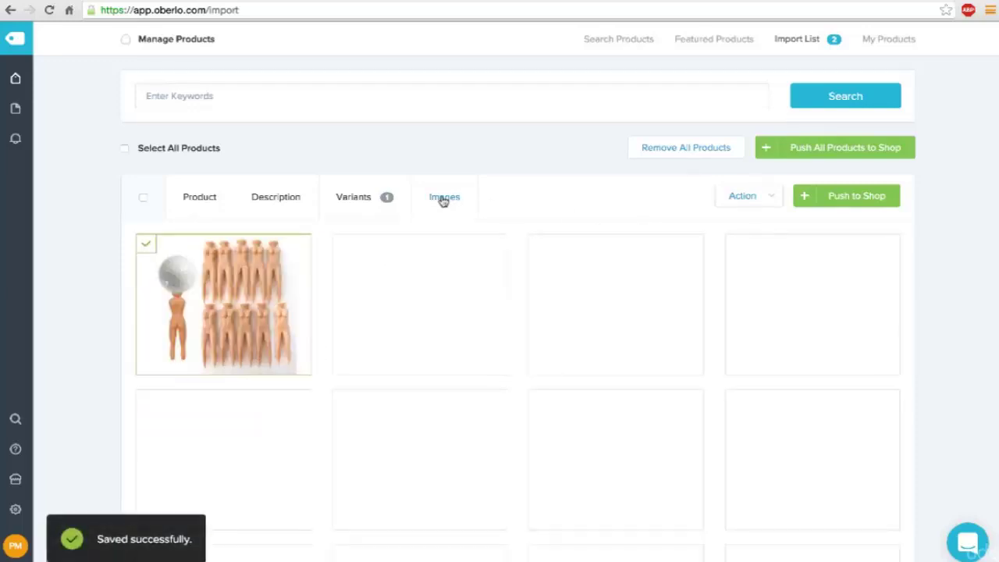
scroll(932, 339, "down", 3)
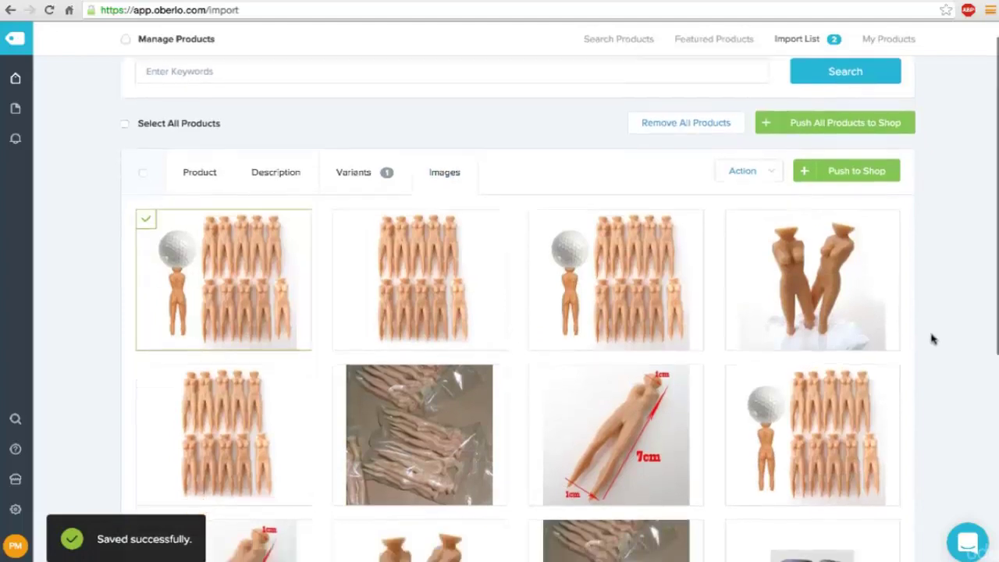
scroll(933, 338, "down", 1)
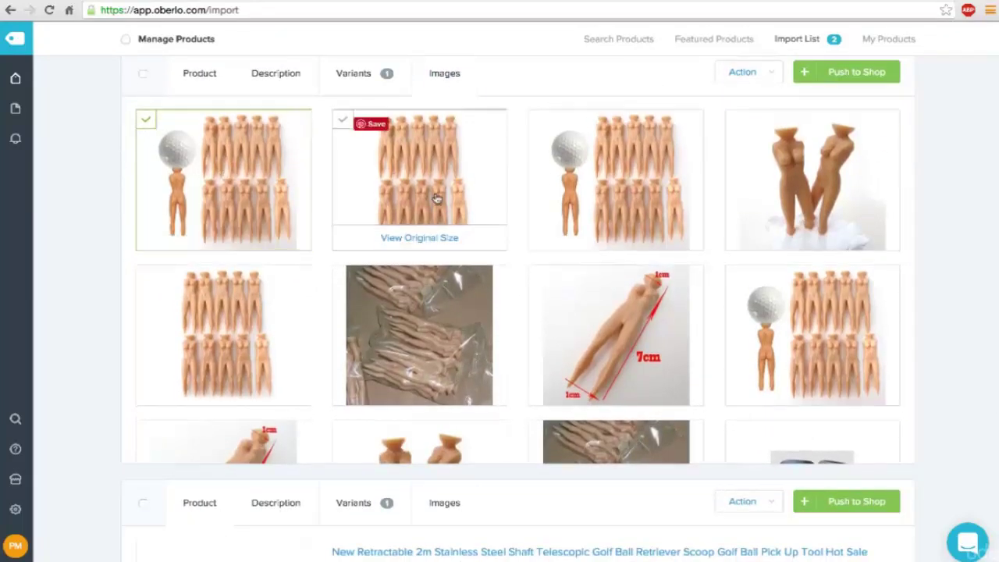
scroll(437, 198, "down", 3)
scroll(437, 199, "down", 8)
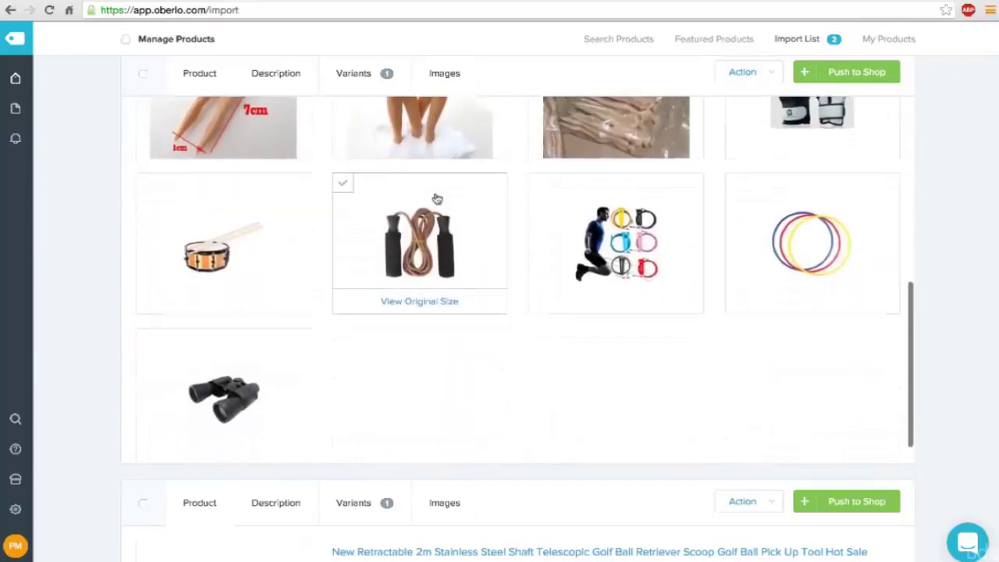
scroll(437, 198, "up", 4)
scroll(437, 198, "up", 6)
scroll(345, 243, "down", 1)
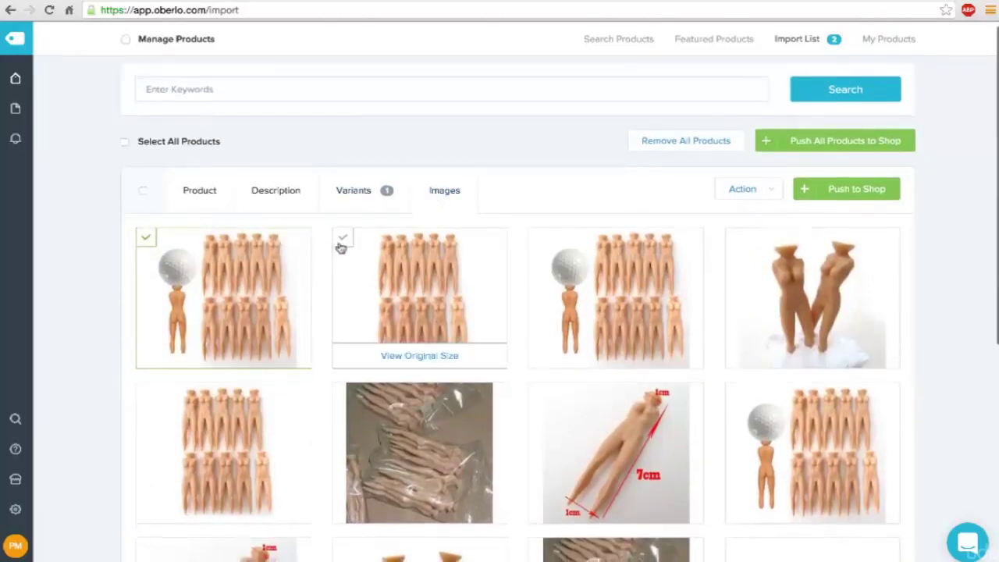
left_click(344, 242)
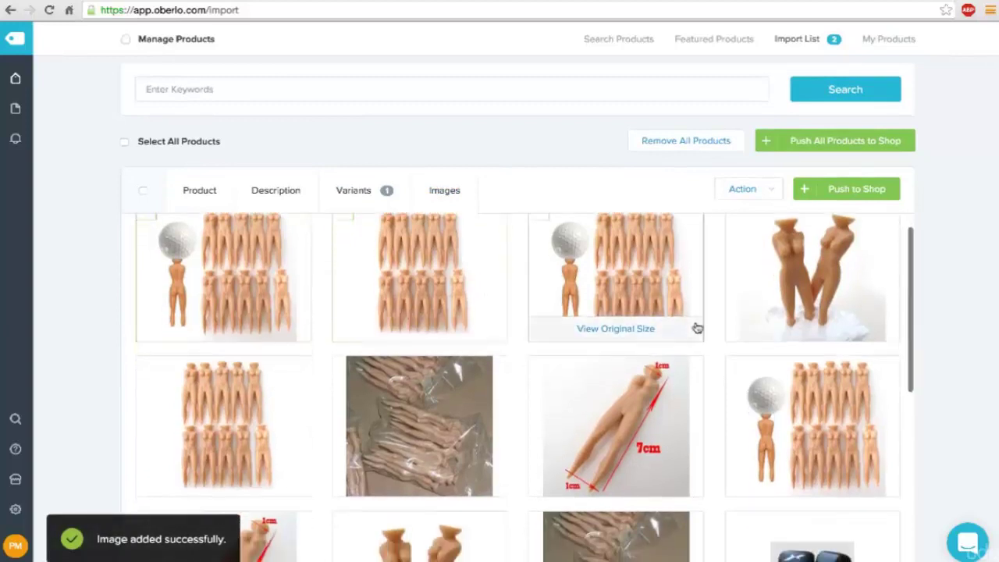
scroll(735, 252, "up", 1)
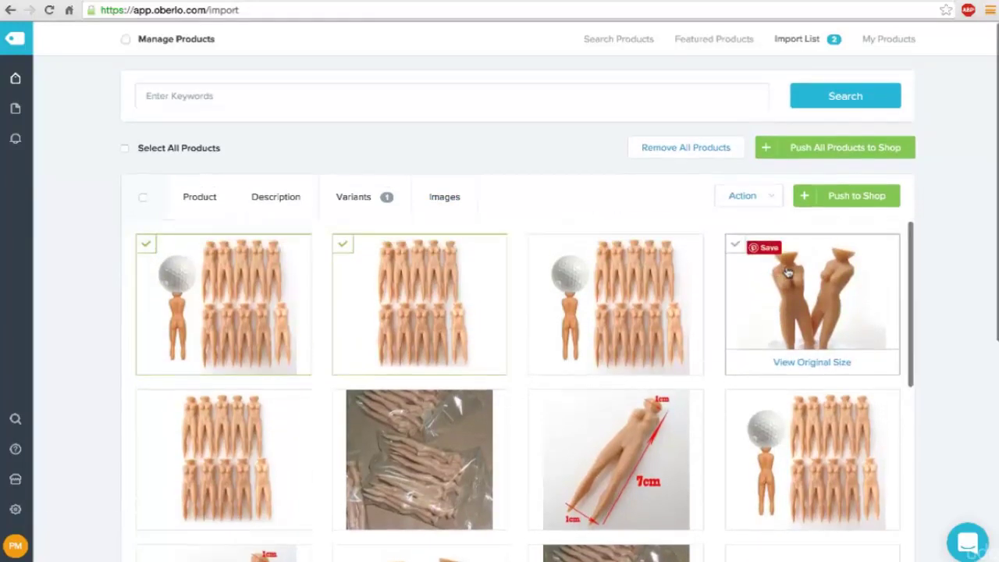
left_click(734, 252)
scroll(562, 352, "down", 2)
scroll(562, 351, "down", 1)
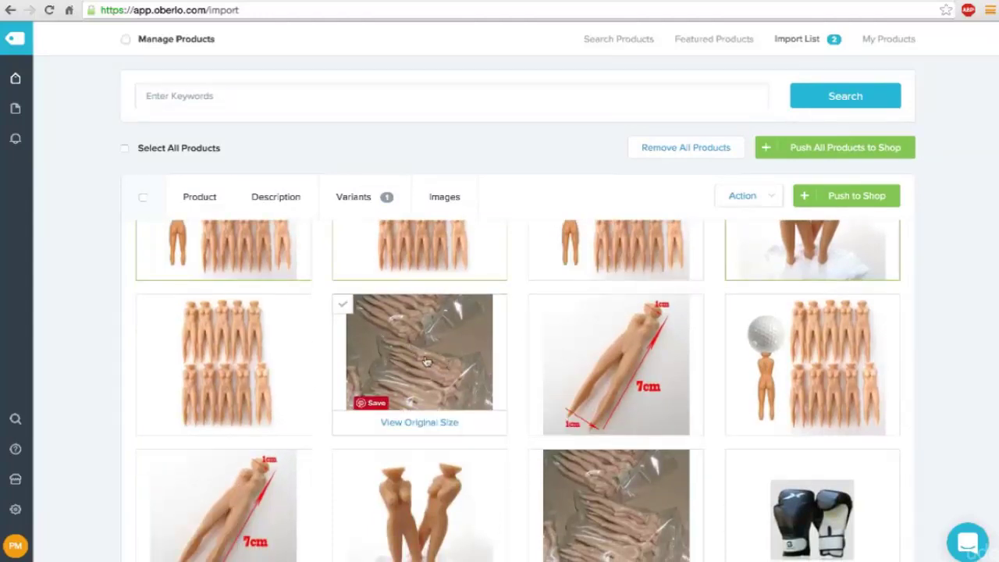
scroll(446, 366, "down", 2)
scroll(568, 361, "up", 2)
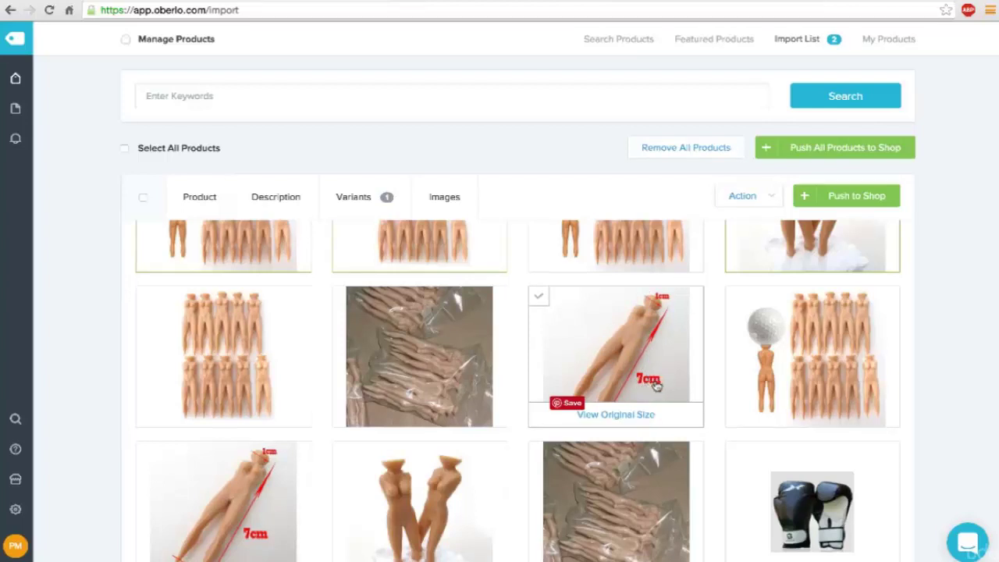
left_click(540, 298)
Step: Push the tees product from Oberlo to the Shopify store
scroll(508, 379, "up", 2)
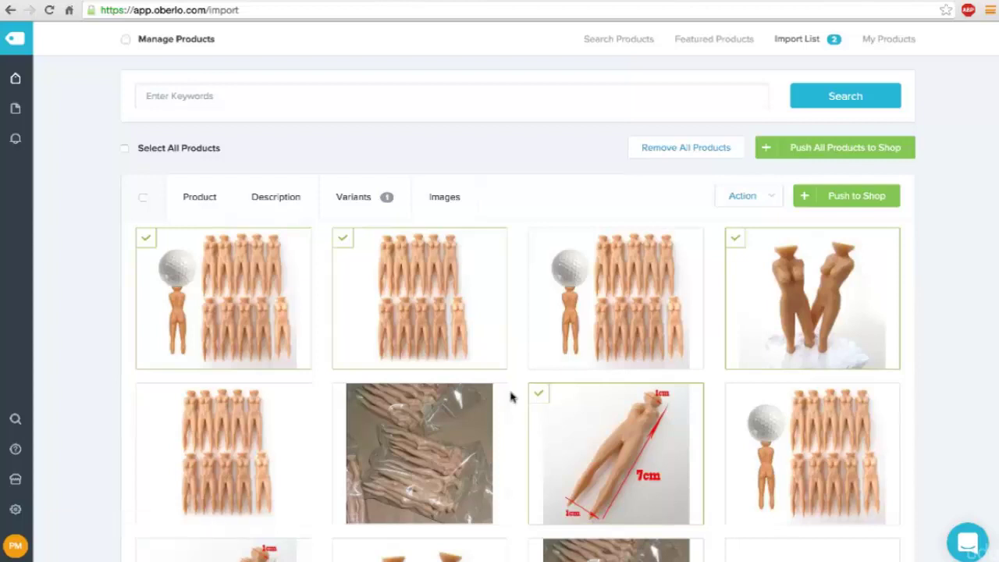
mouse_move(627, 408)
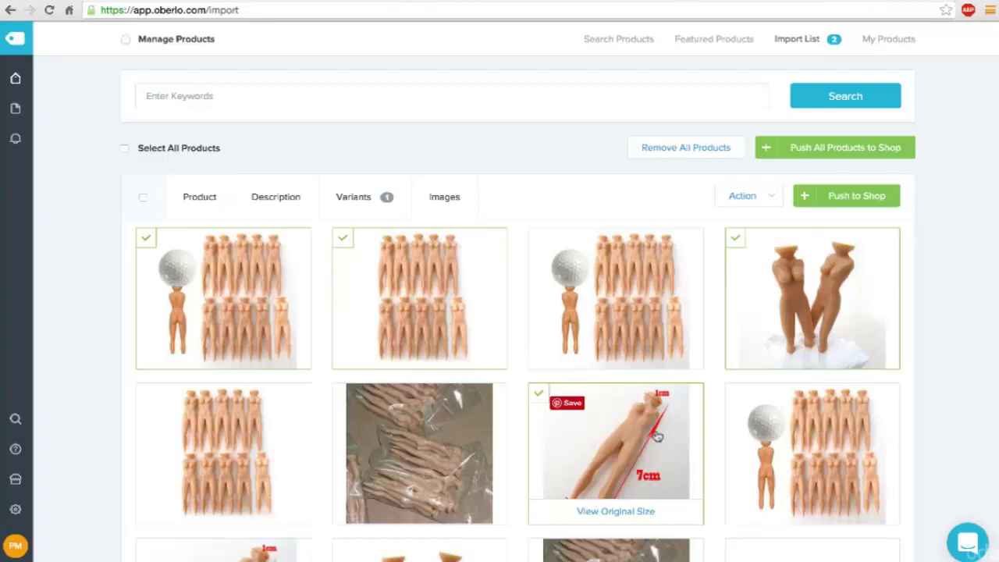
scroll(660, 239, "down", 2)
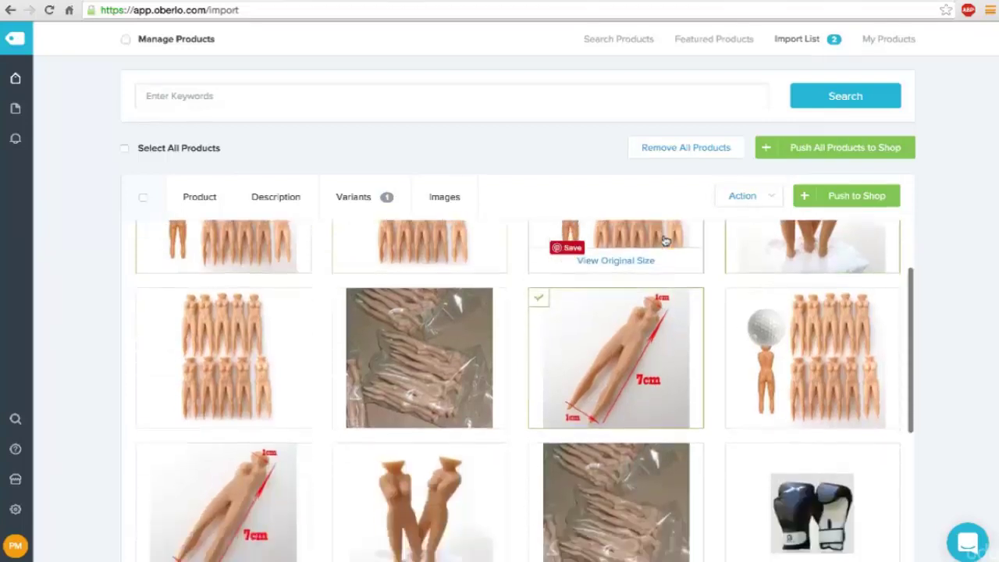
left_click(861, 193)
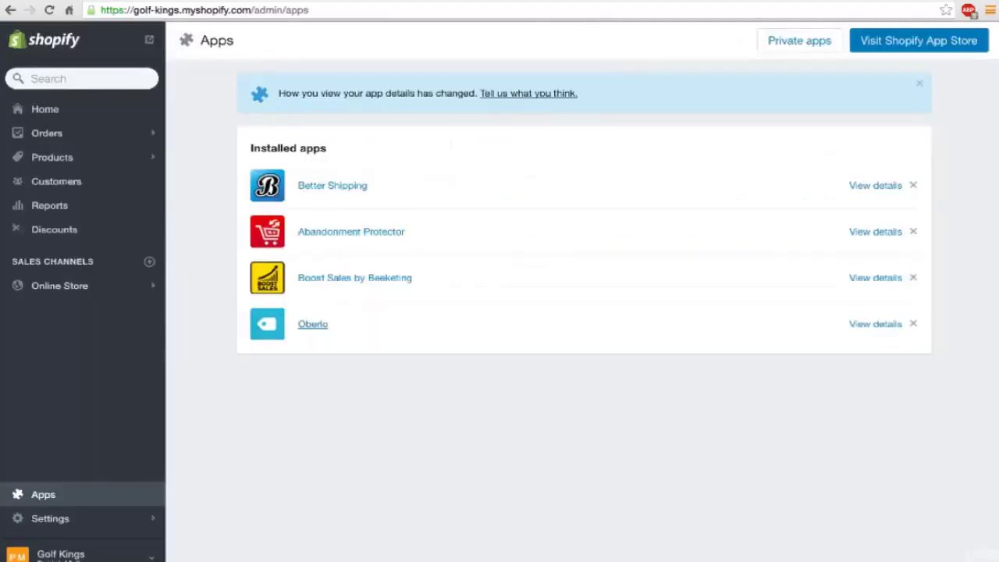
Step: From Shopify Products, give Gag Gift Naked Lady Tees the product type 'Tees' and review the page
left_click(40, 157)
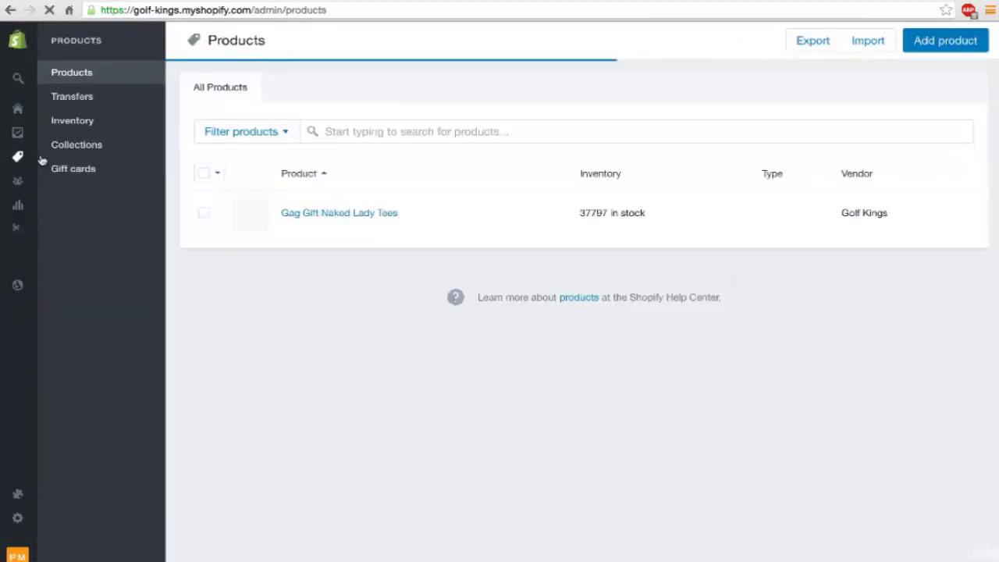
left_click(311, 215)
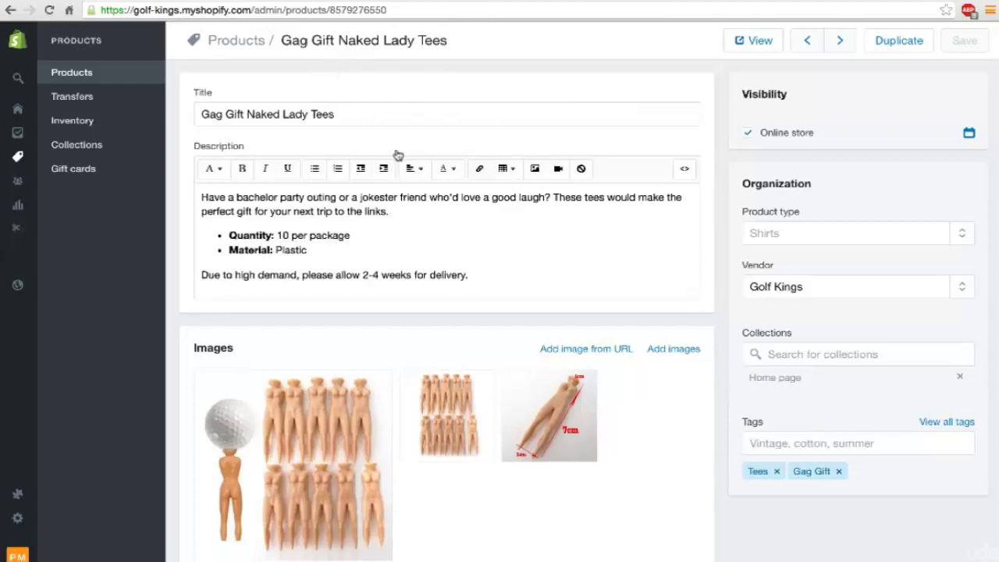
scroll(398, 155, "down", 1)
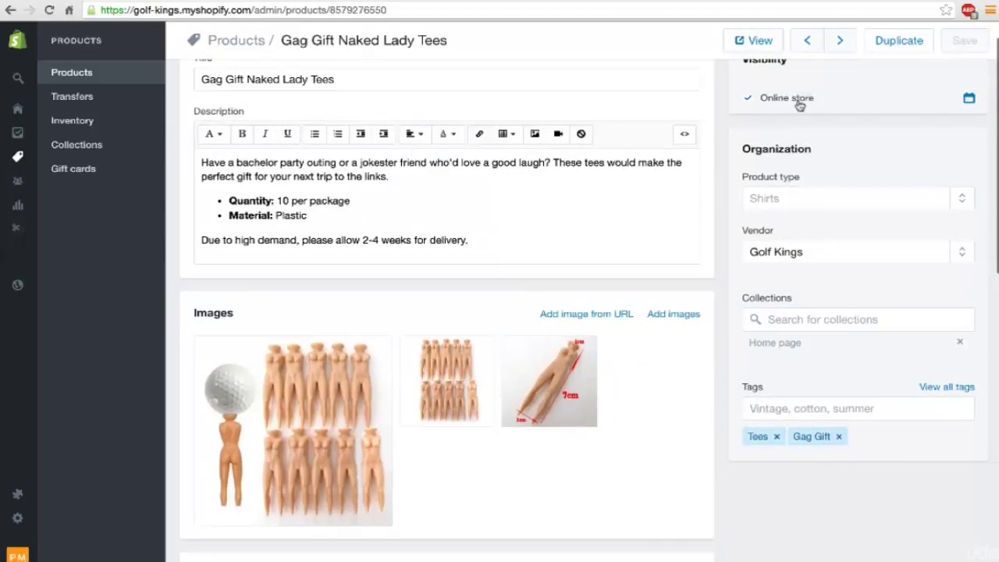
left_click(783, 200)
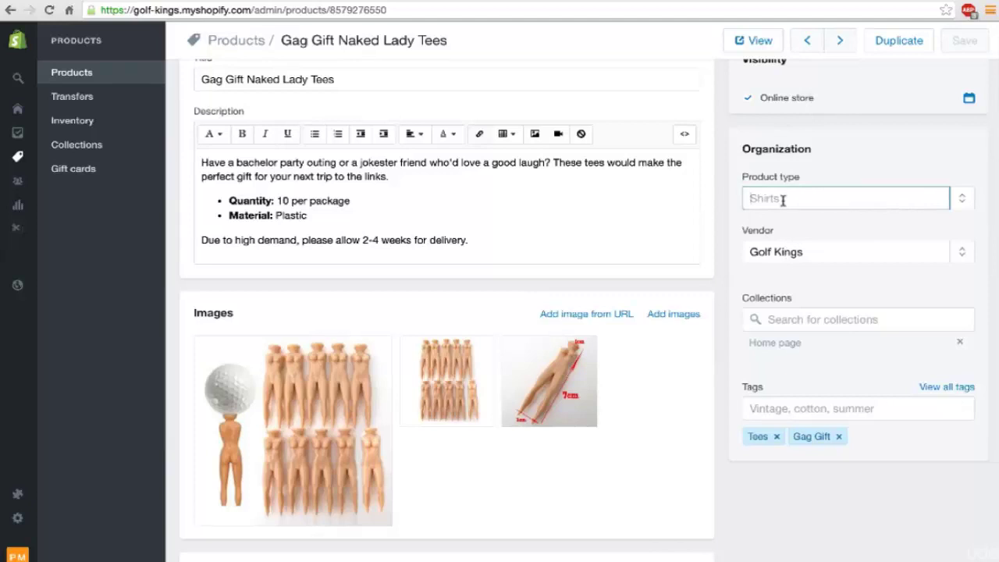
type("Tees")
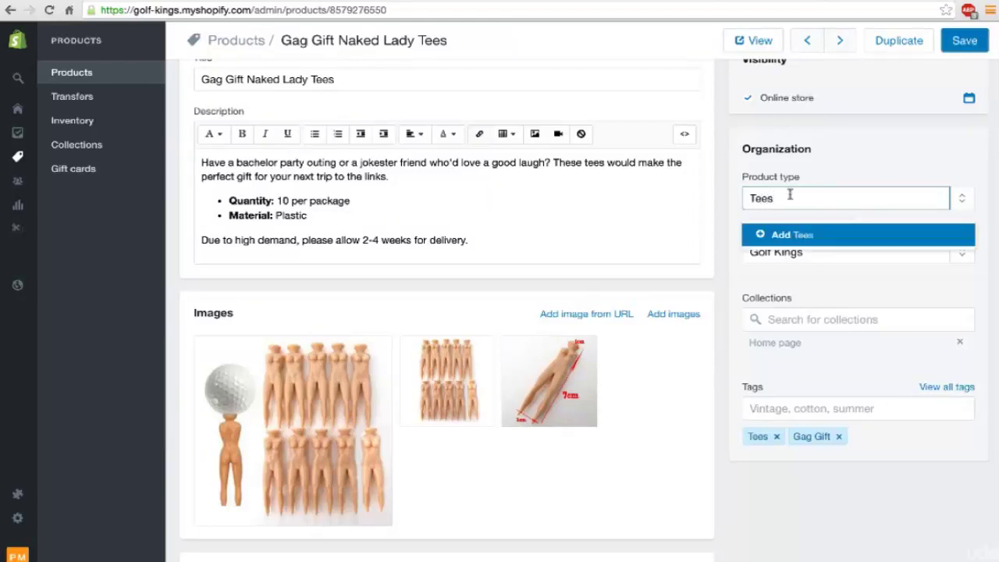
key("Return")
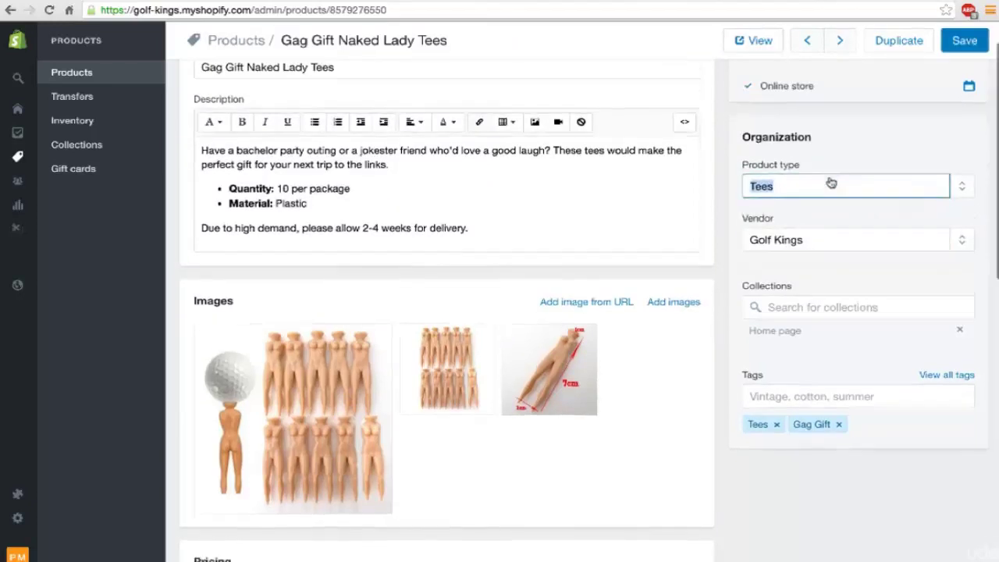
scroll(830, 181, "down", 3)
scroll(829, 276, "down", 2)
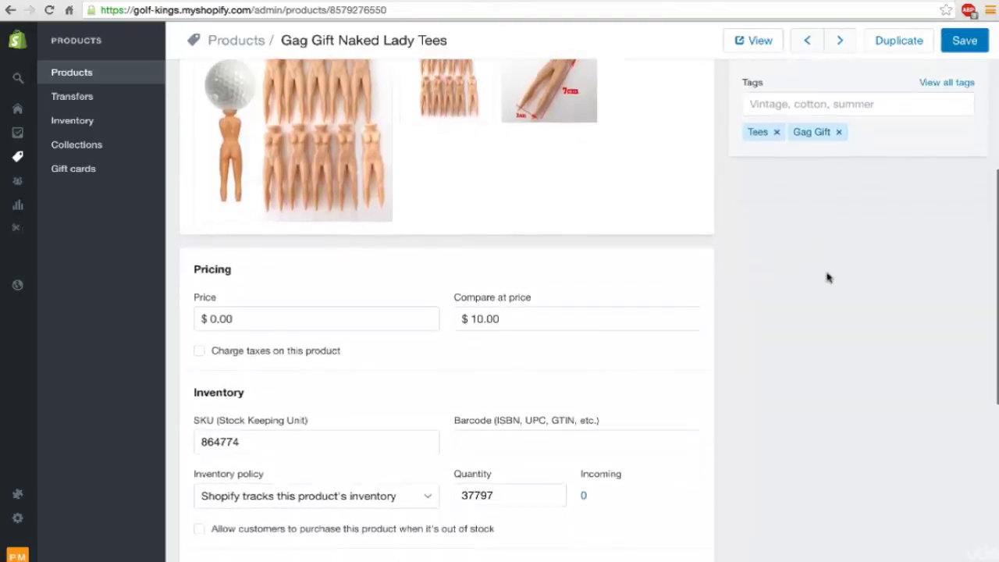
scroll(829, 278, "down", 2)
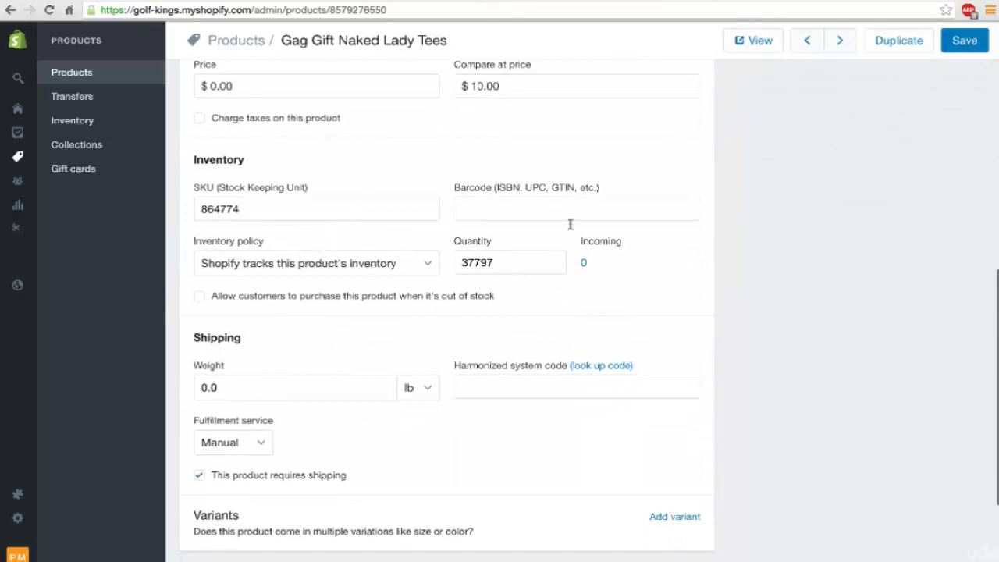
scroll(368, 145, "up", 1)
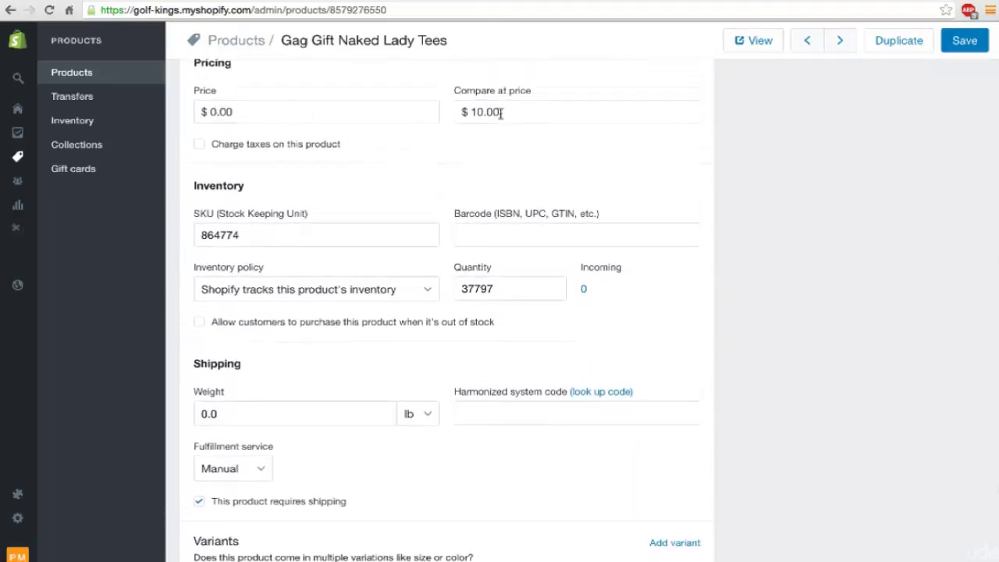
scroll(459, 292, "down", 3)
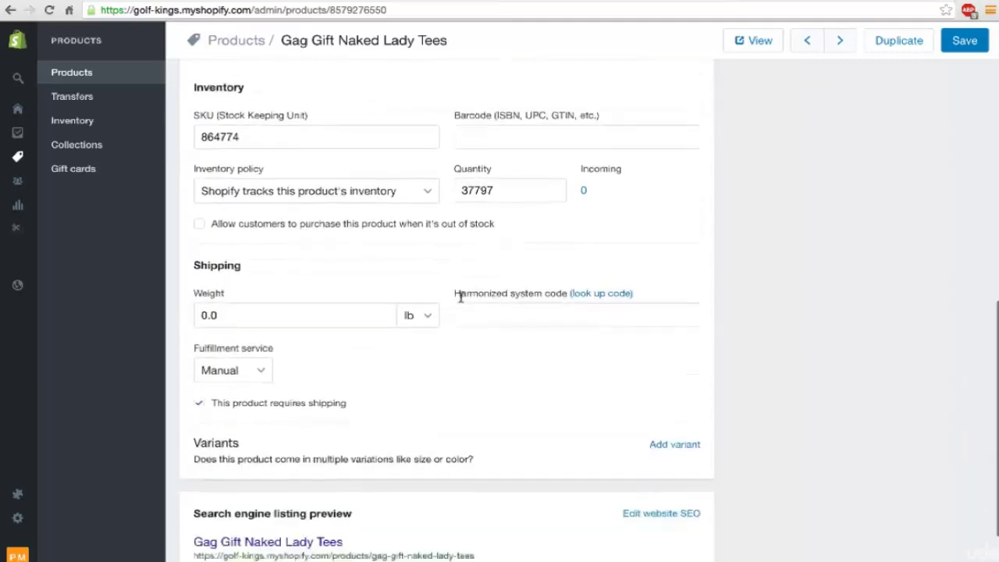
scroll(258, 341, "up", 3)
Step: Change the tees' weight from 0.0 to 0.5 lb and save the product
left_click(232, 436)
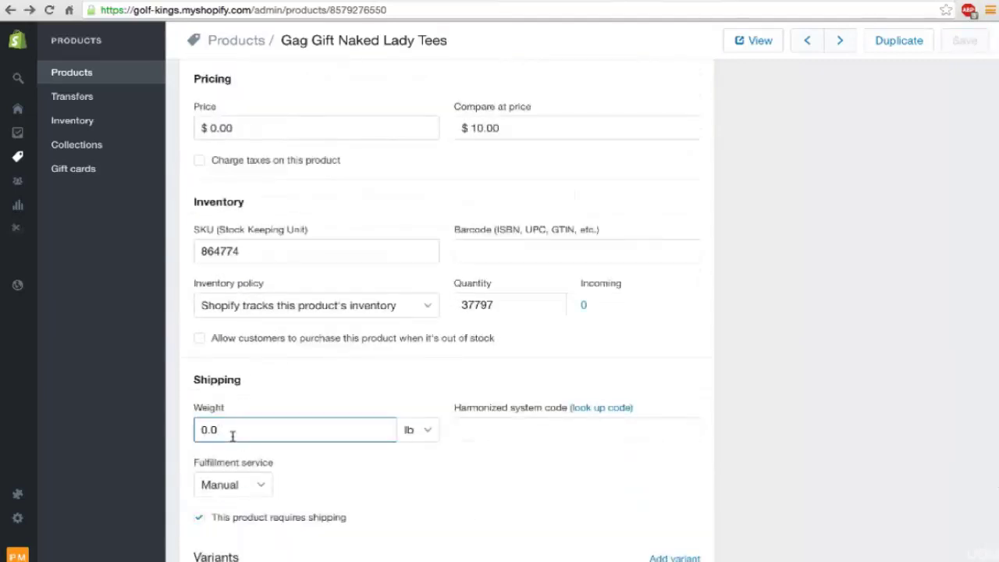
key("BackSpace")
type("5")
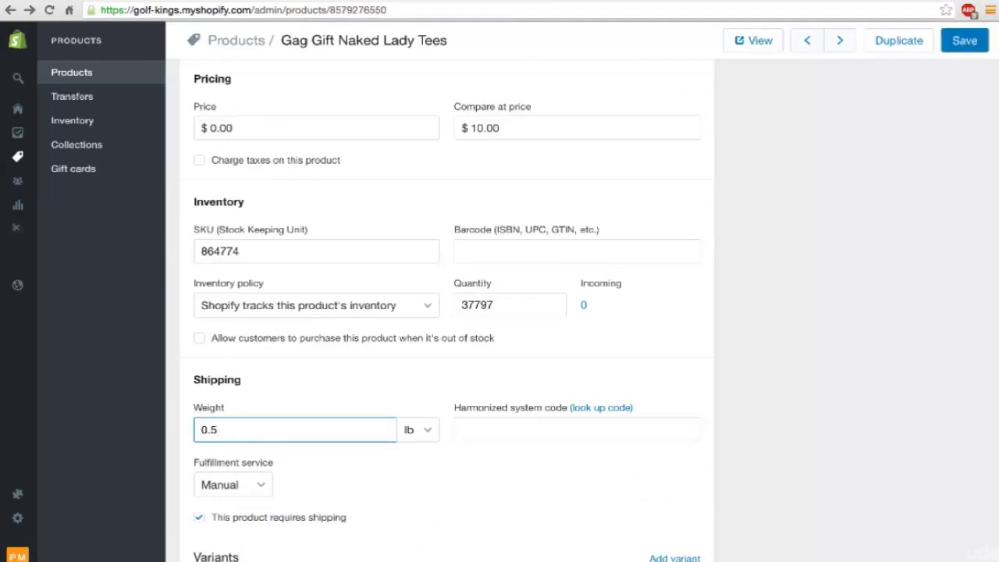
key("Tab")
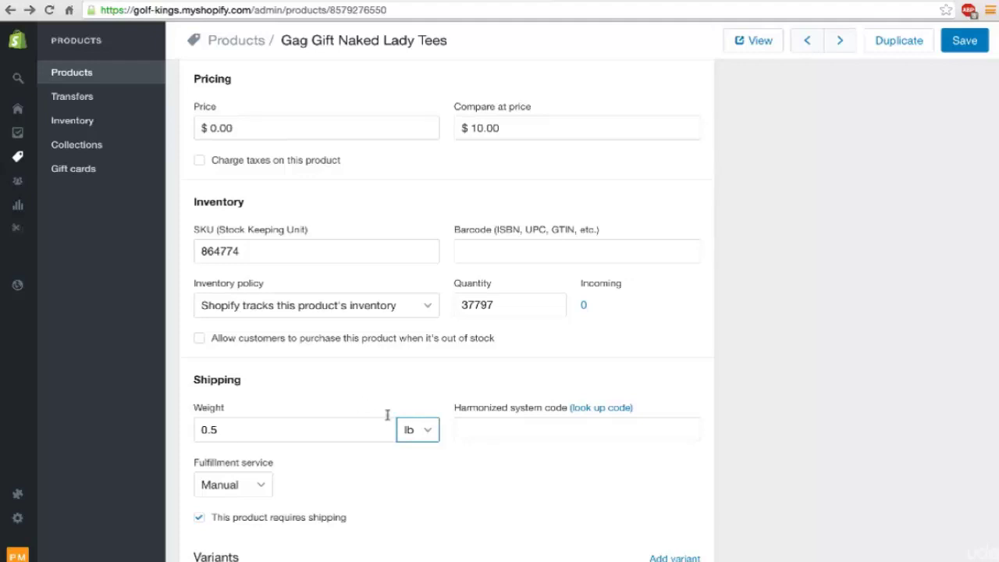
left_click(406, 390)
scroll(645, 413, "up", 1)
scroll(665, 418, "down", 2)
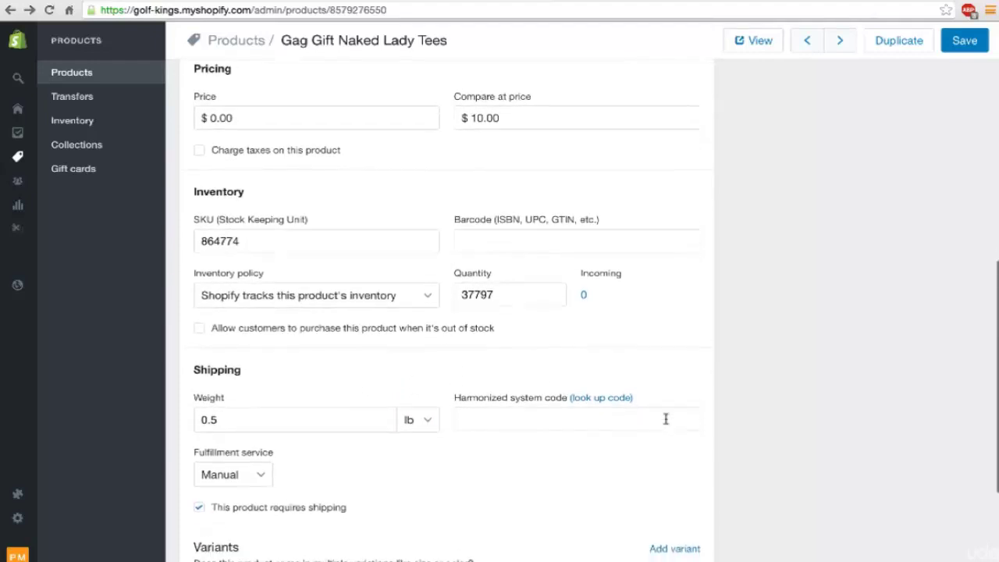
left_click(962, 43)
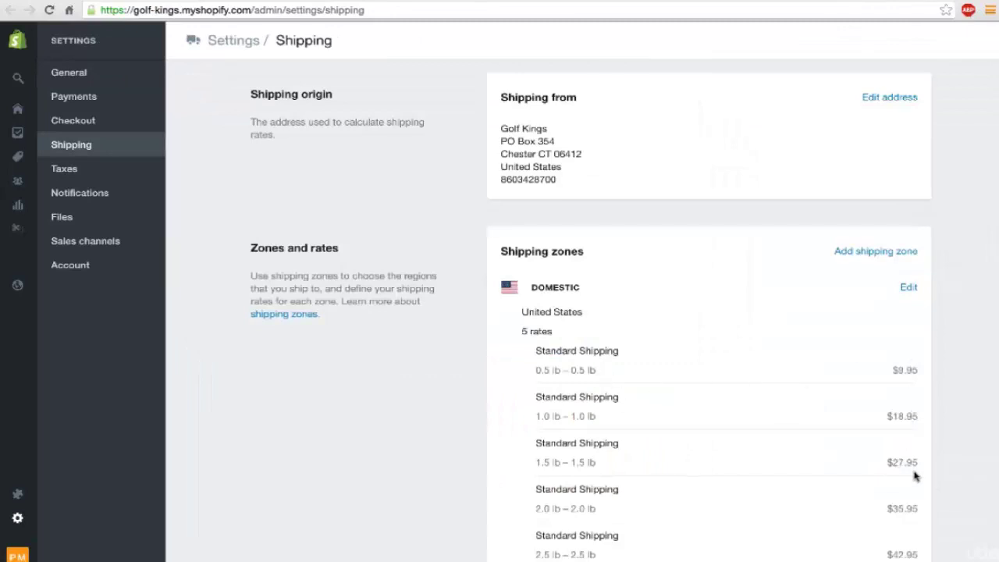
Step: Review the domestic Standard Shipping rates, then go to the installed apps list
scroll(872, 424, "down", 1)
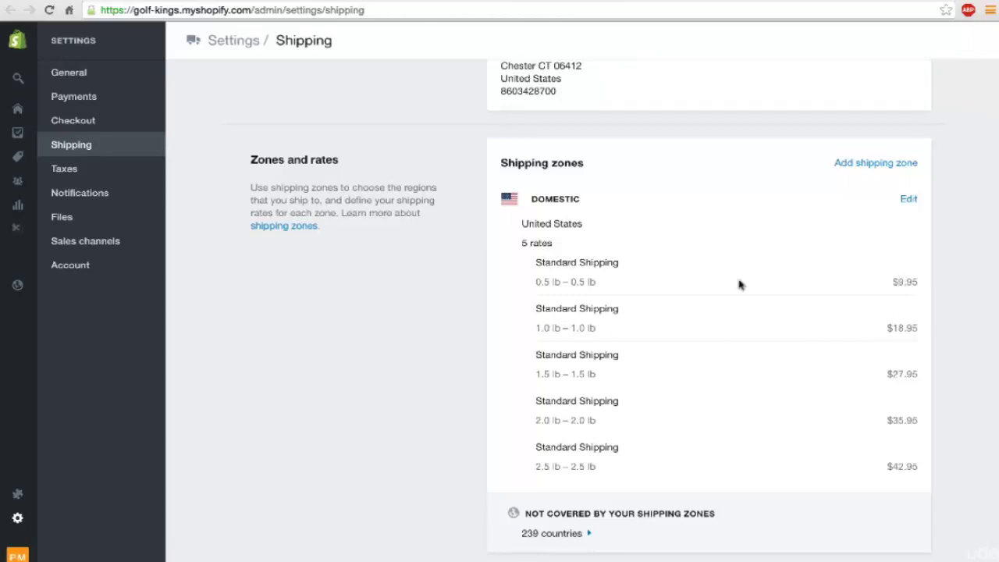
scroll(621, 331, "up", 1)
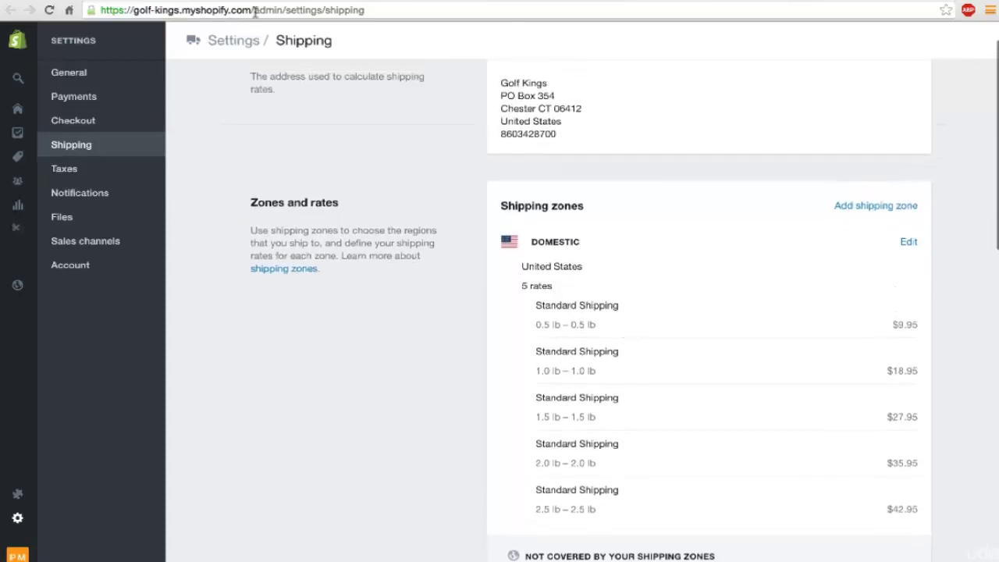
scroll(268, 174, "down", 5)
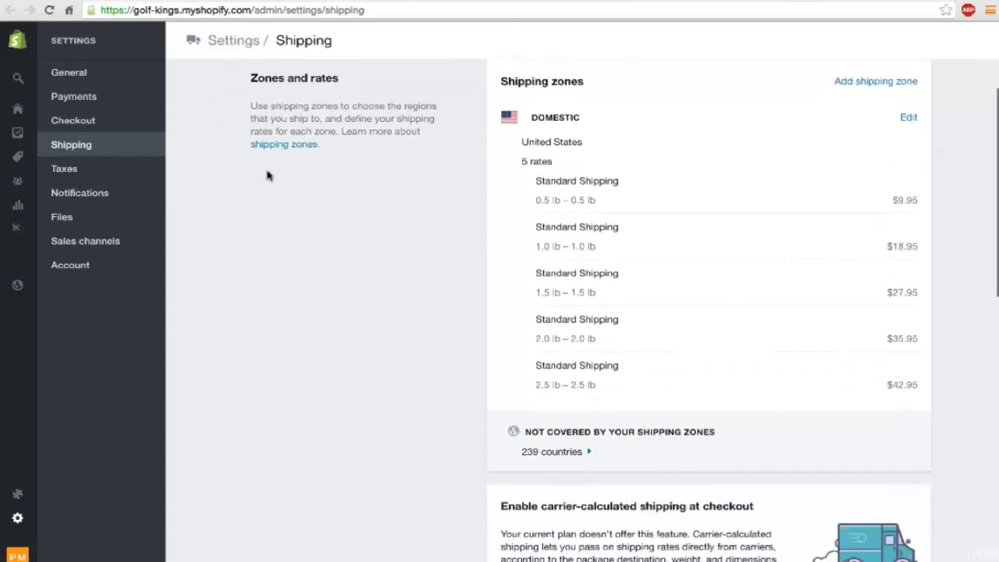
mouse_move(221, 6)
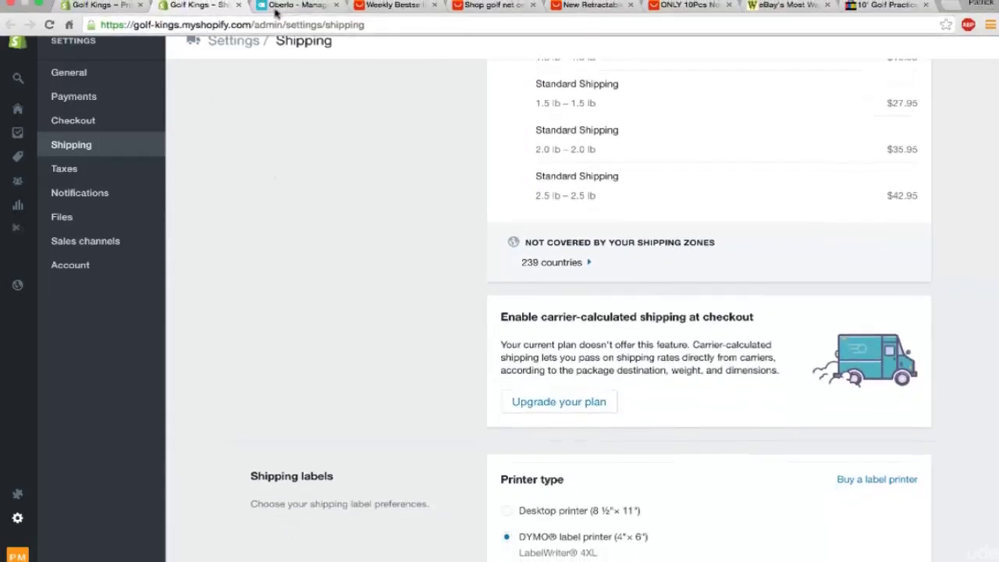
left_click(17, 493)
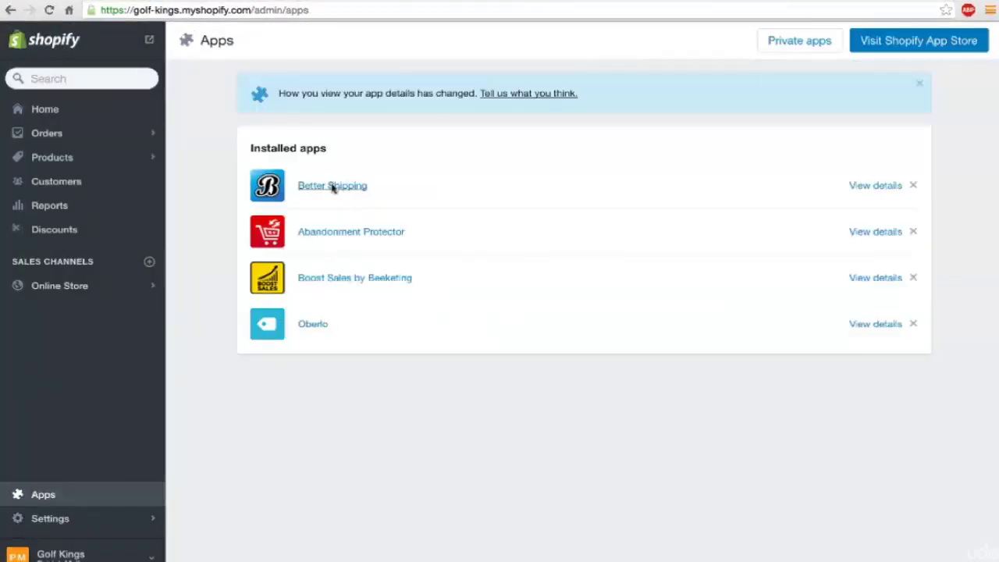
Step: In Better Shipping's product list, replace the tees' 0.00 flat rate with 6.95, then return to Shopify
left_click(332, 188)
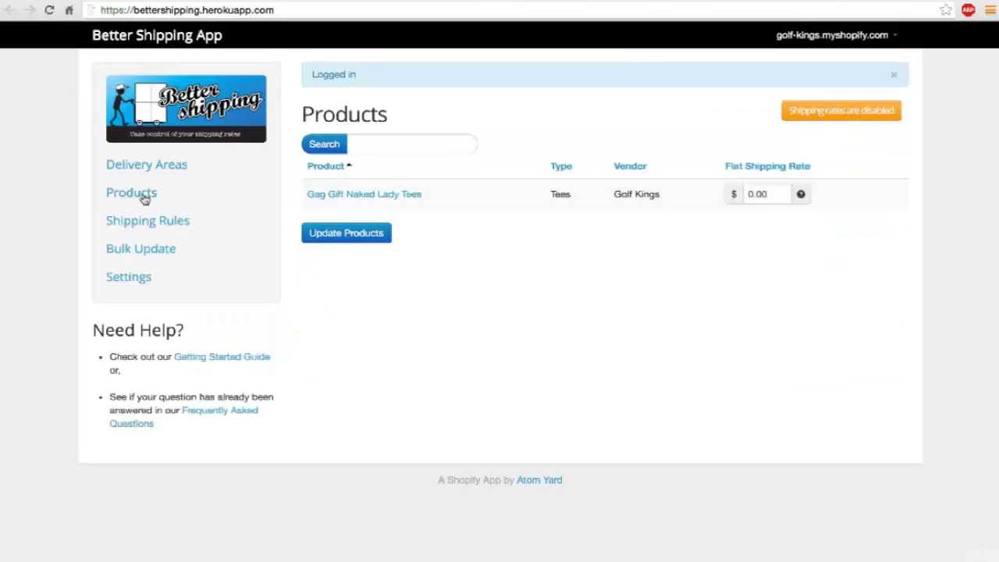
left_click(144, 199)
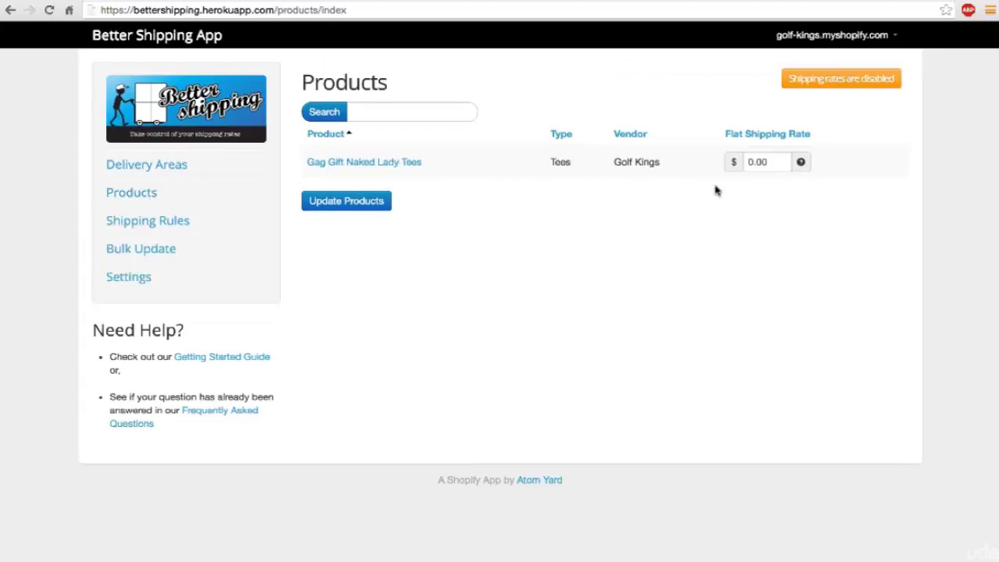
double_click(755, 162)
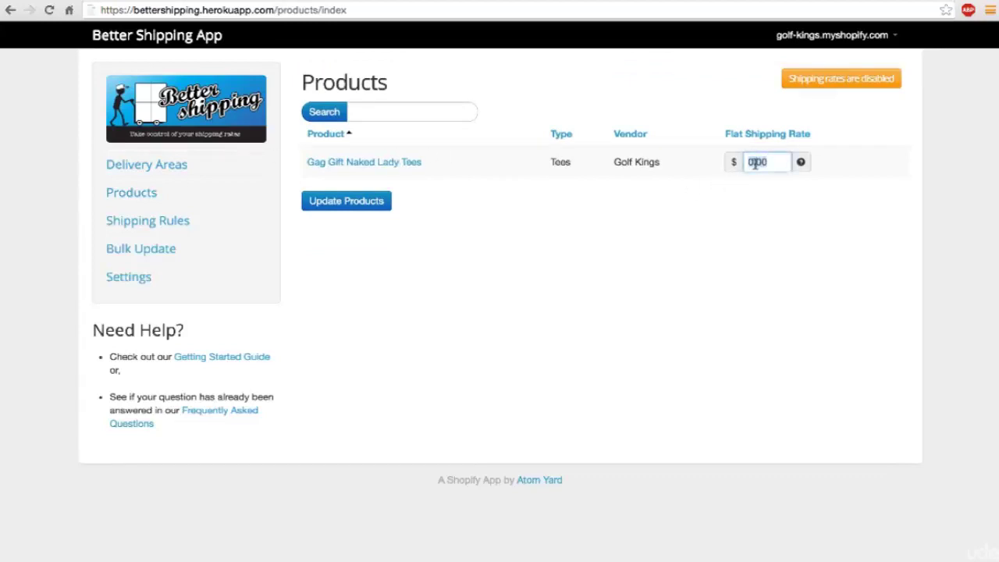
type("6.95")
left_click(379, 201)
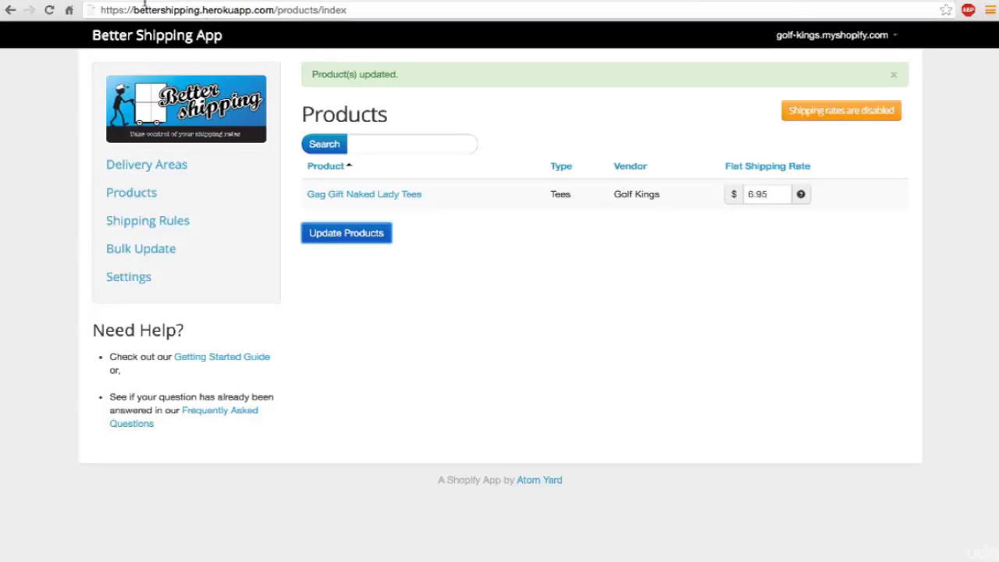
left_click(90, 4)
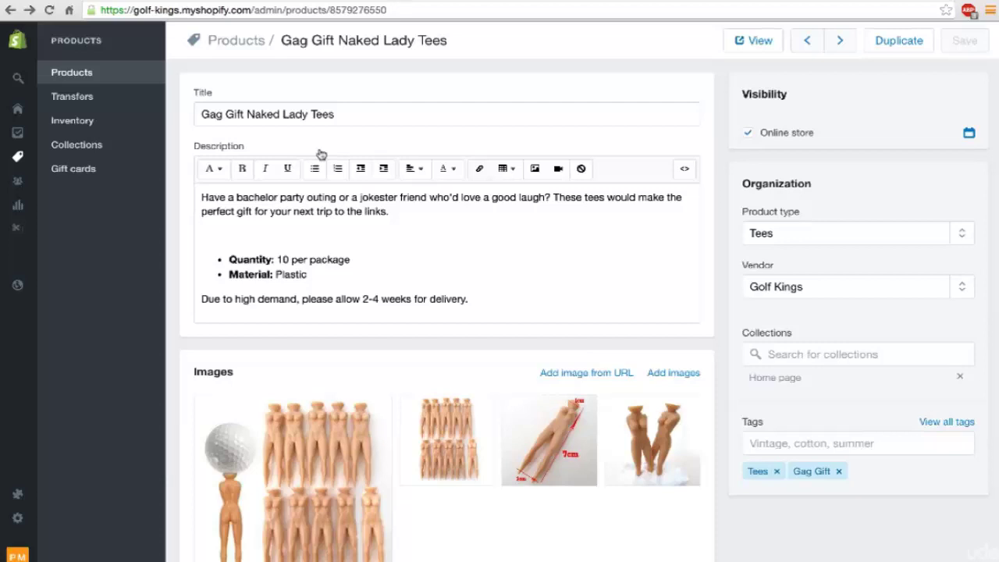
Step: Return to the product list, then open the live Golf Kings storefront from the admin home
left_click(71, 73)
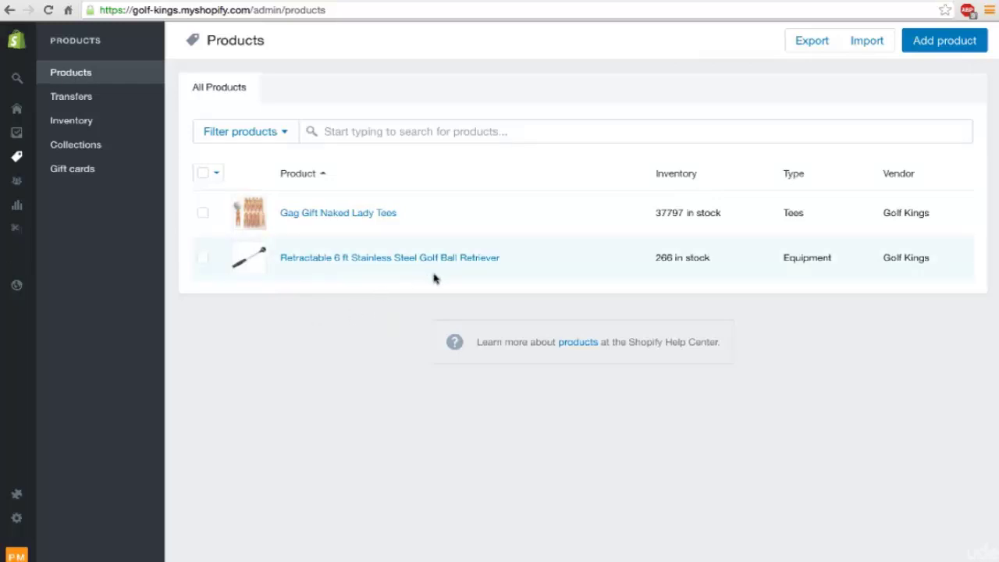
left_click(24, 50)
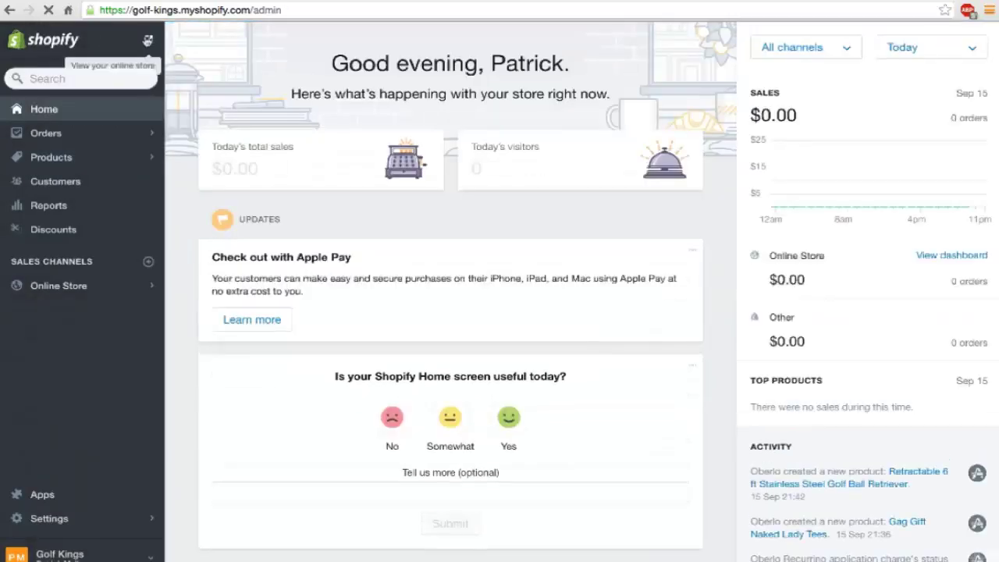
left_click(148, 40)
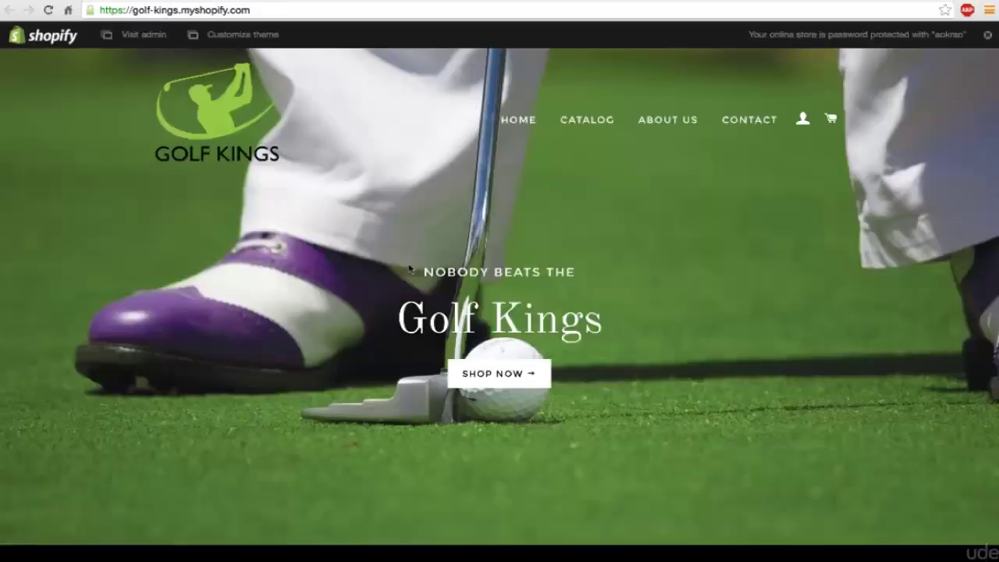
scroll(617, 286, "down", 7)
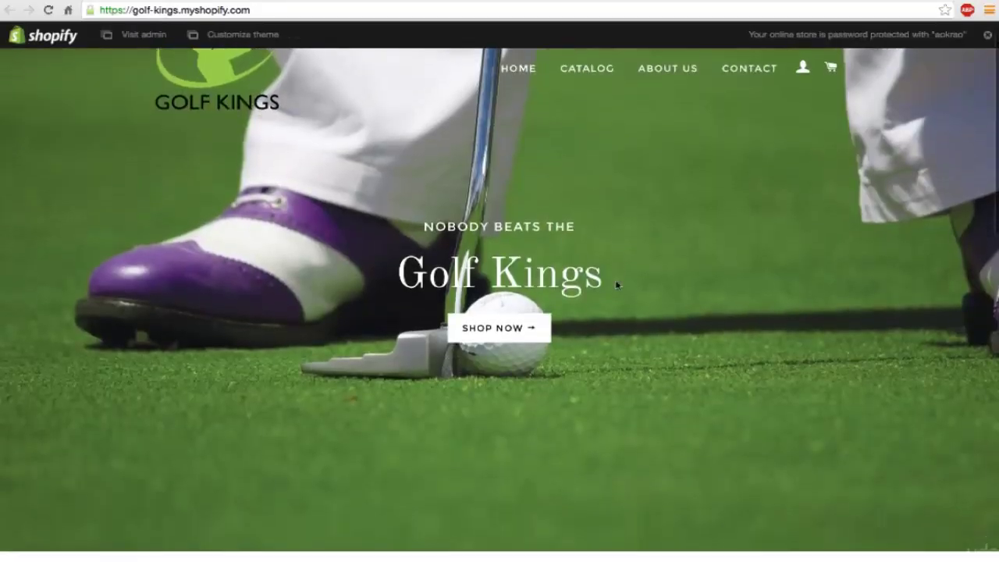
scroll(616, 286, "down", 3)
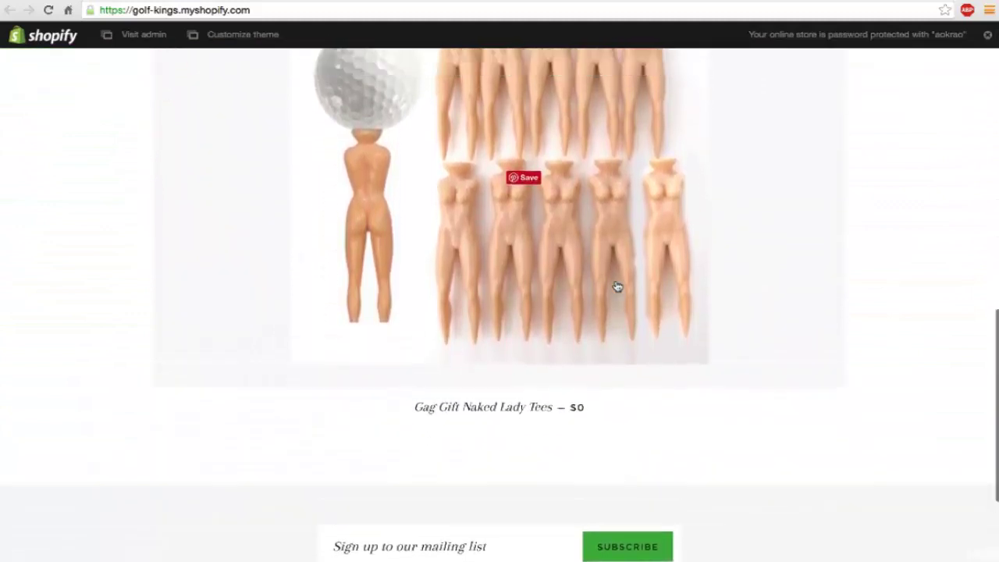
scroll(616, 286, "up", 3)
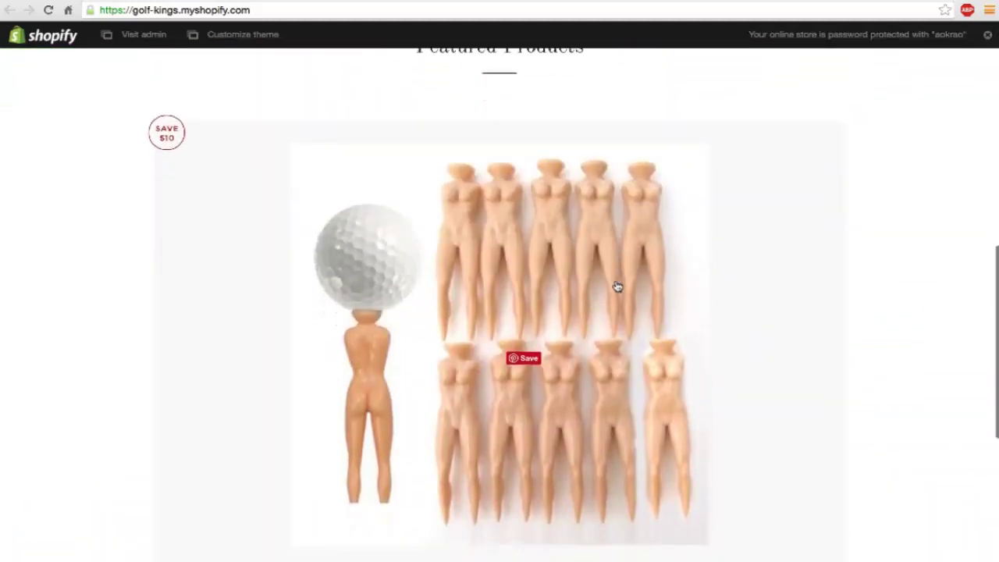
scroll(617, 286, "down", 4)
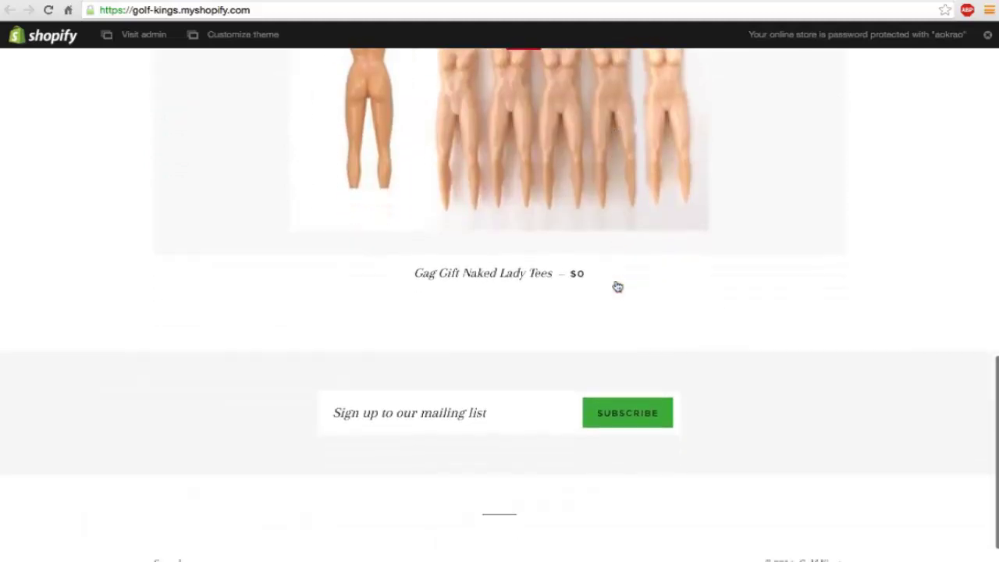
scroll(616, 286, "up", 2)
Step: View the Gag Gift Naked Lady Tees product page on the storefront
left_click(616, 286)
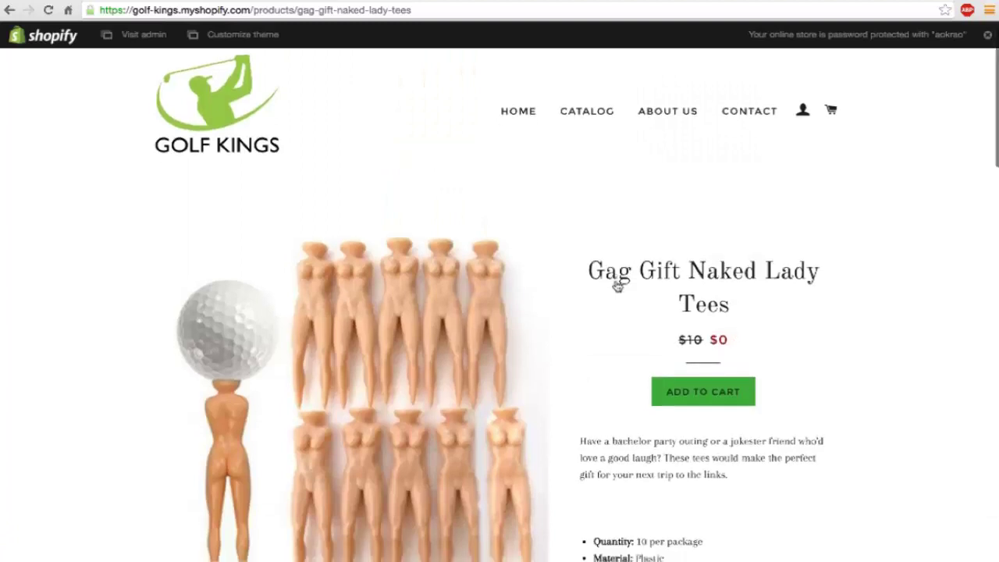
scroll(618, 285, "down", 2)
scroll(593, 187, "up", 2)
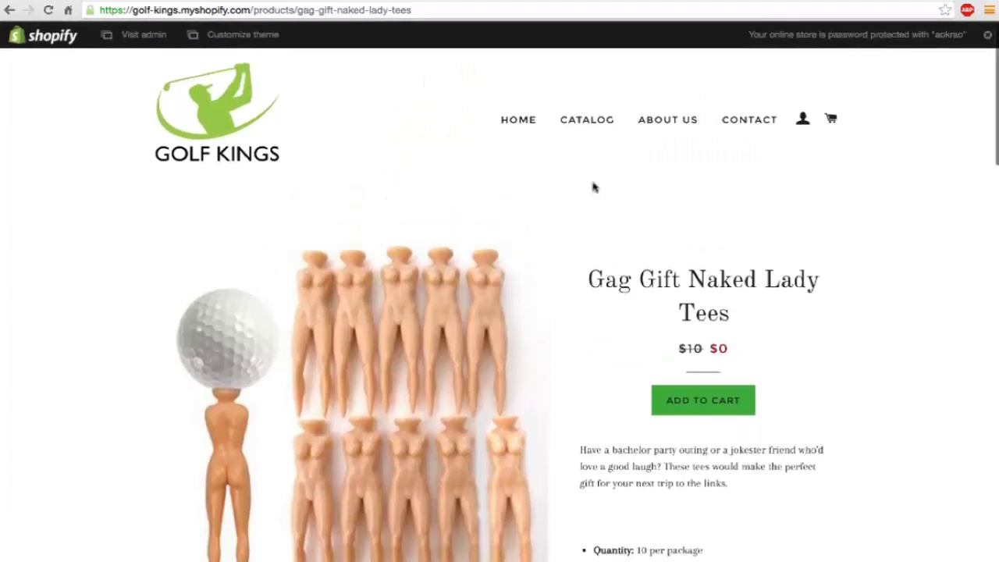
Step: Browse the Catalog and view the Retractable 6 ft Golf Ball Retriever page at $19.95
left_click(582, 118)
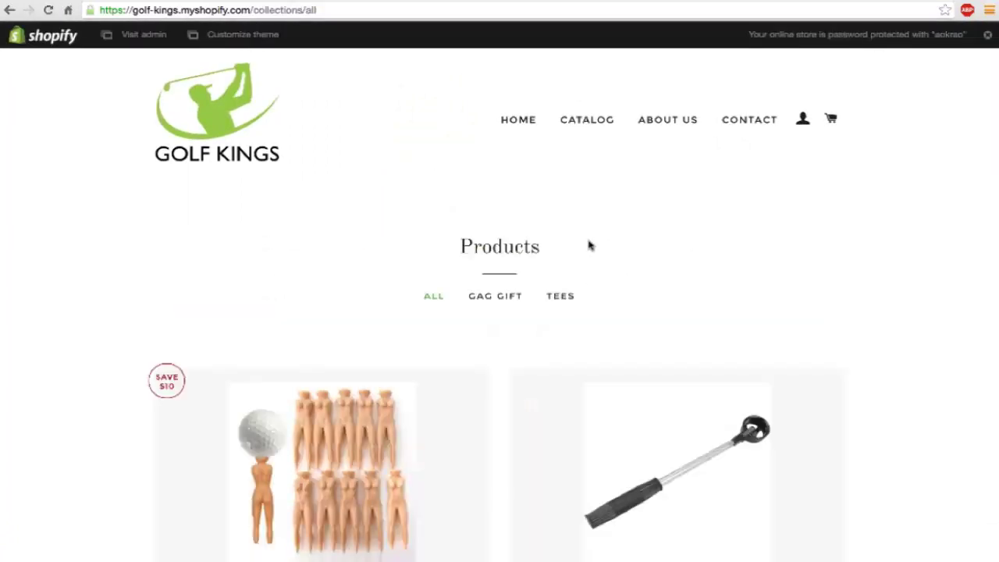
scroll(589, 245, "down", 1)
scroll(589, 246, "down", 3)
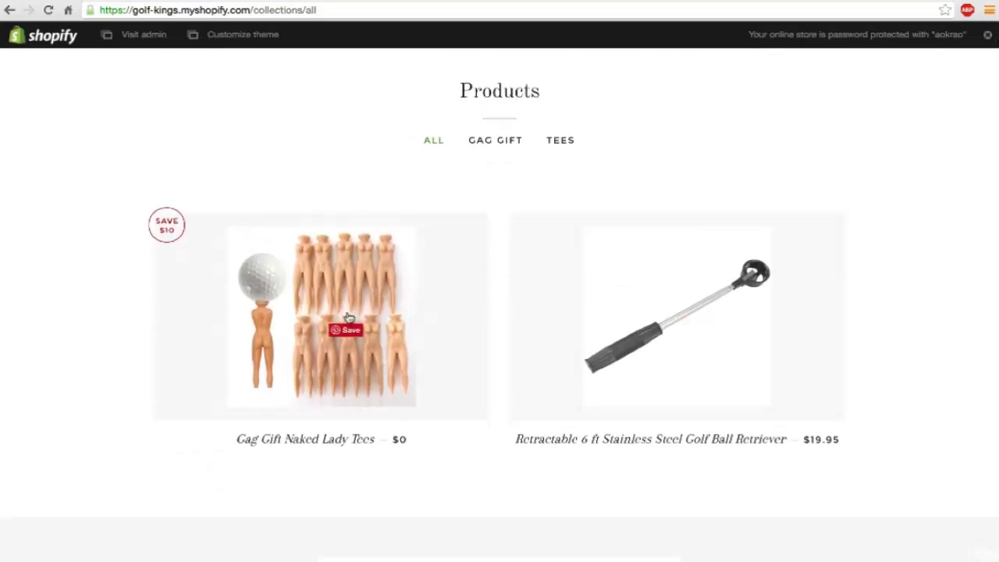
left_click(573, 338)
scroll(572, 338, "down", 2)
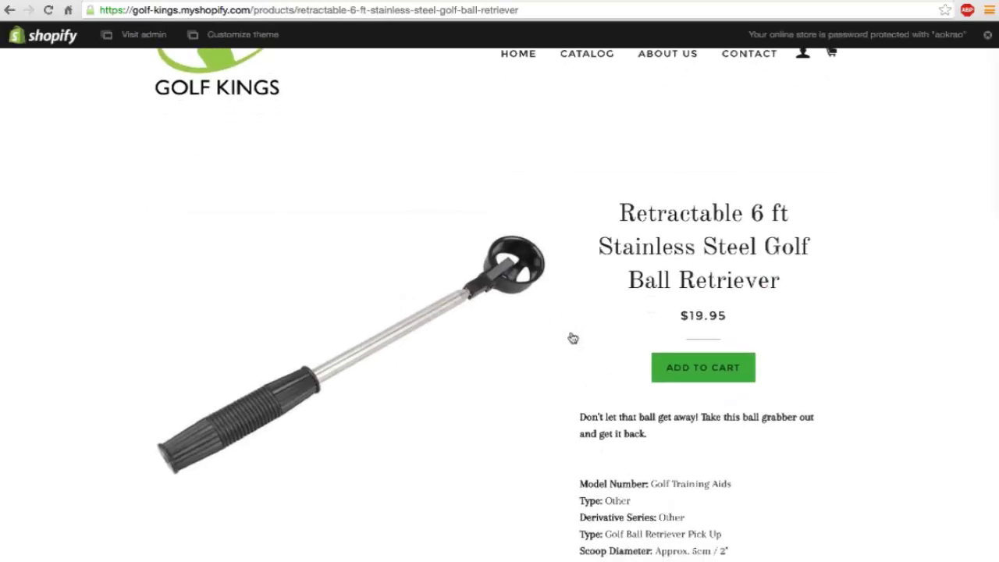
scroll(573, 338, "down", 6)
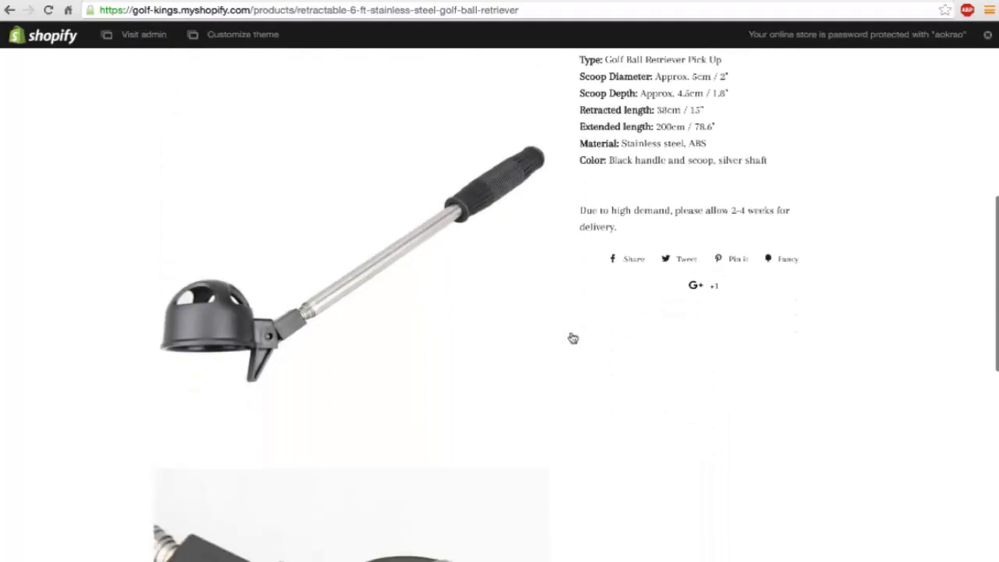
scroll(573, 338, "down", 8)
scroll(572, 338, "up", 15)
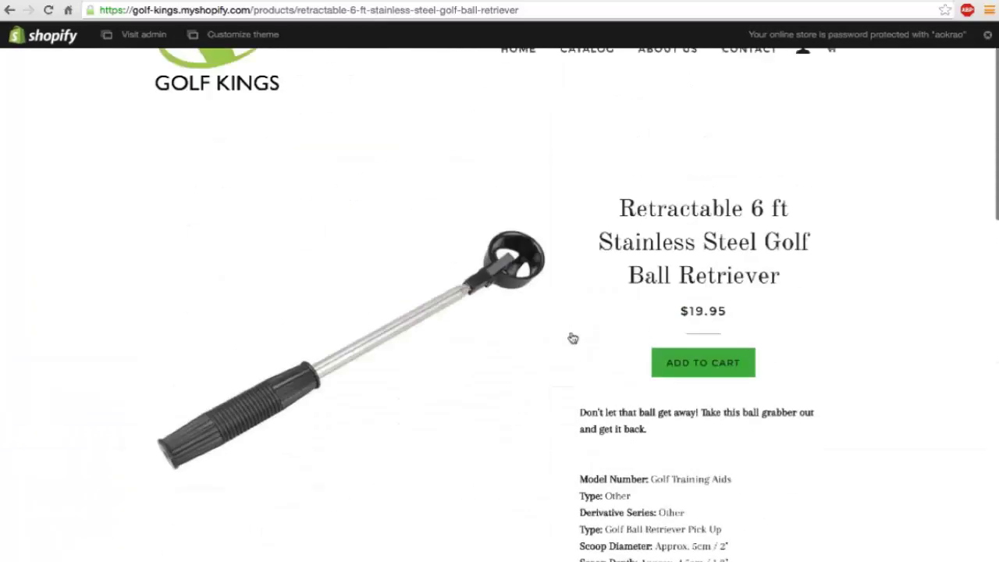
scroll(573, 338, "up", 2)
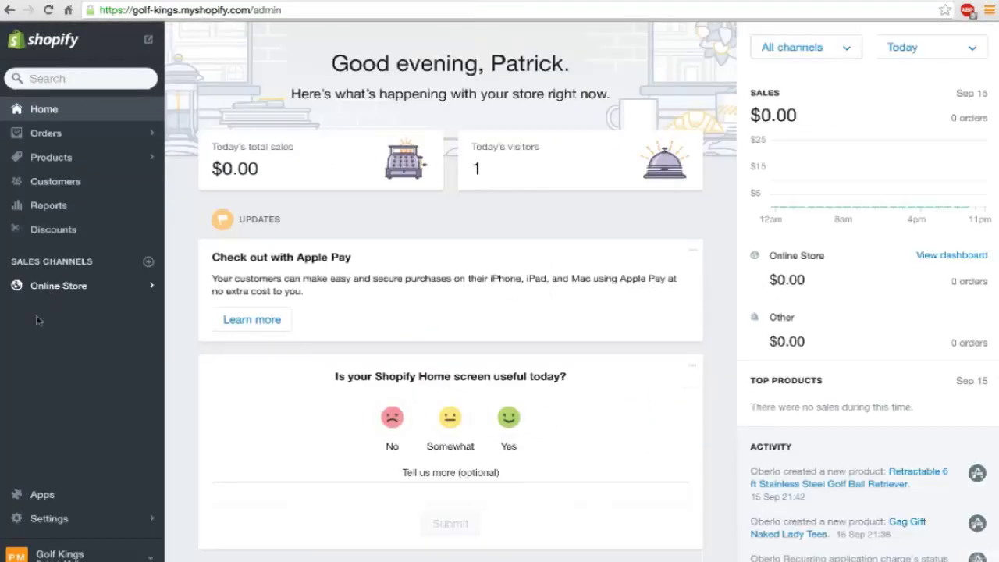
Step: Launch Boost Sales by Beeketing and start the first Custom Up-sell offer from the Up-sell page
left_click(44, 497)
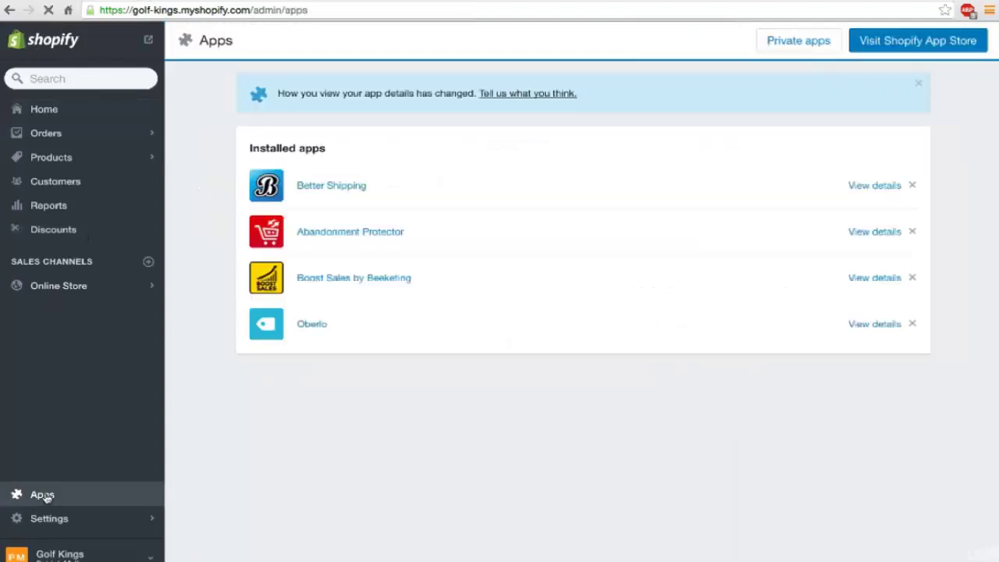
left_click(331, 281)
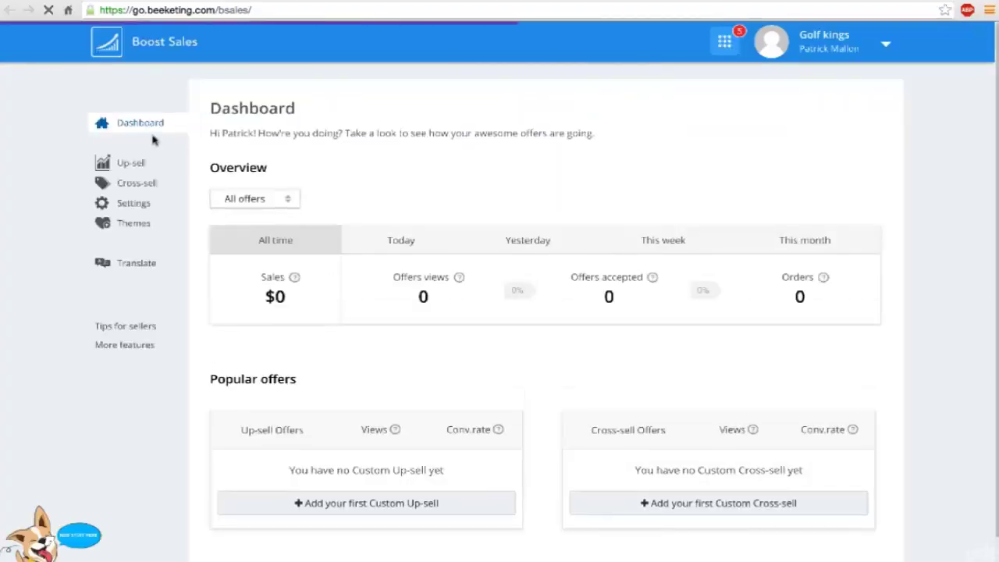
left_click(124, 165)
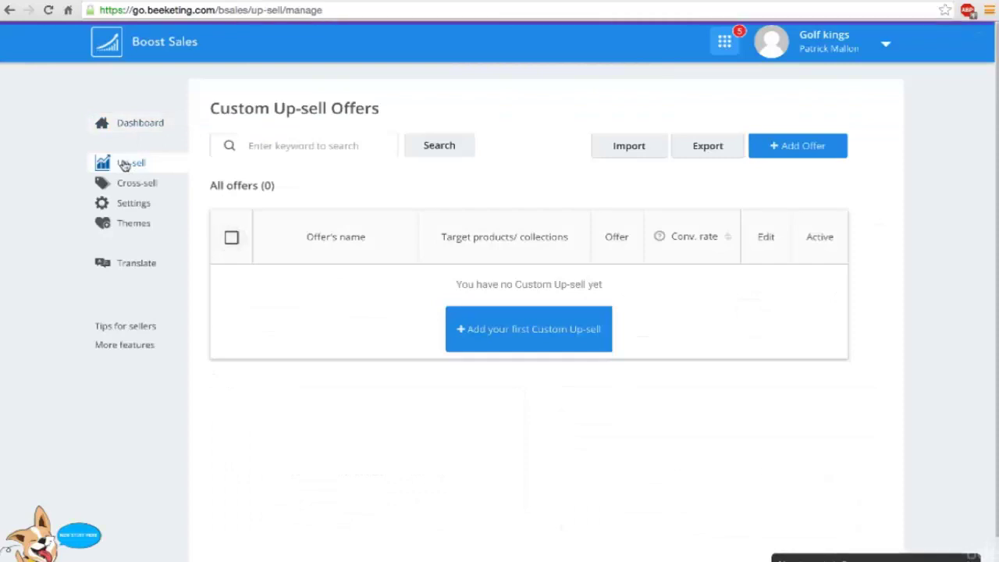
left_click(493, 329)
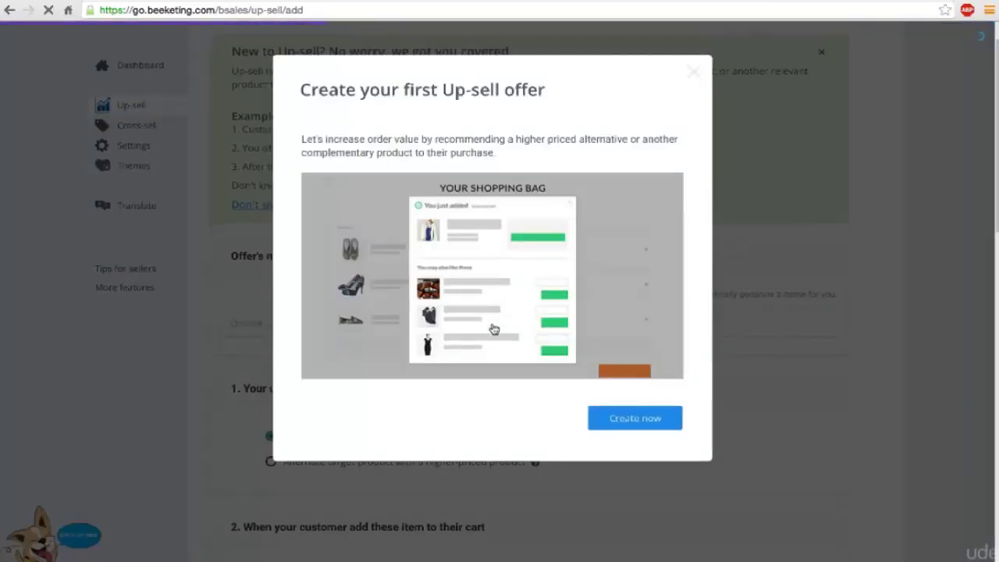
left_click(646, 421)
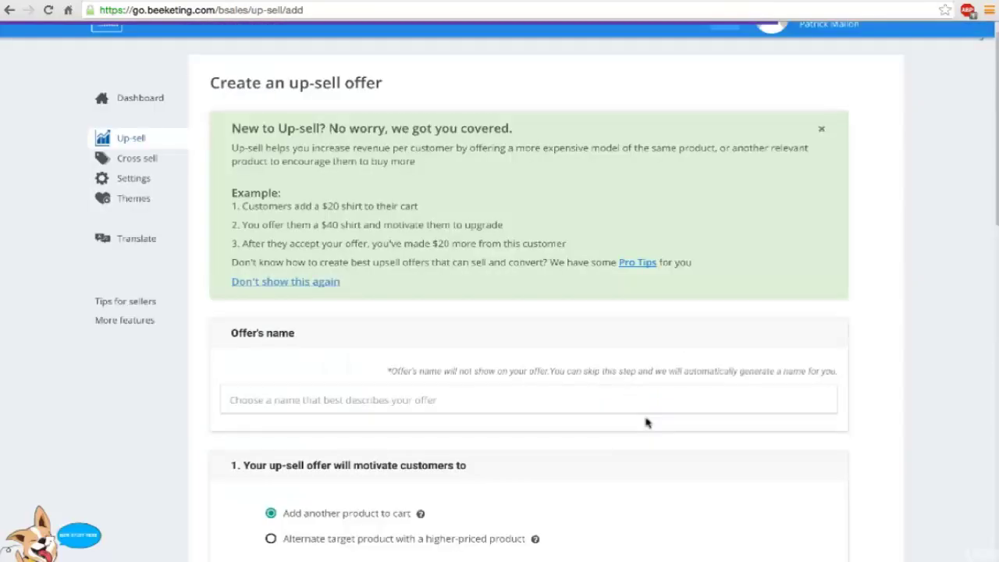
scroll(636, 347, "down", 2)
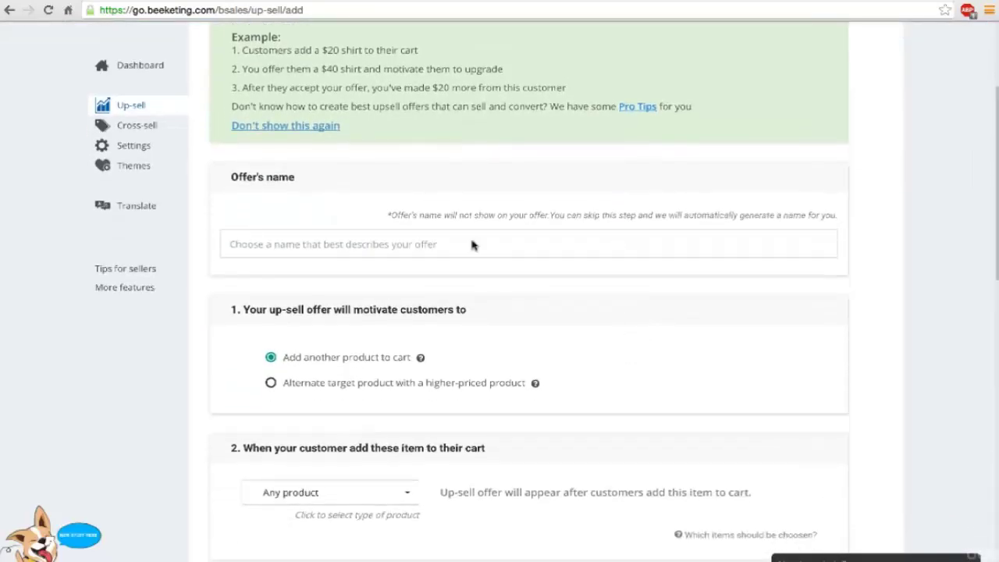
Step: Name the offer 'first boost' and make Gag Gift Naked Lady Tees the trigger product
left_click(332, 246)
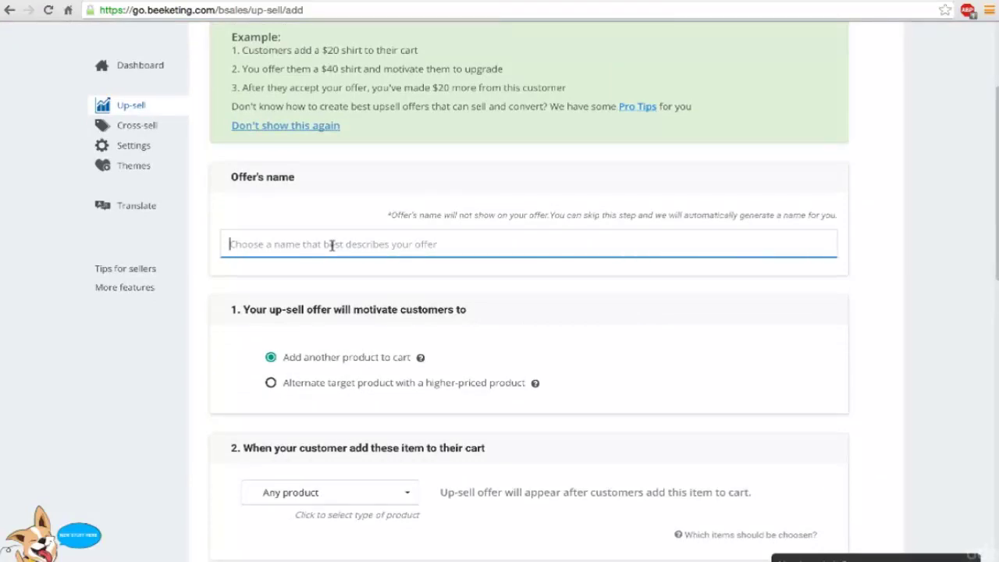
type("first bo")
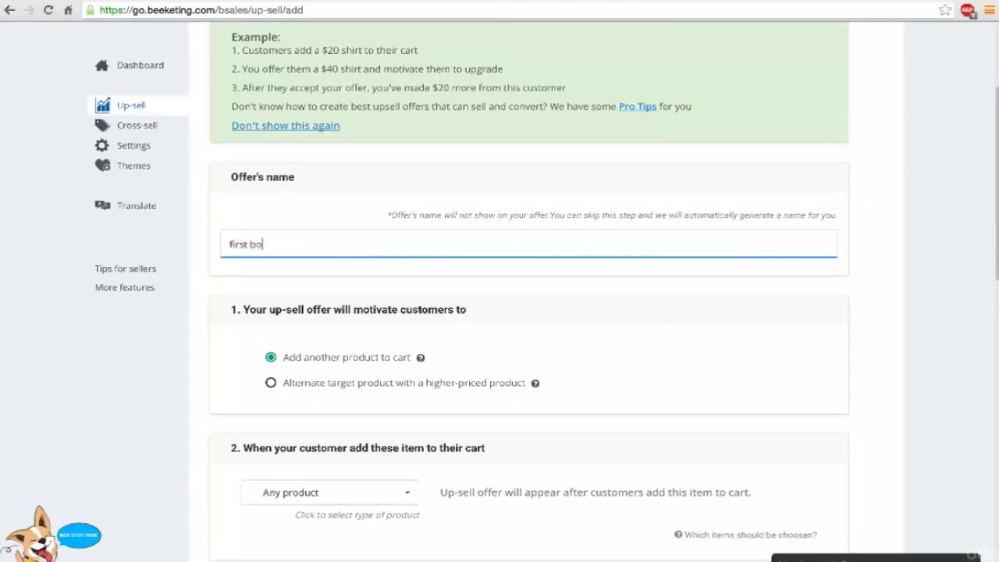
type("ost")
scroll(321, 312, "down", 2)
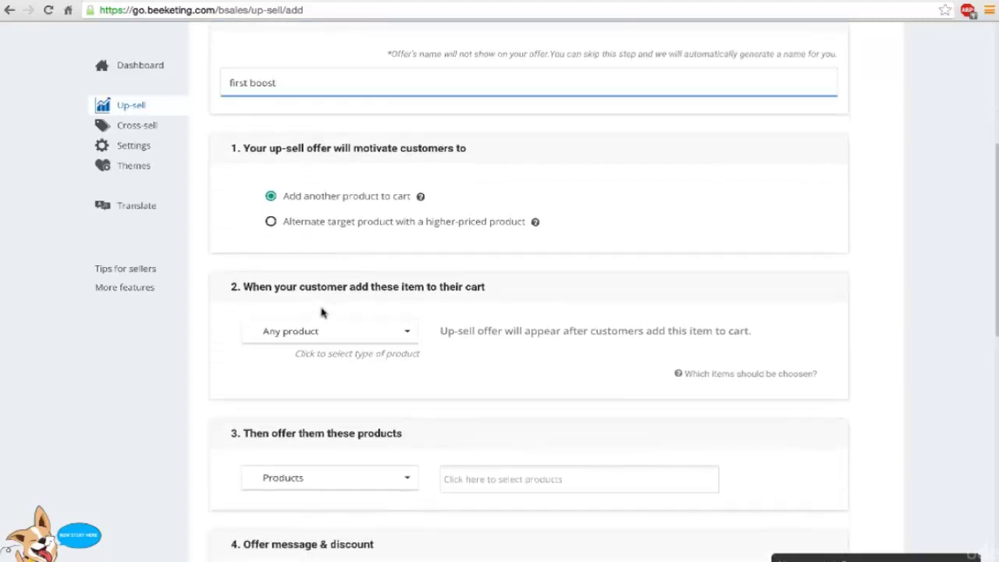
left_click(325, 334)
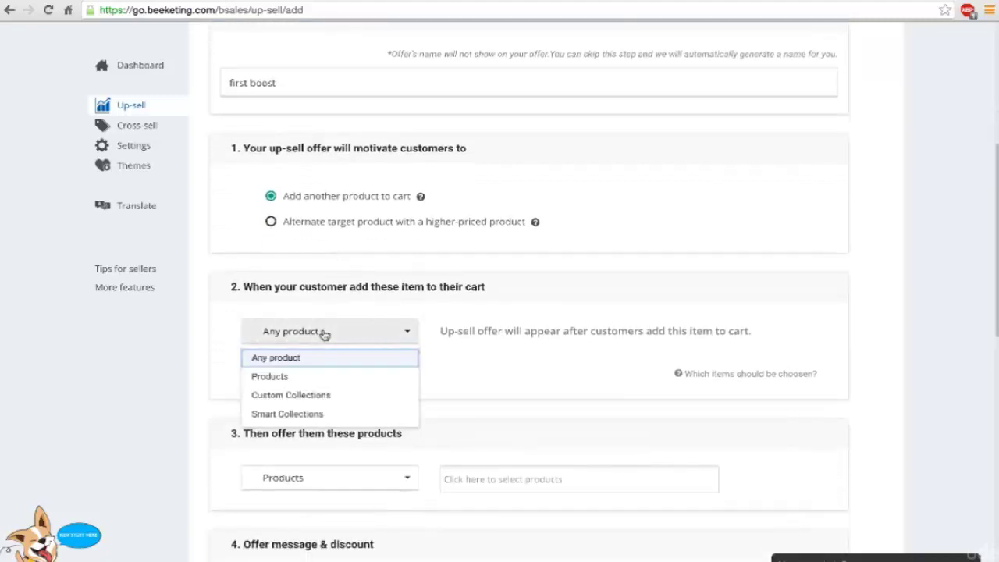
left_click(309, 377)
left_click(474, 340)
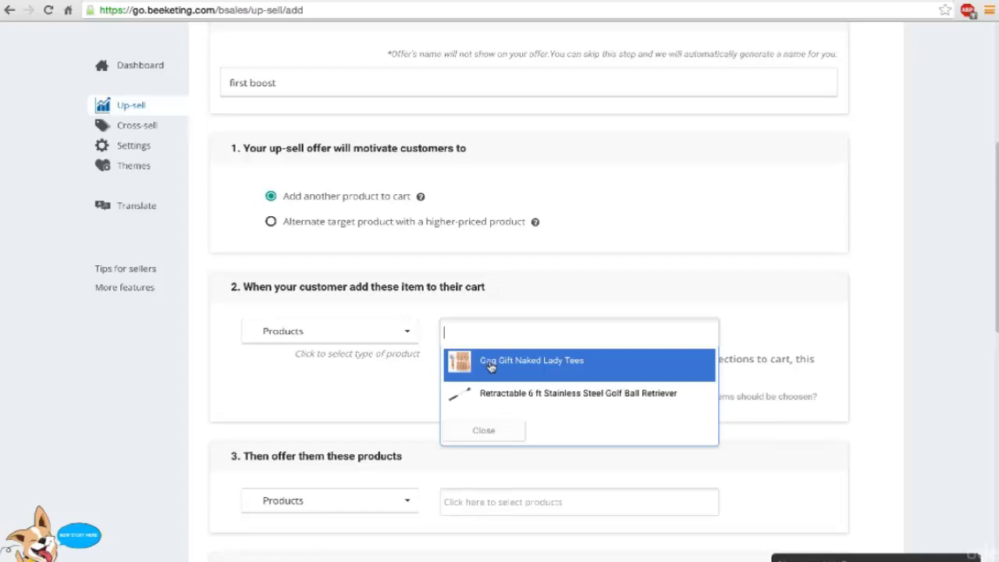
left_click(490, 365)
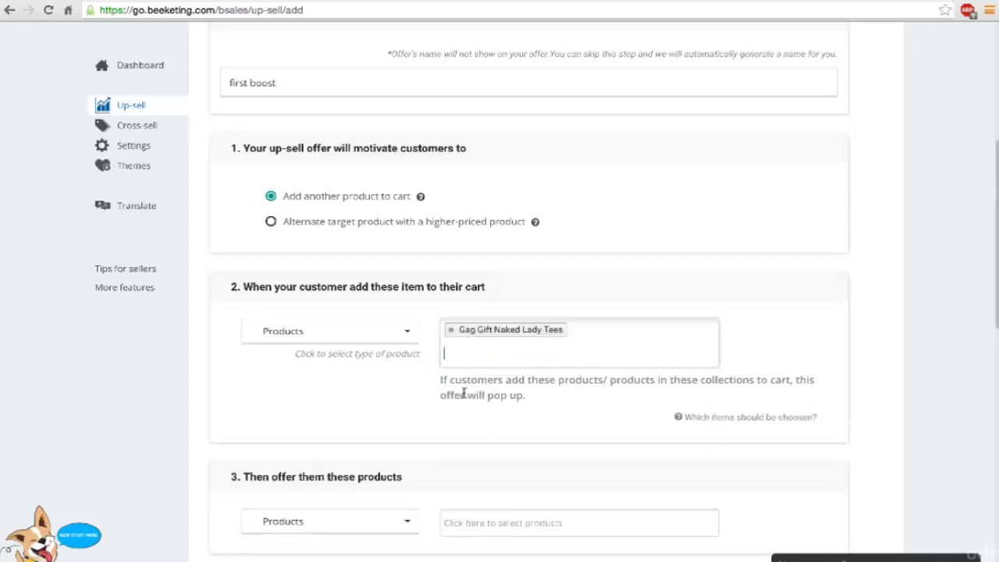
scroll(465, 375, "down", 2)
Step: Offer the Retractable 6 ft Stainless Steel Golf Ball Retriever as the up-sell product
left_click(352, 381)
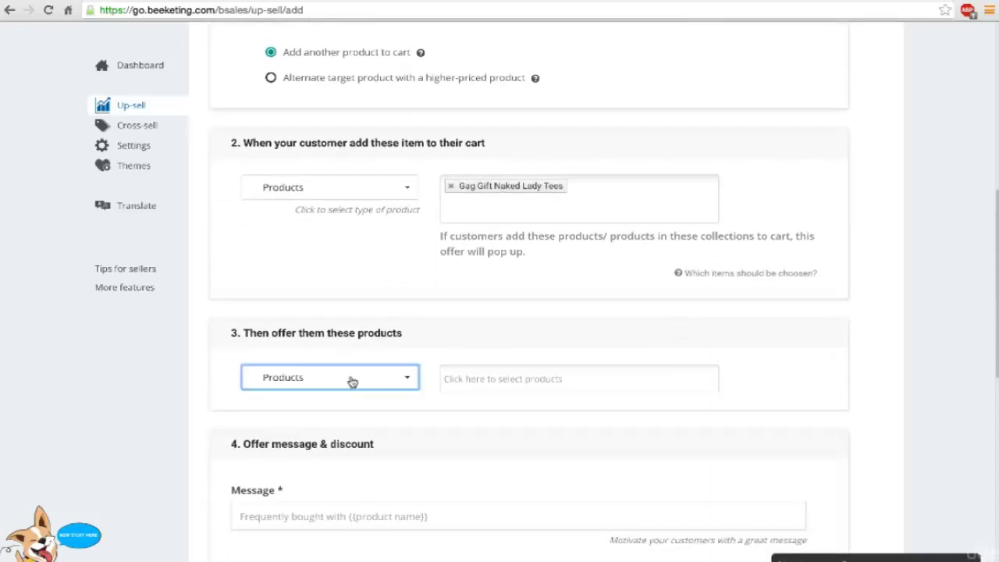
left_click(370, 344)
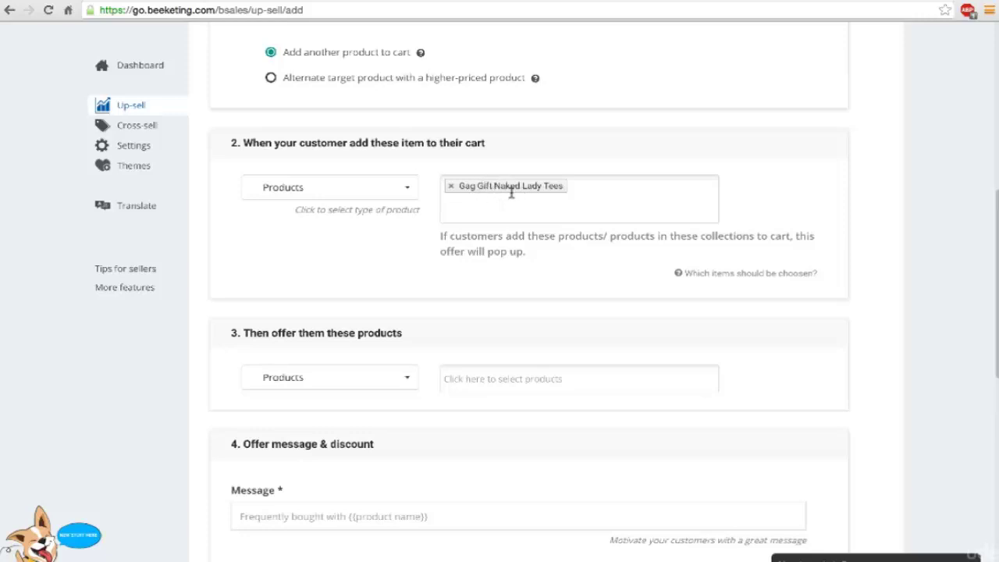
left_click(457, 379)
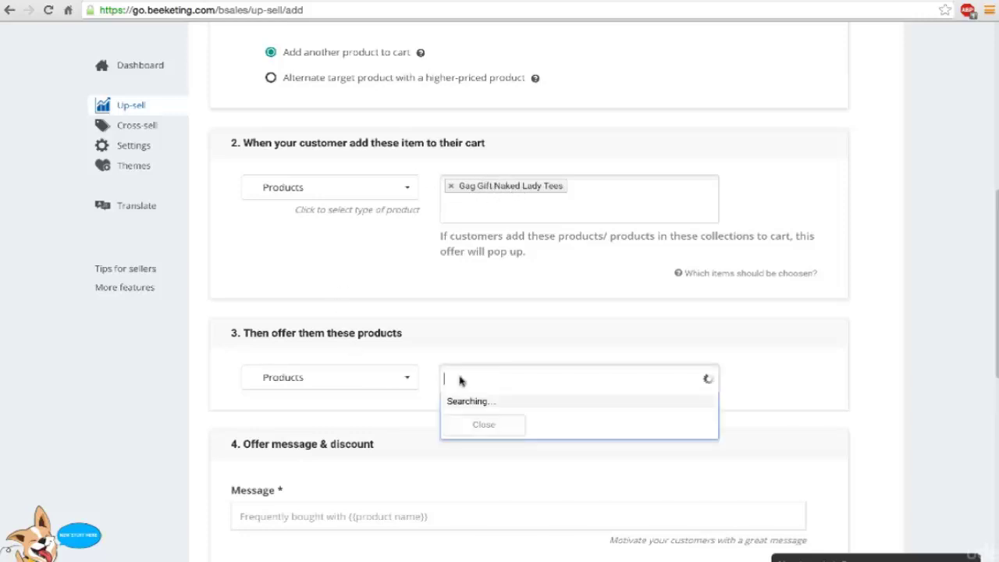
left_click(492, 439)
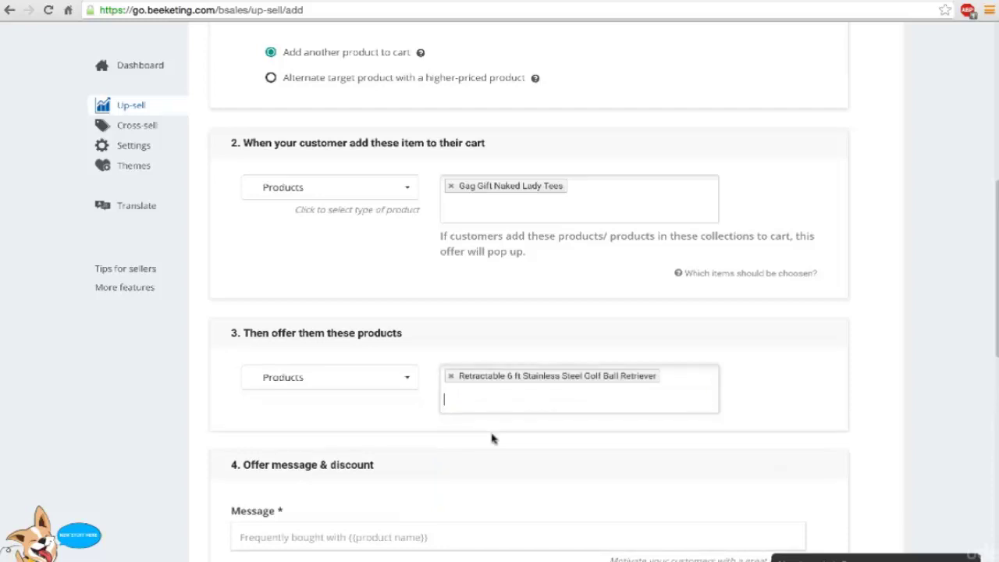
scroll(492, 439, "down", 3)
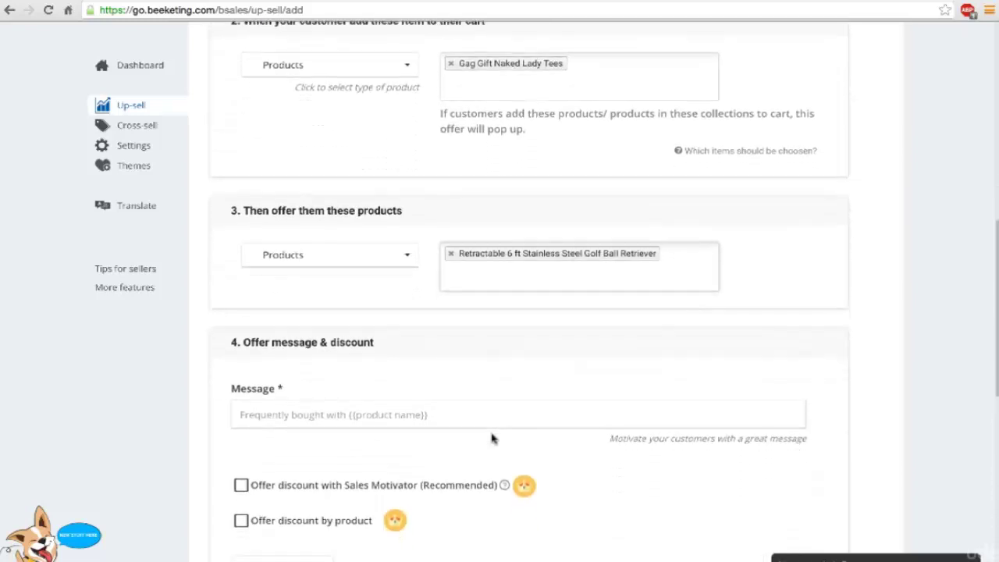
scroll(492, 439, "down", 2)
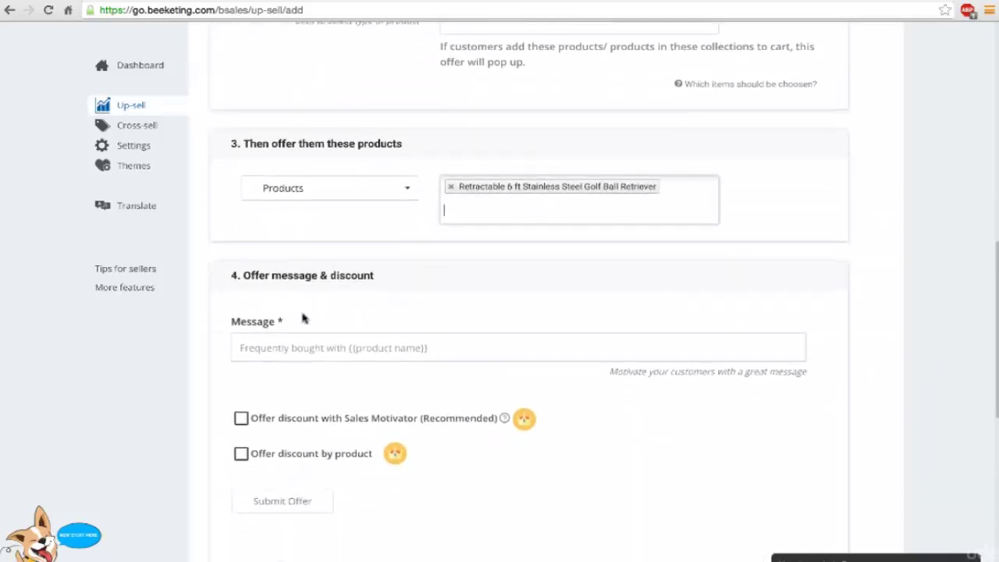
Step: Use the suggested 'Frequently bought with' offer message
left_click(315, 341)
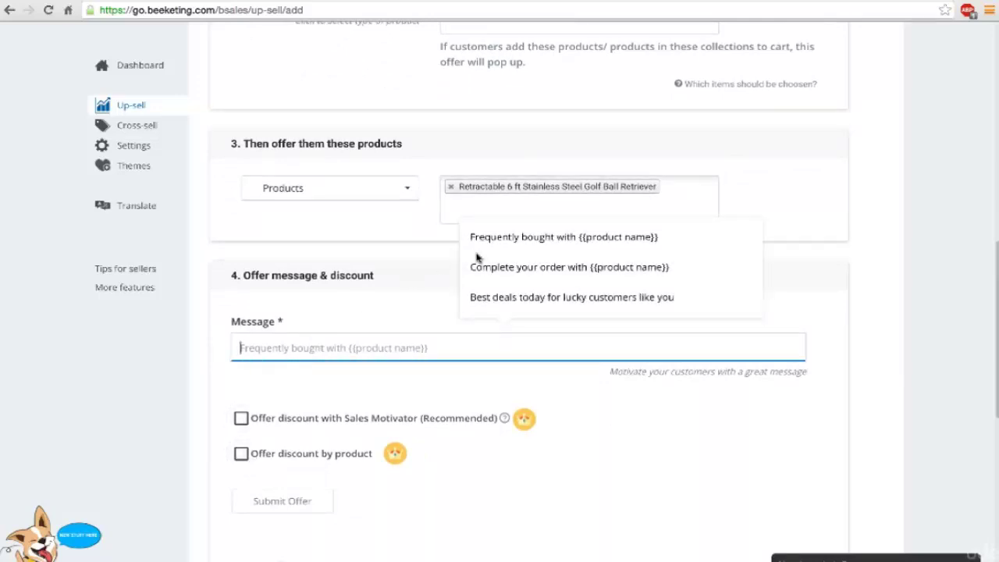
left_click(504, 238)
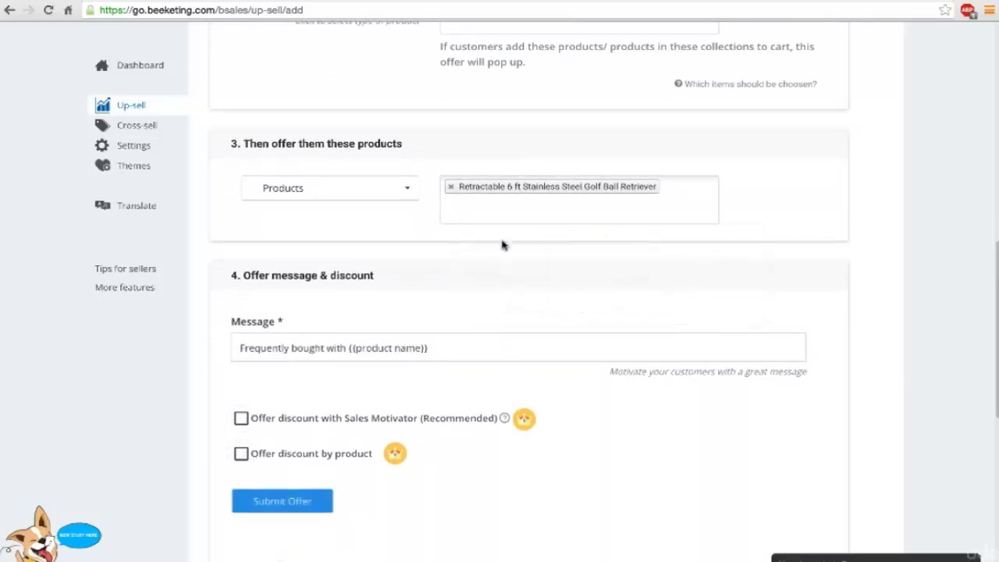
scroll(175, 364, "down", 1)
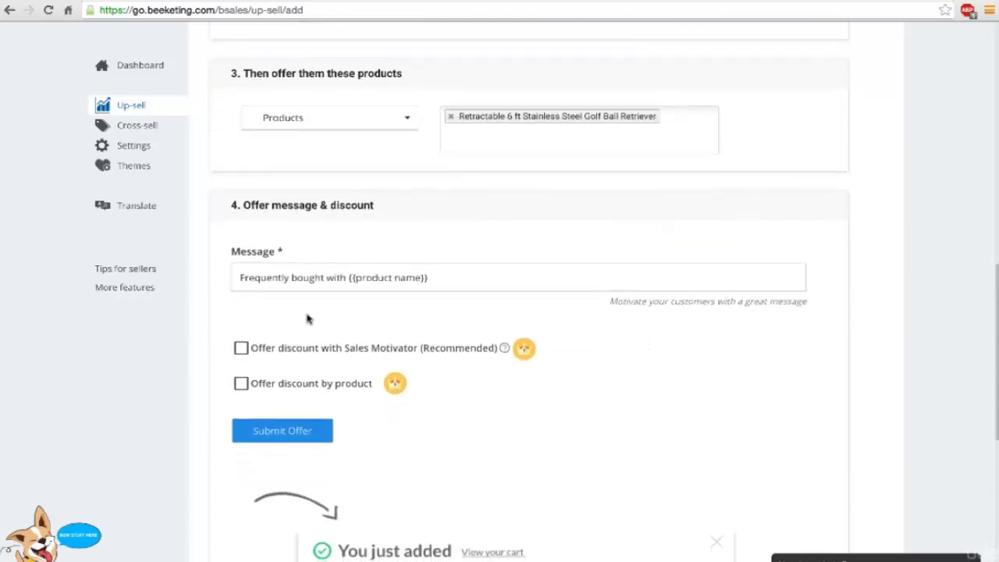
scroll(208, 359, "down", 1)
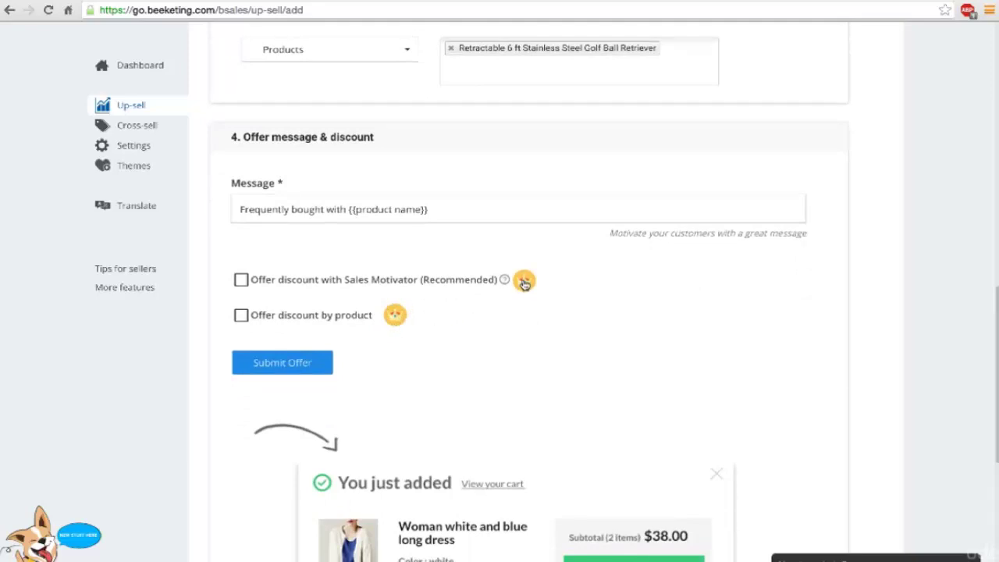
mouse_move(525, 284)
scroll(378, 325, "down", 2)
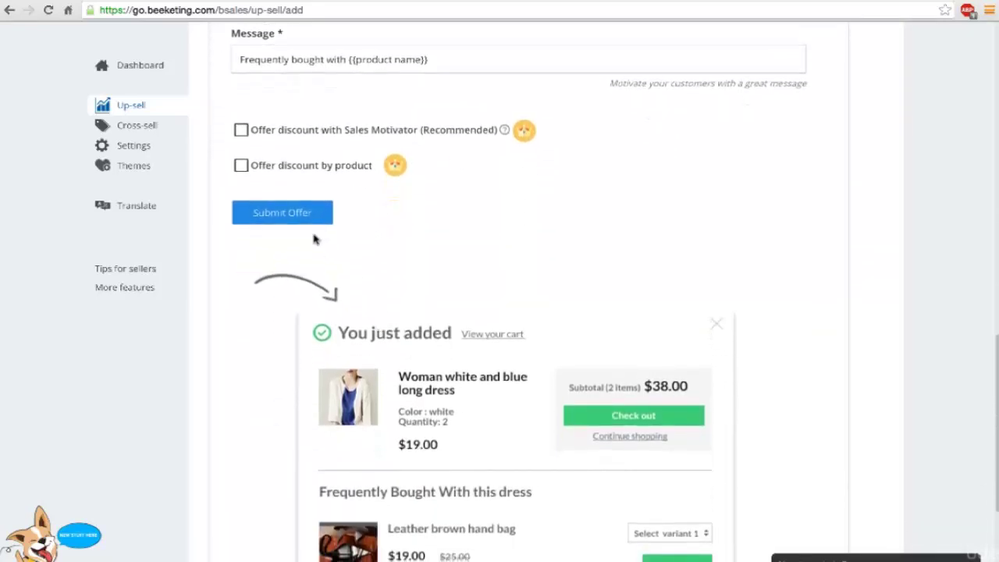
scroll(314, 239, "down", 3)
scroll(314, 239, "up", 3)
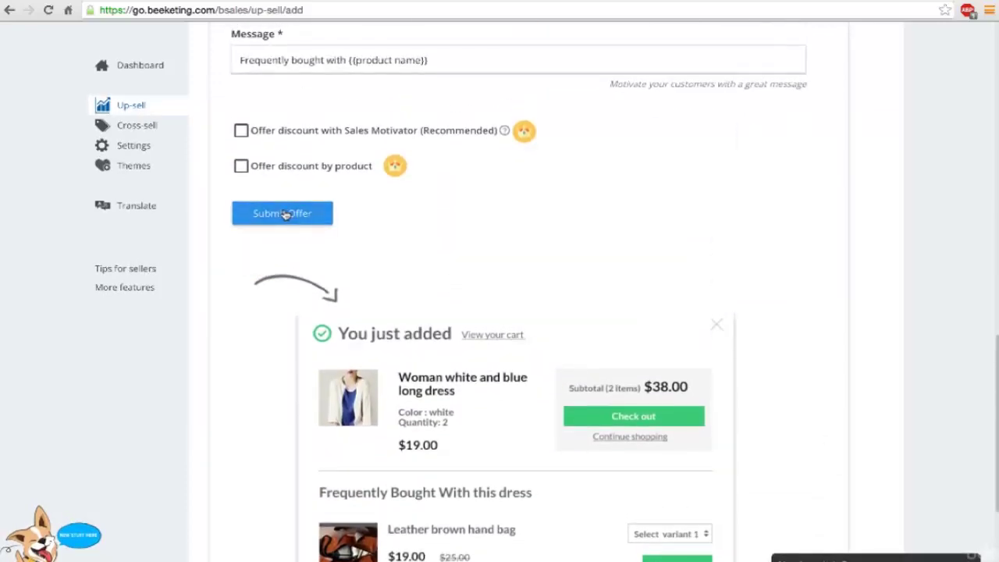
Step: Submit the offer, dismiss the almost-done prompt, and review the Offer summary
left_click(285, 215)
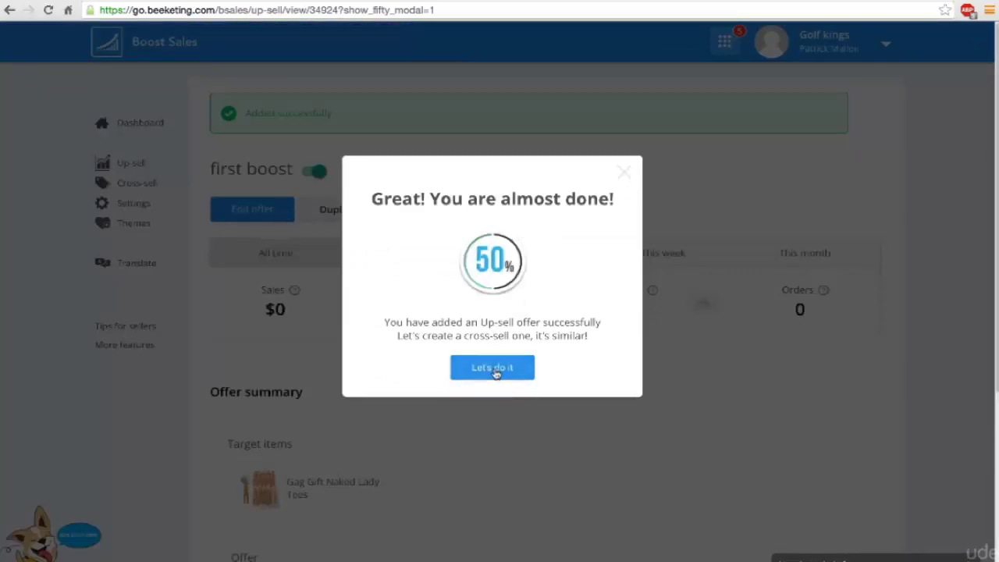
left_click(623, 175)
scroll(623, 179, "down", 1)
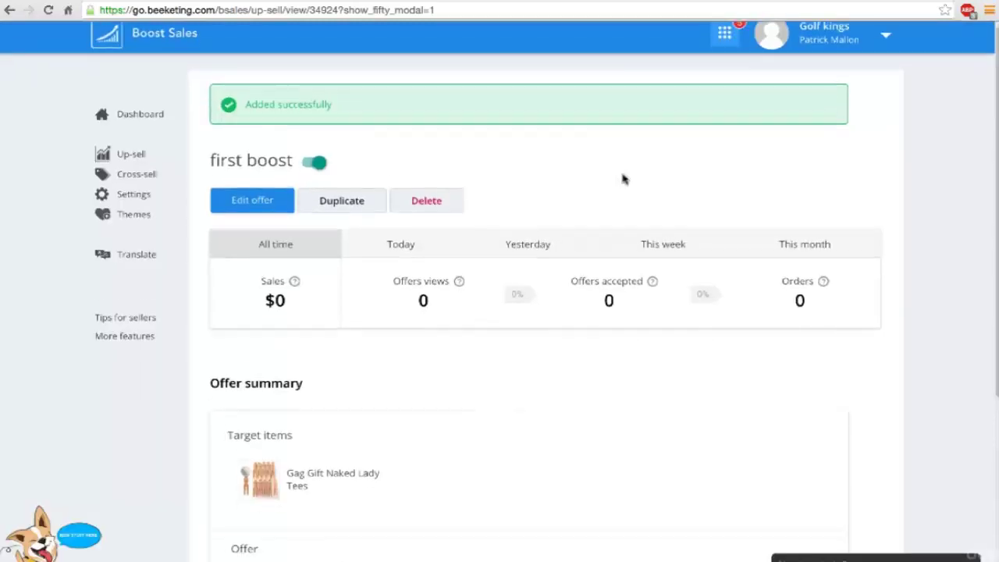
scroll(622, 179, "down", 3)
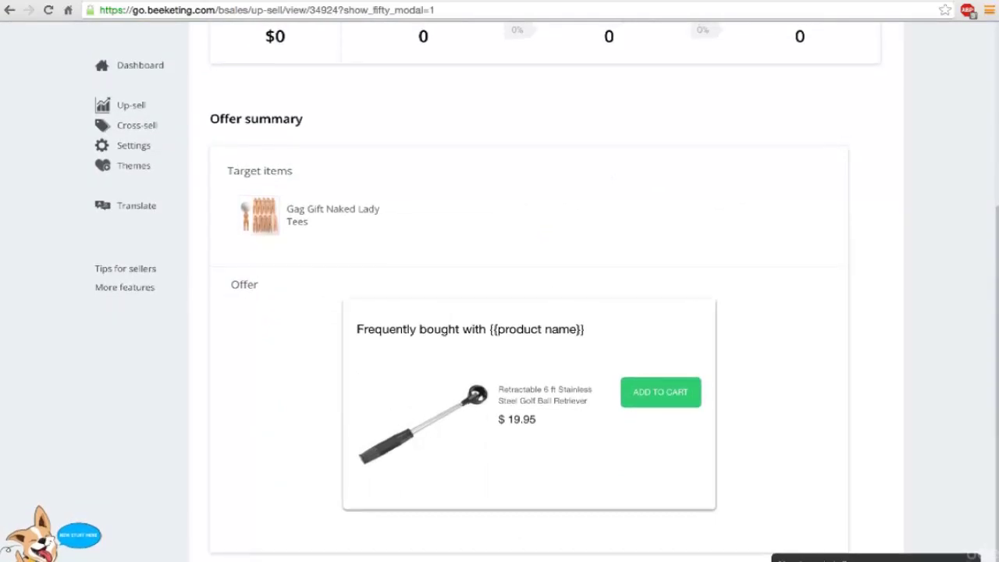
Step: On the storefront, add the Gag Gift Naked Lady Tees to the cart
left_click(388, 6)
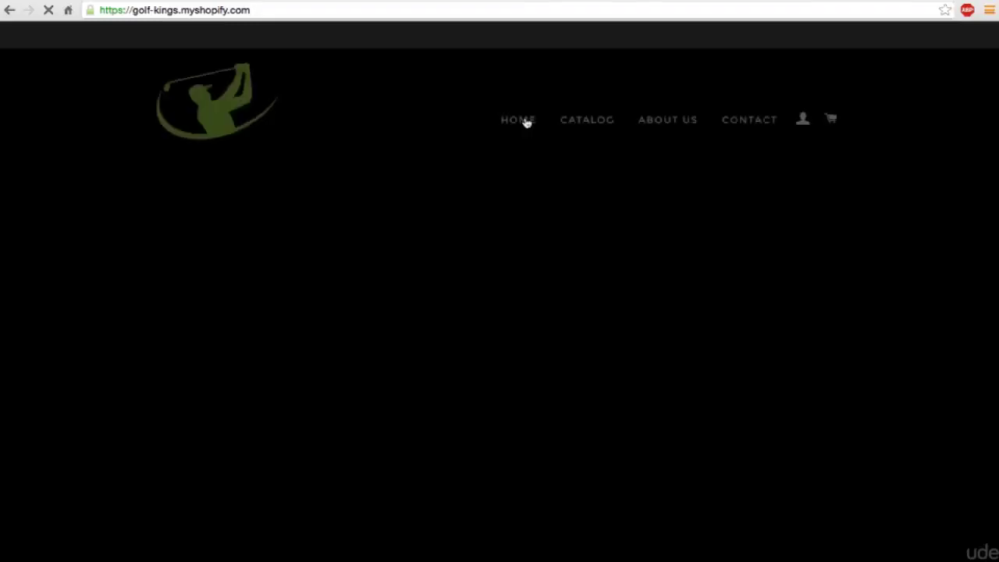
scroll(484, 335, "down", 7)
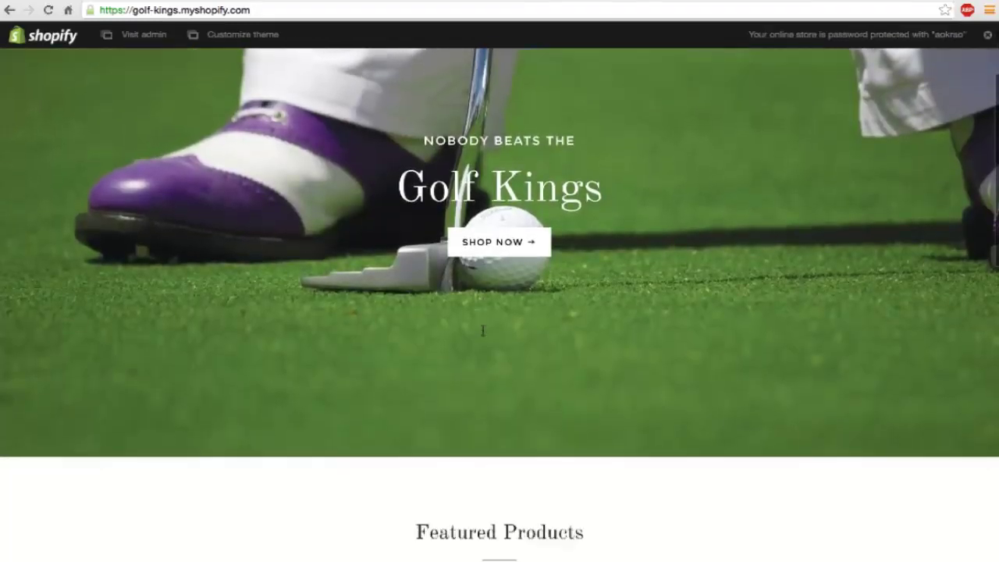
left_click(484, 336)
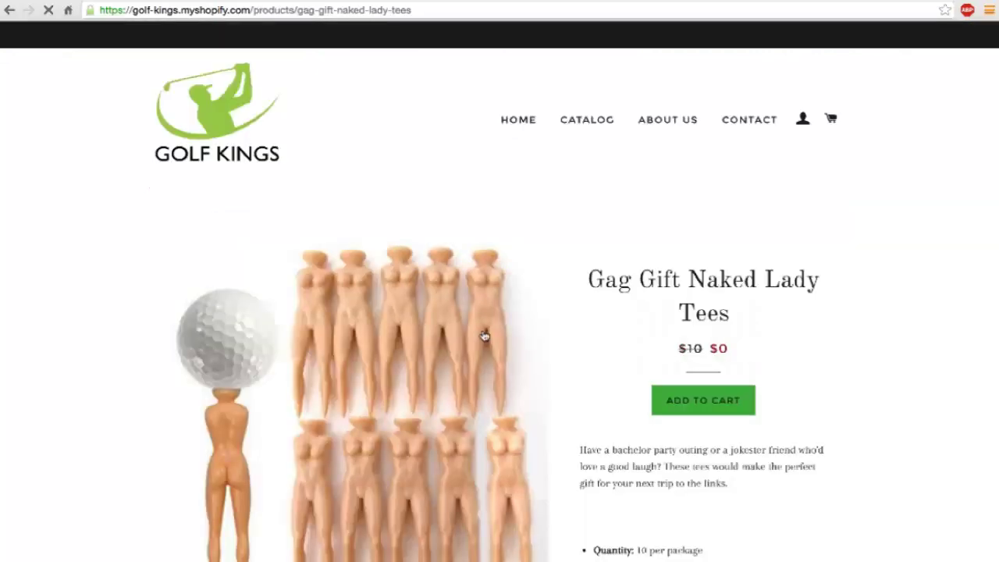
scroll(484, 336, "down", 2)
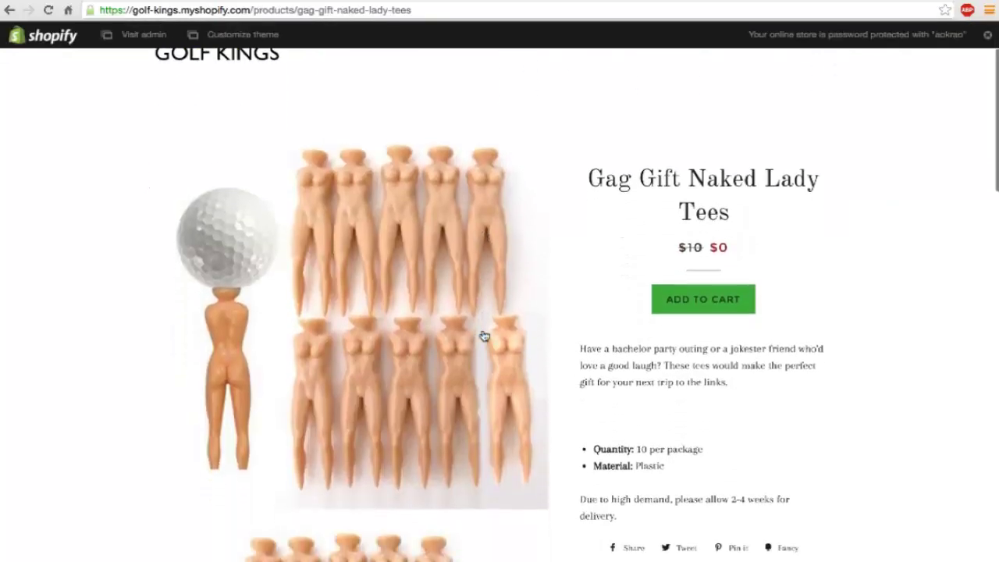
left_click(698, 308)
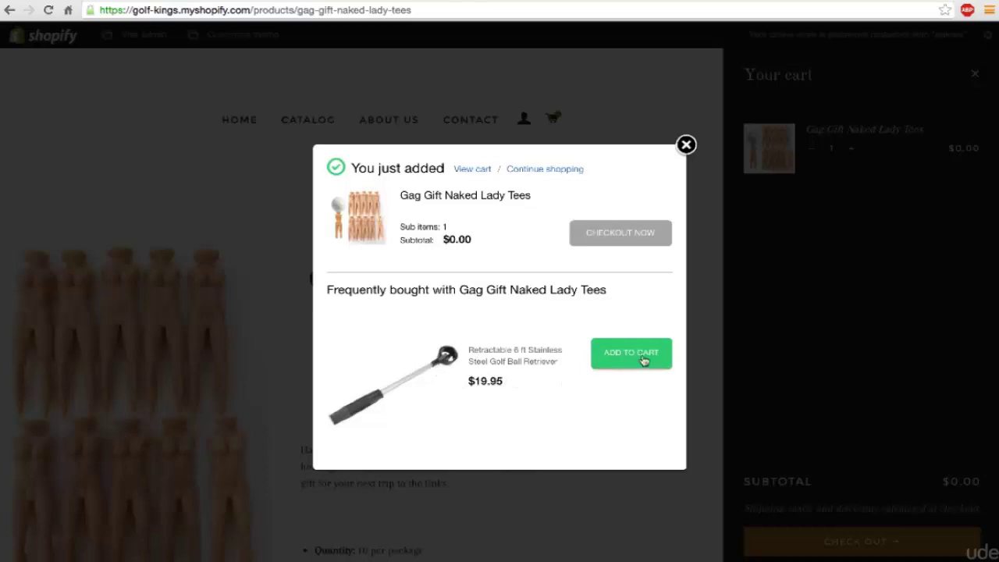
Step: Accept the Golf Ball Retriever up-sell and review the cart with its $19.95 subtotal
left_click(643, 360)
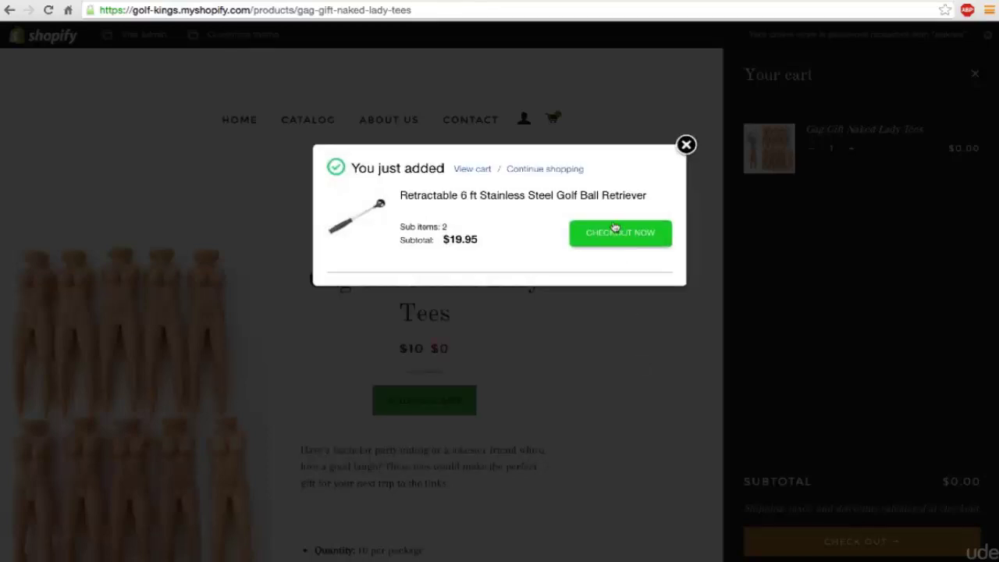
left_click(614, 233)
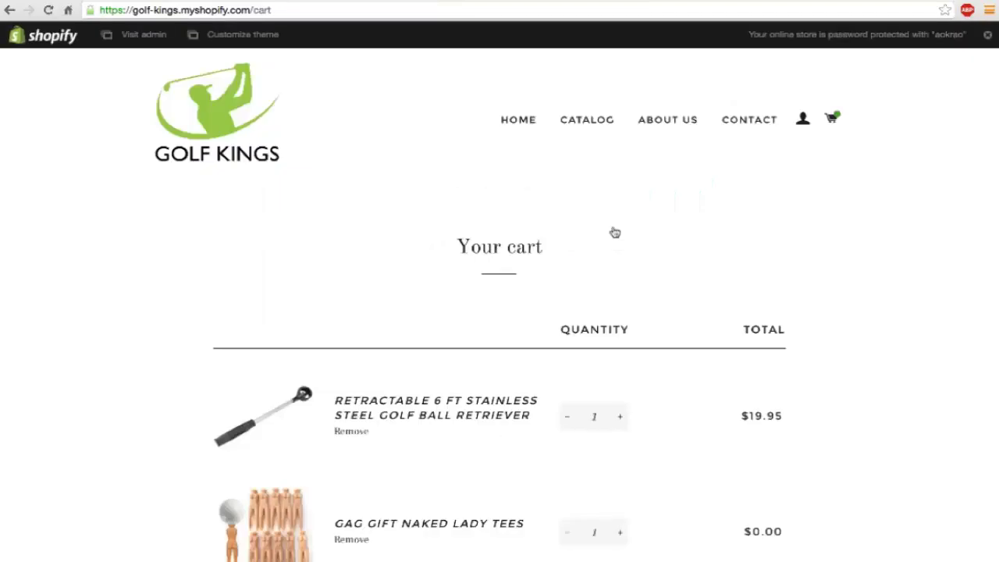
scroll(614, 233, "down", 2)
scroll(593, 236, "down", 2)
scroll(631, 346, "down", 2)
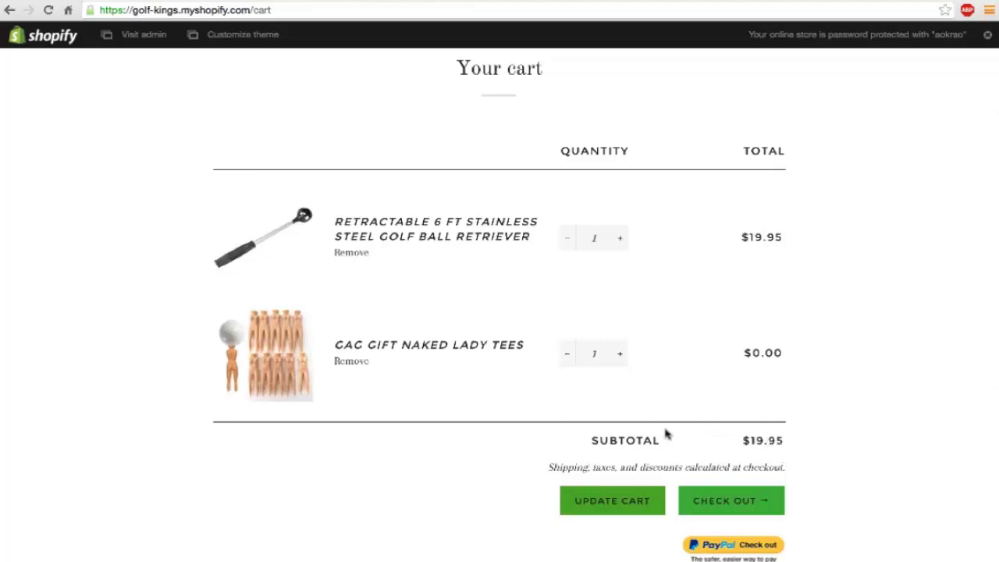
scroll(666, 434, "down", 1)
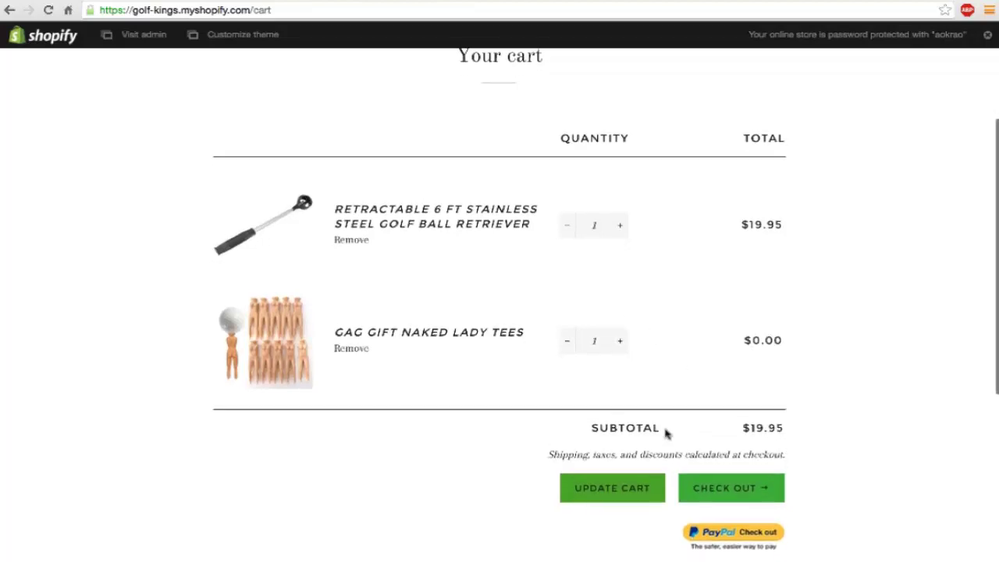
Step: Begin checkout from the cart page
left_click(722, 476)
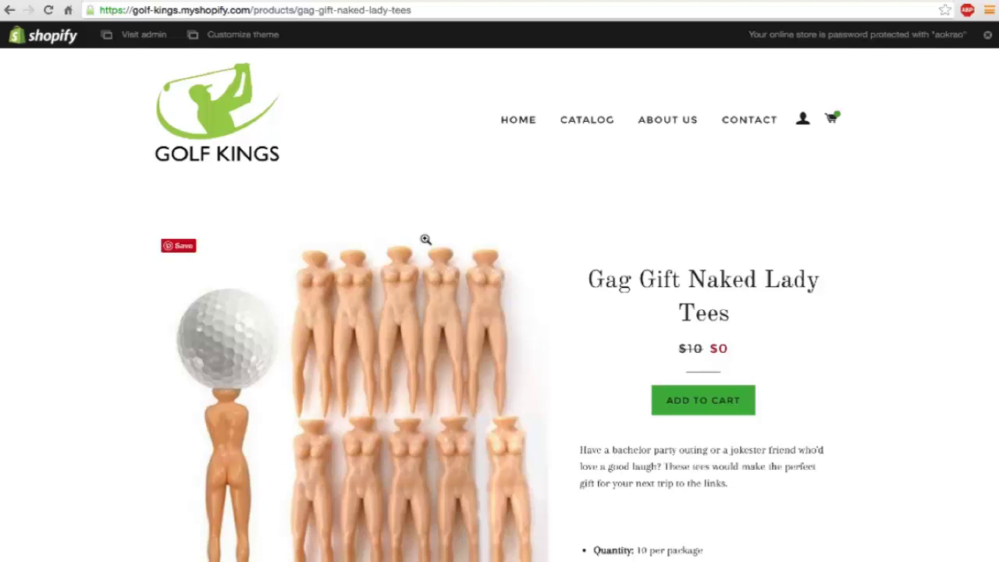
Step: Copy the Naked Lady Tees product photo and switch over to Photoshop
scroll(426, 239, "down", 2)
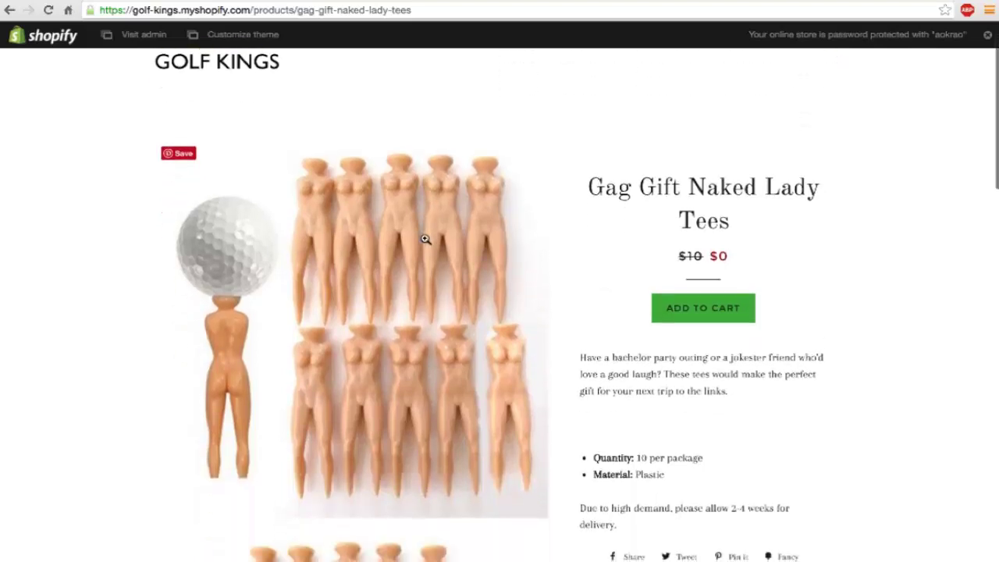
right_click(393, 265)
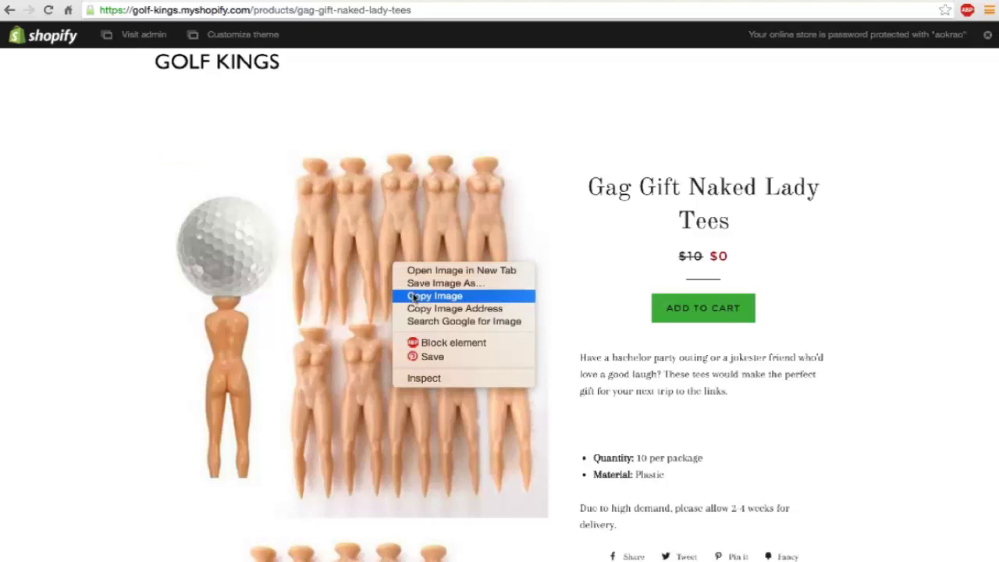
left_click(414, 296)
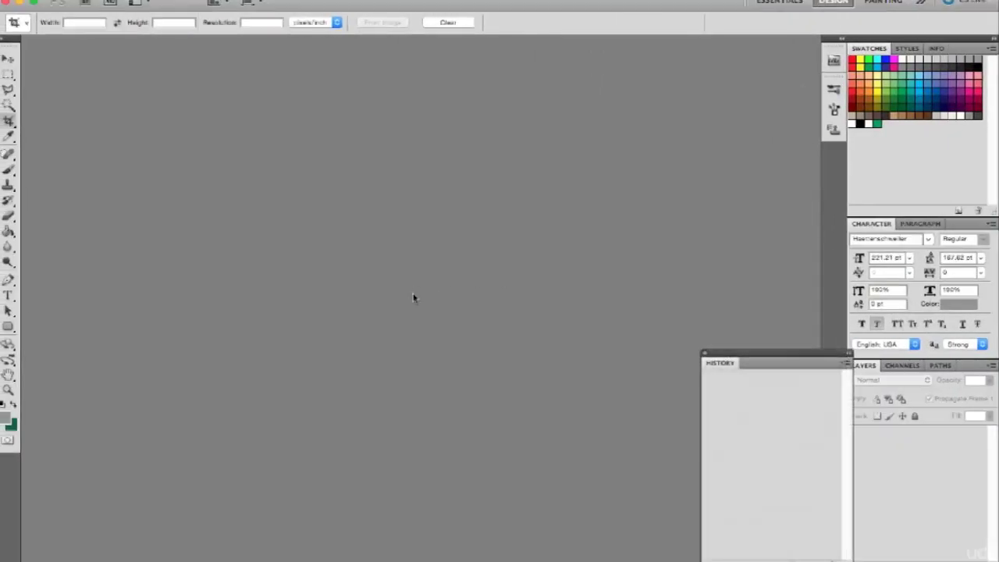
key("ctrl+Right")
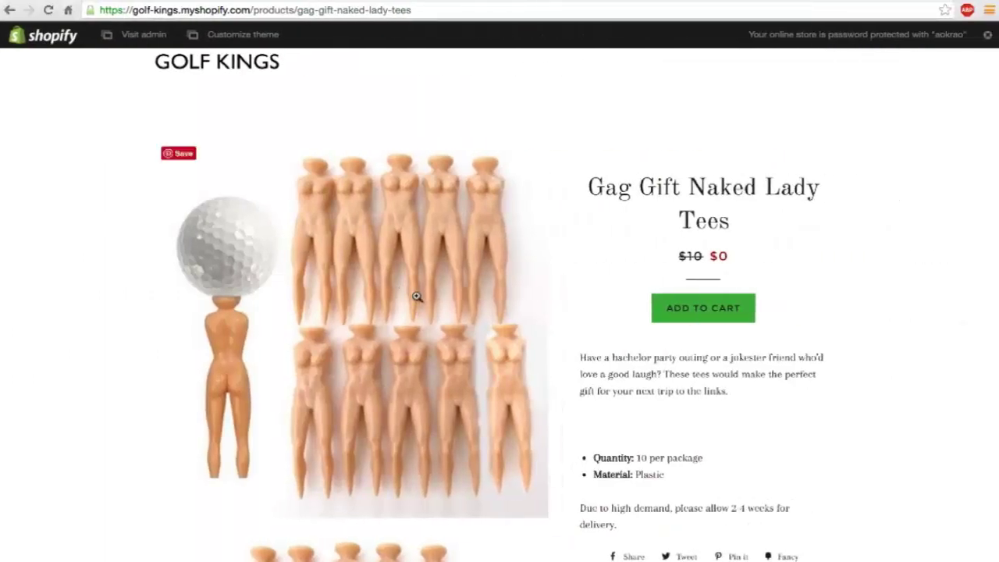
key("ctrl+Left")
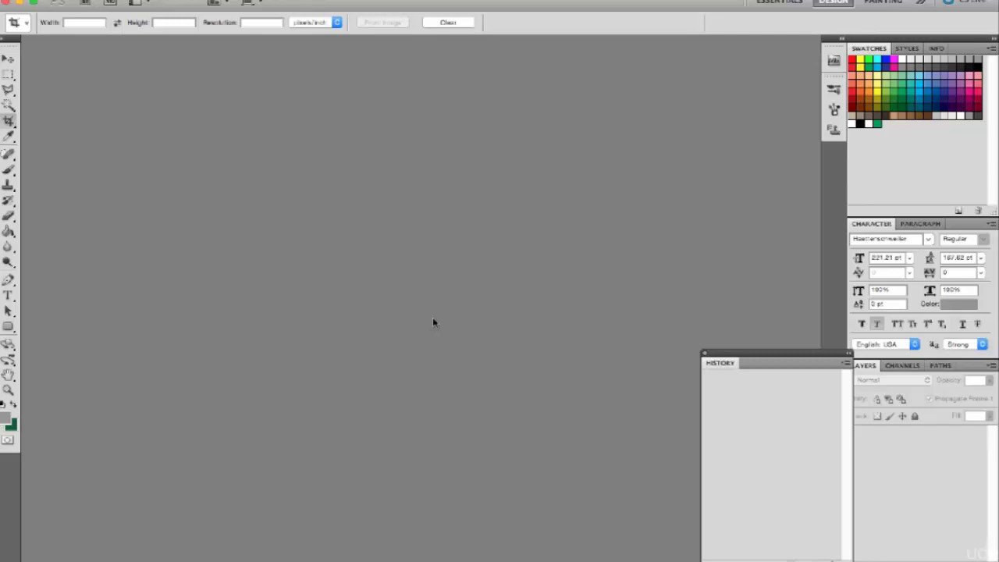
Step: Create a new 1200×628 px document
key("super+n")
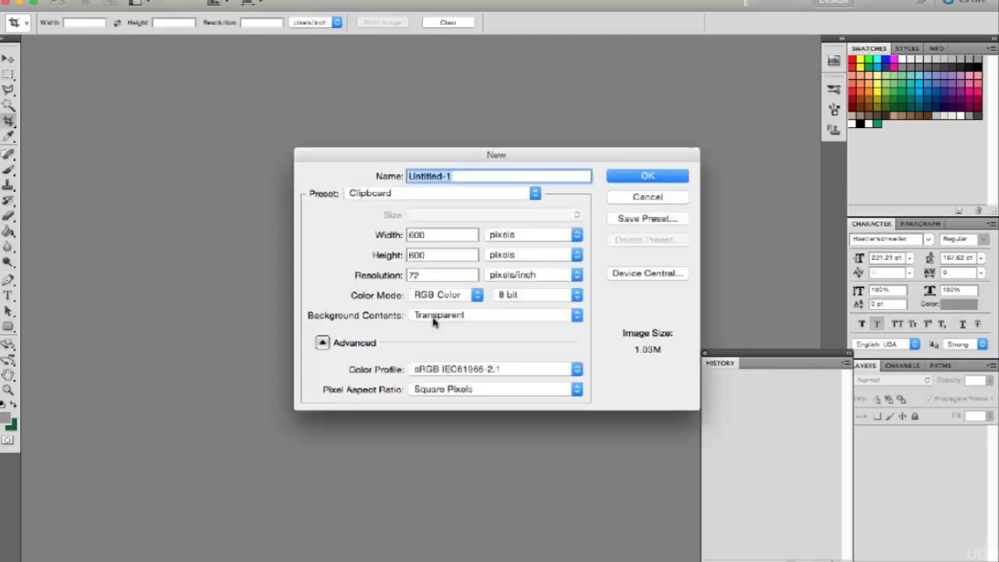
key("Tab")
type("12")
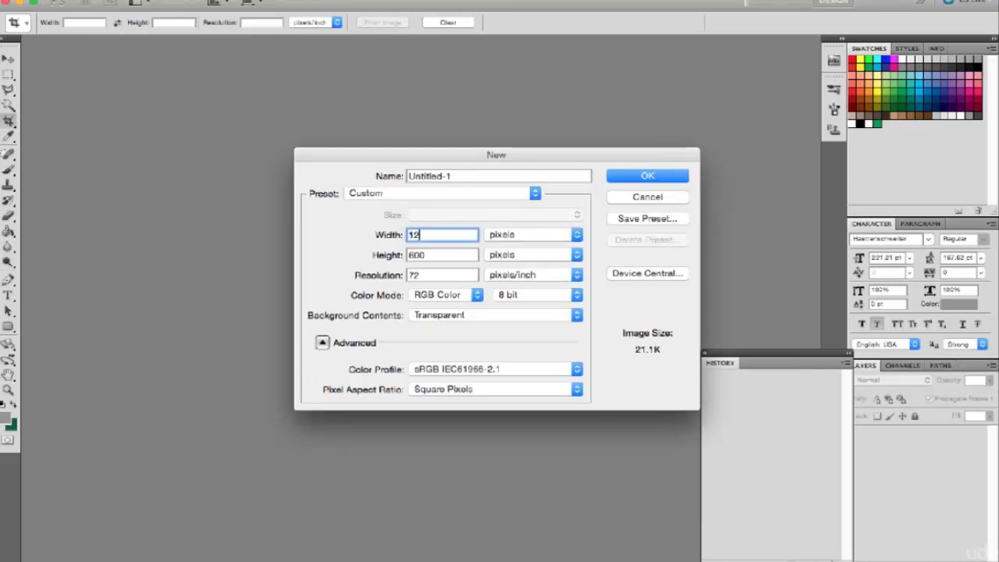
type("00")
key("Tab")
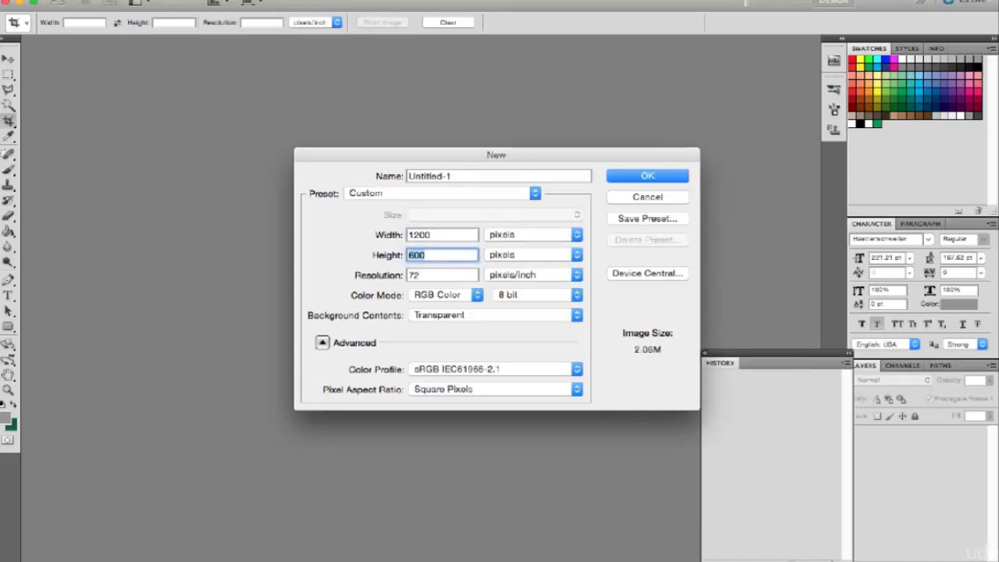
type("600")
key("BackSpace")
key("BackSpace")
type("28")
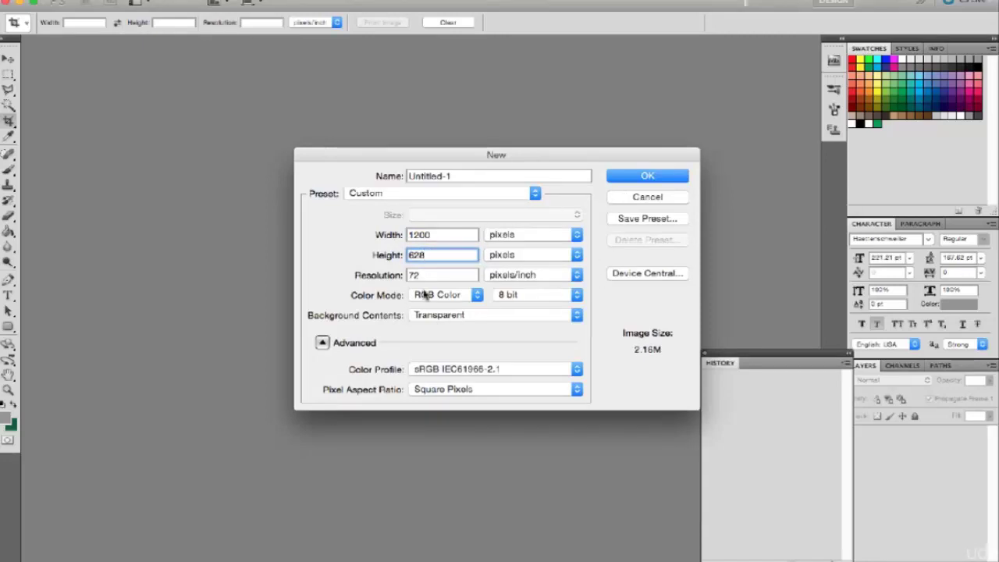
left_click(638, 175)
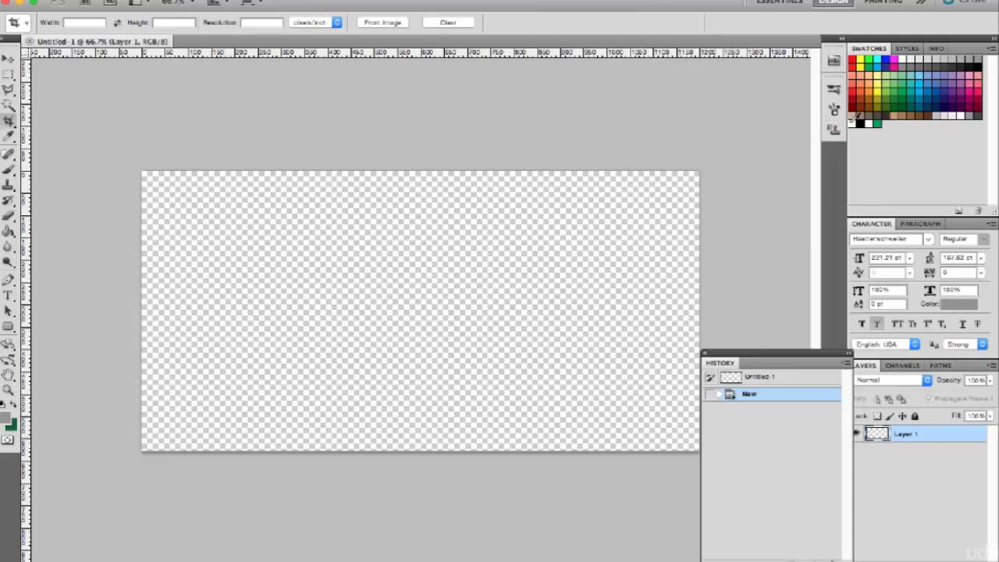
Step: Fill the canvas with white using the Paint Bucket
left_click(854, 117)
key("g")
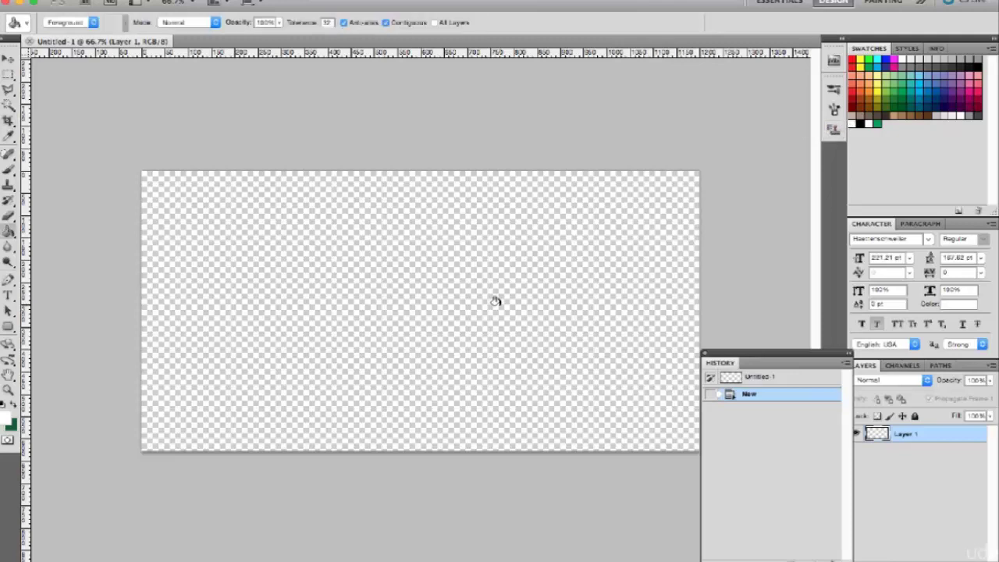
left_click(495, 300)
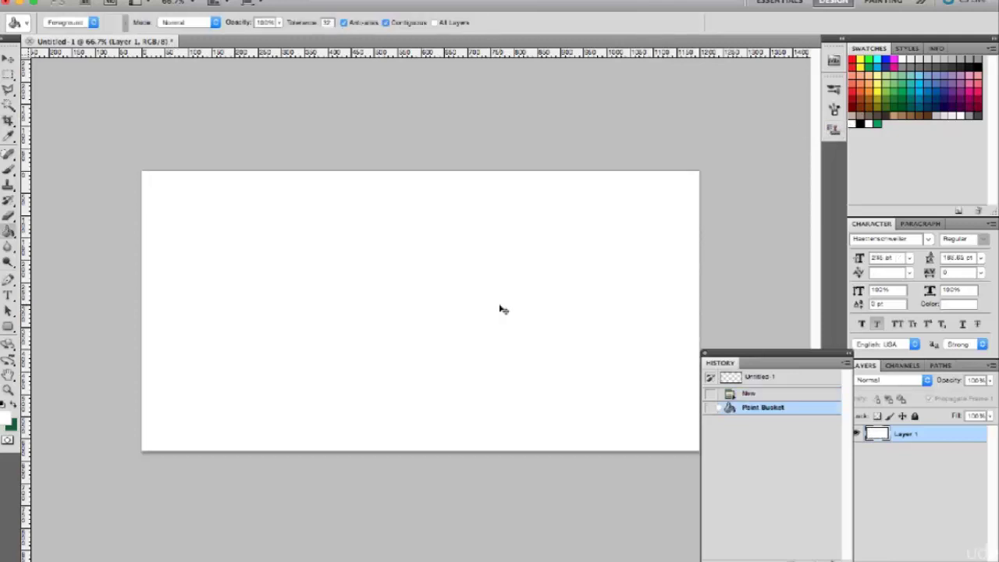
Step: Paste the golf ball and tee image, move it to the right, and add an empty layer
key("ctrl+v")
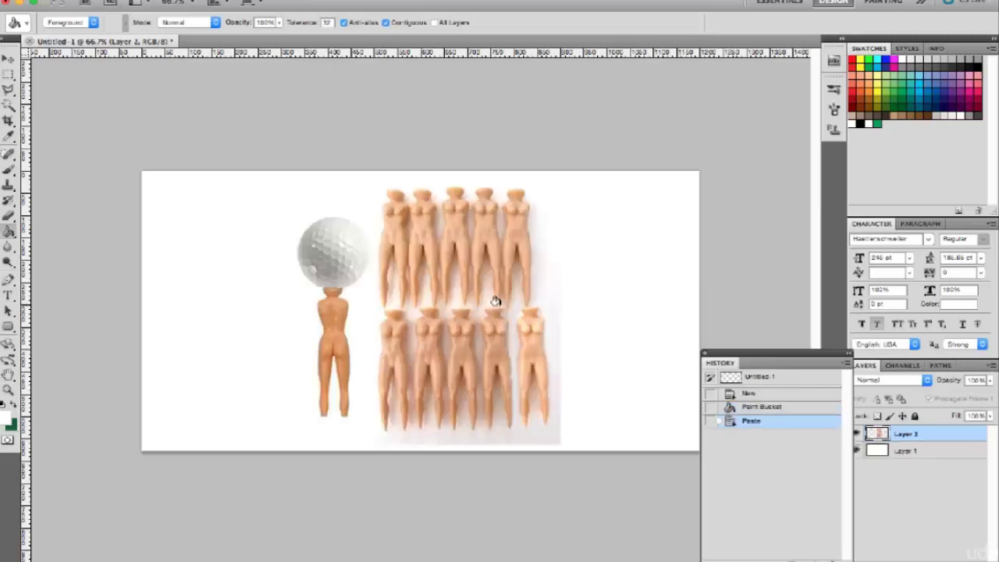
key("v")
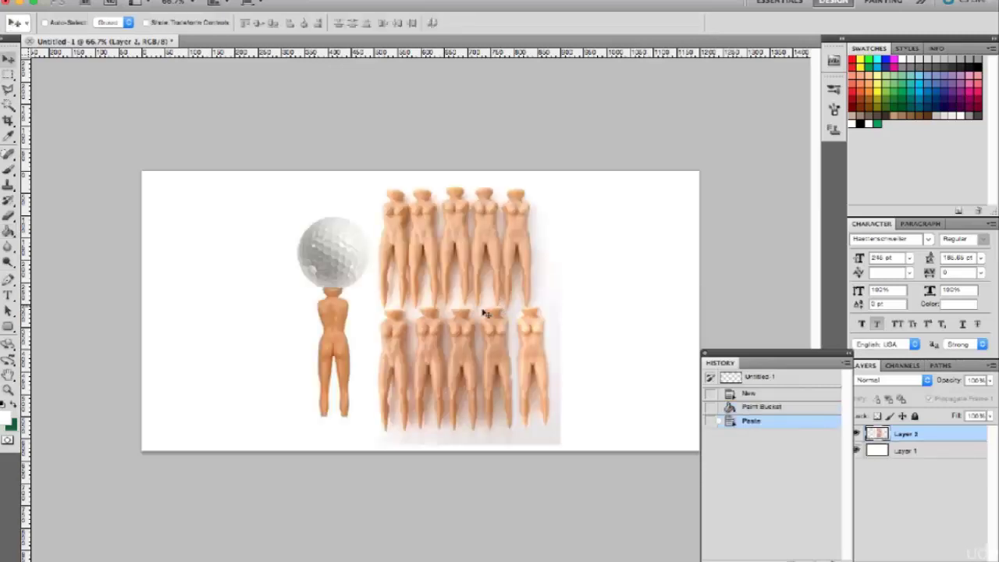
mouse_move(476, 316)
left_mouse_down()
mouse_move(605, 311)
mouse_move(618, 322)
left_mouse_up()
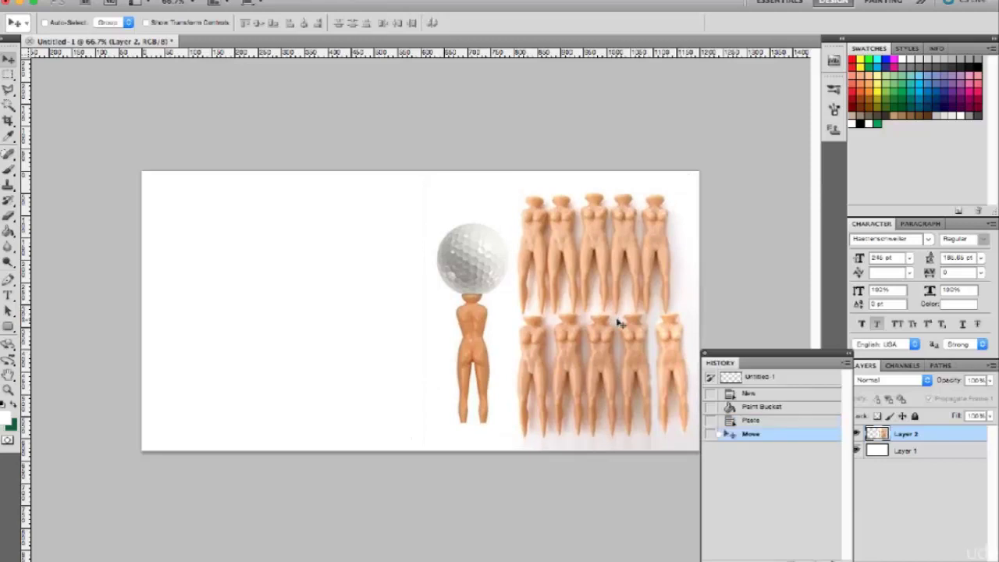
left_click_drag(618, 322, 558, 308)
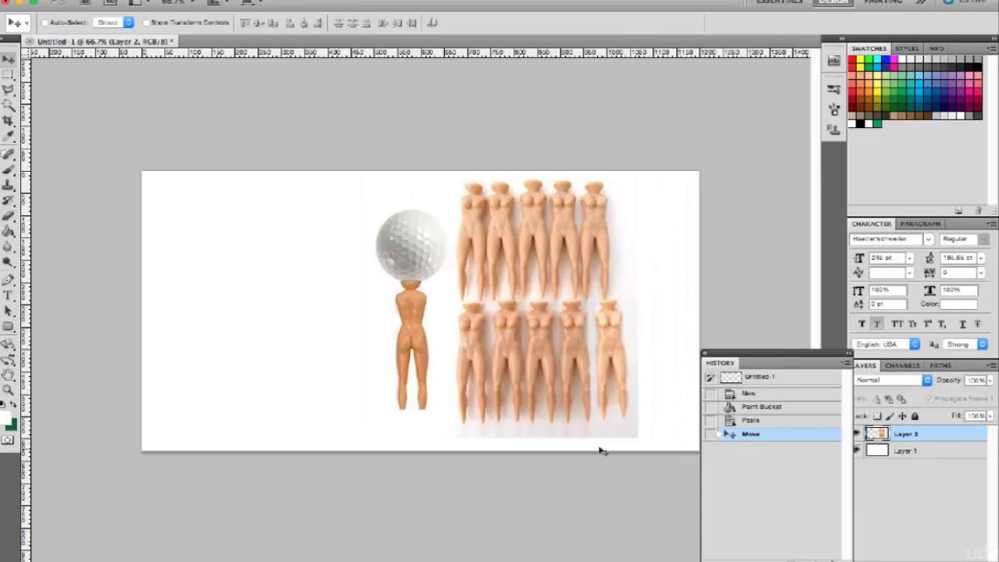
left_click_drag(559, 369, 619, 383)
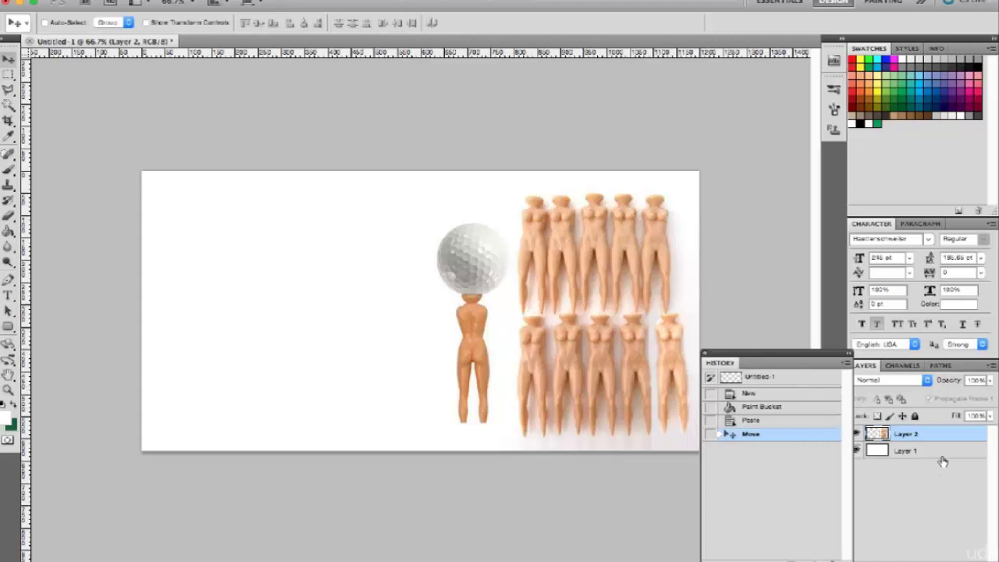
left_click(961, 556)
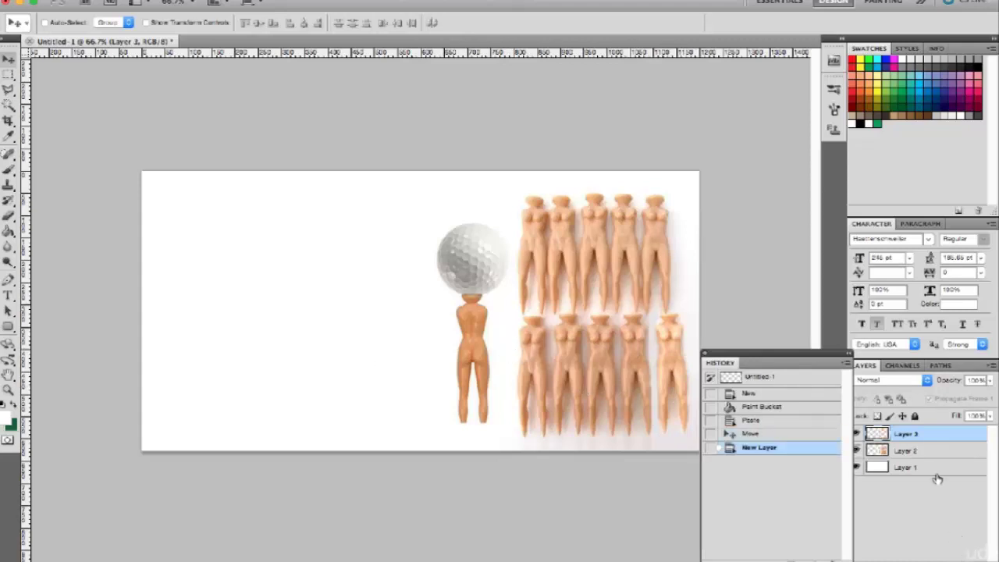
Step: Stroke the fully selected canvas with a 5 px red inside border, then deselect
key("ctrl+a")
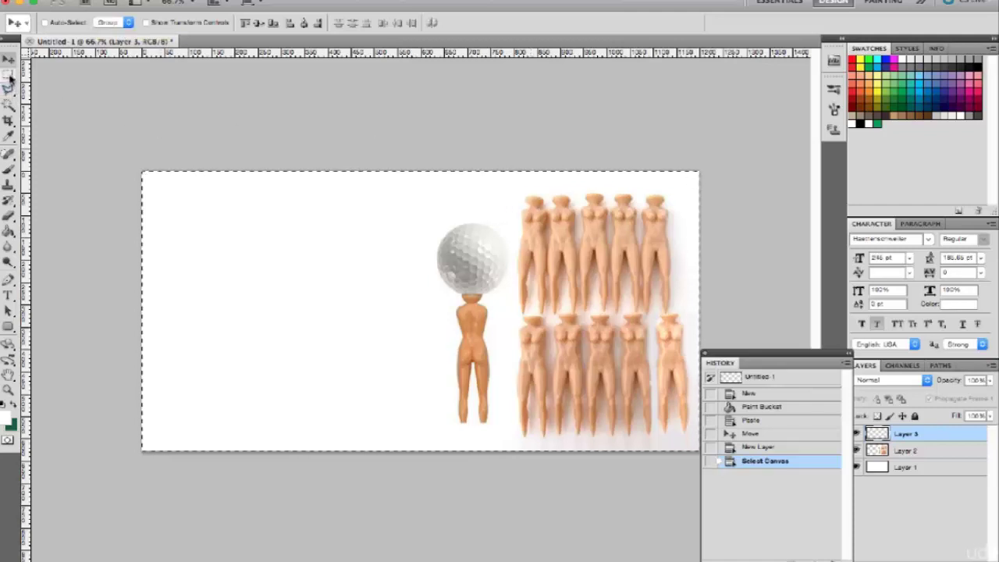
left_click(137, 0)
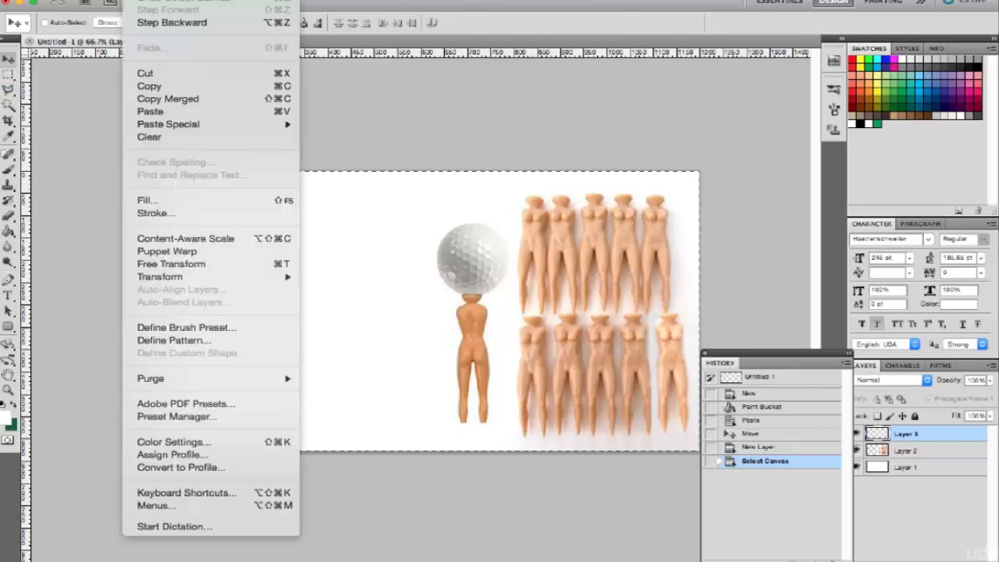
left_click(150, 214)
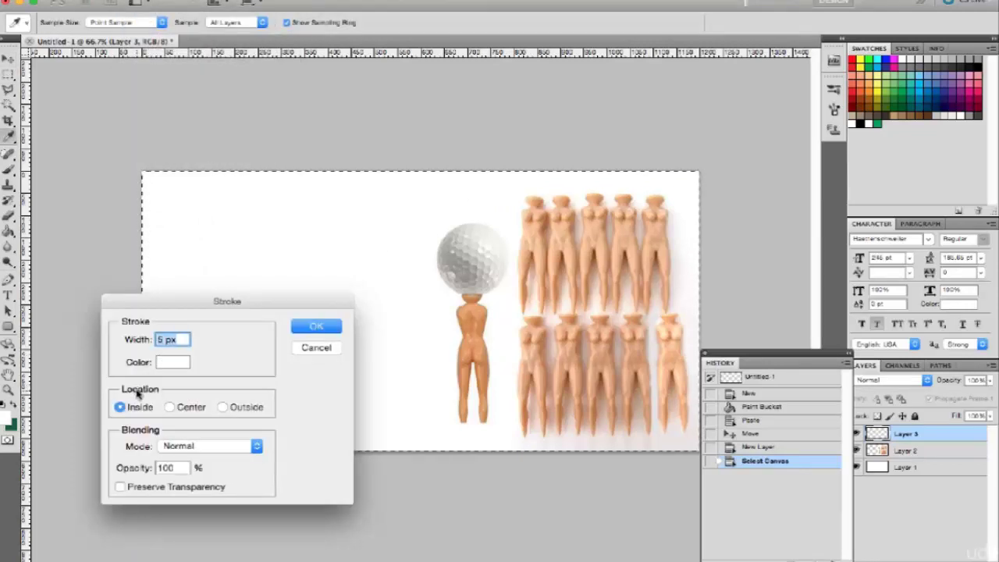
left_click(167, 365)
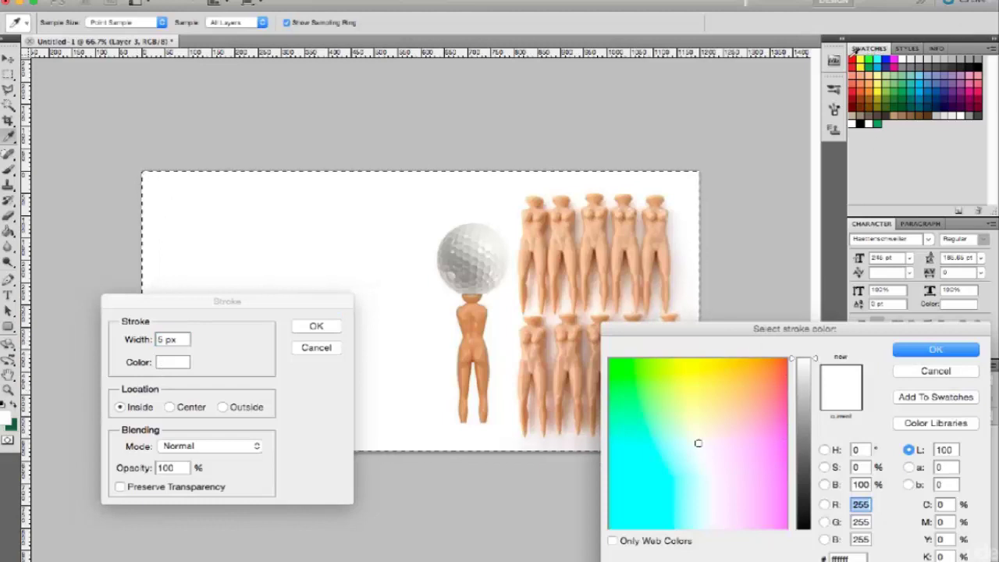
left_click(853, 60)
left_click(925, 353)
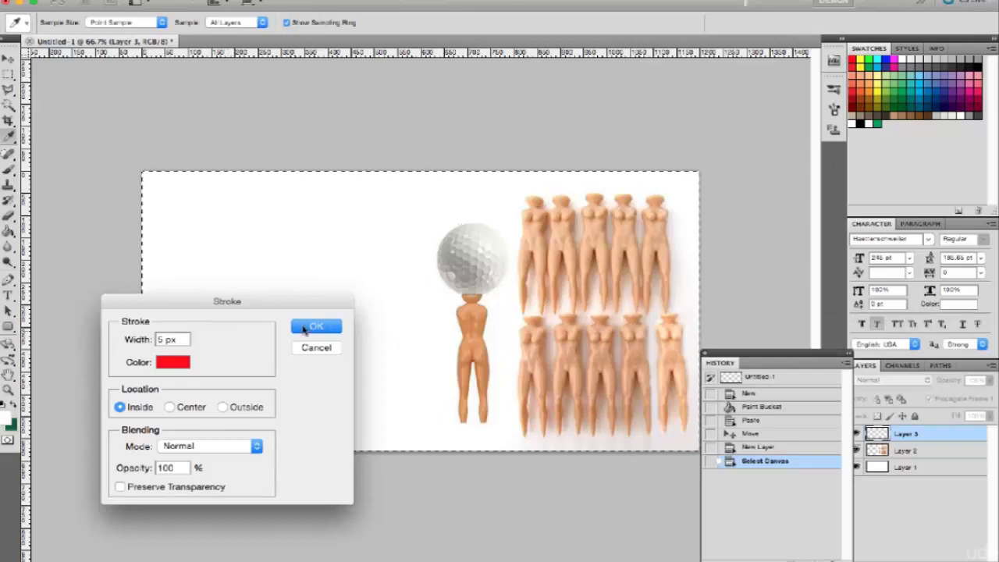
left_click(311, 326)
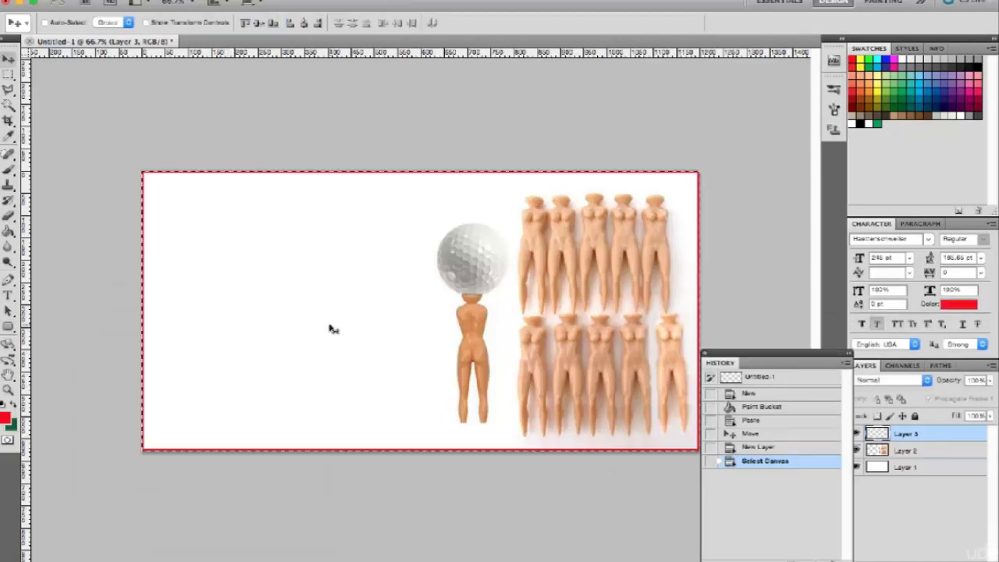
key("ctrl+d")
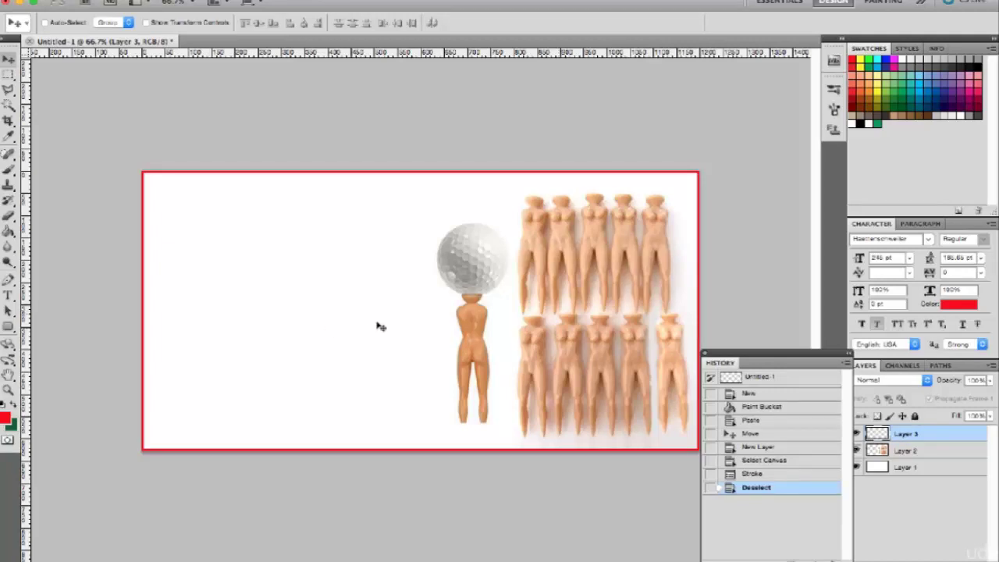
Step: Type 'Free!' at the canvas left and drag it into place beside the golf ball
key("t")
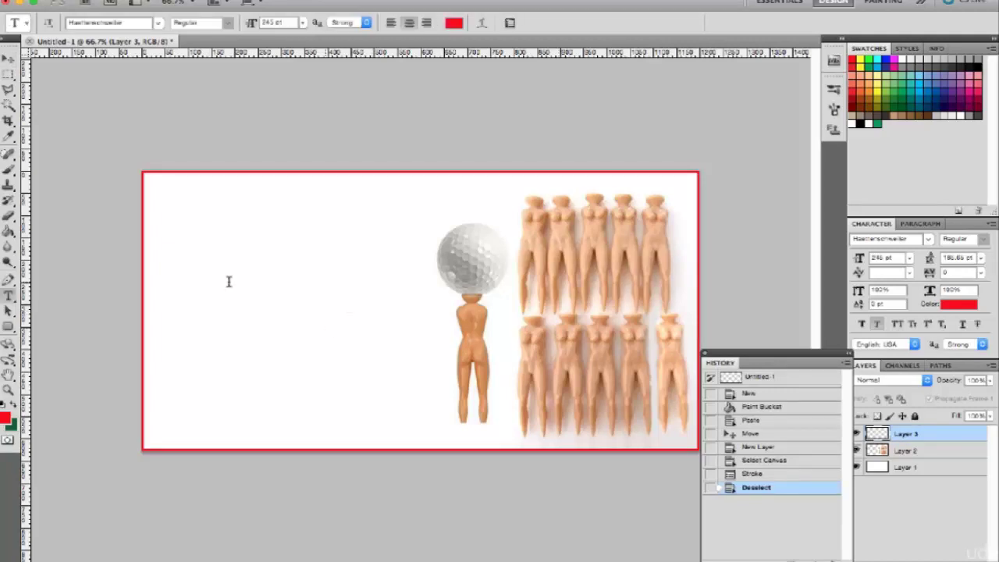
left_click(229, 281)
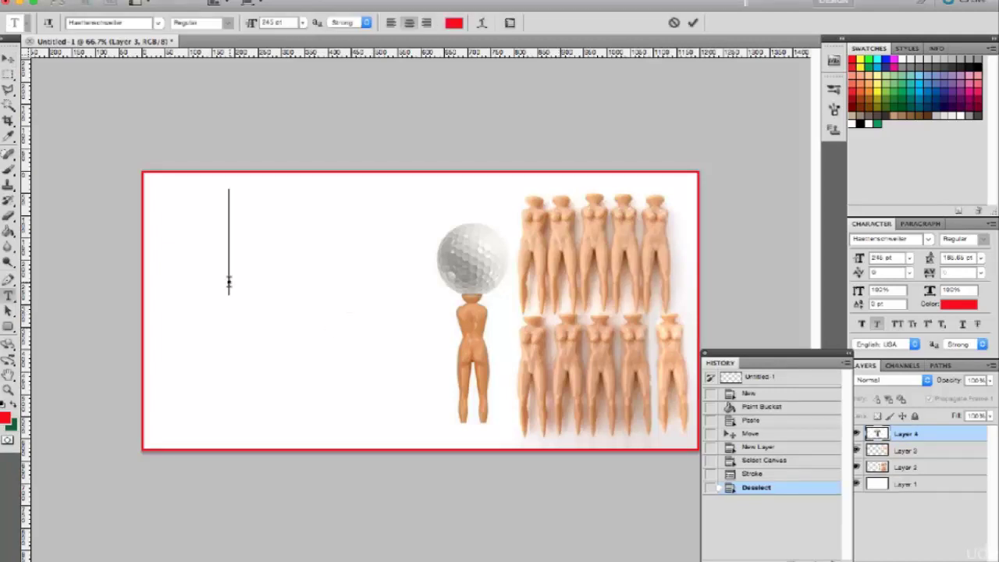
type("Free")
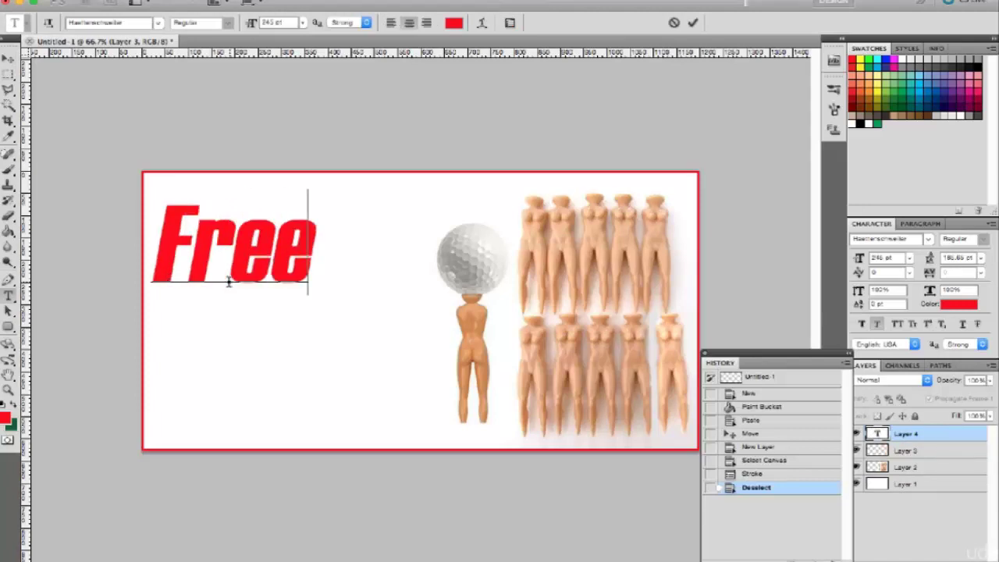
type("!")
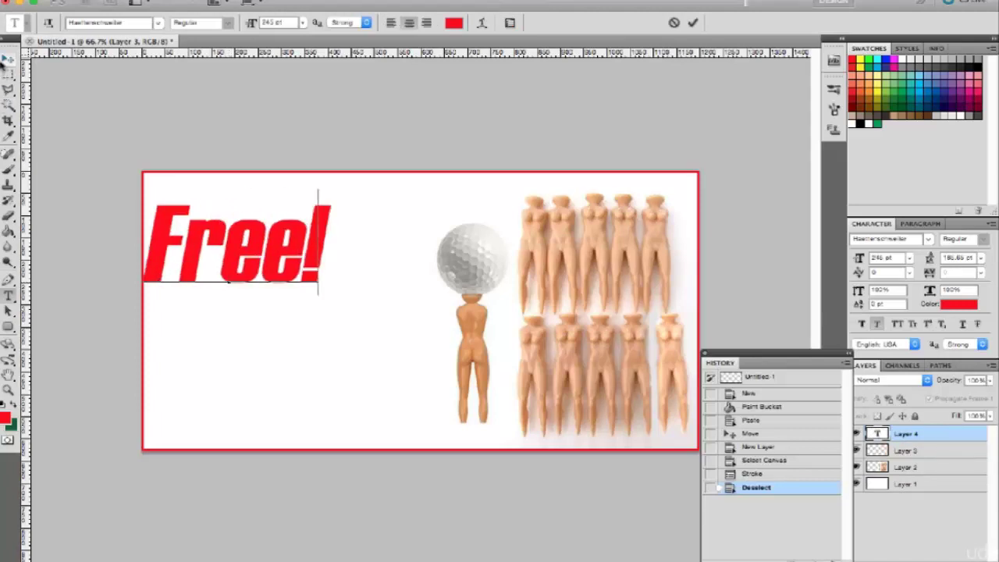
left_click(6, 60)
left_click_drag(303, 315, 344, 336)
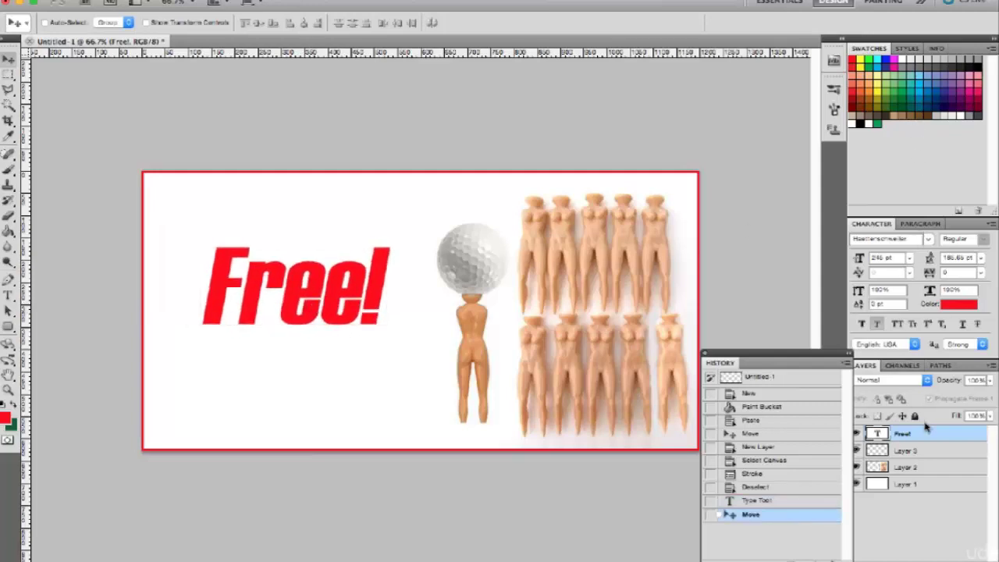
Step: Change the Free! text colour to green
left_click(954, 308)
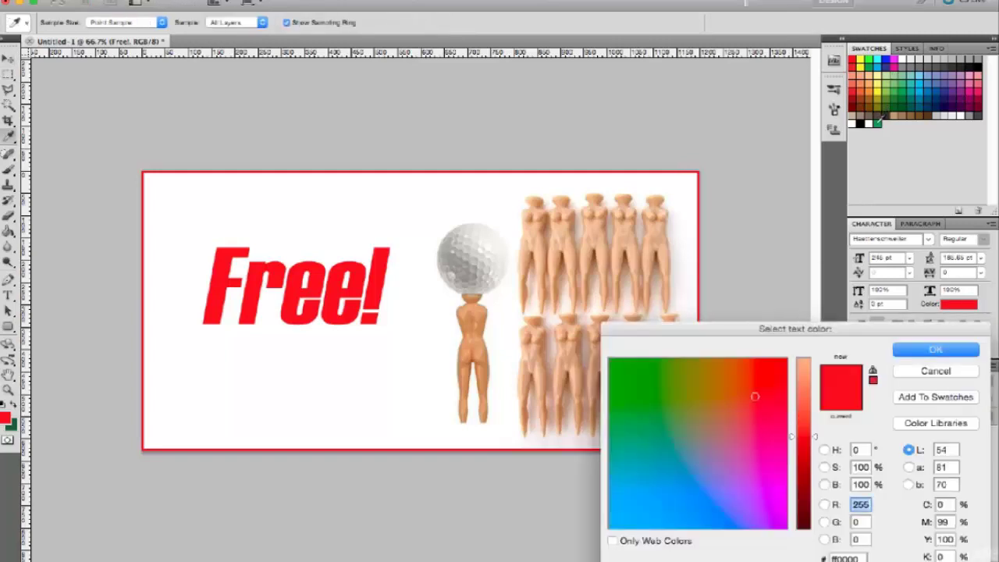
left_click_drag(755, 396, 638, 391)
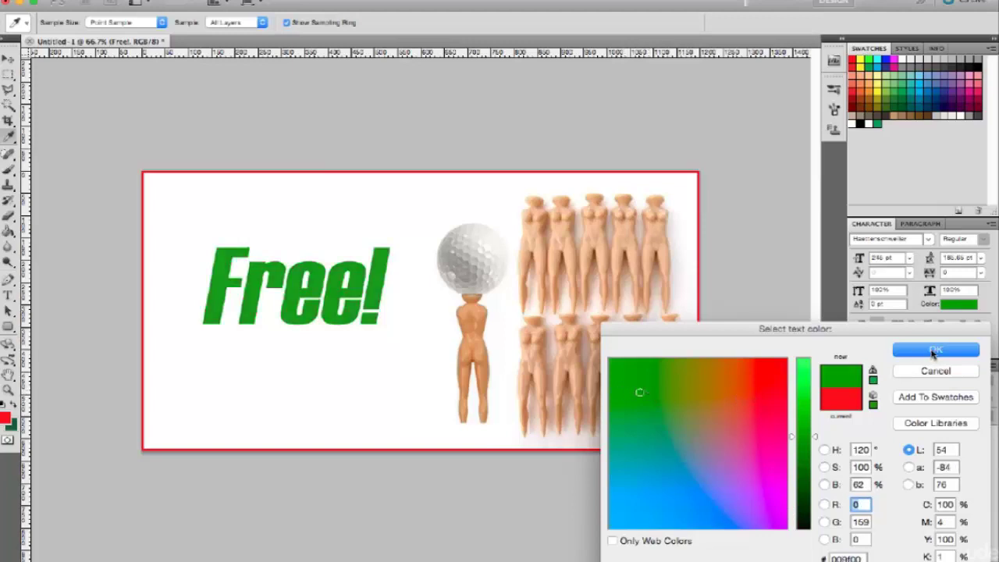
left_click(934, 350)
Step: Scale the Free! text down to about 65% with Free Transform
key("super+t")
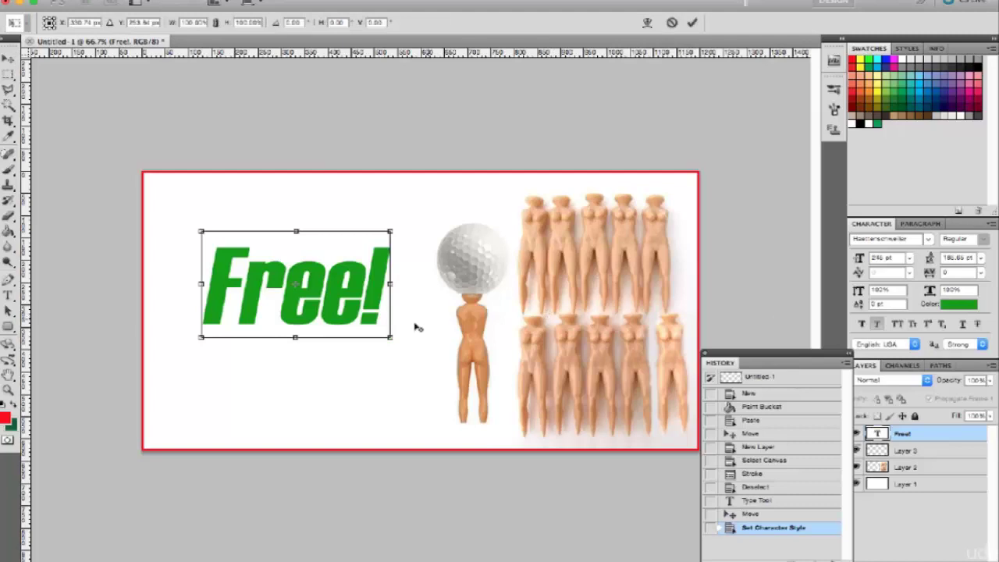
left_click_drag(394, 341, 361, 322)
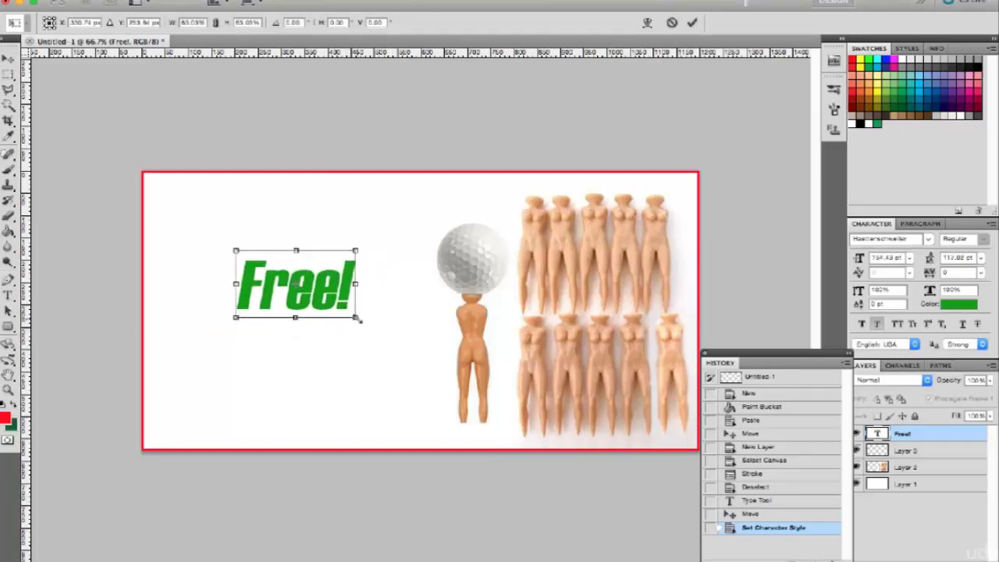
key("Return")
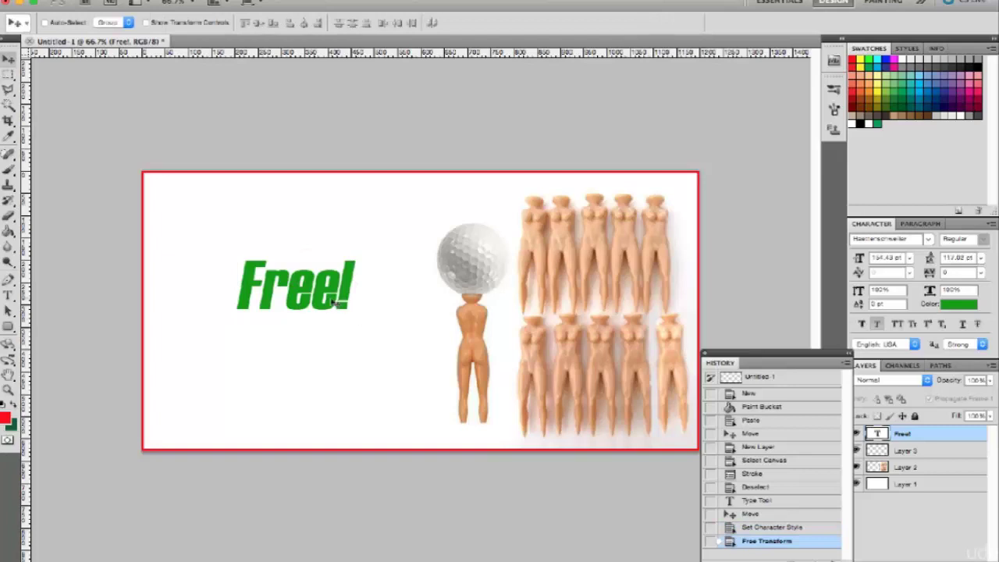
Step: Shift Free! up-left and add vertical and horizontal guides crossing the canvas middle
left_click_drag(334, 303, 318, 293)
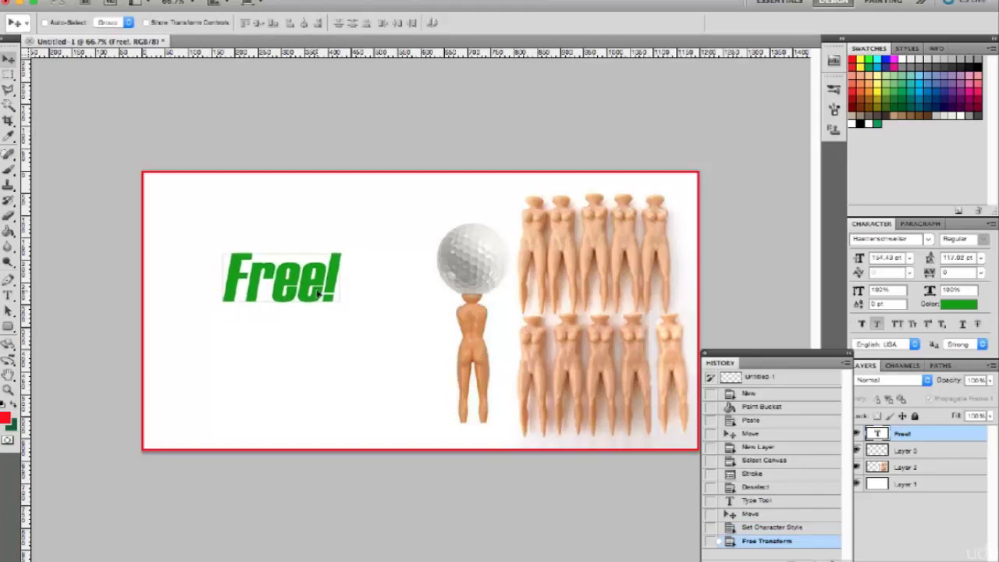
left_click_drag(317, 292, 317, 292)
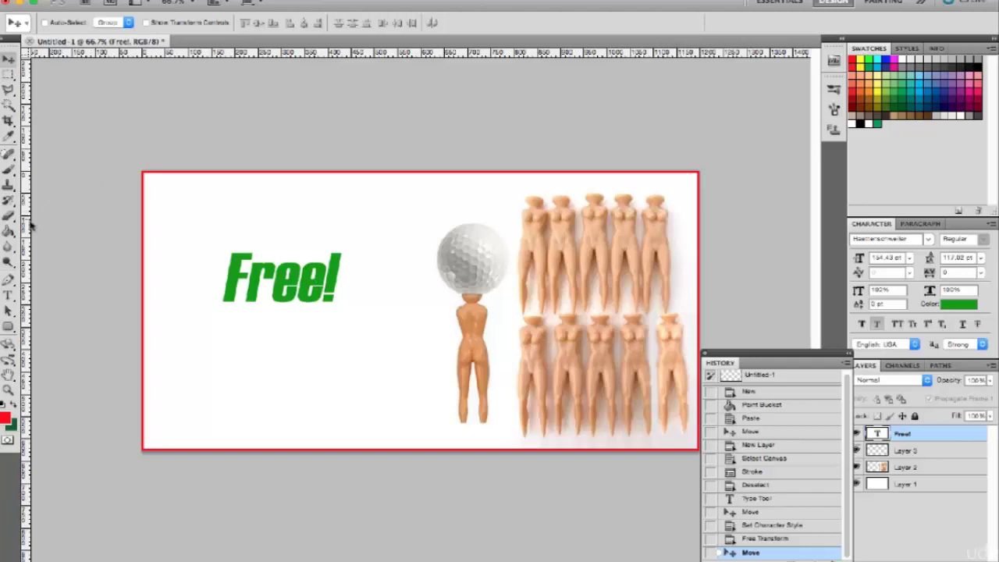
left_click_drag(28, 225, 434, 177)
left_click_drag(405, 50, 312, 321)
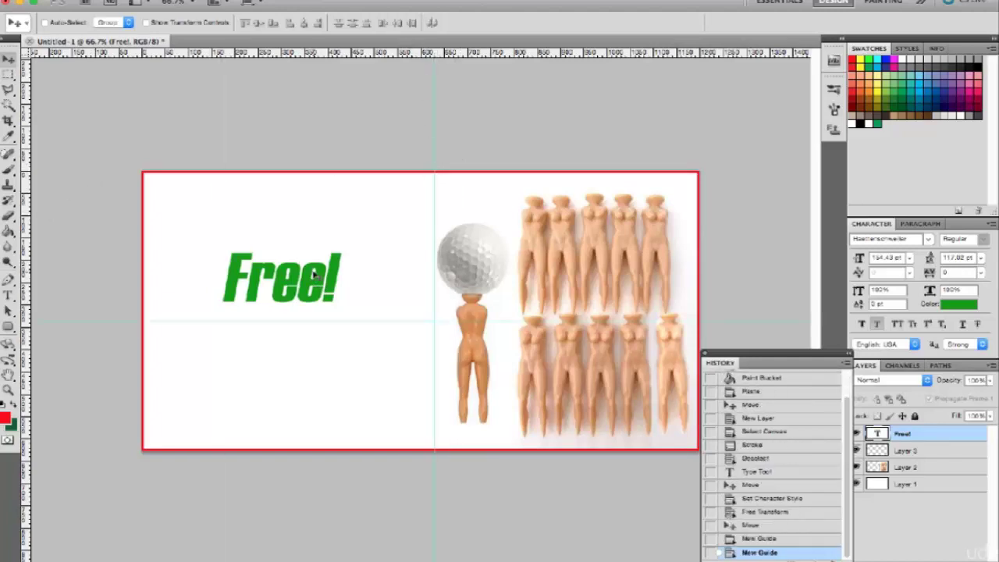
Step: Select the Free! layer, move it up near the top edge, and adjust the horizontal guide
right_click(319, 279)
left_click(326, 283)
left_click_drag(319, 278, 314, 208)
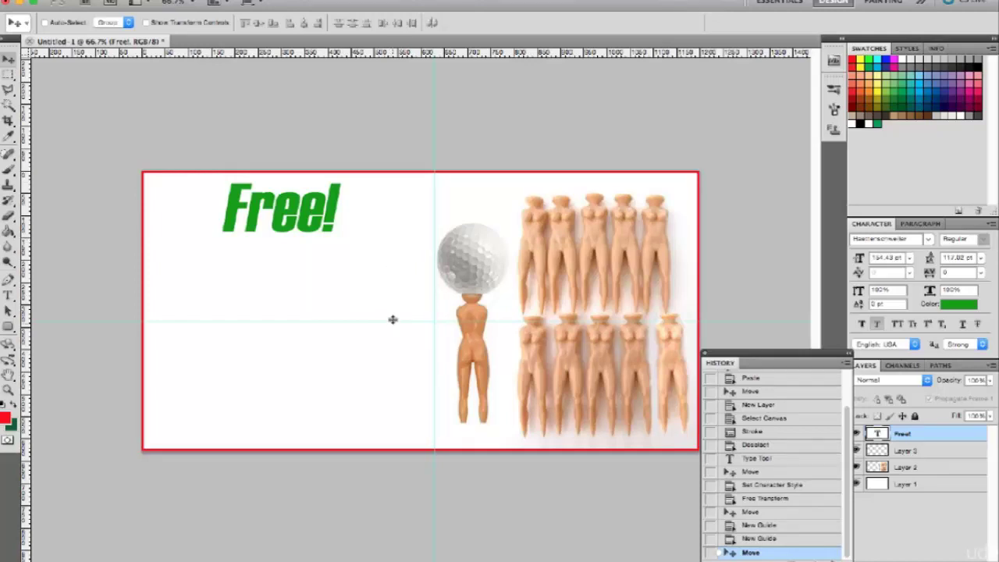
left_click_drag(393, 320, 393, 321)
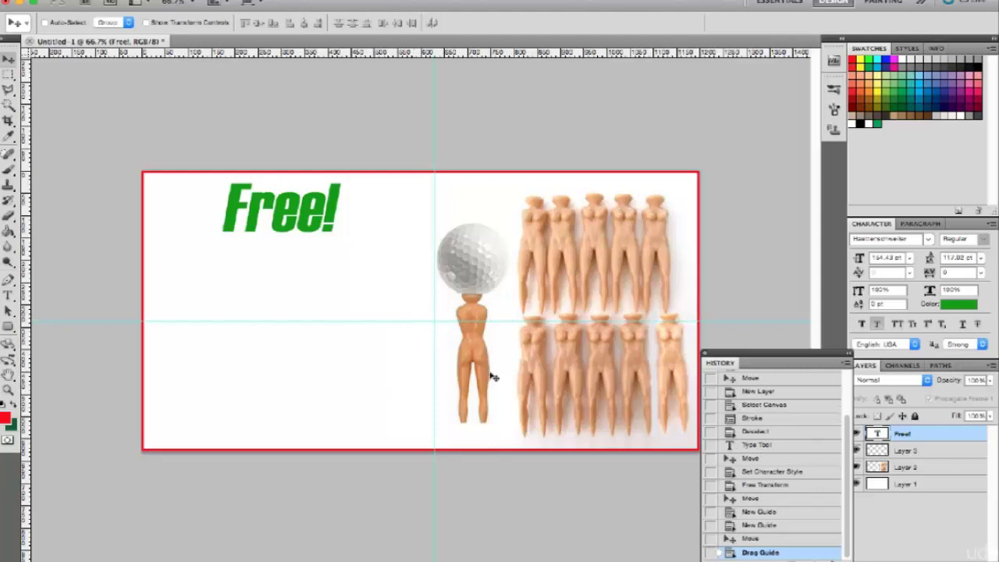
Step: Add a 'Just Pay Shipping' text line below the Free! headline
key("t")
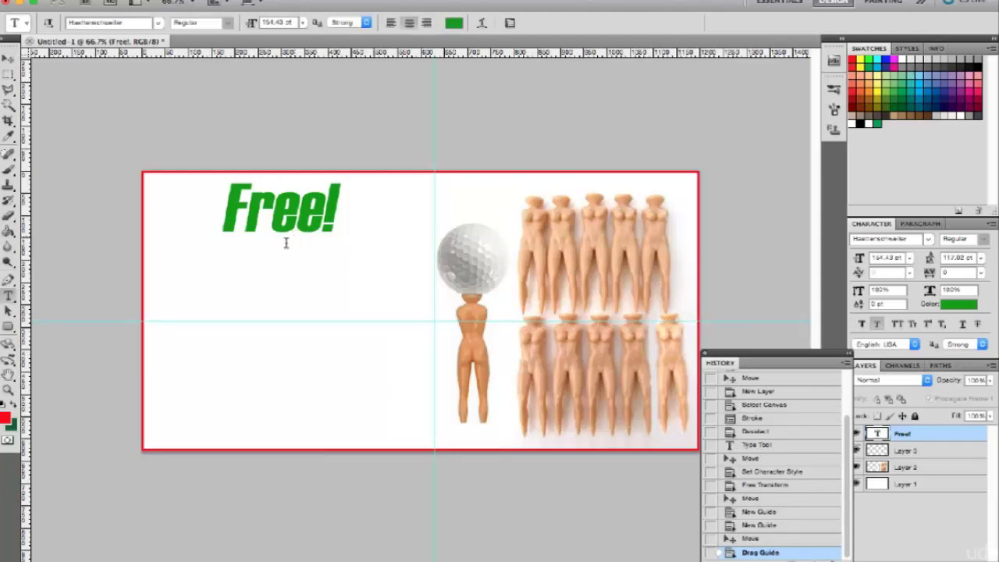
left_click(274, 261)
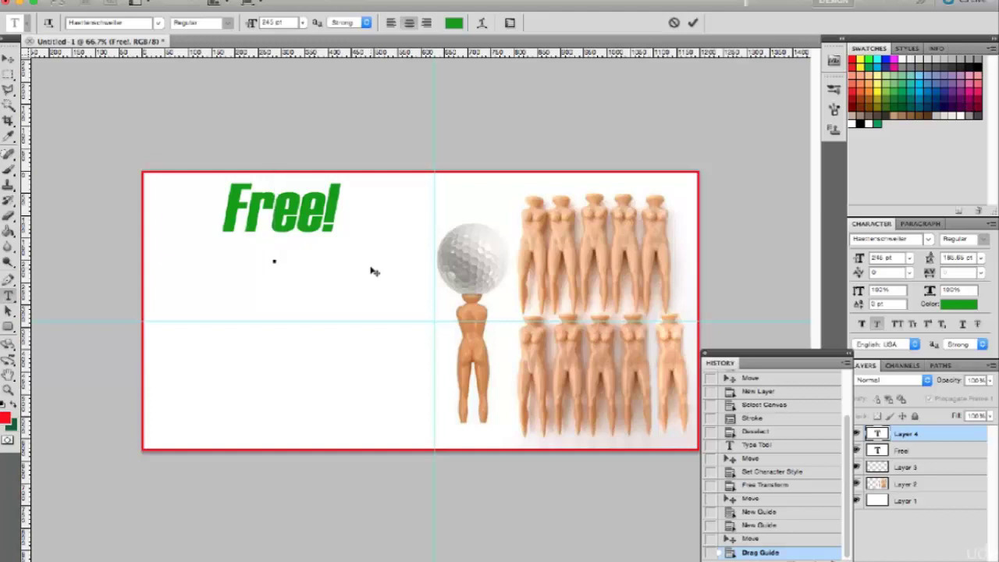
type("Just Pa")
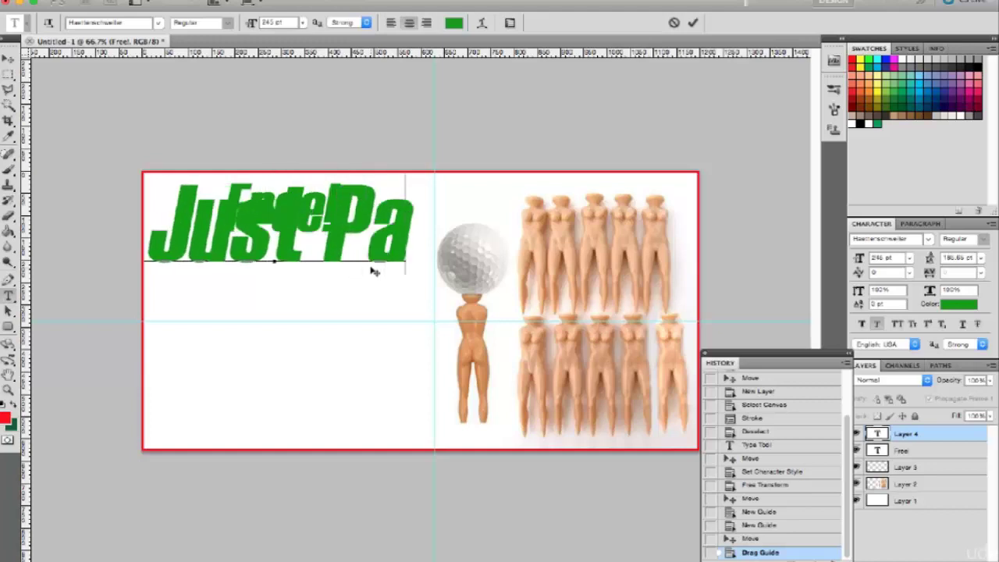
type("y Shipping")
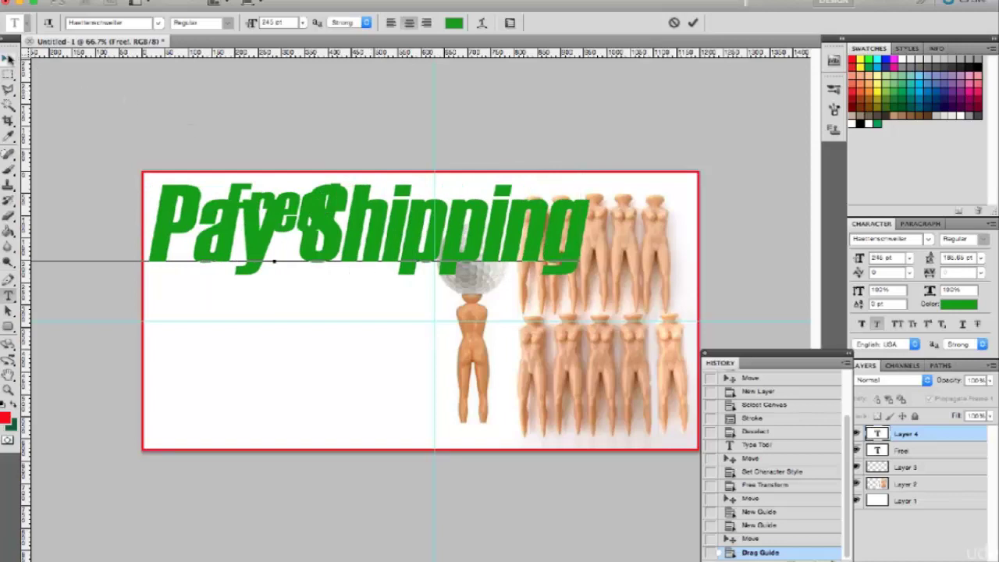
left_click(10, 59)
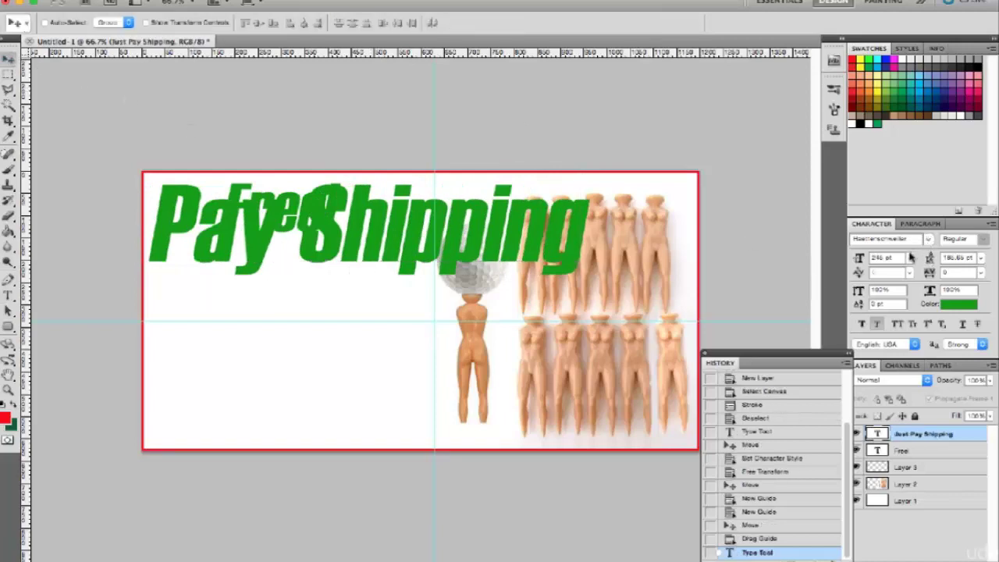
Step: Set Just Pay Shipping to 30 pt and apply Faux Bold
left_click(909, 258)
left_click(894, 355)
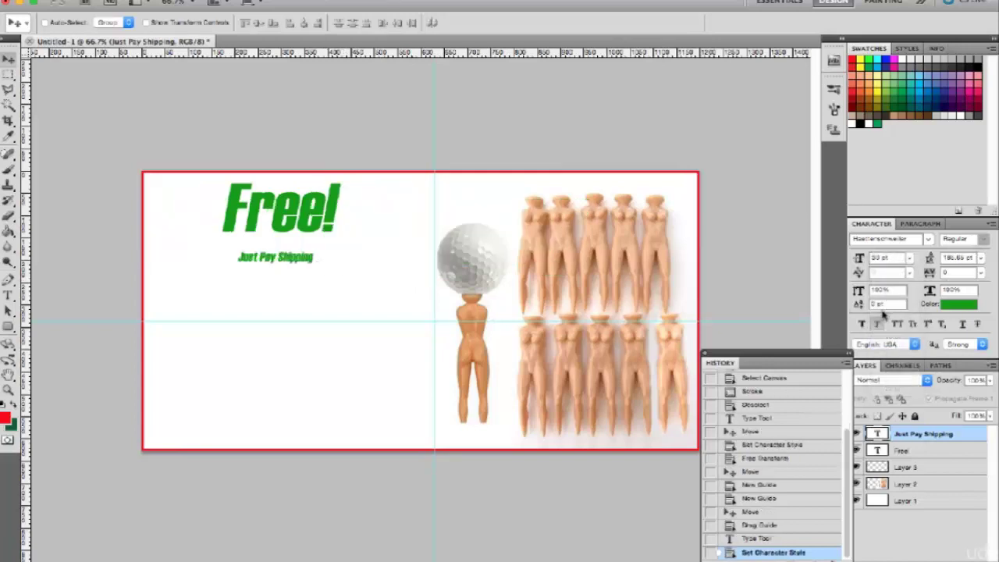
left_click(862, 325)
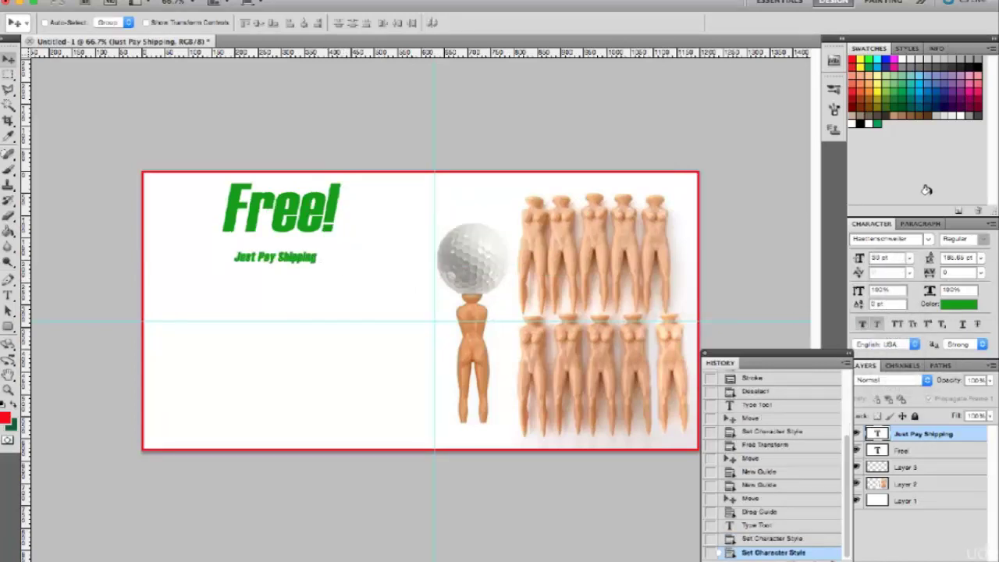
Step: Change Just Pay Shipping's font to Hurme Geometric Sans 3 and move it lower
left_click(913, 240)
left_click(927, 240)
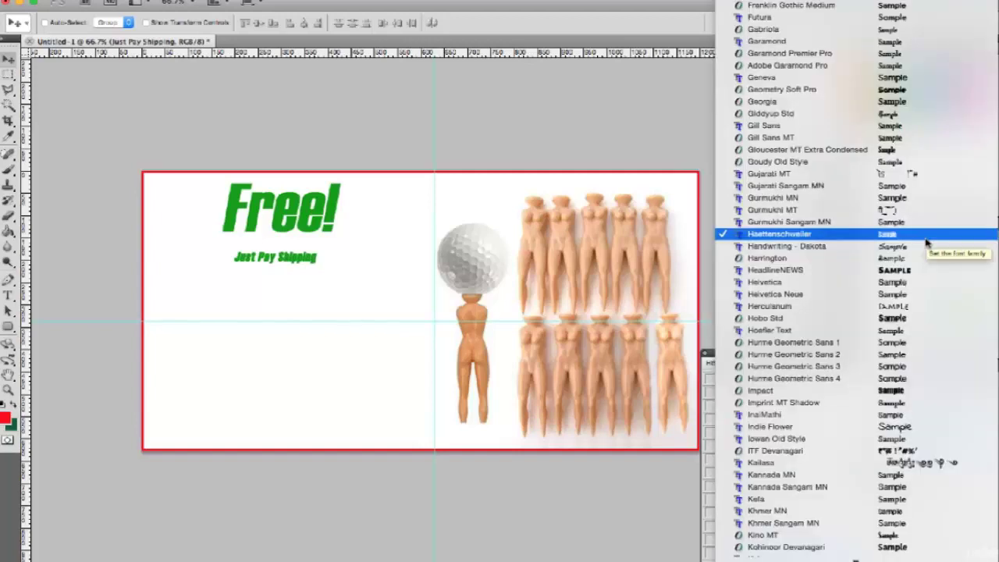
scroll(927, 243, "down", 6)
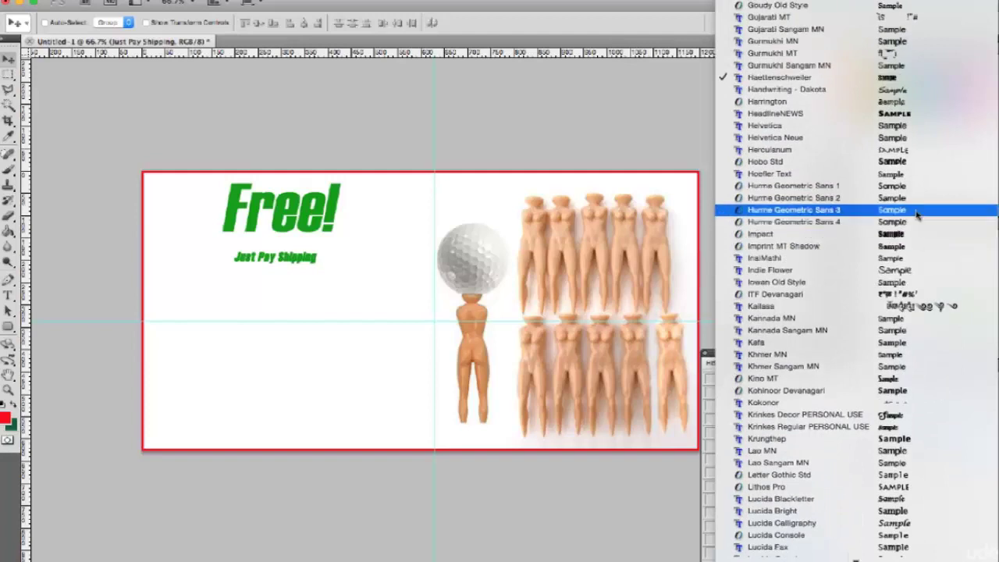
left_click(918, 211)
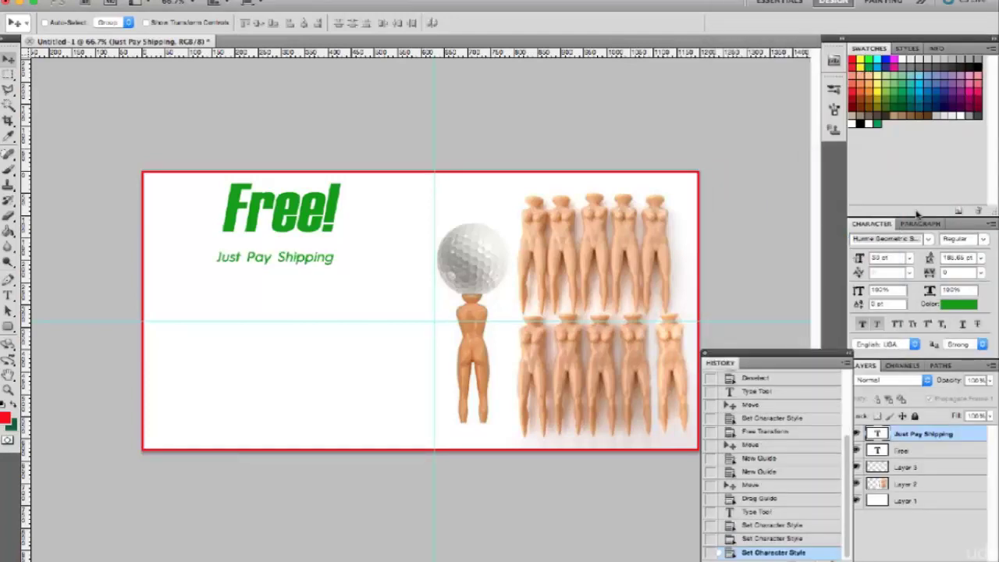
left_click_drag(320, 261, 328, 305)
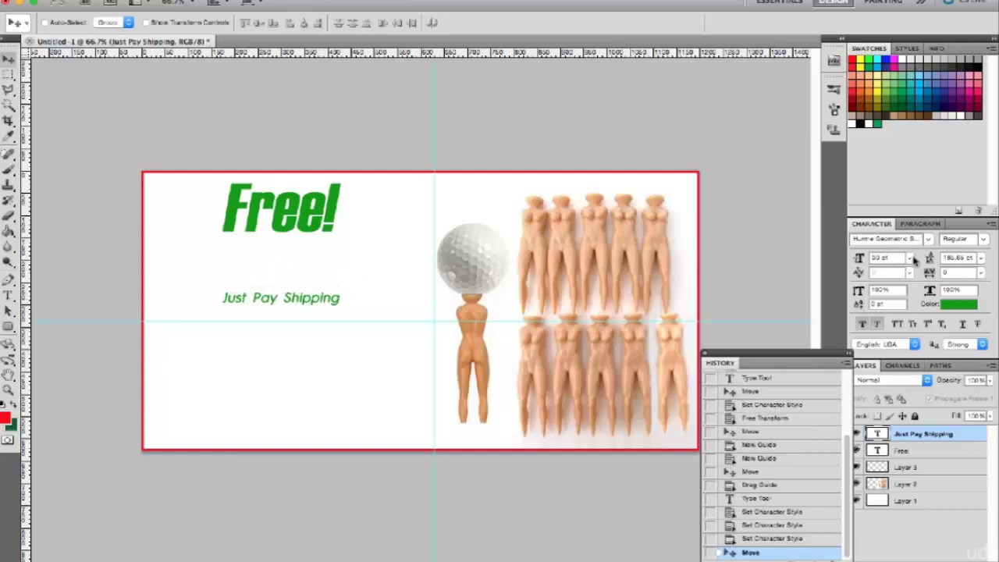
Step: Enlarge Just Pay Shipping to 48 pt and move it up directly under Free!
left_click(980, 259)
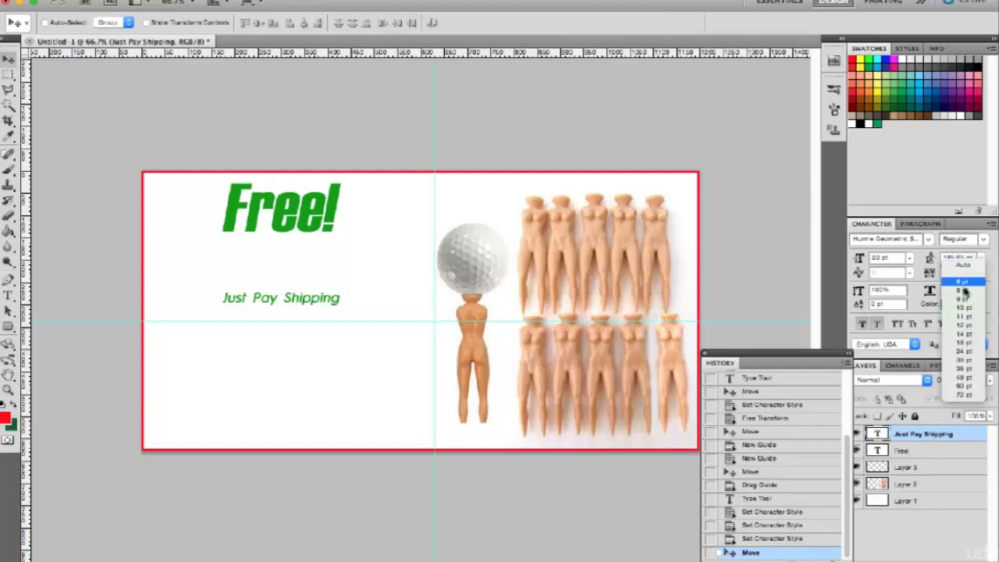
left_click(993, 266)
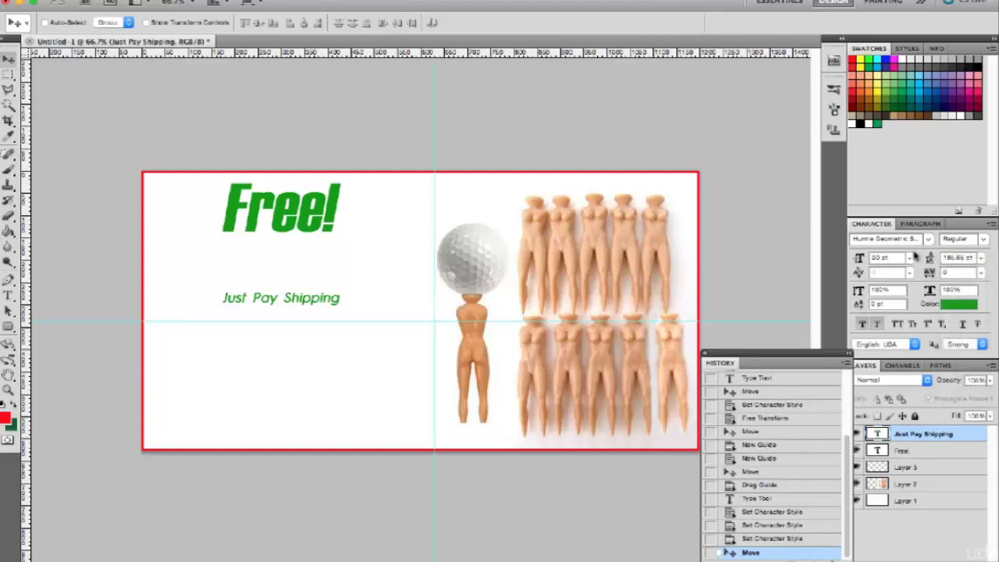
left_click(908, 258)
left_click(896, 375)
left_click_drag(326, 301, 329, 268)
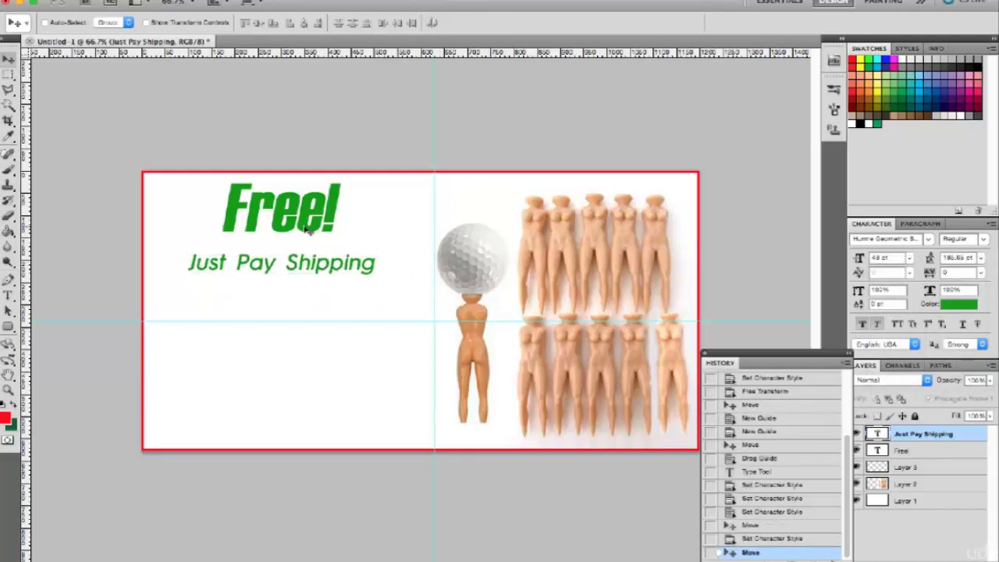
Step: Select the Free! layer and begin free-transforming it with Ctrl+T
right_click(309, 226)
left_click(328, 229)
key("ctrl+t")
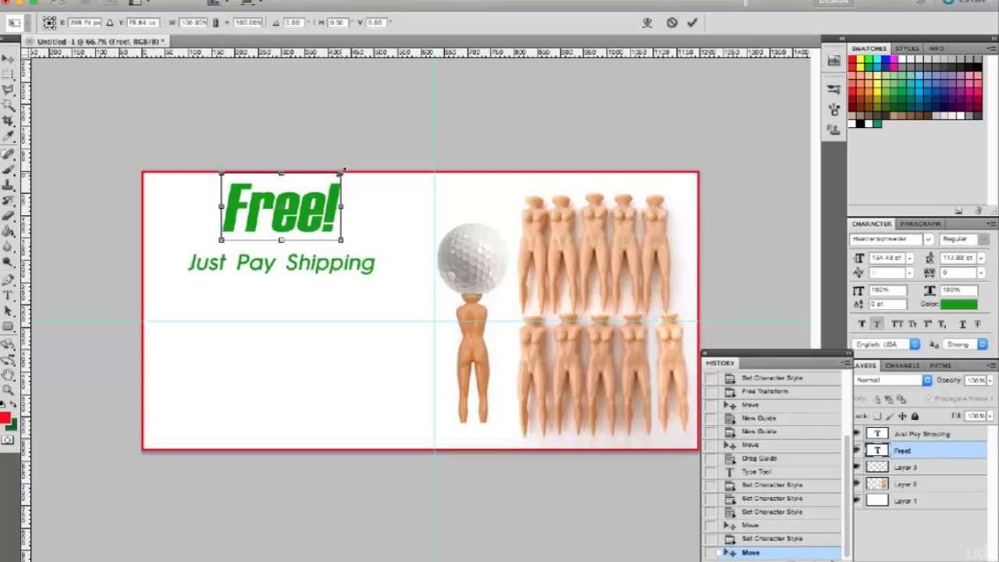
Step: Scale the Free! headline to about 131%, nudge it down, and apply
left_click_drag(344, 169, 362, 160)
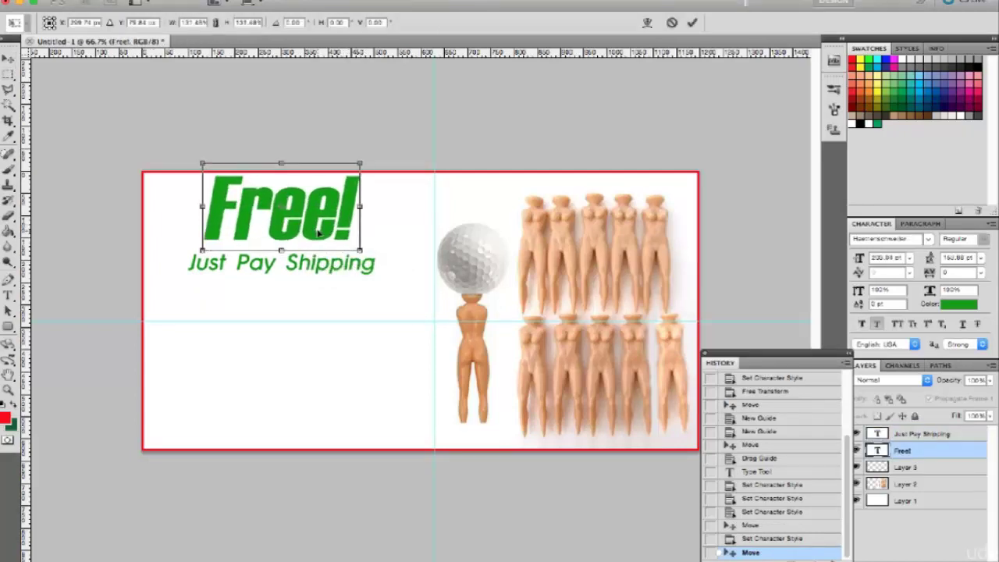
left_click_drag(319, 234, 319, 242)
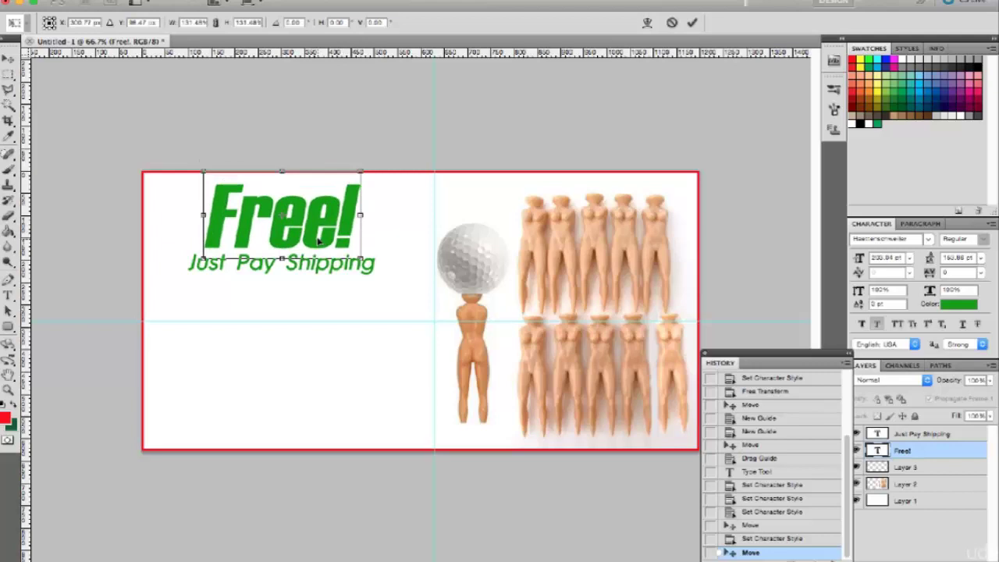
key("Return")
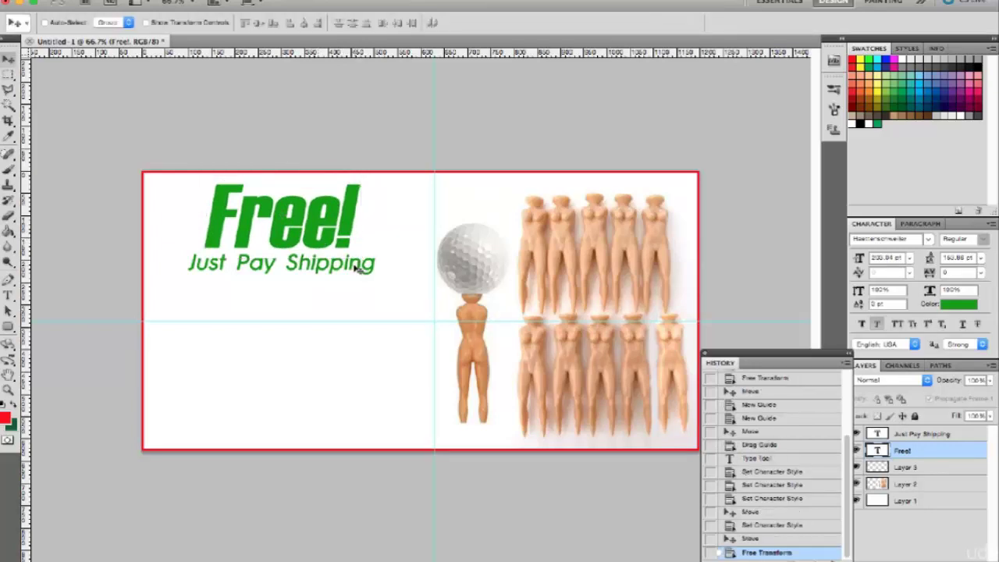
Step: Nudge Just Pay Shipping, then select both text layers and move them right and down together
right_click(355, 268)
left_click(367, 270)
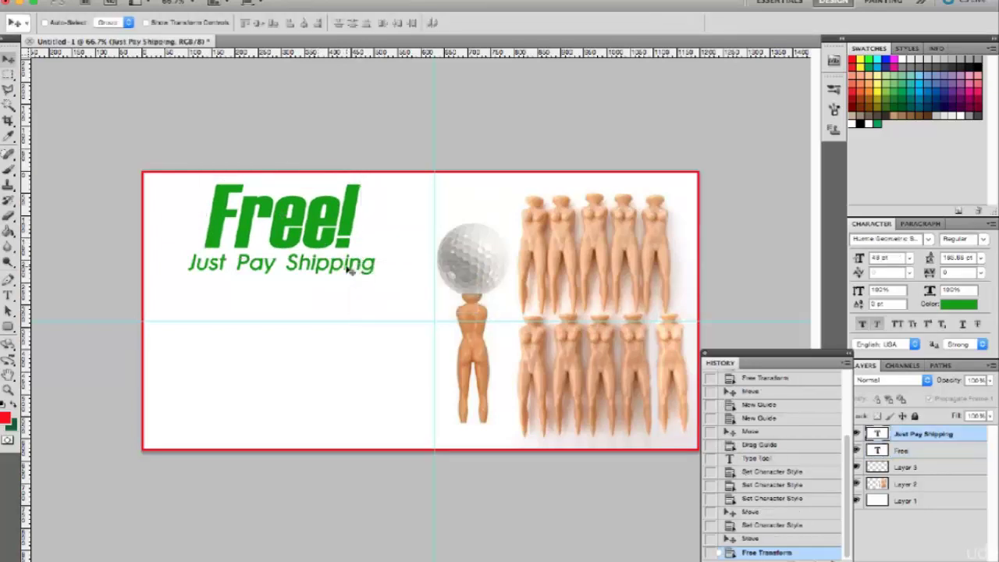
left_click_drag(354, 269, 349, 272)
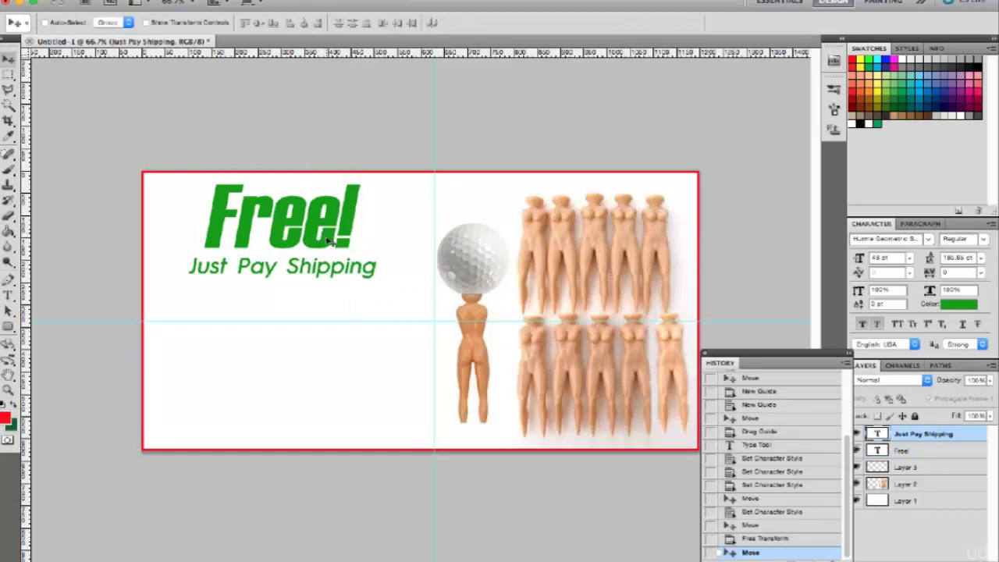
right_click(331, 242)
left_click(350, 241)
left_click(922, 451, "shift")
left_click_drag(336, 268, 349, 288)
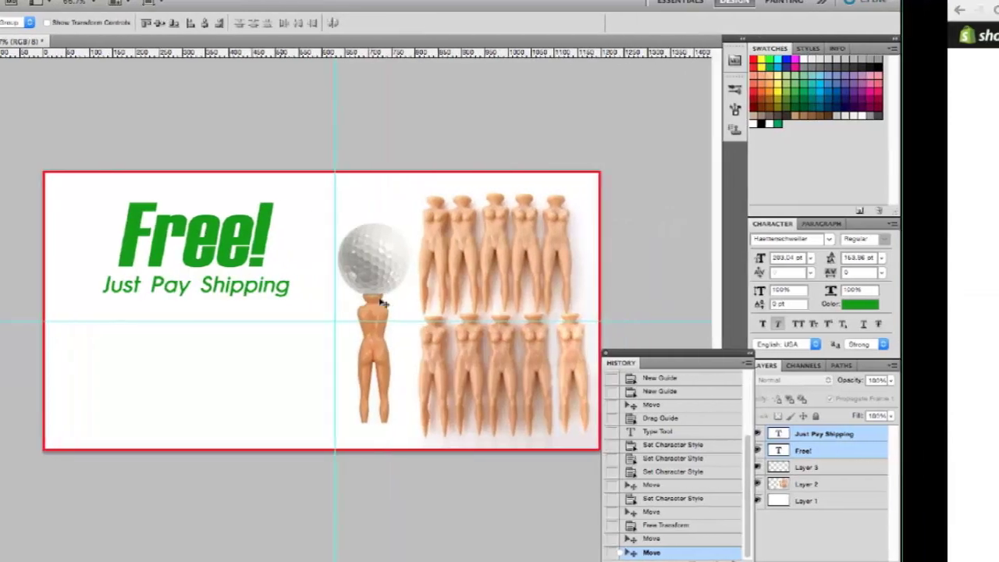
Step: Open pixabay.com in a new browser tab and search for 'golf'
key("ctrl+Right")
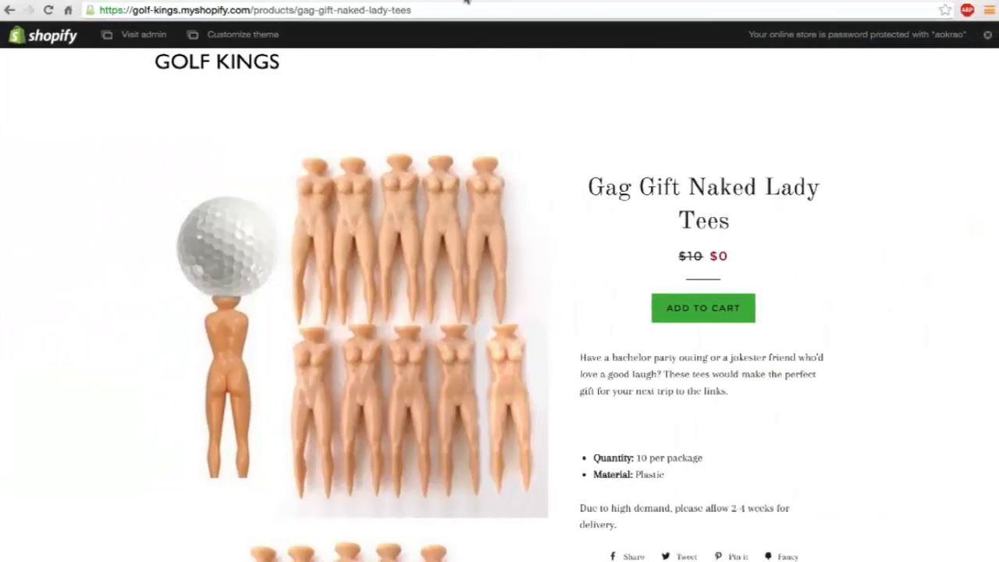
key("ctrl+t")
type("pixabay.com")
key("Return")
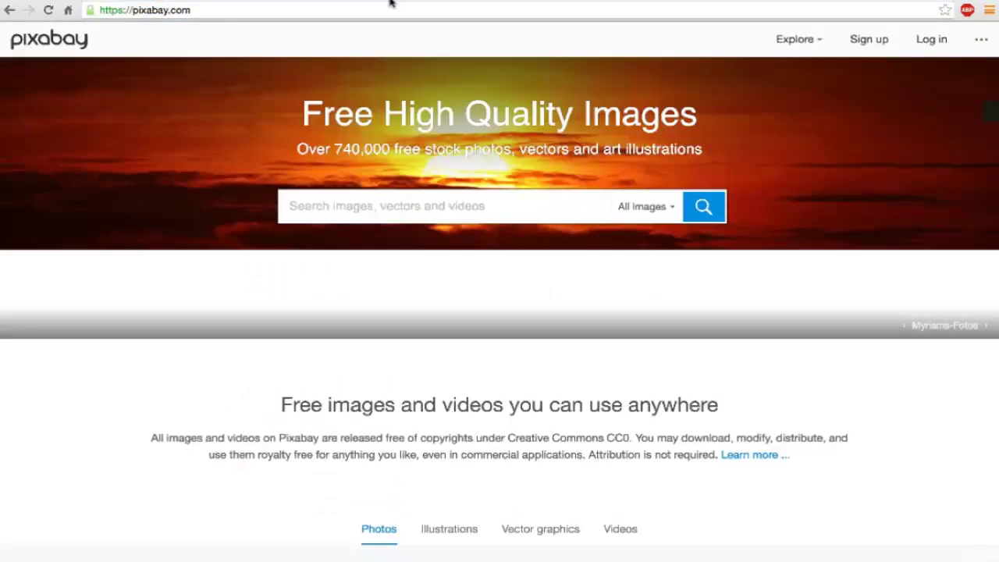
type("golf")
key("Return")
Step: Scroll through the golf results and open the golfers group photo's page
scroll(427, 373, "down", 15)
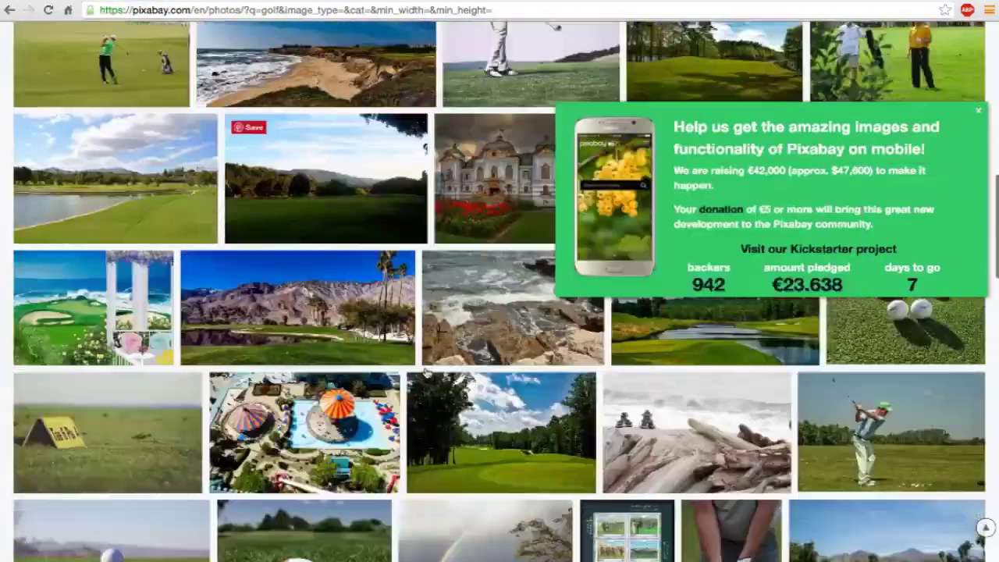
scroll(427, 373, "down", 15)
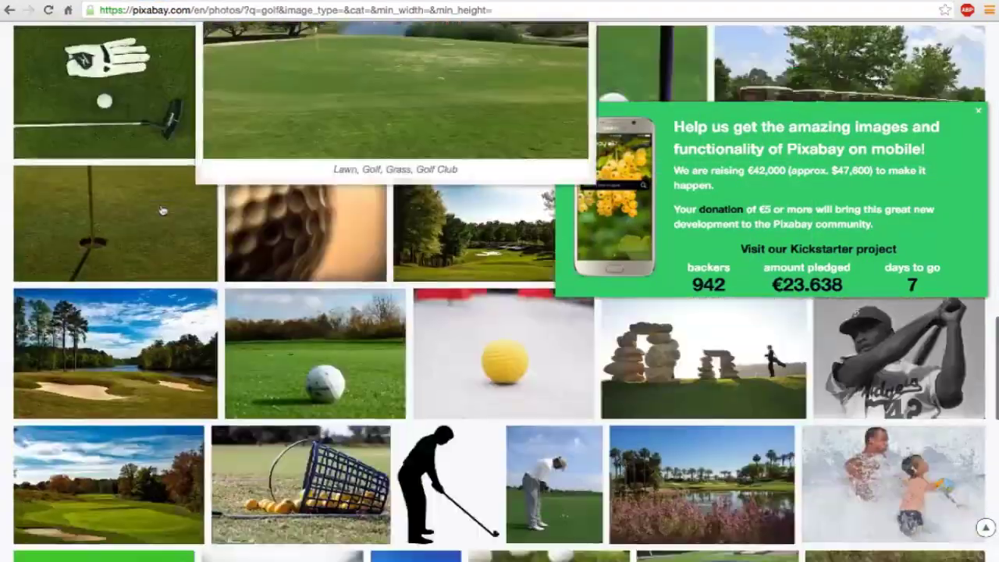
scroll(427, 373, "down", 10)
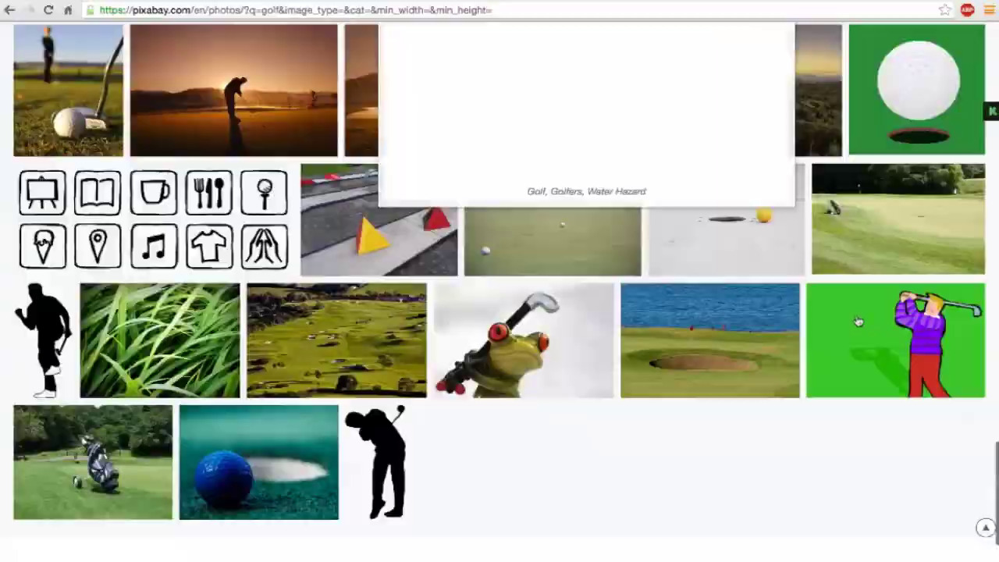
scroll(265, 412, "down", 10)
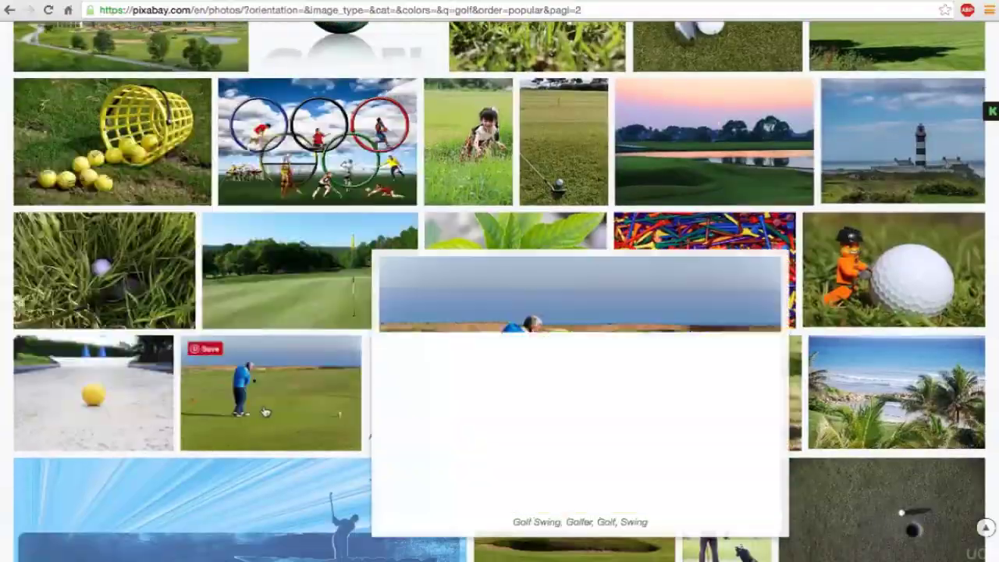
scroll(266, 412, "down", 5)
left_click(493, 260)
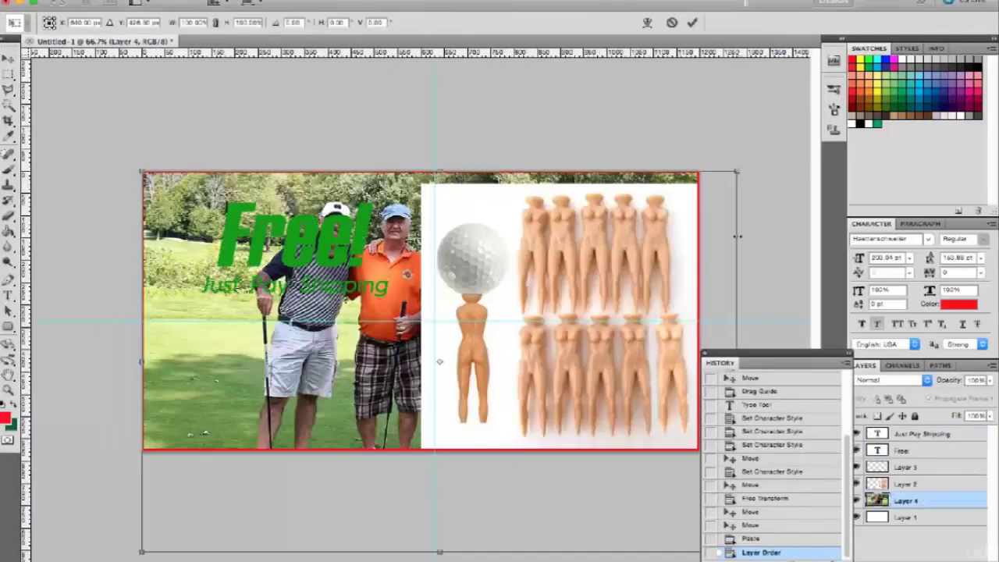
Step: Try shrinking the pasted golf photo into the bottom-left, then undo and delete it
left_click_drag(698, 174, 494, 269)
left_click_drag(328, 367, 308, 347)
key("Return")
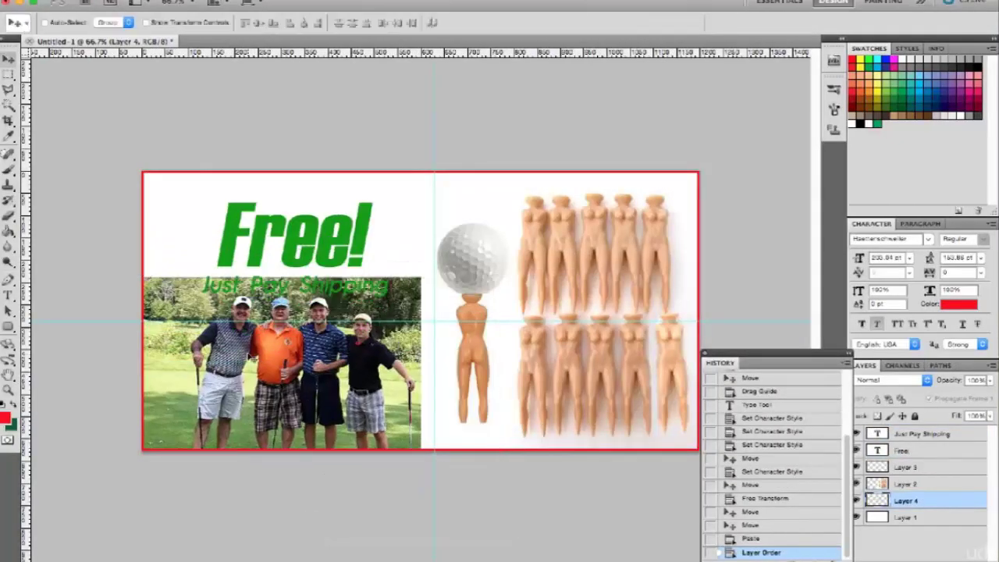
key("ctrl+z")
key("Delete")
Step: Cut out the golf-ball tee figure with a rectangular selection and move it toward the banner's middle
key("m")
mouse_move(403, 178)
left_mouse_down()
mouse_move(508, 363)
mouse_move(515, 449)
left_mouse_up()
key("ctrl+v")
key("ctrl+z")
key("ctrl+x")
key("ctrl+v")
key("ctrl+t")
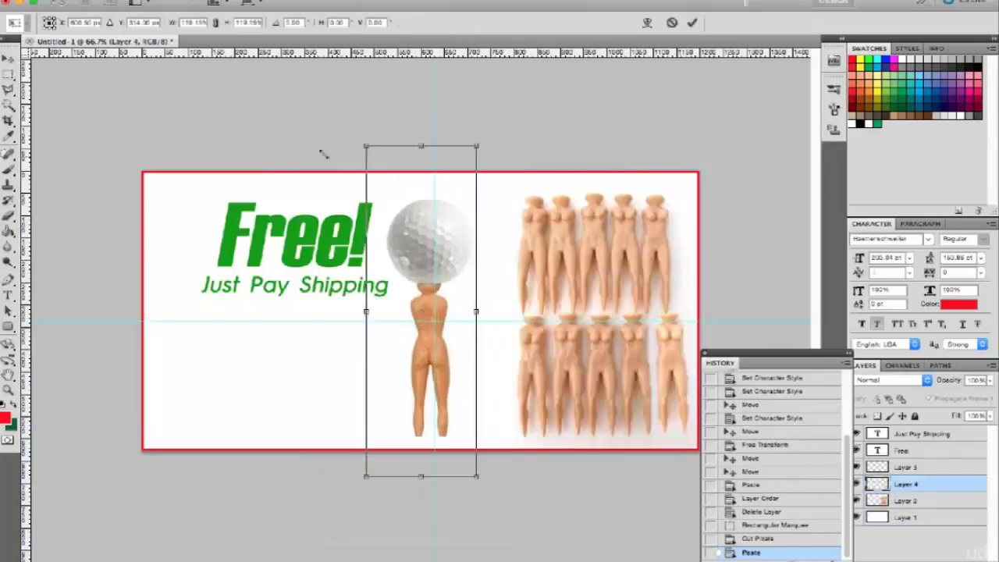
left_click_drag(411, 251, 421, 275)
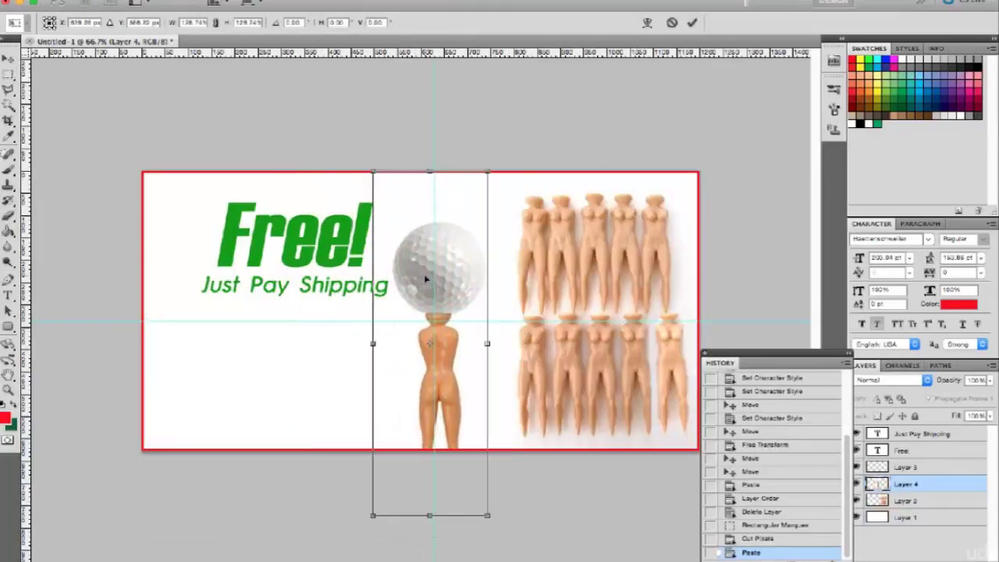
Step: Confirm the tee figure's position and select its white background with the Magic Wand
key("Return")
key("w")
left_click(464, 346)
key("ctrl+d")
left_click(404, 340)
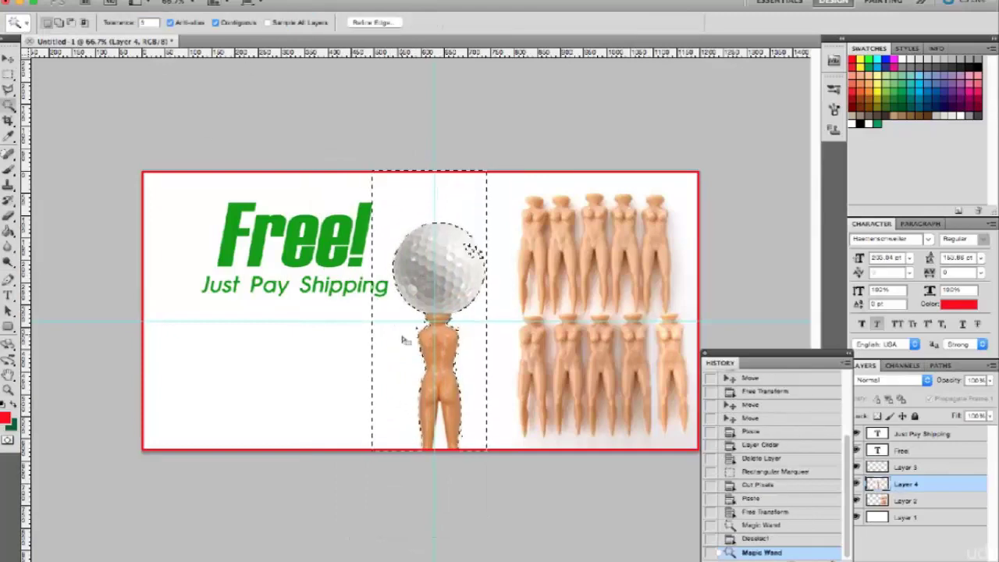
left_click(475, 357)
key("ctrl+d")
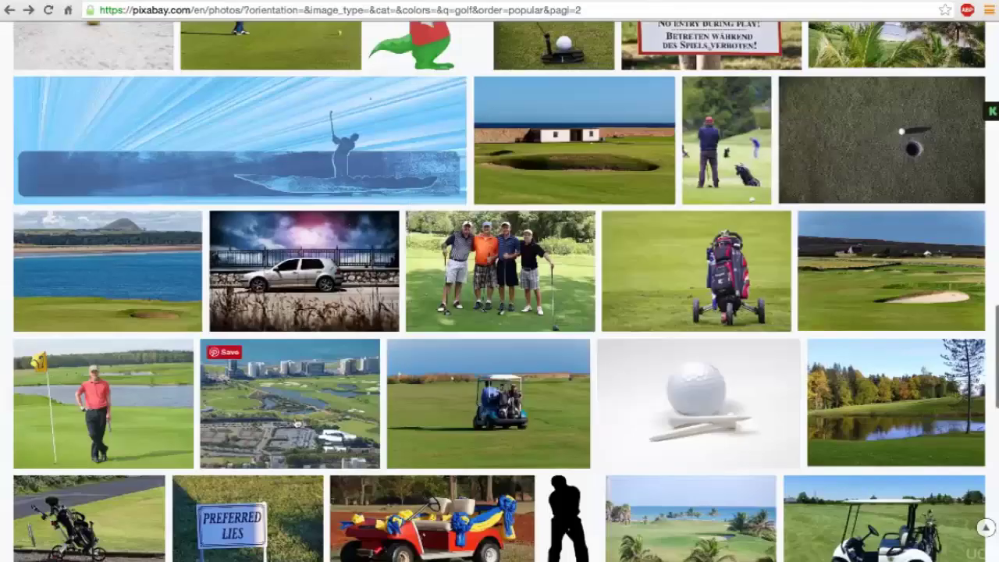
Step: Paste the Spain golf-course photo into the banner and select white beside the figure's neck
scroll(208, 401, "up", 4)
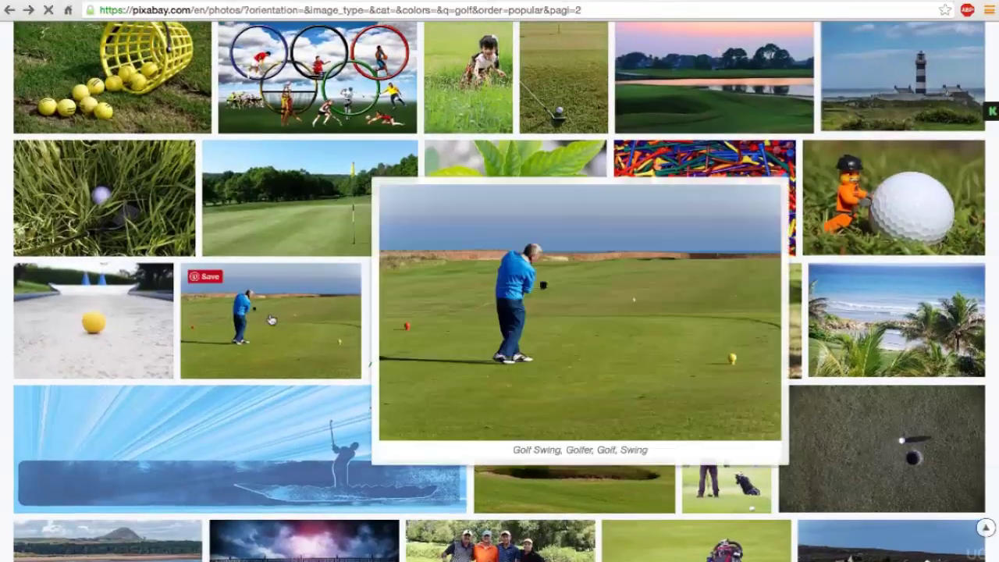
left_click(234, 320)
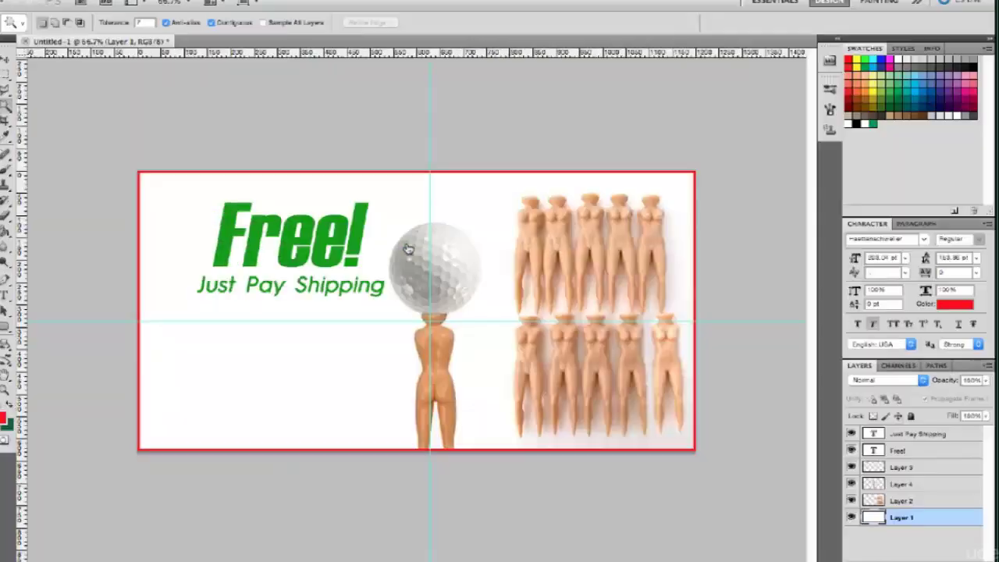
key("ctrl+v")
key("super+plus")
key("super+plus")
left_click(507, 344)
left_click(506, 346)
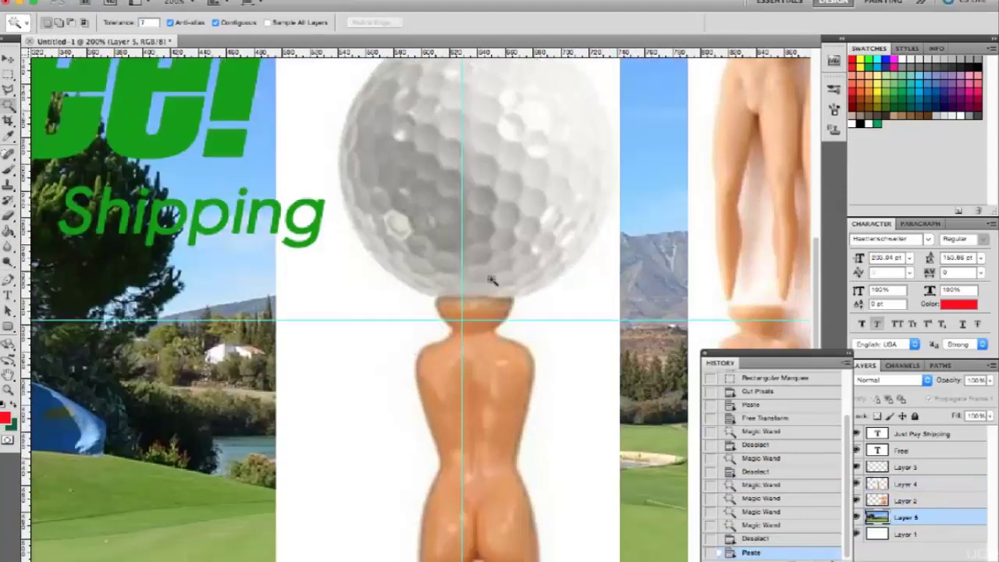
Step: Partly fade the golf-course photo and delete the white background around the golf ball
scroll(491, 279, "up", 2)
key("5")
key("3")
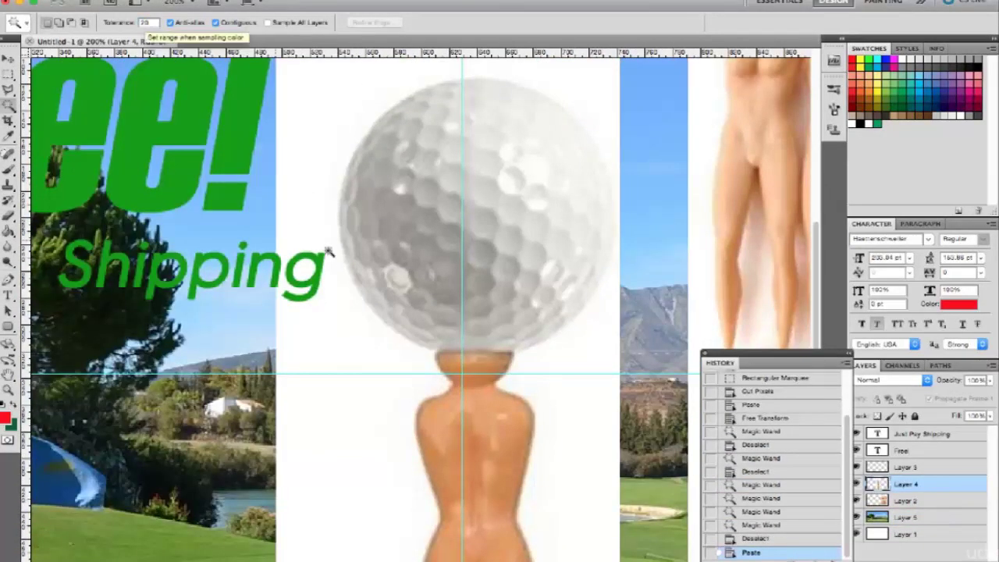
left_click(329, 252)
key("m")
left_click_drag(316, 54, 605, 321)
key("ctrl+z")
Step: Set the Magic Wand tolerance to 10 and delete the white between the tee's legs
key("ctrl+z")
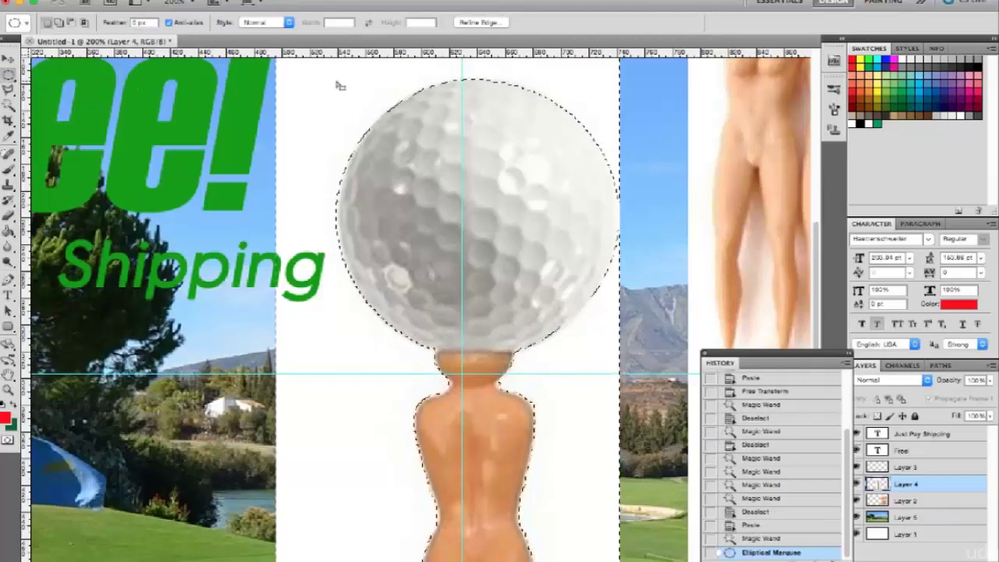
key("Delete")
key("ctrl+d")
key("ctrl+minus")
key("w")
left_click(452, 505)
key("Delete")
key("ctrl+z")
key("ctrl+d")
double_click(148, 22)
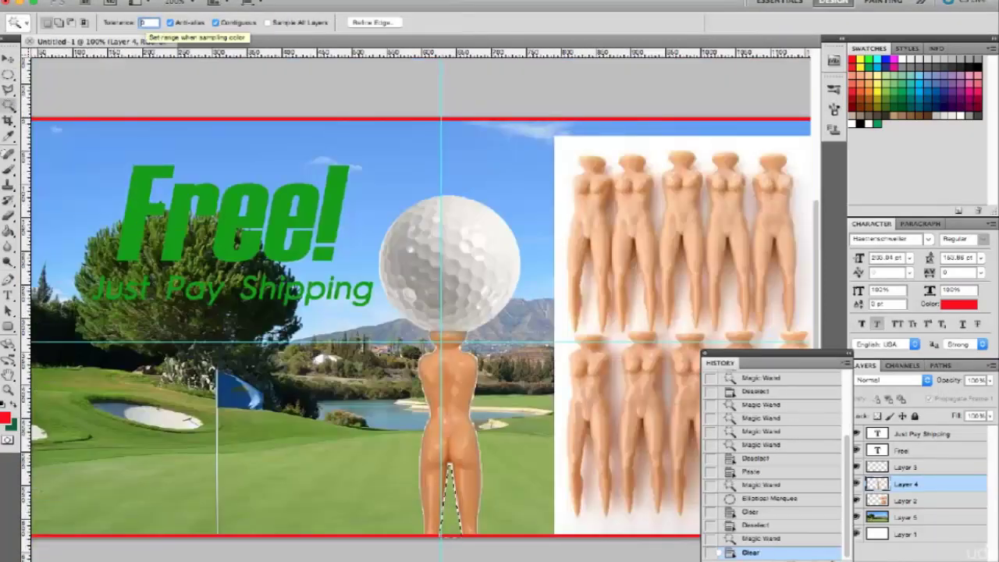
type("10")
left_click(451, 503)
key("Delete")
key("ctrl+d")
Step: Expand and delete the leftover white fringe around the ball, then zoom out
left_click(403, 174)
left_click(404, 174)
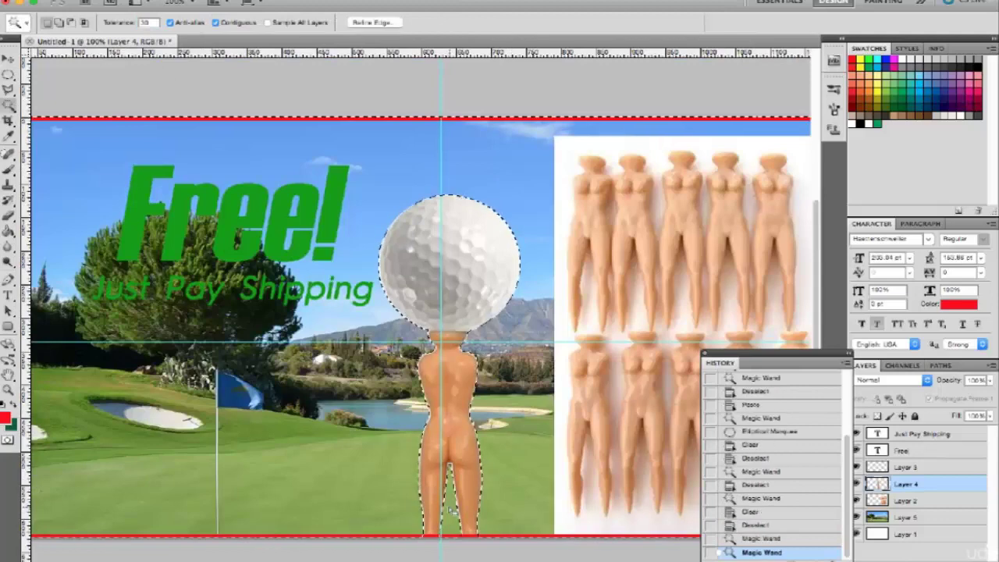
key("Return")
key("Delete")
key("ctrl+d")
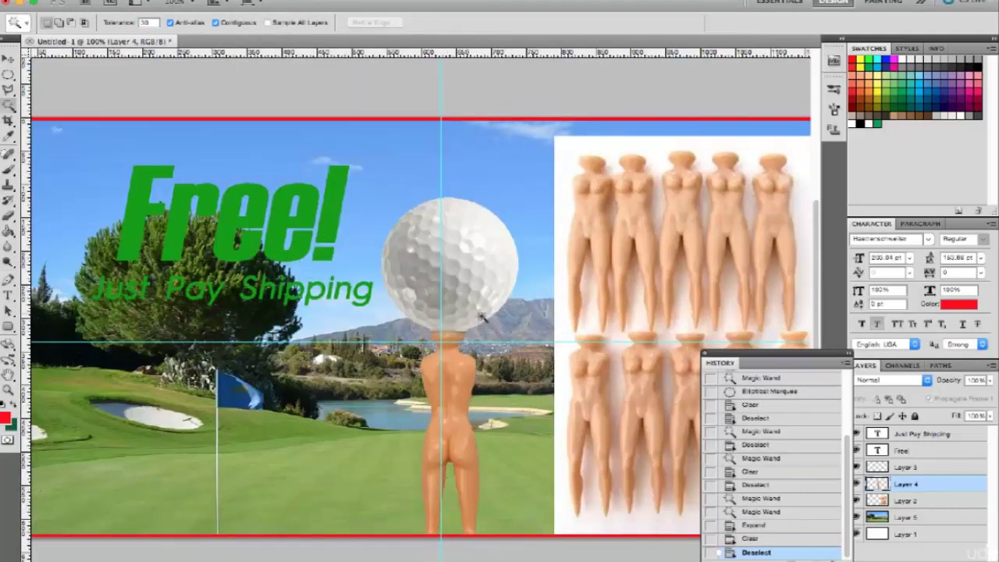
key("ctrl+minus")
Step: Shift the row-of-tees image layer to the banner's right edge
key("alt+bracketleft")
key("ctrl+t")
left_click_drag(554, 373, 567, 392)
key("Return")
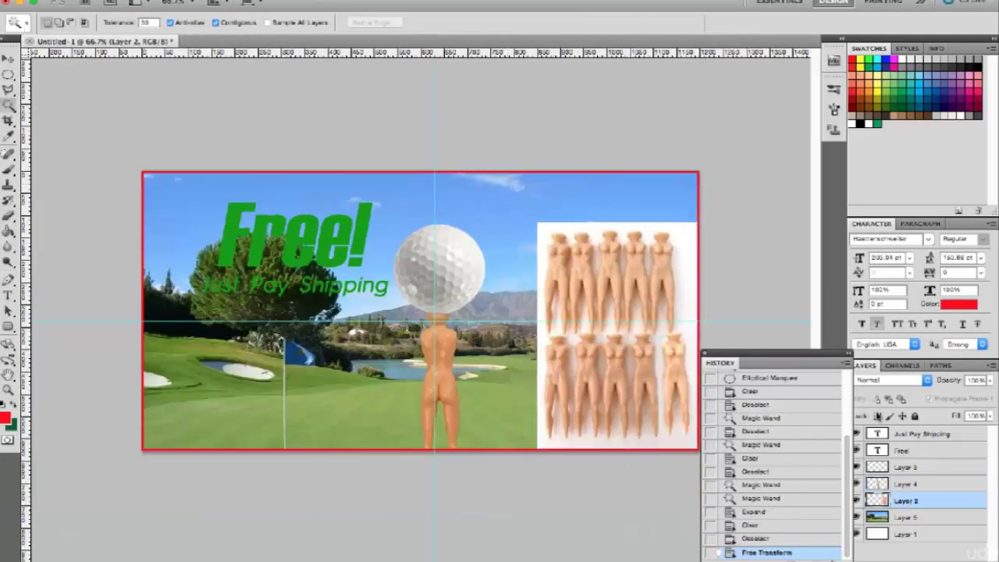
Step: Select both Free! text layers and move them to the left
left_click(902, 450)
left_click_drag(297, 234, 270, 234)
left_click(958, 303)
Step: Colour the text yellow, nudge it down-left, hide the guides and open Save for Web
left_click(881, 87)
left_click(936, 349)
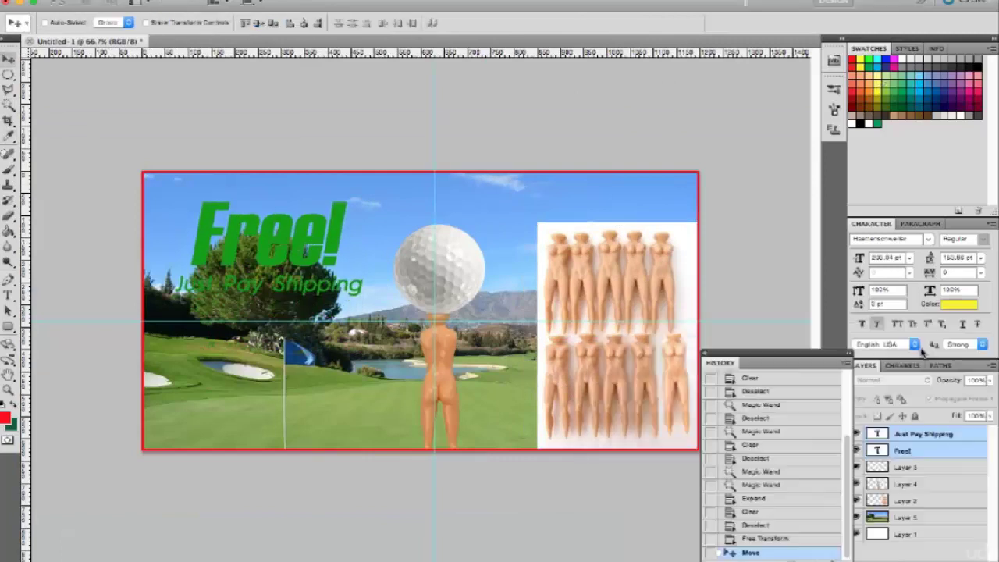
left_click_drag(459, 362, 452, 375)
key("ctrl+semicolon")
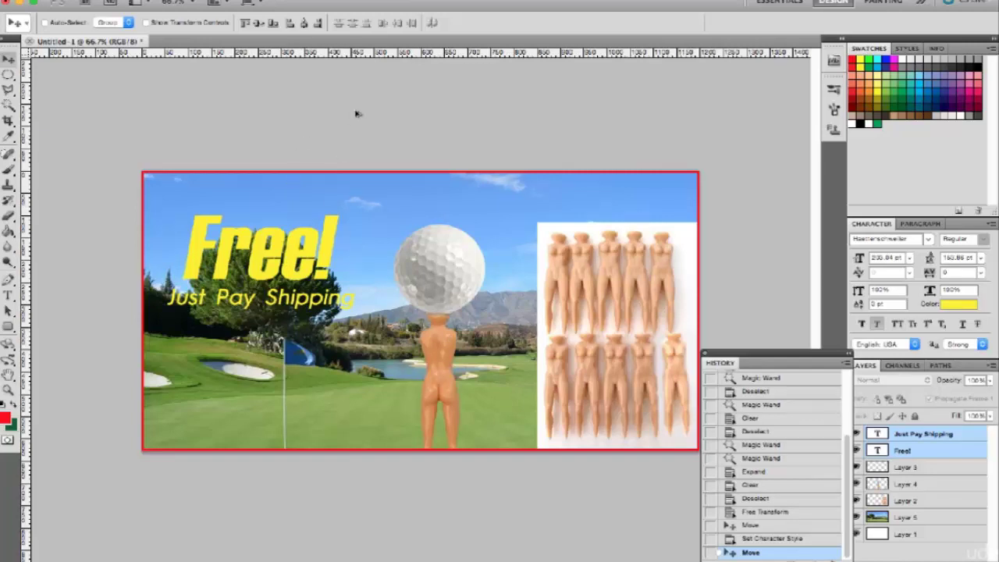
key("ctrl+alt+shift+s")
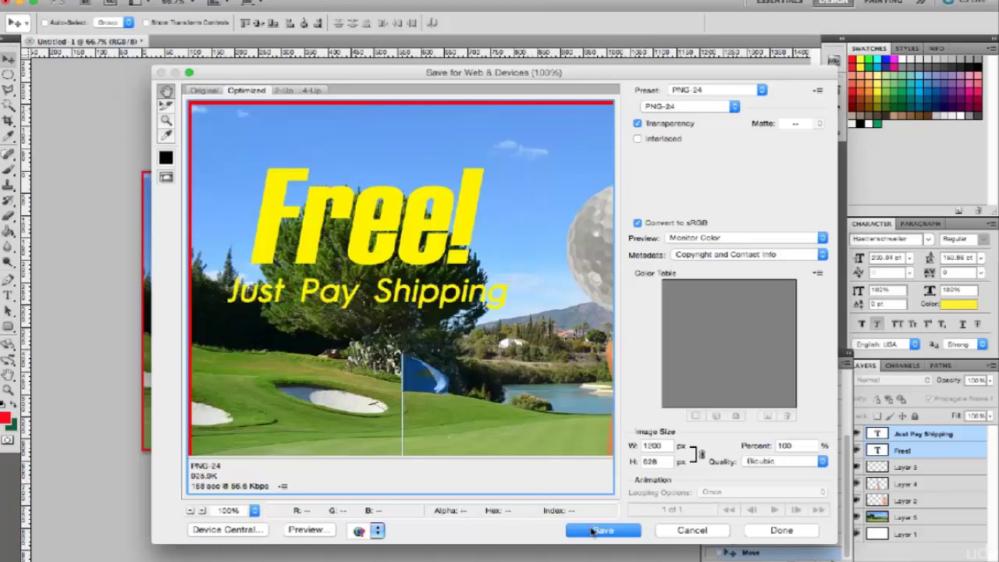
Step: Cancel the first save, reopen Save for Web, and choose JPEG at quality 100 instead of 80
left_click(594, 531)
key("Escape")
left_click(690, 530)
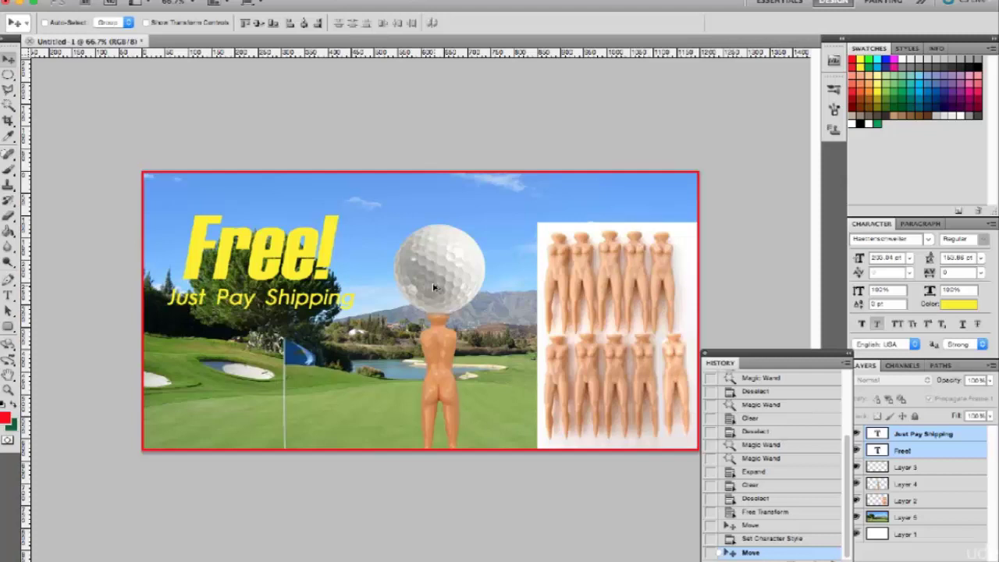
key("ctrl+alt+shift+s")
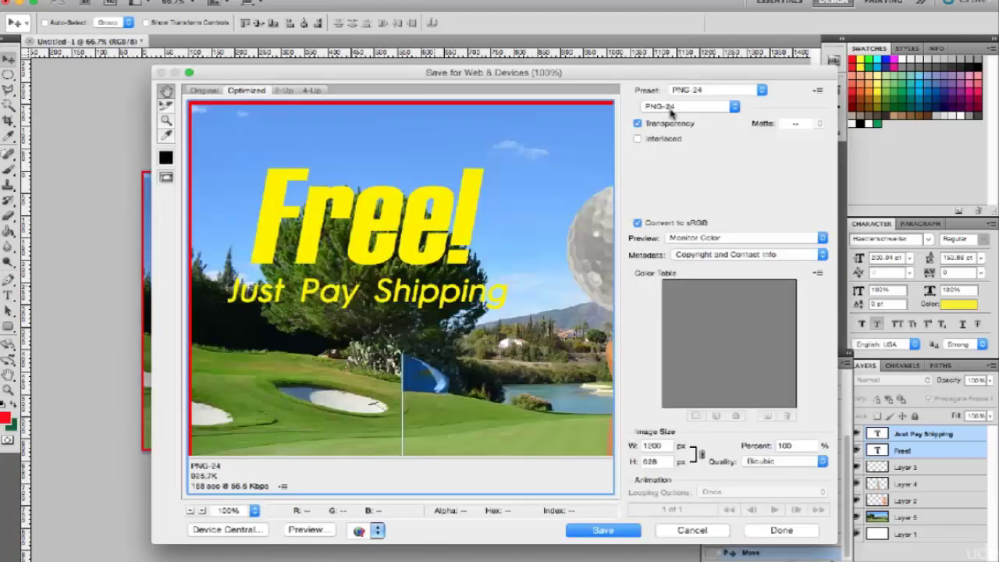
left_click(668, 108)
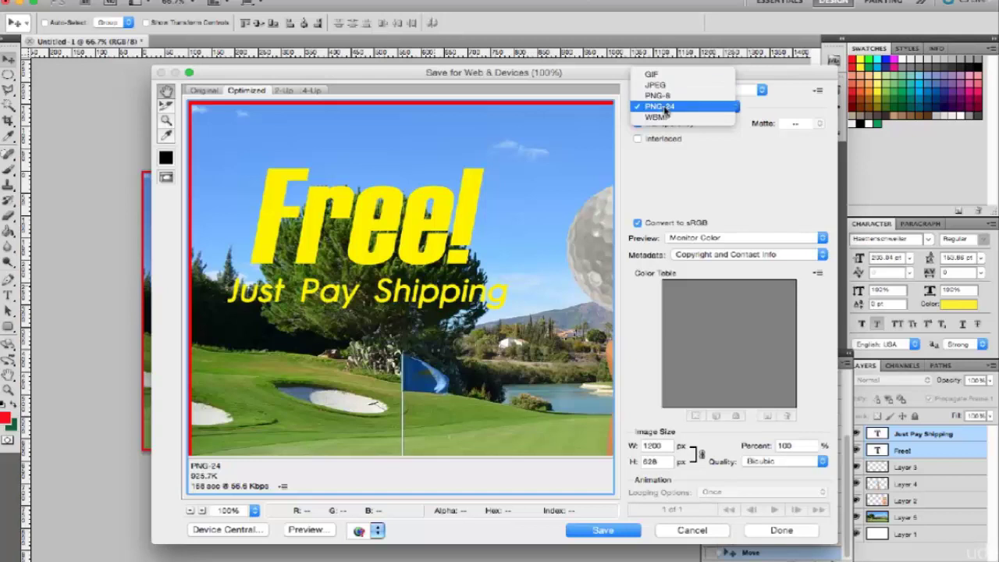
left_click(659, 85)
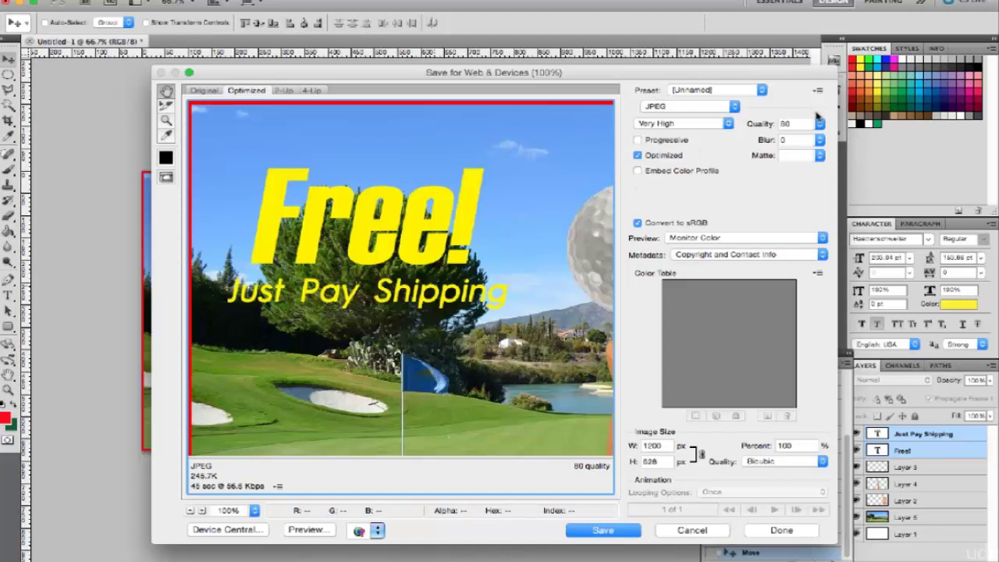
left_click_drag(818, 122, 834, 151)
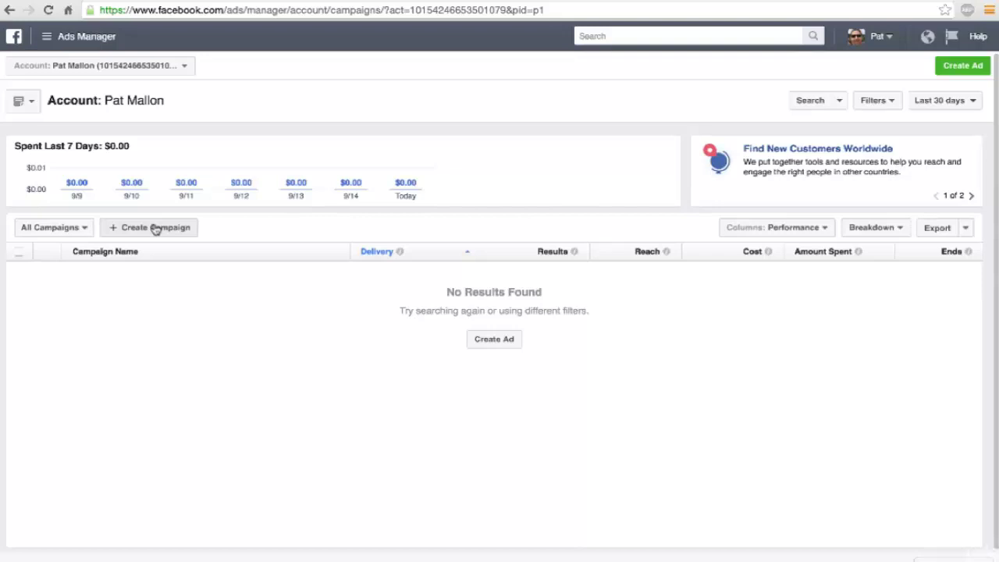
Step: Use Create Campaign on the empty Ads Manager campaigns page to begin a new campaign
left_click(155, 228)
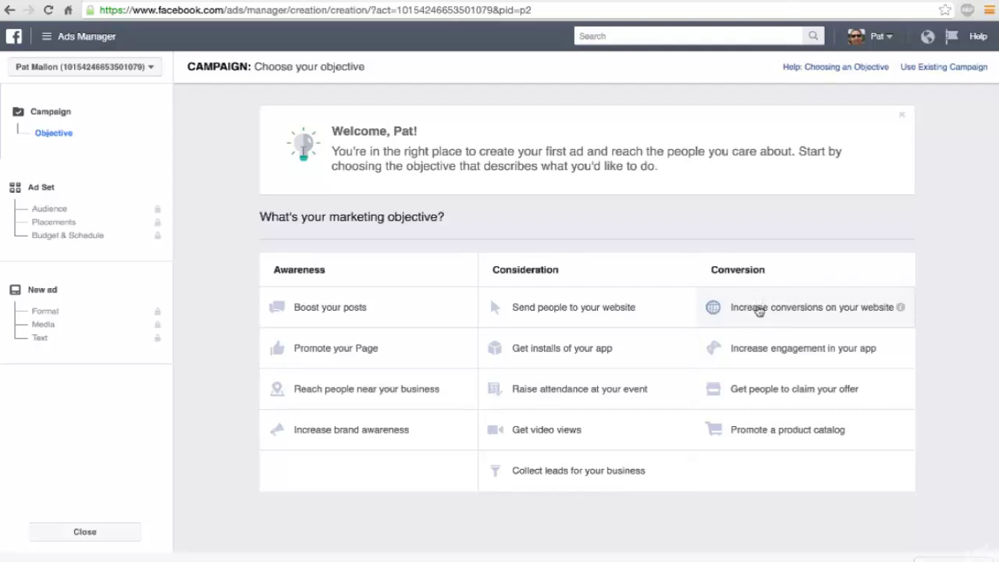
Step: Pick the 'Increase conversions on your website' objective and continue to the ad set page
left_click(758, 310)
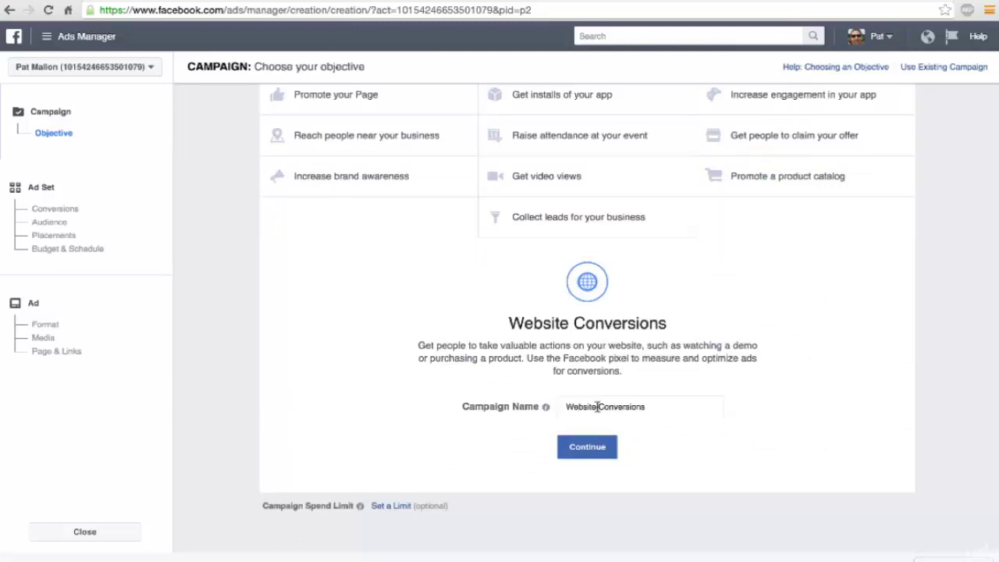
left_click(587, 447)
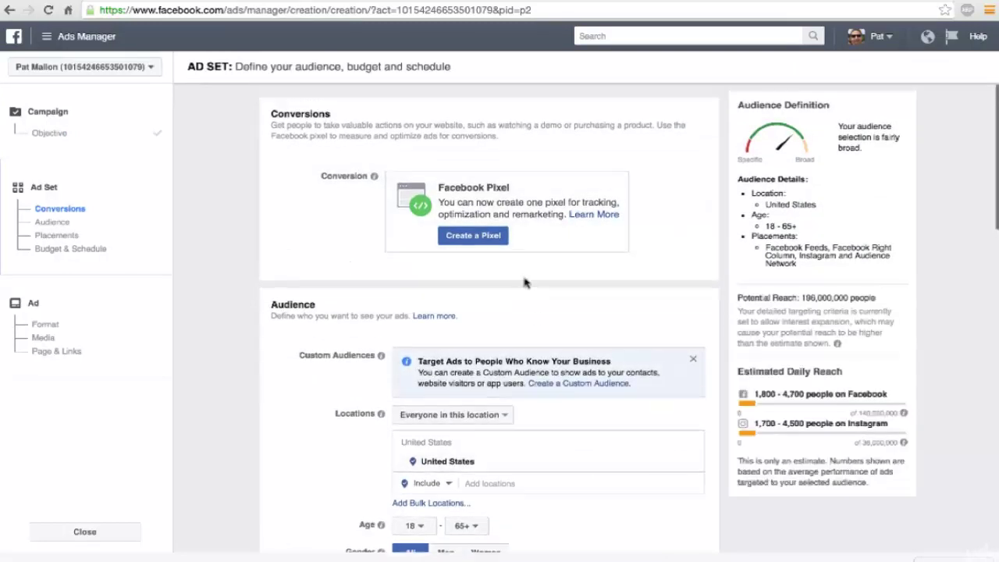
Step: Create a Facebook pixel with the default name, copy its Pixel ID, and return to Shopify
left_click(466, 238)
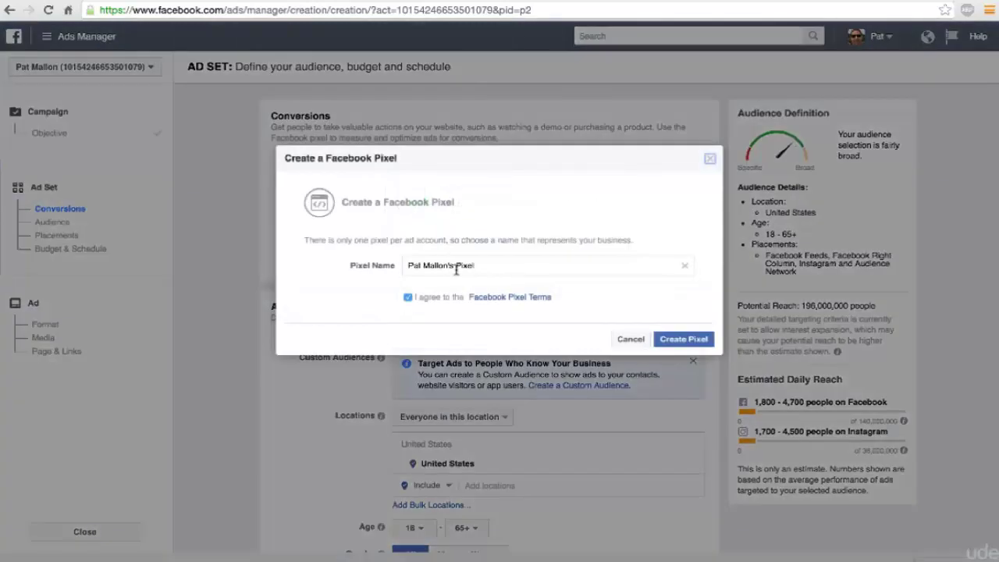
left_click(669, 340)
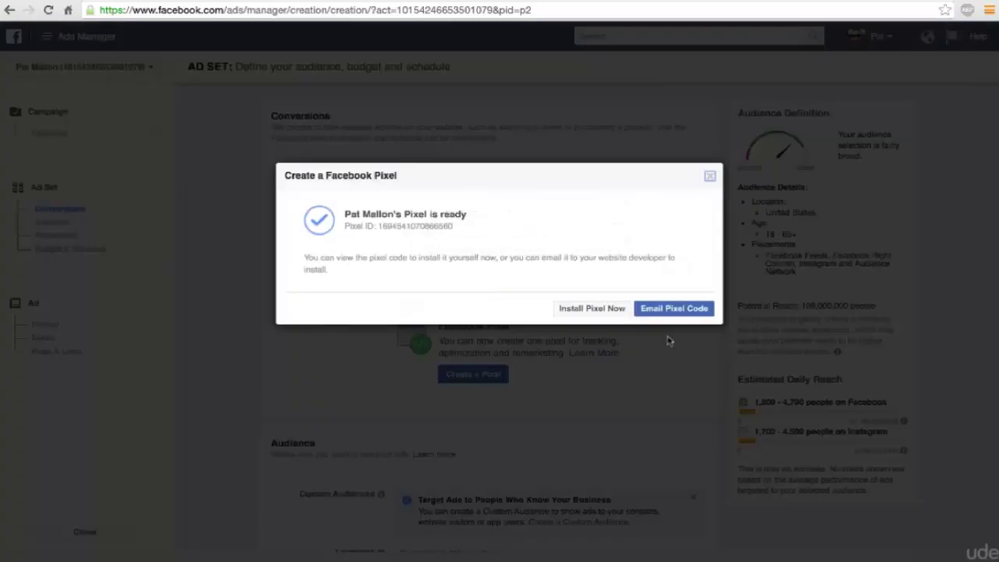
double_click(416, 227)
key("ctrl+c")
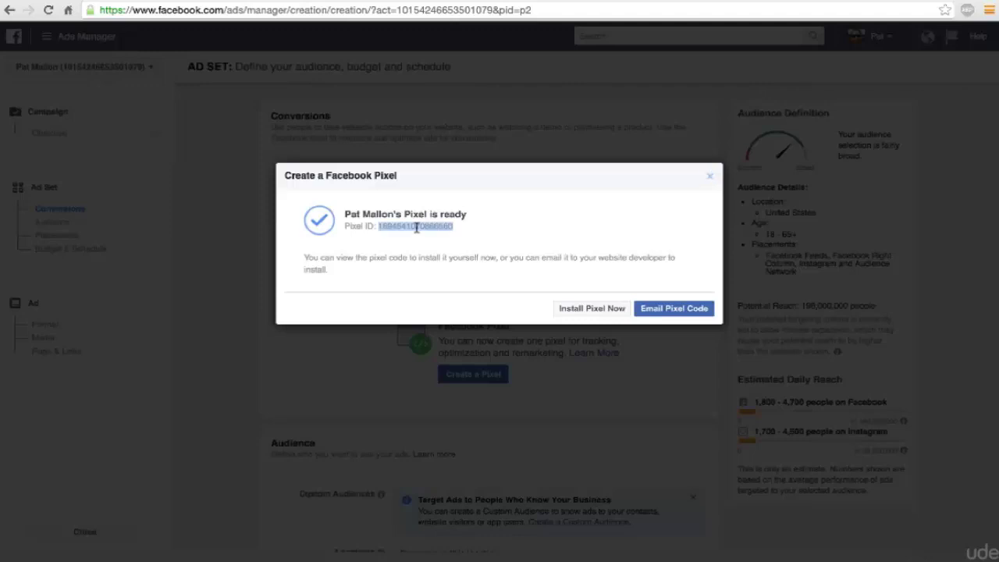
left_click(107, 2)
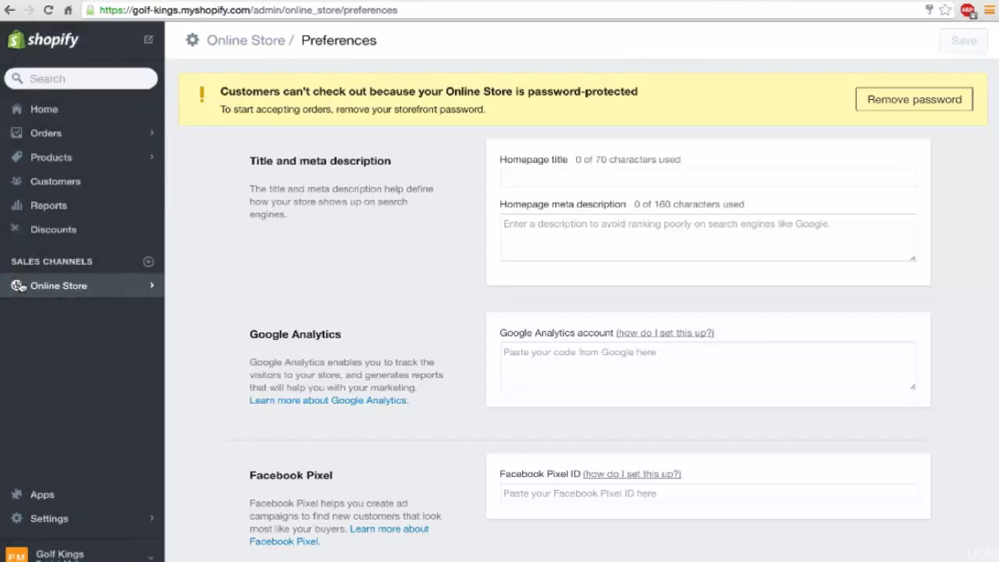
Step: Paste the pixel ID into the Facebook Pixel ID field of Online Store Preferences and save
left_click(46, 285)
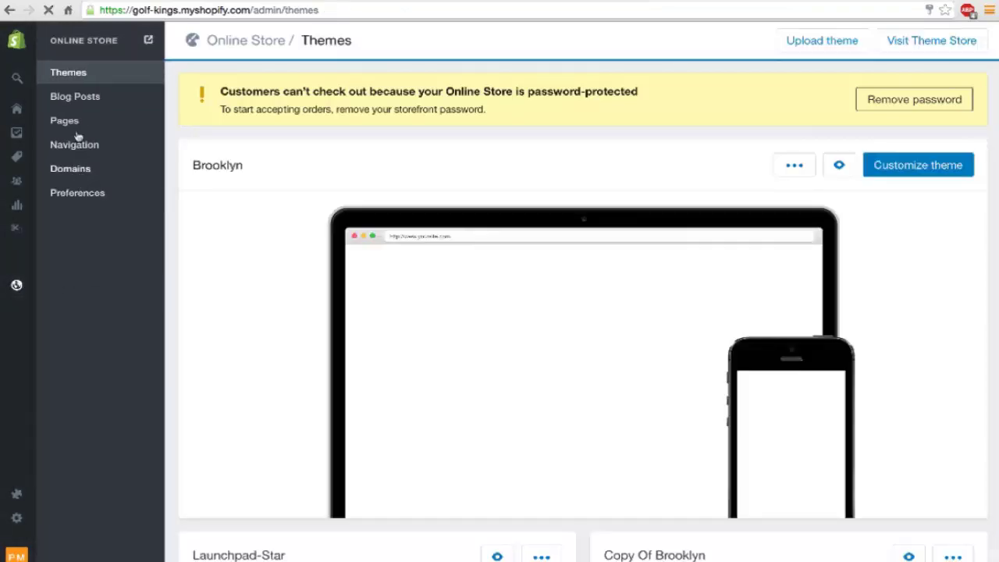
left_click(69, 195)
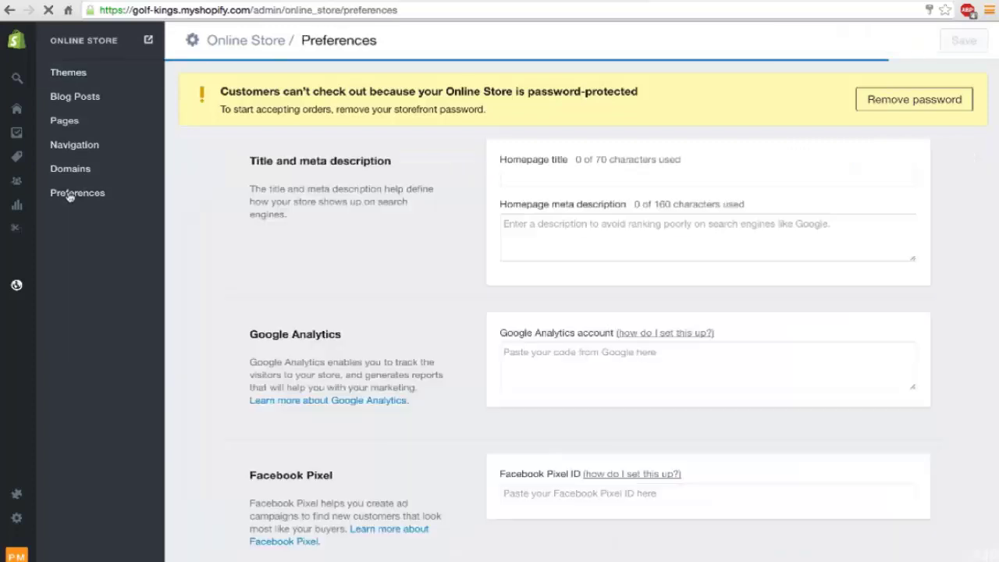
scroll(394, 297, "down", 3)
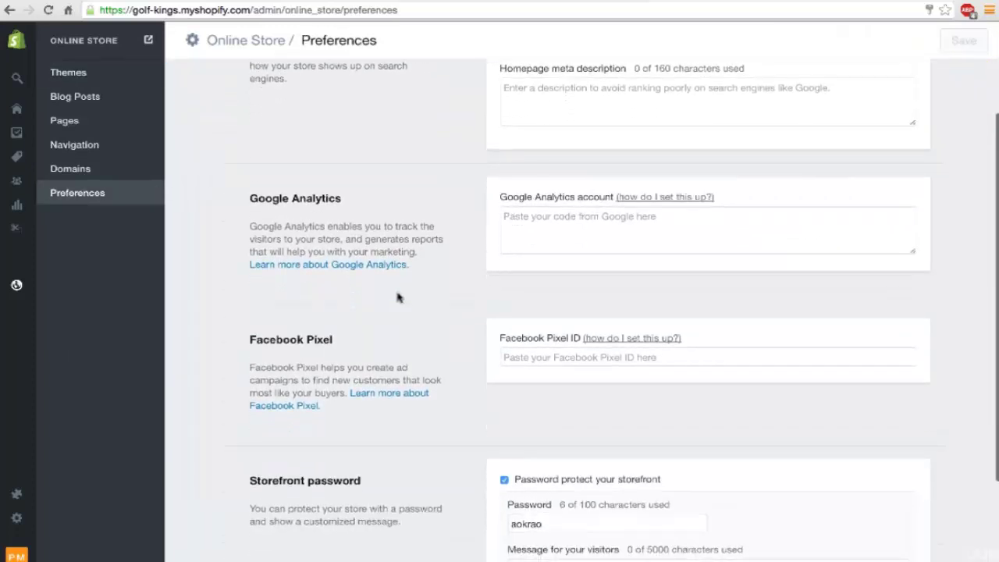
left_click(562, 359)
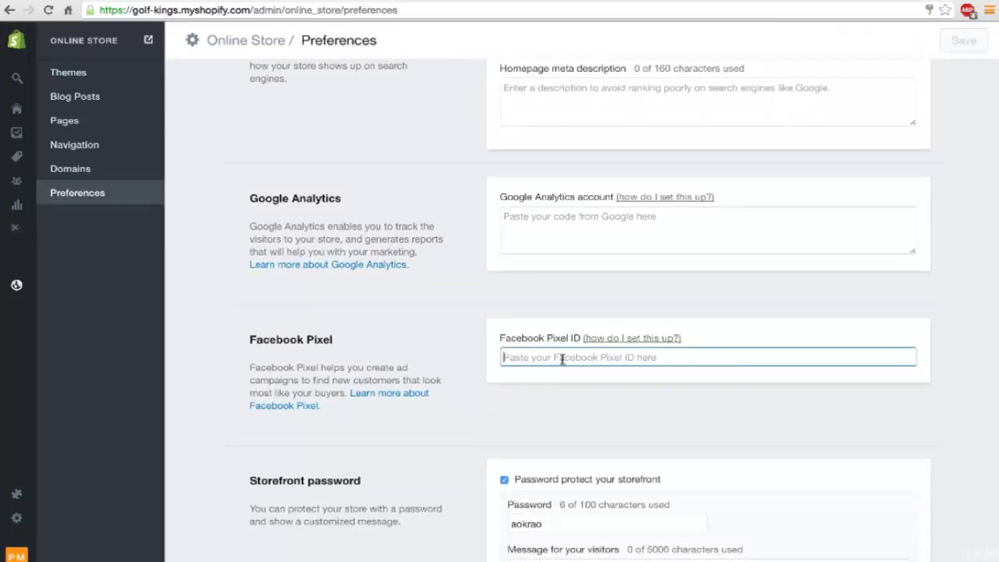
key("ctrl+v")
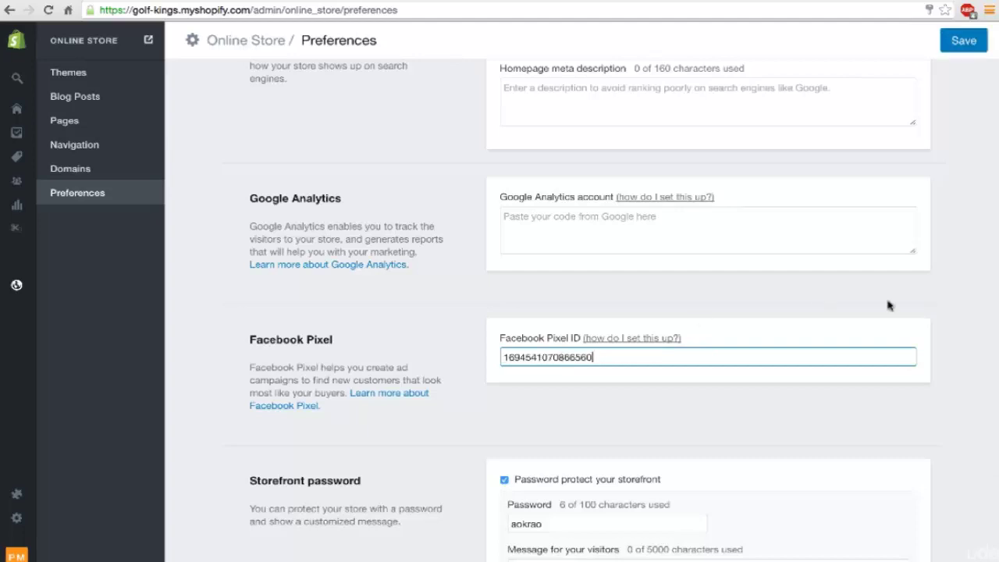
left_click(962, 42)
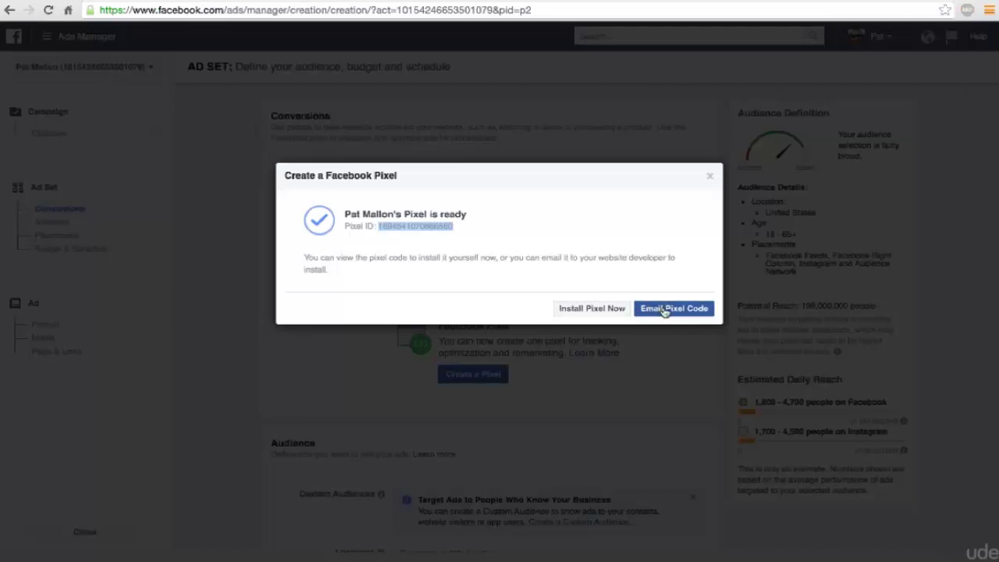
Step: Dismiss the pixel-ready dialog and choose Purchase as the ad set's conversion event
left_click(708, 180)
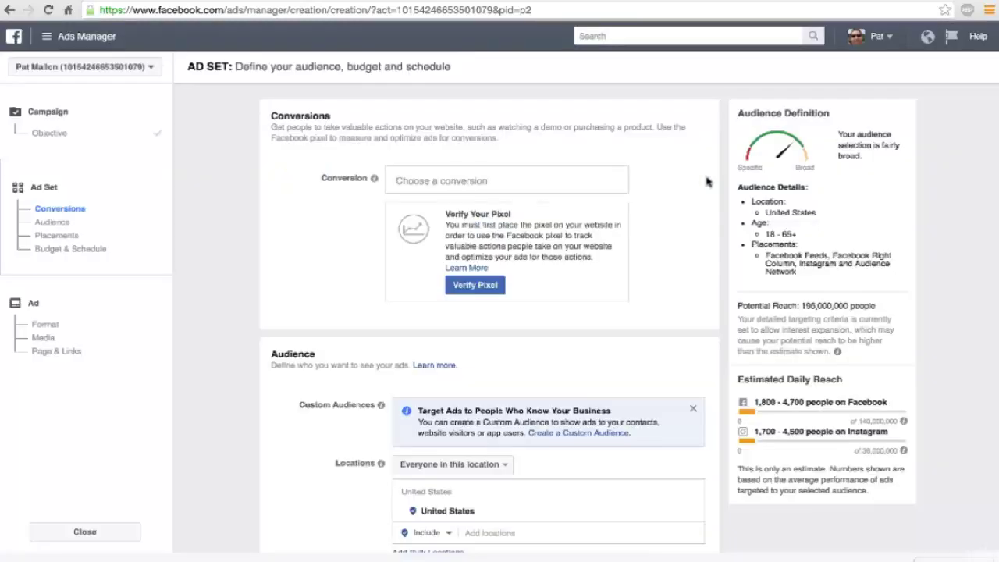
left_click(433, 180)
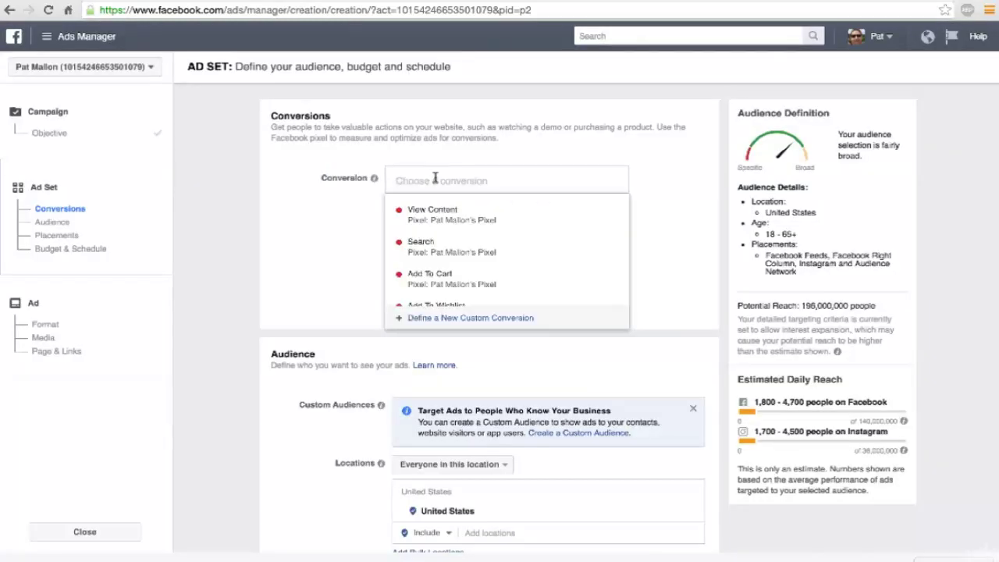
scroll(461, 245, "down", 3)
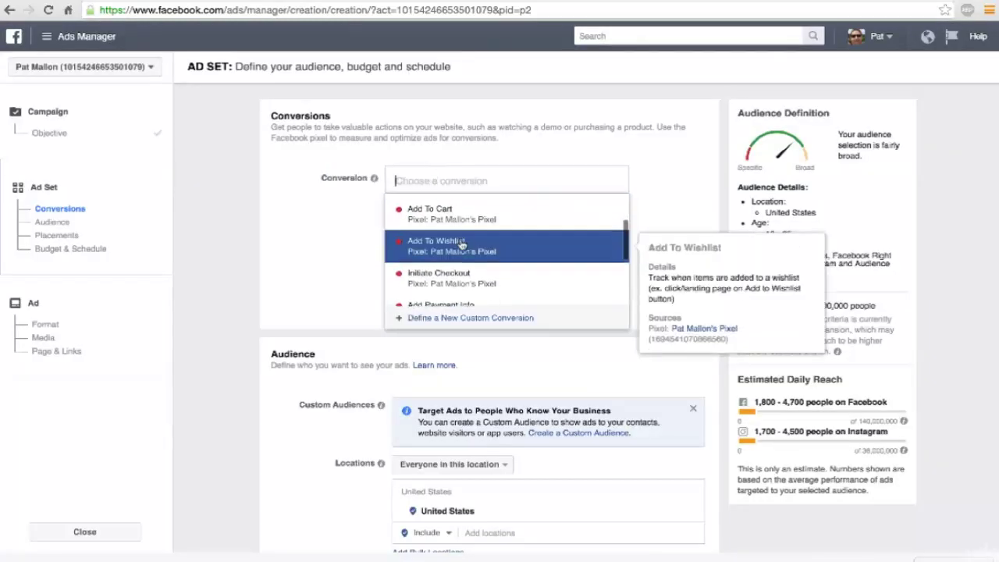
scroll(461, 245, "down", 3)
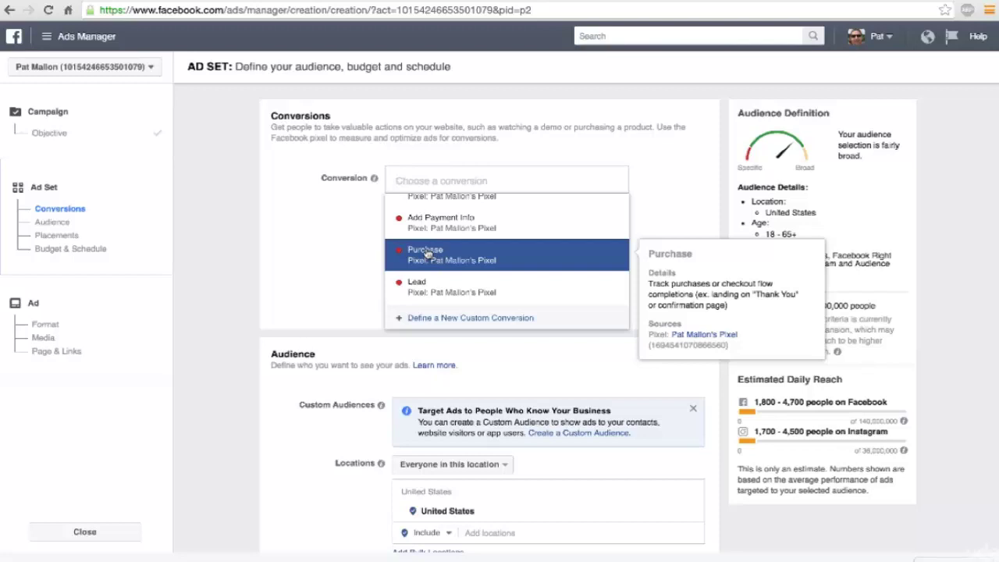
left_click(427, 255)
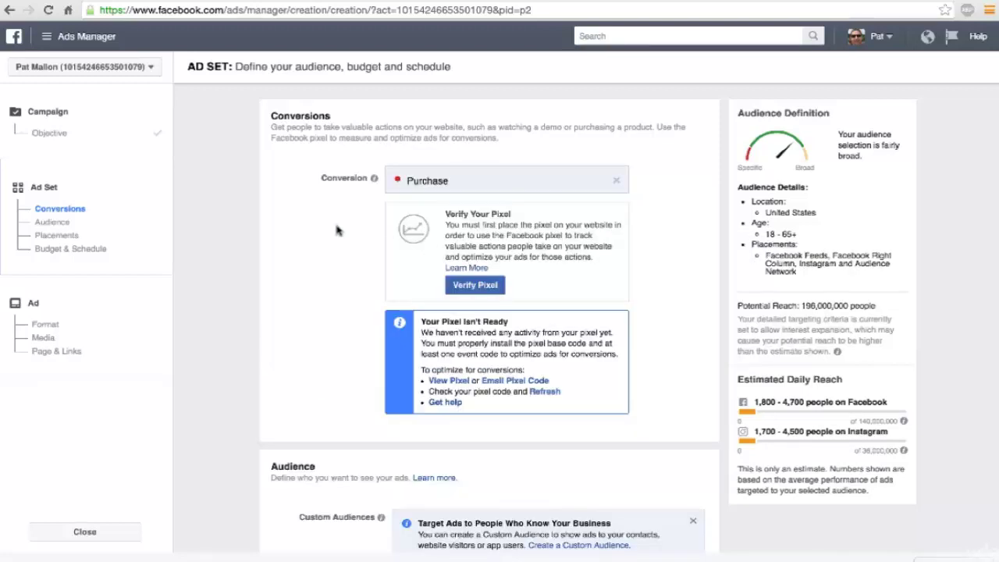
scroll(337, 229, "down", 3)
scroll(337, 229, "down", 2)
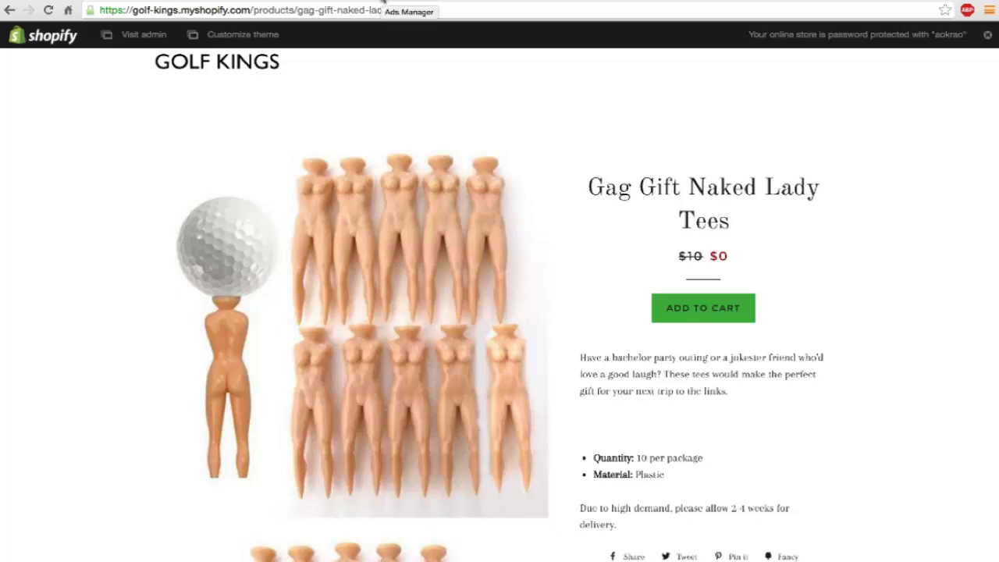
left_click(382, 2)
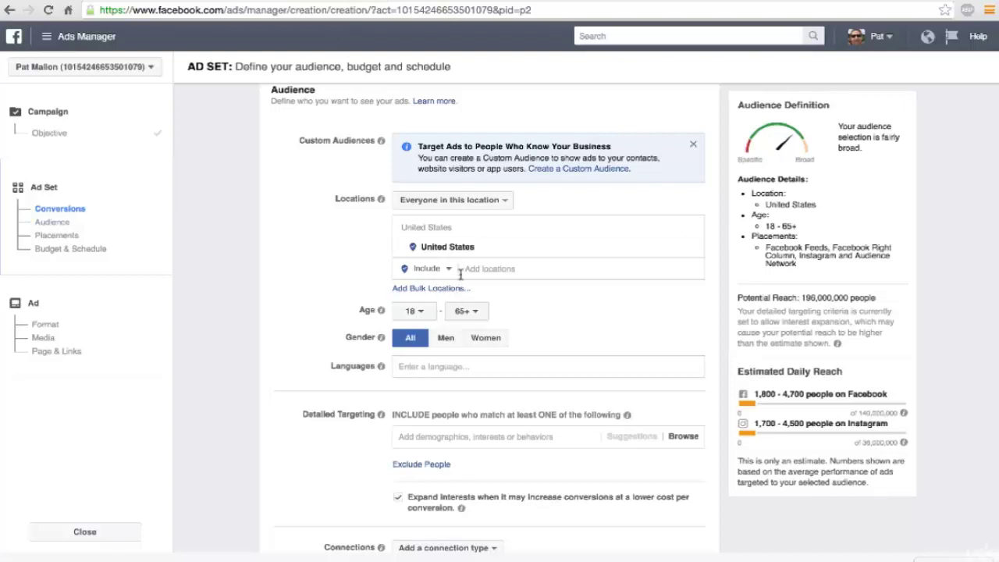
Step: Target men only, with the minimum age raised to 24 (ages 24–65+)
left_click(446, 339)
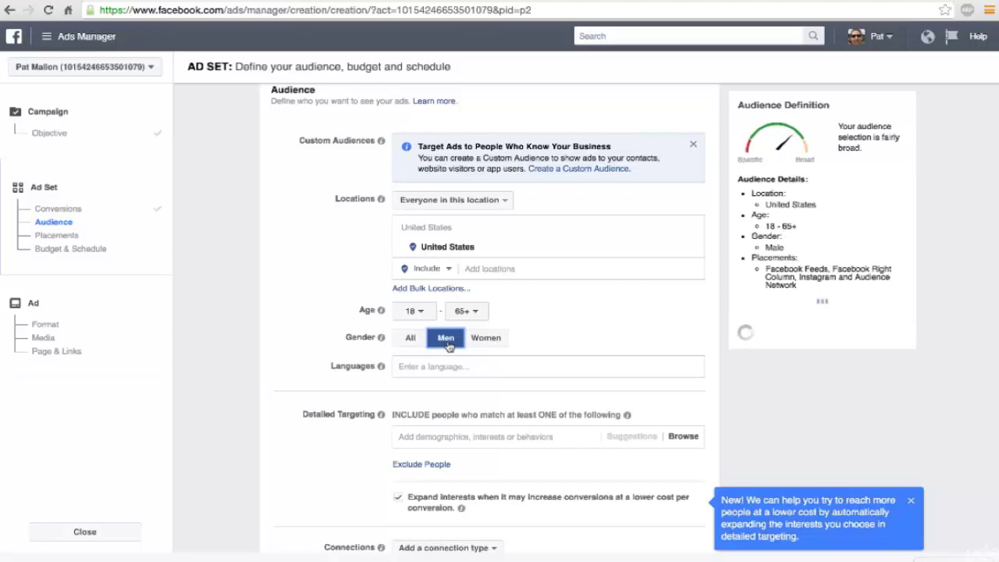
scroll(449, 347, "down", 1)
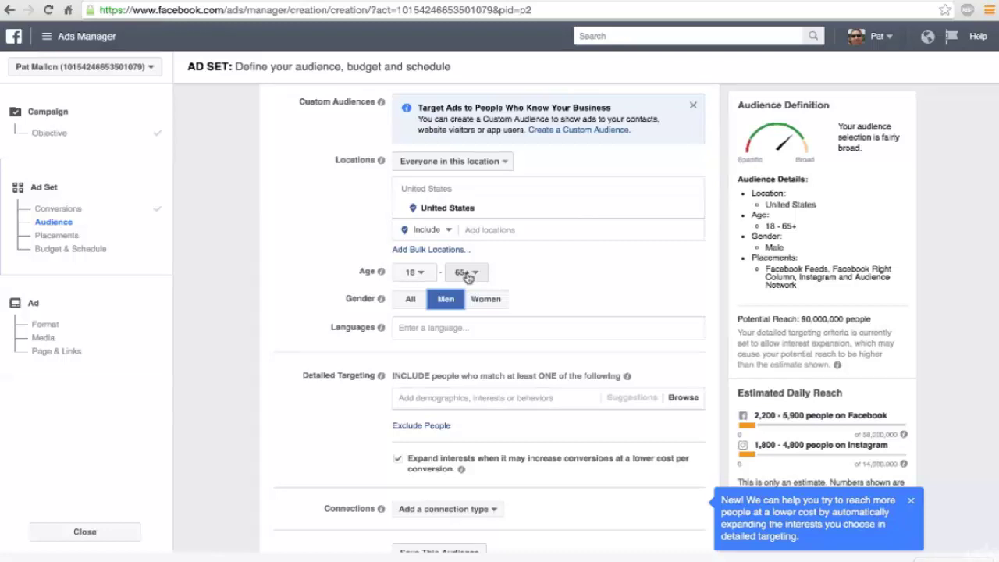
left_click(414, 272)
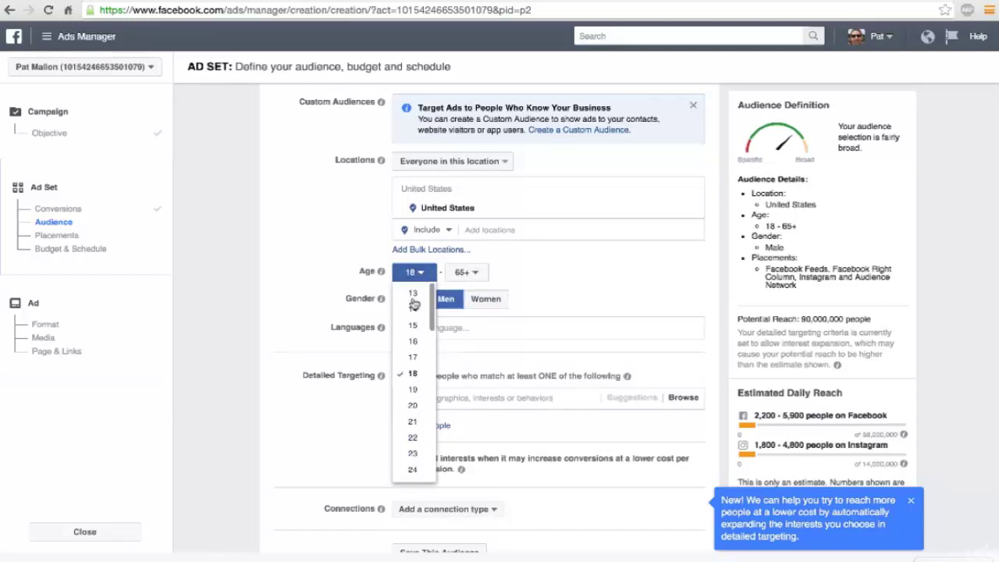
scroll(413, 380, "down", 1)
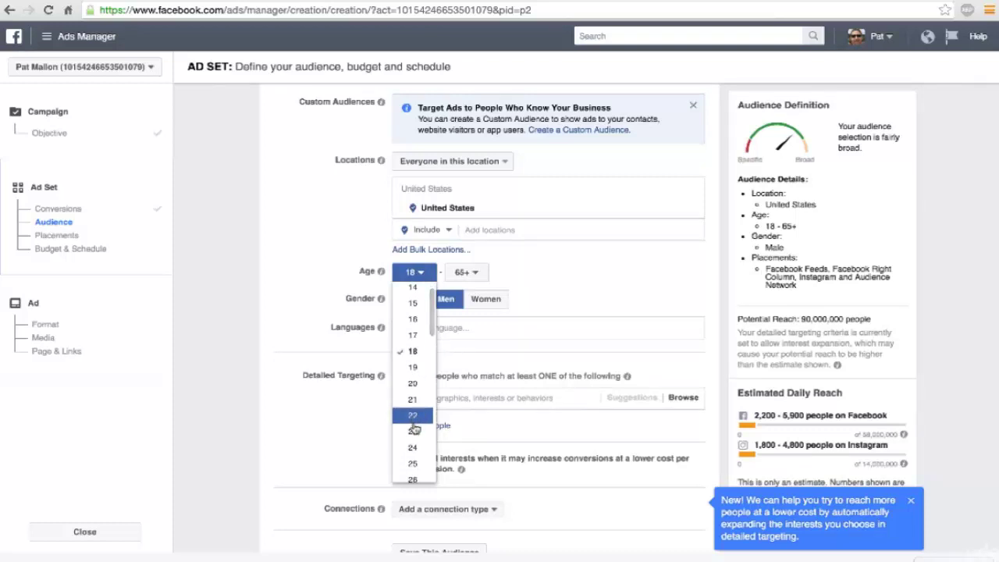
left_click(414, 448)
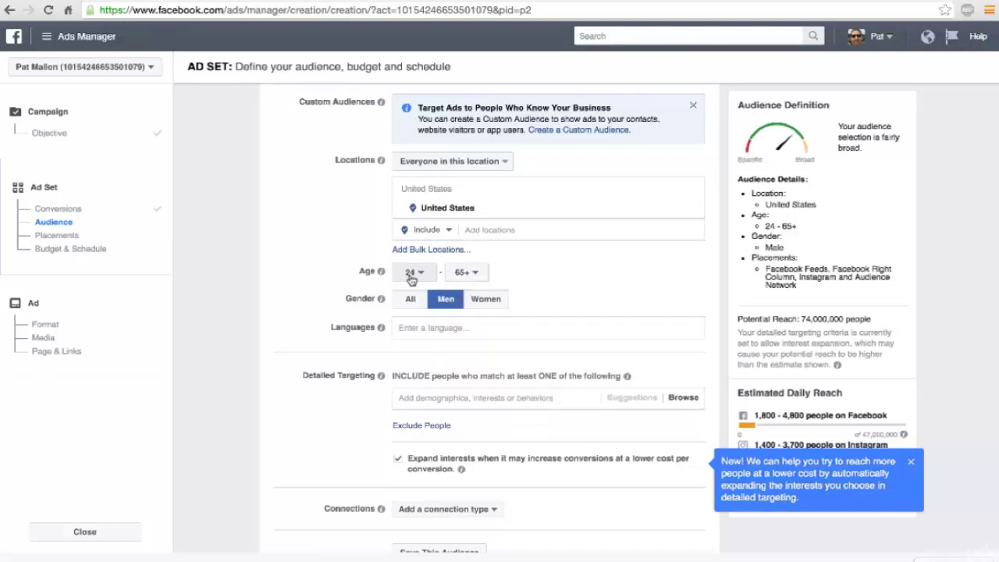
Step: Add English (All) as the audience language, lowering potential reach to 70,000,000
left_click(415, 329)
type("English")
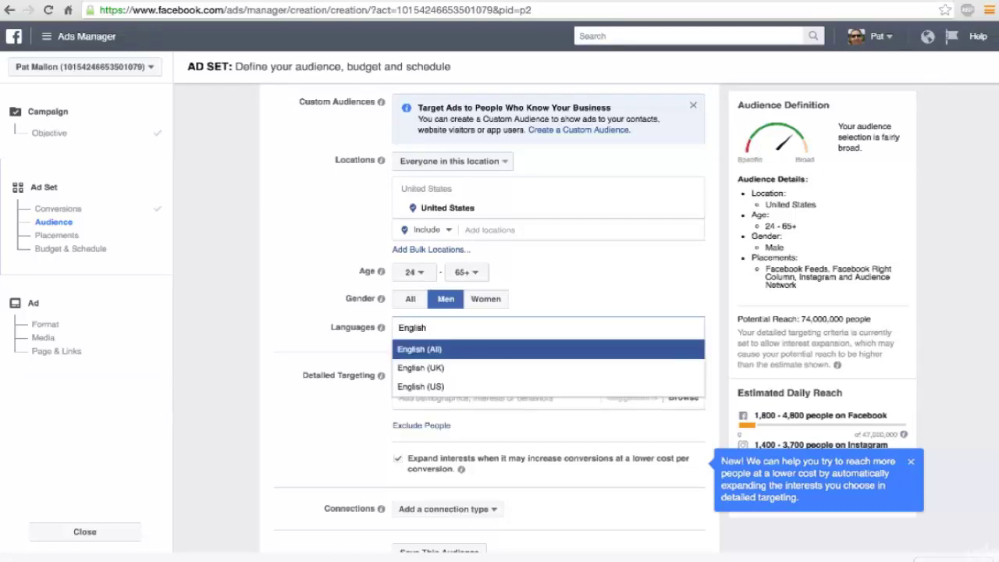
key("Return")
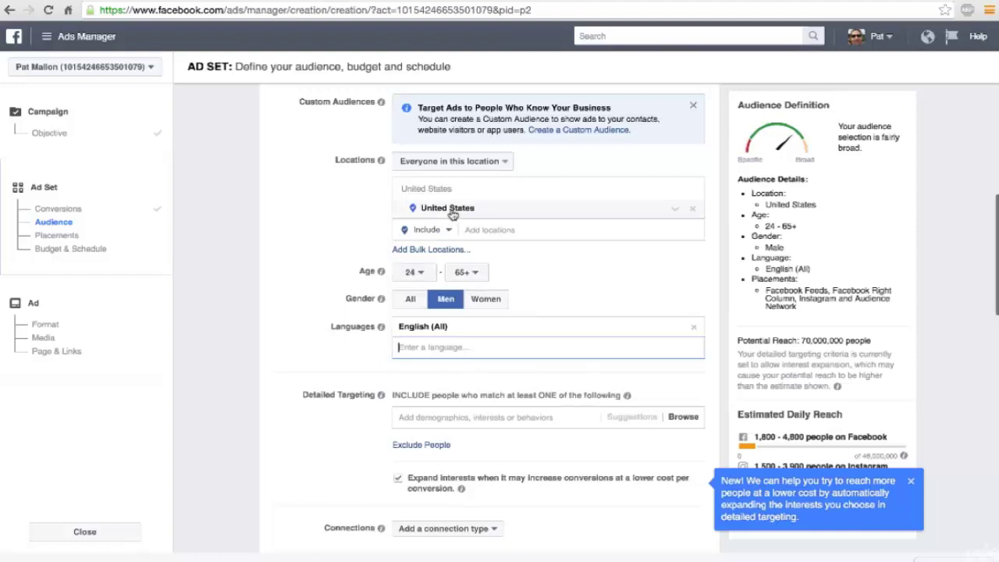
scroll(471, 232, "up", 1)
scroll(471, 233, "up", 1)
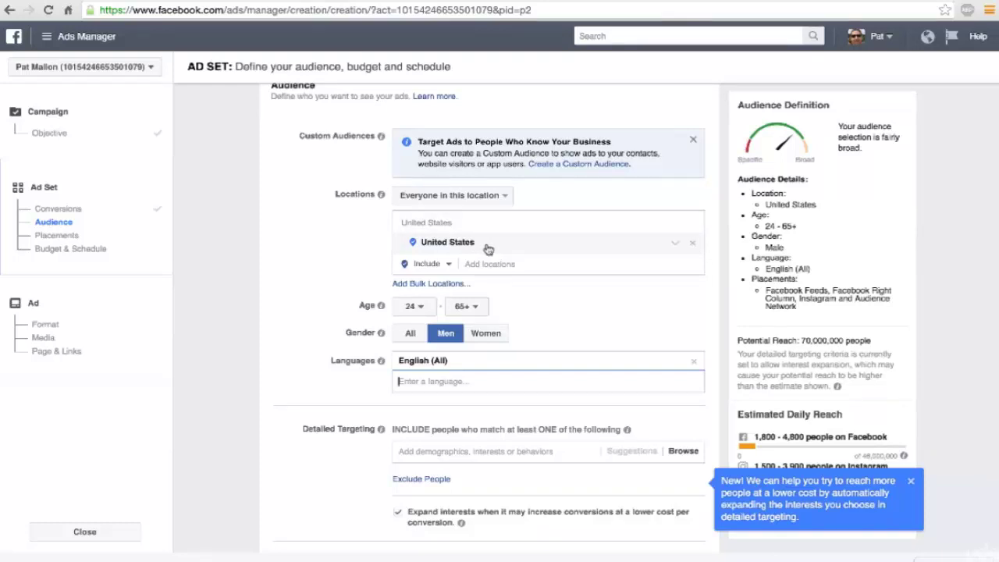
scroll(488, 248, "down", 1)
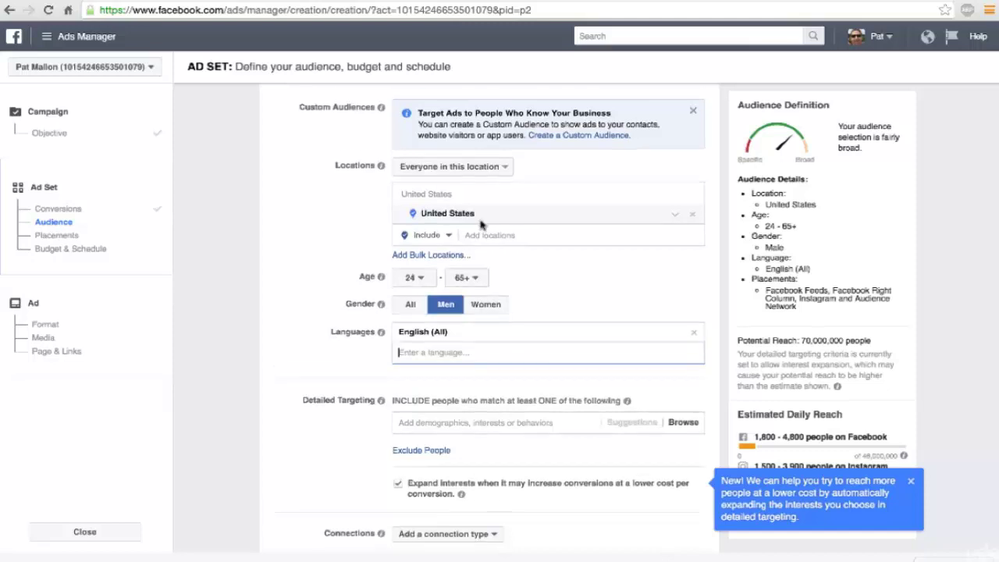
scroll(482, 225, "down", 2)
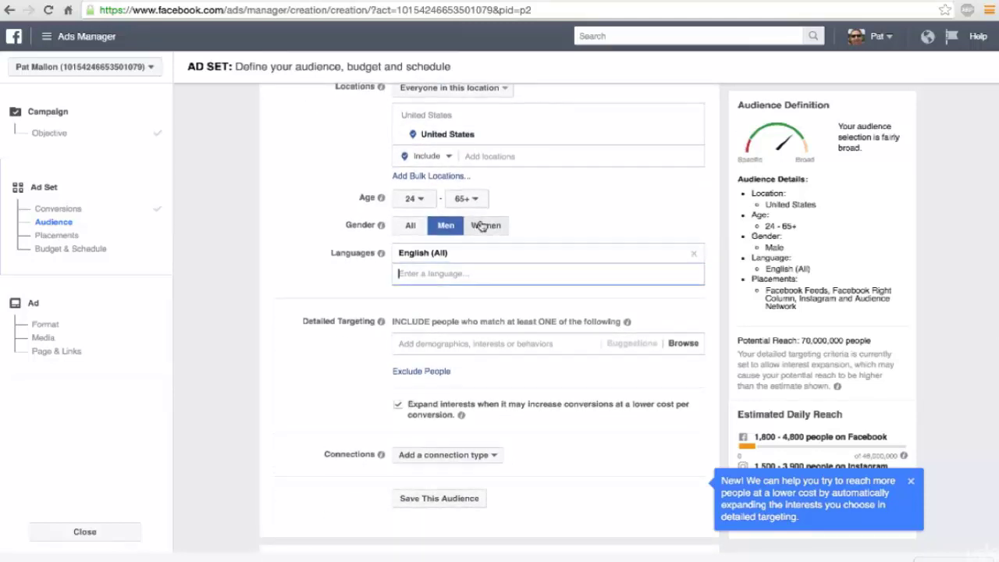
scroll(472, 228, "down", 2)
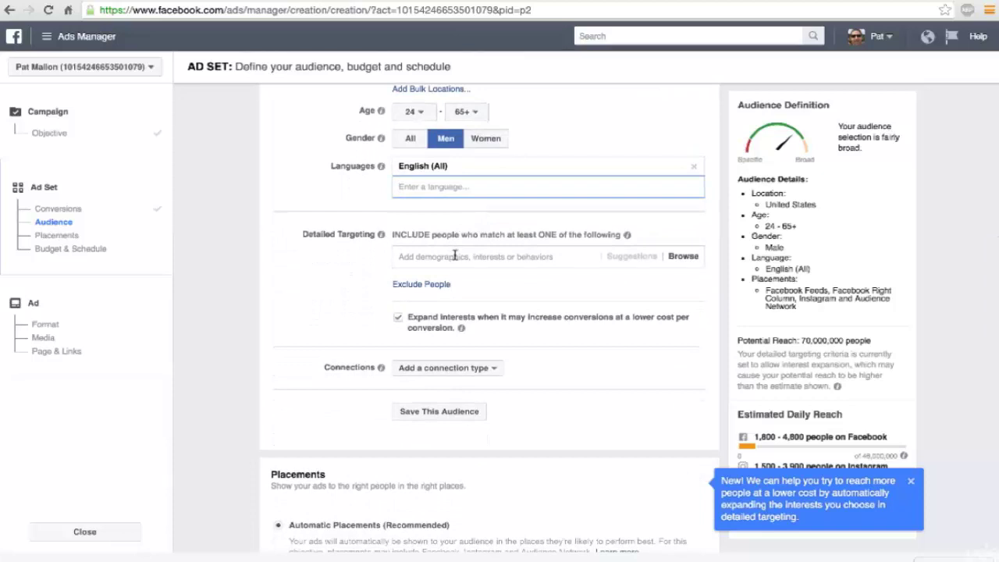
Step: Browse Detailed Targeting interests and search 'golf' to list suggestions like Golf course and Golf ball
left_click(455, 256)
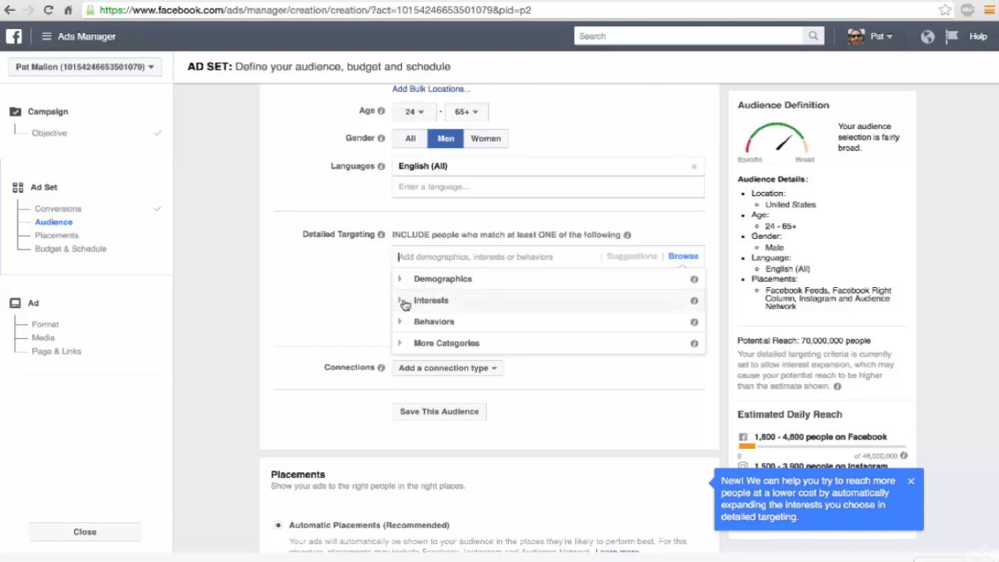
left_click(402, 300)
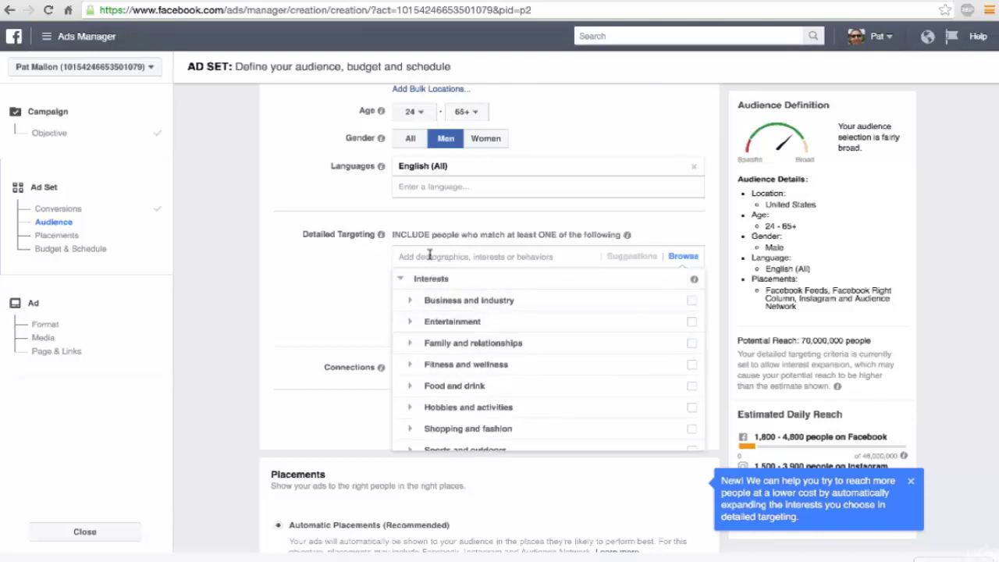
type("golf")
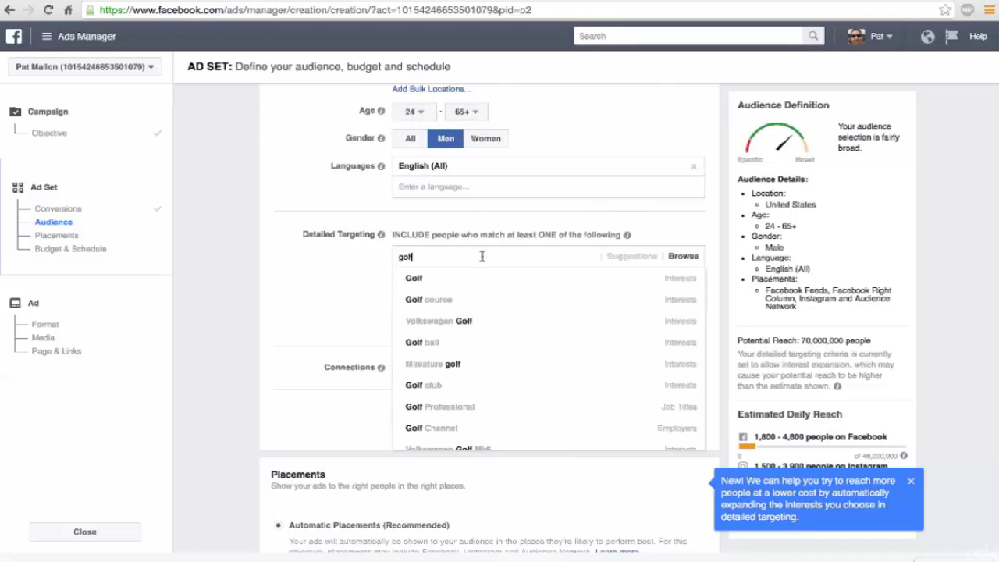
mouse_move(434, 278)
double_click(430, 255)
Step: Find Golf Digest in the golf suggestions list and add it to Detailed Targeting
scroll(480, 343, "down", 3)
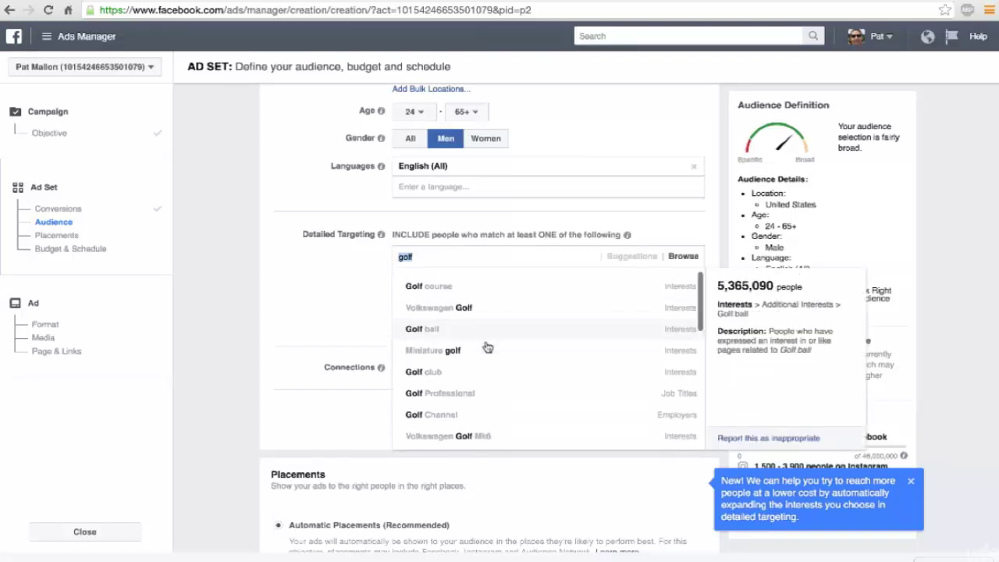
scroll(485, 346, "down", 2)
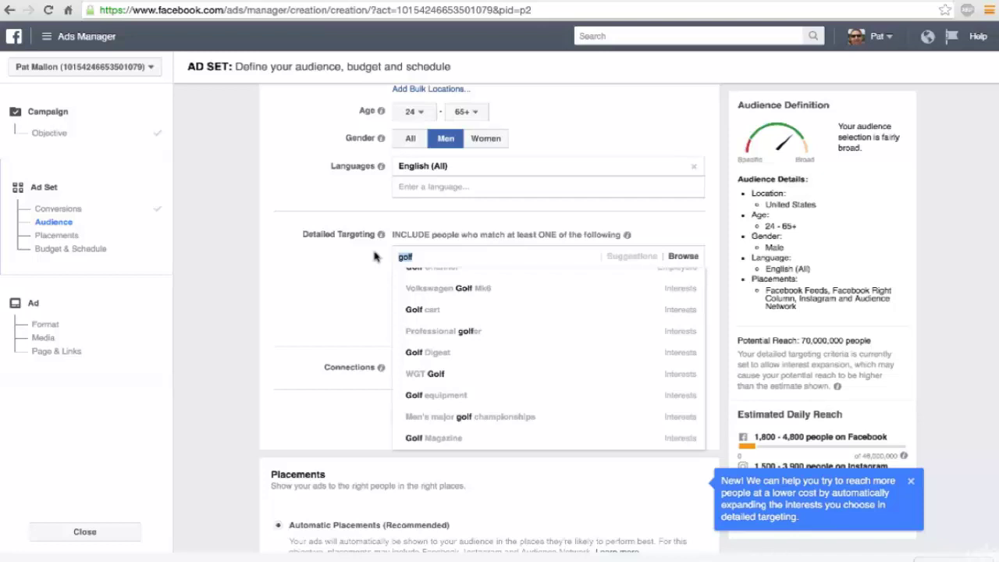
mouse_move(416, 351)
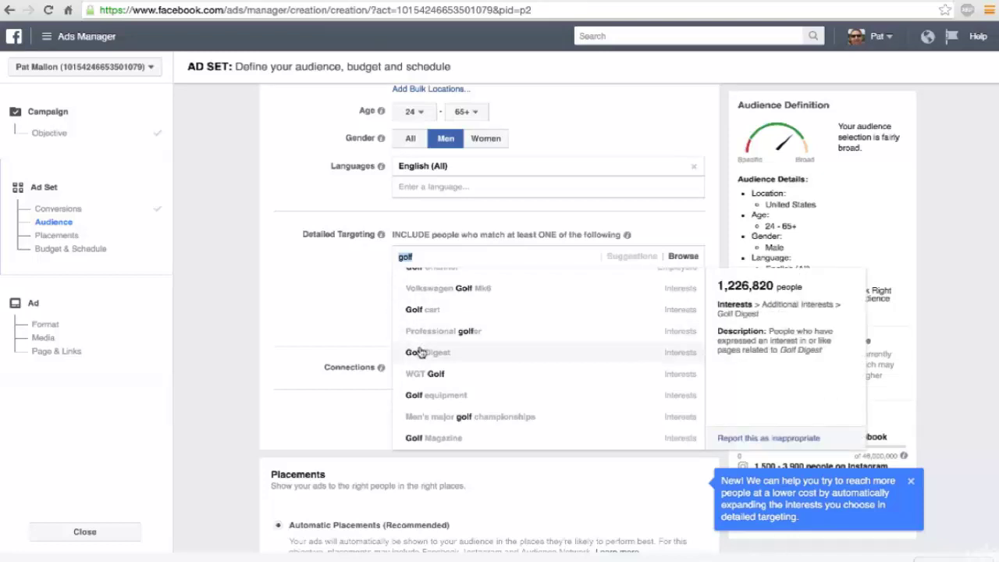
left_click(420, 352)
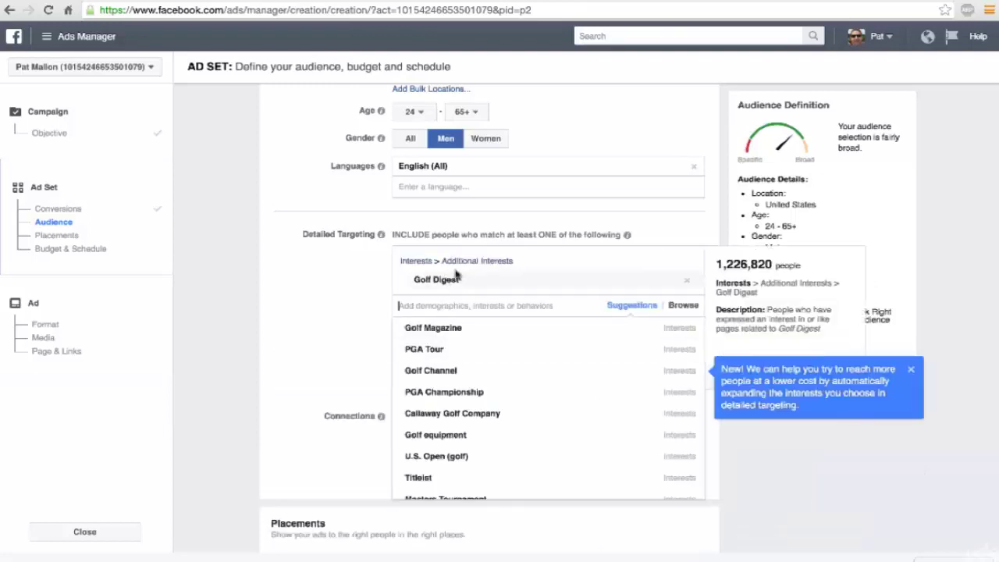
Step: Close the interest suggestions and expansion tip, then check the 460,000 potential reach figure
left_click(944, 234)
left_click(912, 373)
scroll(932, 290, "down", 1)
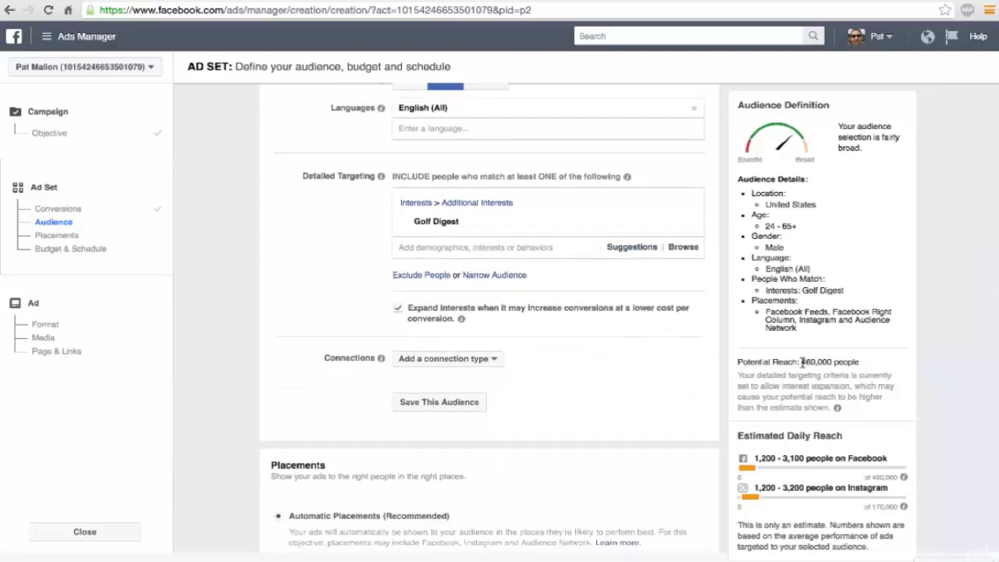
left_click_drag(802, 362, 831, 361)
scroll(638, 393, "up", 3)
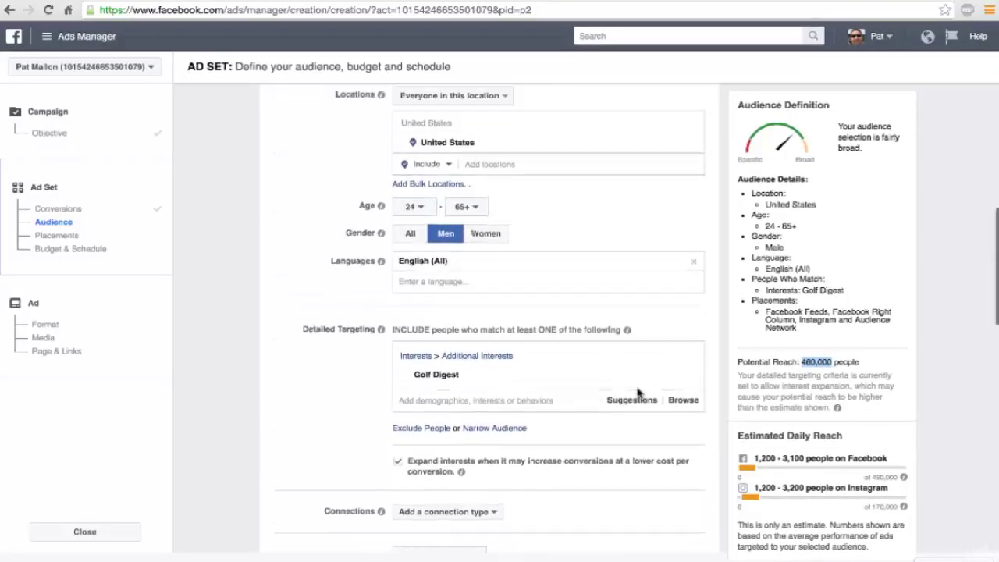
scroll(637, 392, "down", 6)
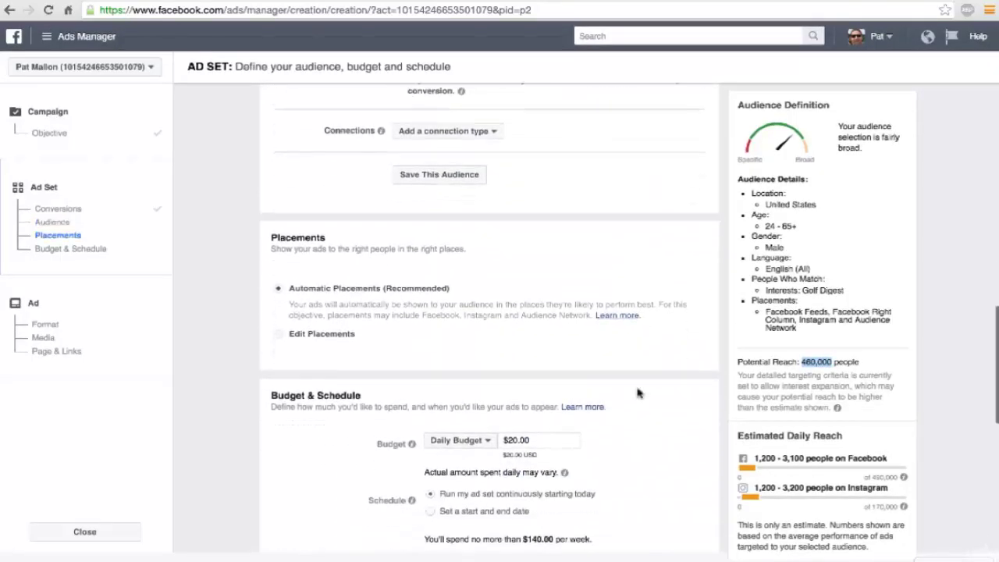
Step: Change the daily budget from $20.00 to $5.00 and review the new estimated daily reach
triple_click(516, 438)
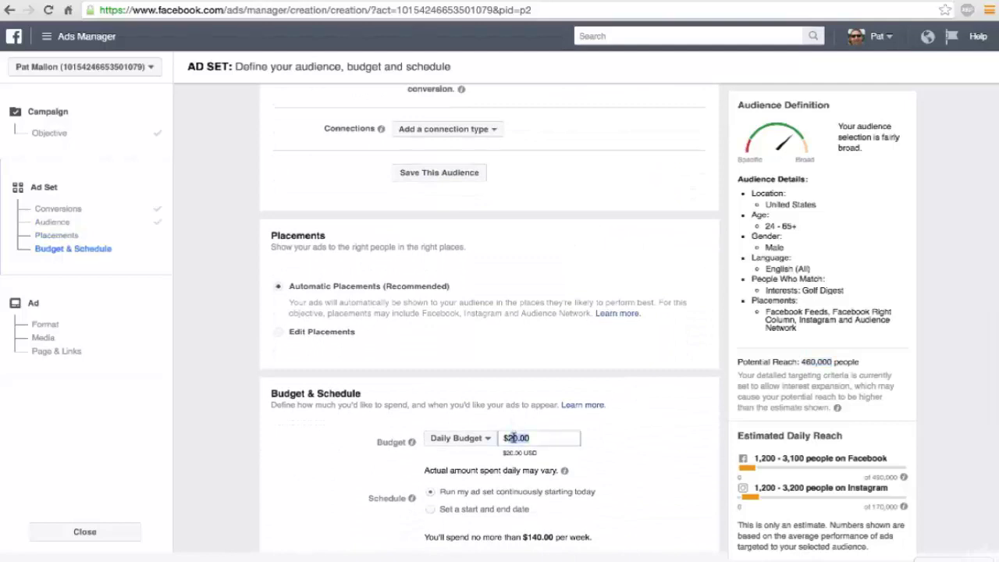
type("$5")
left_click(536, 419)
scroll(658, 422, "up", 2)
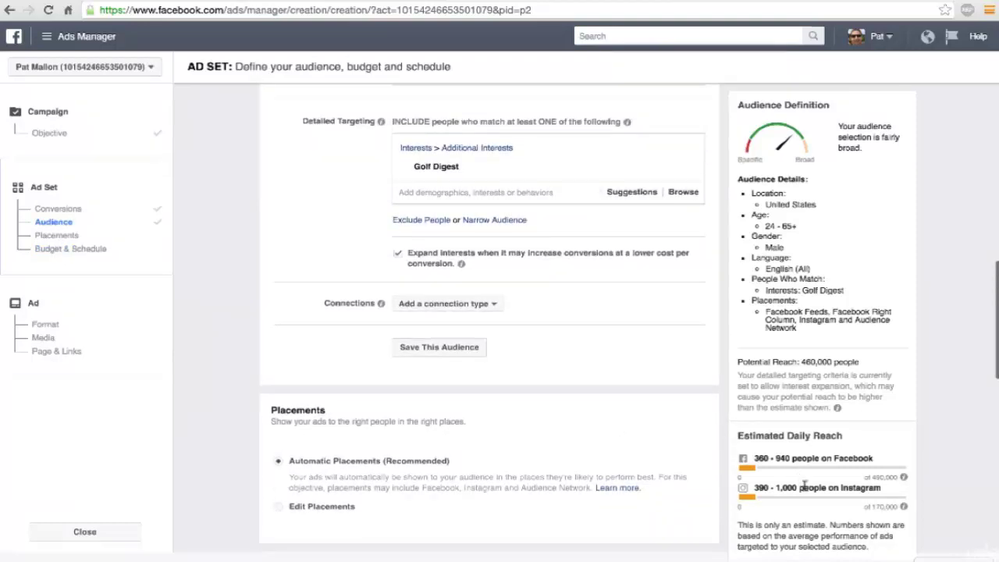
left_click_drag(754, 459, 788, 459)
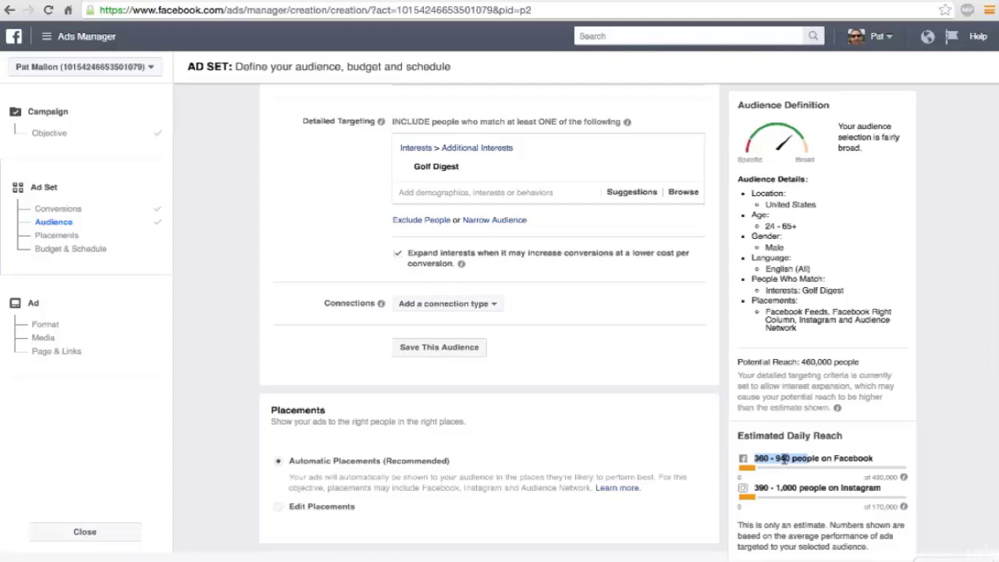
left_click(784, 459)
scroll(537, 272, "up", 3)
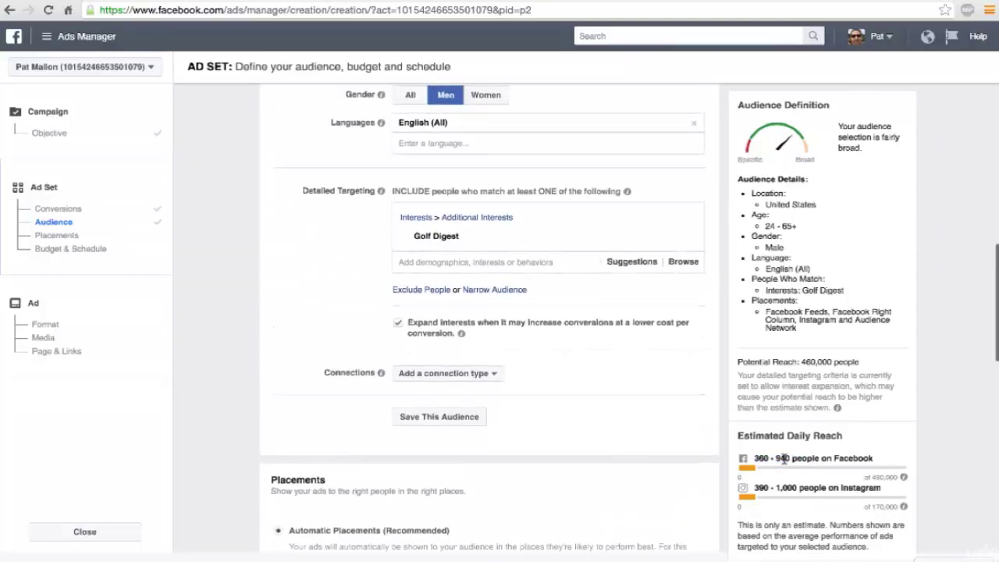
Step: Add Golf Magazine from the Detailed Targeting suggestions, raising potential reach to 1,000,000
mouse_move(537, 272)
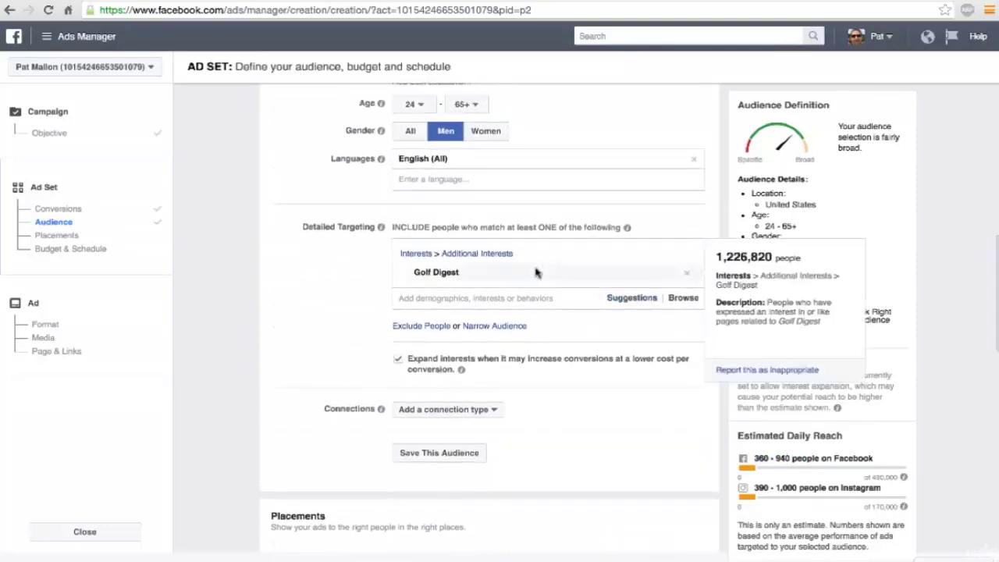
left_click(475, 296)
mouse_move(456, 322)
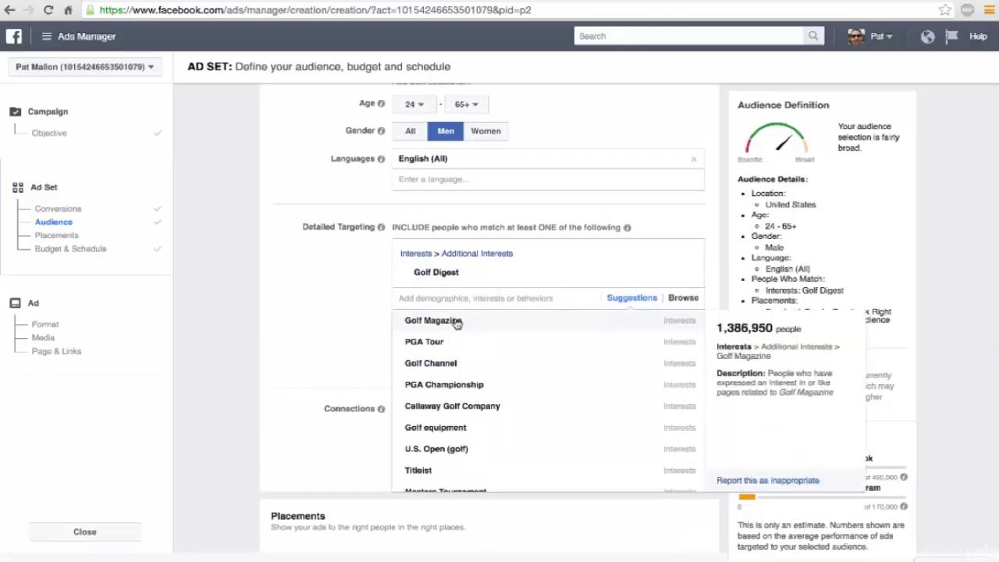
left_click(457, 321)
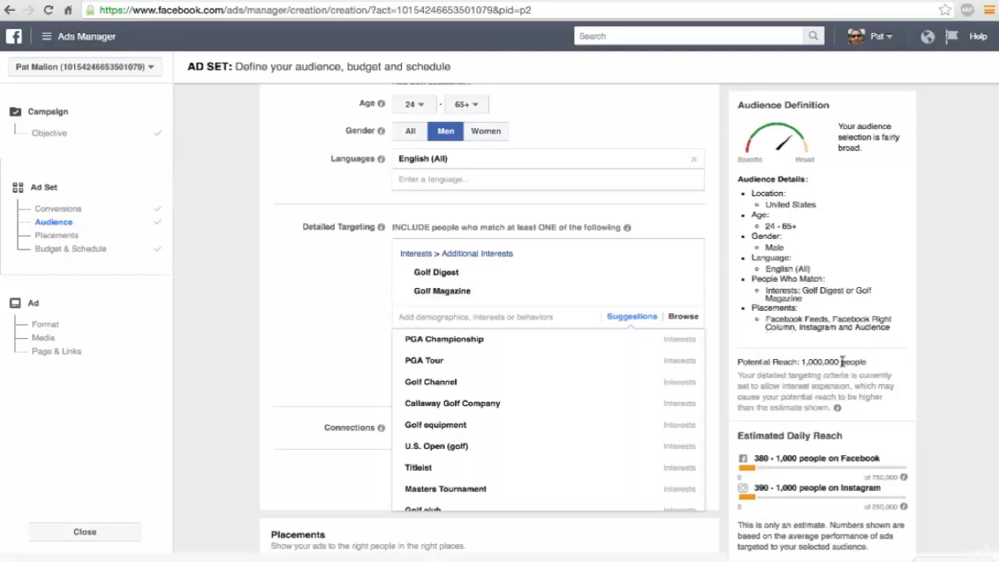
mouse_move(660, 275)
scroll(819, 362, "up", 1)
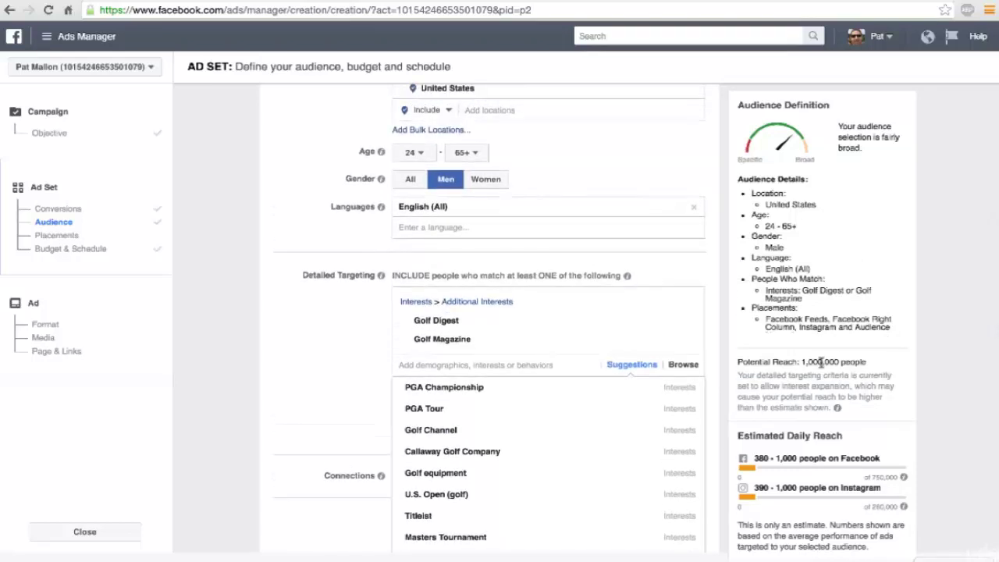
mouse_move(685, 323)
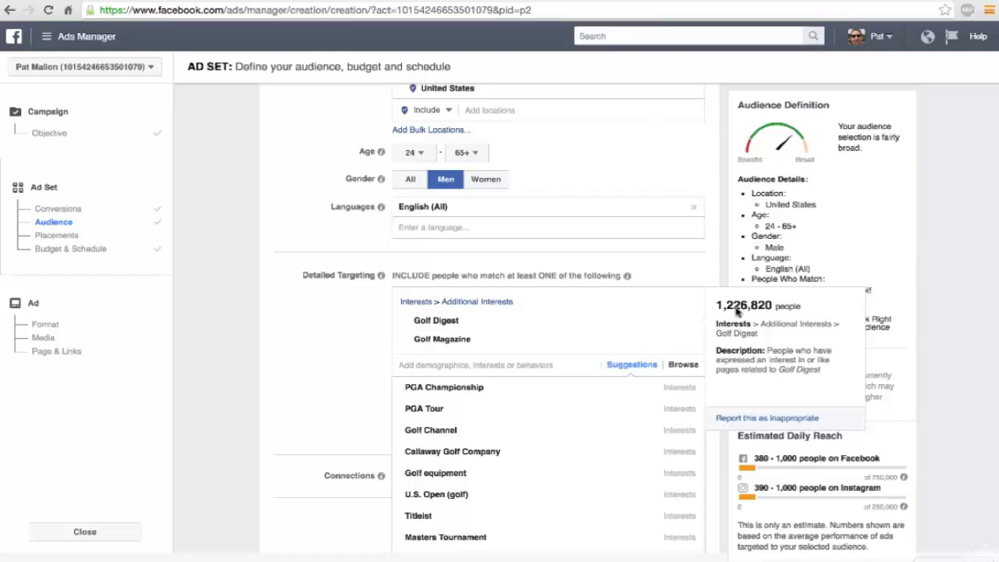
mouse_move(690, 340)
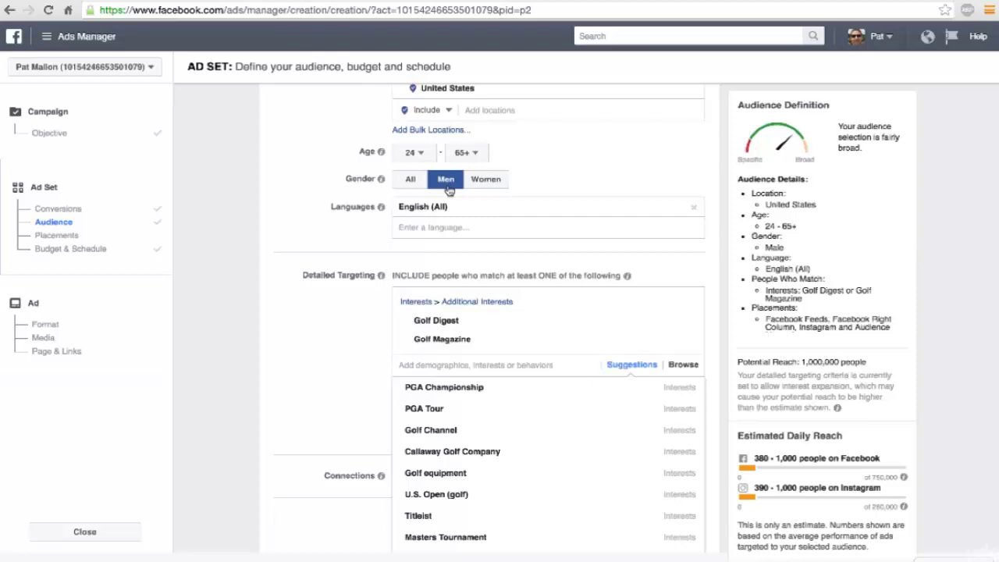
left_click(407, 179)
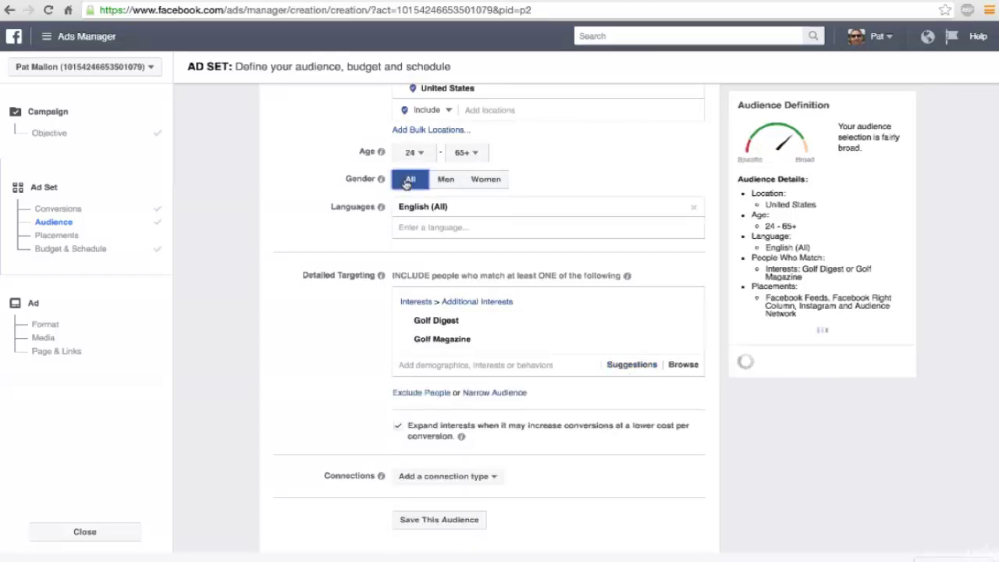
mouse_move(623, 318)
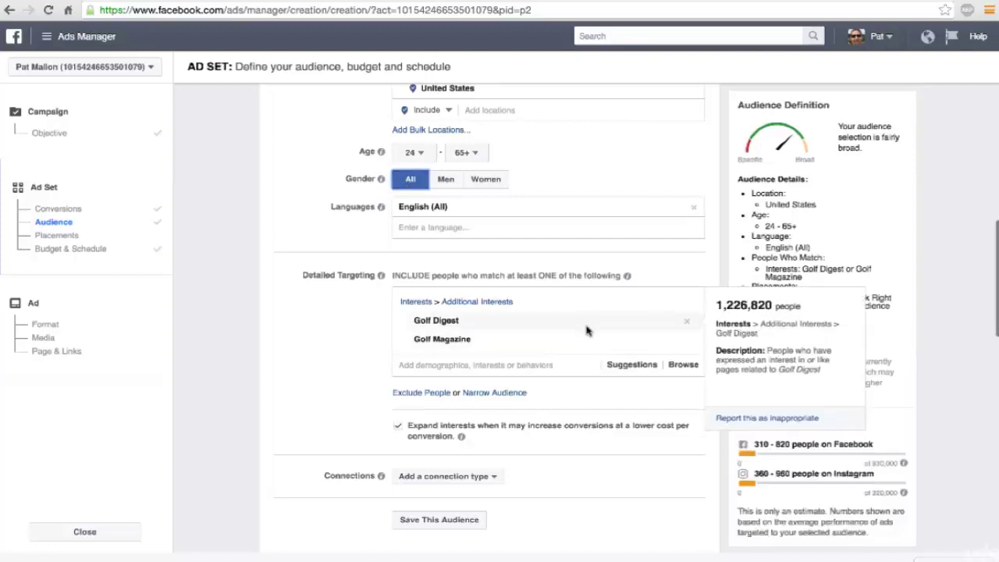
mouse_move(589, 341)
mouse_move(456, 328)
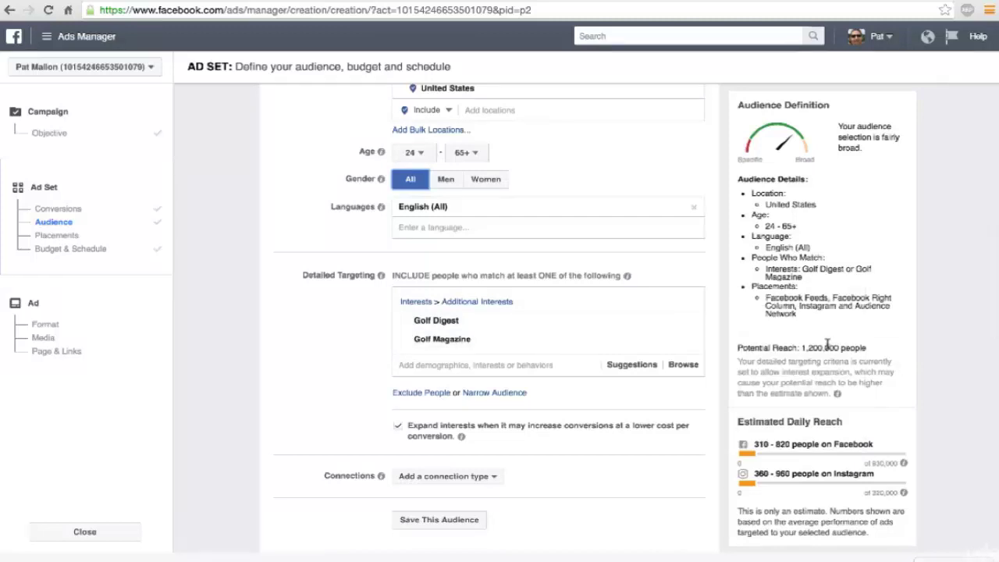
left_click(445, 180)
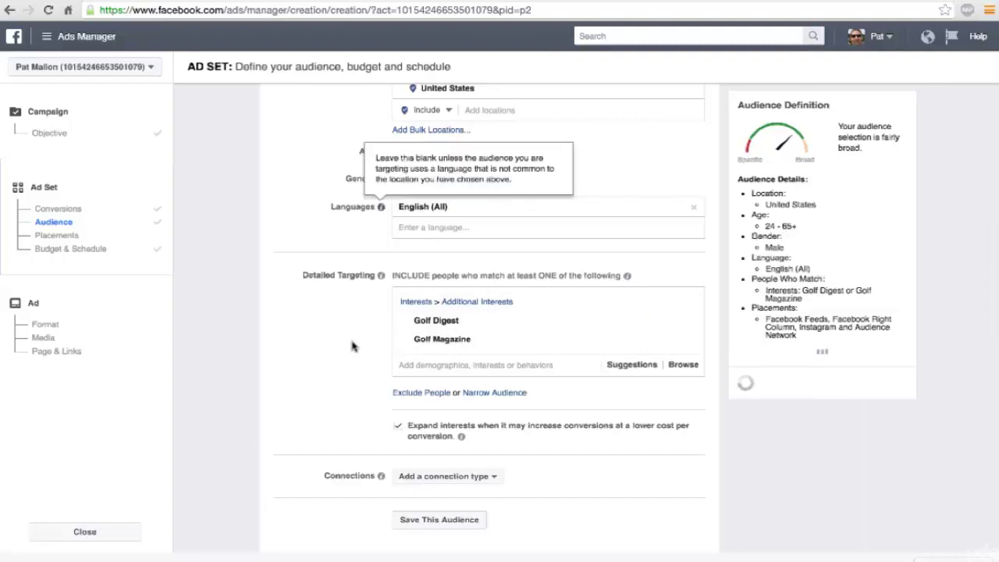
Step: Reopen the Detailed Targeting suggestions and browse further golf-related interests
left_click(456, 340)
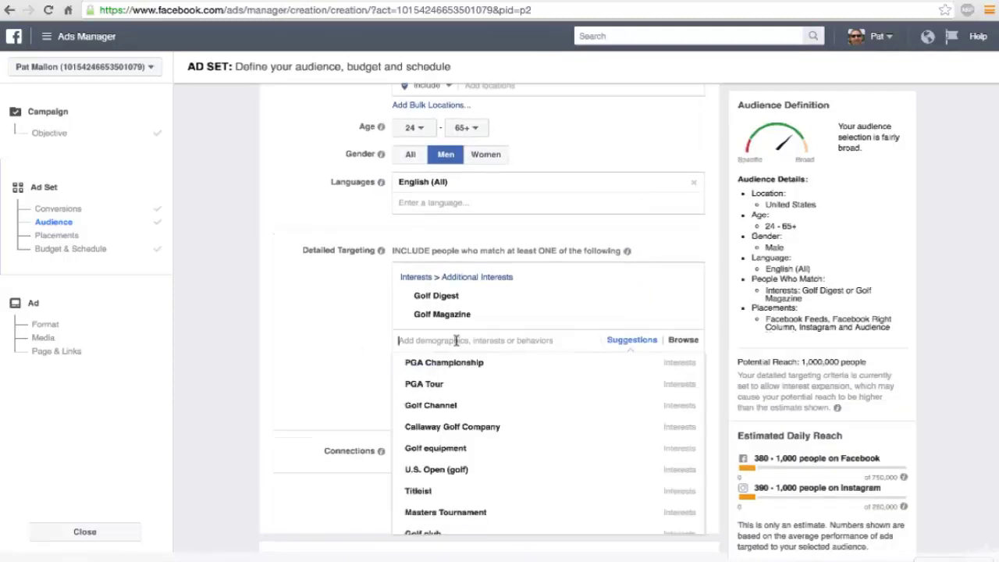
scroll(457, 346, "down", 1)
scroll(470, 400, "down", 1)
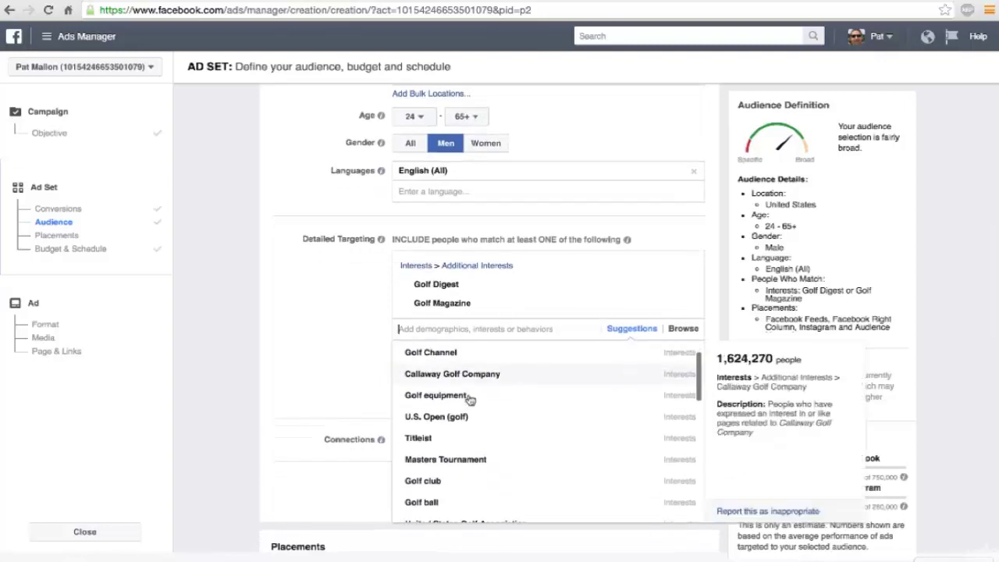
scroll(471, 400, "down", 5)
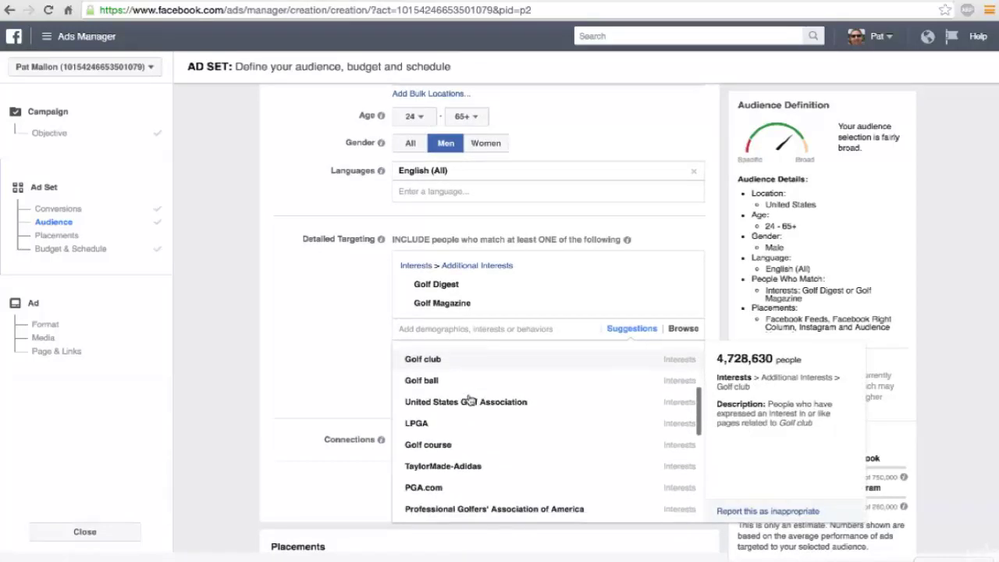
scroll(469, 400, "down", 5)
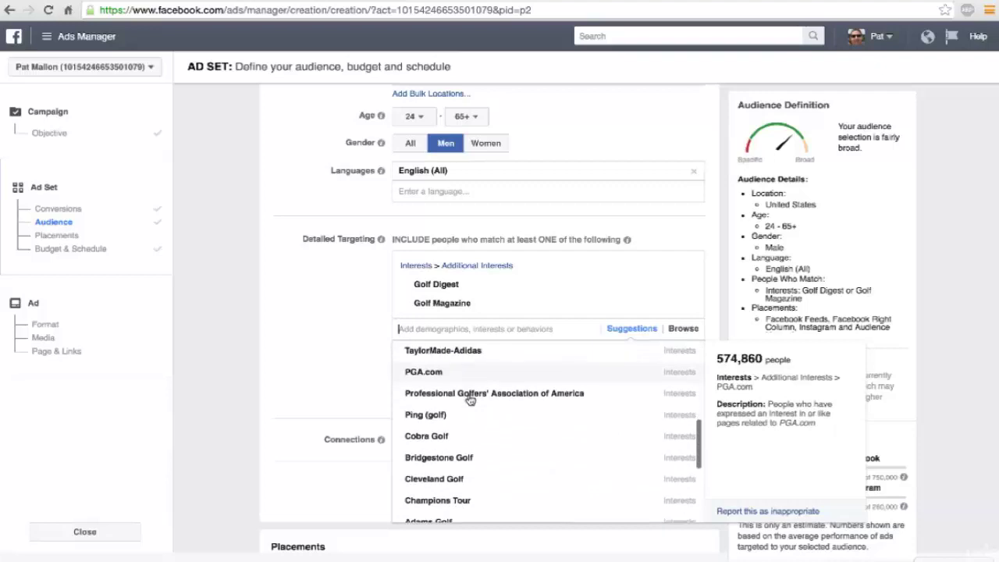
scroll(470, 400, "down", 6)
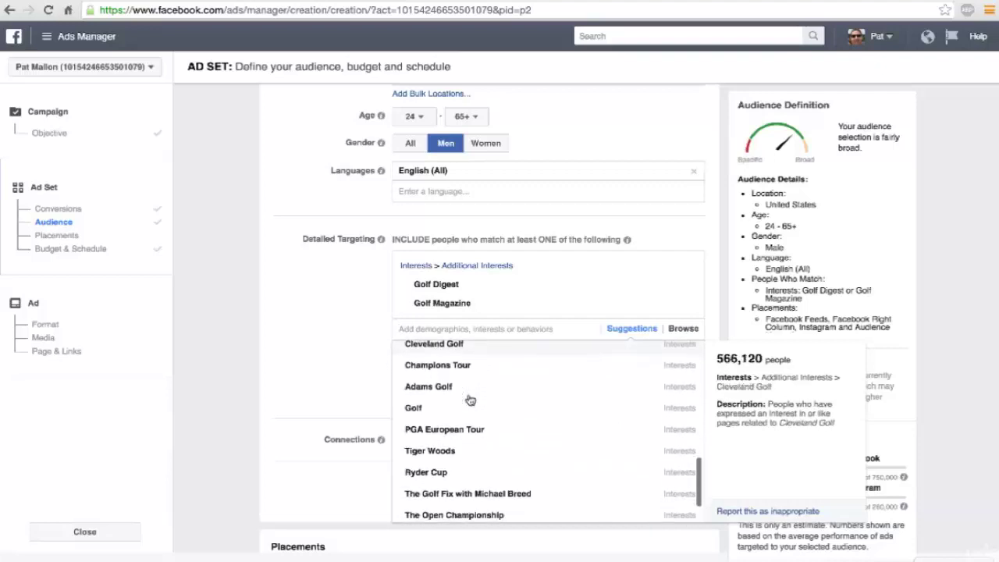
scroll(470, 399, "down", 6)
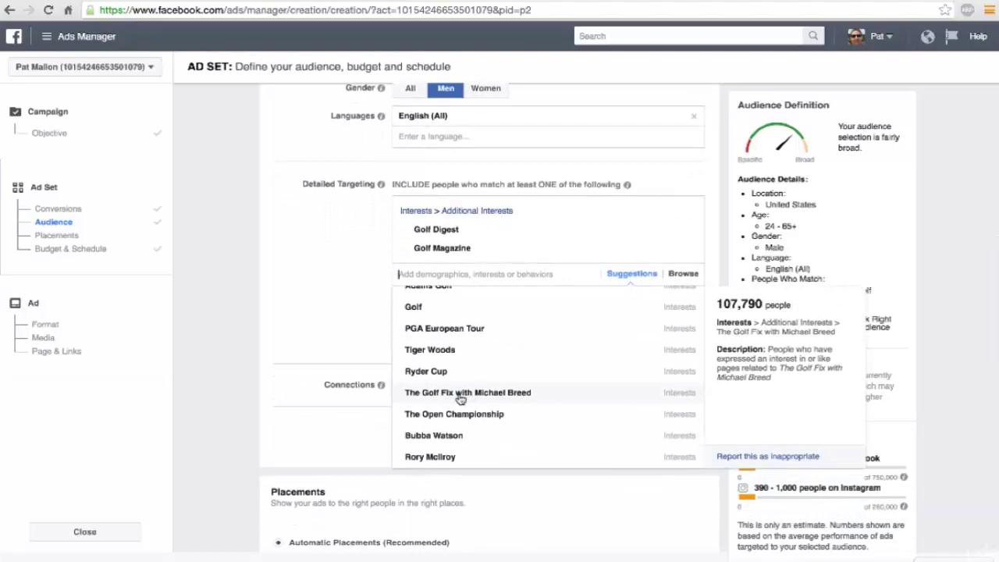
scroll(459, 399, "down", 1)
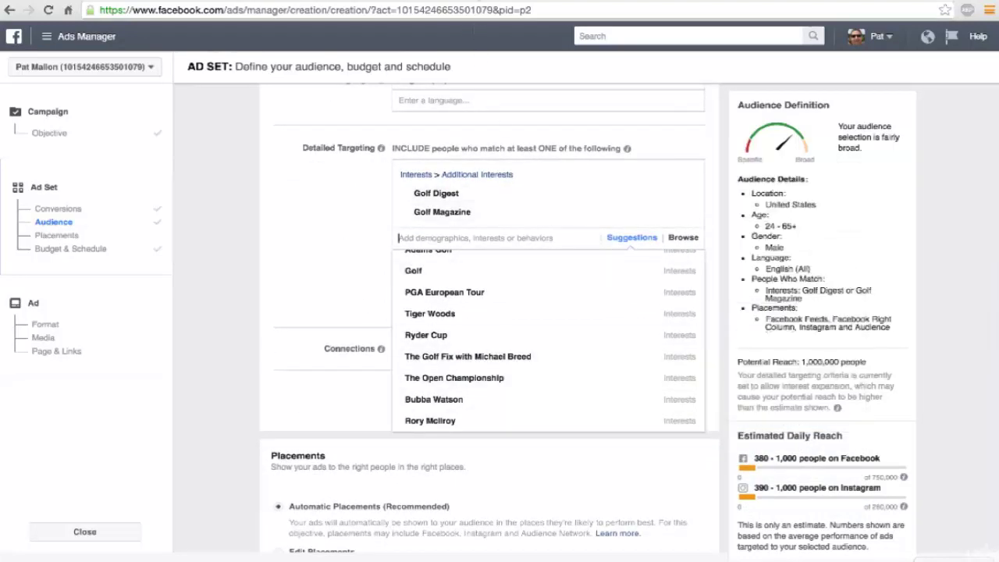
Step: In a new tab, search Google for 'golf magazines' and review the results
left_click(479, 2)
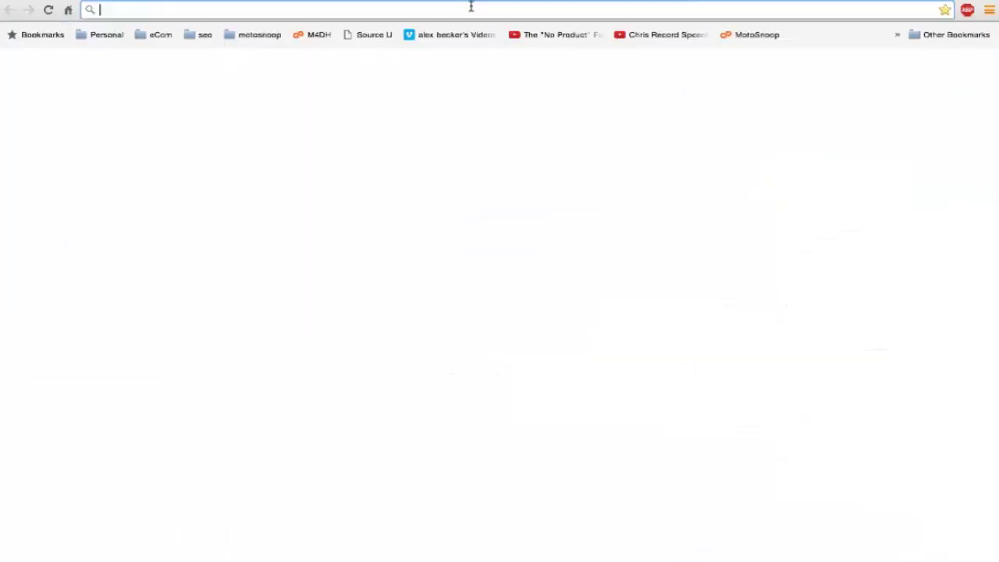
type("go")
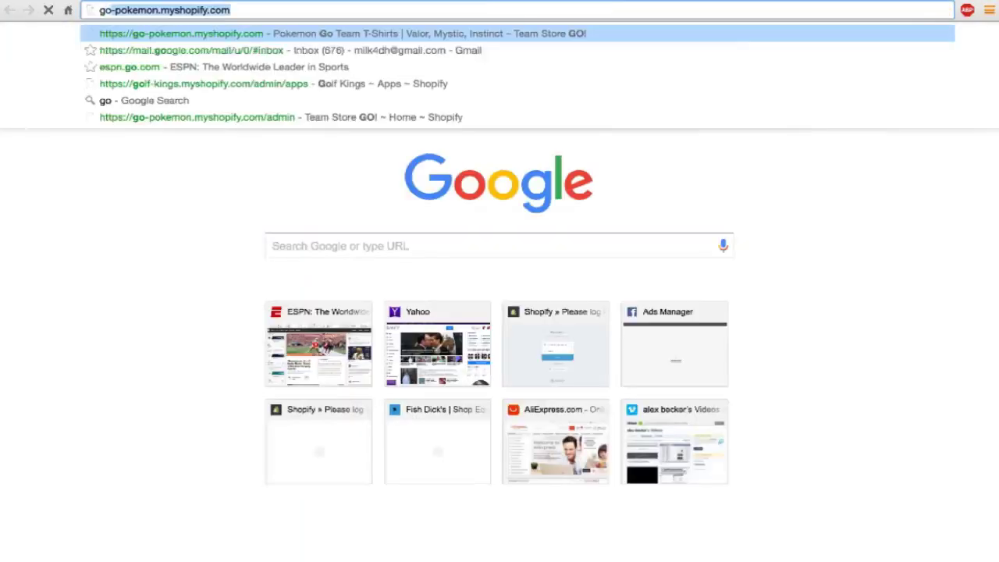
type("lf magazines")
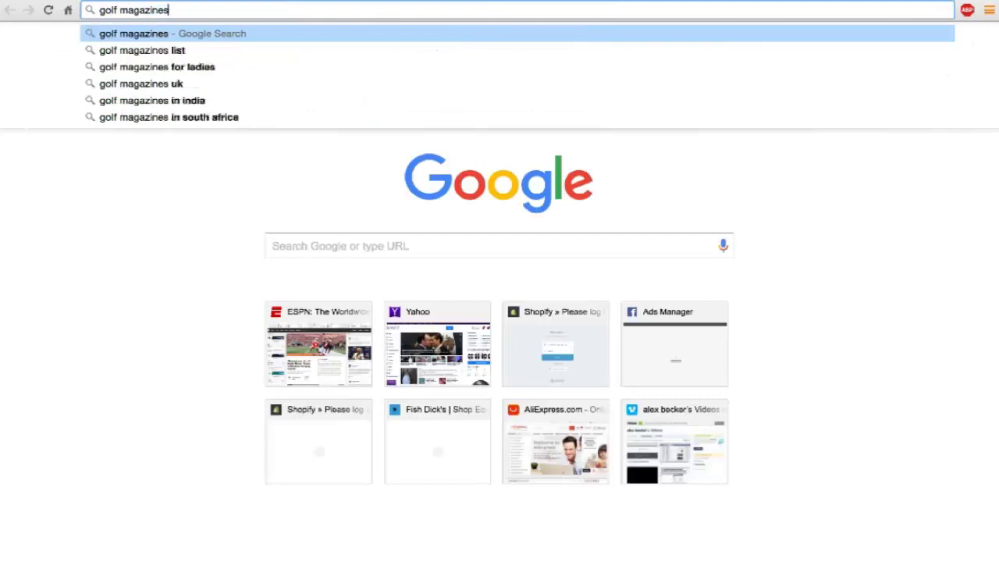
key("Return")
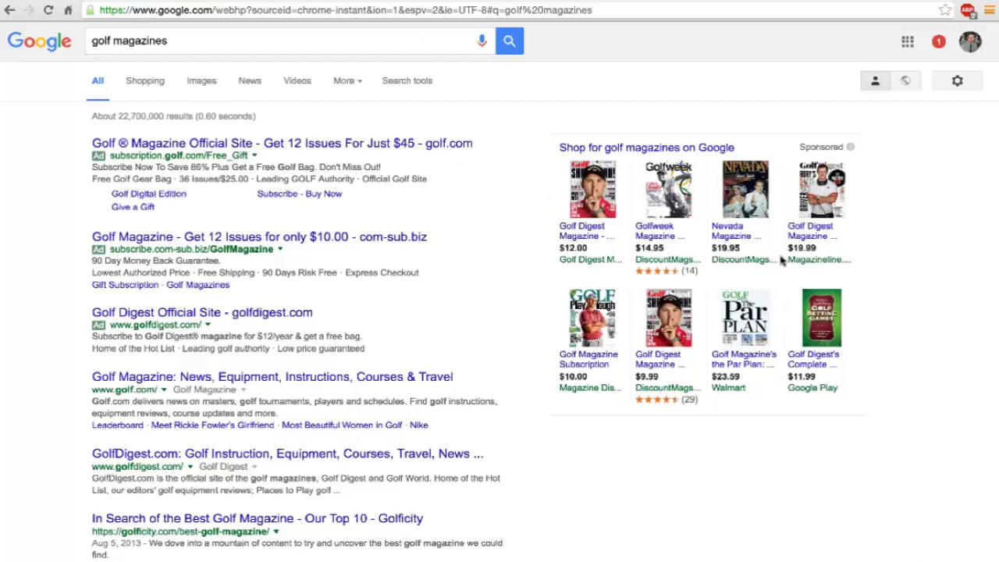
mouse_move(748, 206)
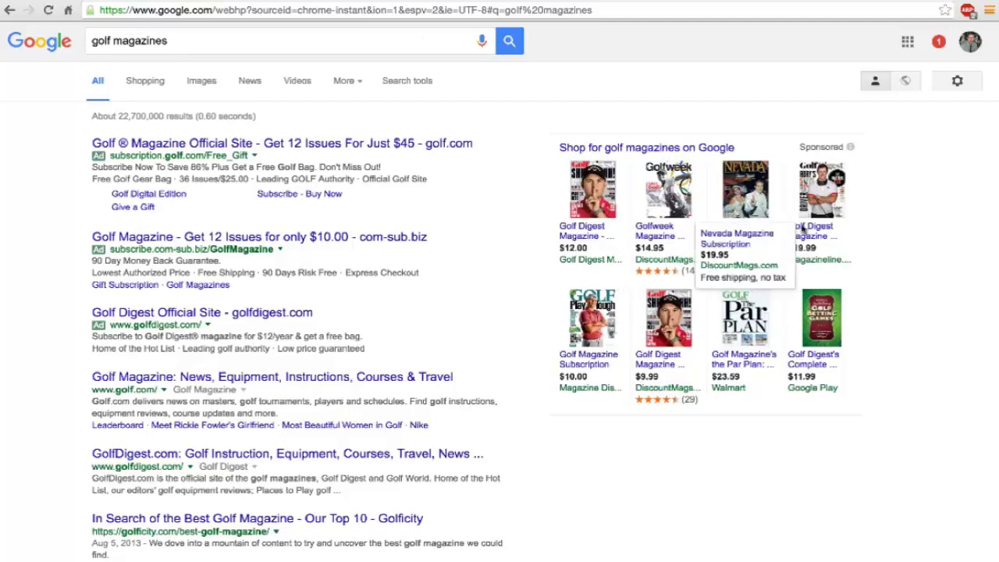
mouse_move(835, 333)
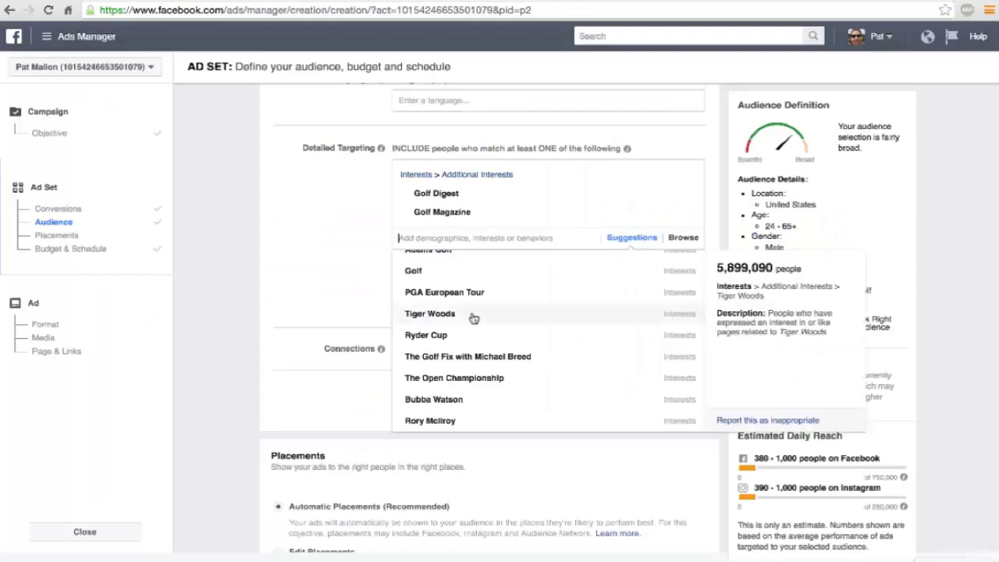
Step: Search 'golfweek' in Detailed Targeting and add Golfweek as an interest
type("golf")
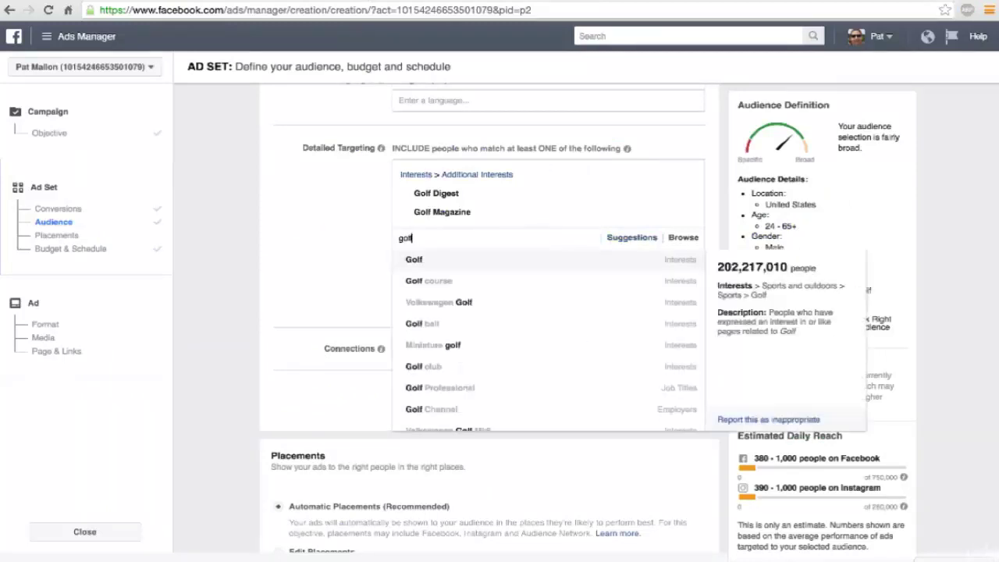
type("week")
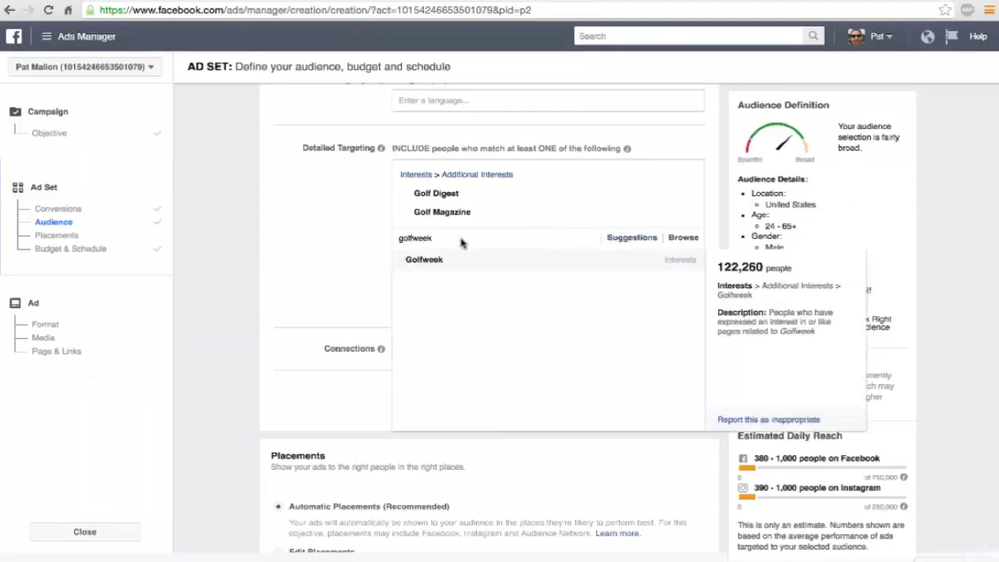
left_click(425, 260)
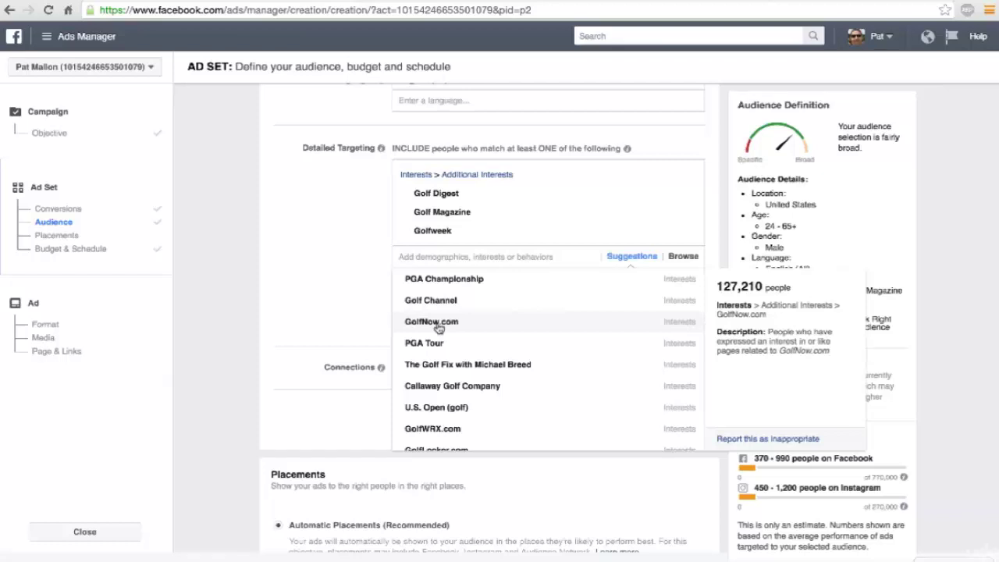
left_click(439, 328)
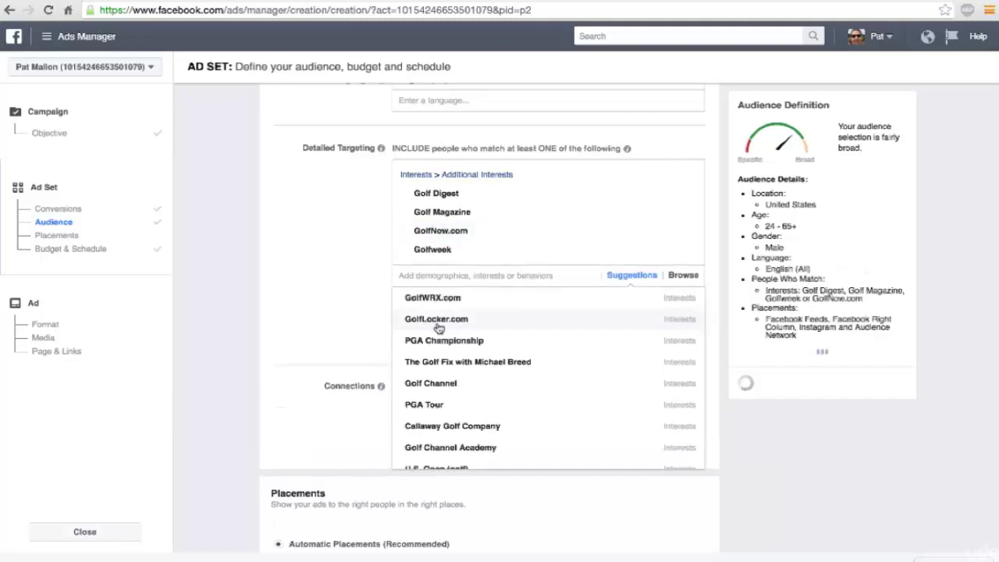
scroll(438, 328, "down", 1)
scroll(438, 327, "down", 3)
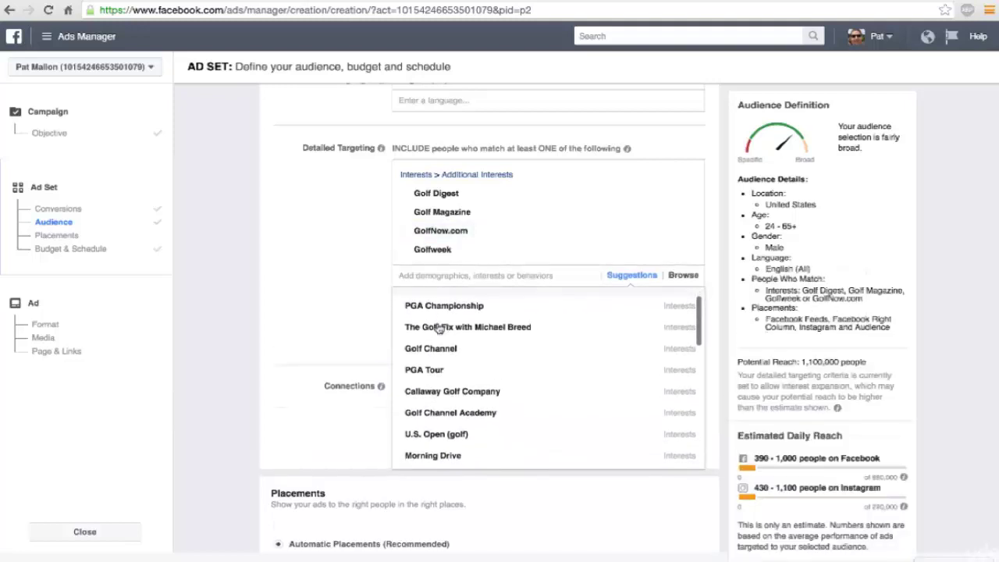
mouse_move(439, 328)
scroll(438, 328, "down", 1)
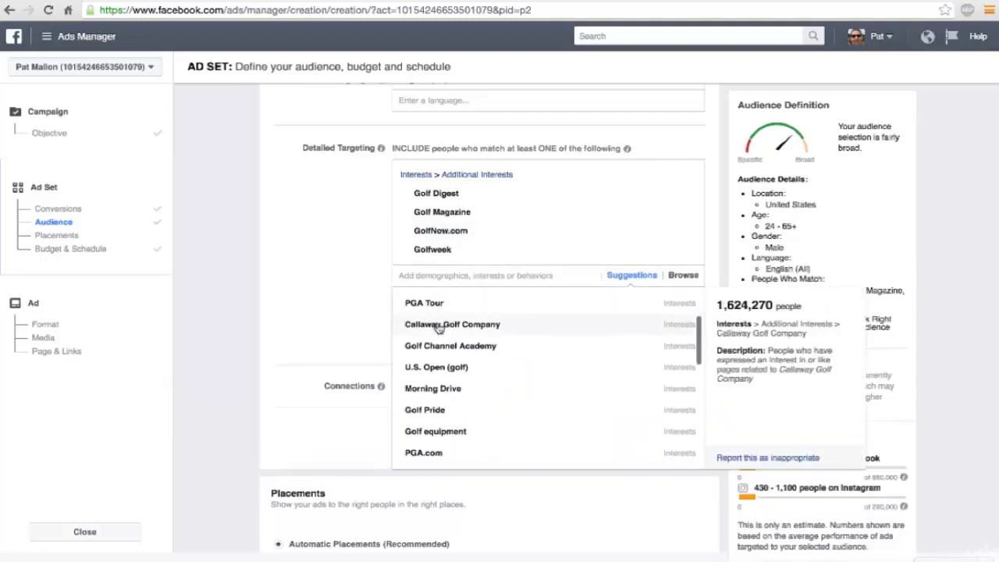
scroll(444, 347, "down", 5)
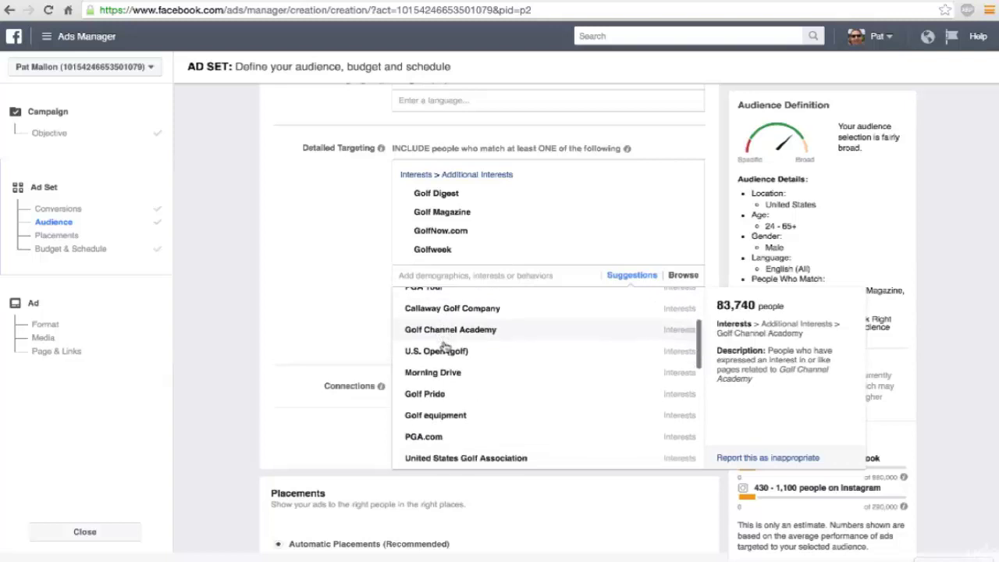
scroll(444, 347, "down", 1)
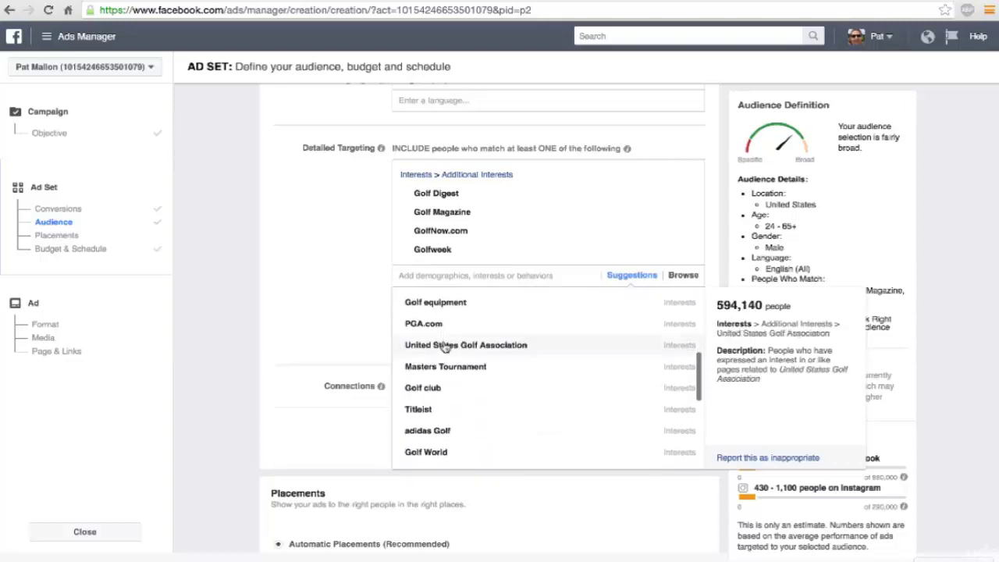
scroll(444, 347, "down", 4)
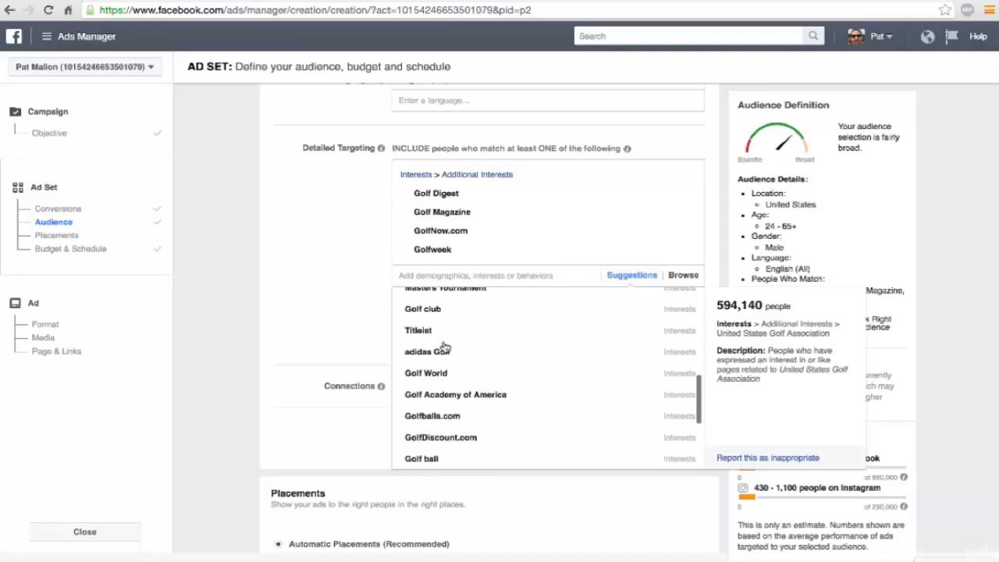
scroll(444, 347, "down", 4)
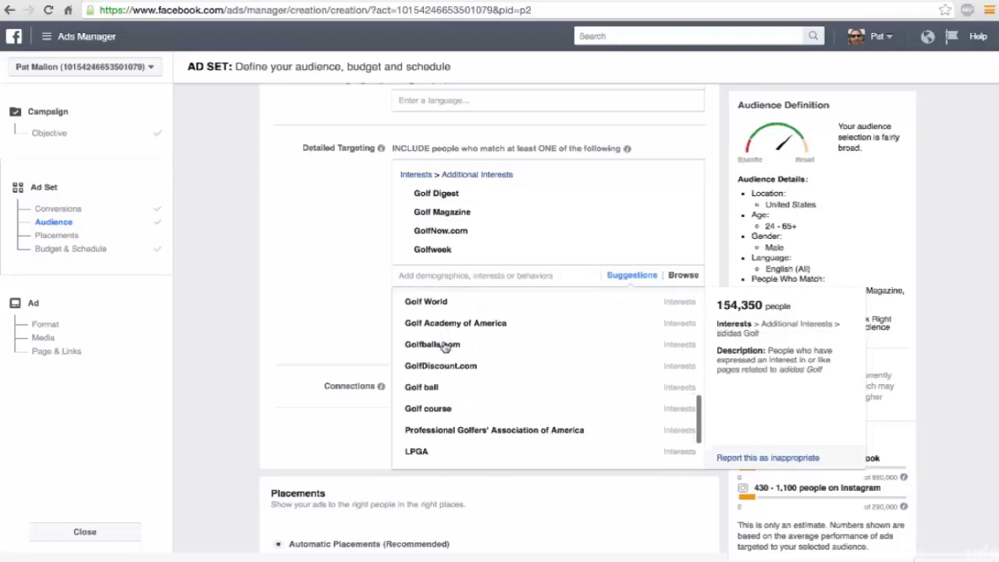
scroll(444, 347, "down", 1)
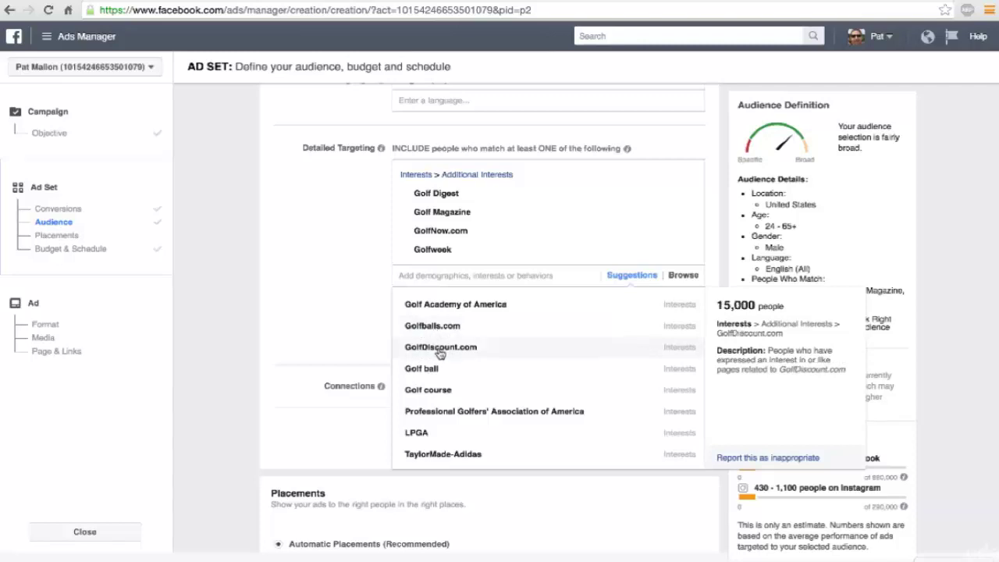
scroll(439, 353, "down", 4)
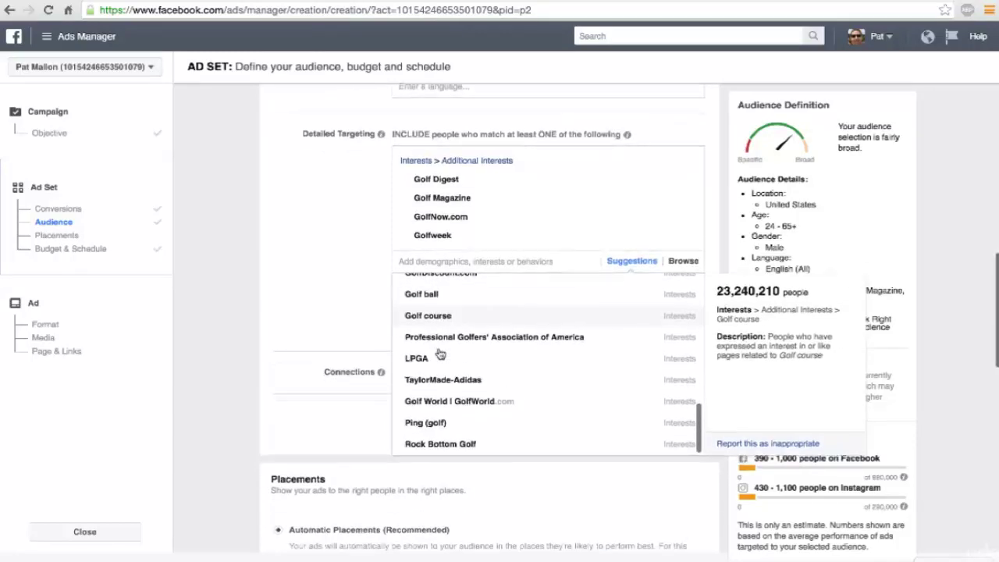
scroll(440, 354, "down", 1)
scroll(439, 354, "up", 3)
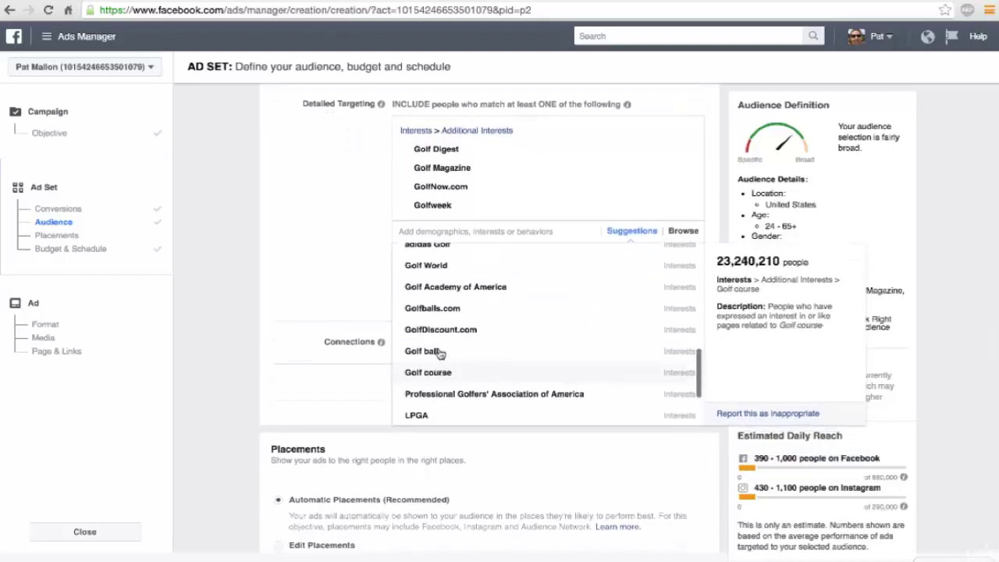
scroll(439, 354, "up", 5)
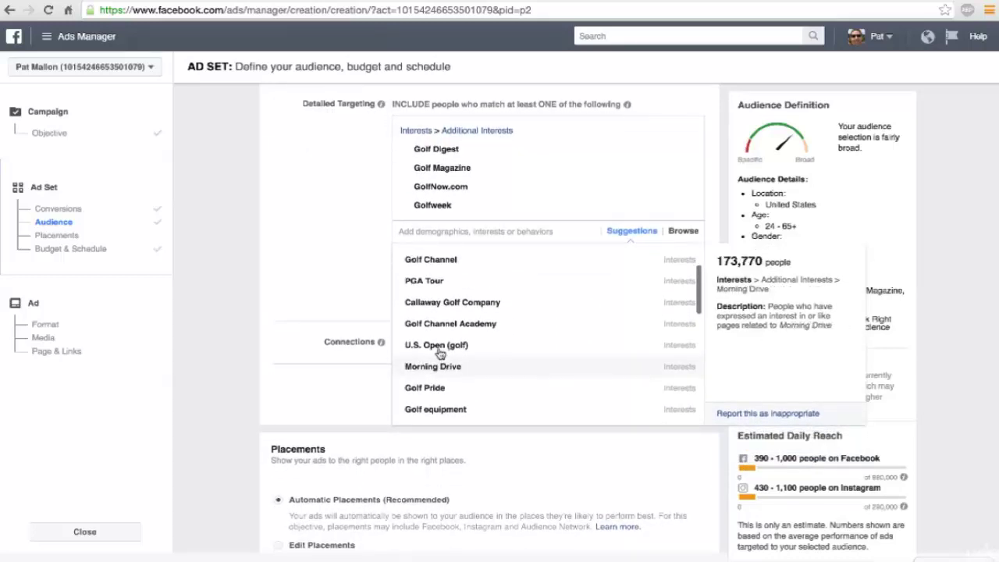
scroll(439, 354, "up", 4)
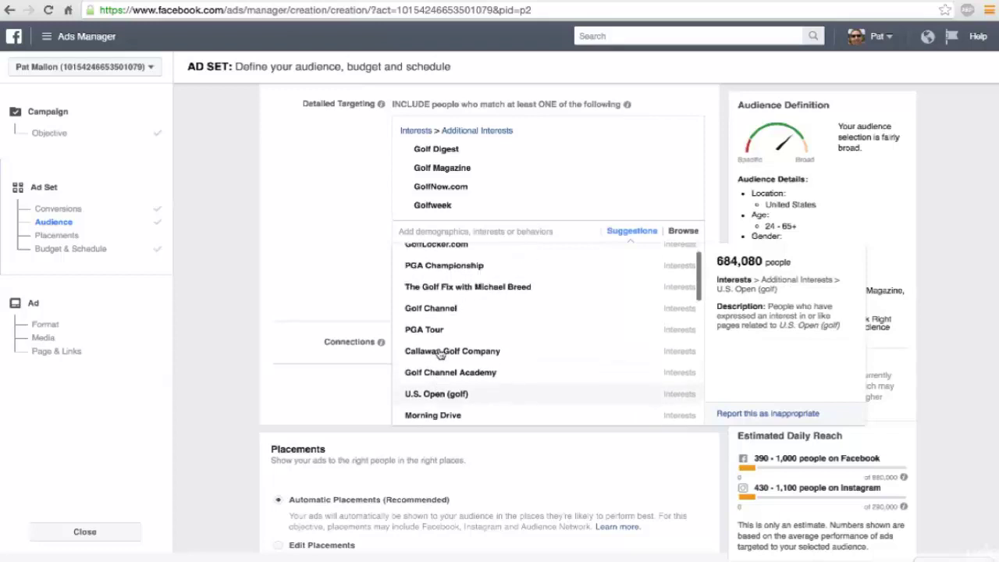
scroll(440, 354, "up", 1)
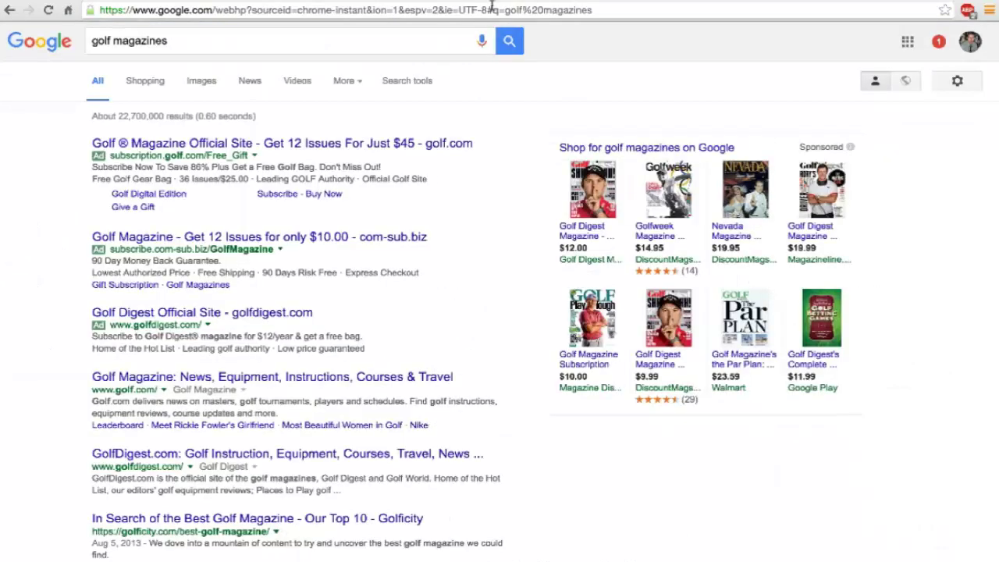
Step: Visit golfwrx.com, browse the site, then return to the Ads Manager tab
left_click(492, 8)
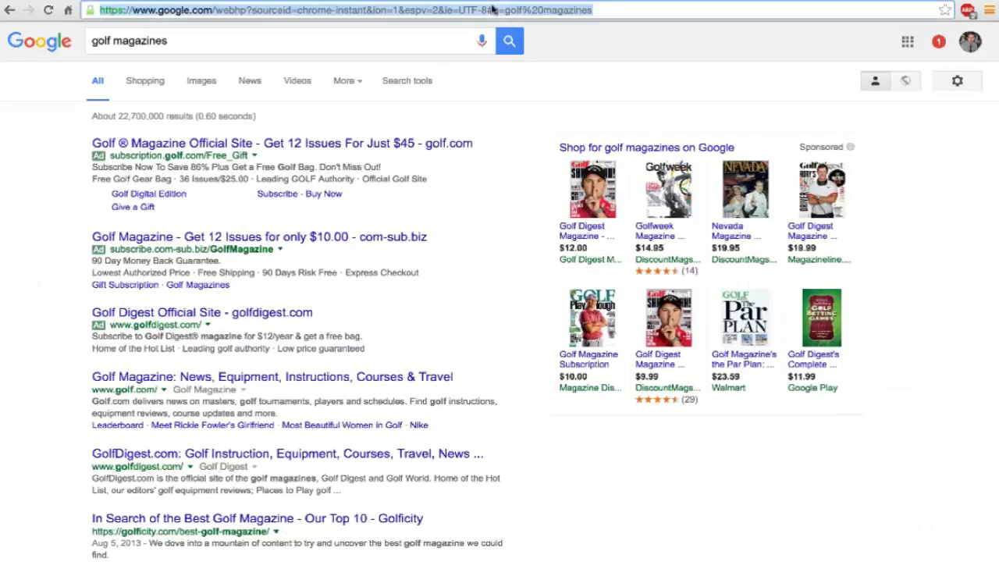
type("golfwrx")
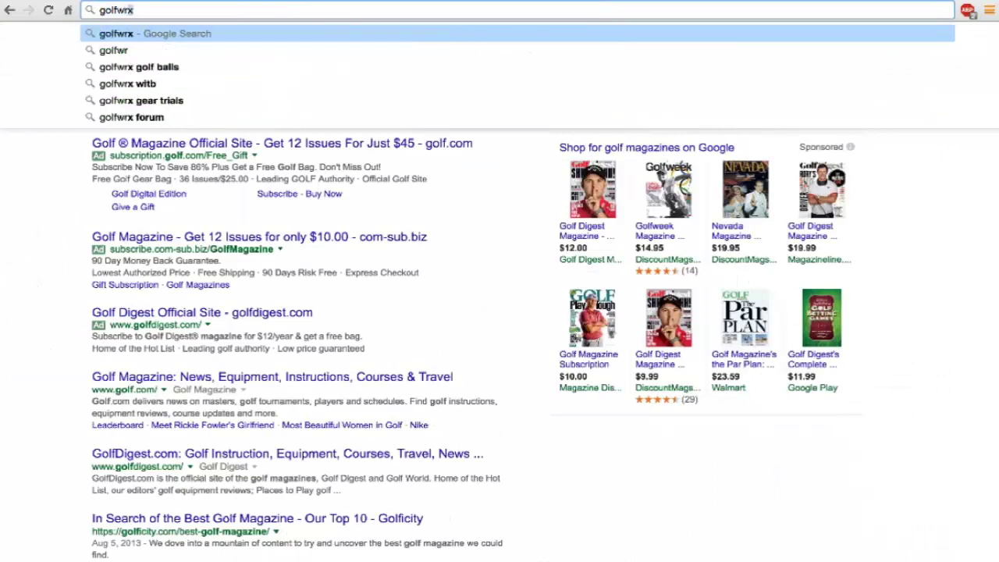
type(".com")
key("Return")
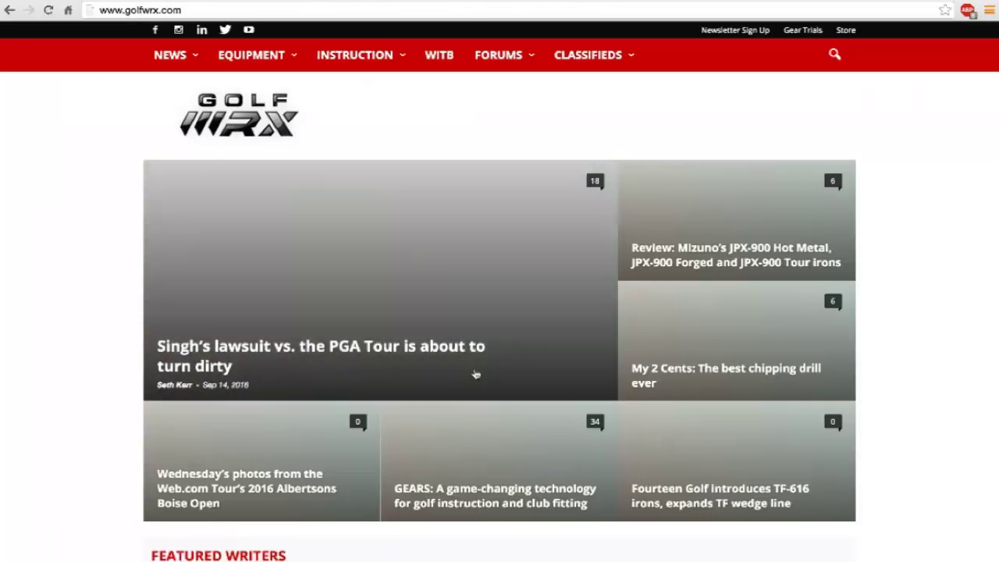
scroll(474, 377, "down", 1)
scroll(474, 374, "down", 2)
scroll(474, 375, "up", 4)
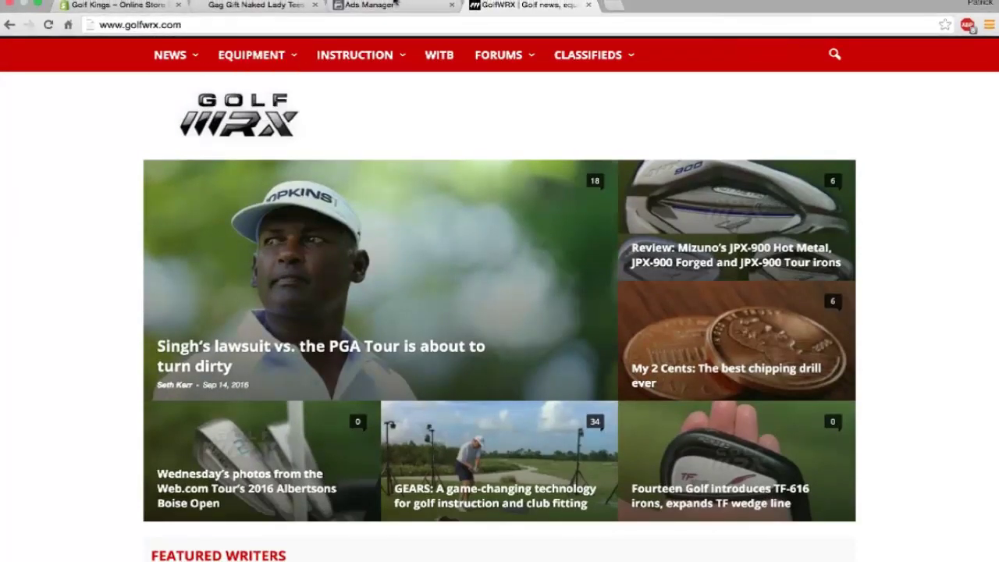
left_click(394, 4)
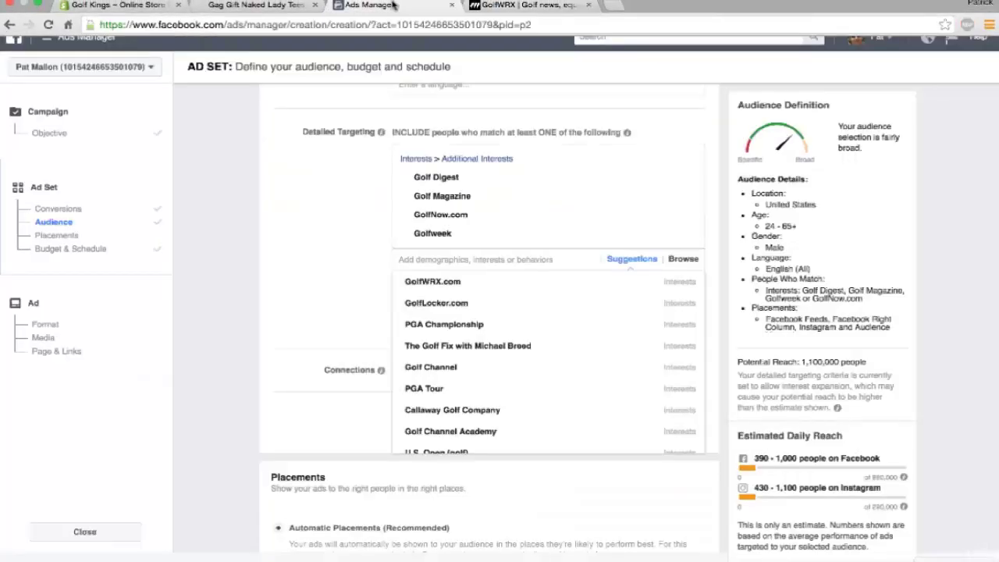
left_click(440, 287)
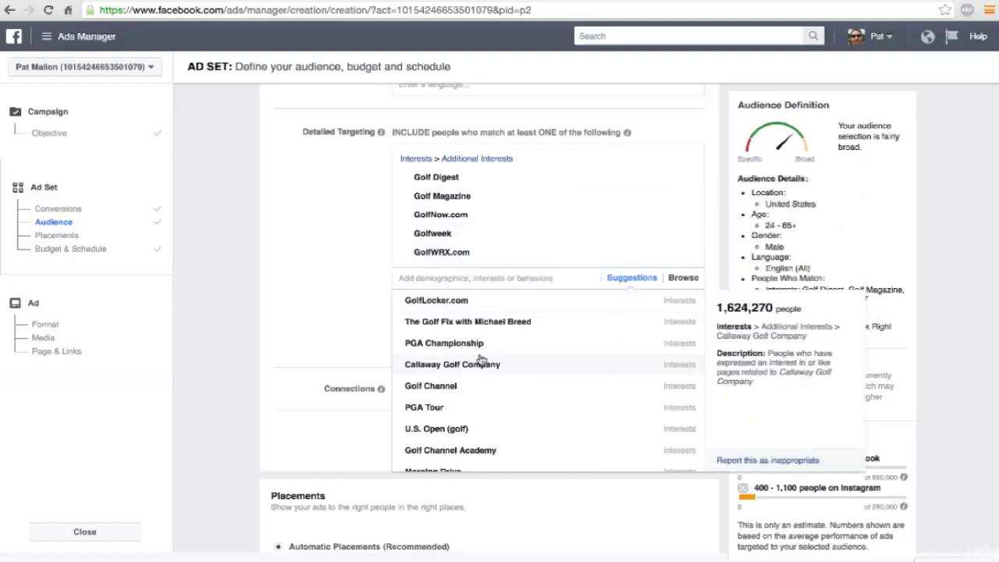
scroll(481, 359, "down", 2)
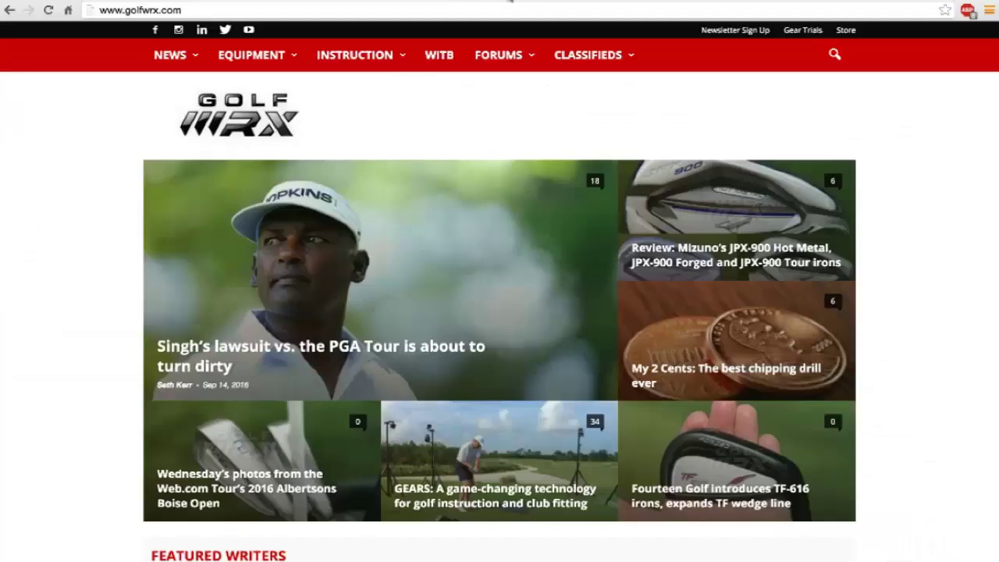
Step: Search 'morning drive' and view Golf Channel's show page, then return to Ads Manager
left_click(504, 13)
type("morn")
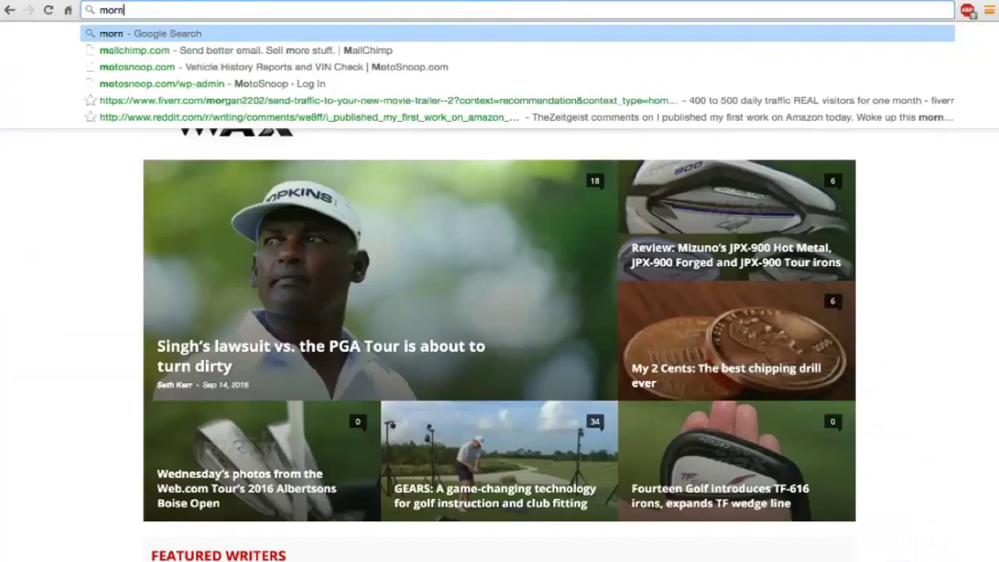
type("ing drive")
key("Delete")
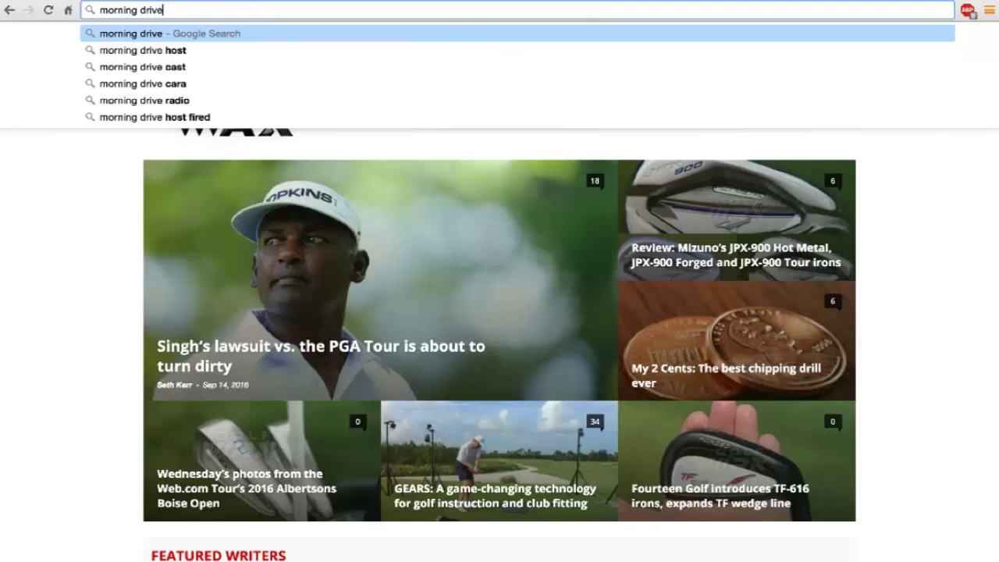
key("Return")
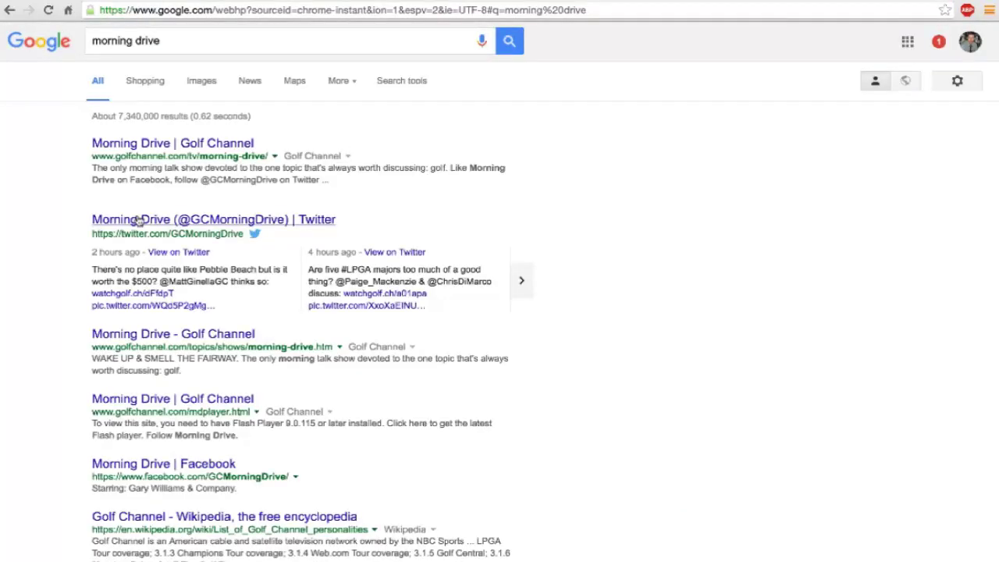
left_click(138, 334)
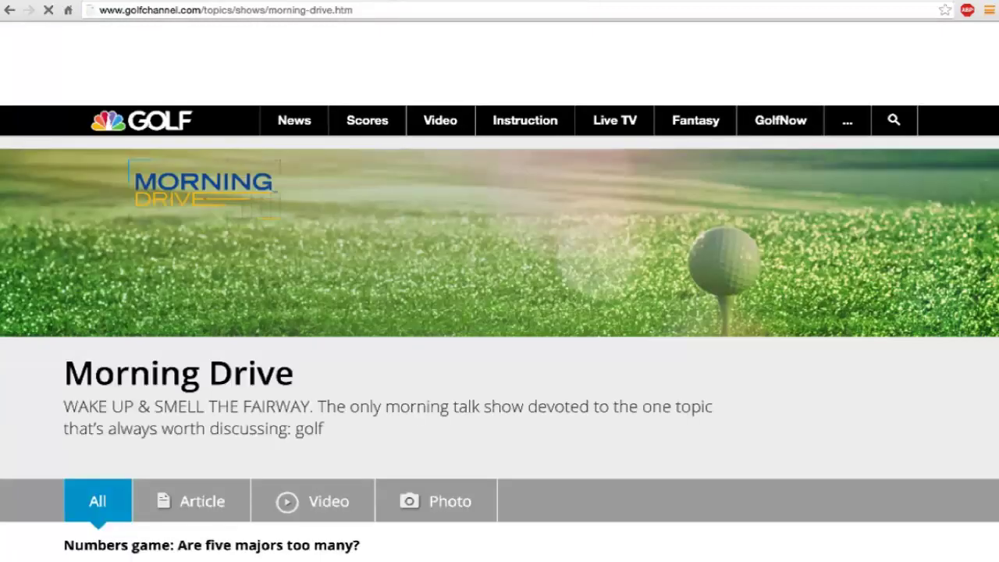
key("ctrl+Tab")
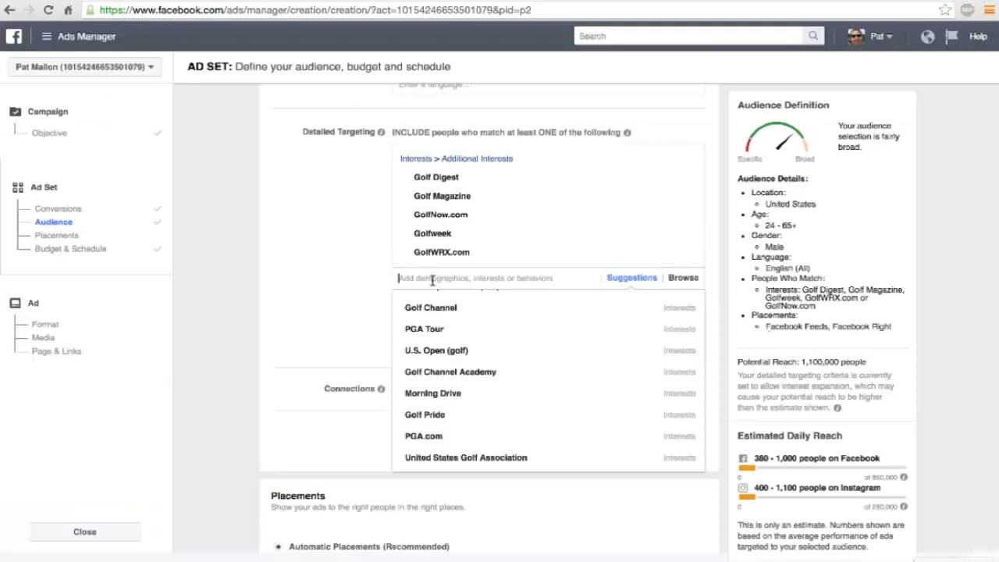
Step: Search 'morning drive' in Detailed Targeting and add the Morning Drive interest
type("morni")
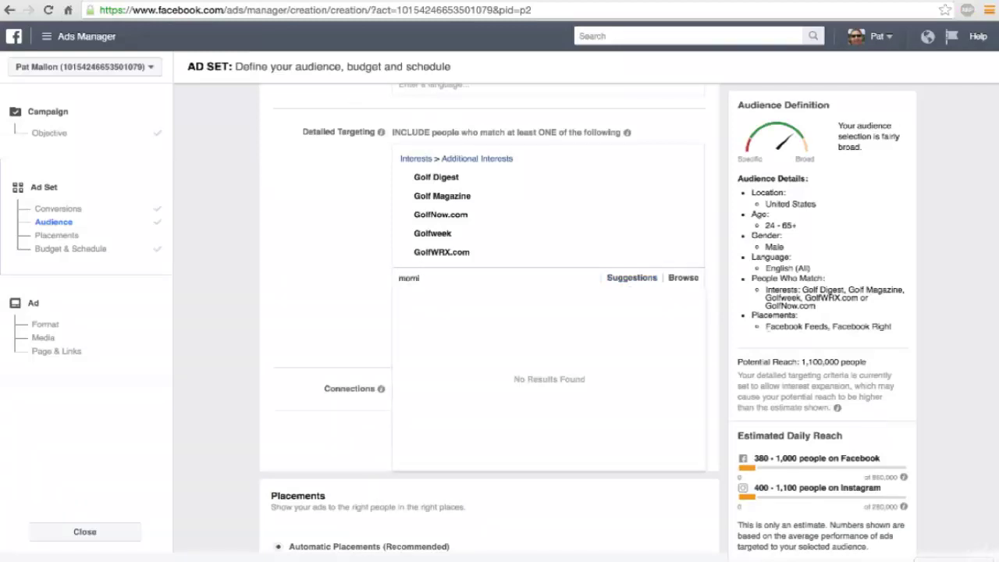
type("ng")
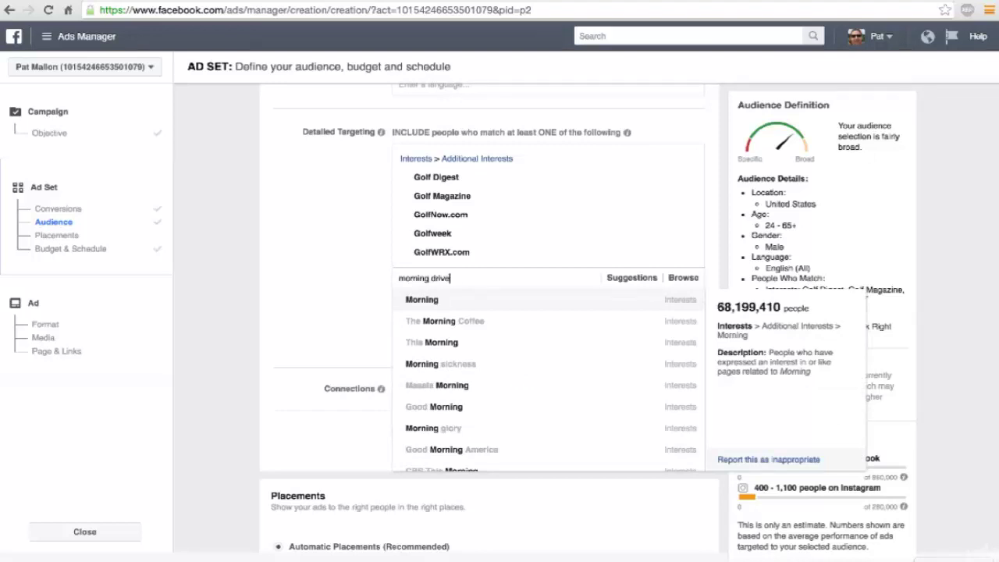
type("drive")
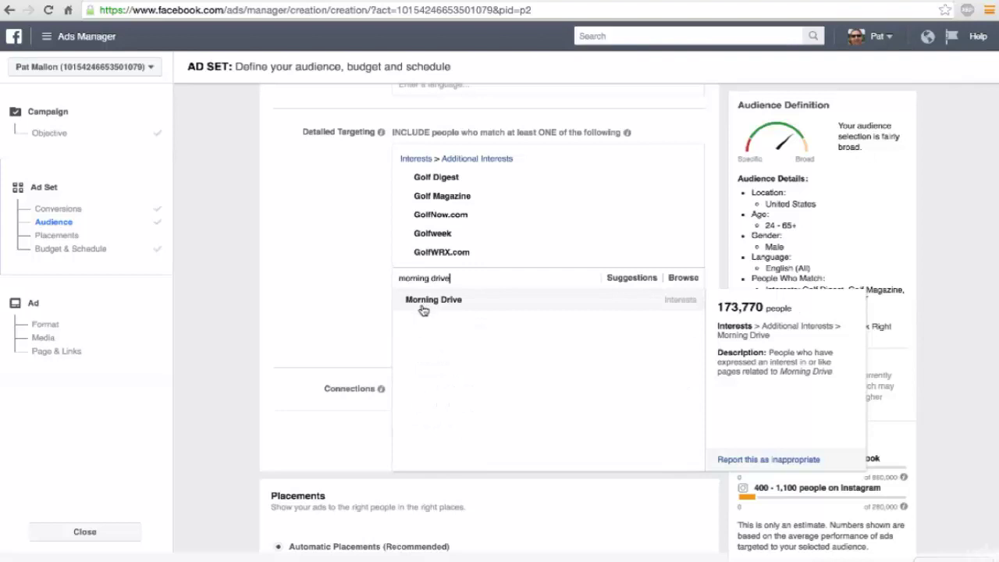
left_click(422, 310)
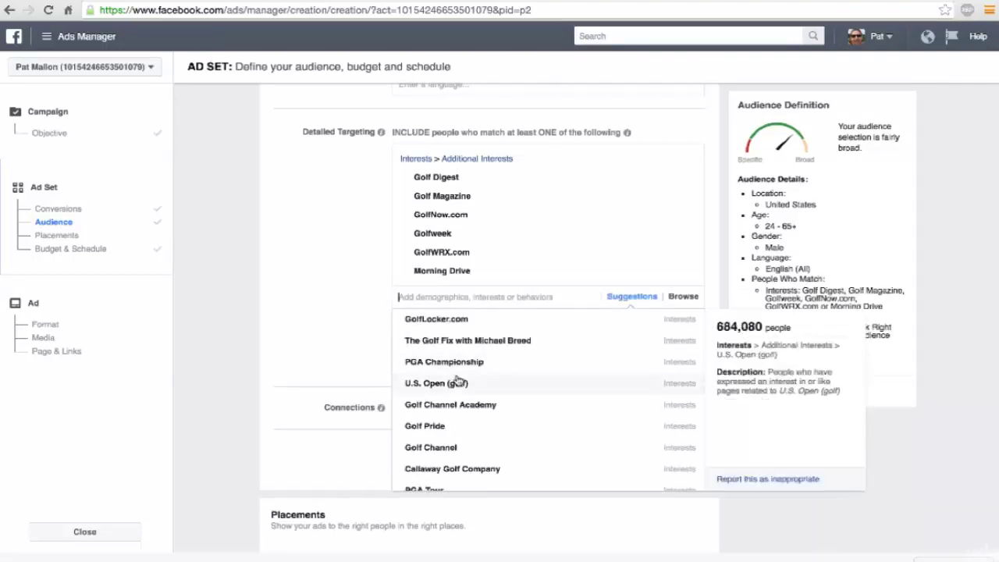
Step: Browse the Suggestions list for more golf interests such as Golf Pride
scroll(458, 381, "down", 1)
scroll(921, 295, "up", 1)
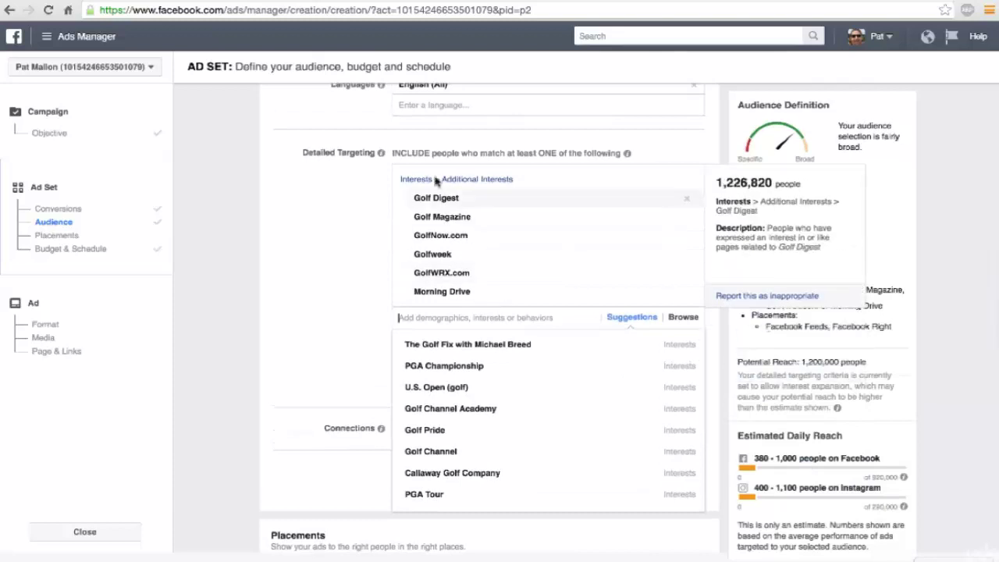
scroll(468, 395, "down", 2)
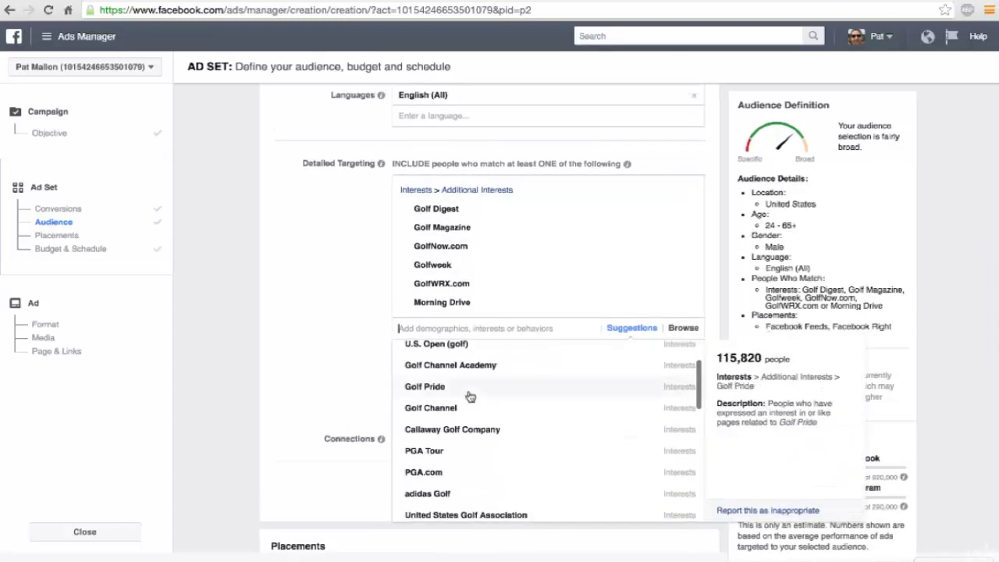
scroll(367, 367, "down", 2)
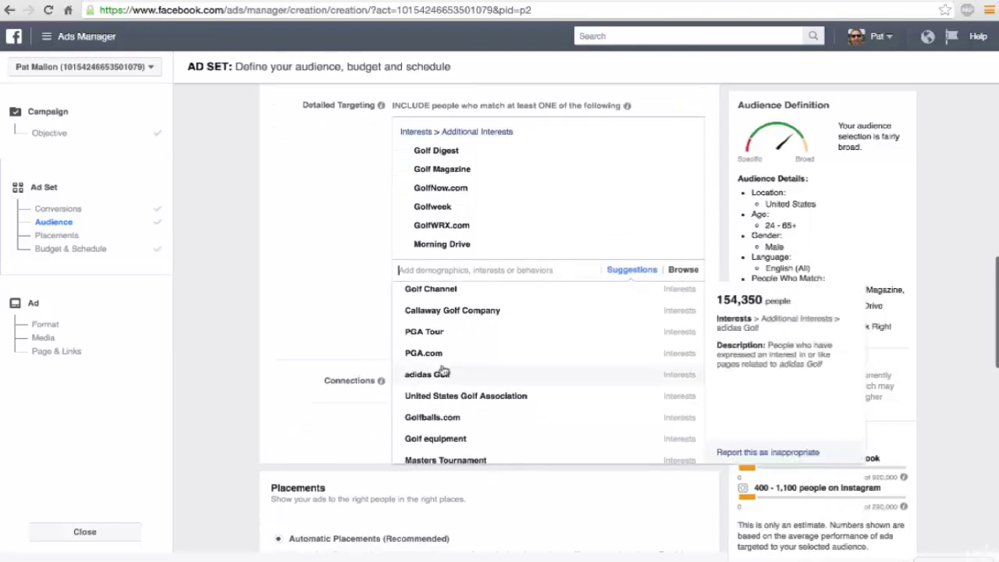
scroll(501, 374, "down", 2)
scroll(451, 369, "down", 1)
scroll(450, 372, "down", 1)
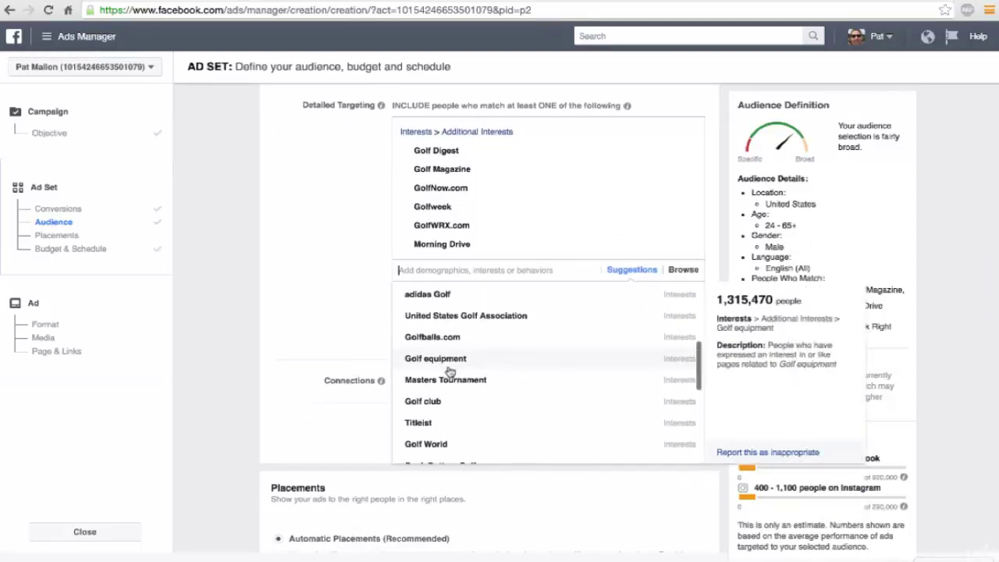
scroll(450, 371, "down", 4)
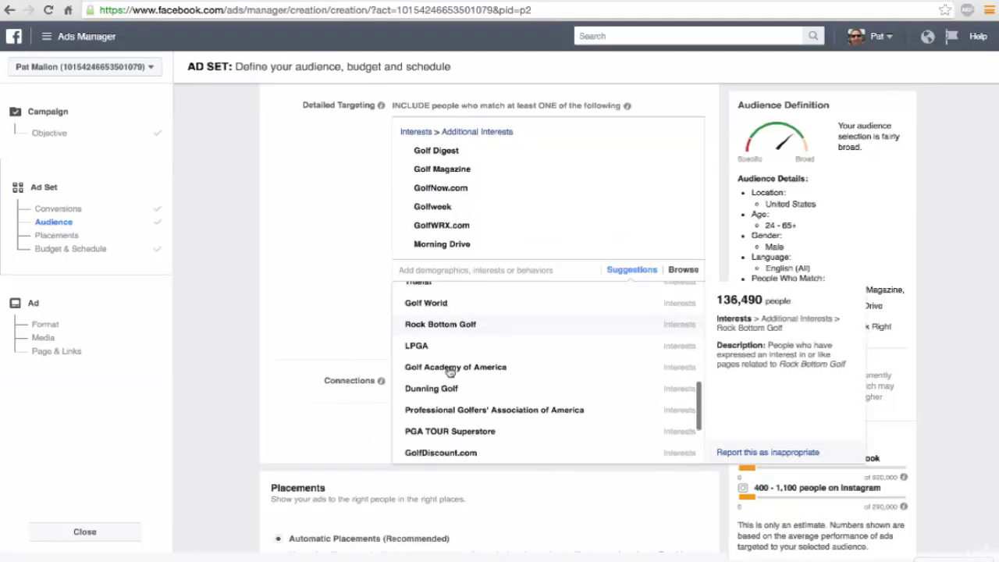
scroll(449, 372, "down", 1)
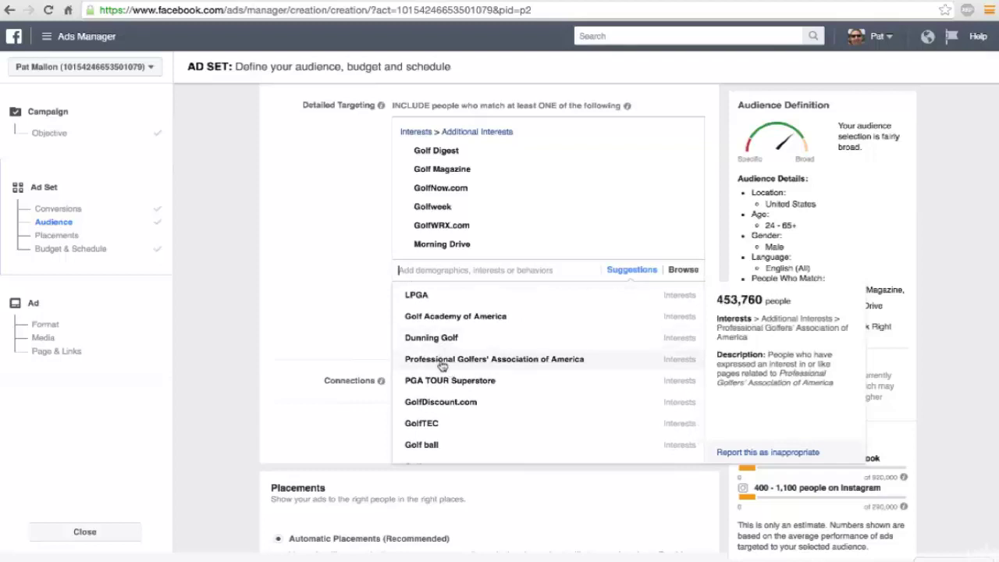
scroll(450, 385, "down", 3)
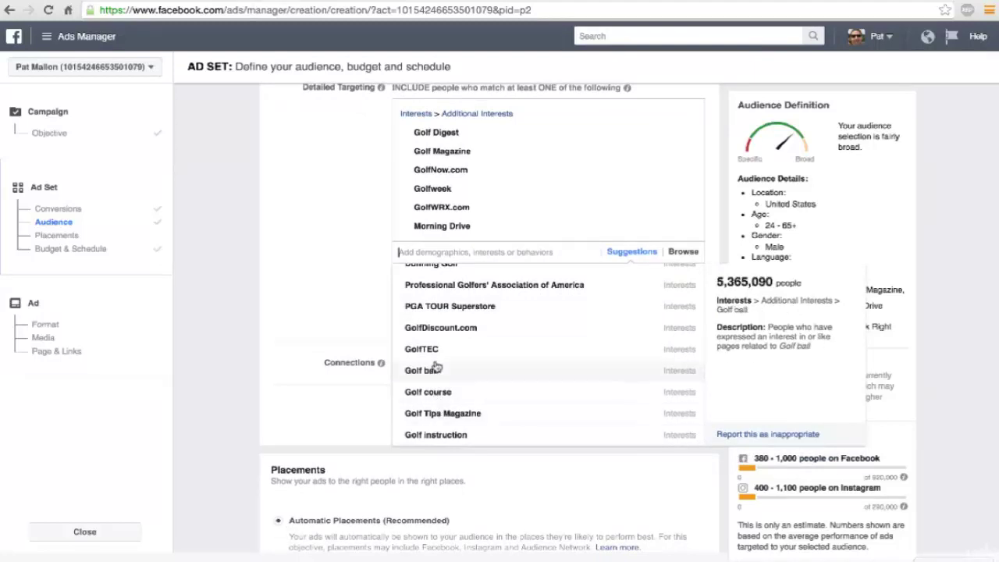
scroll(439, 364, "up", 4)
scroll(437, 364, "down", 3)
scroll(437, 367, "down", 1)
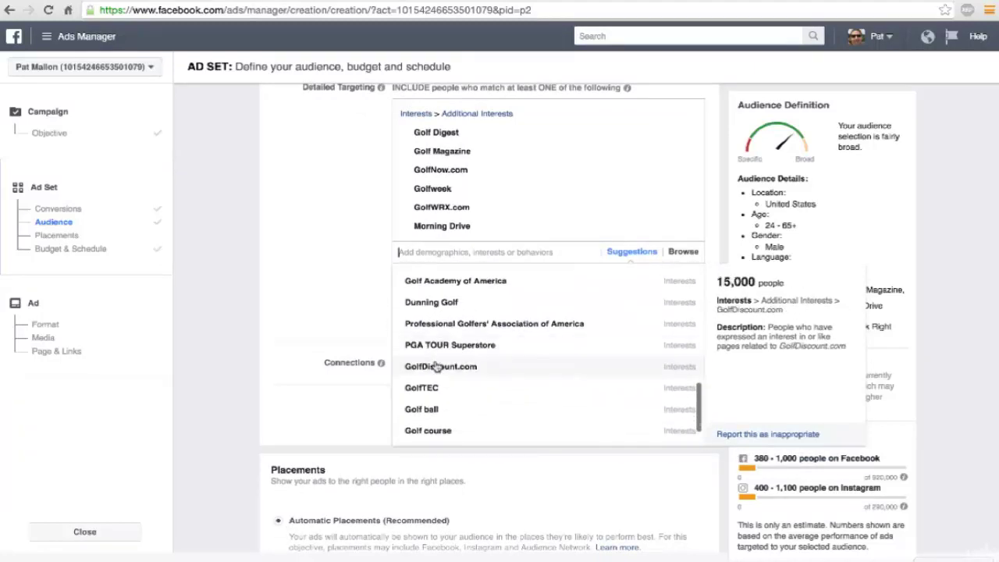
scroll(437, 367, "up", 5)
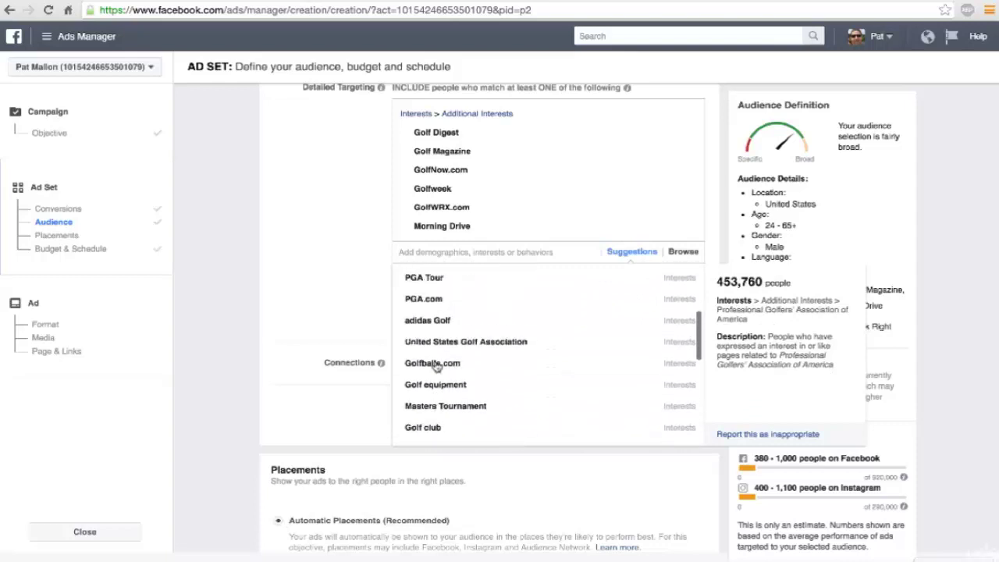
scroll(437, 366, "up", 6)
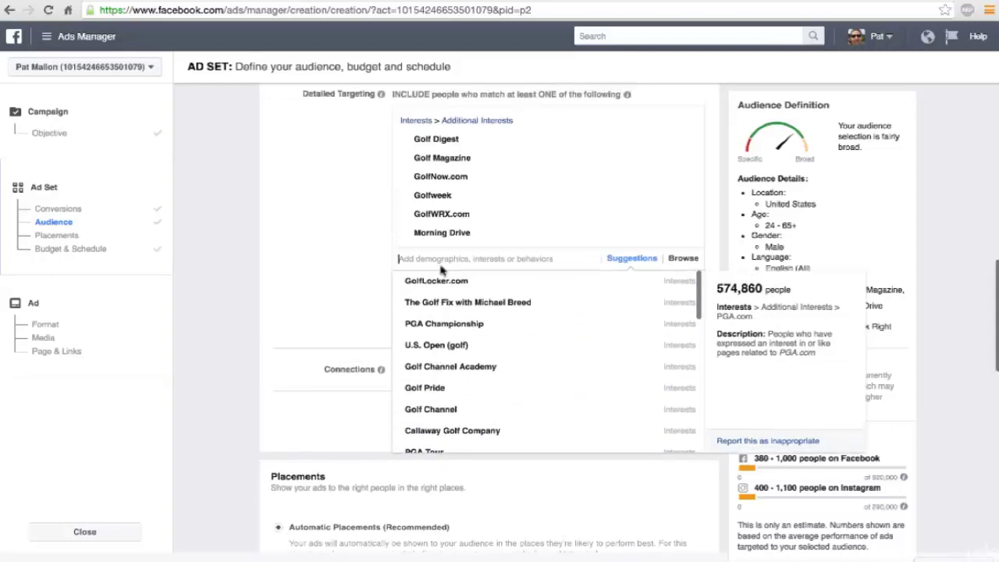
mouse_move(424, 392)
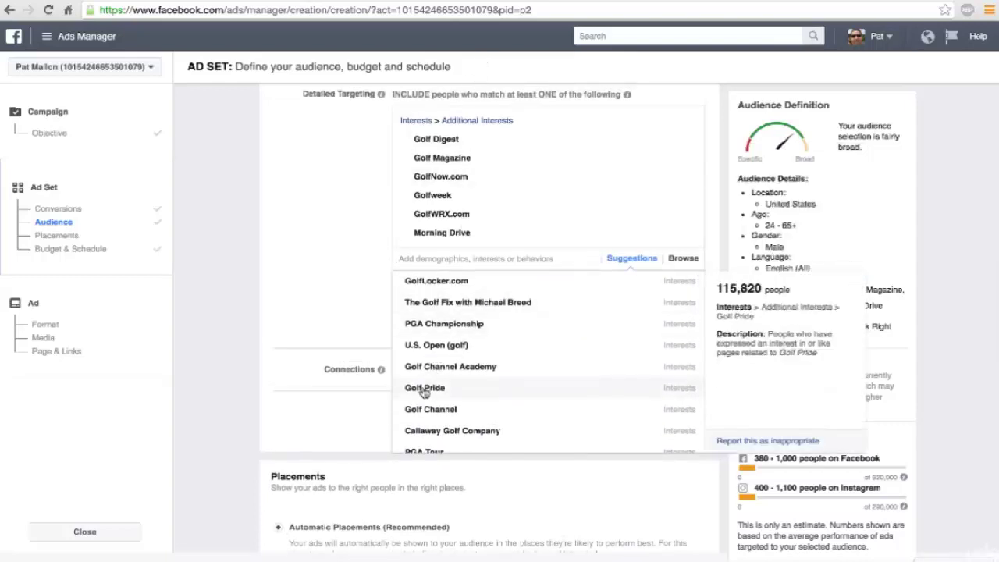
Step: Add Golf Pride, Golf Tips Magazine and Golf World | GolfWorld.com as targeted interests
left_click(424, 390)
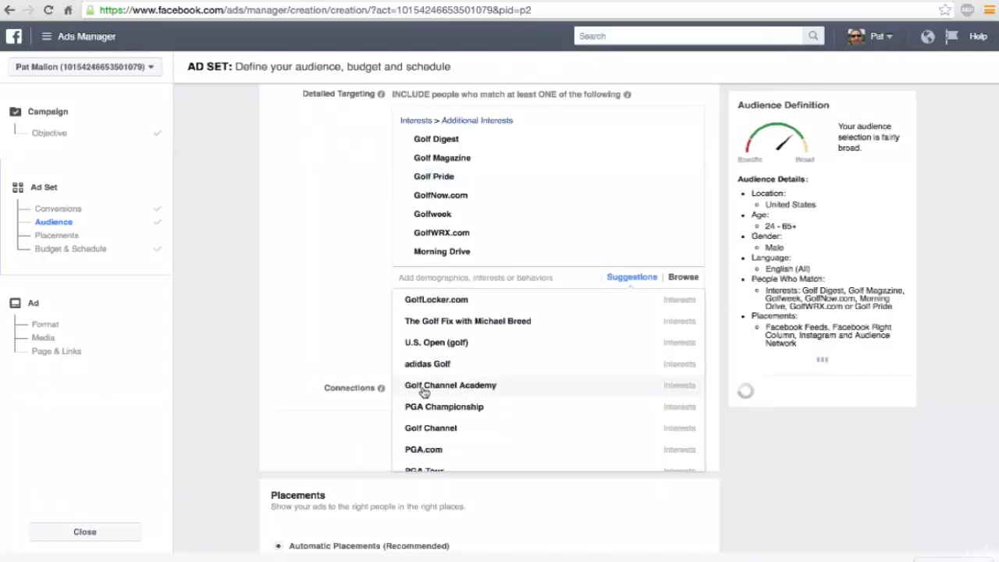
mouse_move(492, 359)
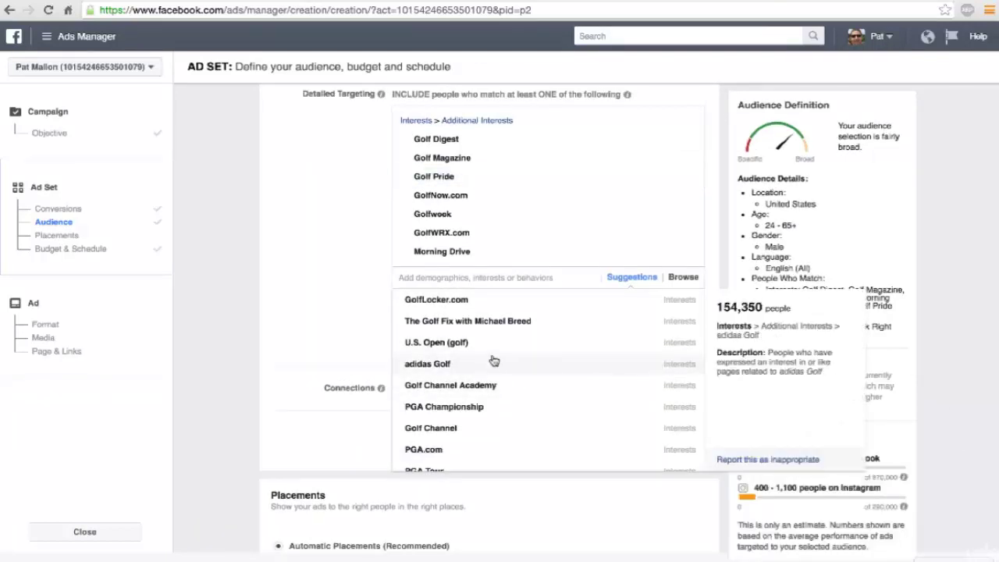
scroll(493, 360, "down", 1)
scroll(493, 360, "down", 3)
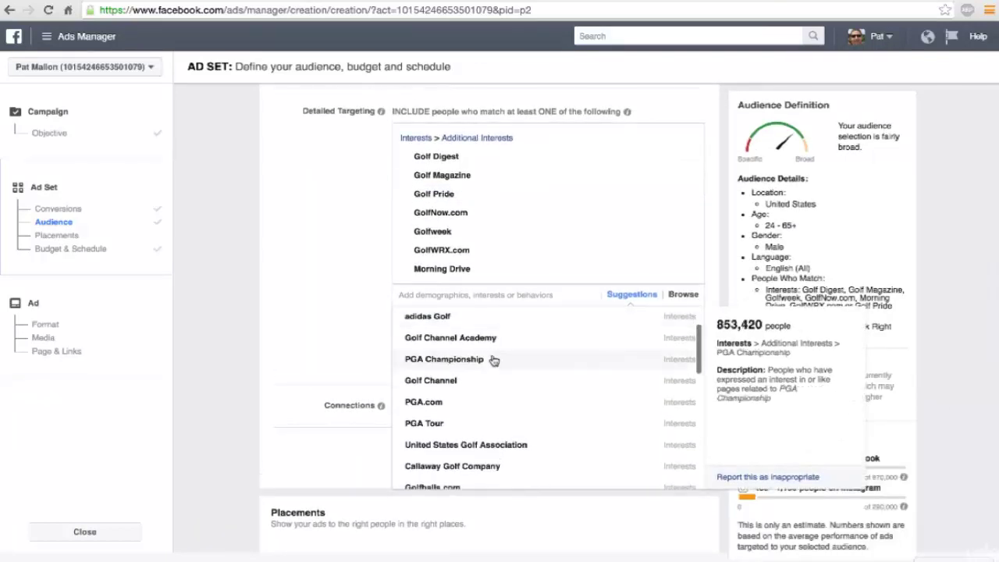
scroll(493, 360, "down", 5)
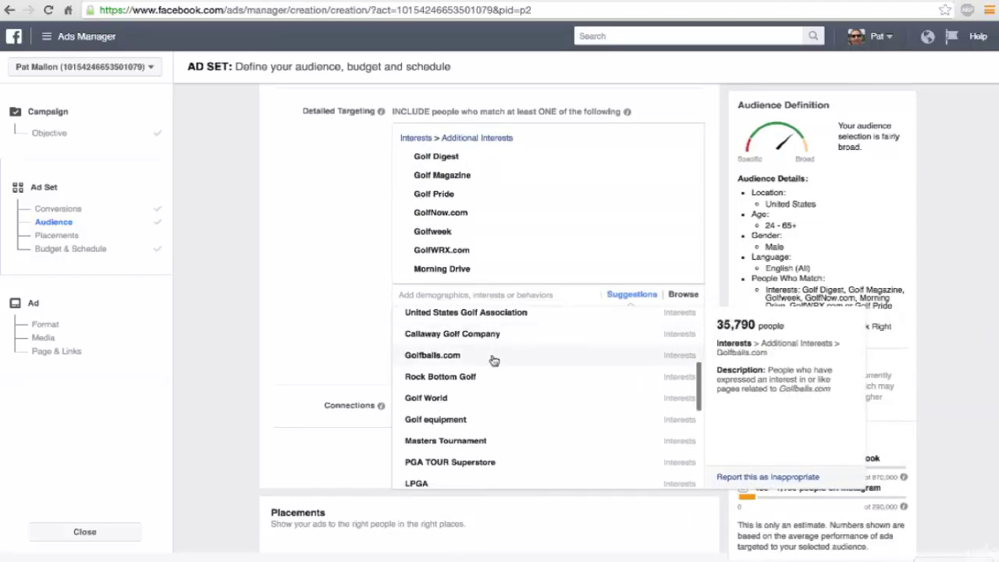
scroll(494, 360, "down", 3)
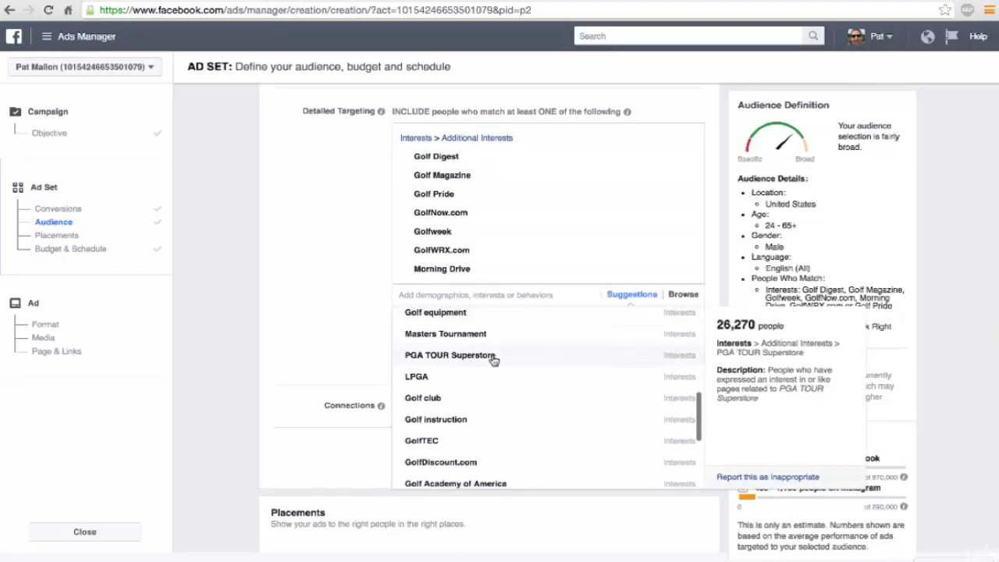
scroll(493, 360, "down", 4)
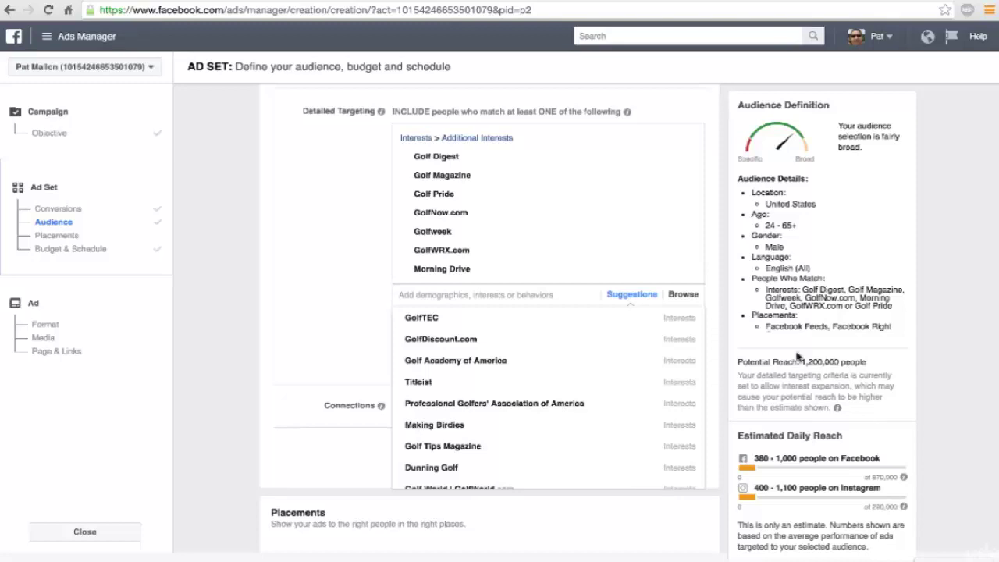
scroll(349, 352, "down", 1)
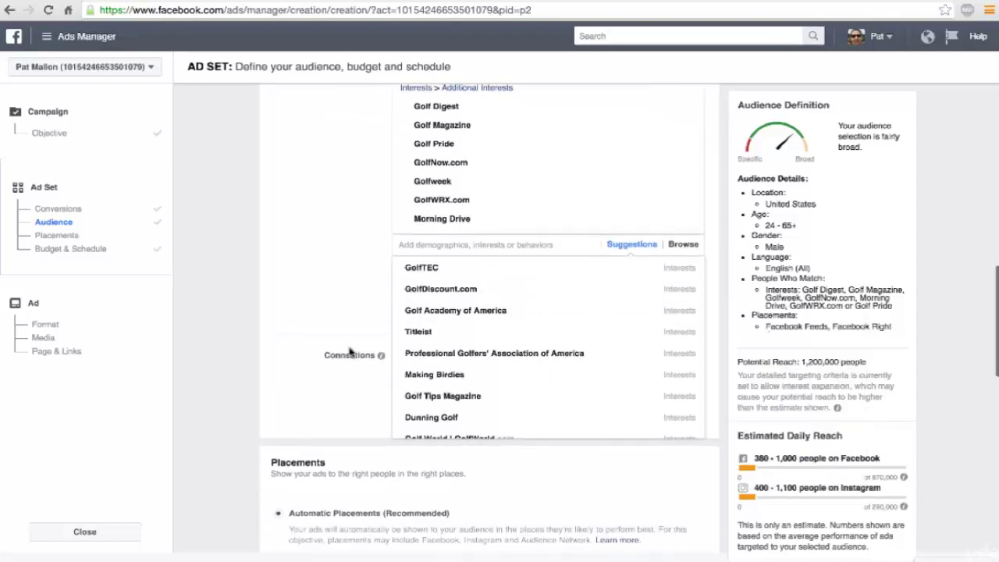
left_click(428, 398)
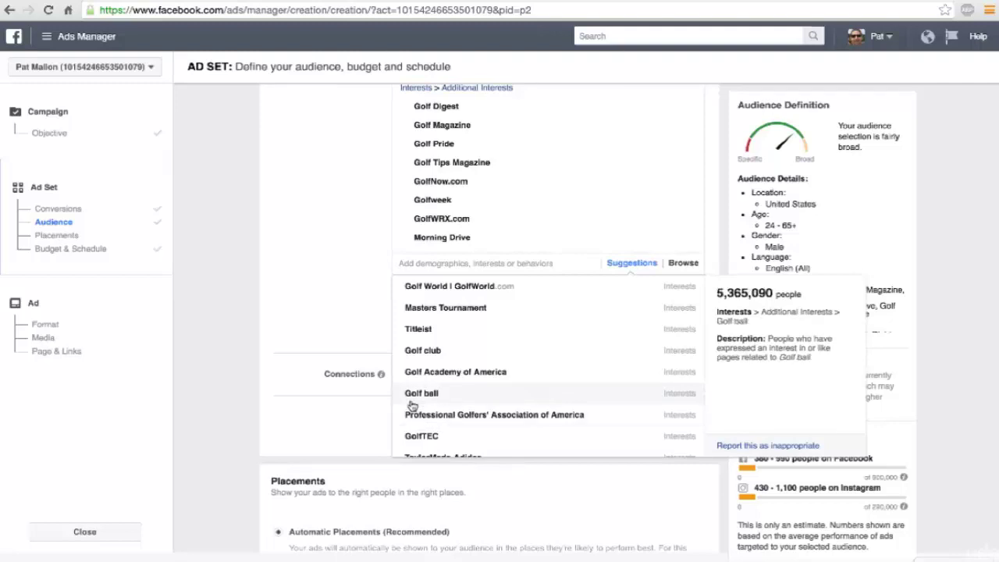
left_click(483, 288)
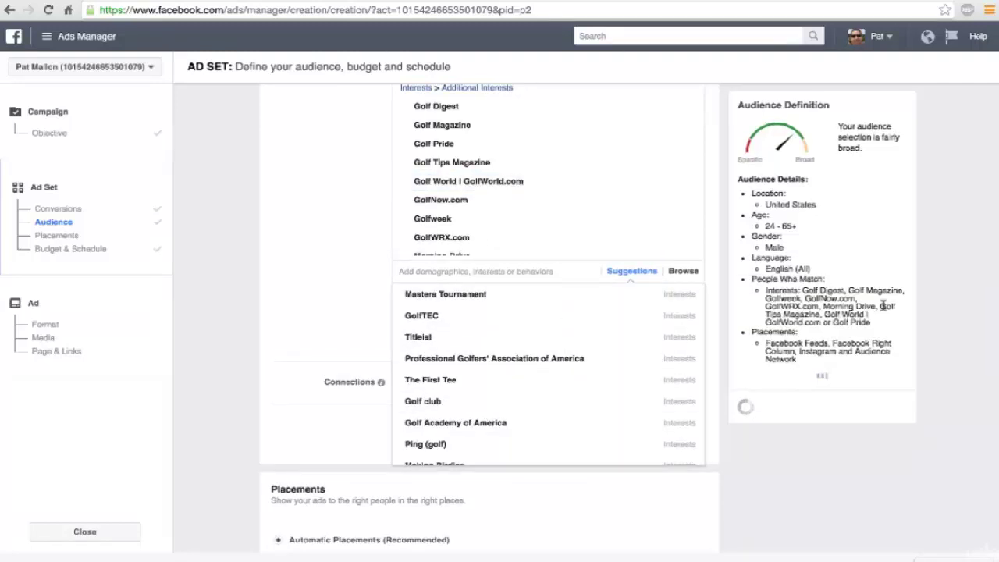
scroll(496, 327, "down", 5)
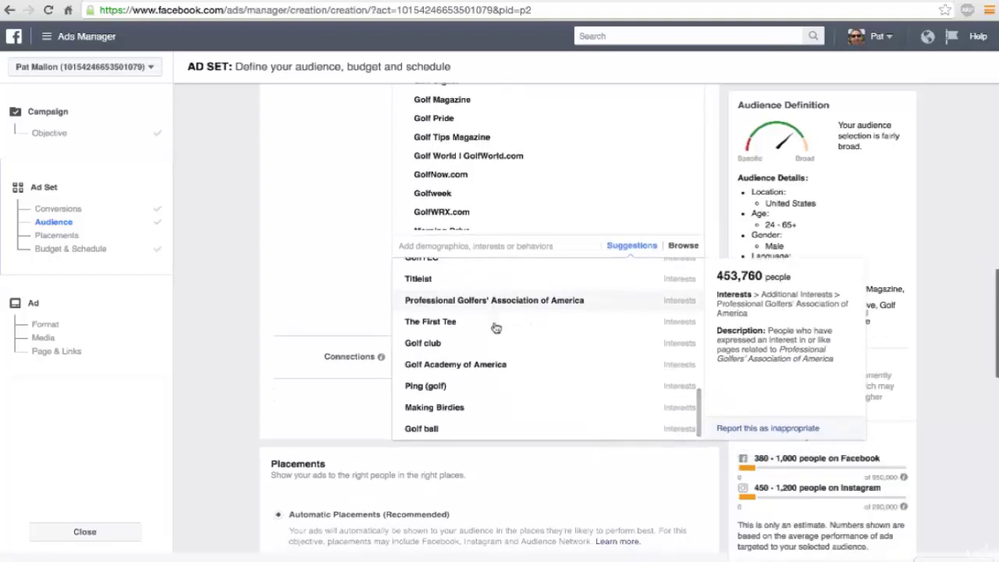
scroll(486, 283, "up", 6)
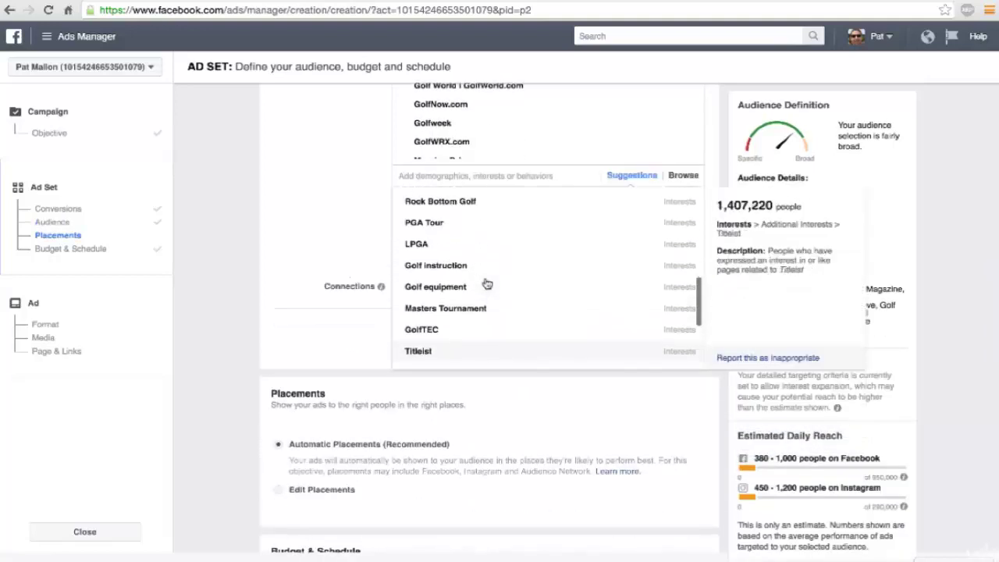
scroll(486, 283, "up", 3)
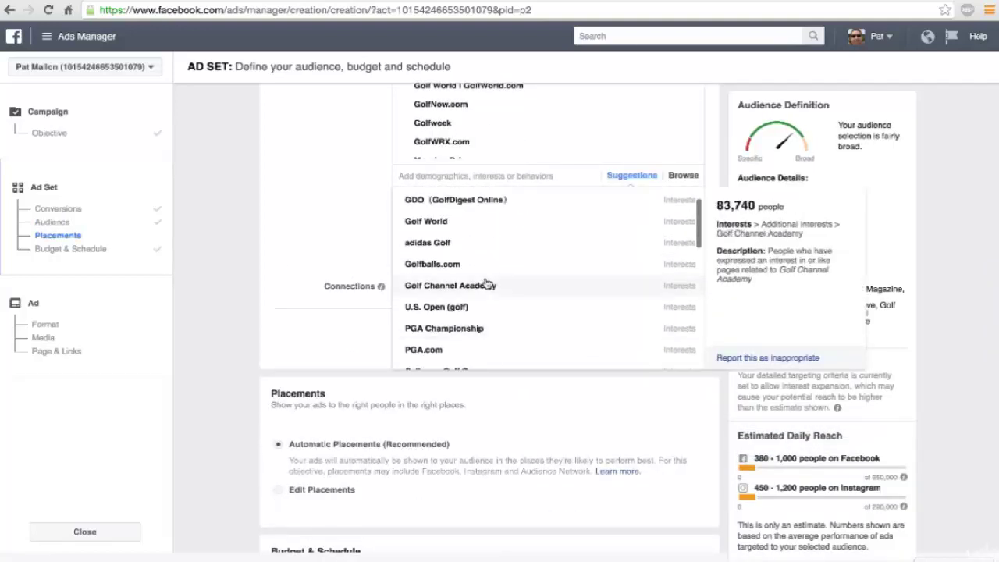
scroll(486, 283, "up", 2)
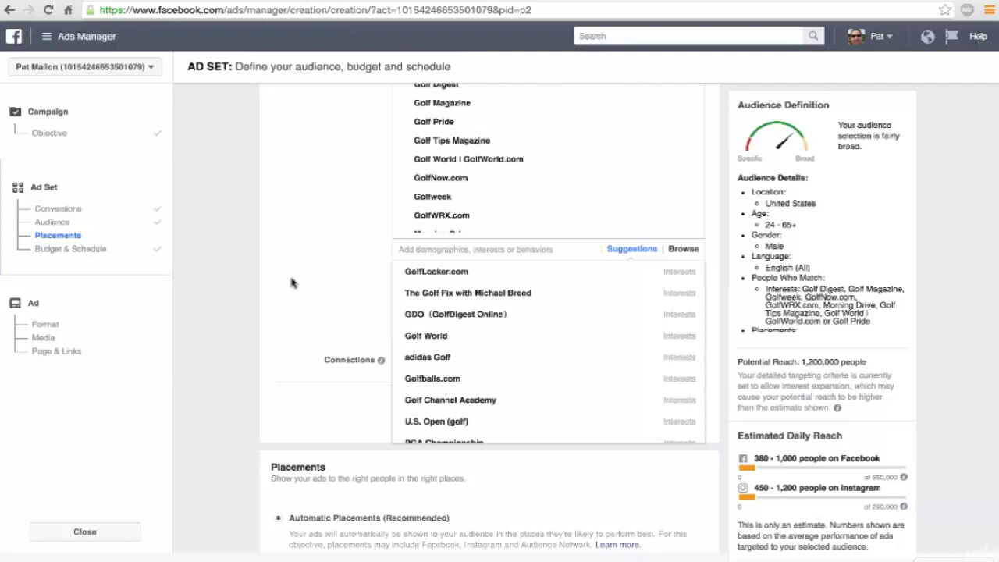
scroll(291, 282, "down", 3)
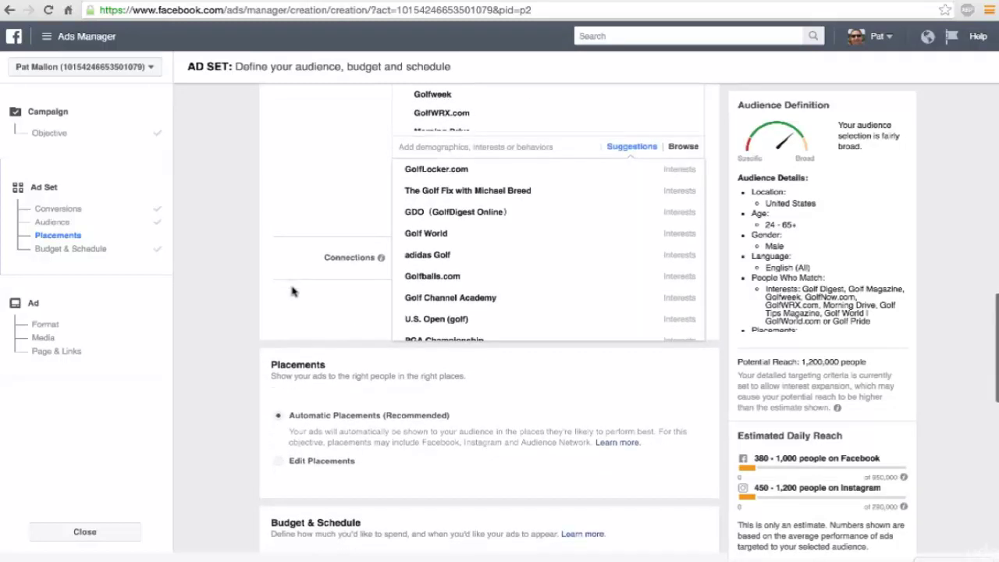
Step: Close the suggestions and review the $5.00 daily budget and Conversions delivery optimization
left_click(293, 295)
scroll(295, 301, "up", 5)
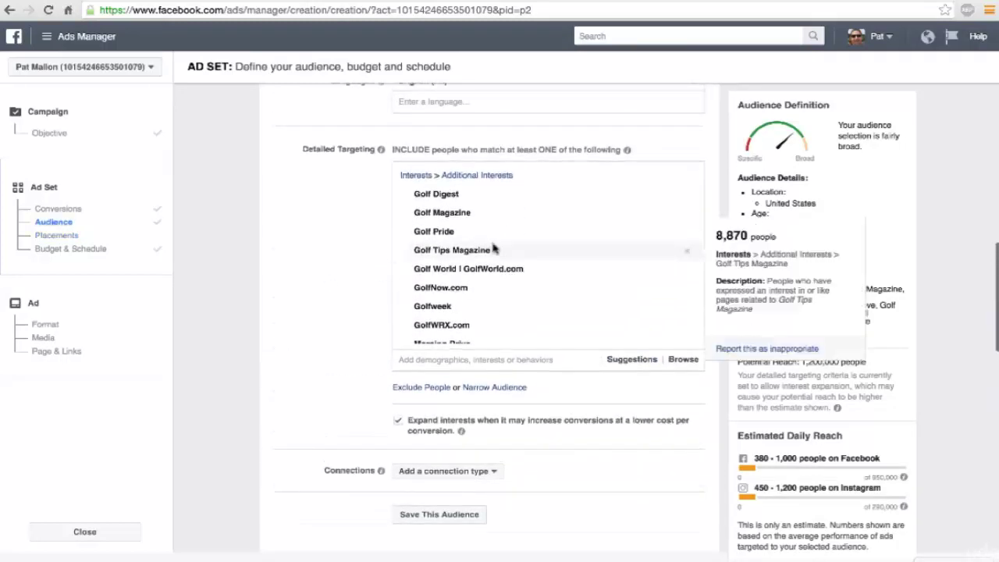
scroll(493, 248, "down", 2)
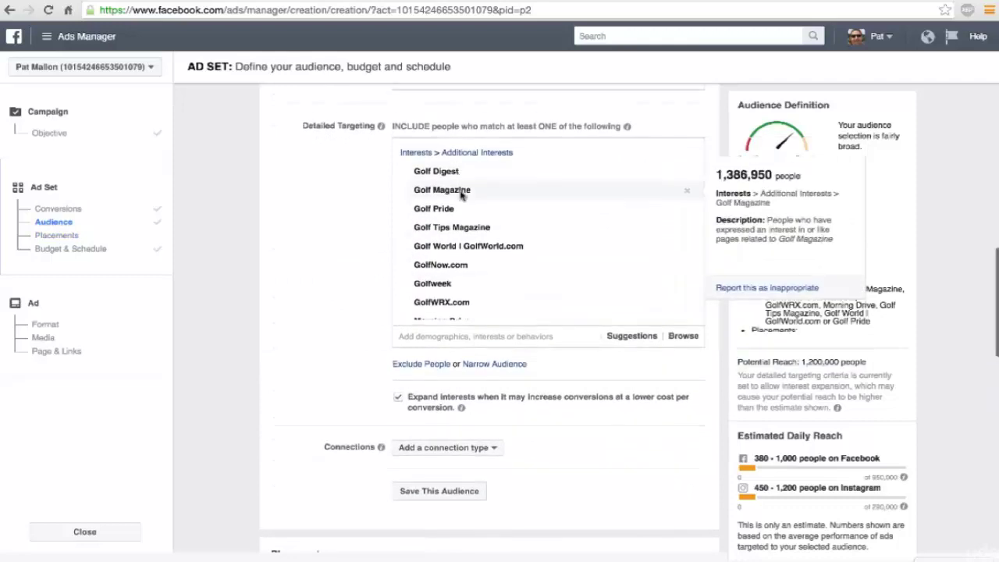
scroll(461, 207, "down", 3)
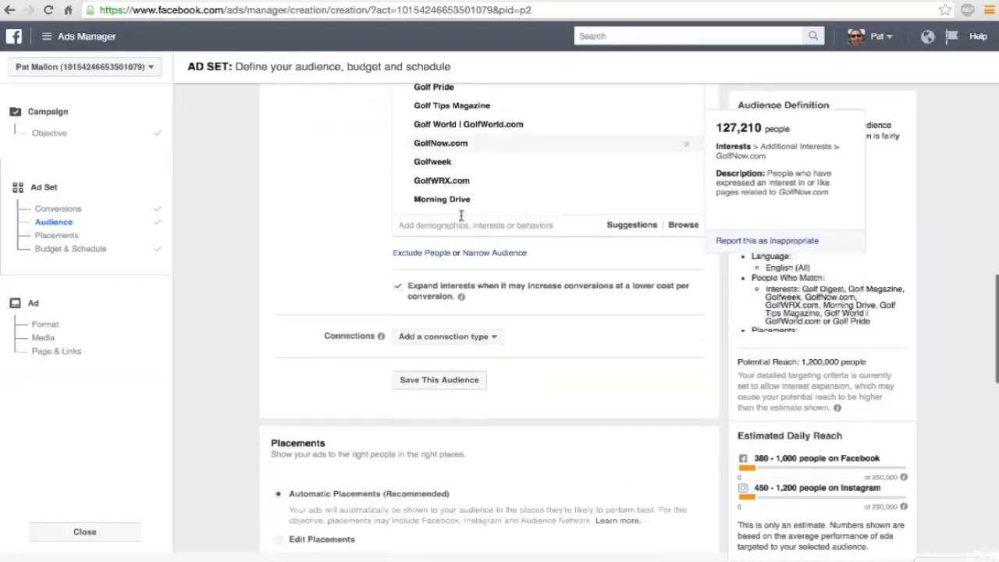
scroll(462, 216, "down", 5)
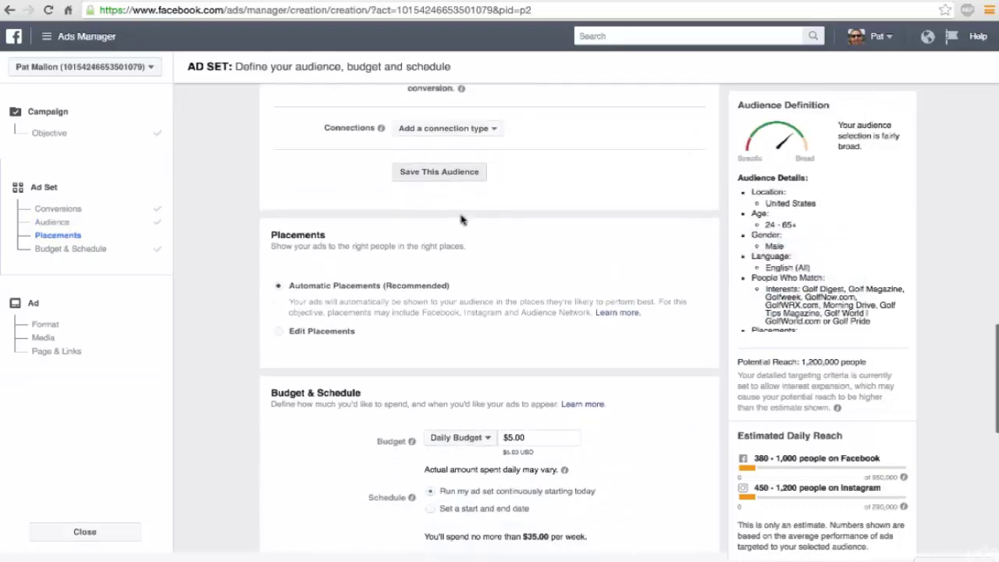
scroll(461, 219, "down", 2)
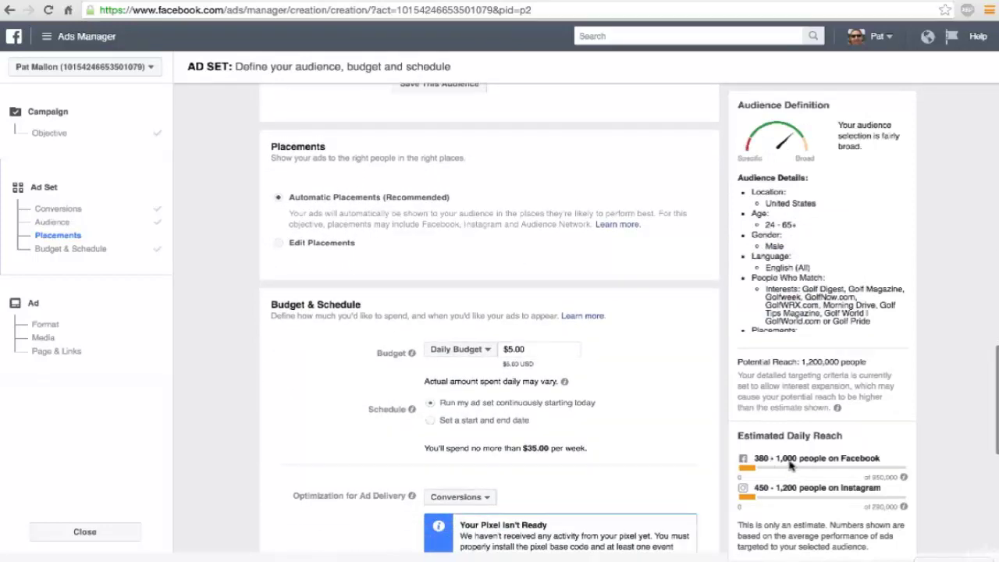
scroll(607, 402, "down", 1)
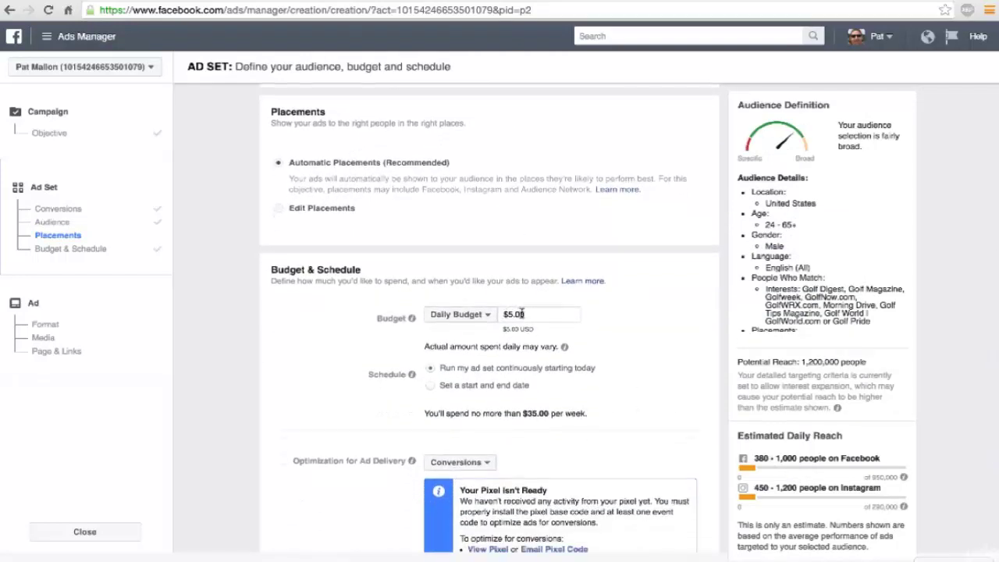
scroll(522, 314, "down", 2)
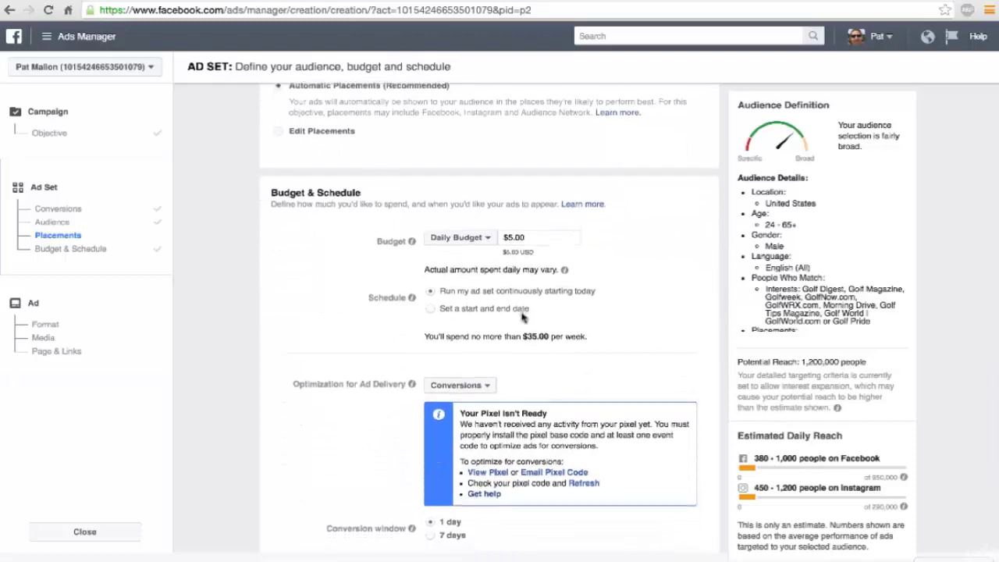
scroll(522, 316, "down", 1)
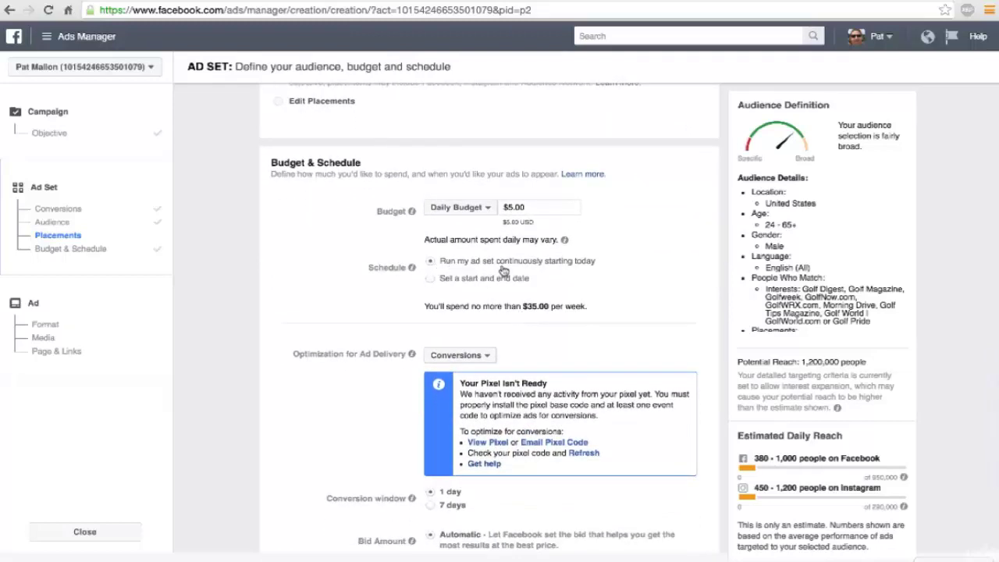
scroll(557, 262, "down", 3)
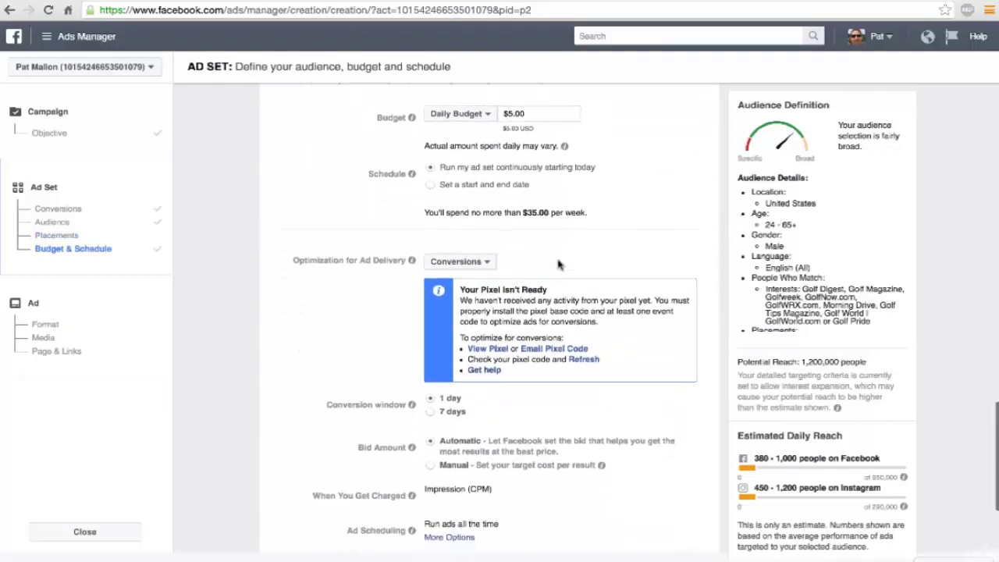
scroll(557, 264, "down", 1)
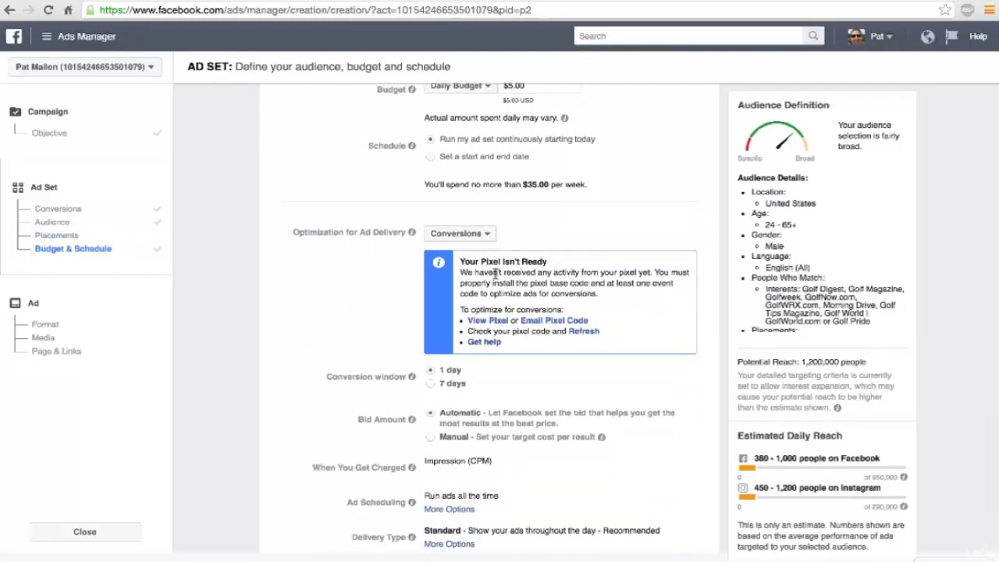
scroll(494, 273, "down", 1)
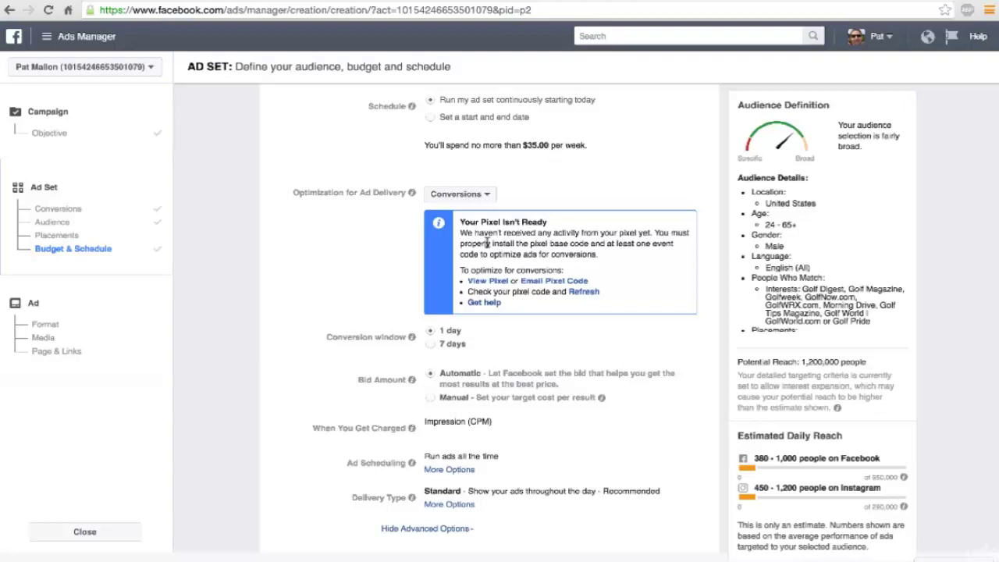
scroll(486, 243, "down", 1)
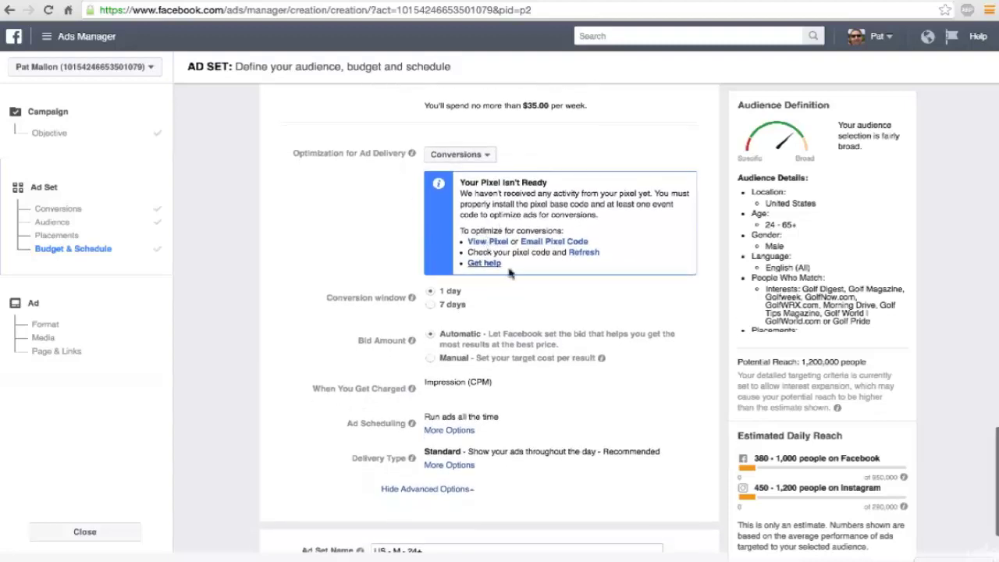
scroll(518, 291, "down", 1)
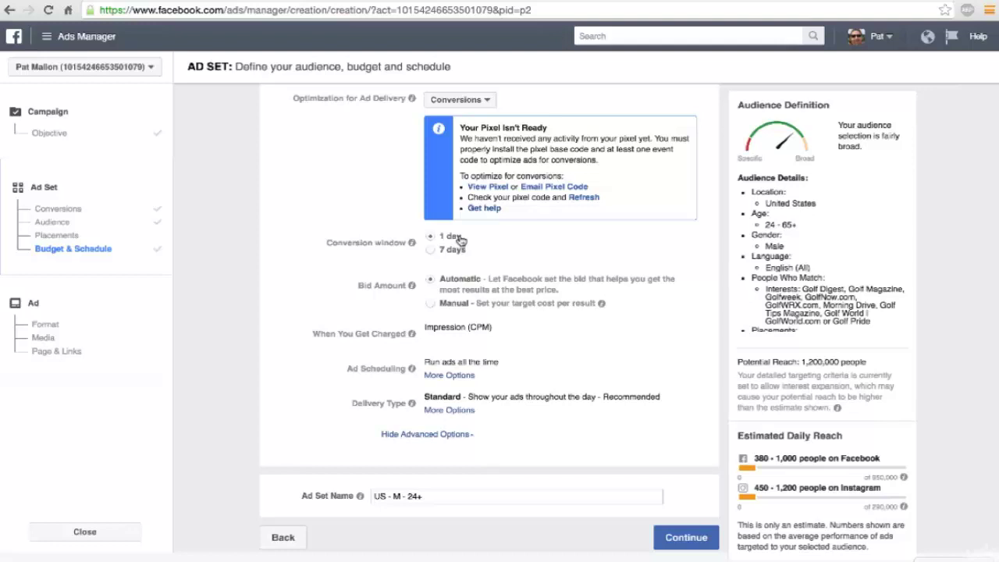
scroll(468, 258, "down", 1)
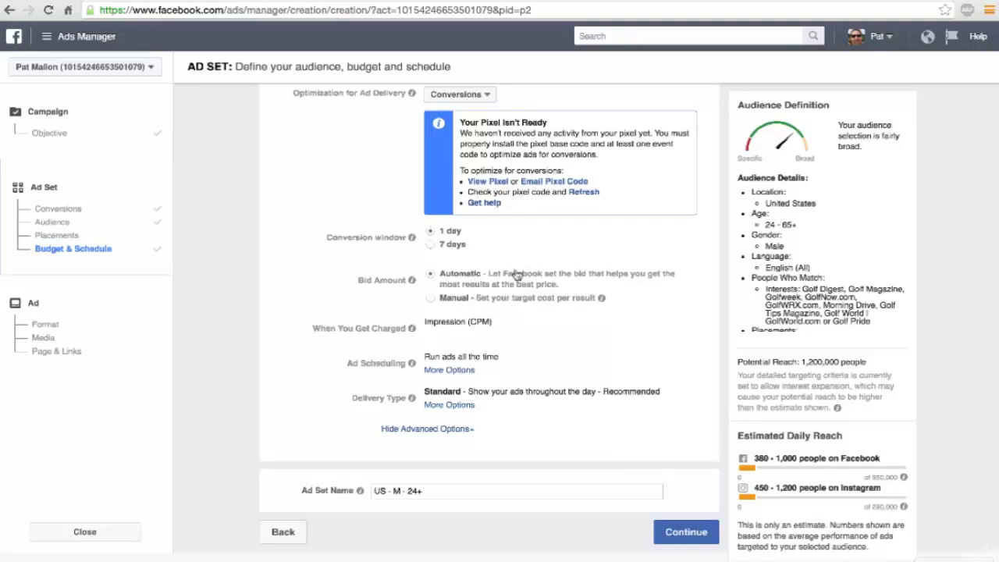
Step: Review the run-ads-all-the-time schedule and continue from the ad set to the ad step
scroll(523, 363, "down", 1)
left_click_drag(507, 363, 425, 358)
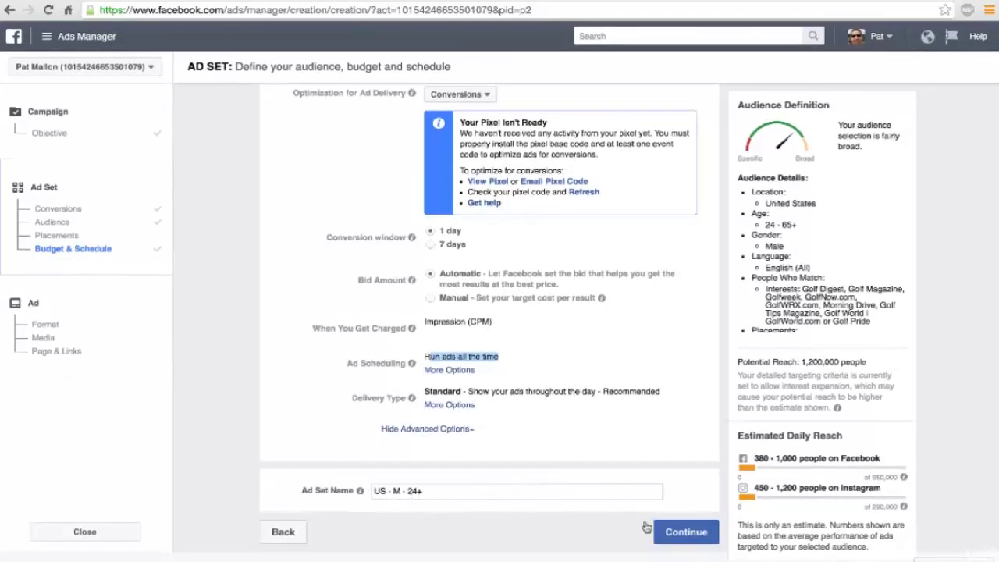
left_click(684, 539)
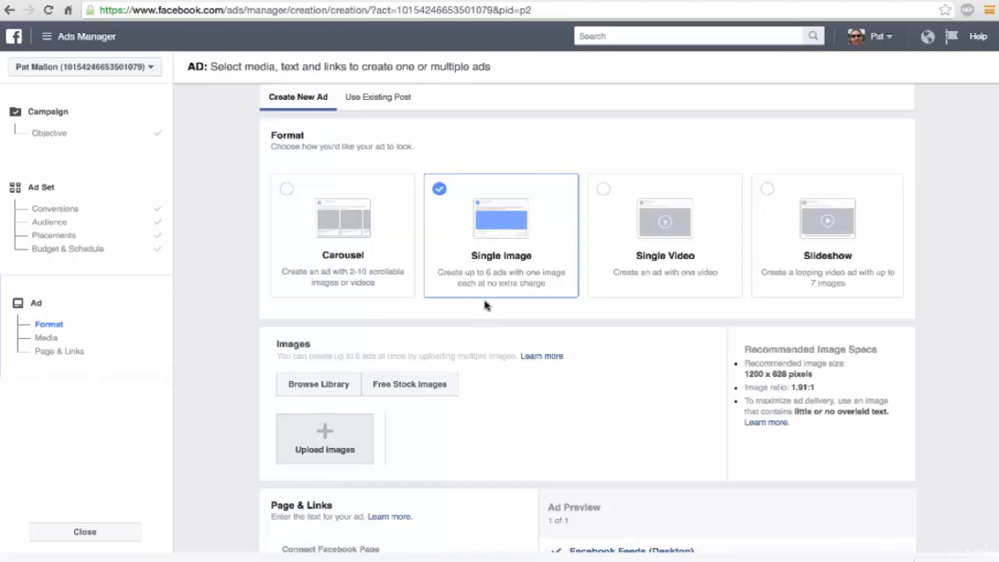
Step: Upload Untitled-1.jpg as the single ad image and review it in the Ad Preview
scroll(335, 341, "down", 2)
left_click(333, 343)
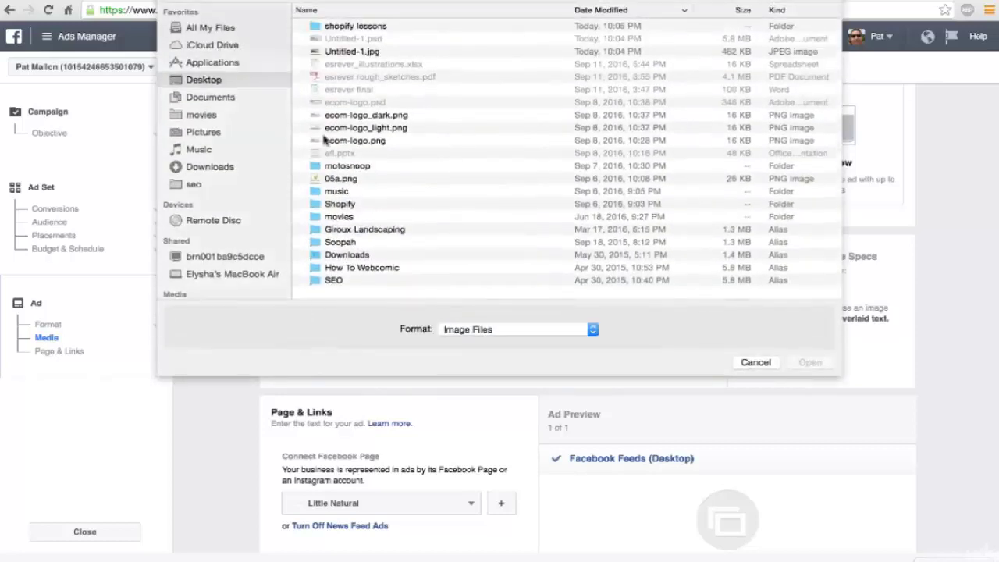
double_click(353, 51)
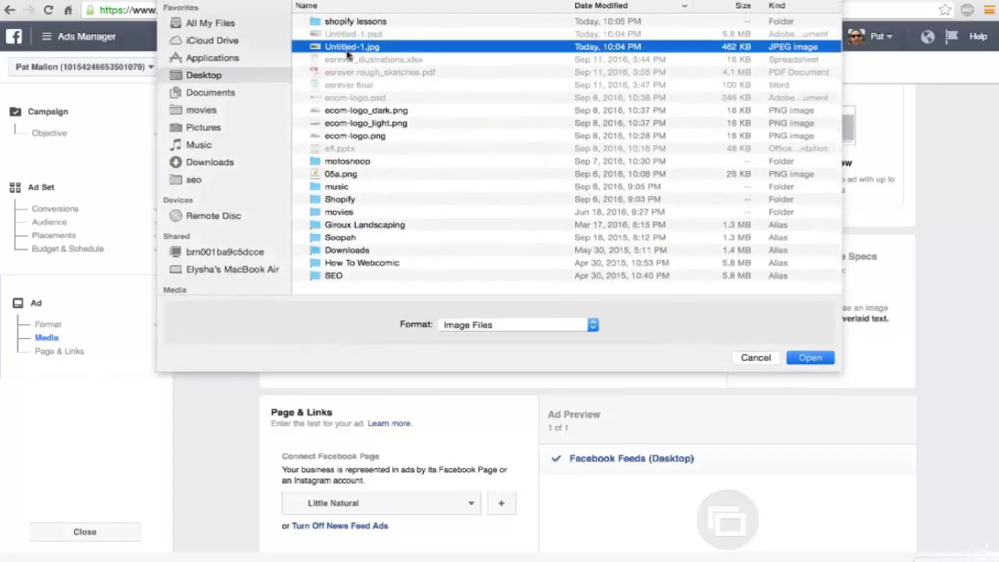
scroll(462, 290, "down", 2)
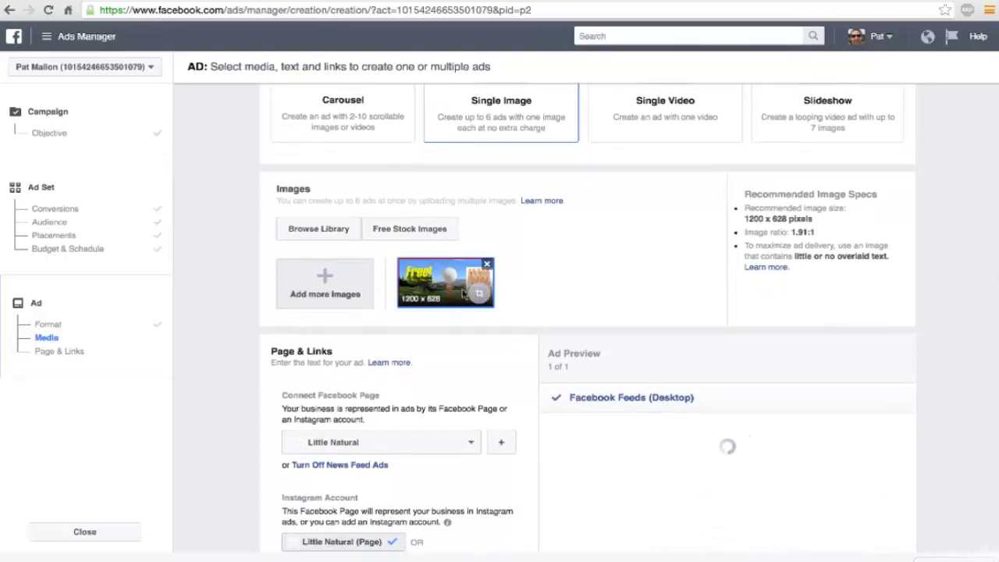
scroll(463, 292, "down", 2)
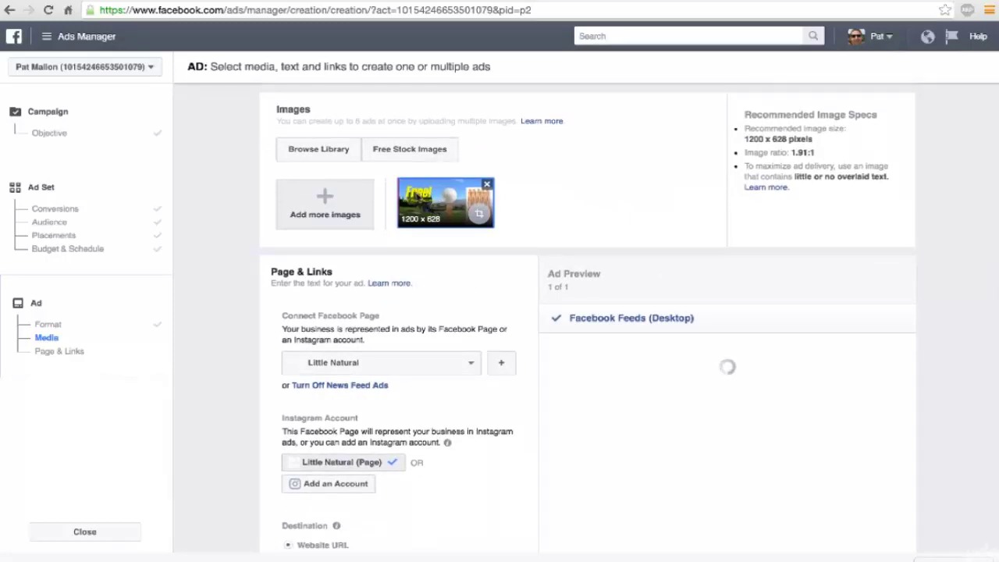
scroll(430, 212, "down", 1)
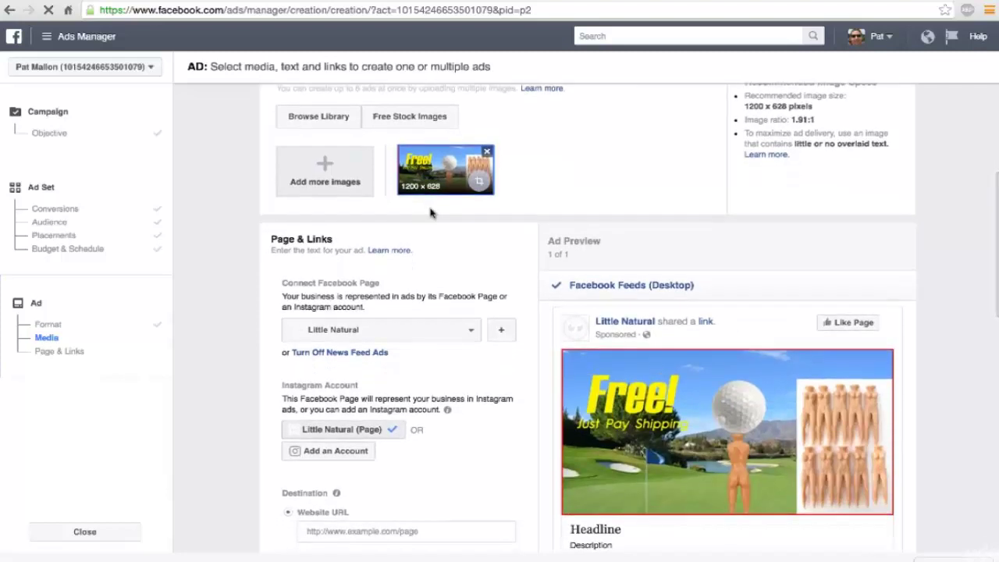
scroll(430, 212, "down", 1)
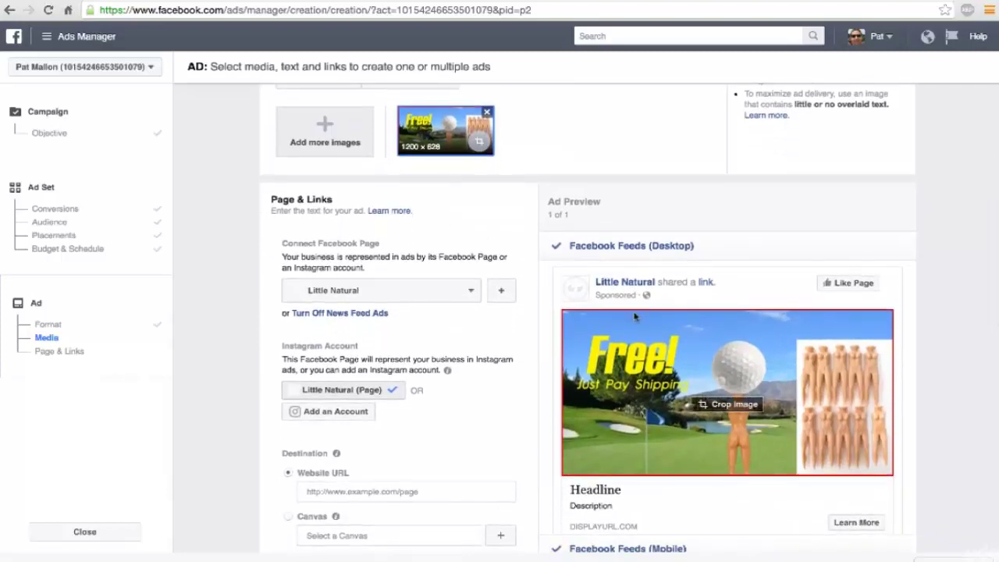
scroll(634, 316, "down", 1)
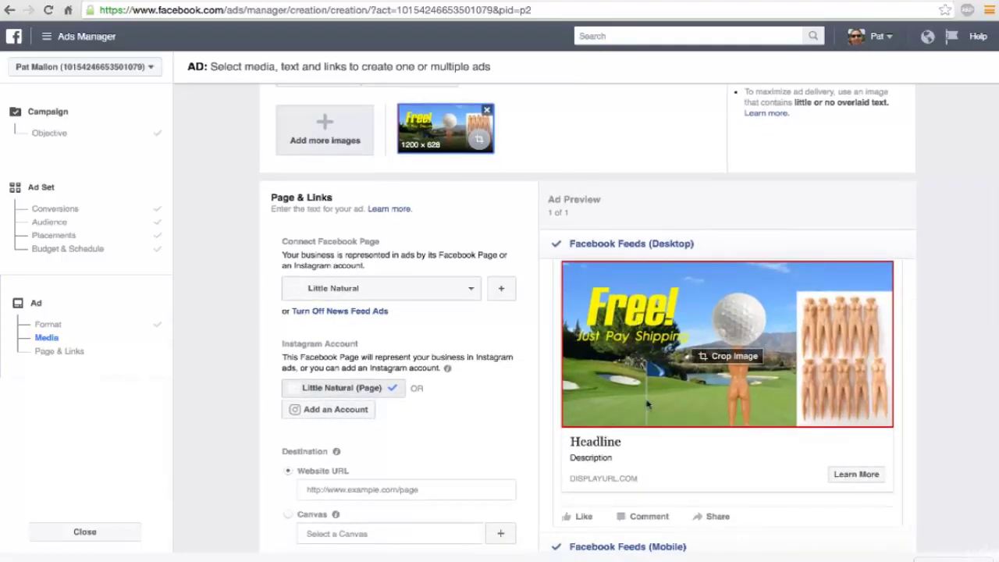
scroll(647, 403, "up", 1)
scroll(530, 233, "down", 1)
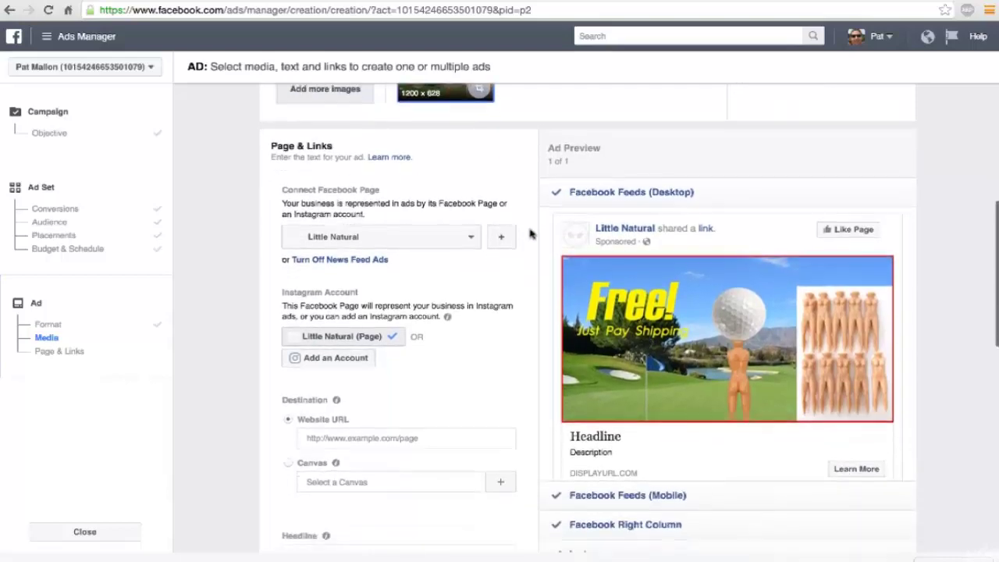
scroll(530, 232, "down", 2)
scroll(530, 232, "up", 3)
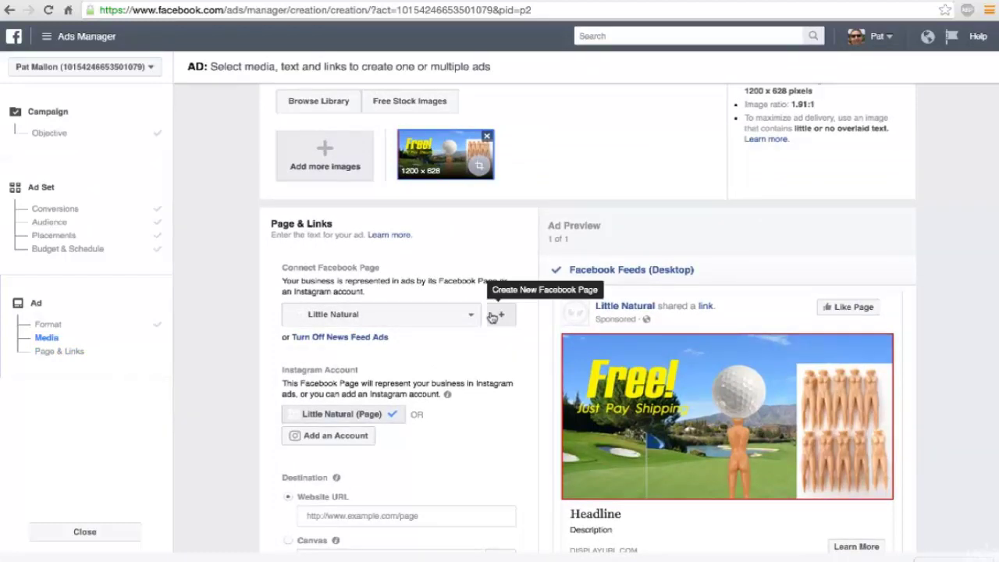
Step: Start a new Company, Organization or Institution Facebook Page, then abandon it
left_click(493, 315)
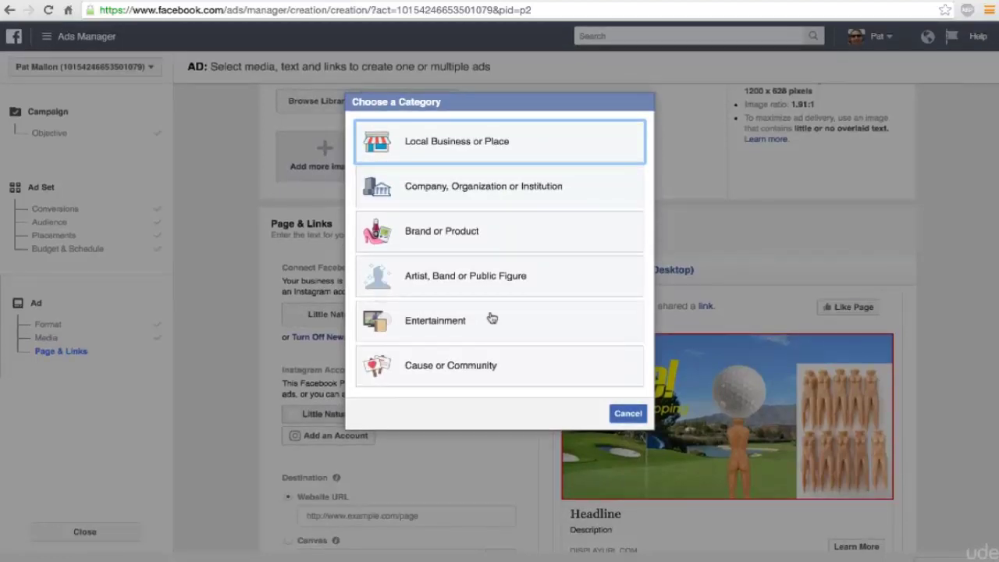
left_click(463, 192)
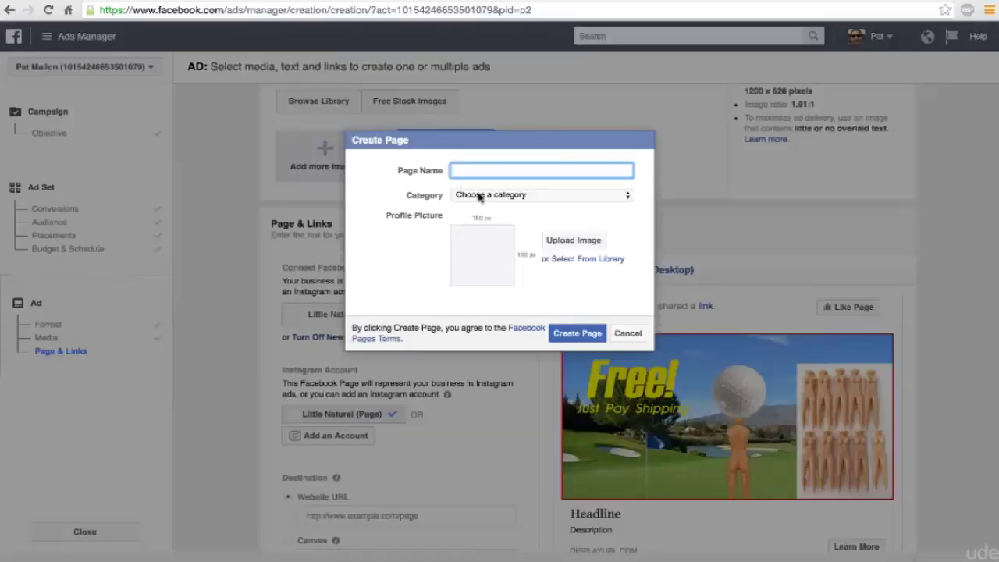
left_click(480, 196)
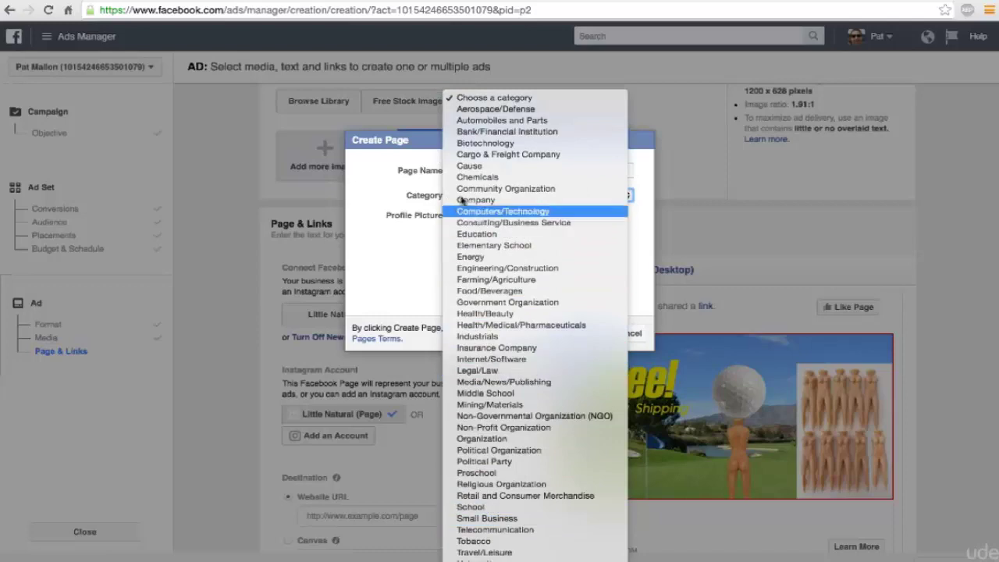
left_click(401, 243)
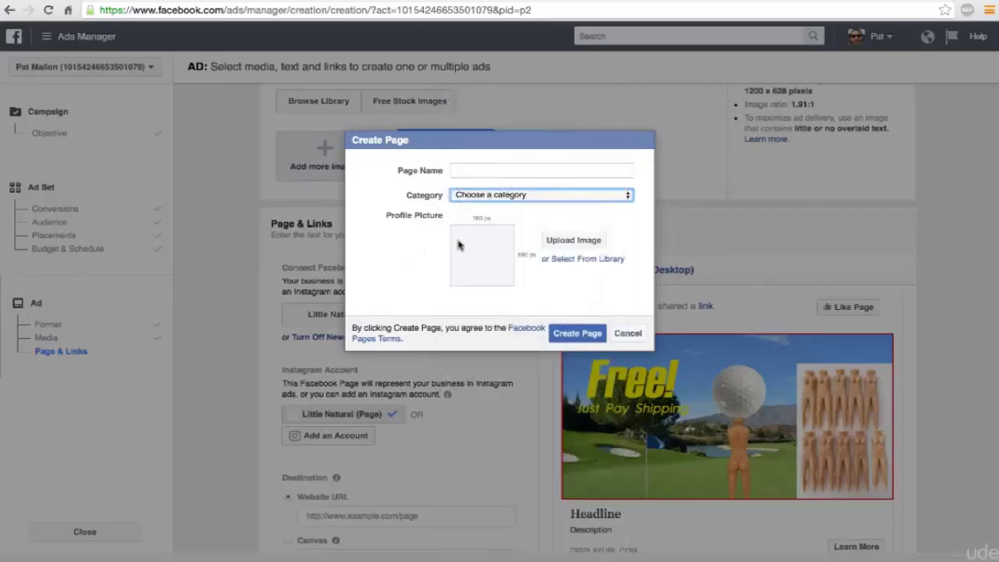
left_click(626, 335)
Step: Create the Brand or Product page Golf Kings, category Website, with 05a.png as profile picture
left_click(501, 315)
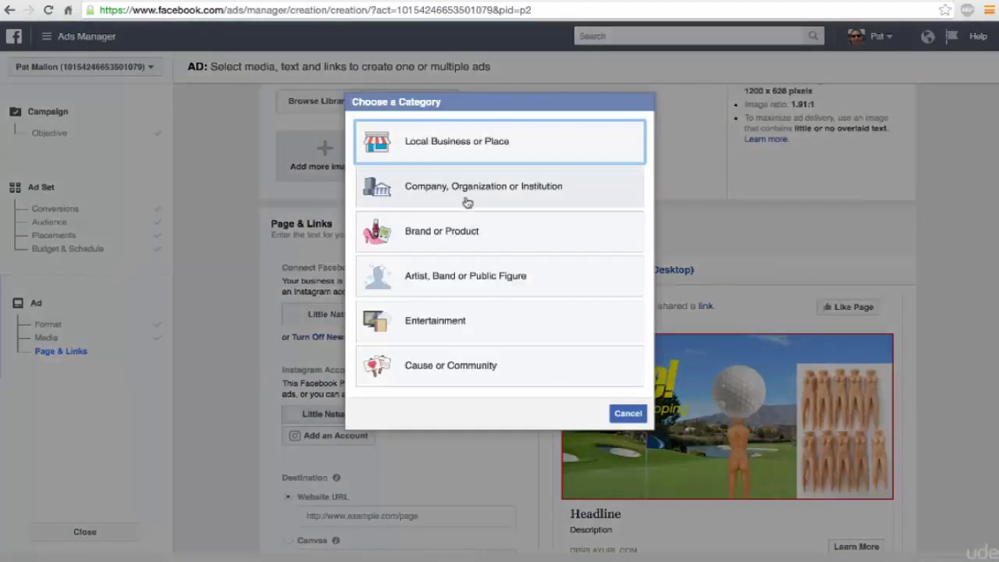
left_click(466, 245)
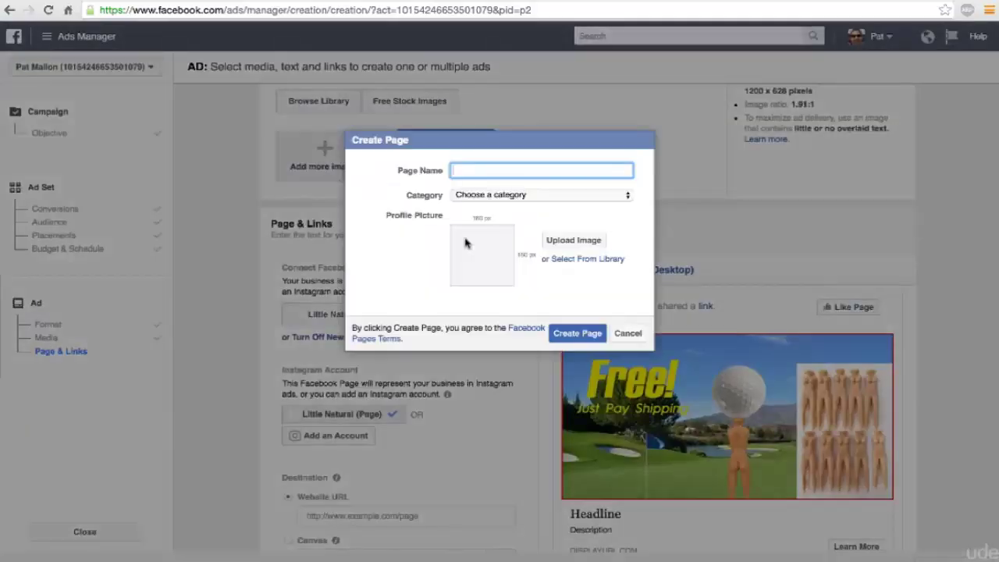
left_click(486, 197)
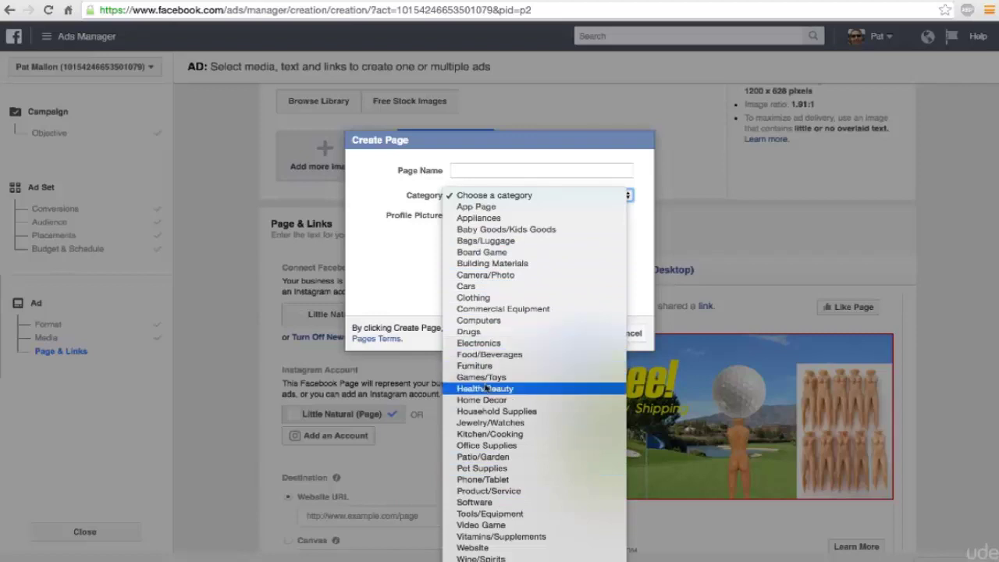
left_click(472, 547)
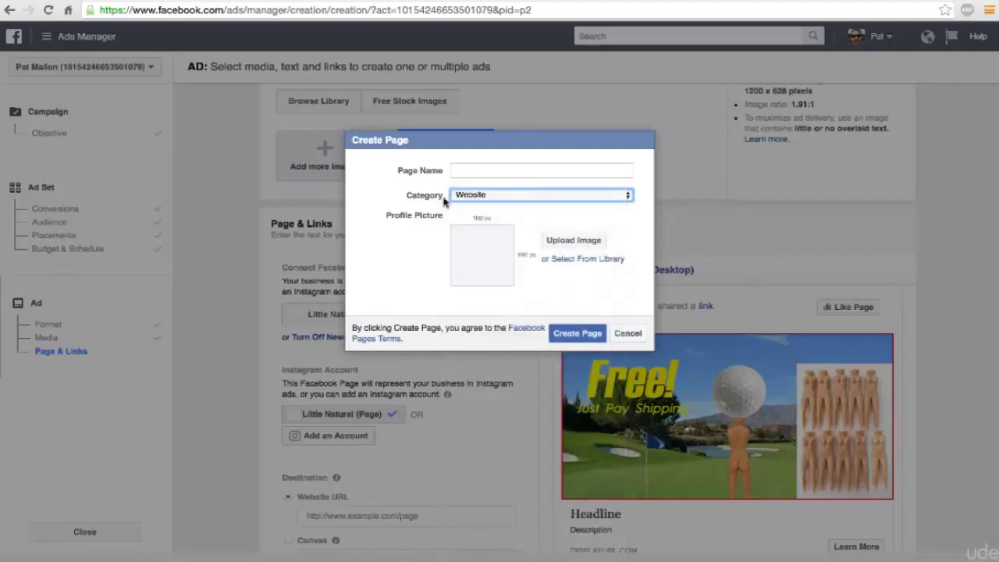
left_click(469, 170)
type("Golf Kings")
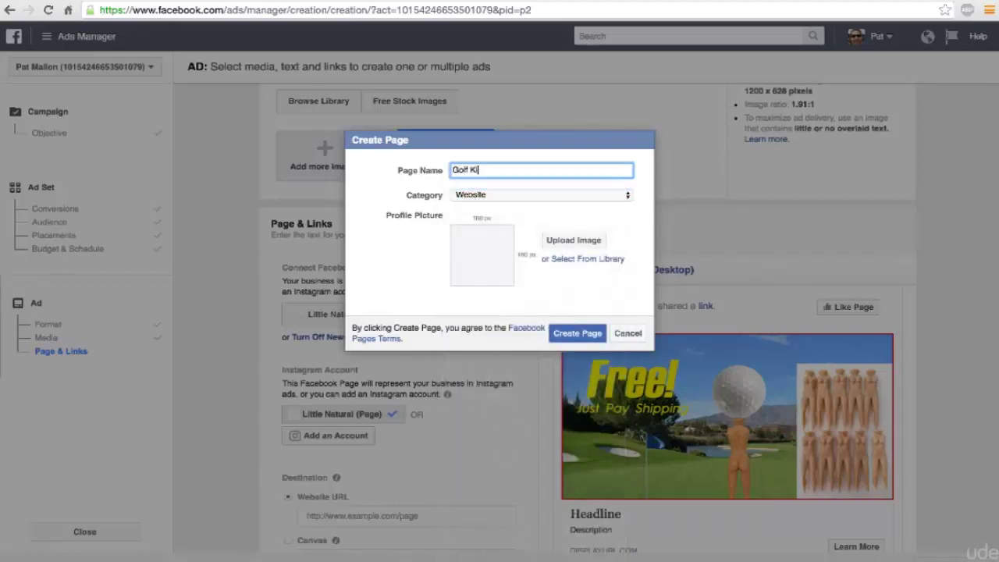
left_click(560, 244)
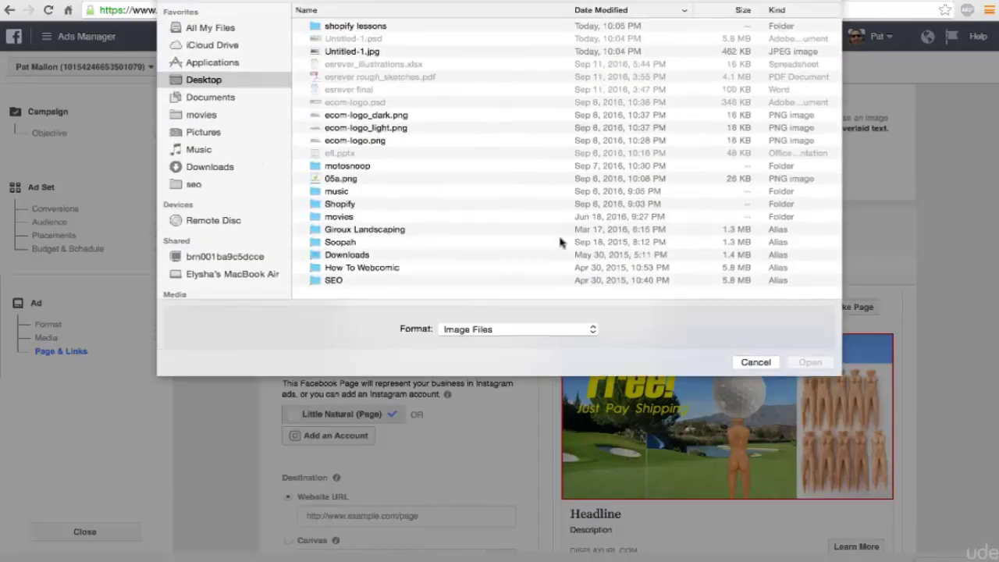
double_click(335, 179)
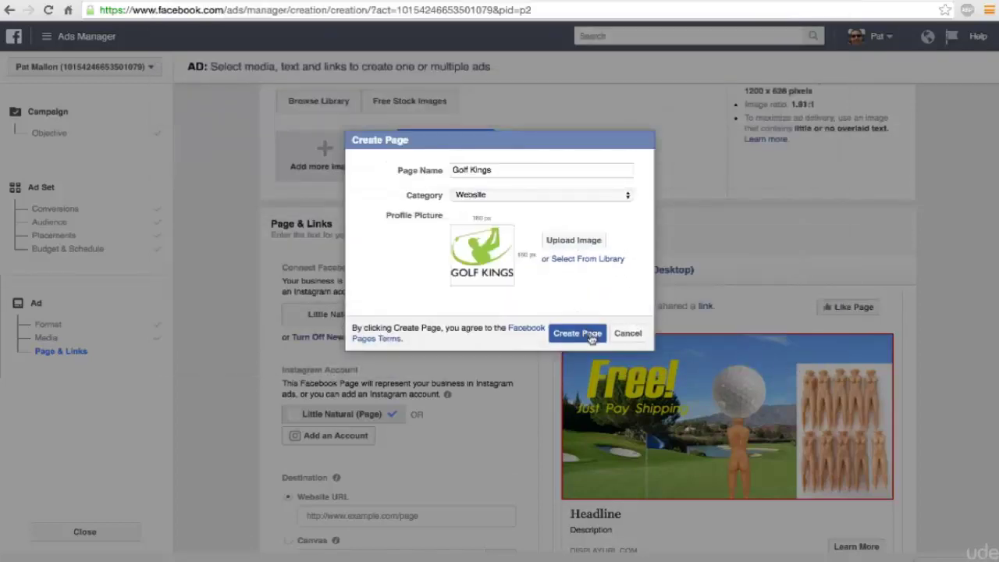
left_click(591, 336)
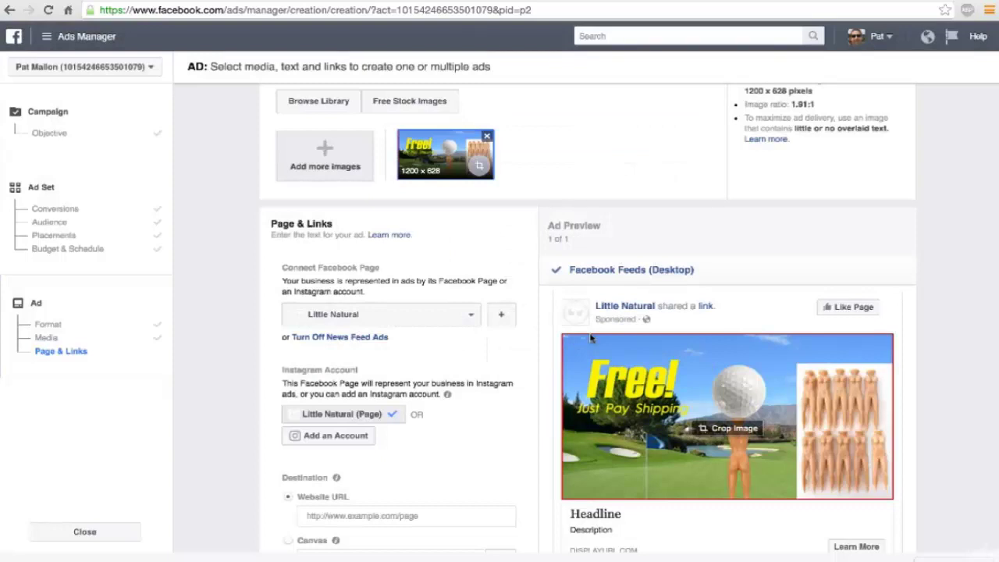
left_click(466, 315)
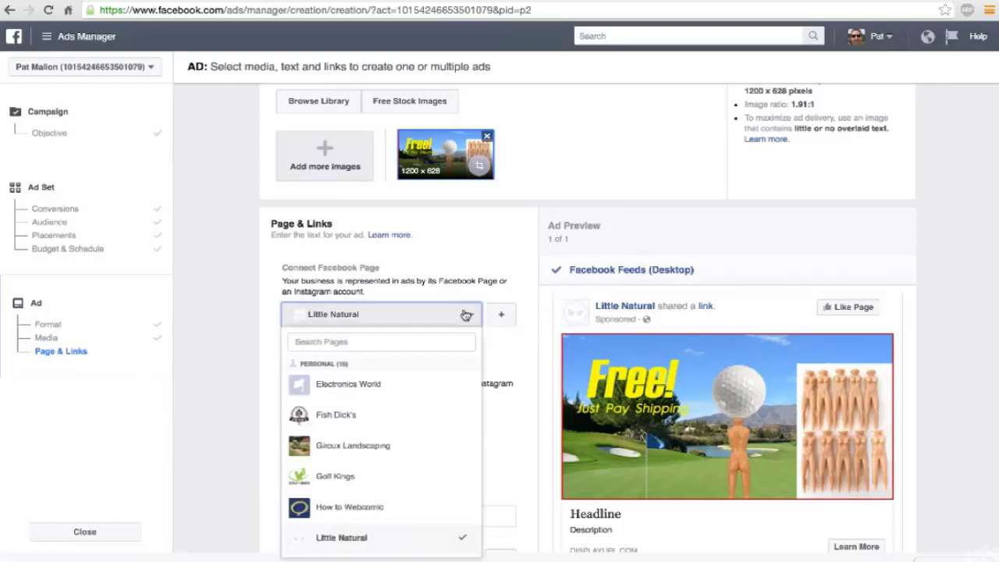
left_click(346, 475)
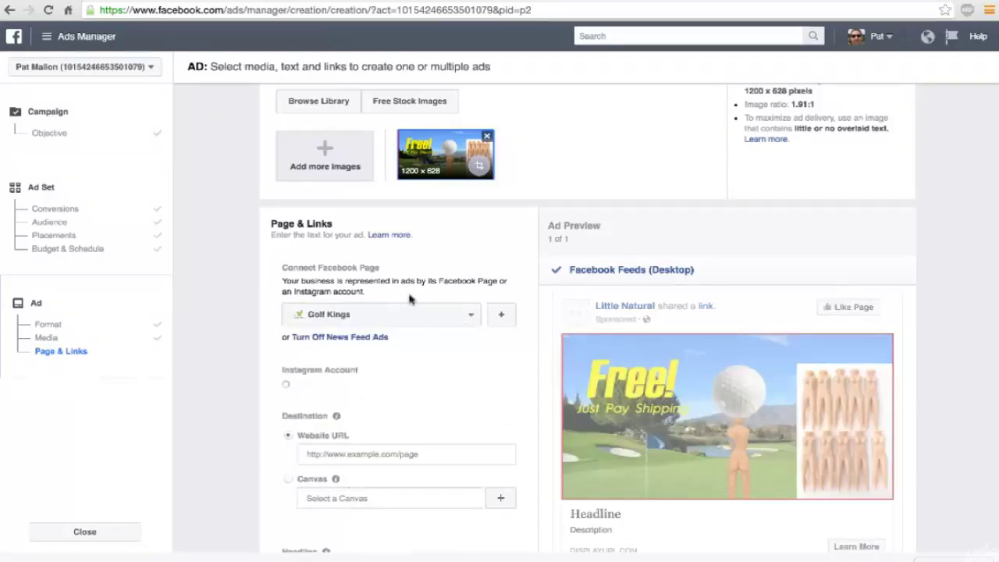
scroll(504, 375, "down", 2)
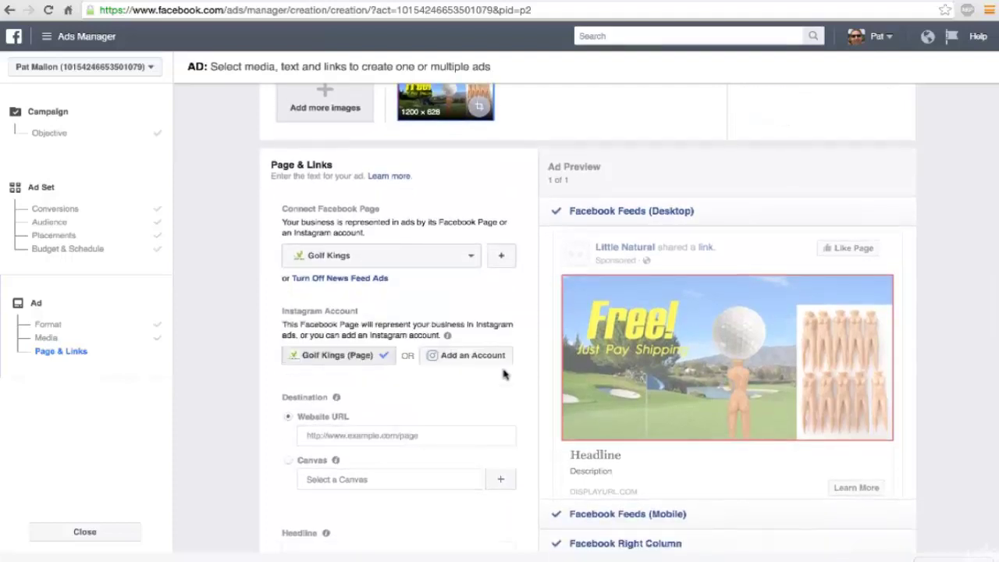
scroll(500, 373, "down", 3)
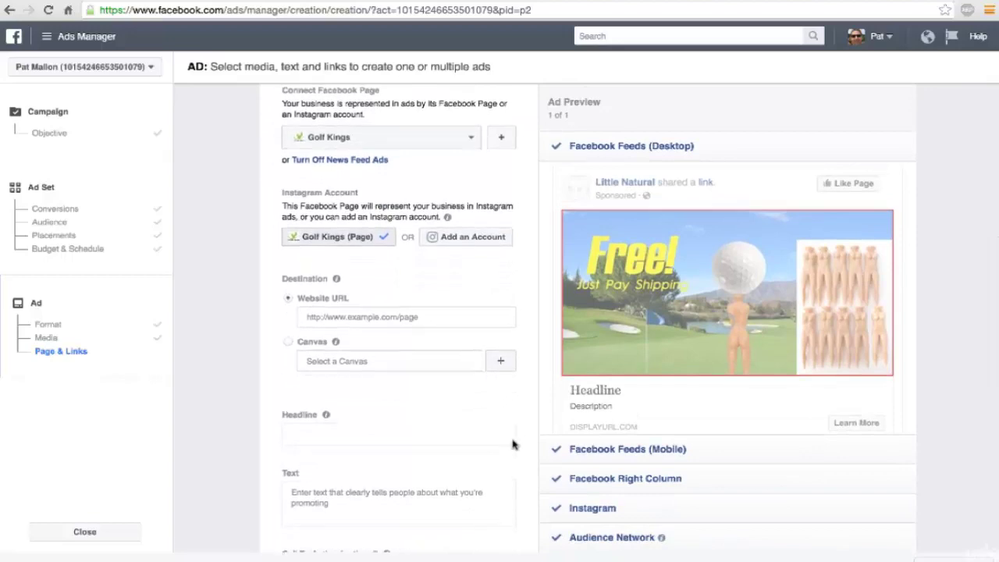
scroll(513, 443, "up", 5)
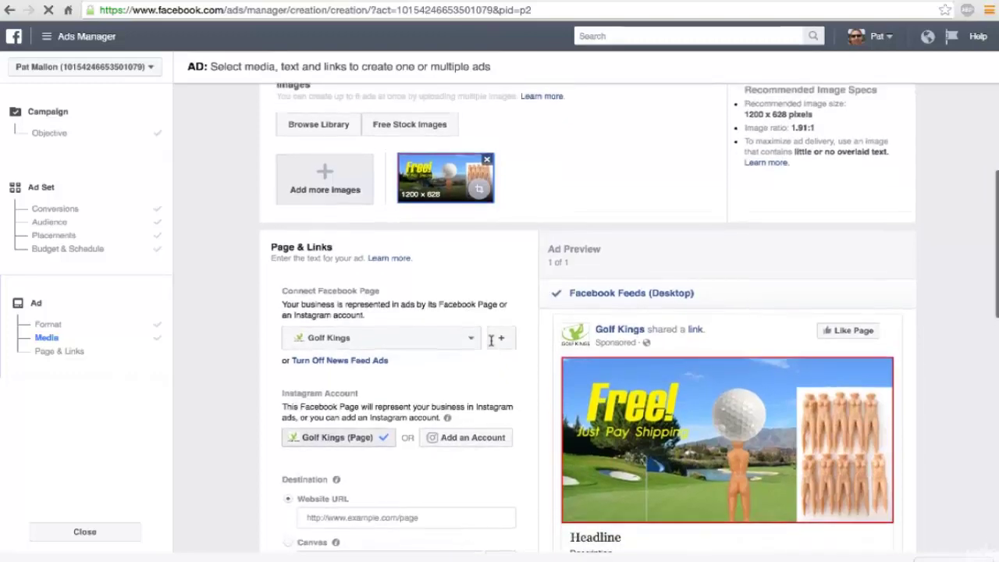
scroll(491, 343, "up", 5)
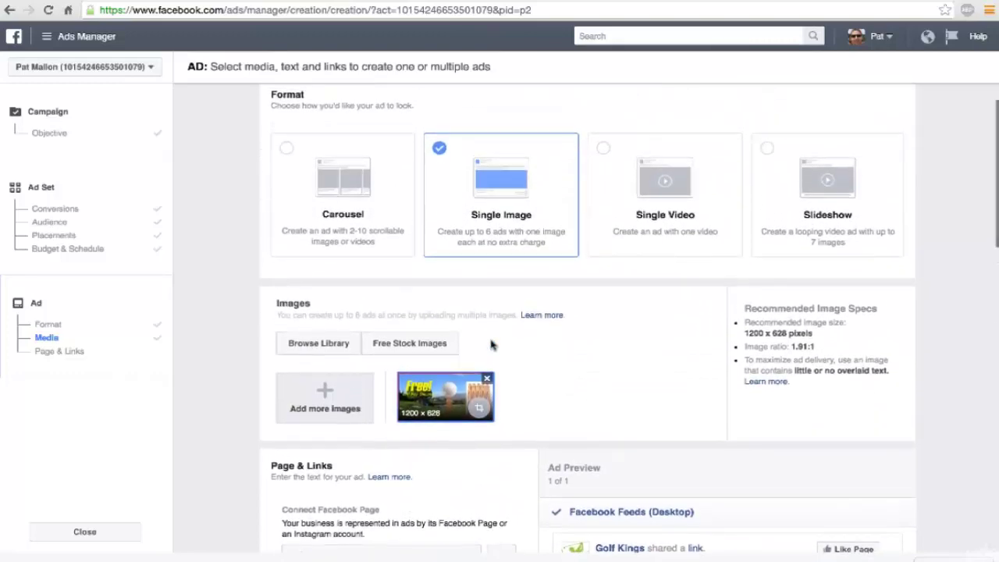
Step: Return to the ad set's audience and placement settings and switch to Edit Placements
left_click(106, 221)
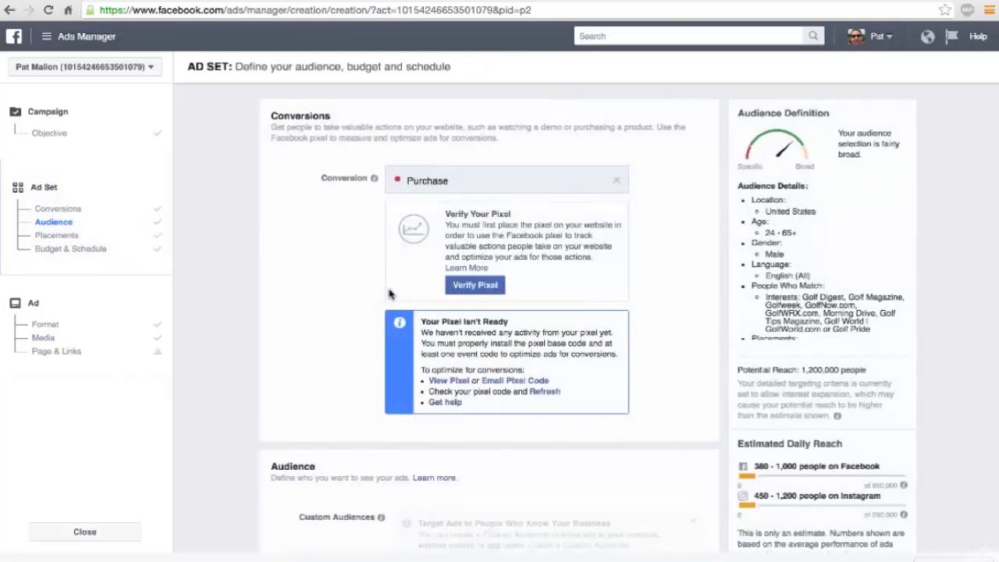
scroll(389, 293, "down", 6)
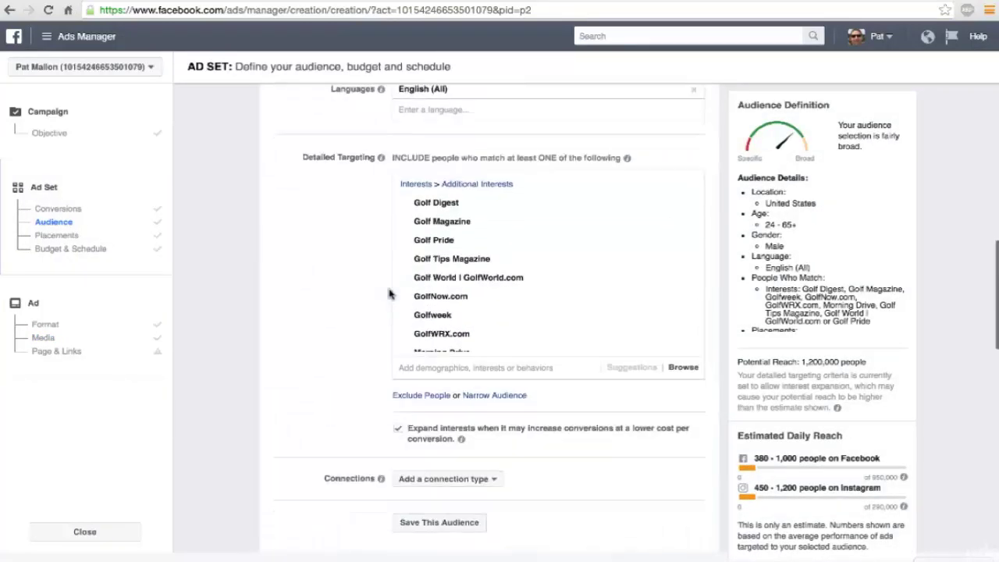
scroll(389, 292, "down", 4)
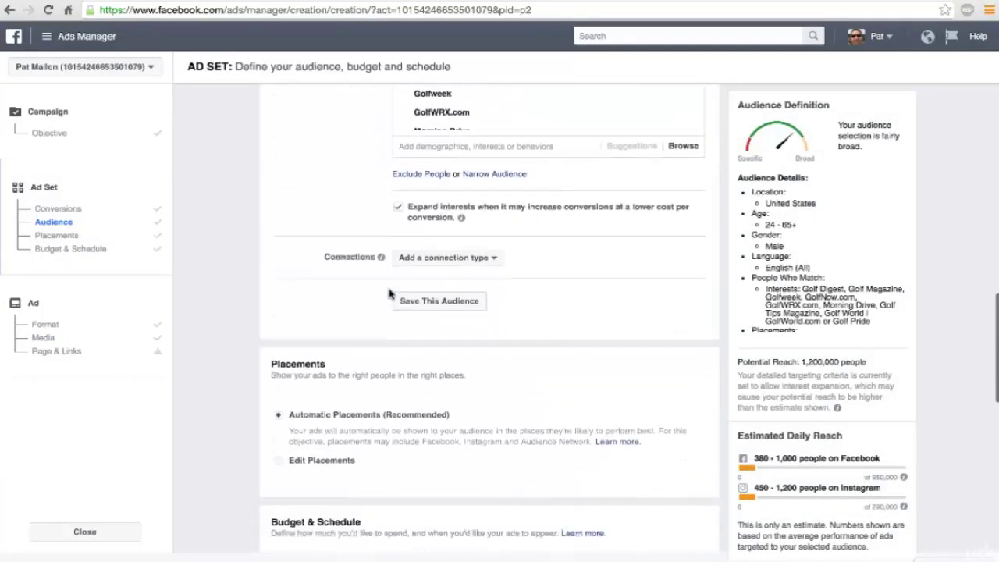
scroll(389, 293, "down", 4)
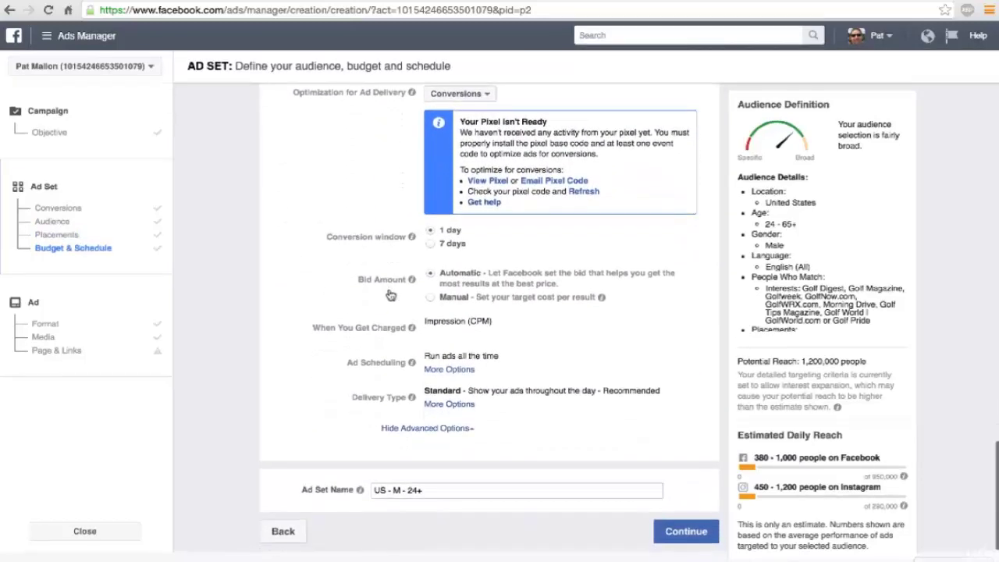
scroll(389, 293, "up", 6)
scroll(389, 292, "up", 6)
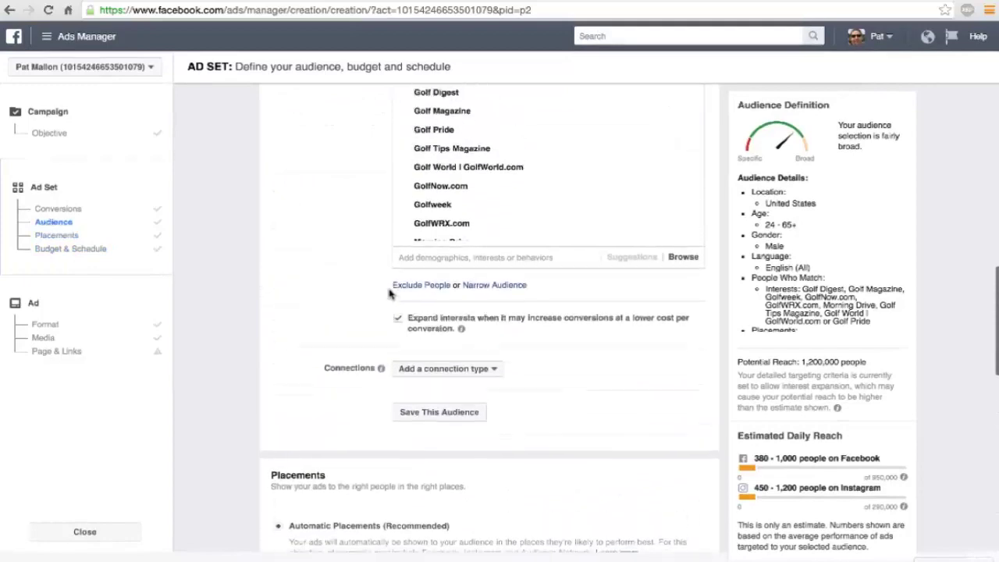
scroll(389, 293, "up", 4)
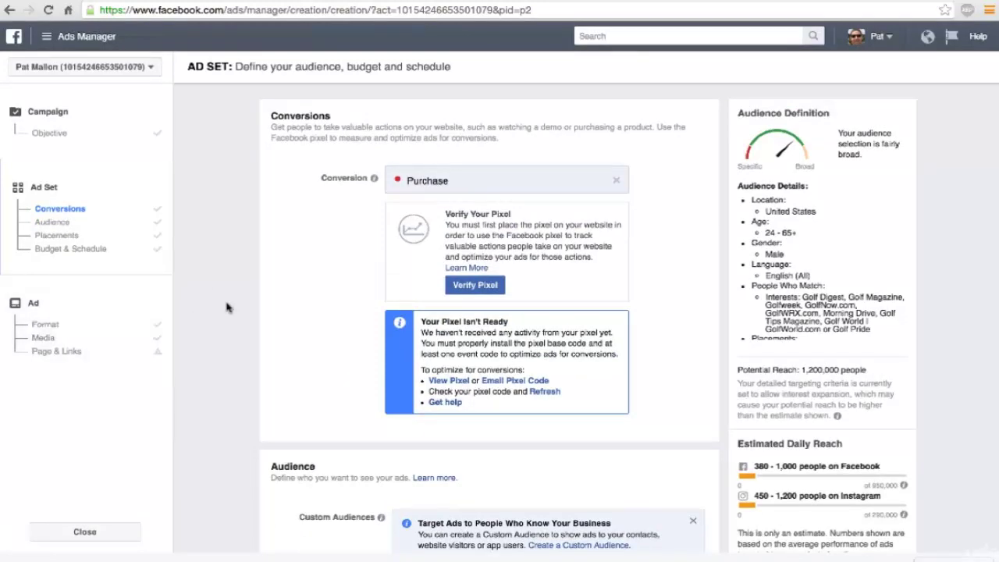
left_click(68, 236)
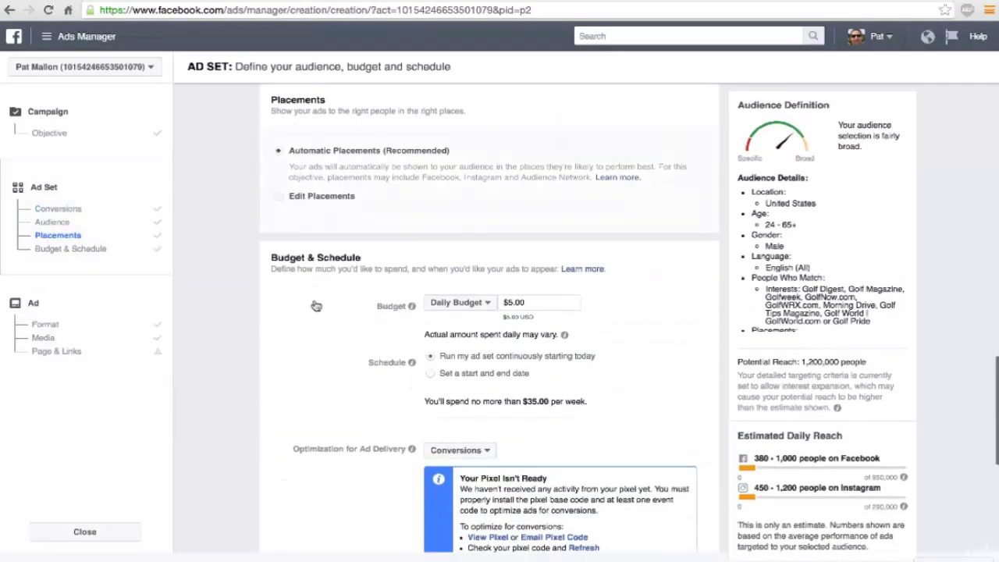
left_click(279, 199)
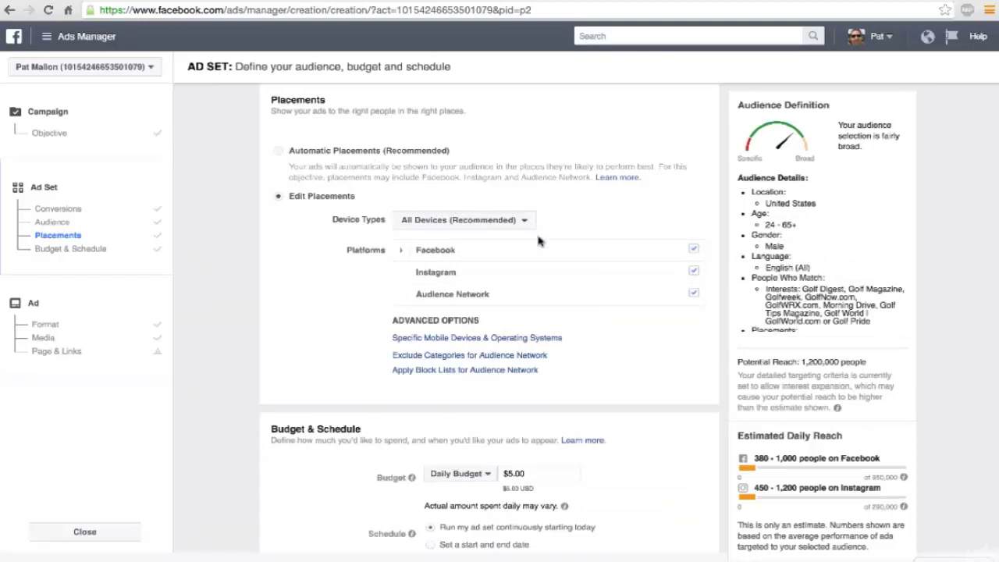
Step: Uncheck Instagram, Audience Network and Facebook Right Column, leaving only Facebook Feeds
mouse_move(646, 270)
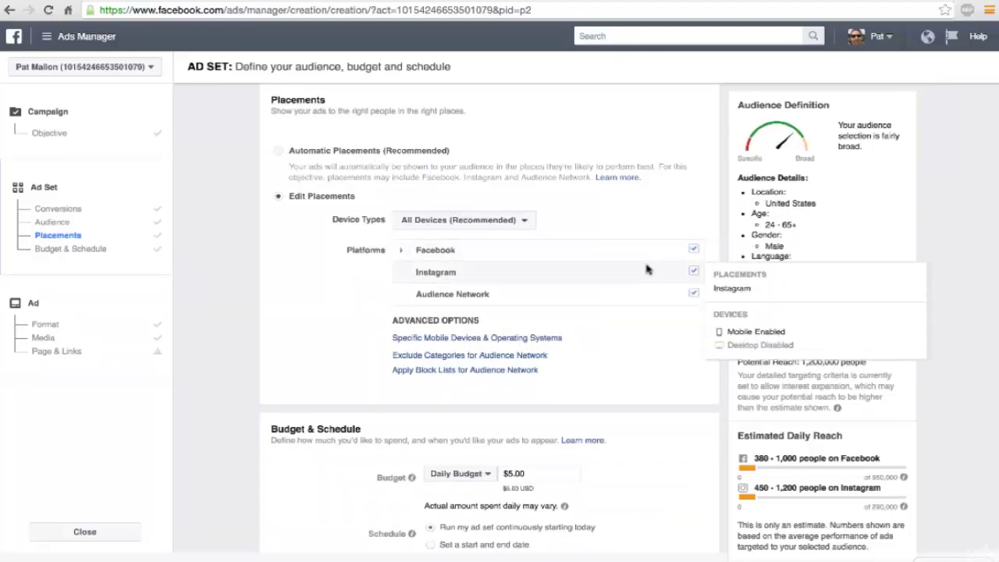
left_click(694, 272)
mouse_move(694, 295)
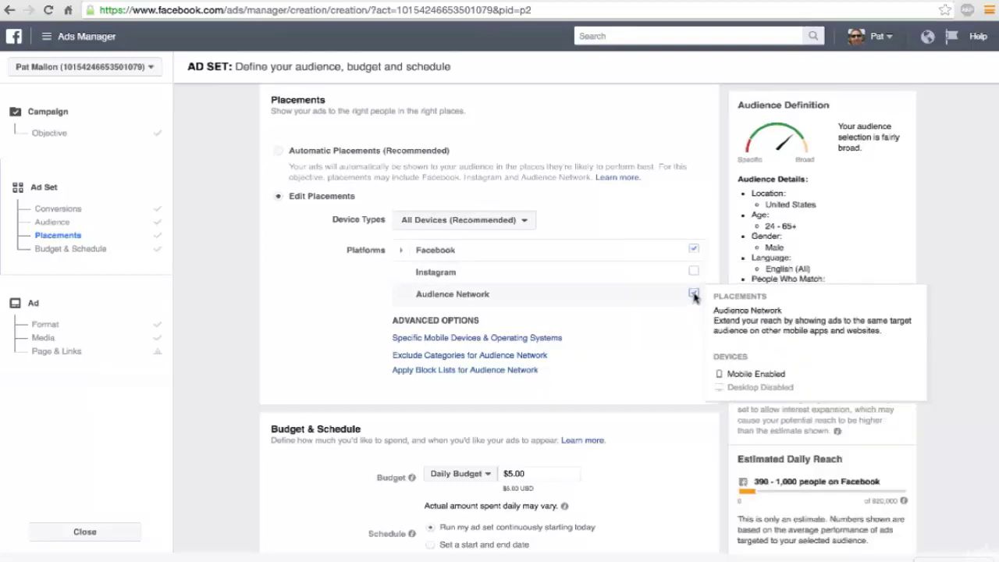
left_click(694, 294)
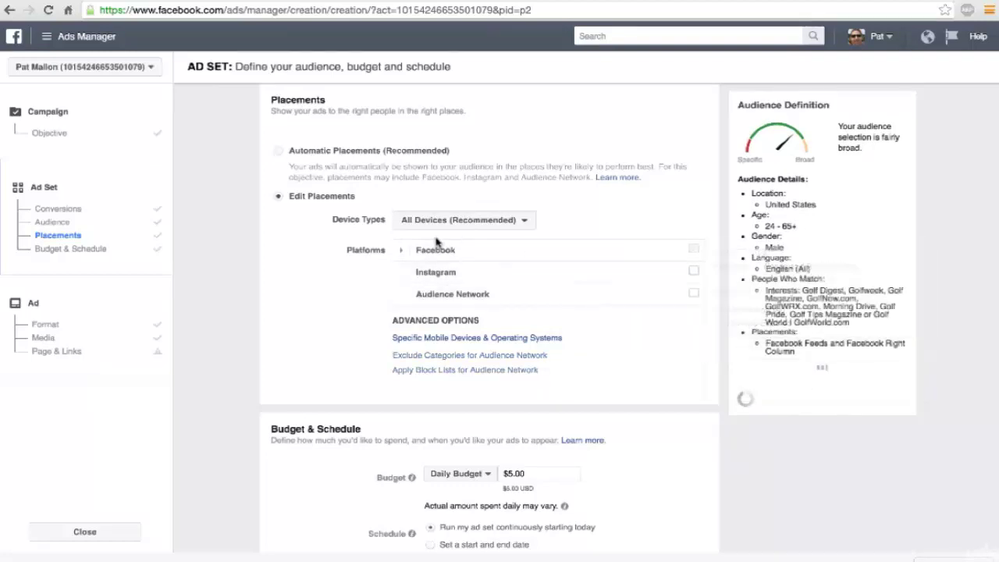
left_click(401, 250)
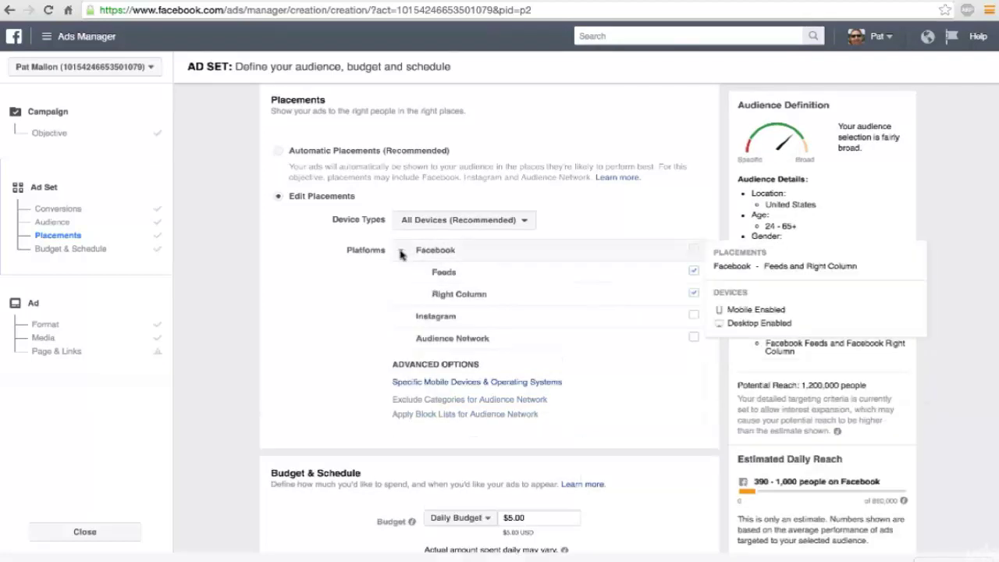
left_click(693, 295)
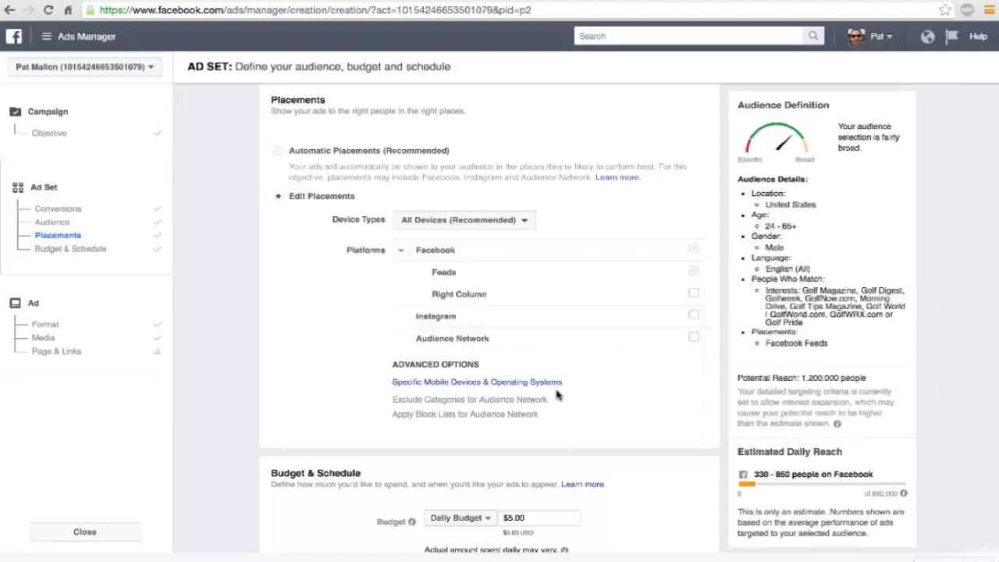
scroll(557, 394, "up", 1)
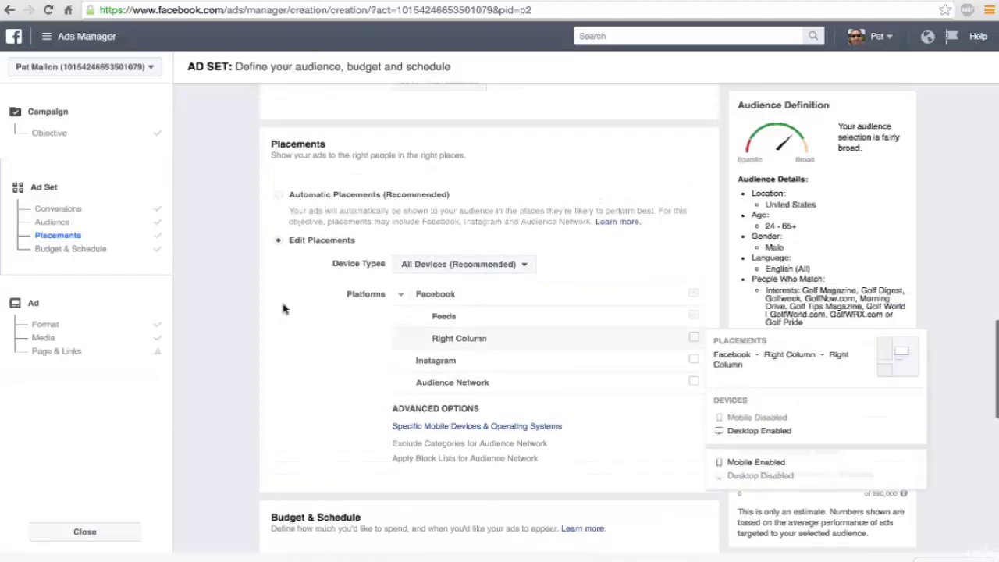
Step: Return to the ad's Format settings and copy the Golf Kings Shopify product page URL
left_click(48, 324)
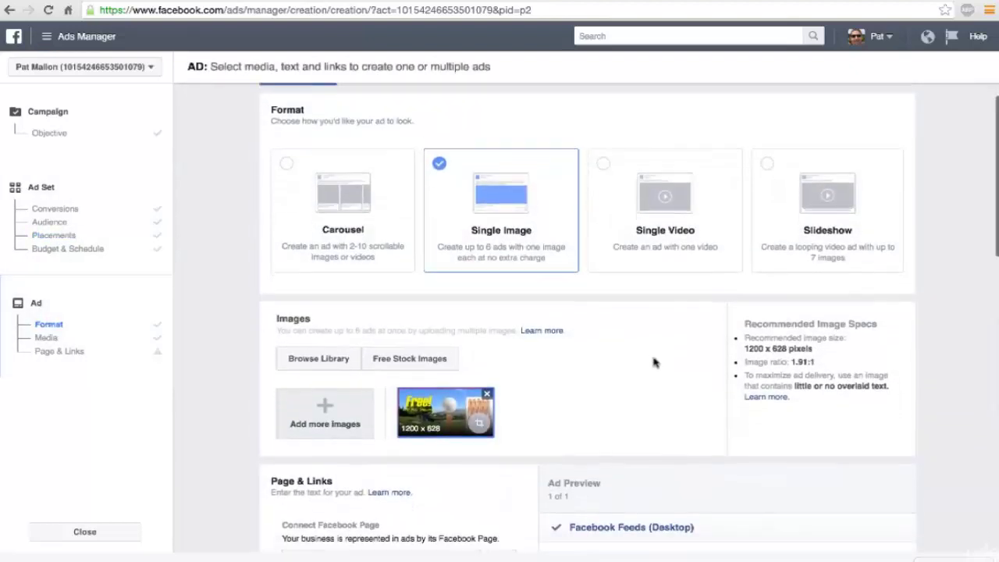
scroll(654, 362, "down", 5)
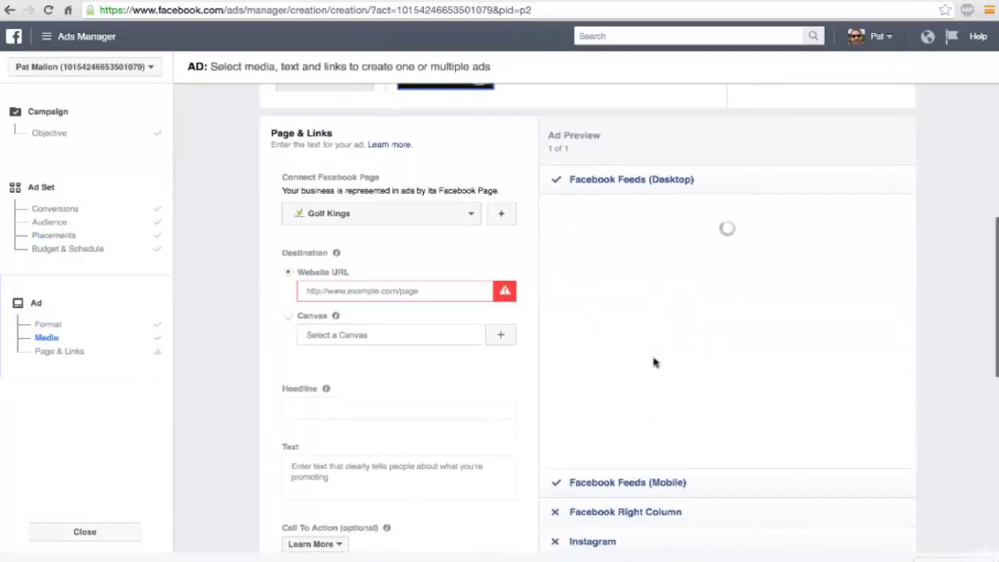
scroll(654, 363, "down", 3)
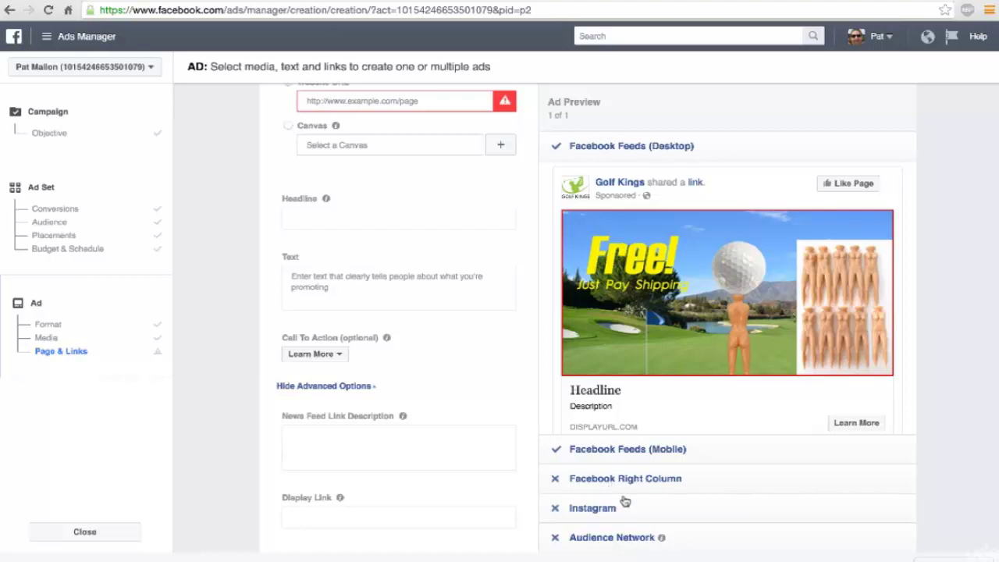
scroll(625, 501, "up", 3)
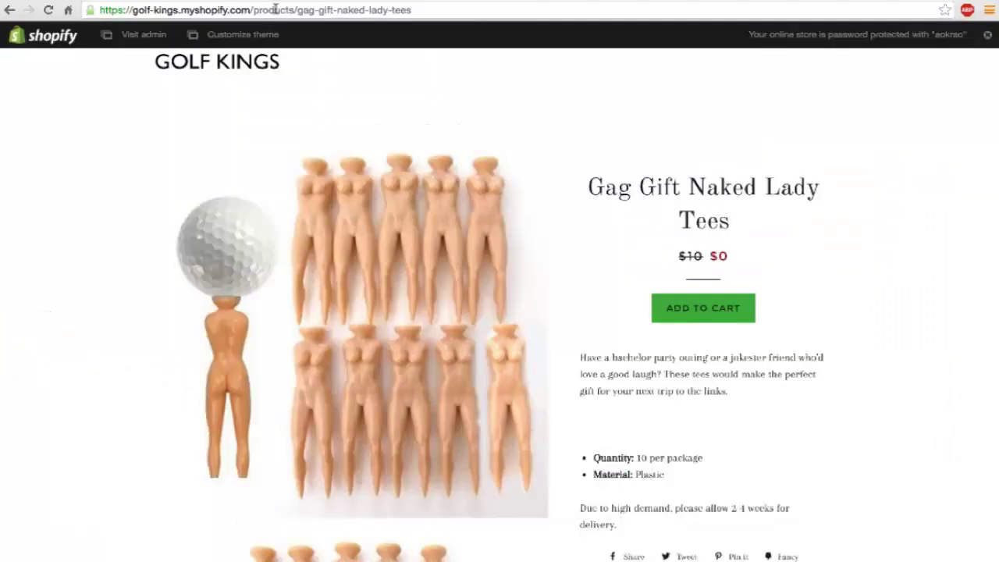
left_click(276, 9)
key("ctrl+c")
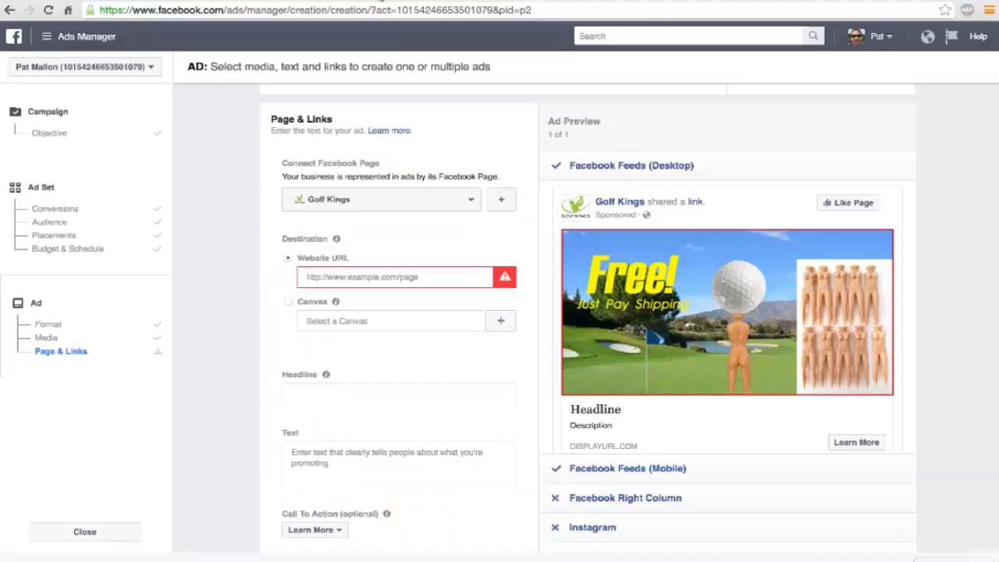
Step: Paste the Shopify product URL as the ad's website URL, loading the 'Gag Gift Naked Lady Tees' headline
left_click(343, 277)
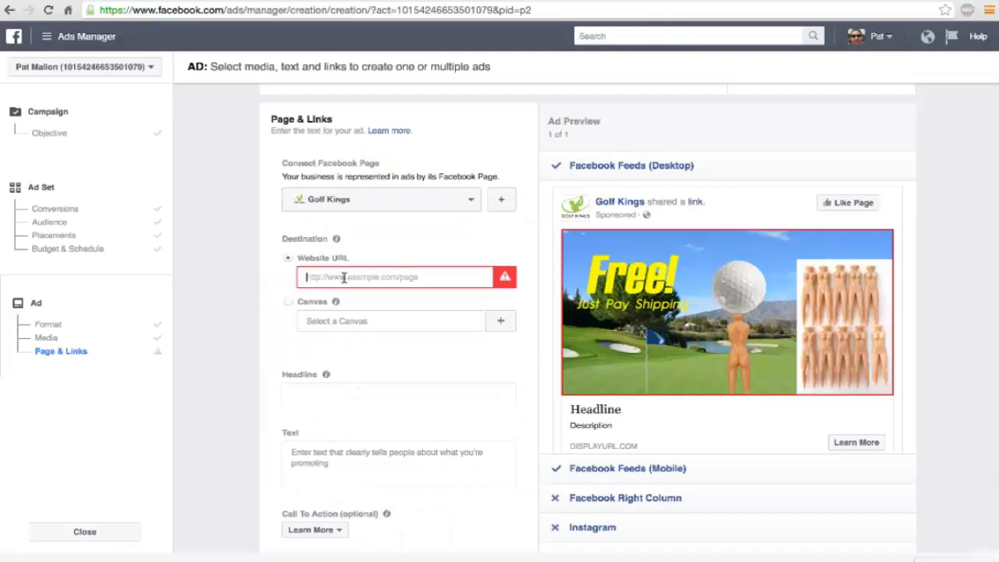
key("ctrl+v")
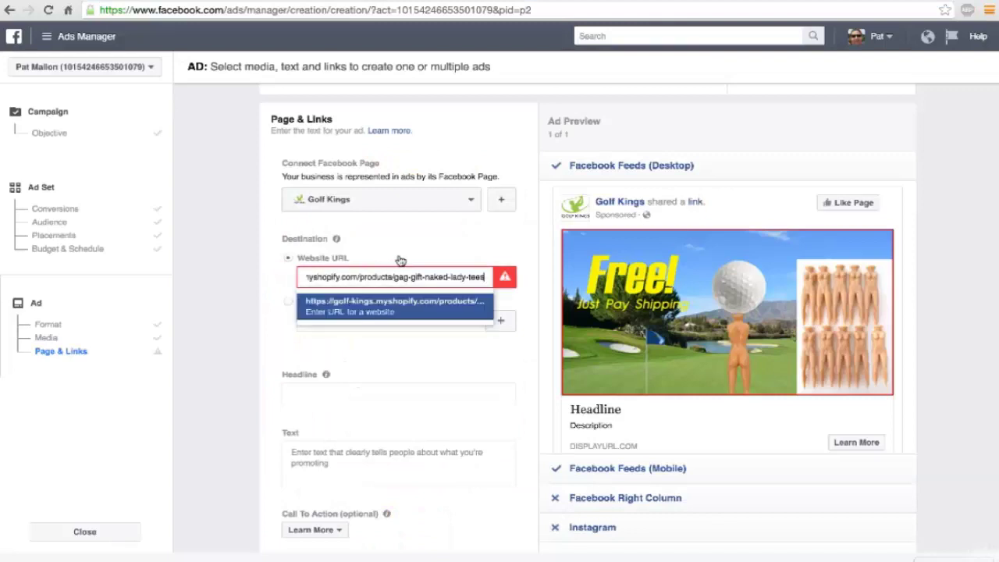
left_click(400, 260)
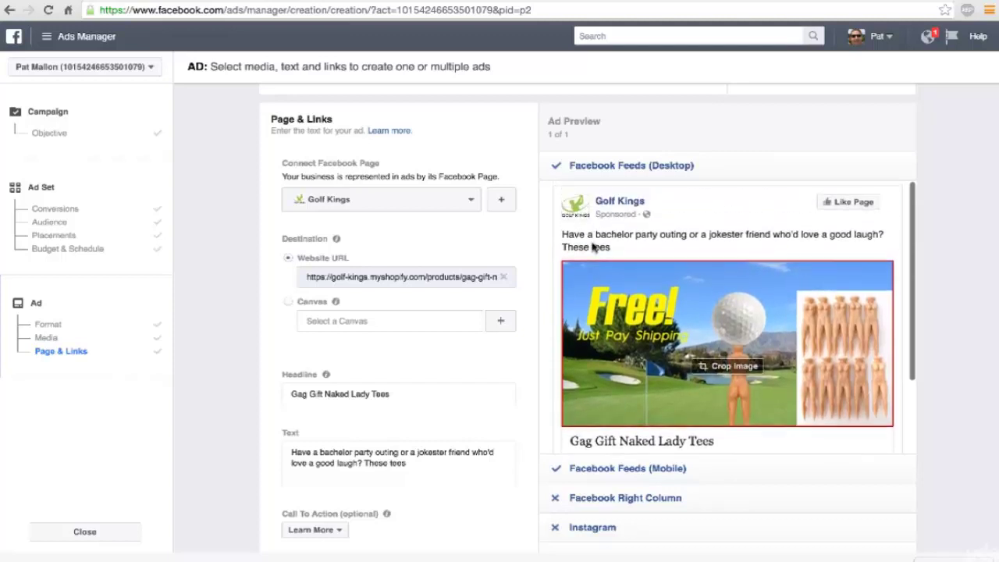
scroll(569, 245, "down", 1)
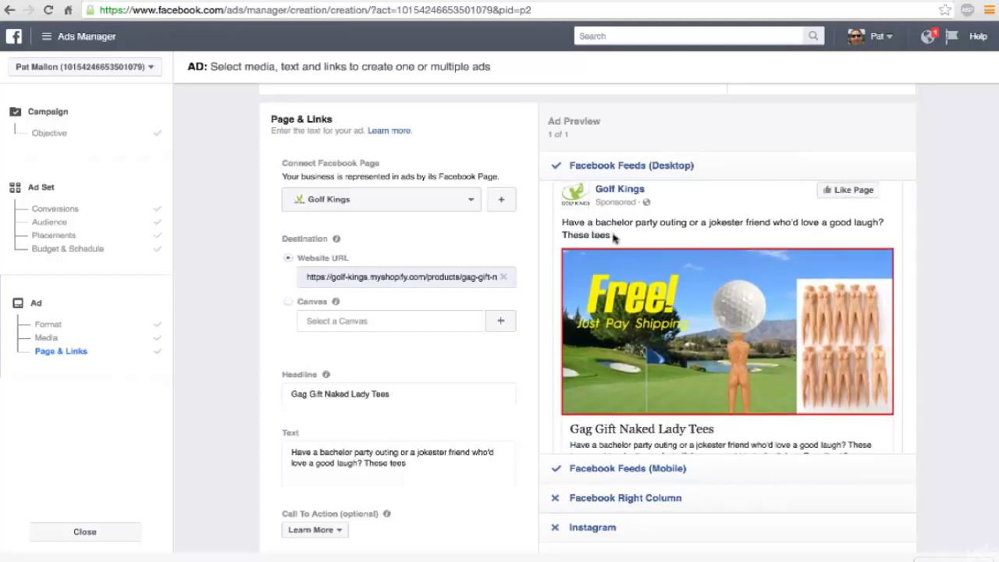
scroll(572, 226, "down", 2)
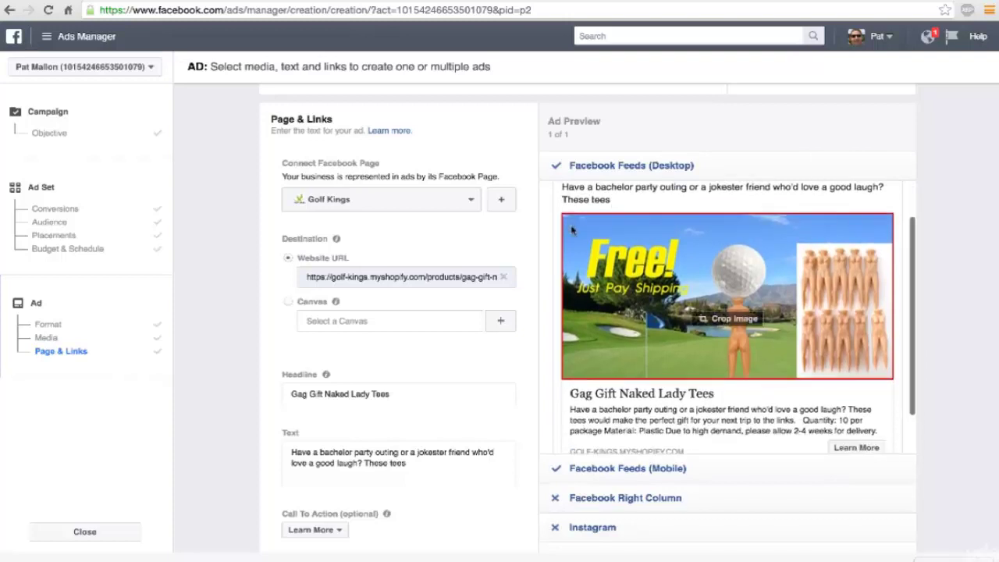
scroll(571, 230, "up", 2)
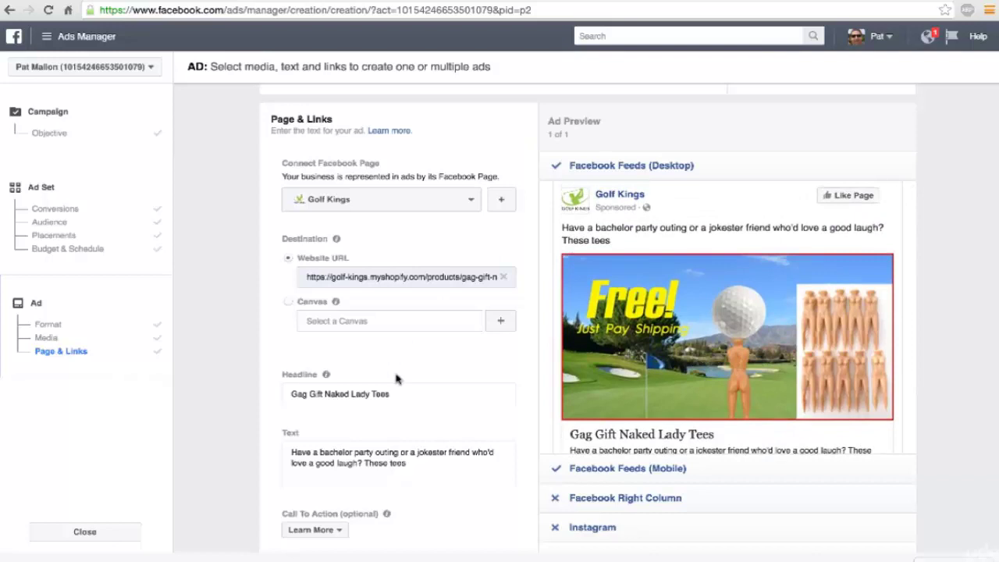
Step: Rewrite the ad body to 'Need a good laugh…? Grab these novelty tees today for FREE. Just pay the shipping.'
double_click(365, 464)
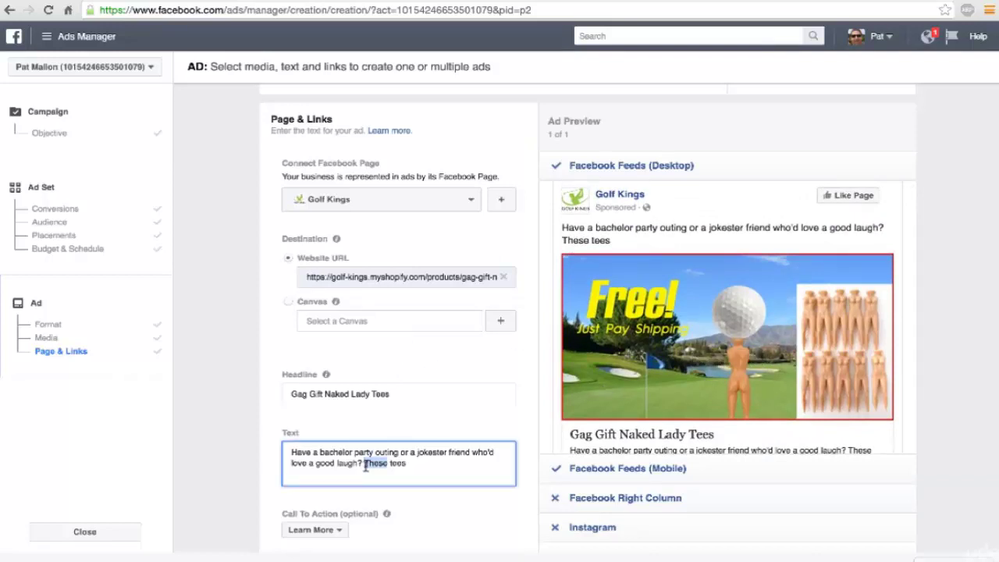
triple_click(365, 464)
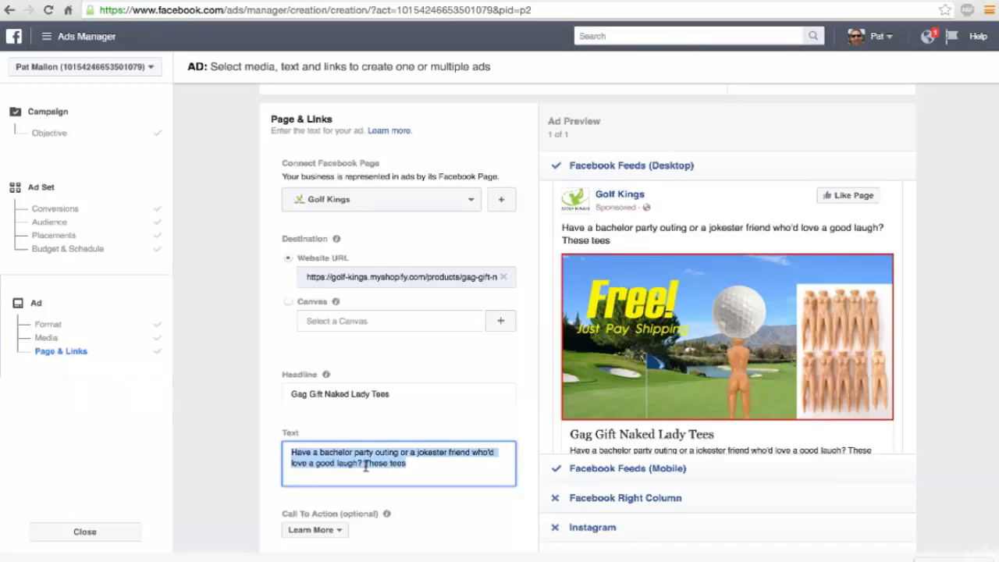
type("N")
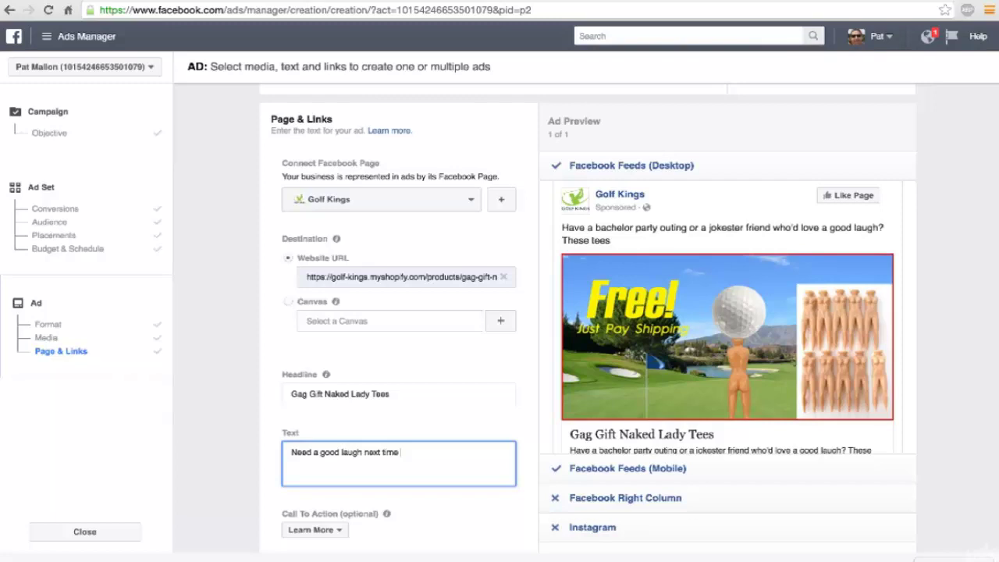
type("eed a good laugh next time")
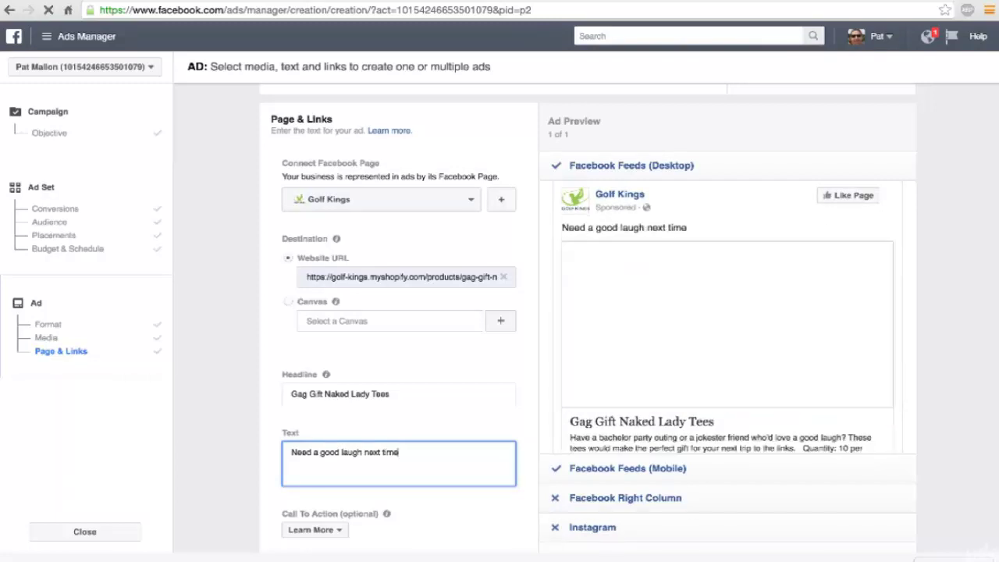
key("BackSpace")
key("BackSpace")
key("BackSpace")
type("the")
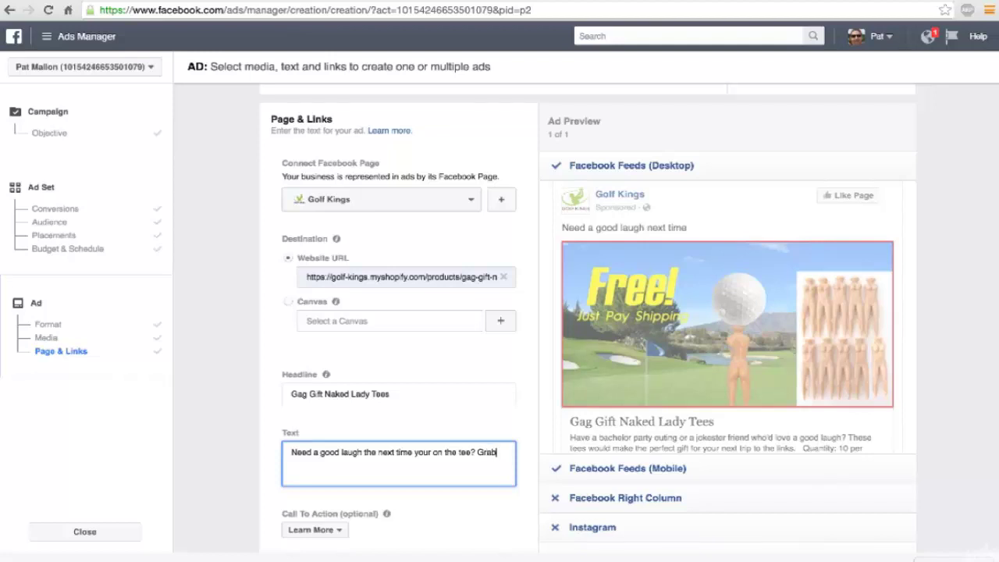
type("hese novelty tees")
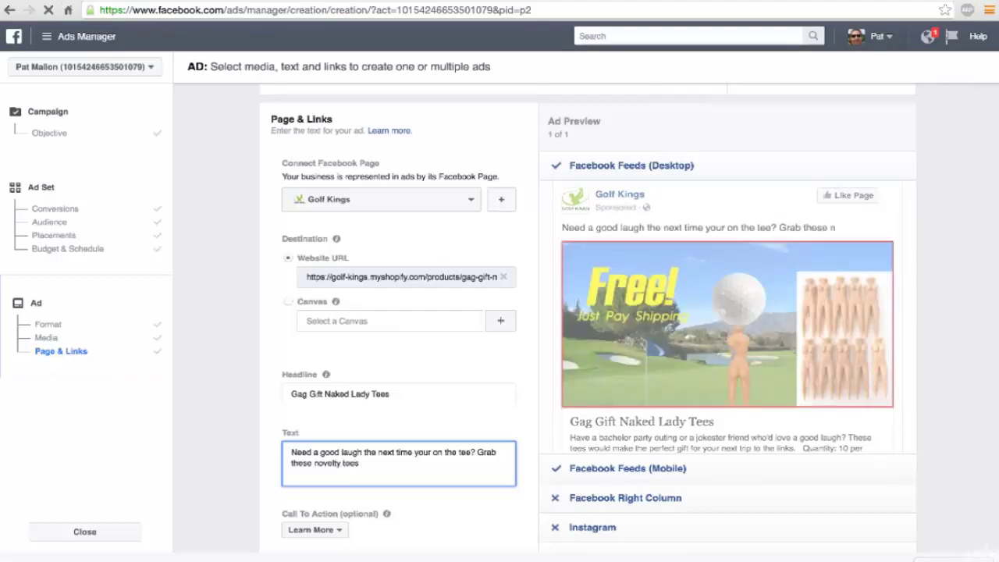
type("to")
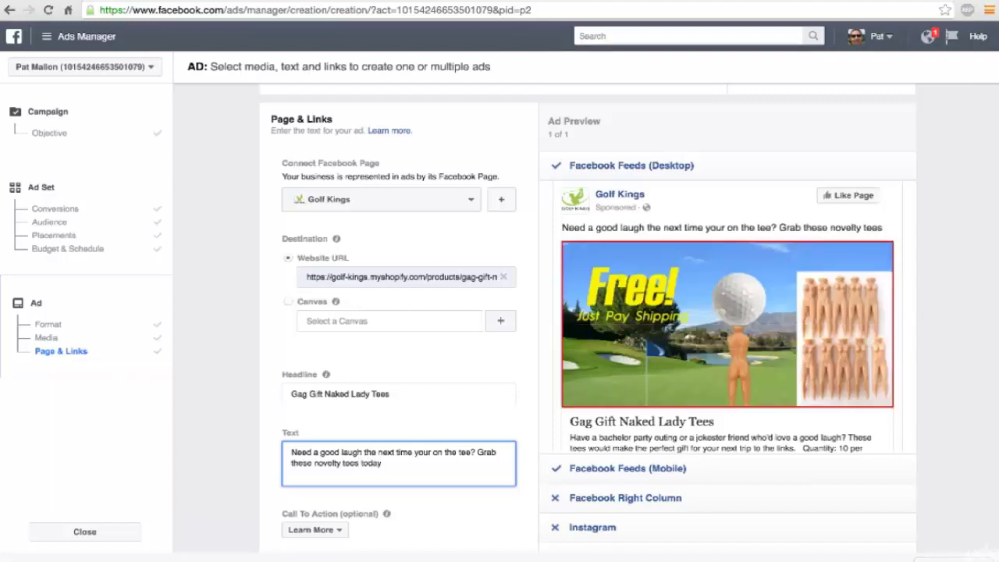
type("day for FREE")
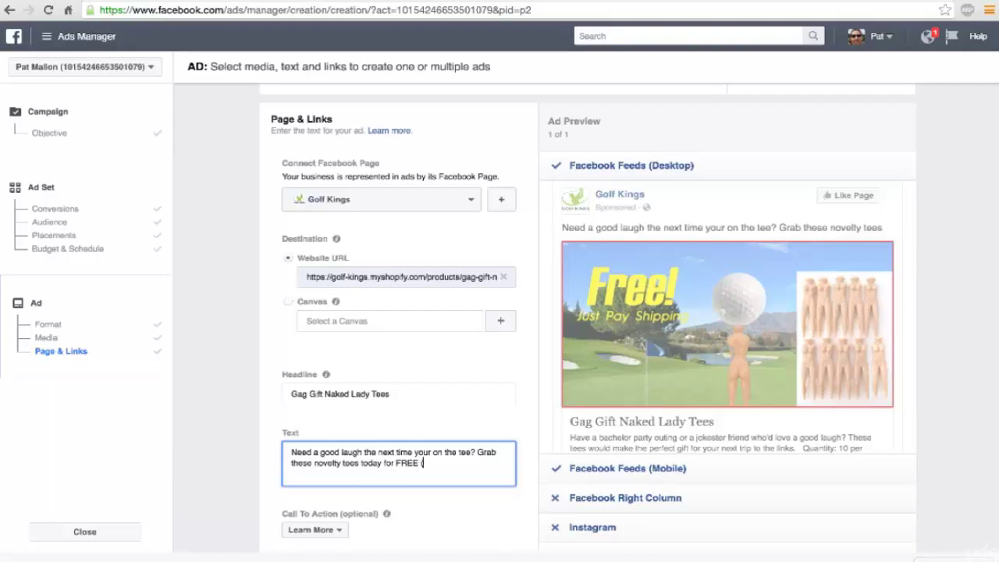
type(". Just pay the shipping.")
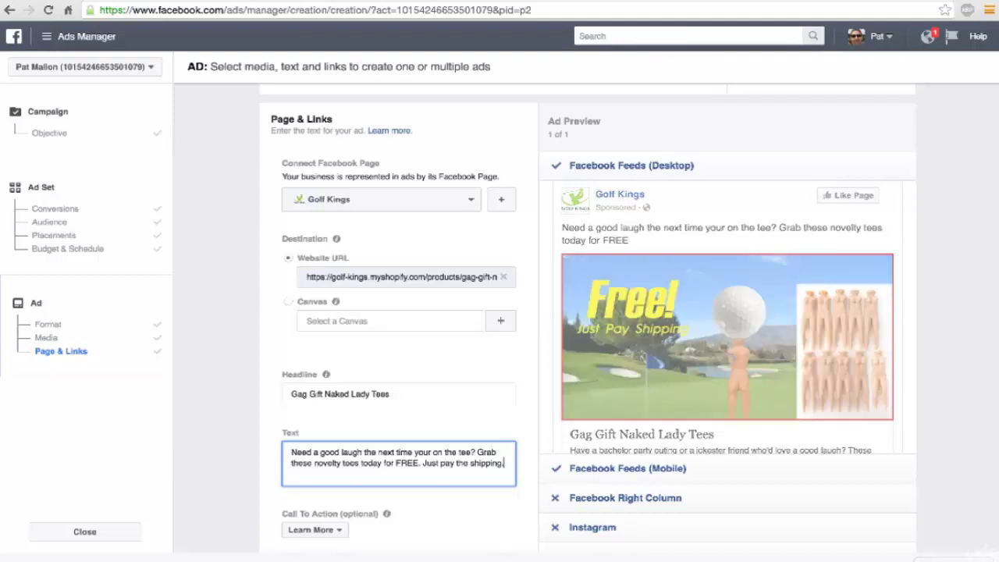
scroll(372, 437, "down", 1)
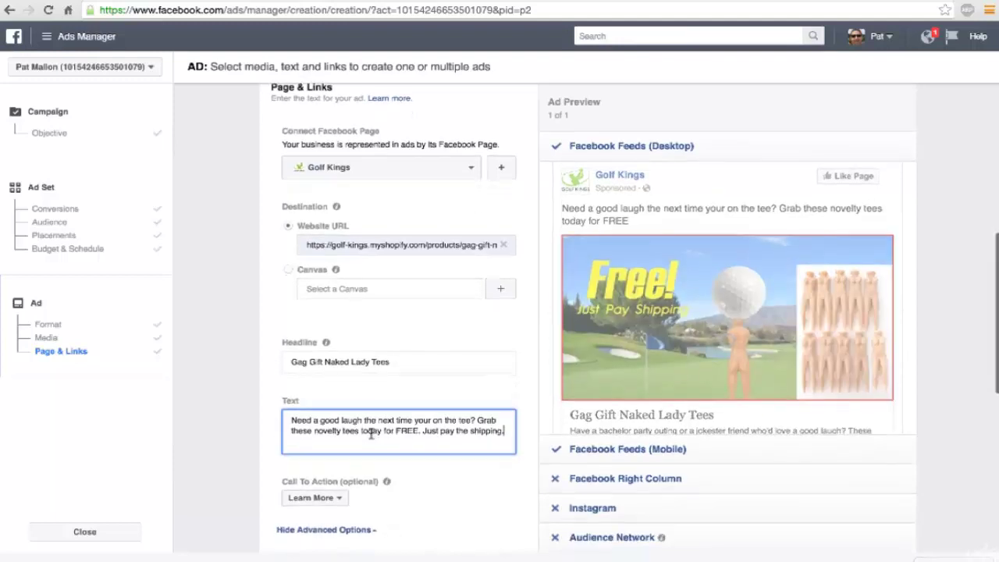
Step: Replace the headline with 'FREE! Just Pay Shipping'
triple_click(349, 357)
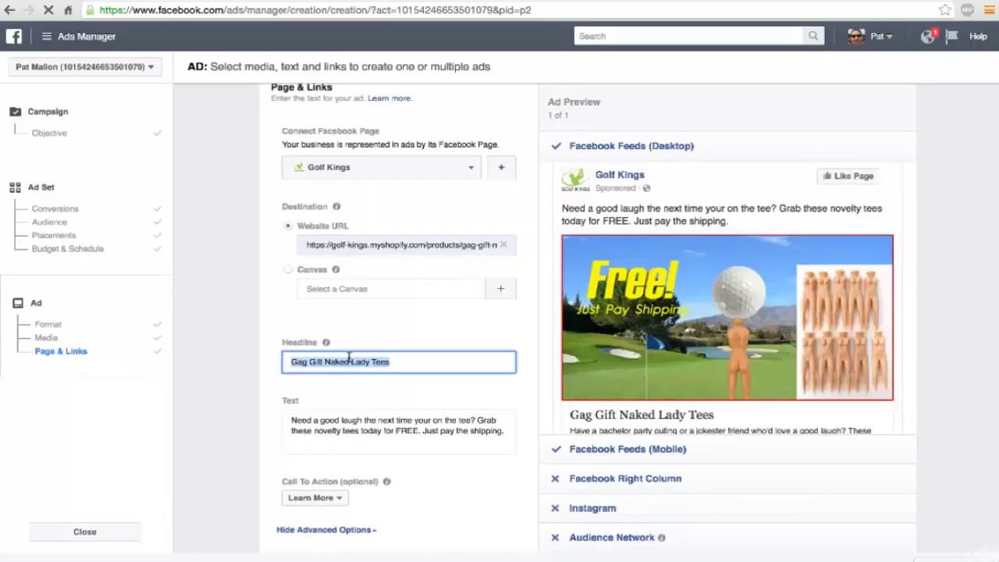
type("FREE")
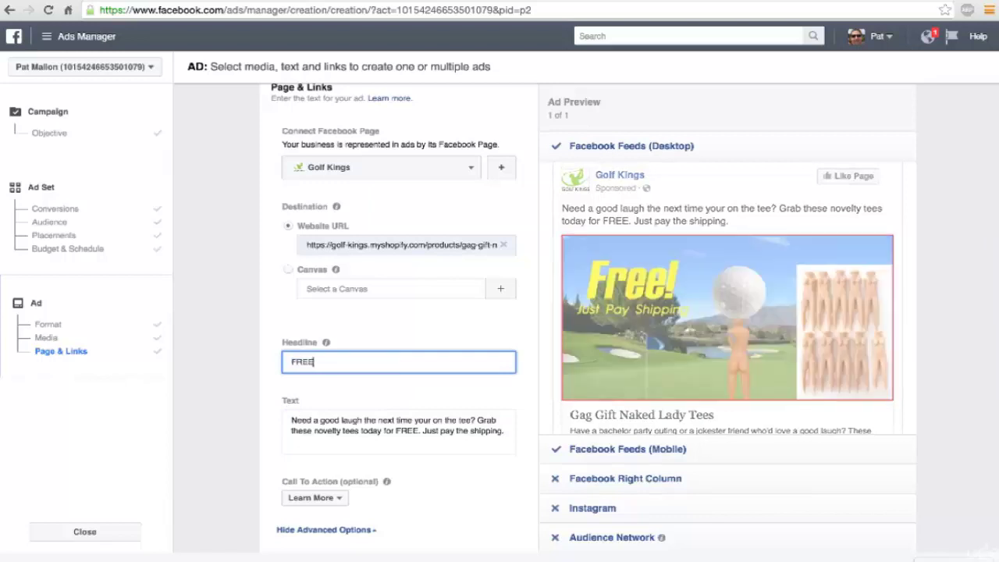
type("! Just")
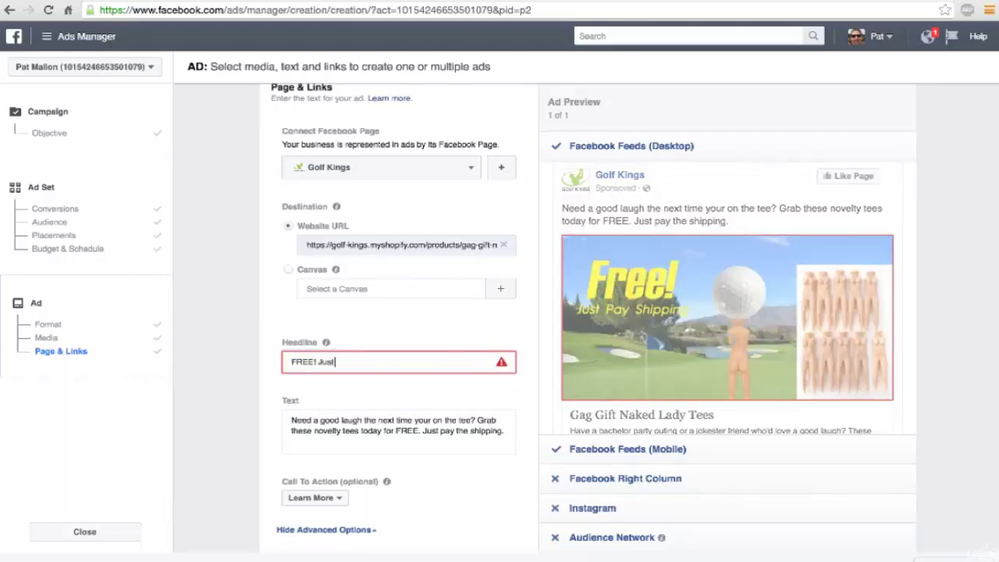
type(" Pay Sh")
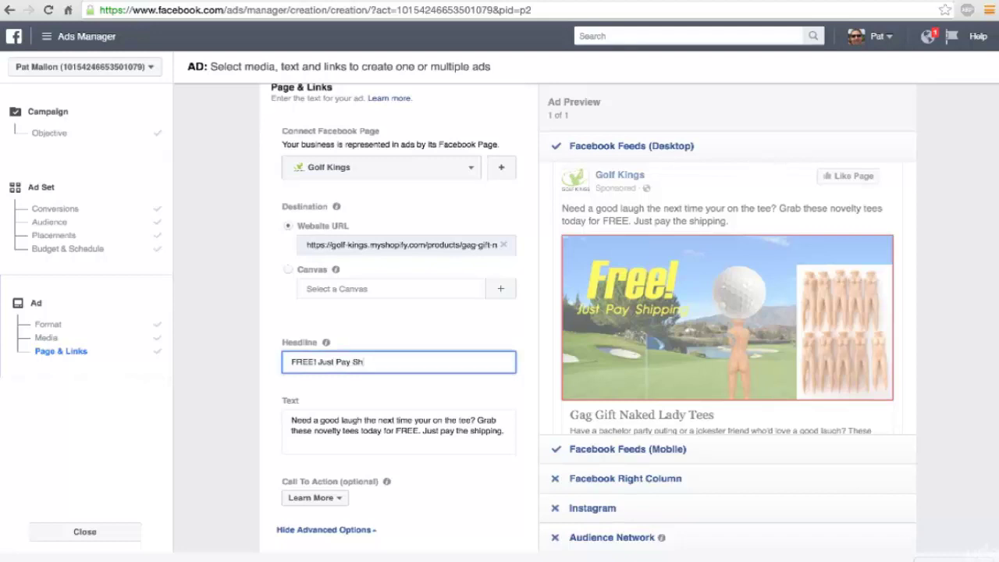
type("ipping")
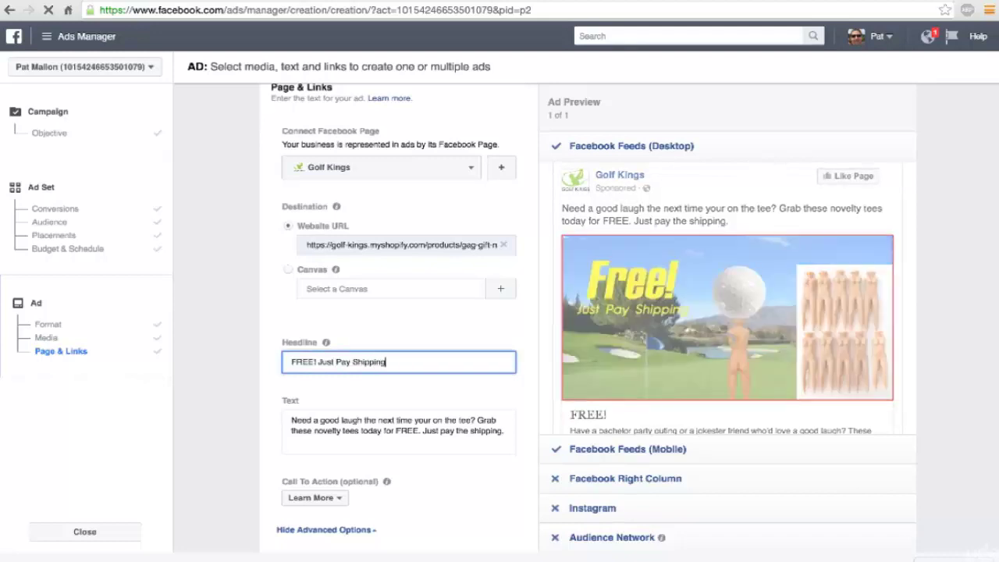
scroll(478, 405, "down", 3)
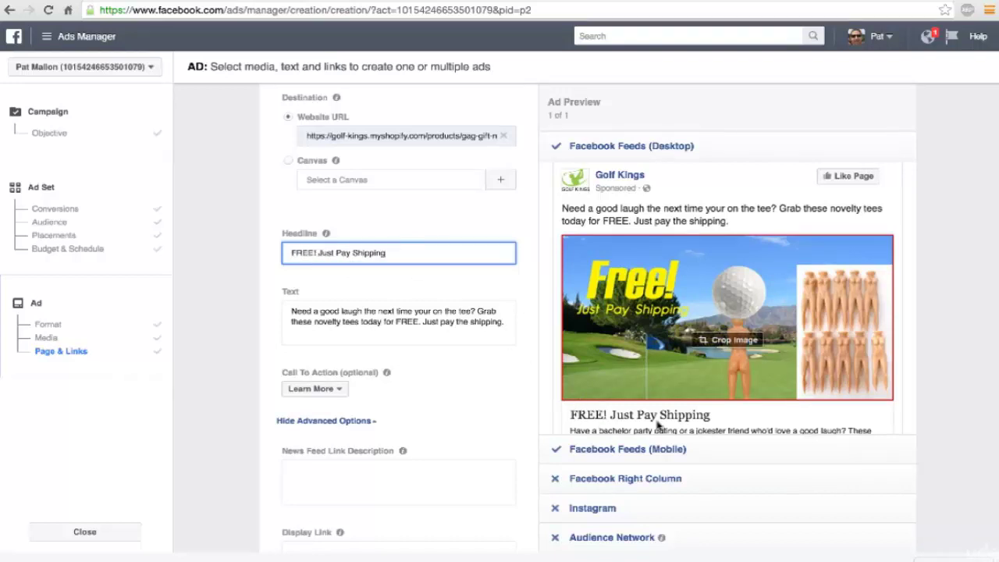
scroll(461, 380, "down", 1)
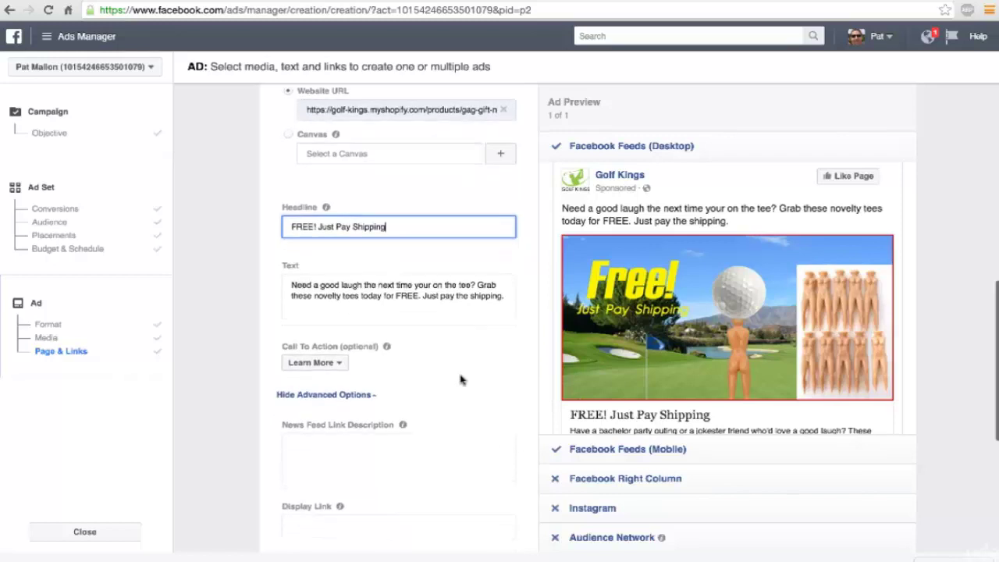
scroll(460, 379, "down", 2)
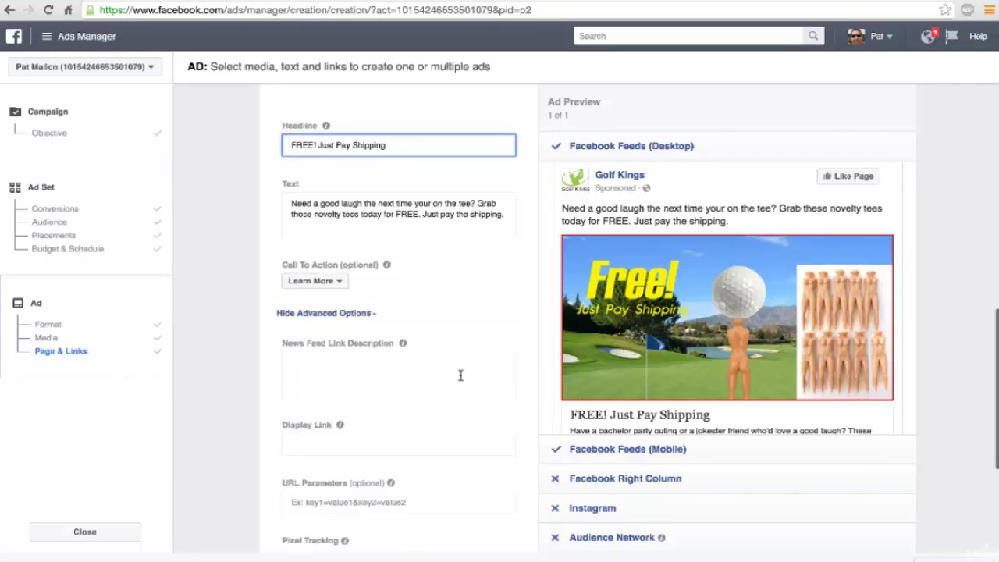
scroll(703, 343, "down", 2)
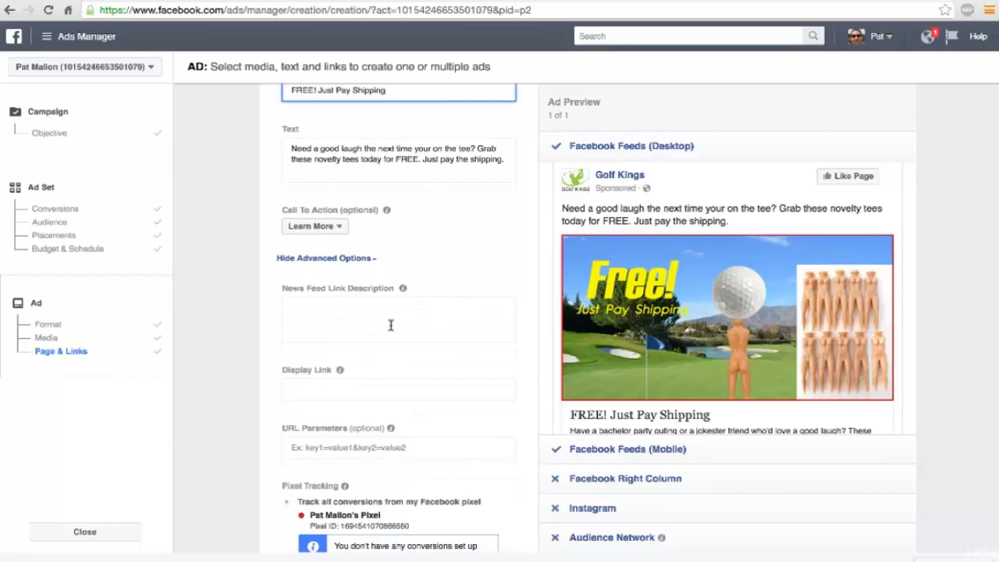
scroll(391, 324, "down", 3)
scroll(392, 327, "up", 4)
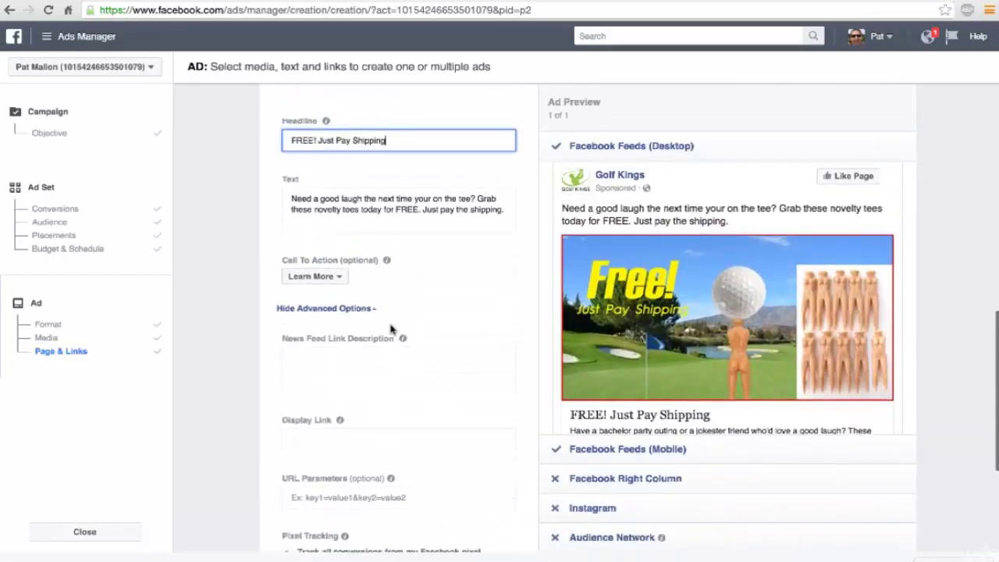
scroll(391, 327, "up", 4)
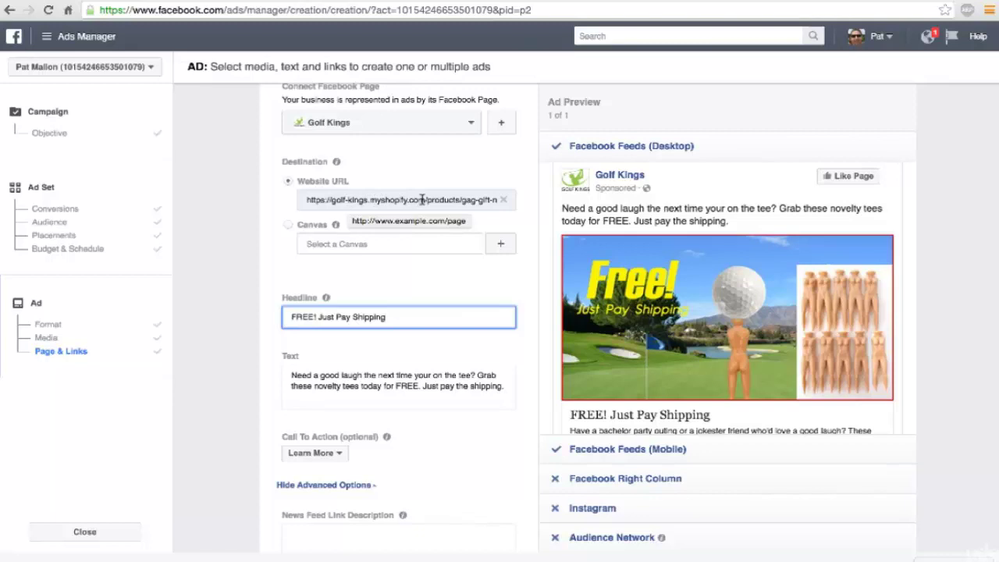
Step: Check the myshopify.com domain in the destination URL, then scroll down to the Display Link field
left_click_drag(423, 199, 372, 201)
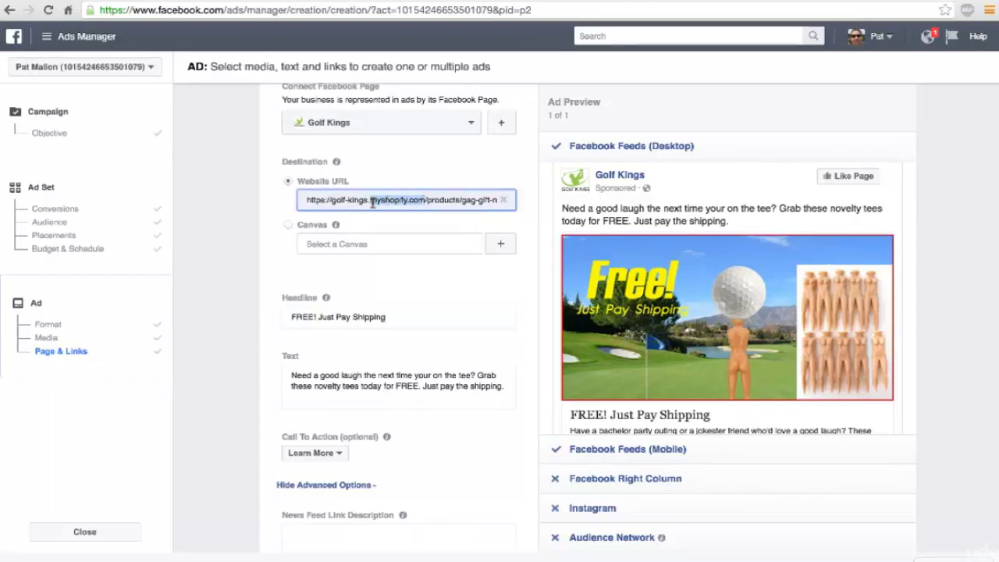
scroll(373, 202, "down", 2)
scroll(378, 137, "down", 3)
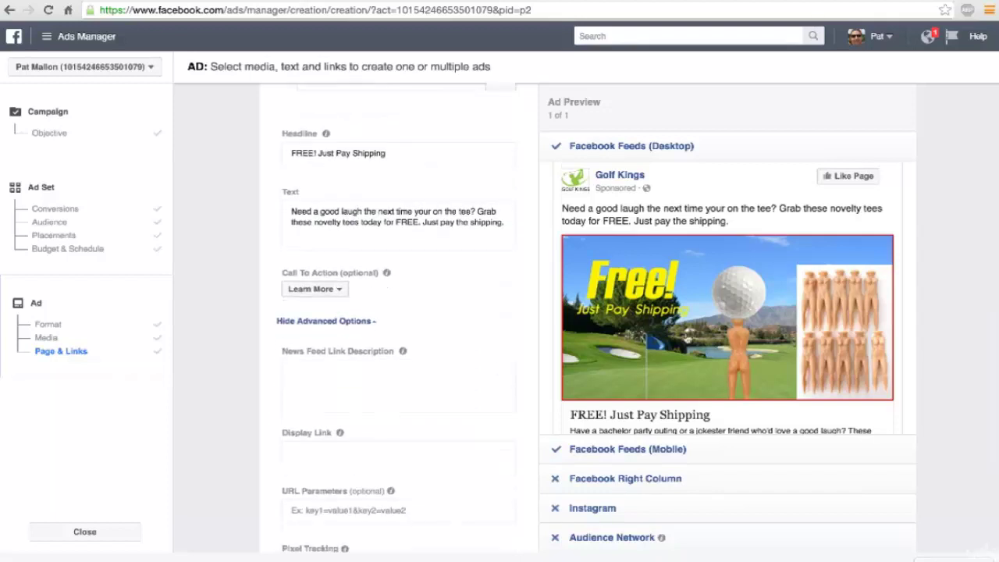
scroll(687, 339, "down", 2)
scroll(910, 355, "down", 2)
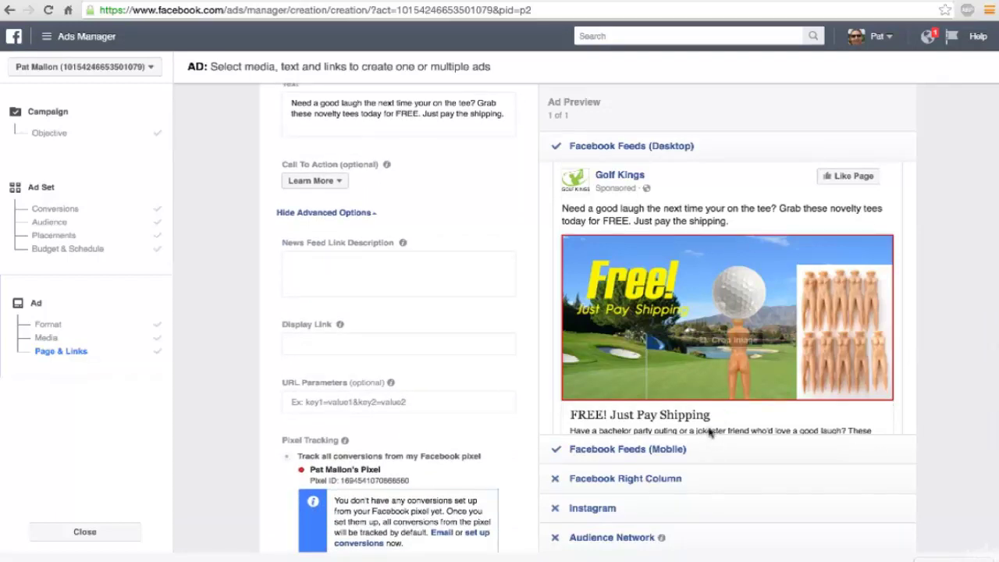
scroll(707, 429, "down", 3)
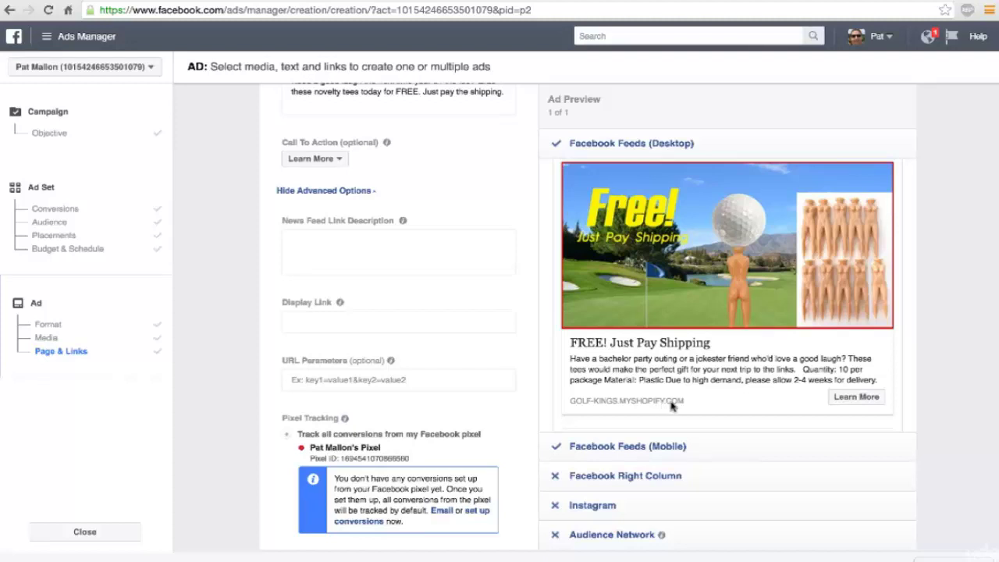
Step: Enter golfkings.com as the ad's display link
left_click(342, 322)
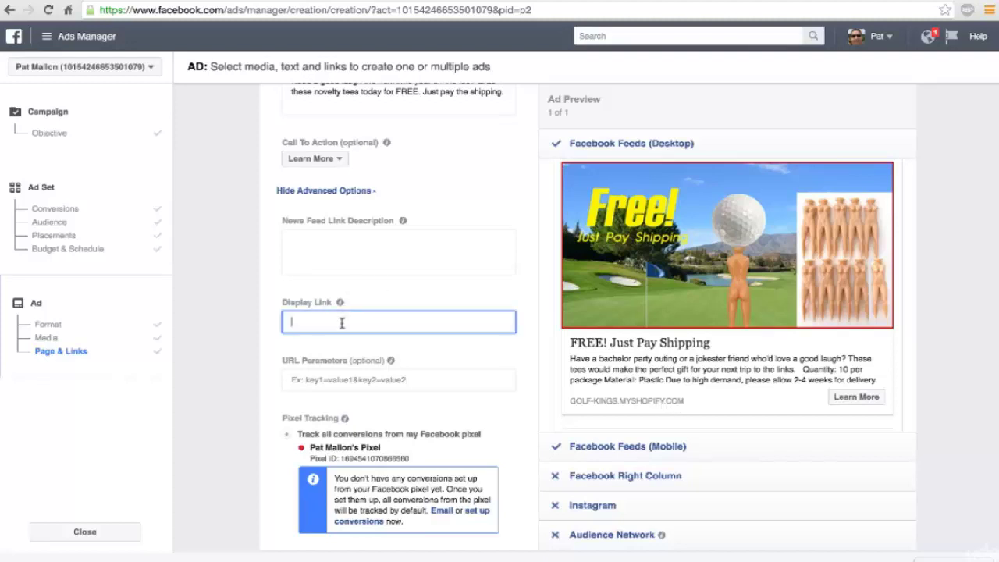
type("golfkings.com")
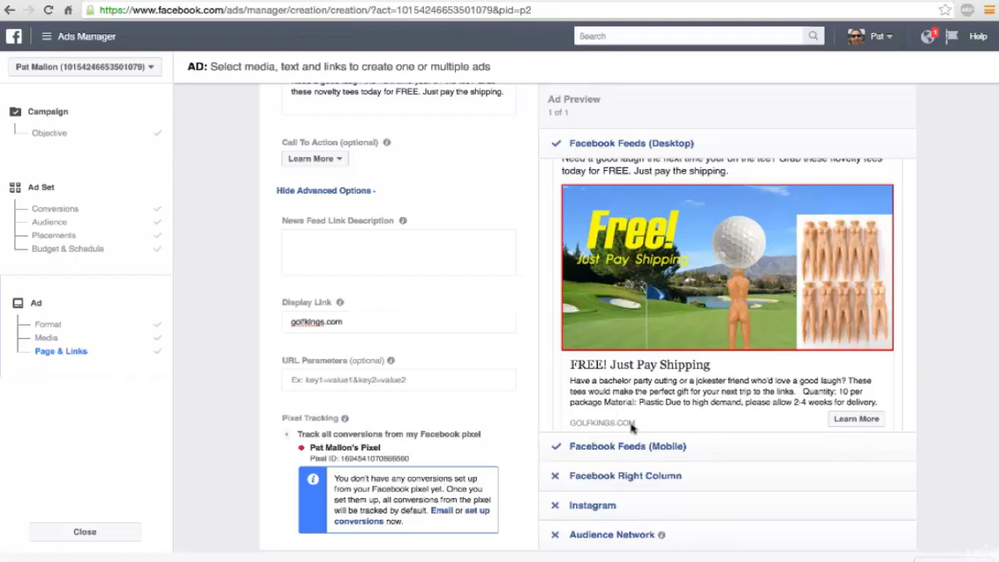
scroll(373, 293, "up", 1)
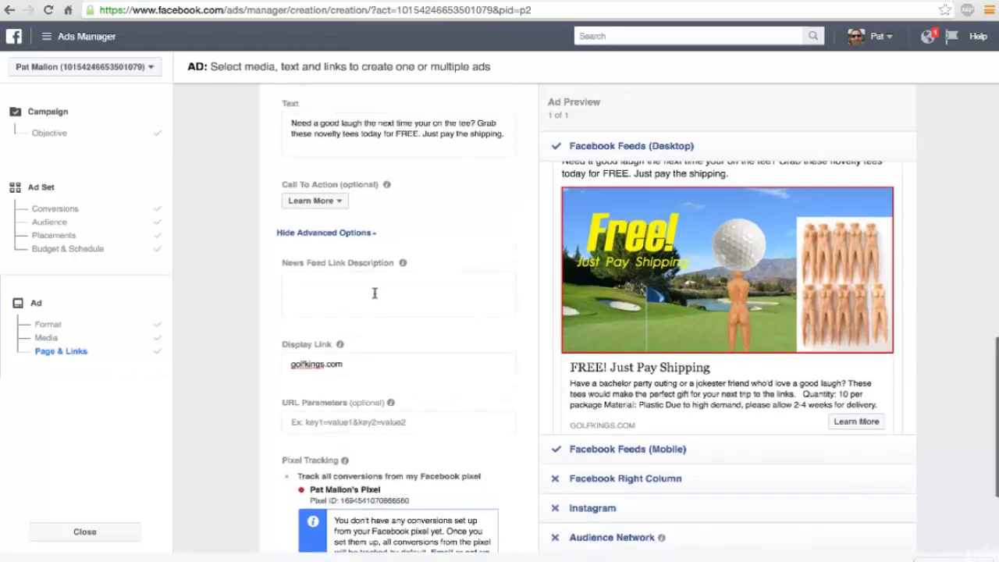
left_click(325, 204)
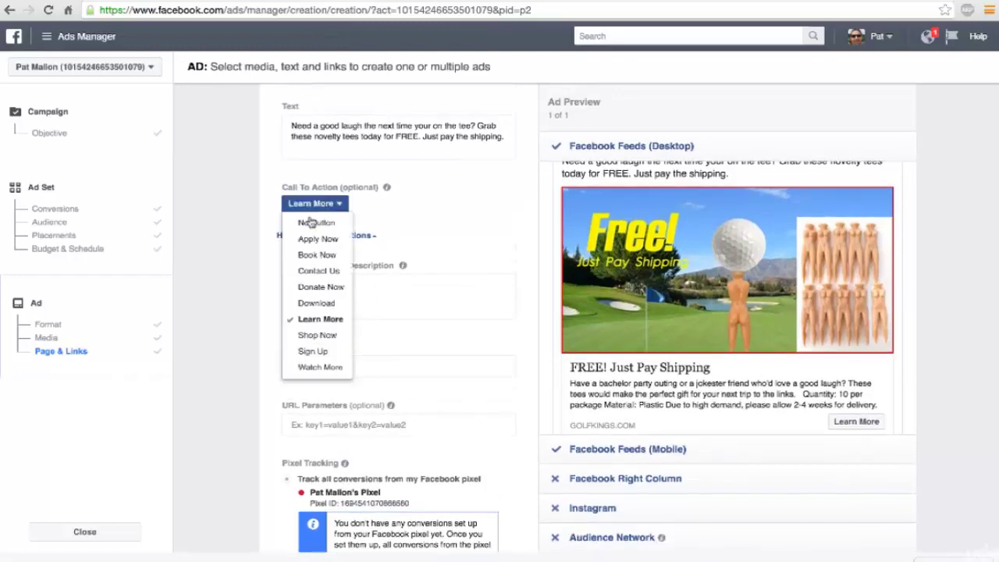
left_click(319, 336)
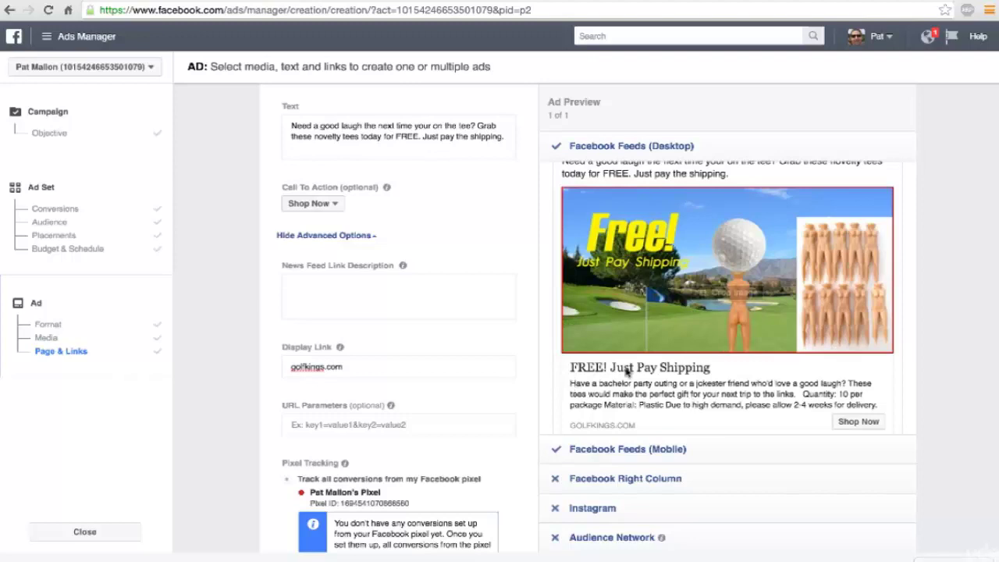
scroll(497, 358, "up", 1)
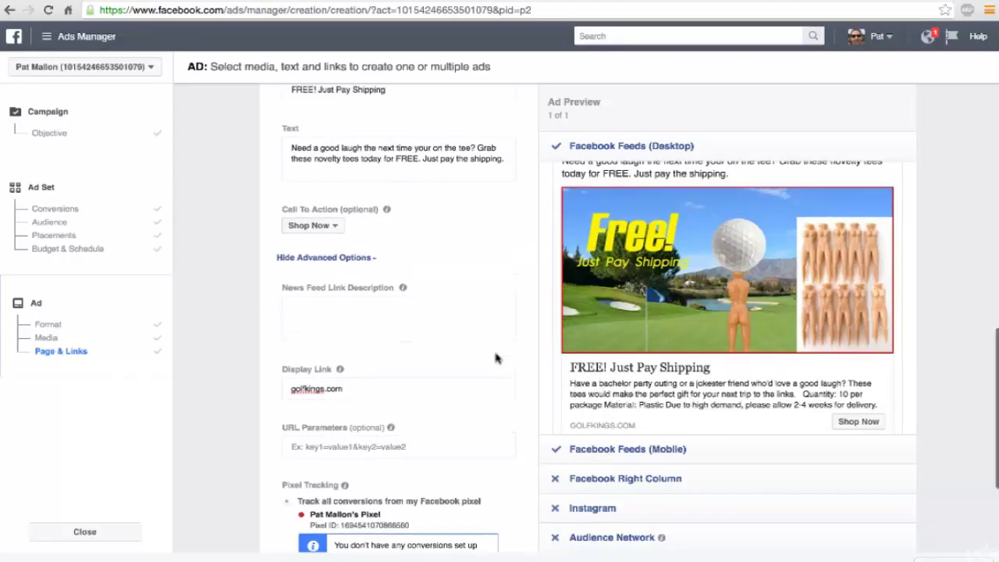
scroll(496, 357, "down", 1)
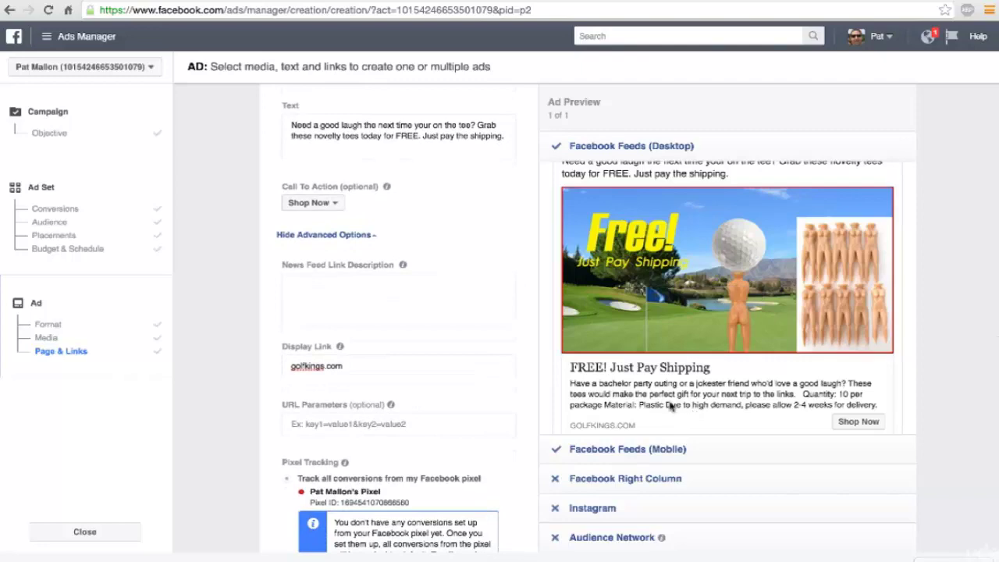
scroll(435, 357, "down", 3)
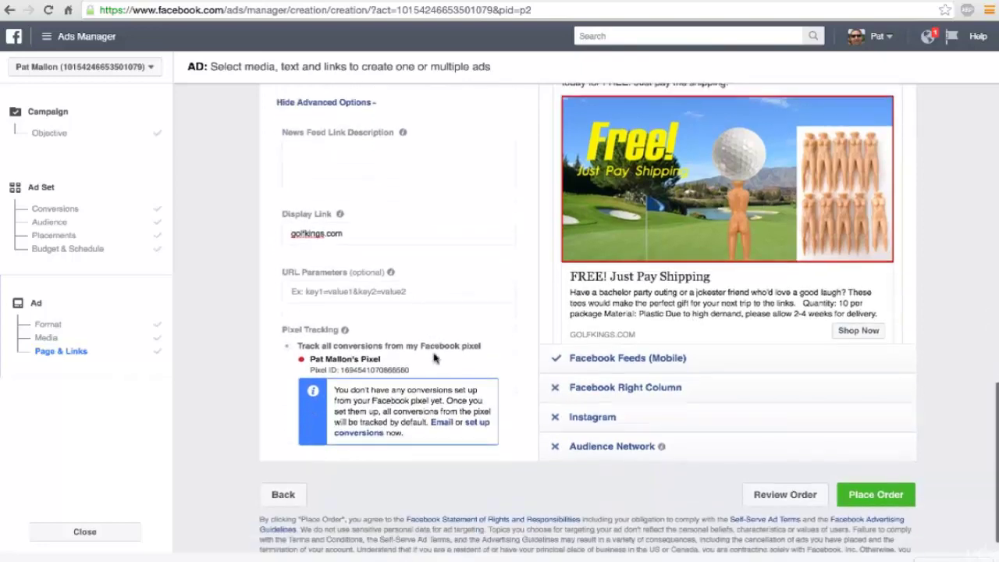
scroll(435, 356, "up", 1)
scroll(418, 306, "up", 2)
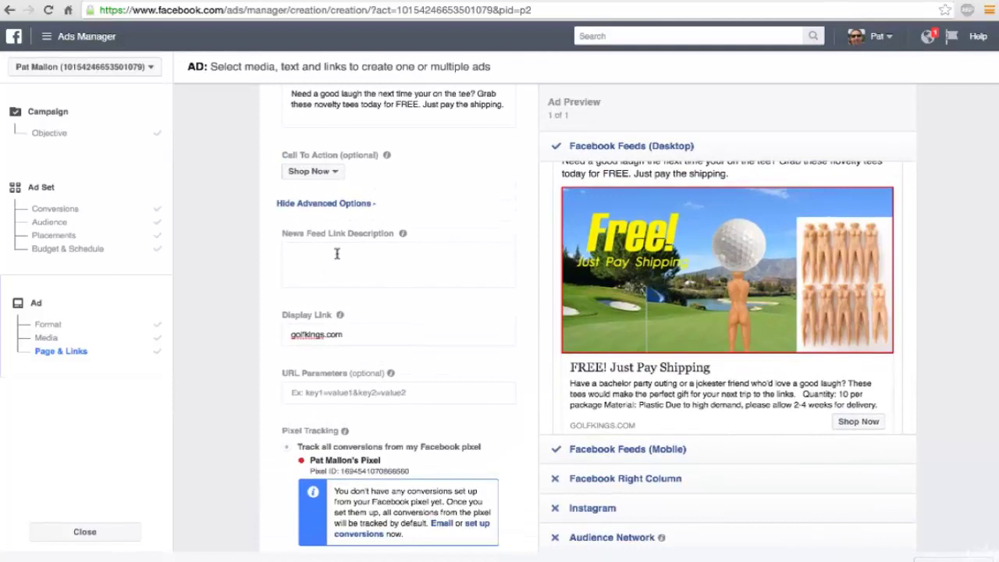
Step: Enter the link description 'The perfect gag gift for the fun-loving golfers you know!' and check the preview
left_click(337, 254)
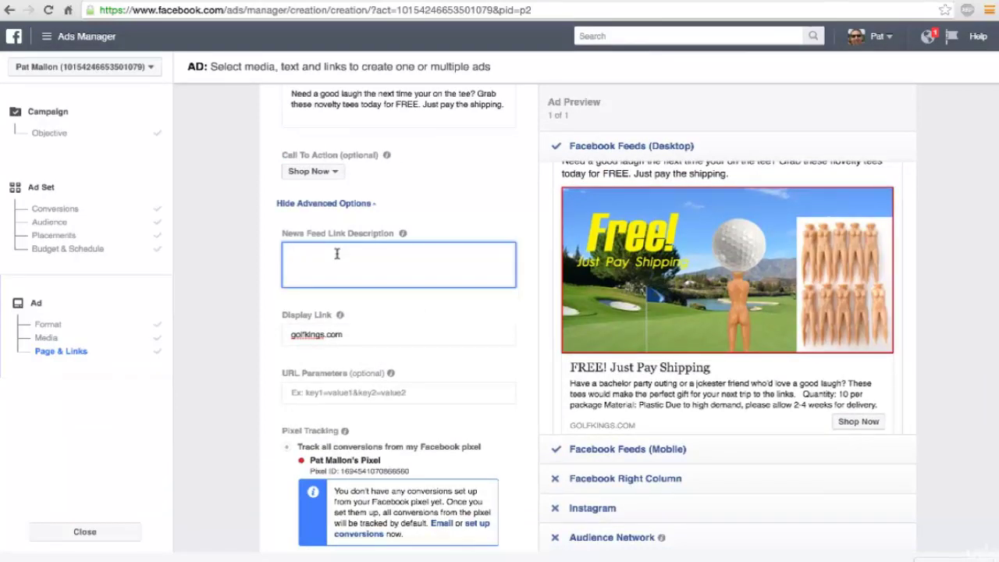
type("The perfect gift for")
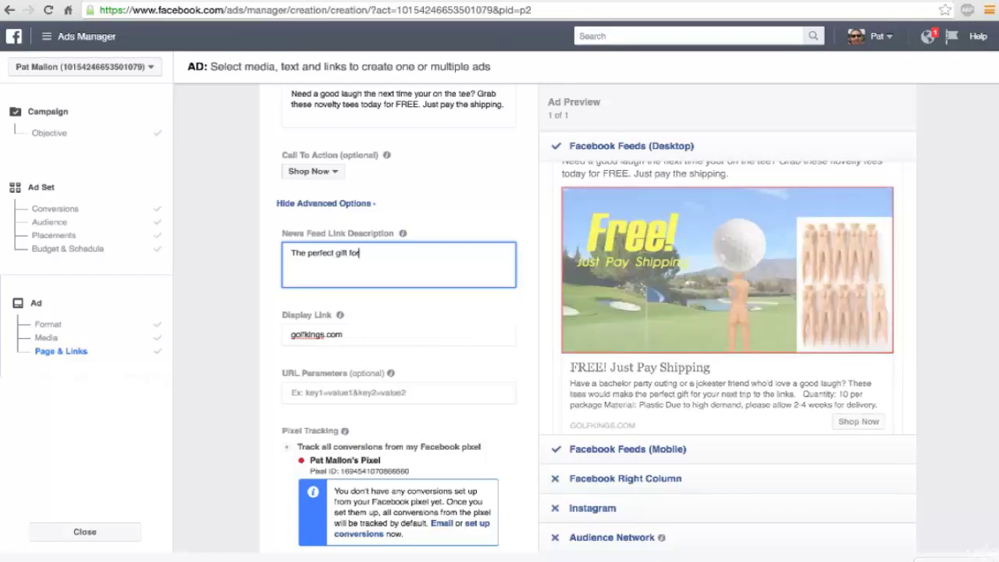
key("BackSpace")
key("BackSpace")
key("BackSpace")
key("BackSpace")
key("BackSpace")
key("BackSpace")
key("BackSpace")
type("ag")
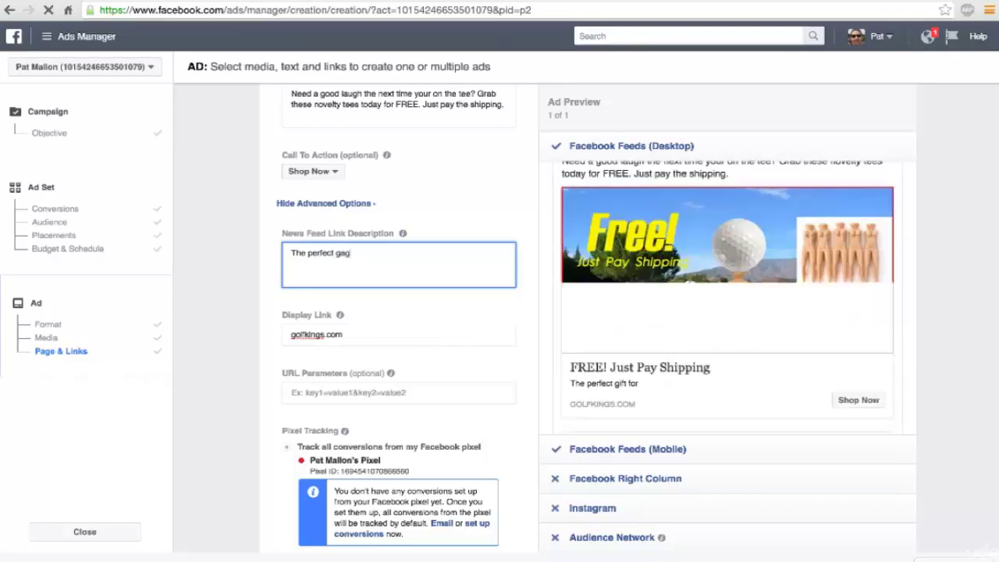
type(" gift")
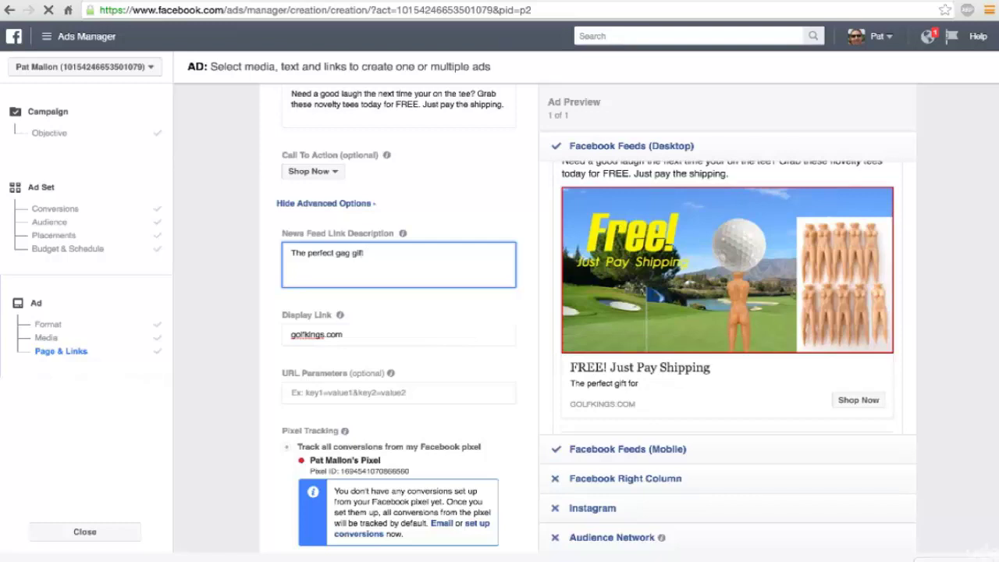
type(" for")
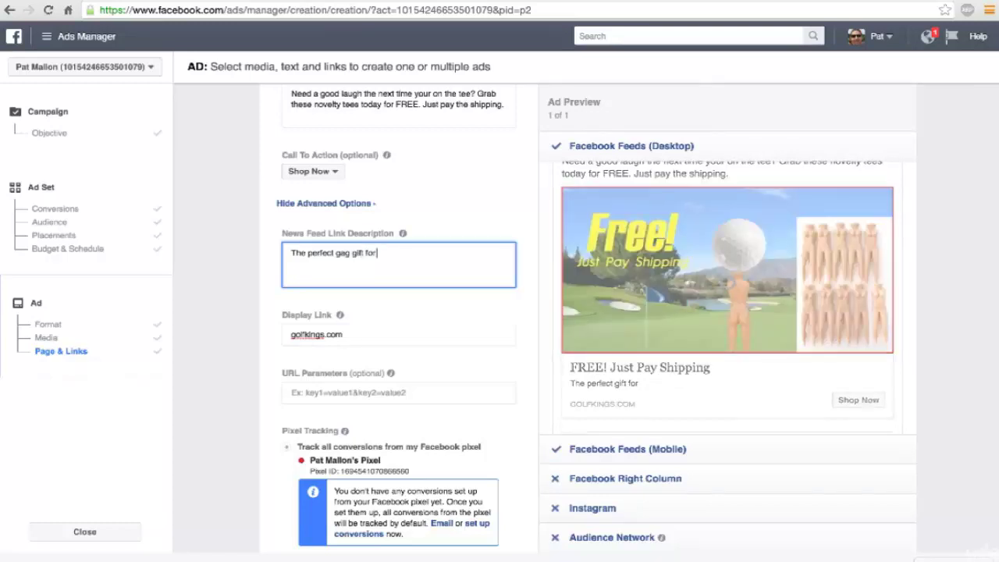
type(" the")
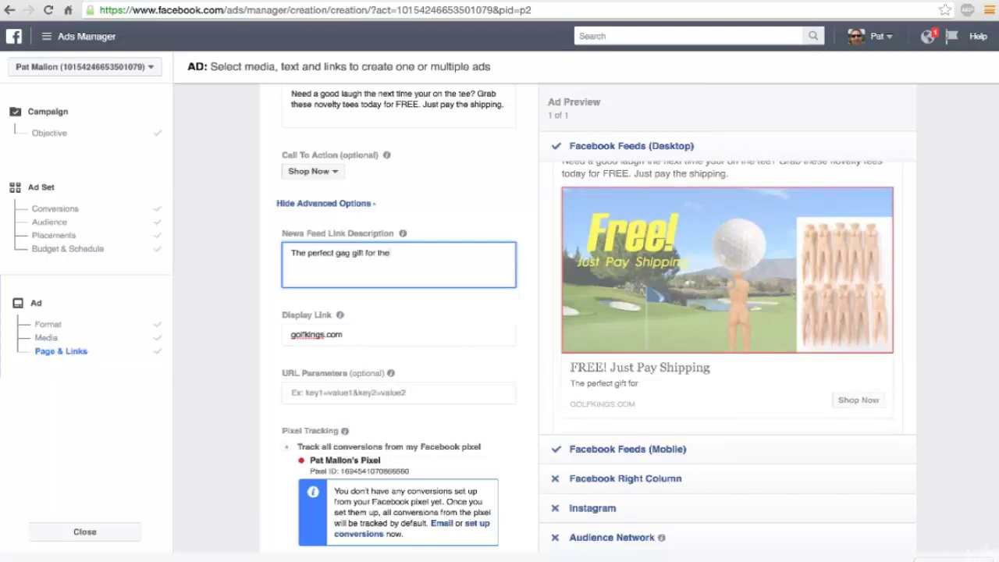
type(" f")
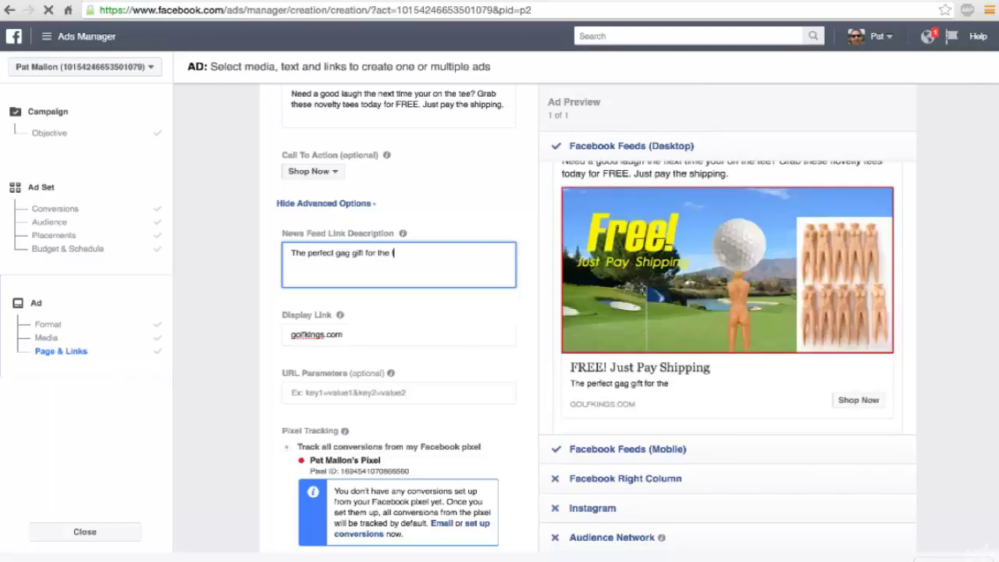
type("un-loving golfers")
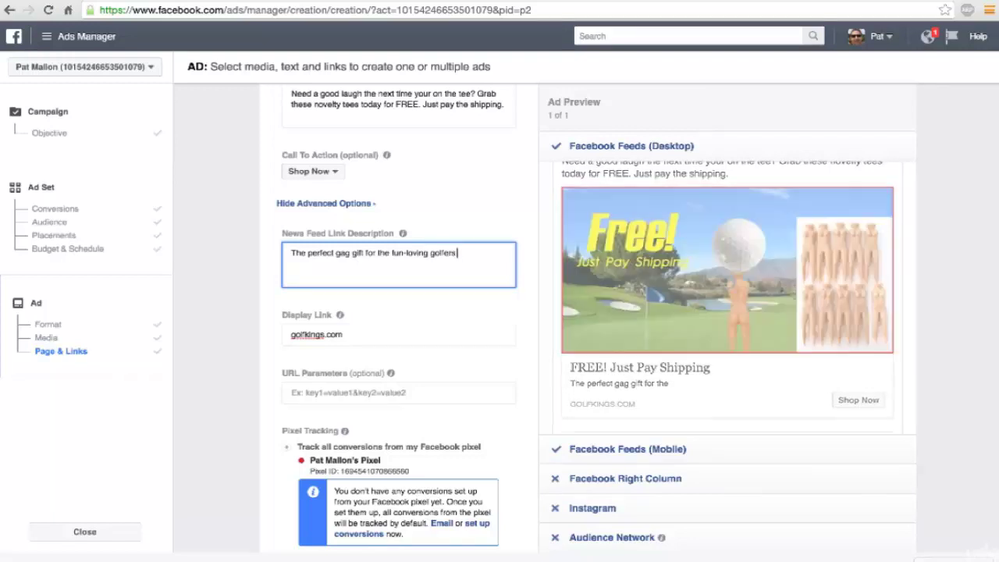
type(" you know!")
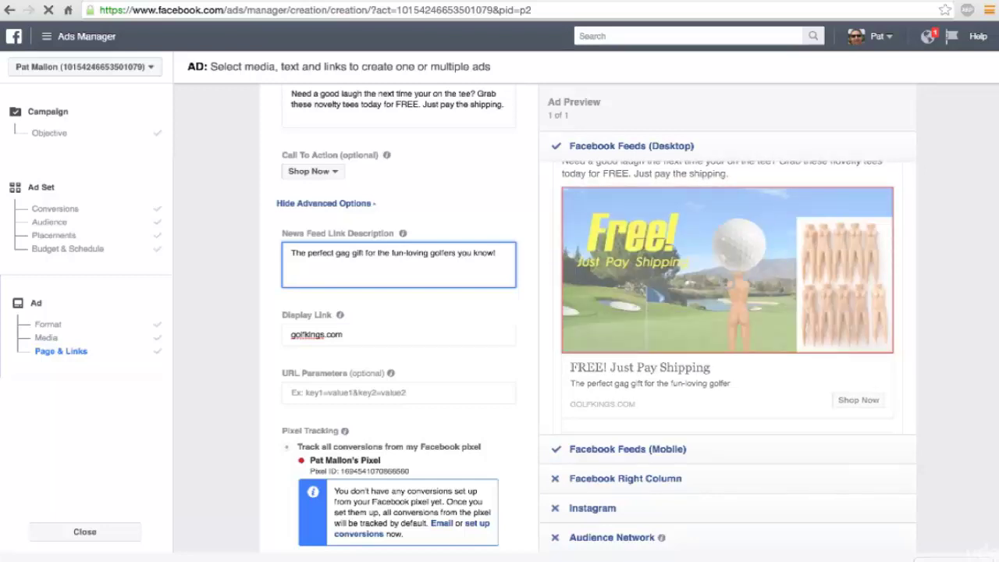
scroll(702, 313, "up", 1)
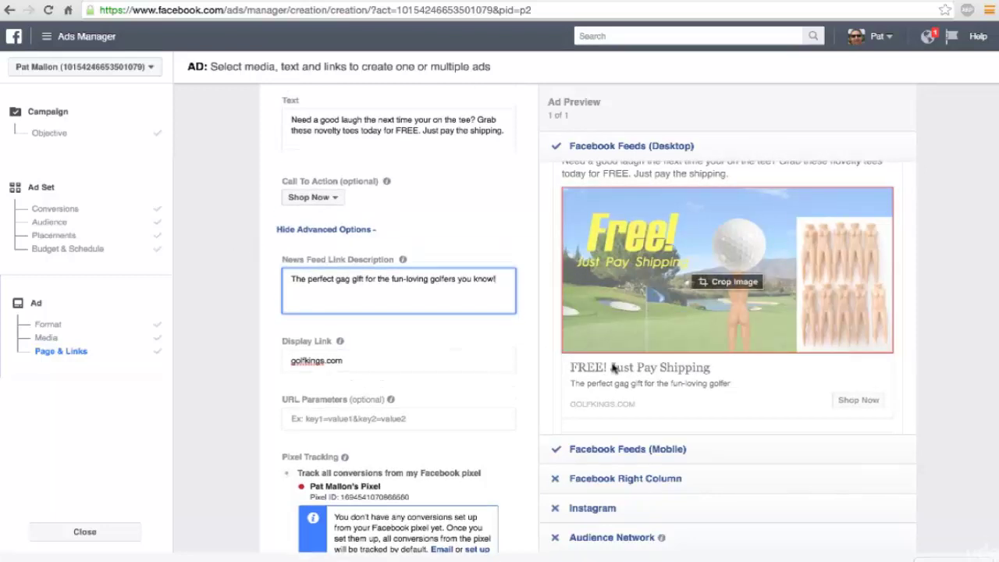
scroll(932, 317, "up", 1)
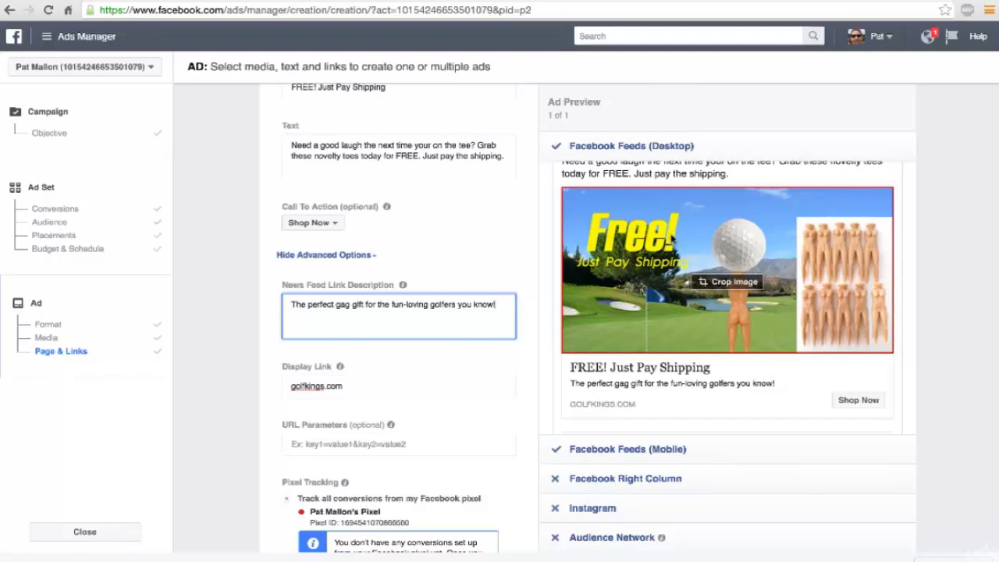
scroll(764, 314, "up", 1)
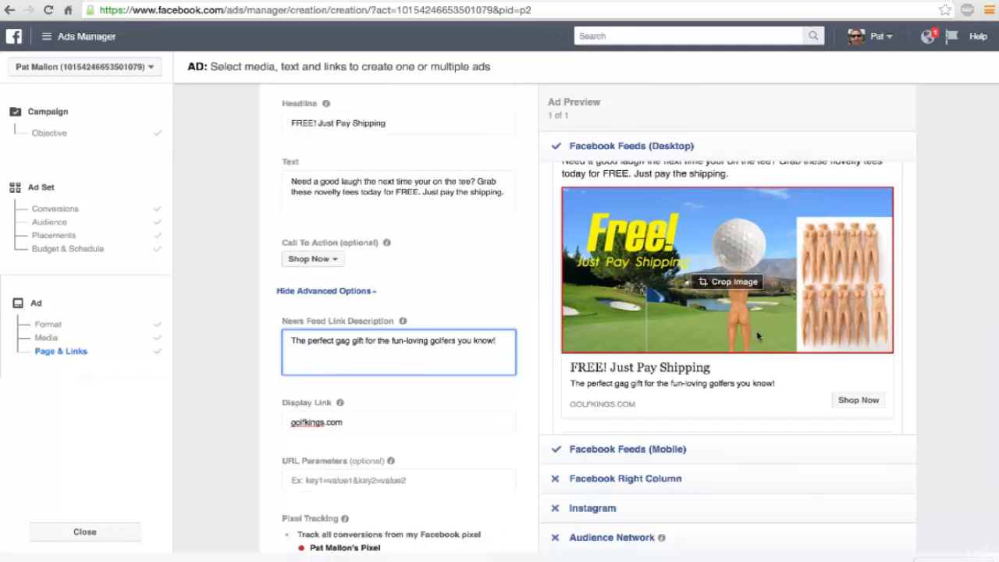
scroll(897, 314, "down", 2)
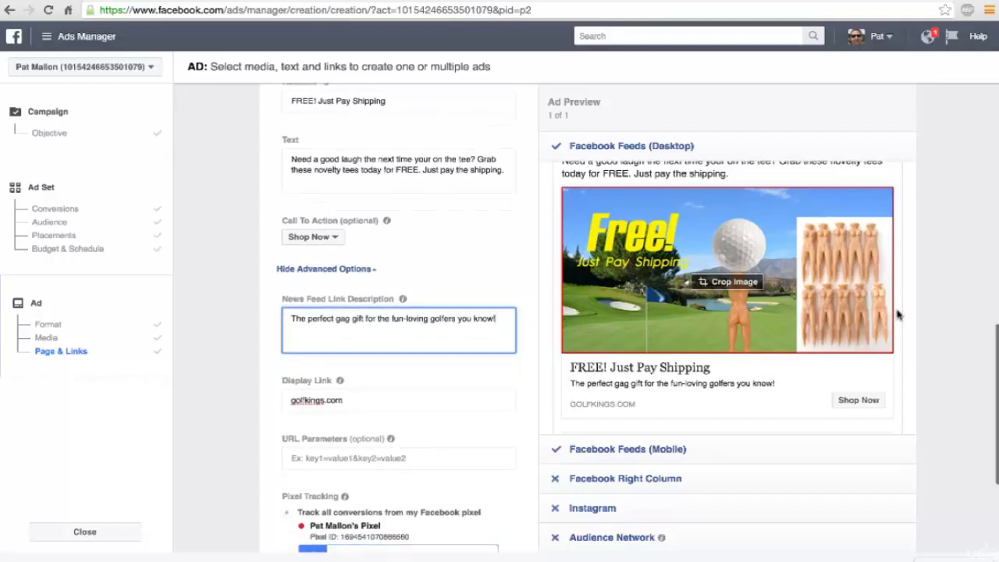
scroll(897, 314, "down", 1)
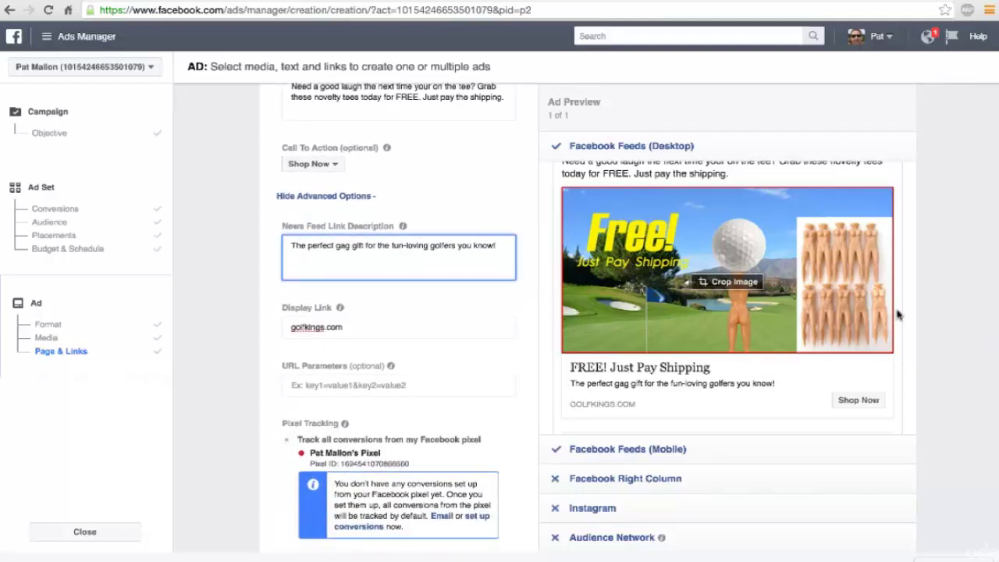
scroll(898, 313, "down", 2)
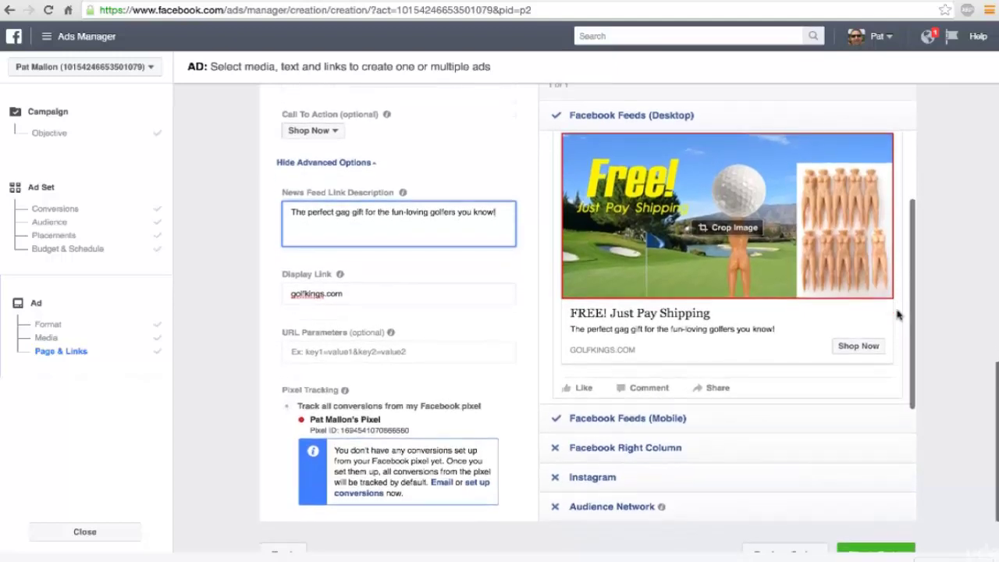
scroll(898, 314, "down", 1)
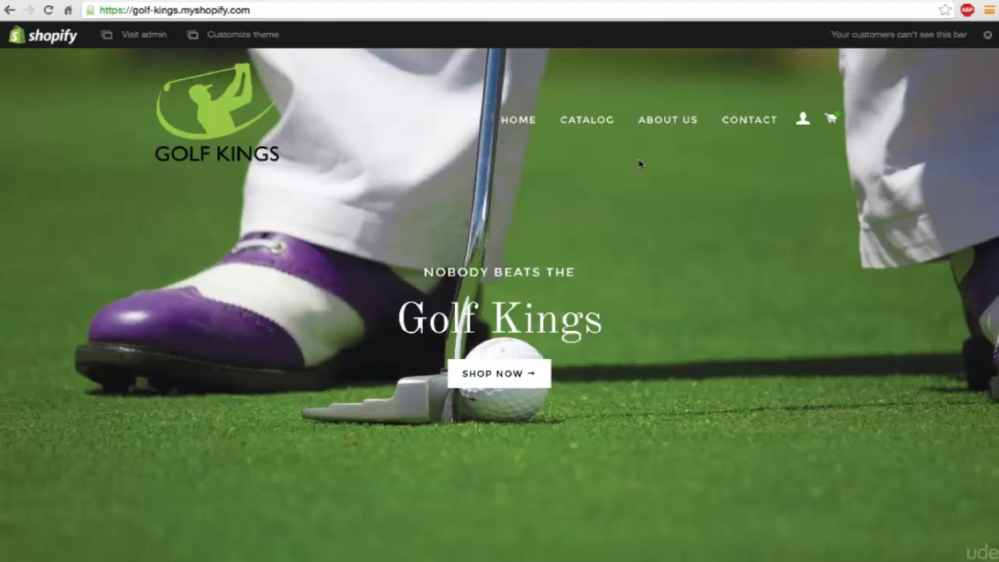
Step: Go from the golf-kings.myshopify.com storefront into the admin's Online Store Preferences with the Facebook Pixel ID
left_click(133, 35)
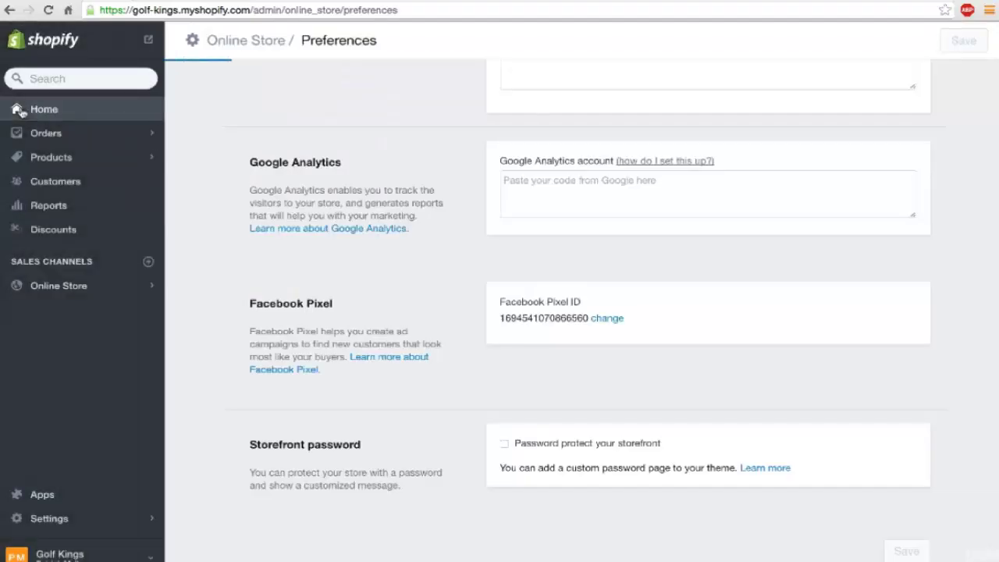
Step: Go via the admin Home dashboard to the Golf Kings Orders page, which shows no orders yet
left_click(19, 110)
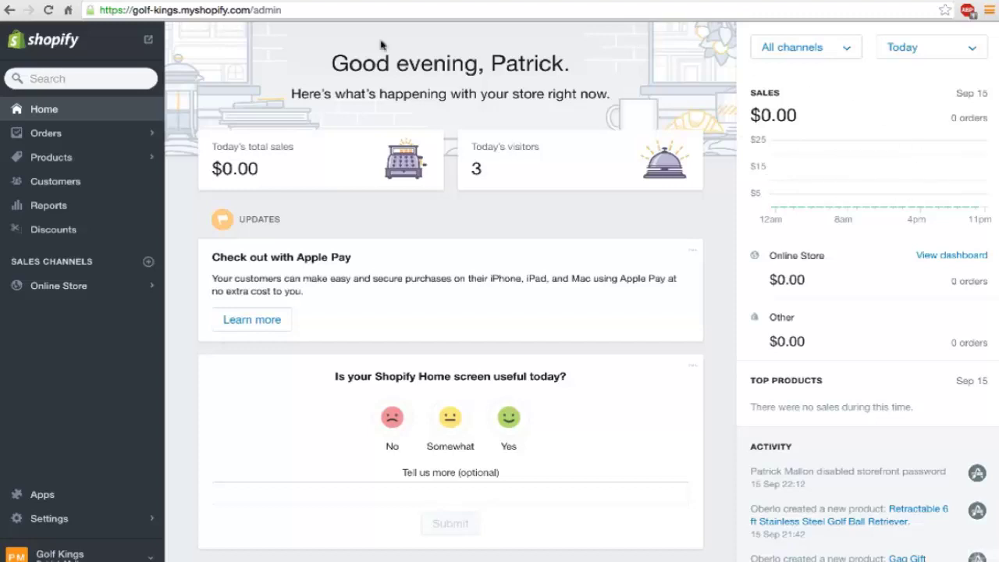
left_click(72, 135)
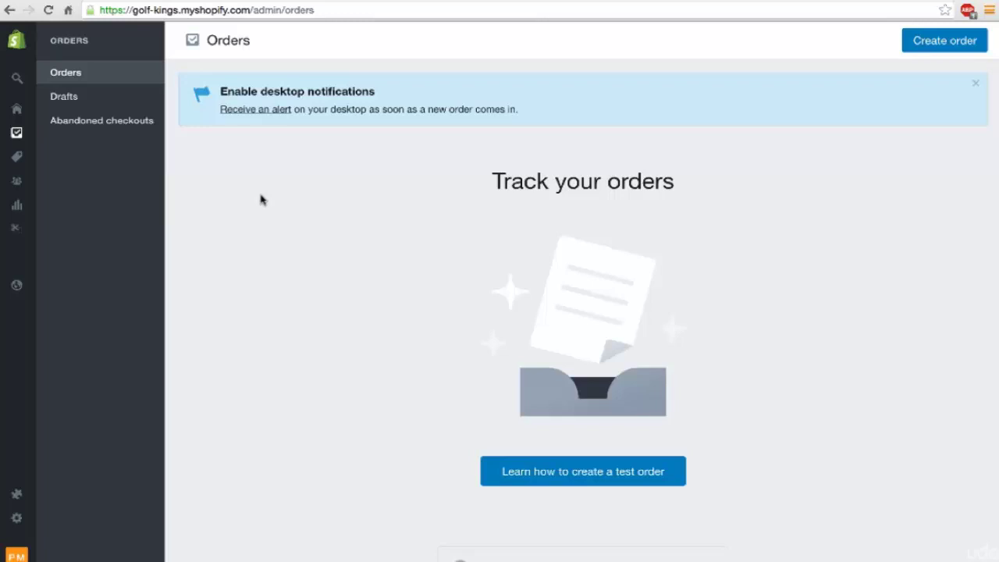
mouse_move(28, 456)
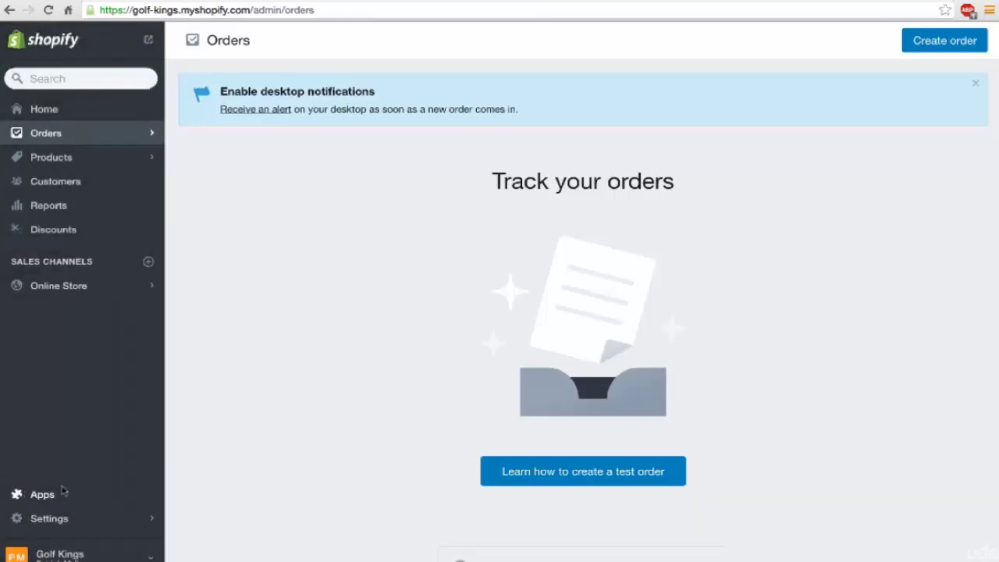